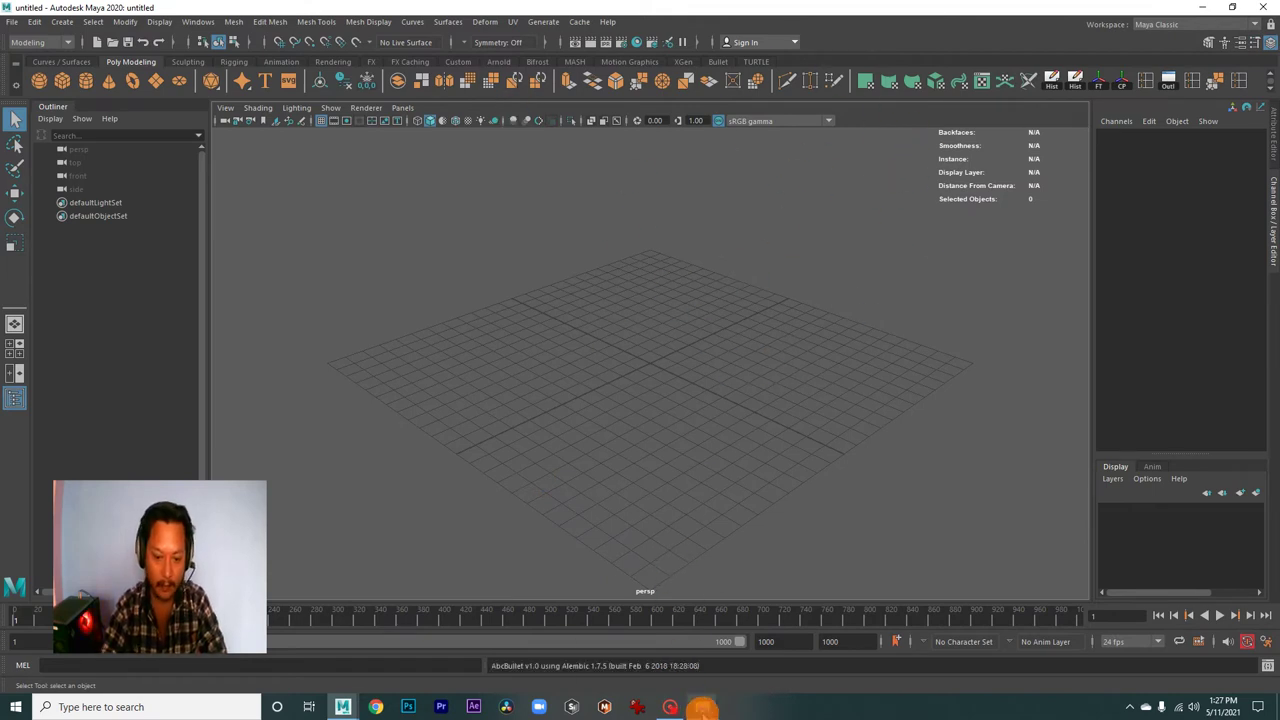
- Bring the sourceimages folder of dice, barrel and toy car reference images to the front
mouse_move(703, 707)
left_click(668, 660)
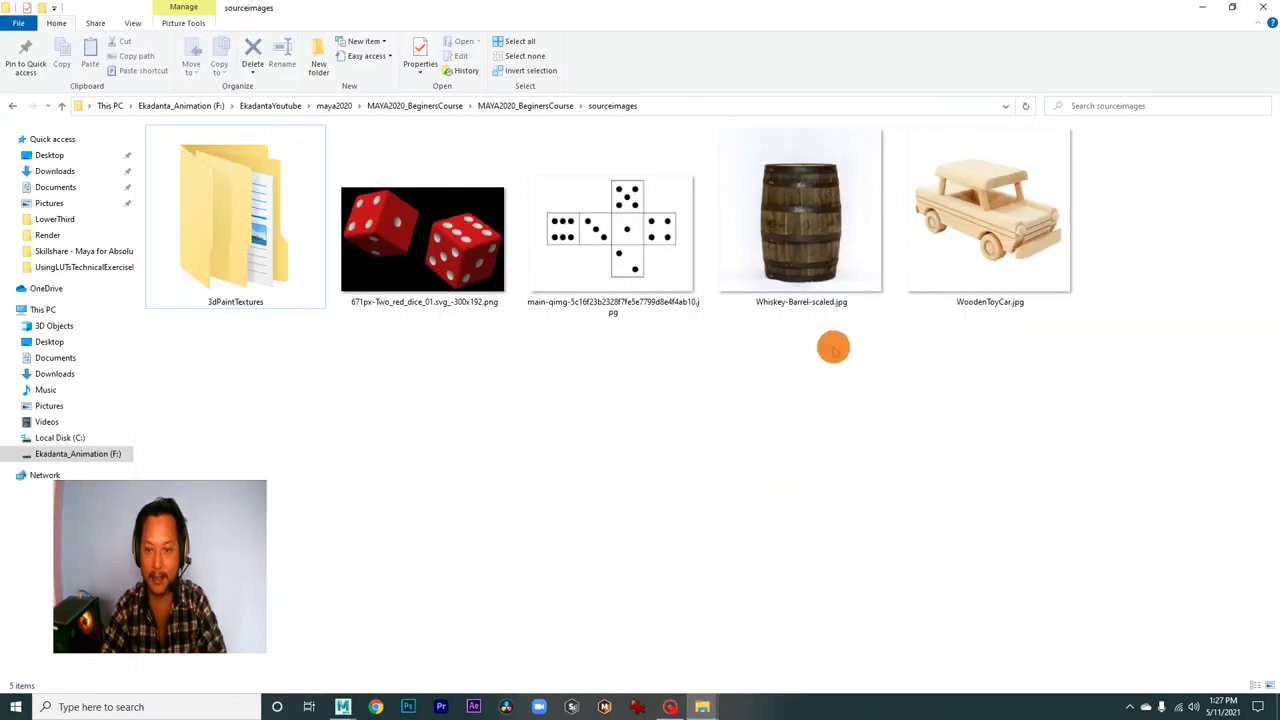
left_click_drag(833, 347, 740, 196)
right_click(793, 215)
left_click(830, 240)
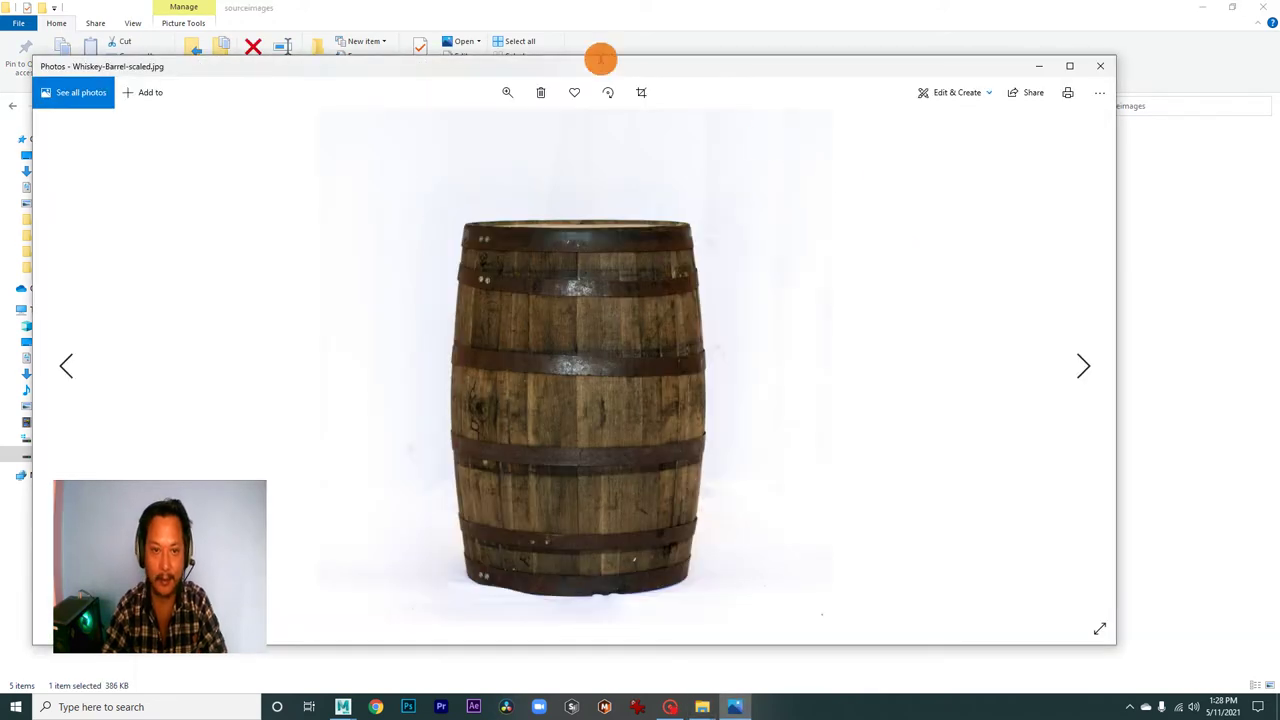
left_click_drag(580, 63, 684, 67)
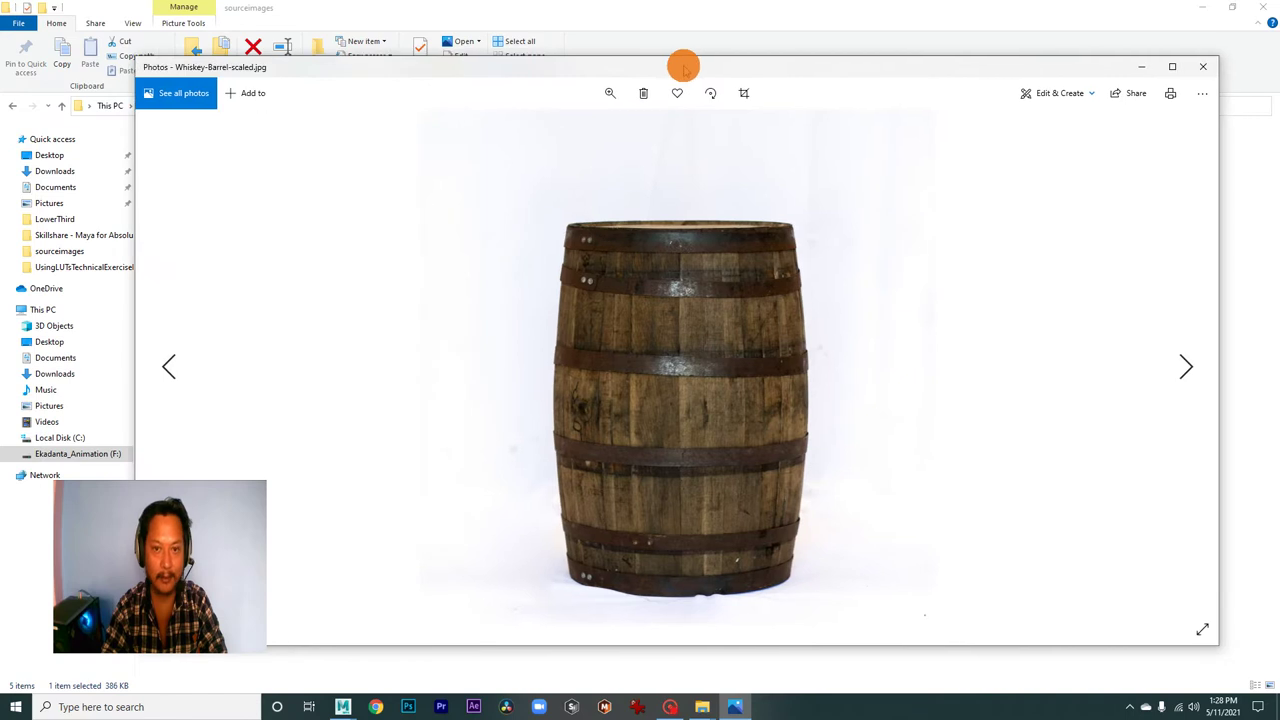
left_click_drag(684, 67, 665, 57)
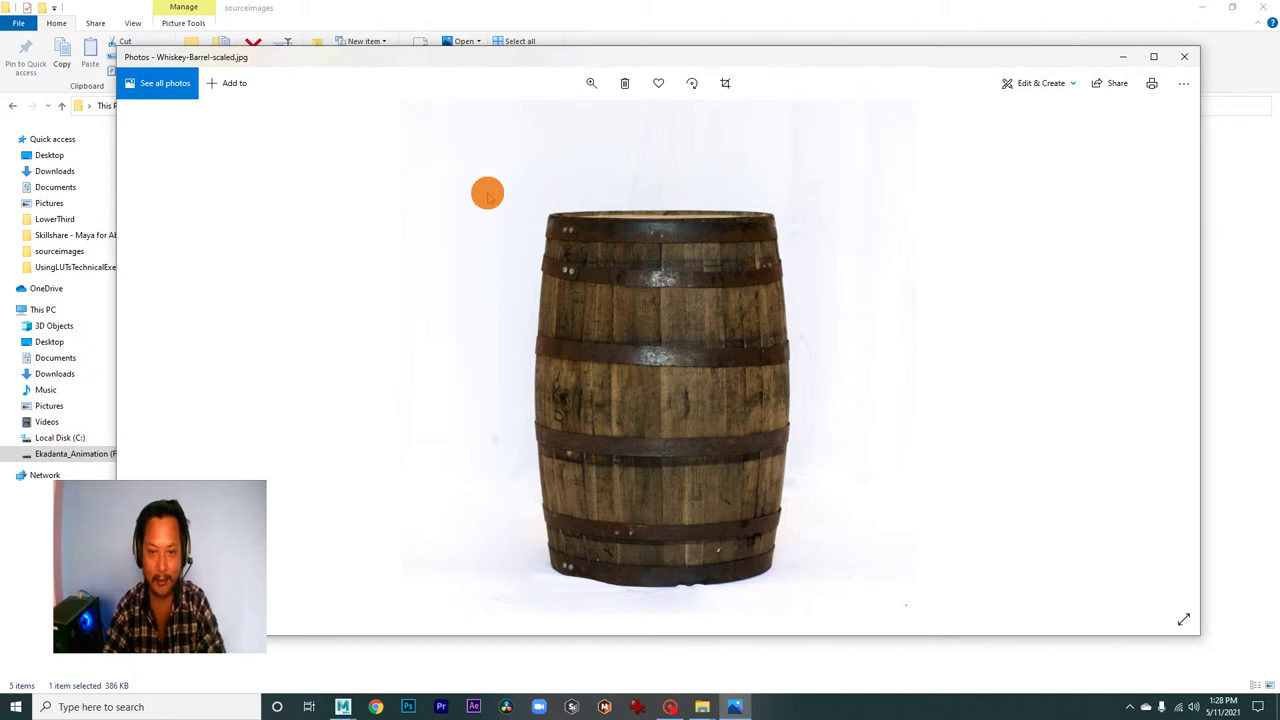
left_click(1188, 58)
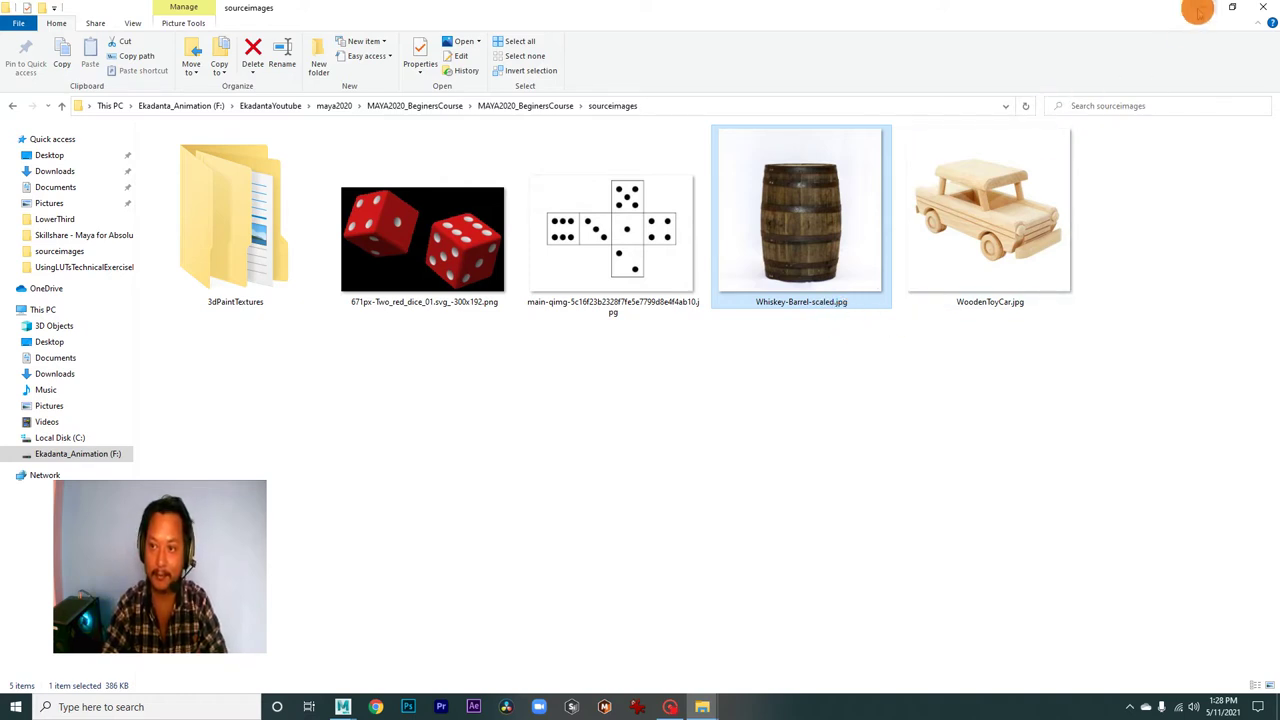
- Minimize the sourceimages File Explorer window to get back to the empty Maya scene
left_click(1201, 8)
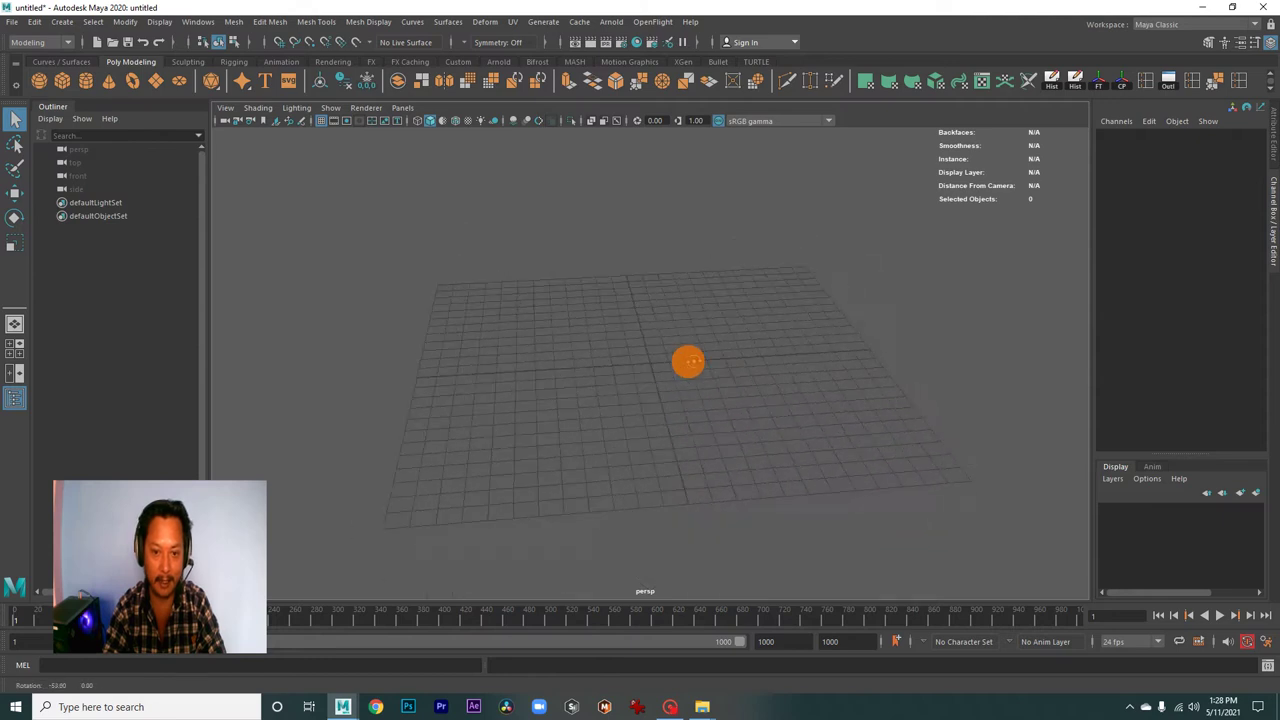
- Select the persp camera and orbit to a flatter, closer view of the grid
left_click_drag(687, 338, 700, 398)
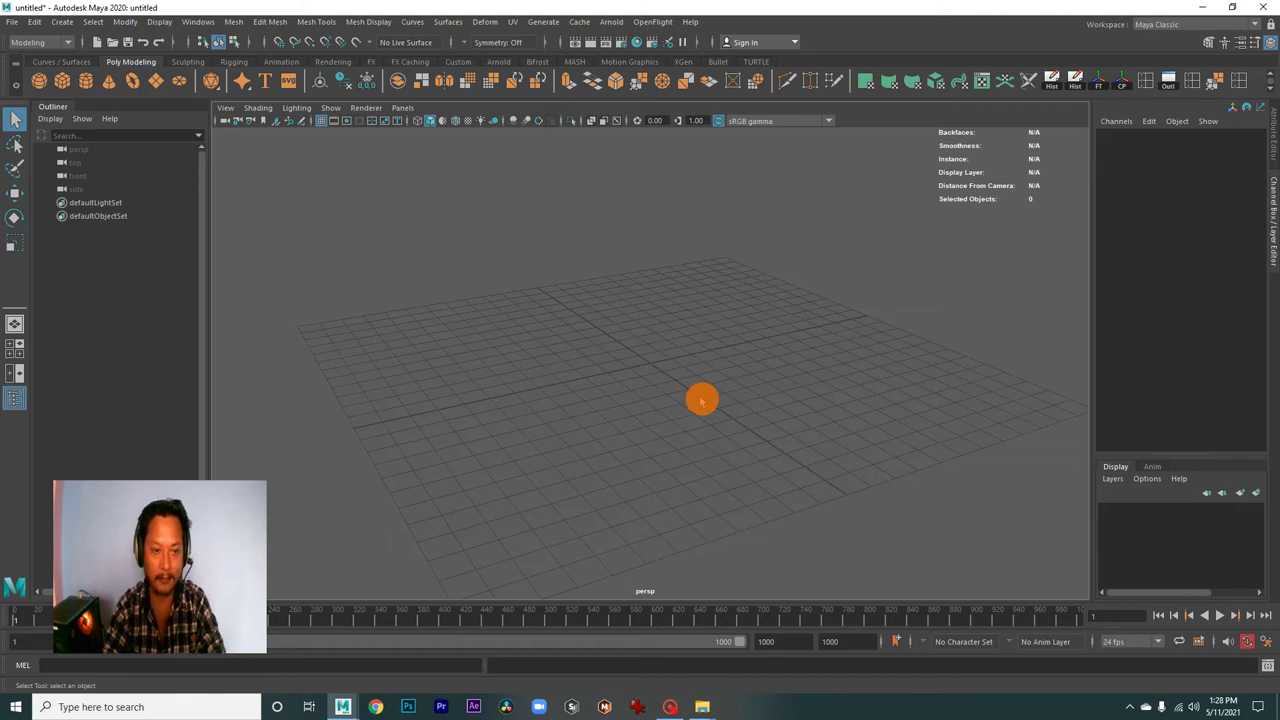
left_click(82, 150)
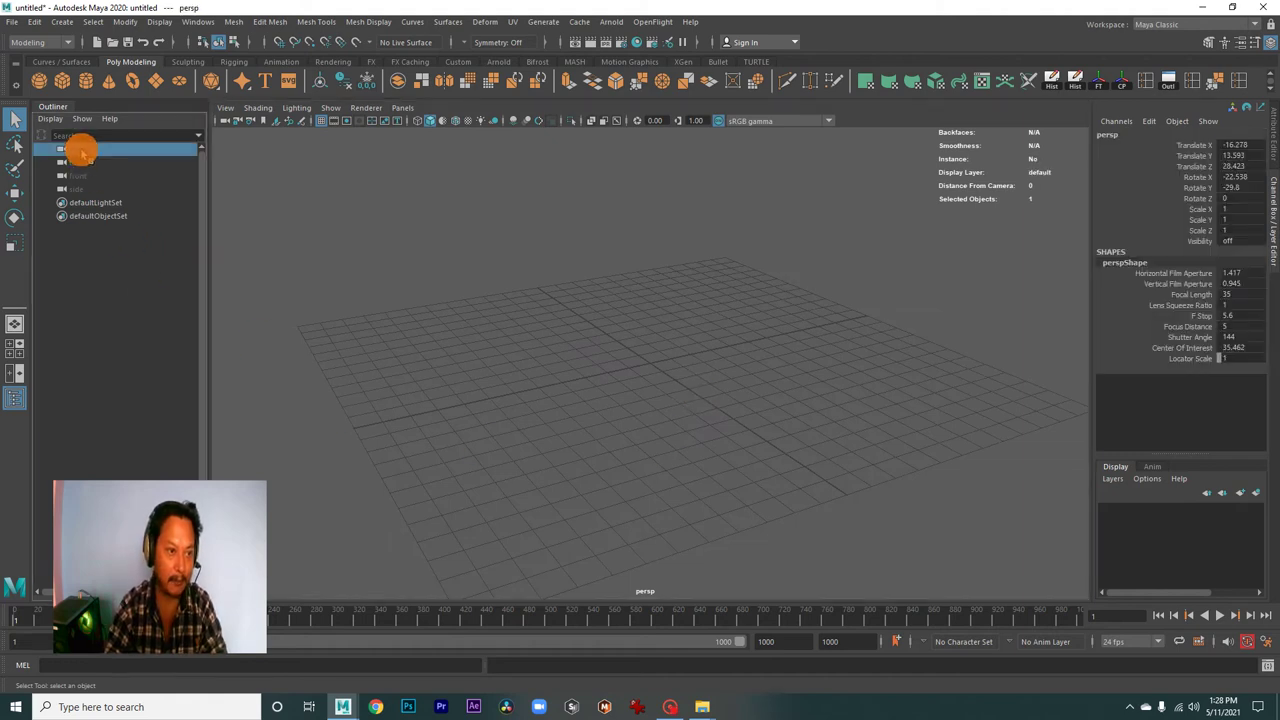
left_click_drag(631, 371, 589, 389)
left_click_drag(589, 389, 851, 423)
left_click_drag(851, 423, 660, 400)
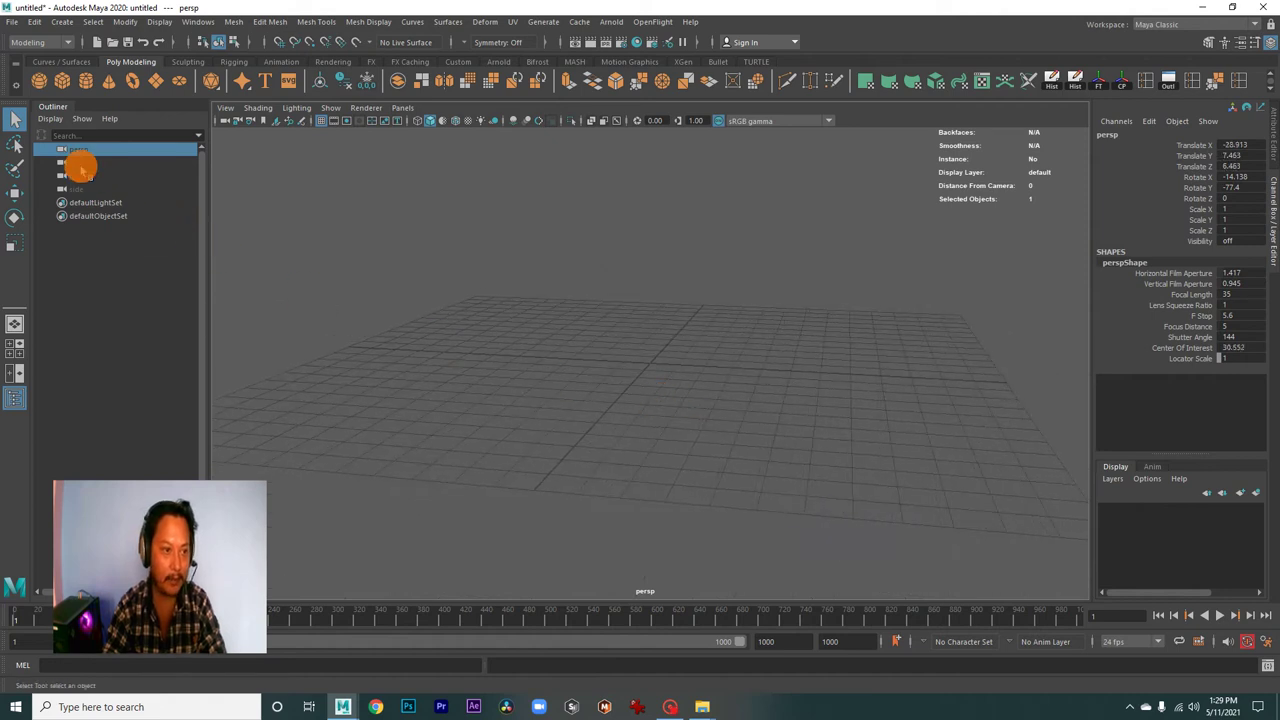
- Select the top, front and side cameras, then switch to the four-view layout
left_click(80, 164)
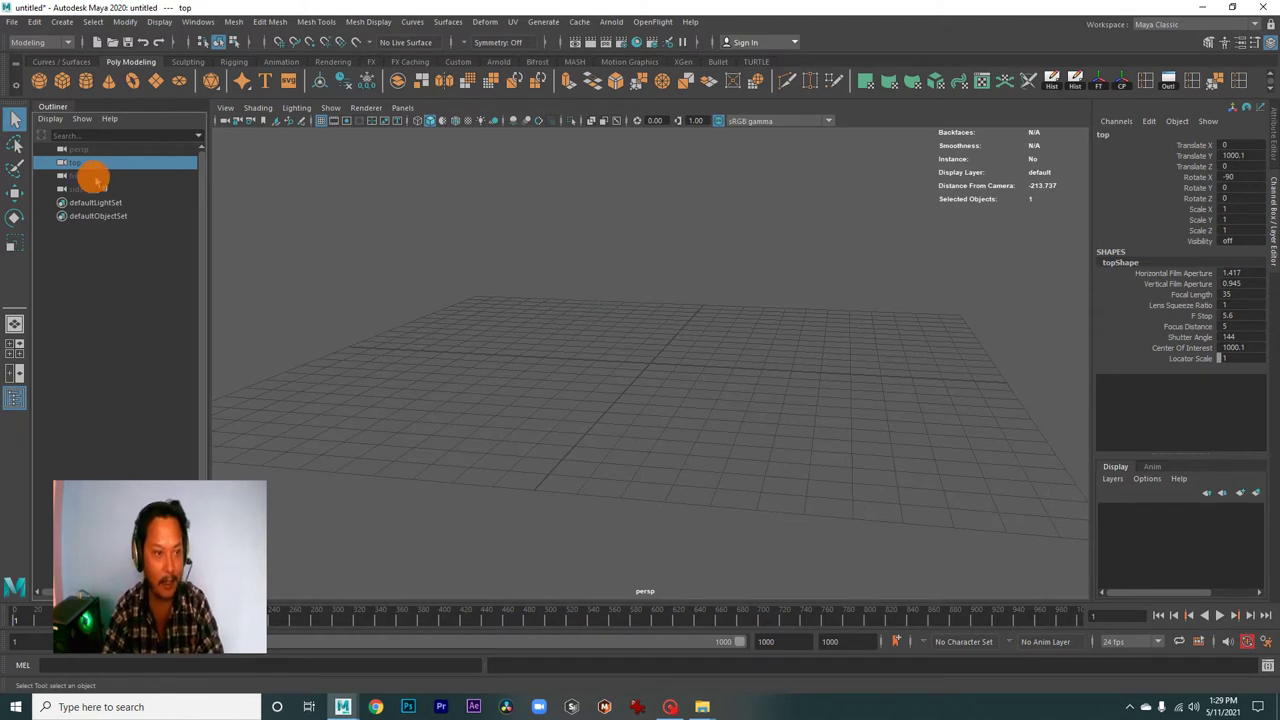
left_click(85, 177)
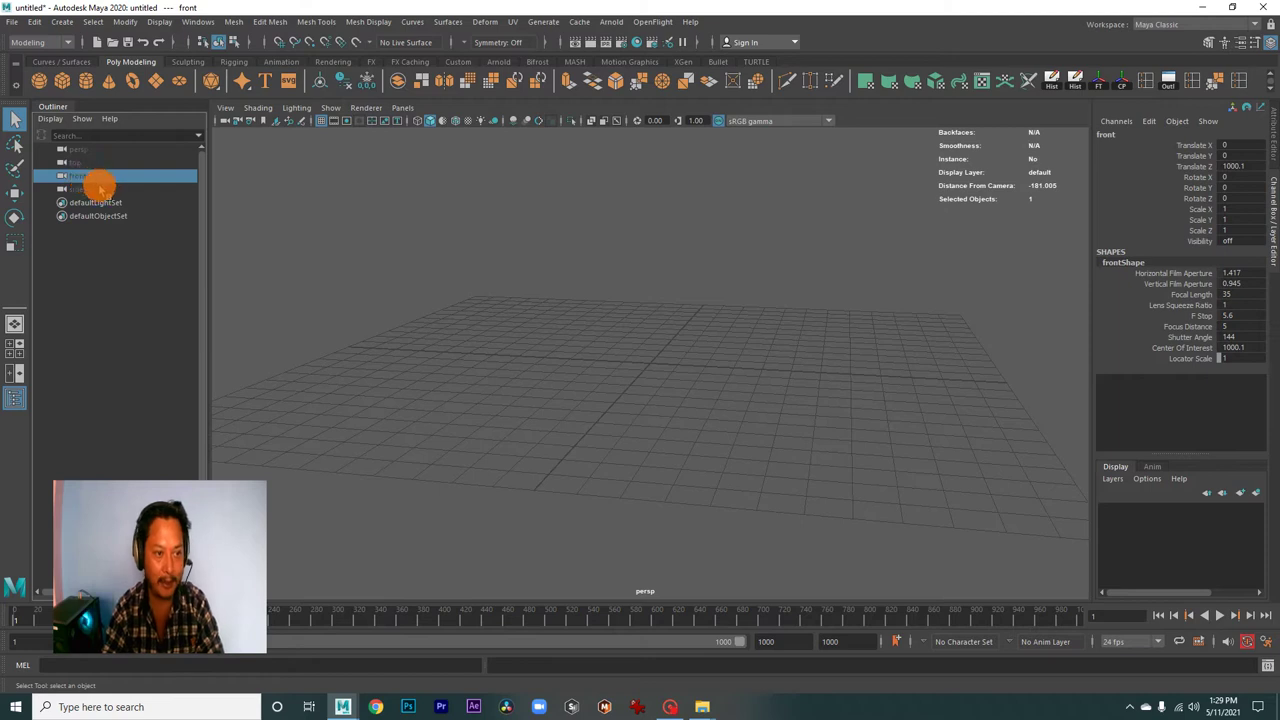
left_click(80, 192)
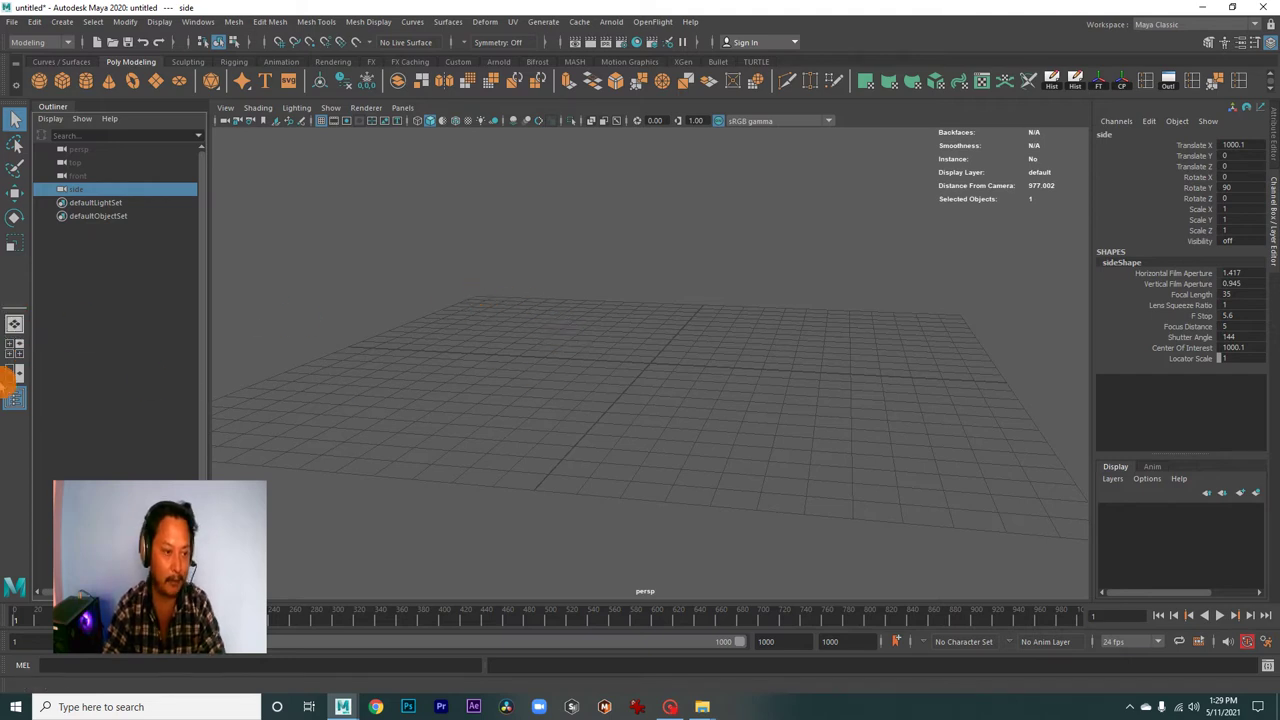
left_click(15, 349)
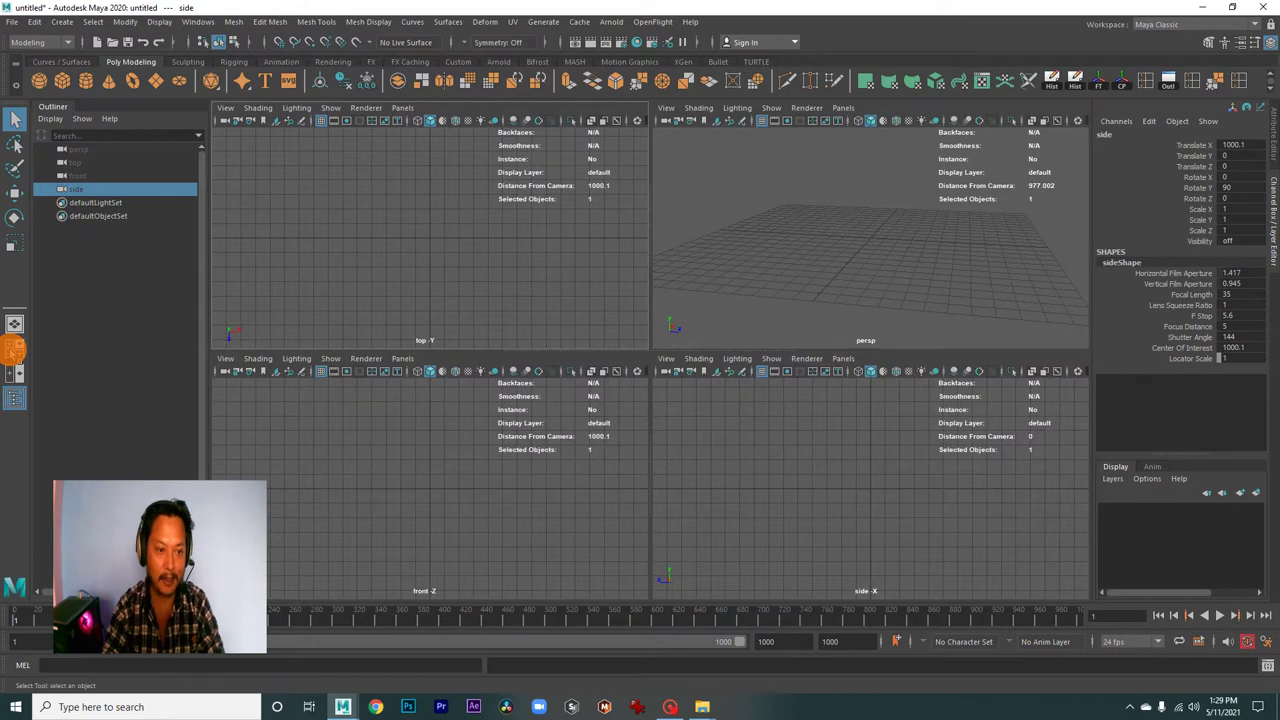
- Clear the camera selection and toggle panels with Space until only the persp view fills the display
left_click(530, 494)
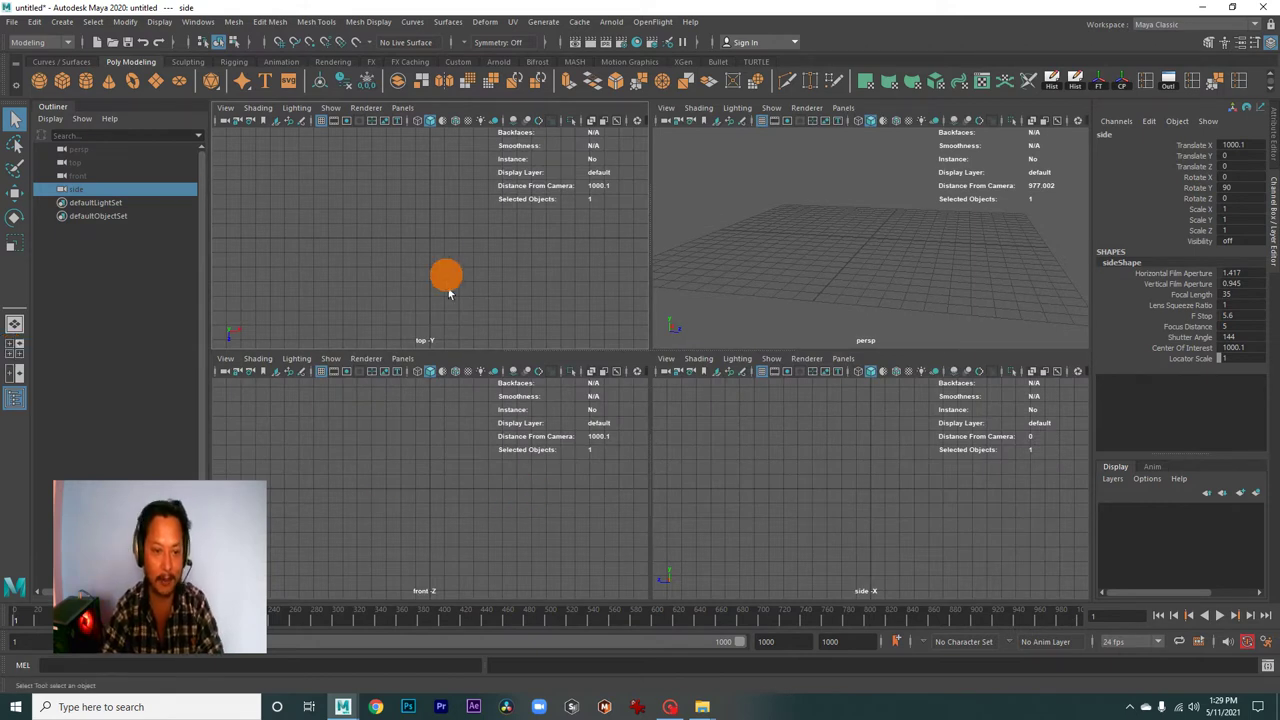
left_click(458, 220)
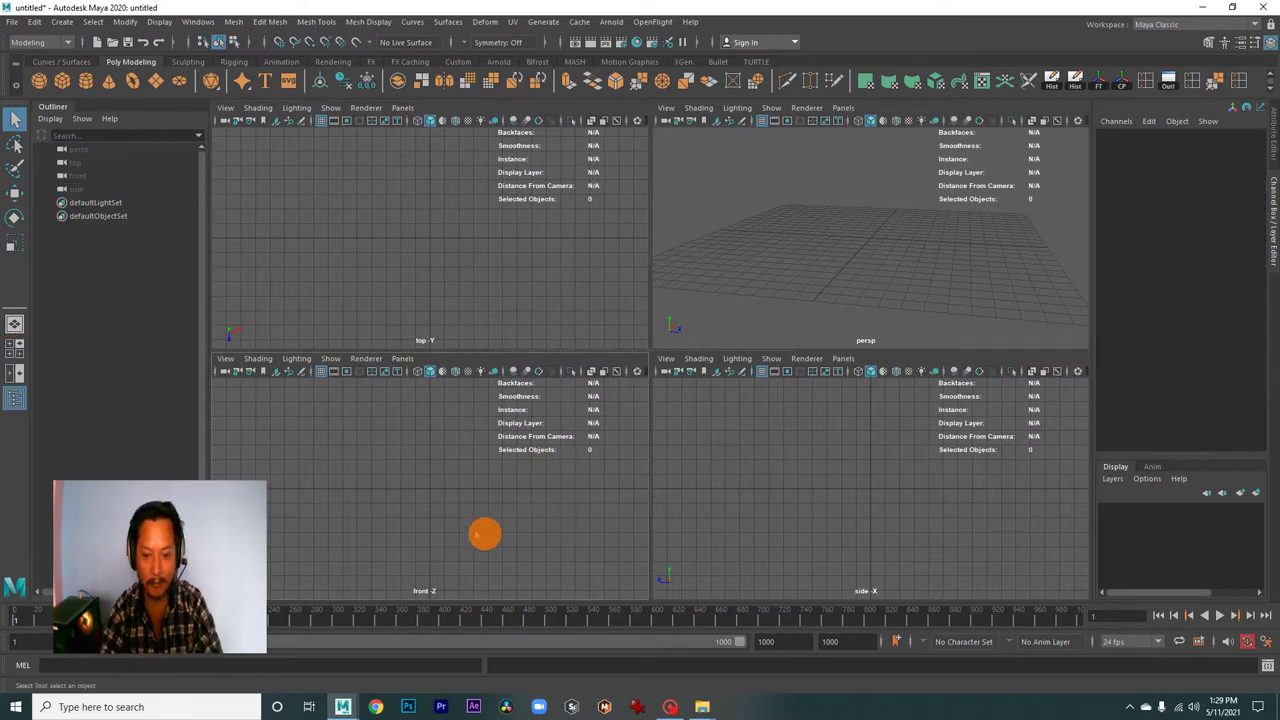
left_click(843, 523)
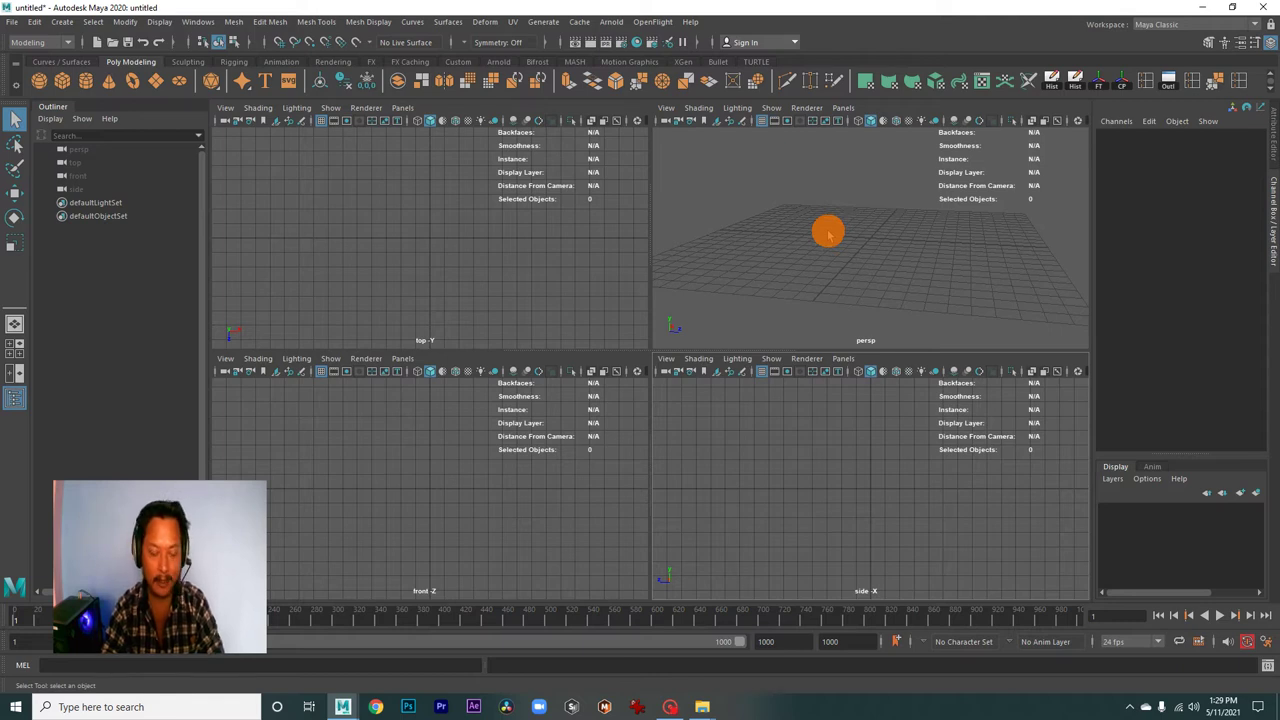
key("space")
key("space")
key("space")
key("space")
key("space")
key("space")
key("space")
key("space")
key("space")
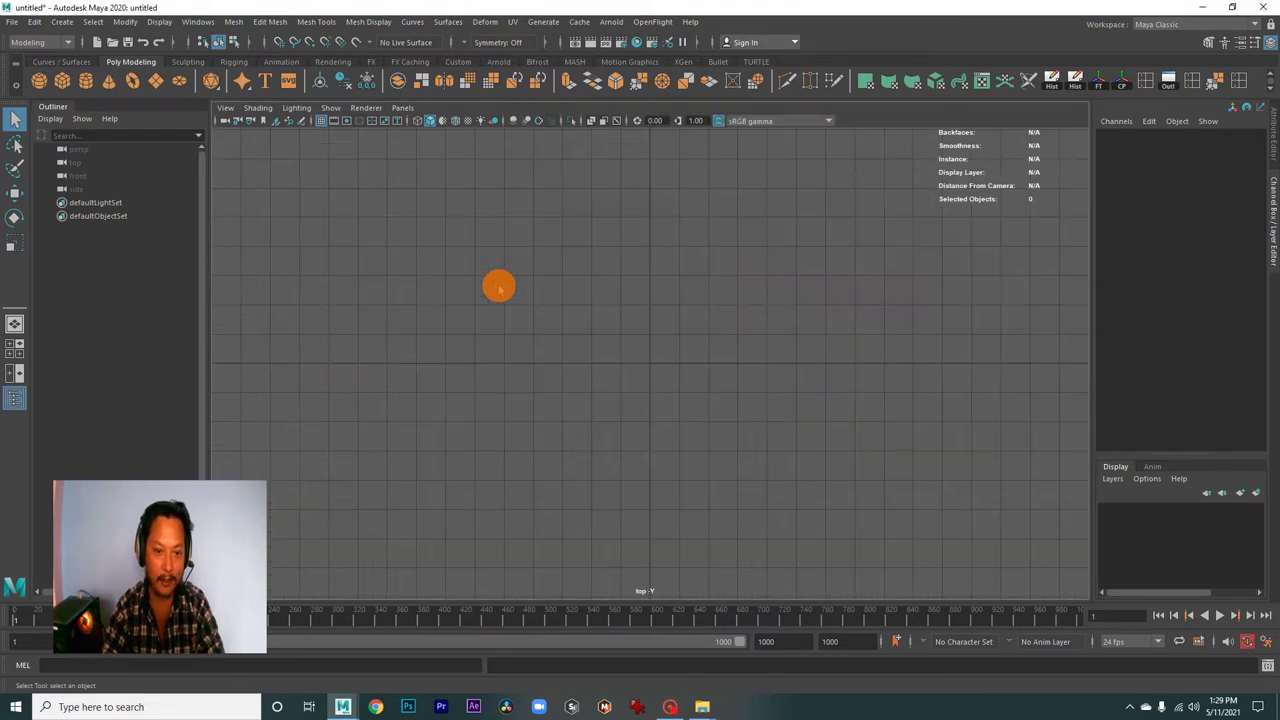
key("space")
key("space")
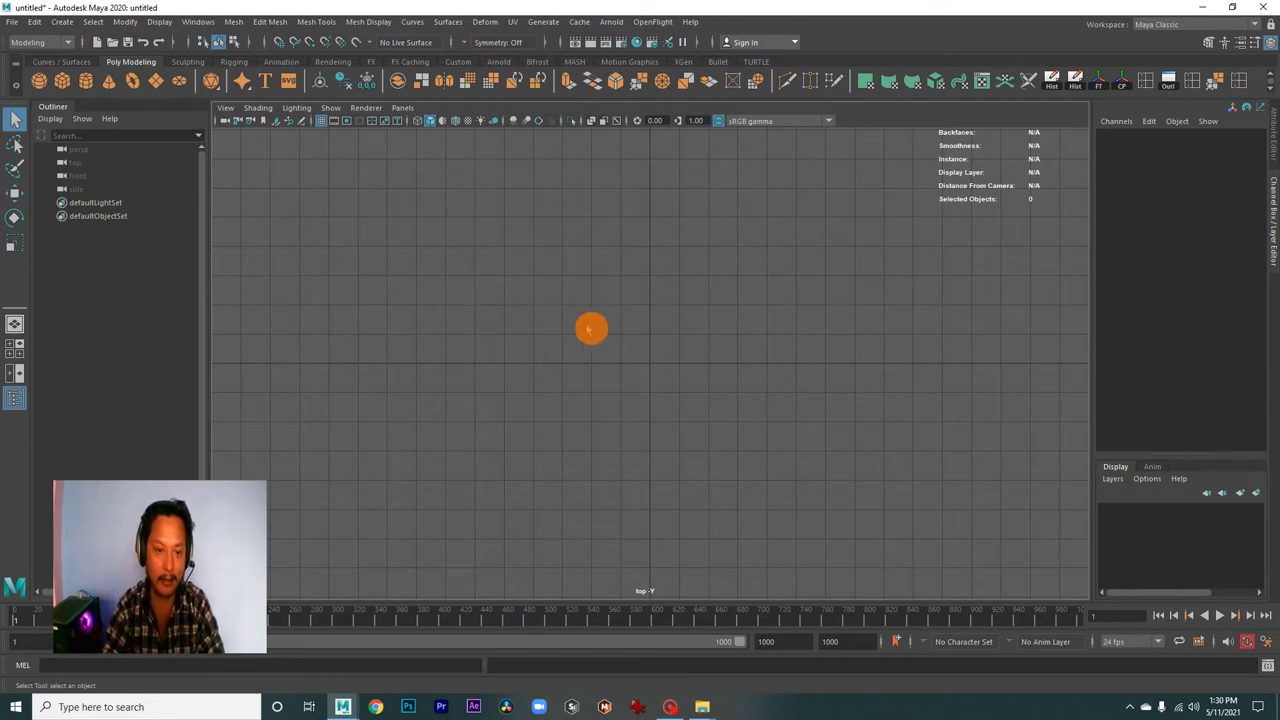
key("space")
key("space")
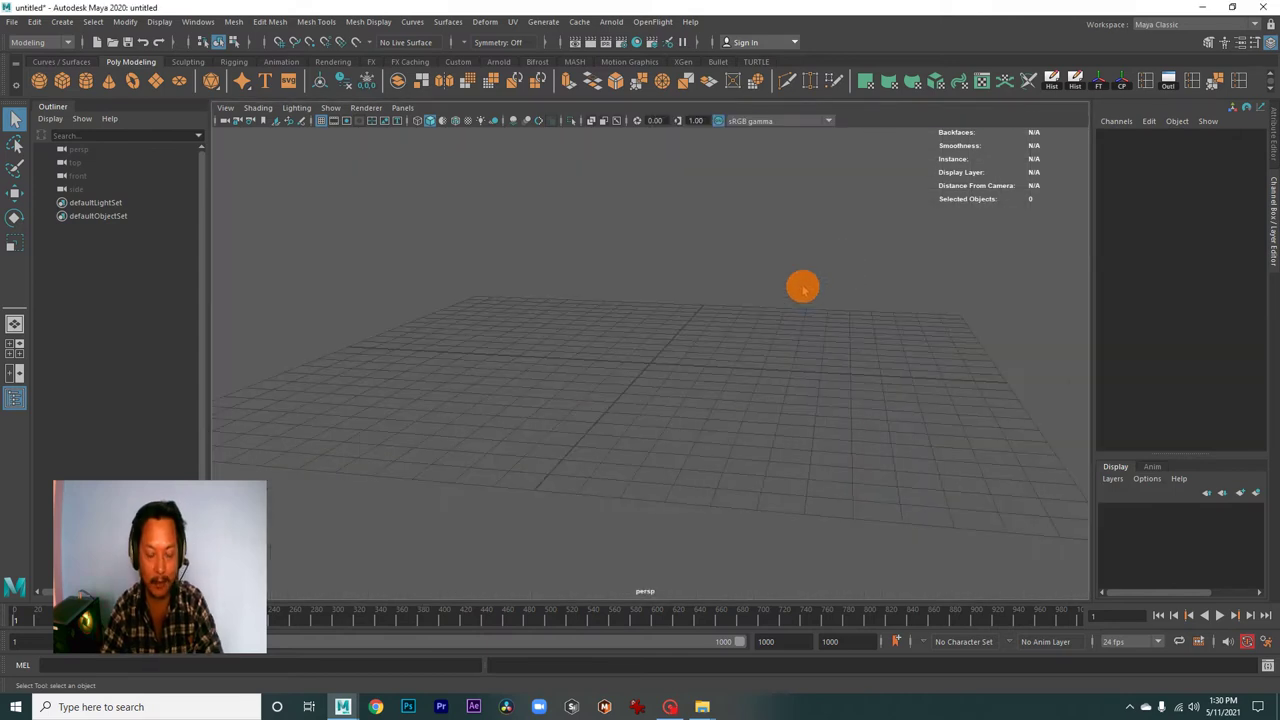
key("space")
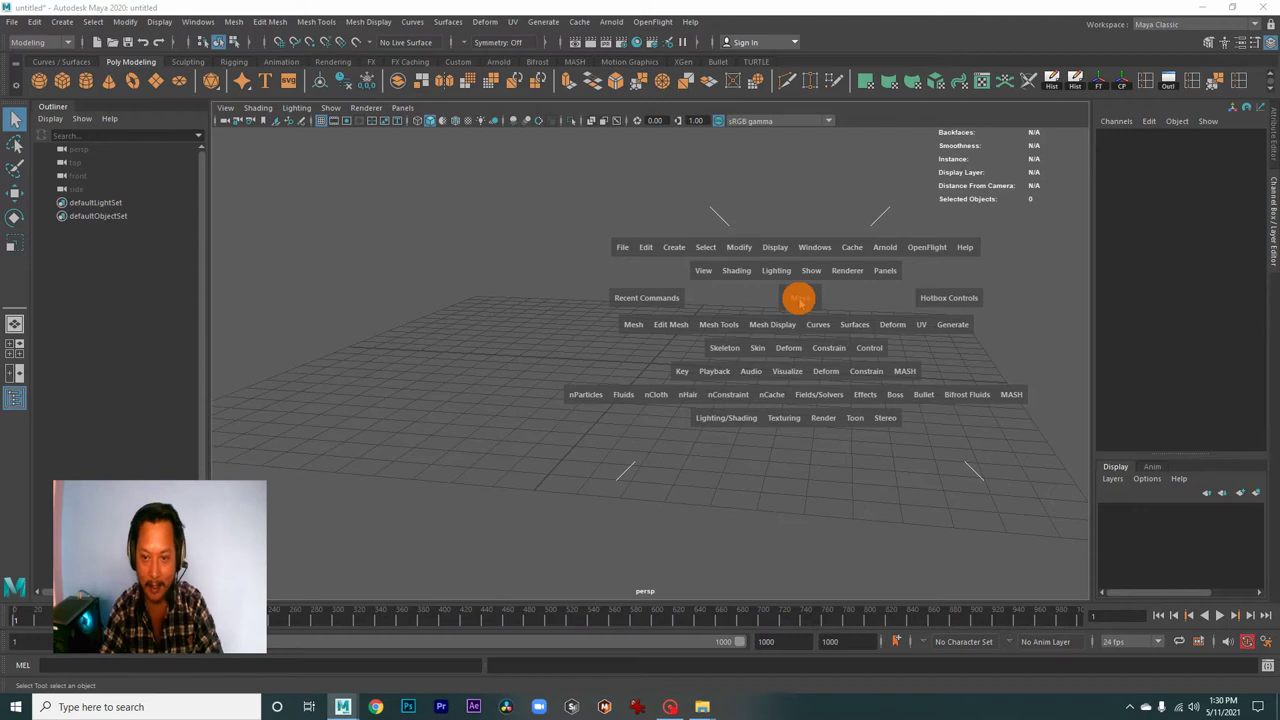
- Use the Space hotbox marking menu to switch the single panel to Front View
left_click(799, 300)
left_click_drag(799, 300, 795, 333)
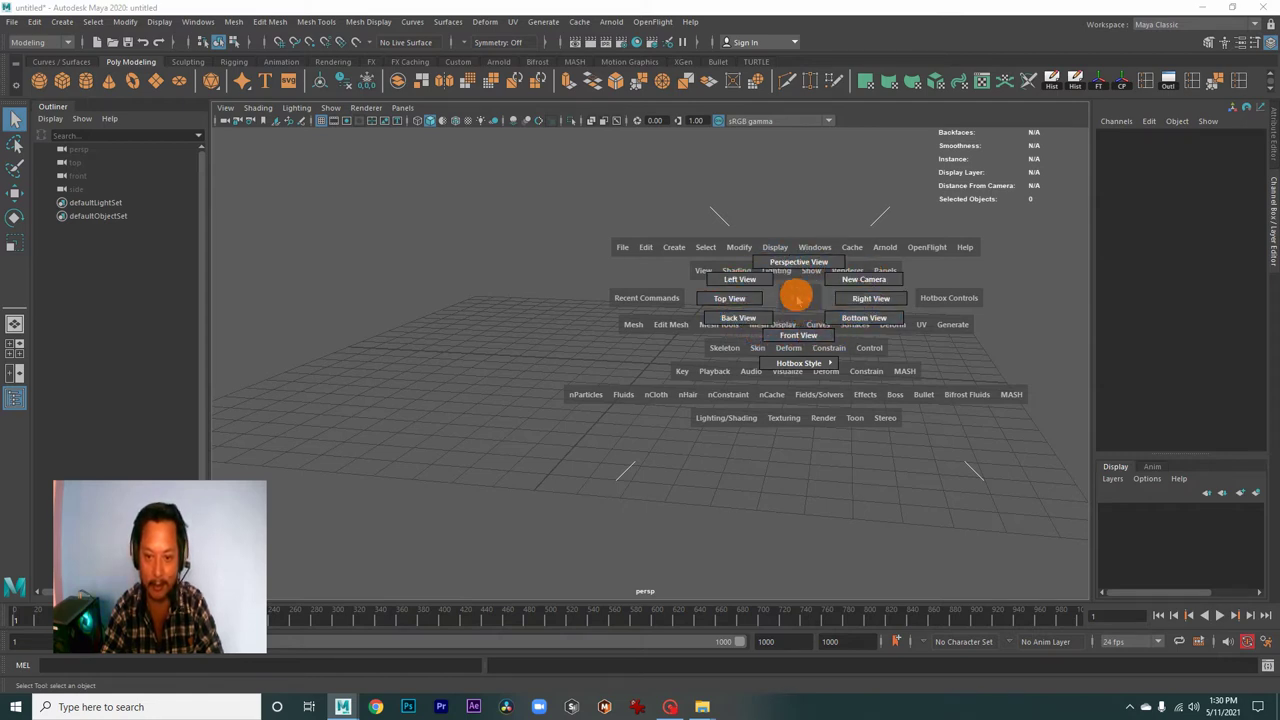
left_click_drag(795, 333, 793, 303)
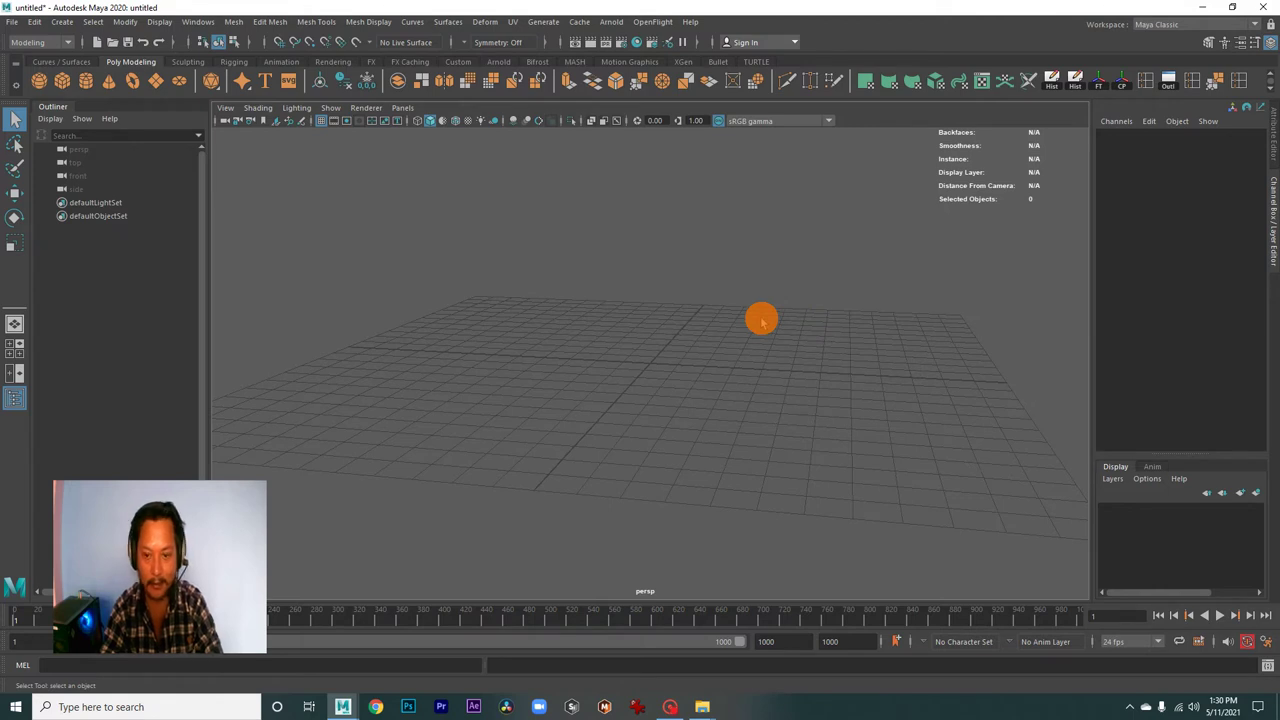
key("space")
left_click(762, 321)
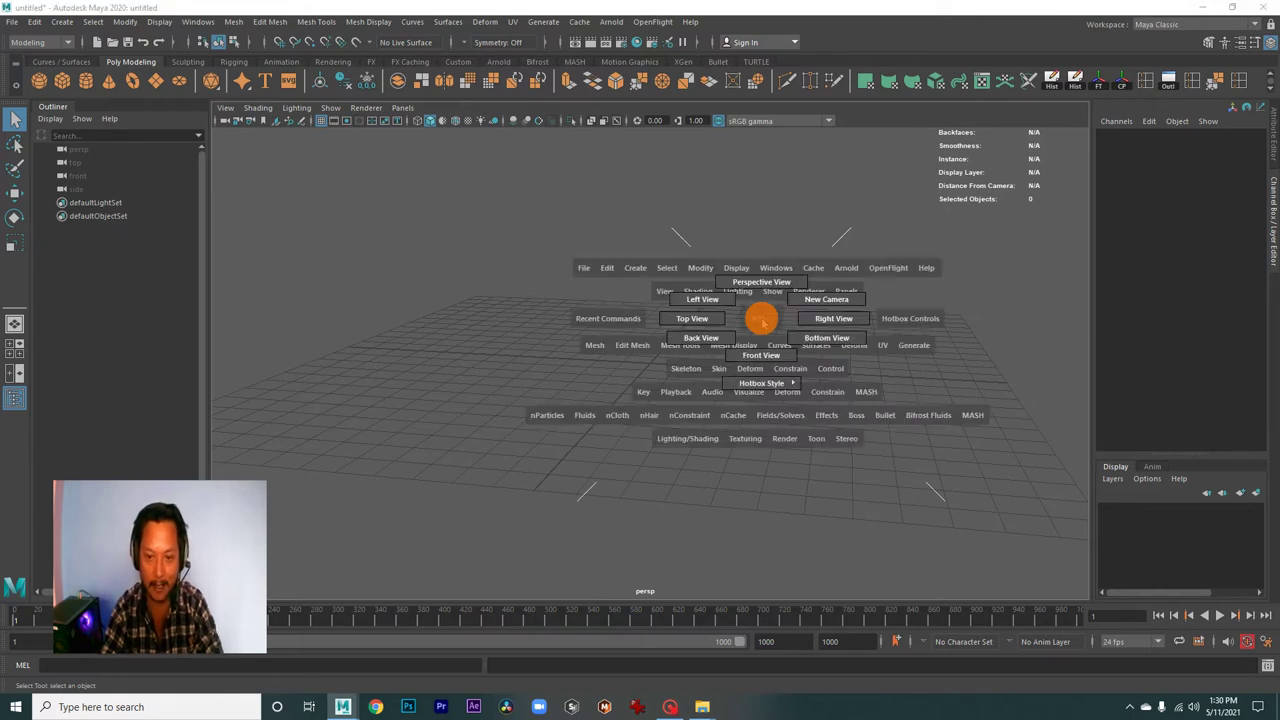
left_click_drag(762, 321, 750, 355)
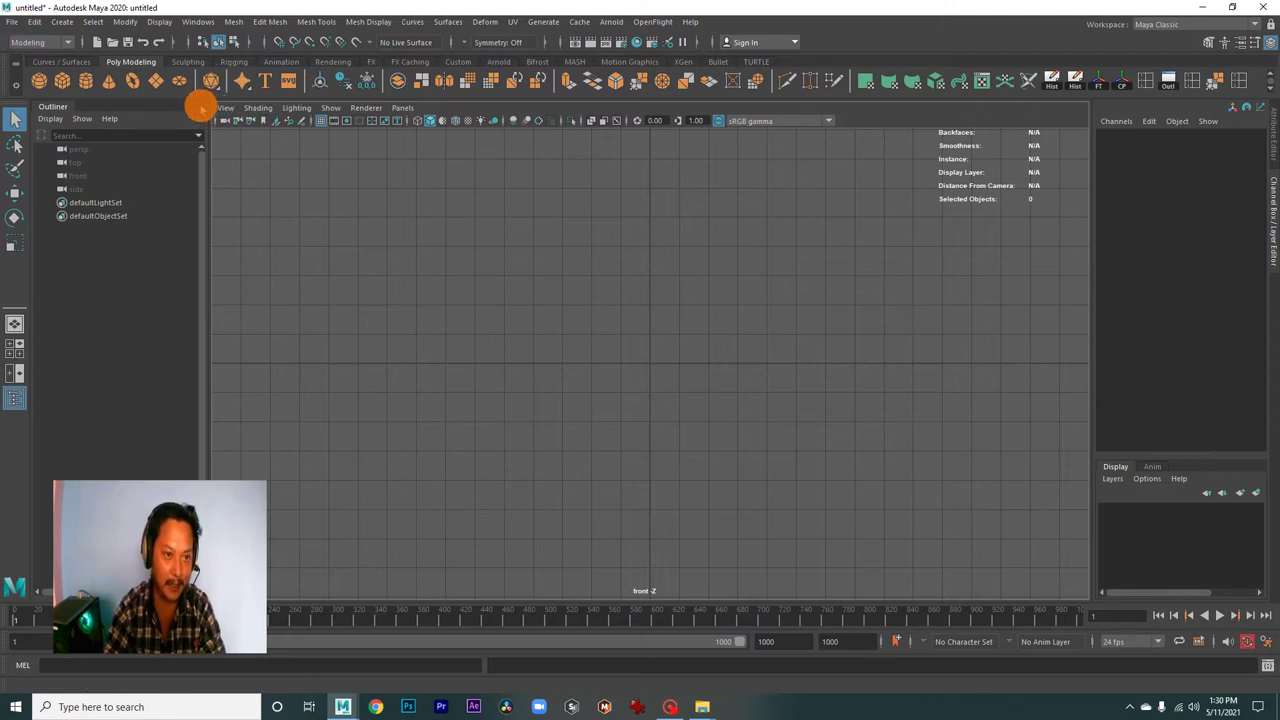
- Import Whiskey-Barrel-scaled.jpg as imagePlane1 in the front view
left_click(226, 107)
mouse_move(262, 405)
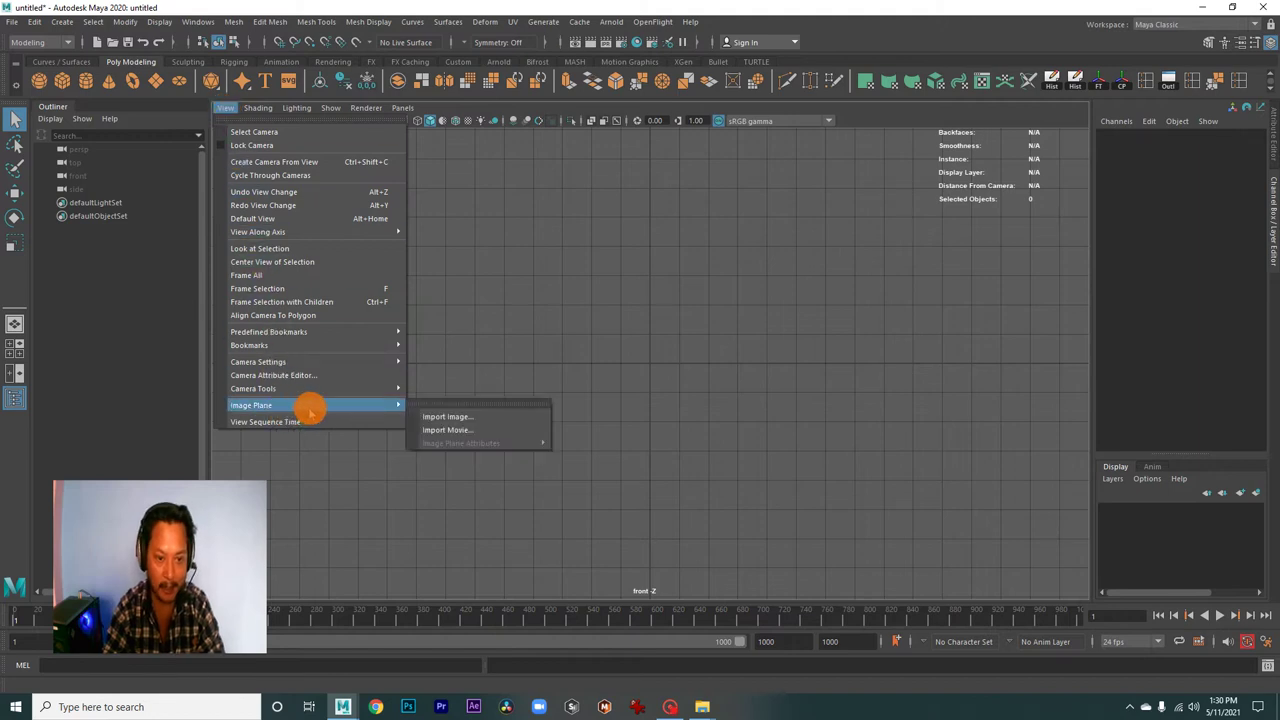
left_click(465, 418)
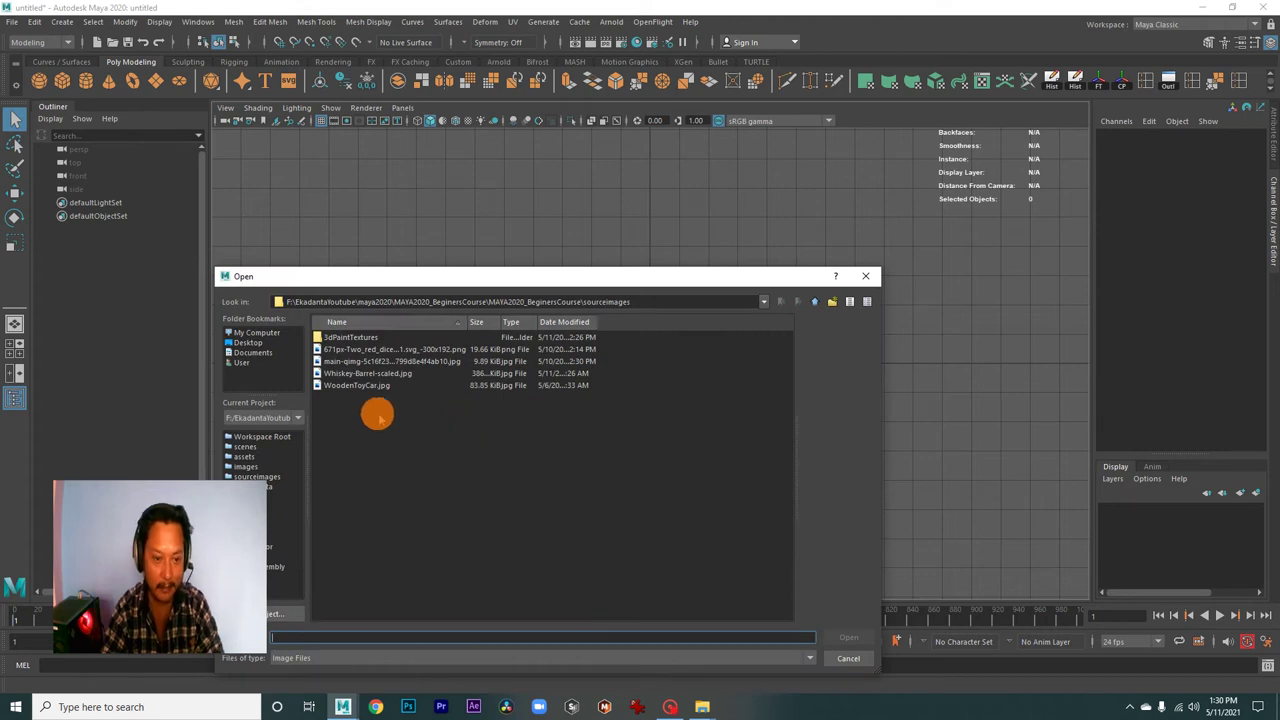
left_click(358, 373)
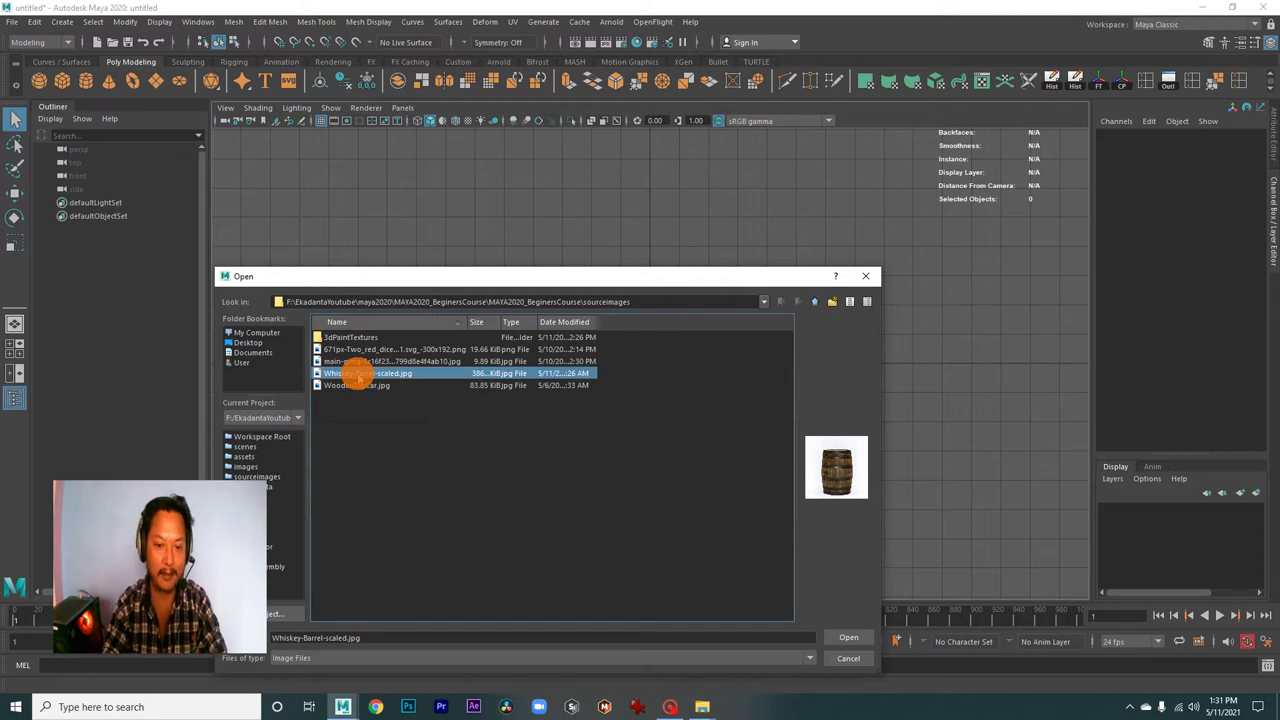
left_click(848, 637)
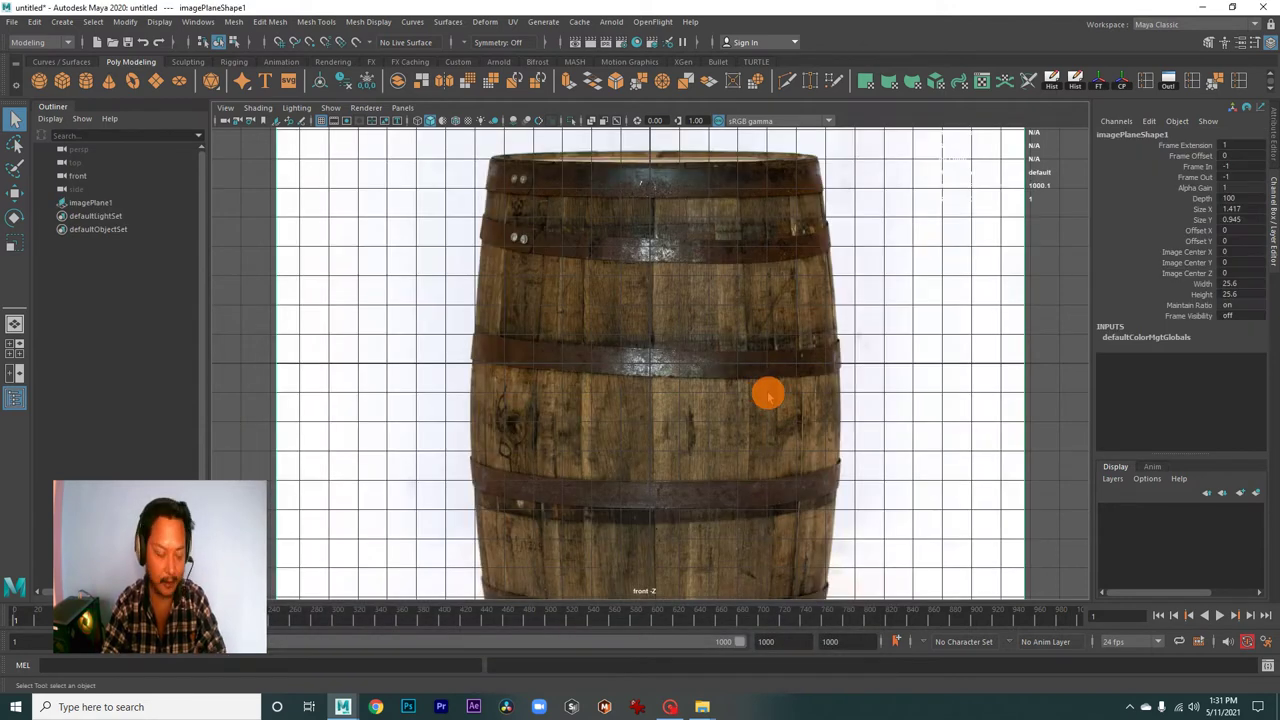
- Zoom around the front view, then switch the panel back to the perspective camera via the hotbox
scroll("down", 3)
scroll("down", 3)
scroll("down", 3)
scroll("up", 3)
scroll("down", 3)
scroll("up", 3)
scroll("down", 3)
scroll("up", 3)
scroll("up", 3)
scroll("down", 3)
scroll("up", 3)
scroll("down", 3)
scroll("down", 3)
scroll("up", 3)
scroll("up", 3)
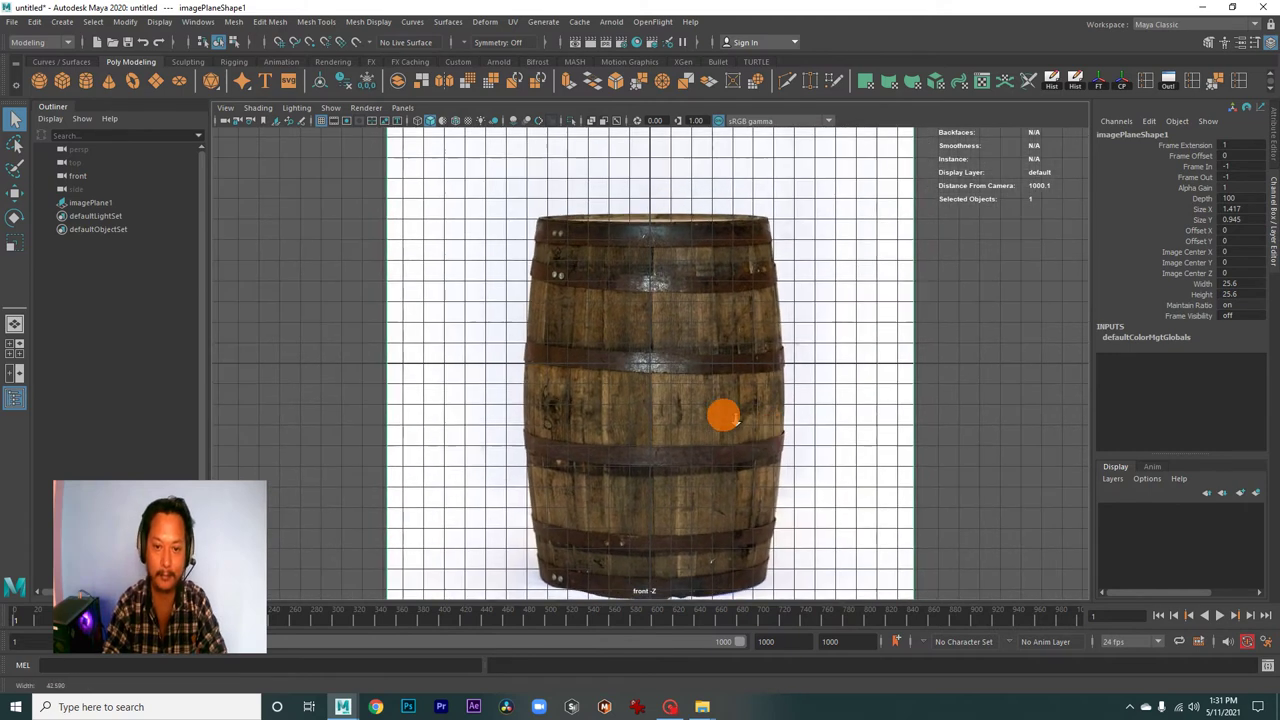
scroll("down", 3)
scroll("down", 3)
scroll("up", 3)
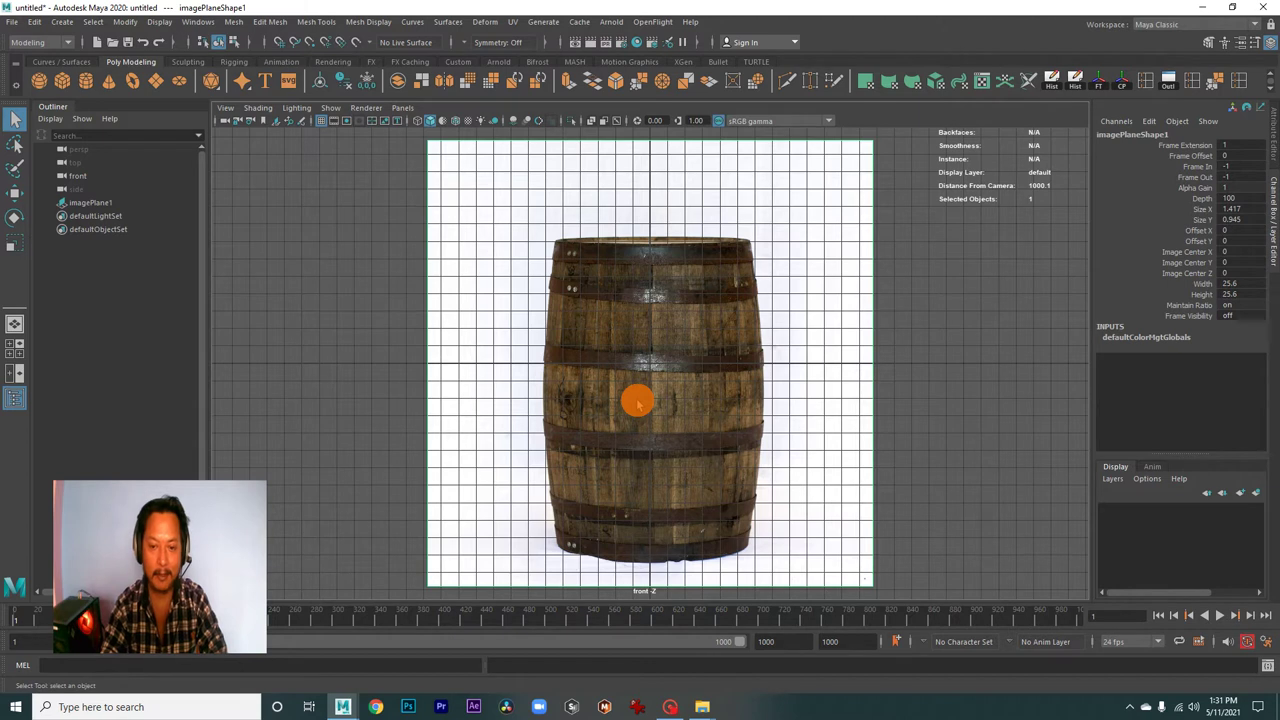
key("space")
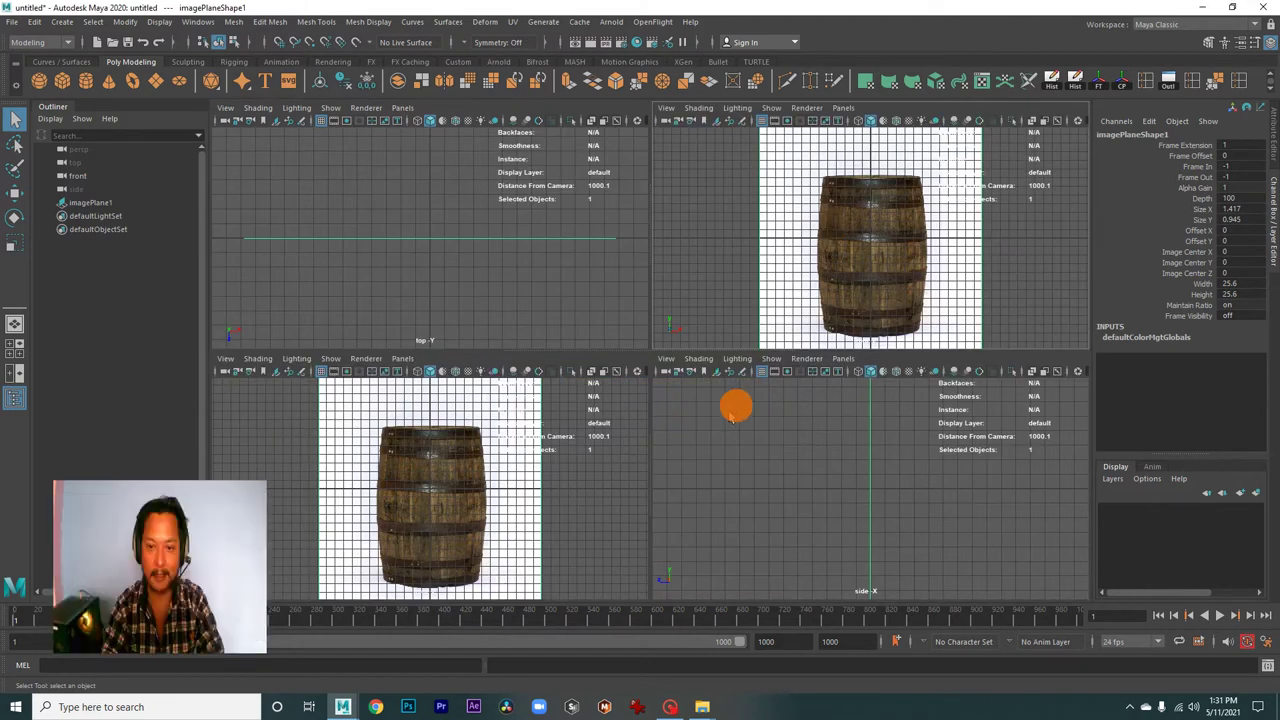
key("space")
key("space")
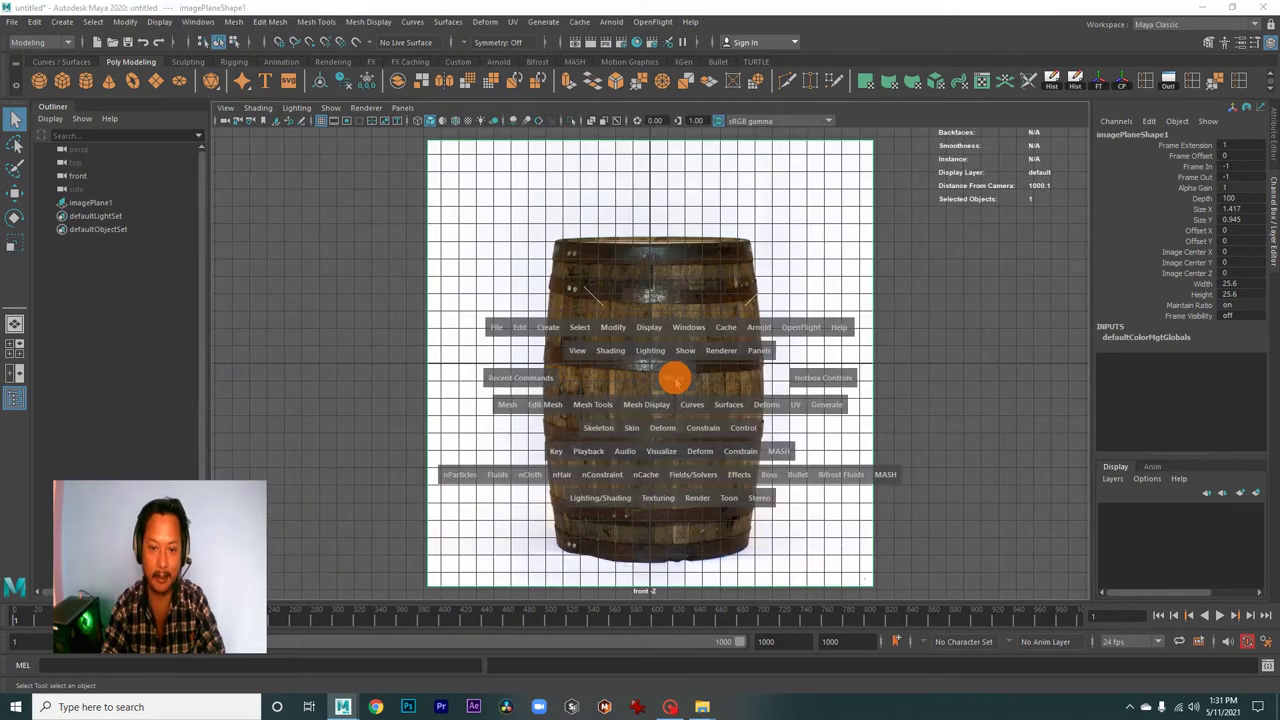
left_click(674, 333)
- Orbit around the barrel image plane to face it front-on, then select it
left_click_drag(706, 329, 614, 371)
left_click_drag(614, 371, 694, 394)
left_click_drag(694, 394, 689, 394)
left_click_drag(689, 394, 617, 417)
left_click_drag(617, 417, 700, 428)
left_click_drag(678, 414, 710, 322)
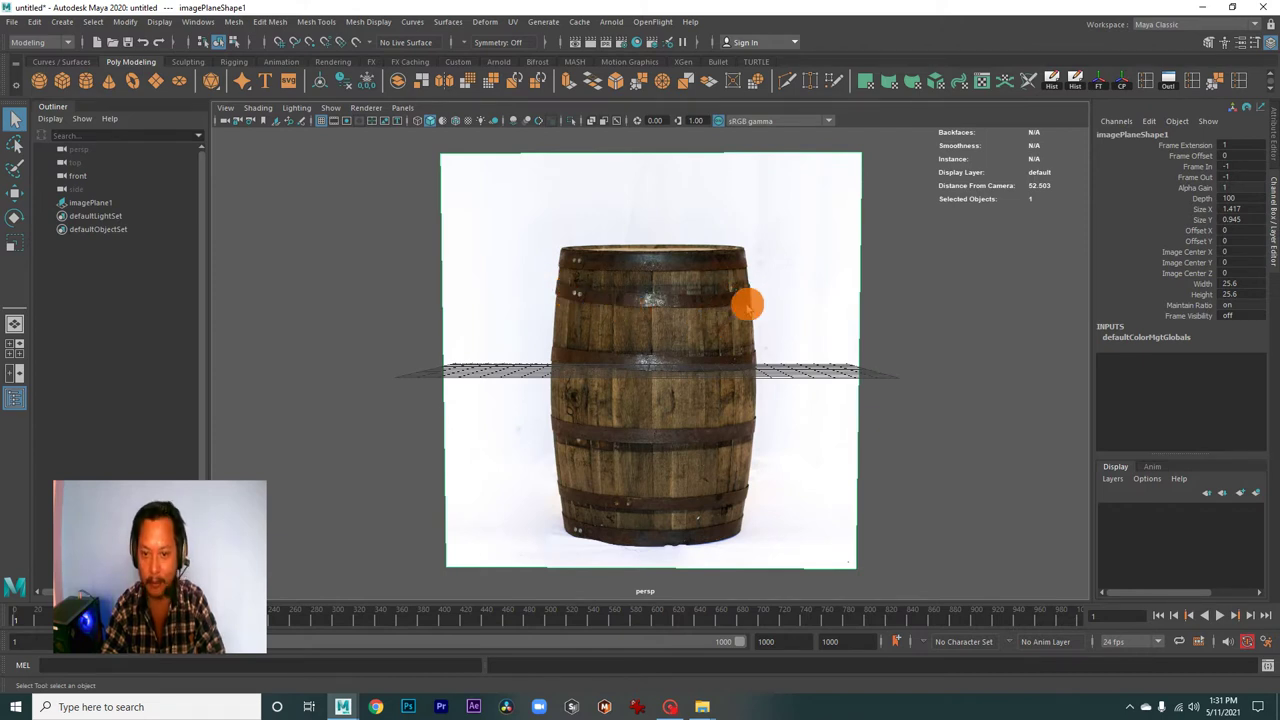
left_click_drag(820, 374, 711, 369)
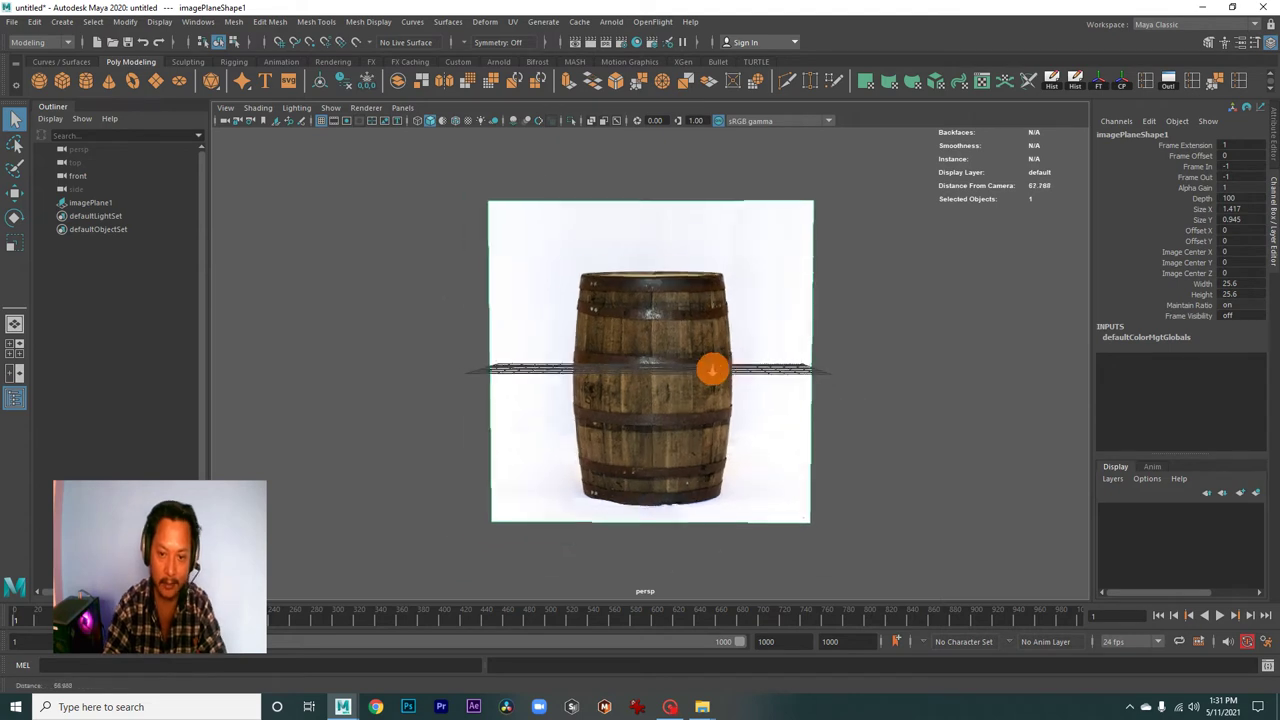
left_click_drag(711, 369, 660, 380)
left_click_drag(660, 380, 720, 403)
left_click_drag(720, 403, 737, 406)
left_click_drag(737, 406, 723, 397)
left_click_drag(723, 397, 754, 263)
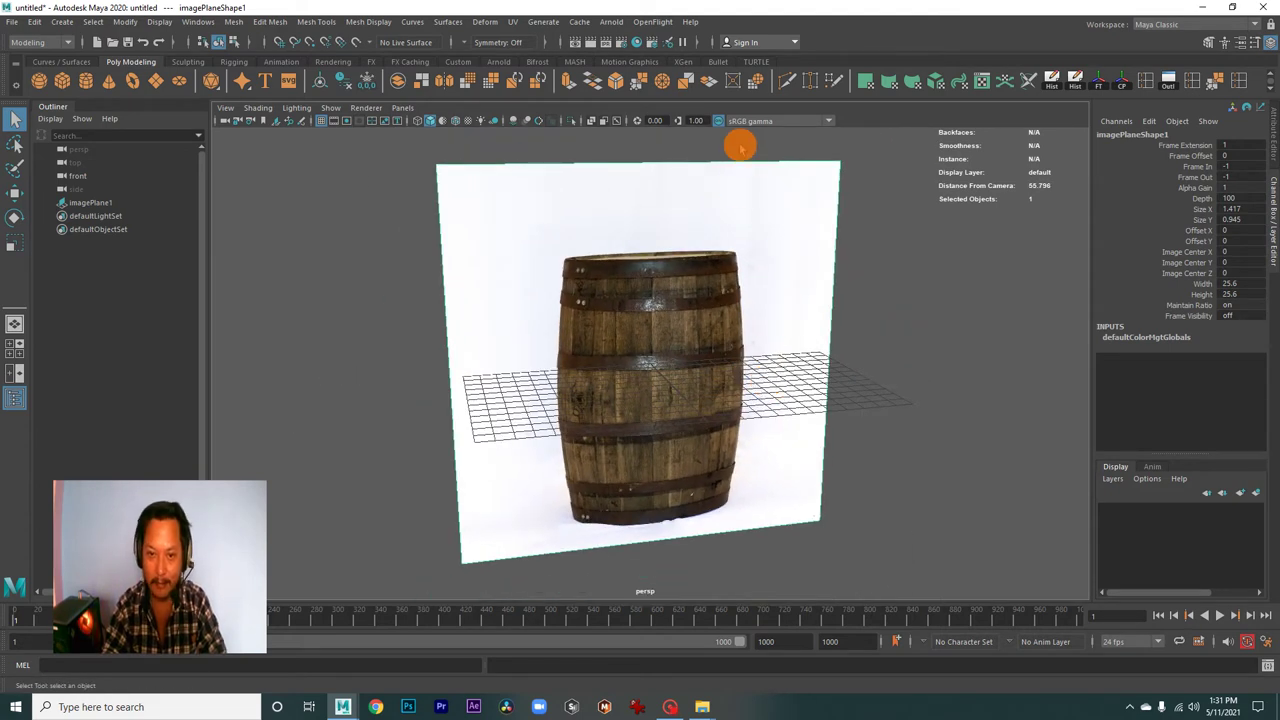
left_click(860, 275)
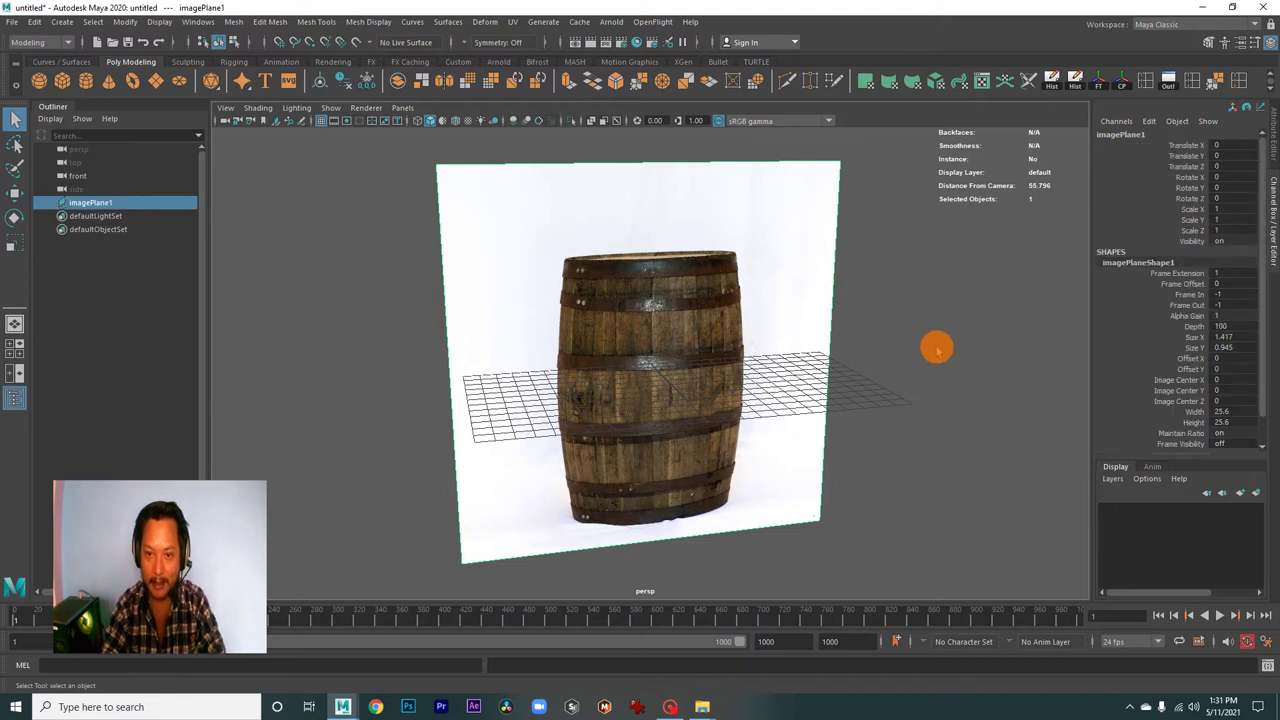
- Orbit to an angled view of the image plane with the Move tool active
left_click_drag(929, 349, 663, 363)
left_click_drag(663, 363, 734, 238)
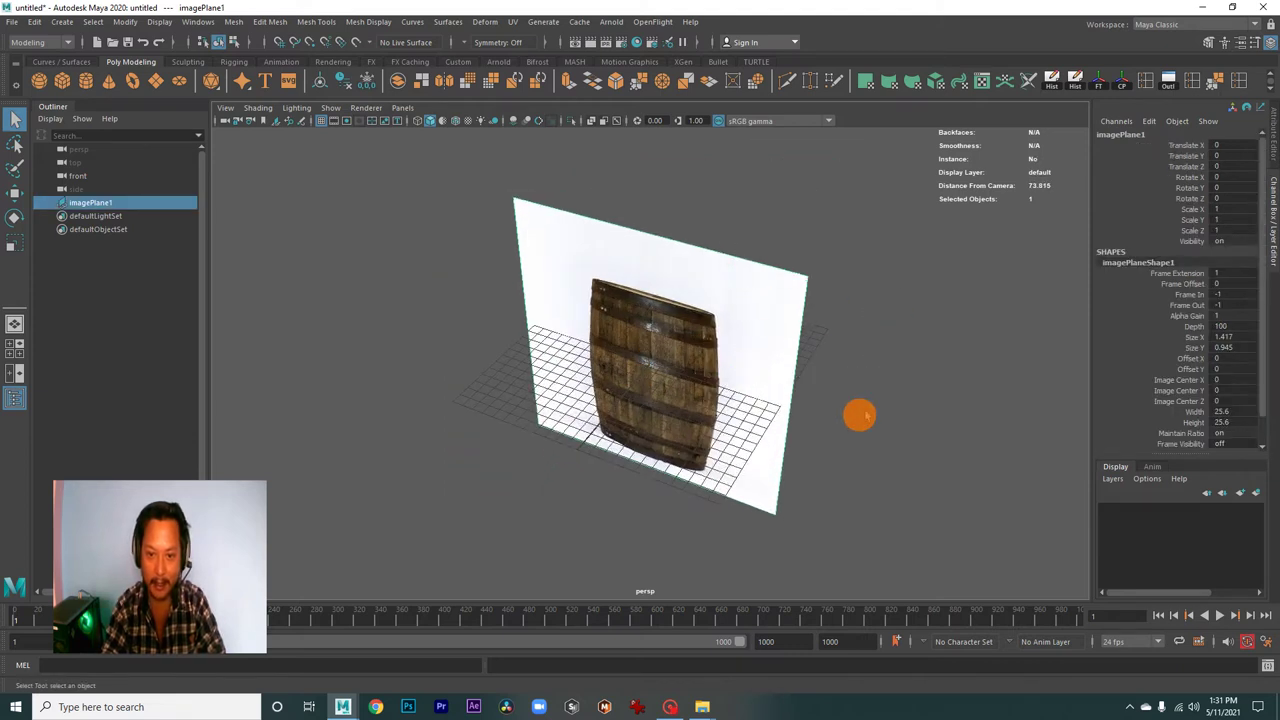
left_click_drag(859, 415, 760, 380)
left_click_drag(760, 380, 654, 374)
left_click_drag(654, 374, 674, 409)
key("w")
left_click_drag(674, 409, 614, 357)
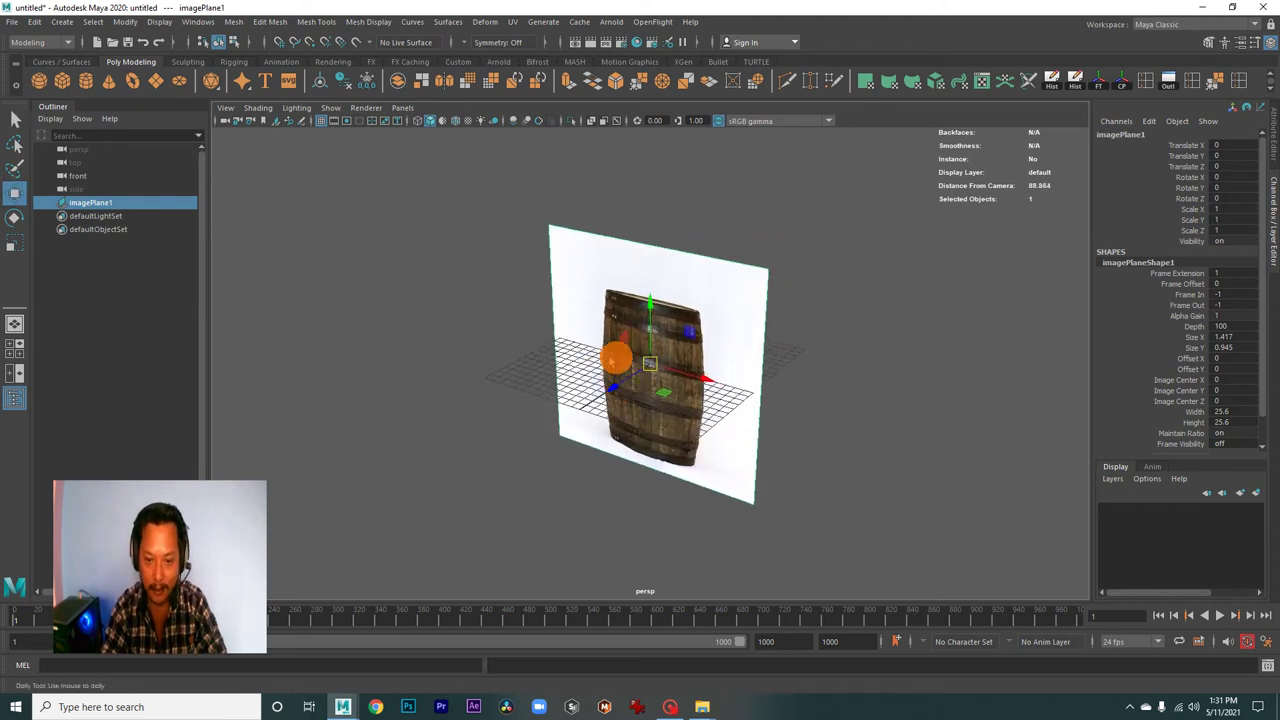
left_click_drag(614, 357, 670, 343)
- Lift imagePlane1 above the grid to about Translate Y 11.398
left_click_drag(654, 305, 622, 294)
left_click_drag(622, 294, 687, 357)
left_click_drag(687, 357, 629, 400)
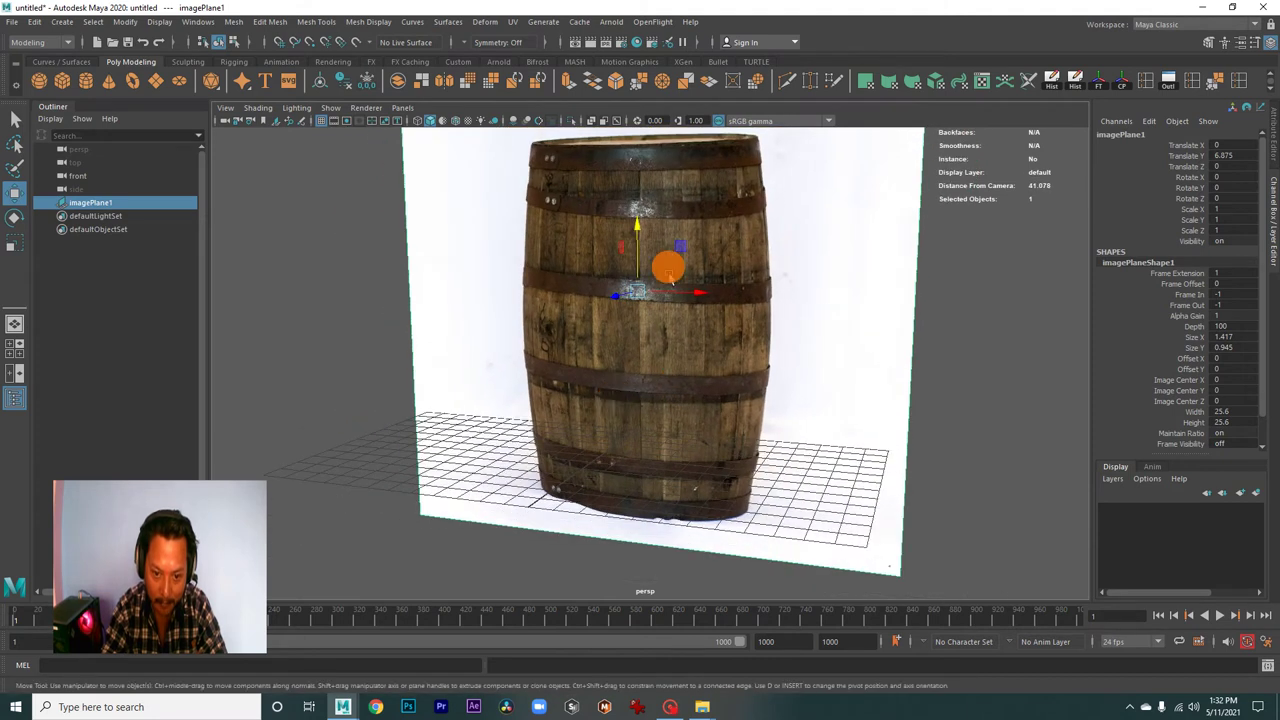
left_click_drag(643, 229, 641, 131)
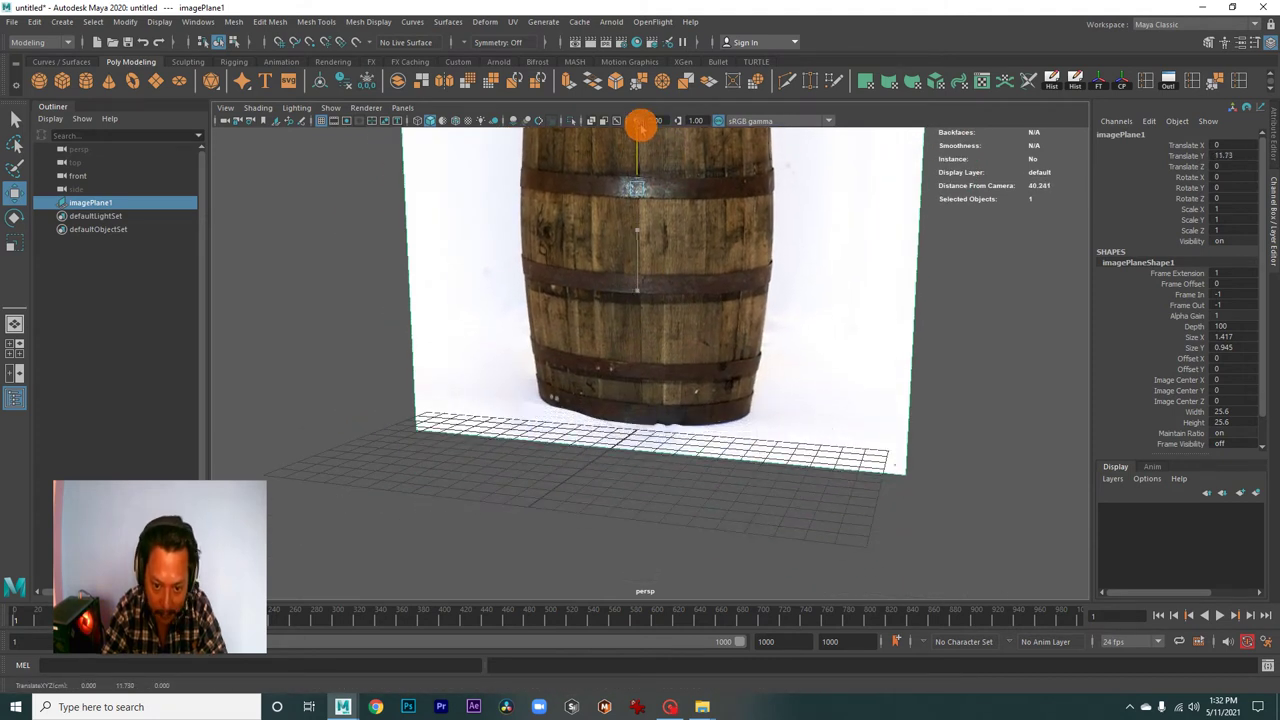
left_click_drag(760, 294, 606, 291)
left_click_drag(606, 291, 700, 331)
left_click_drag(623, 380, 656, 434)
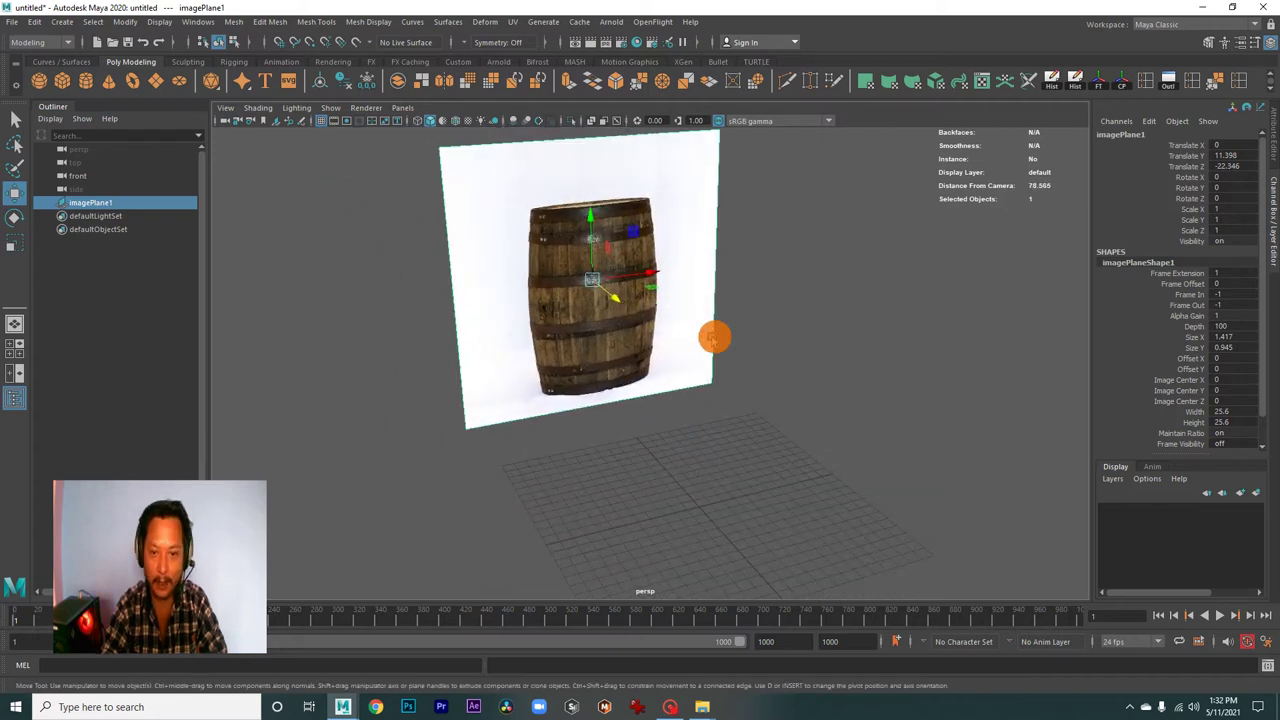
left_click_drag(714, 334, 737, 223)
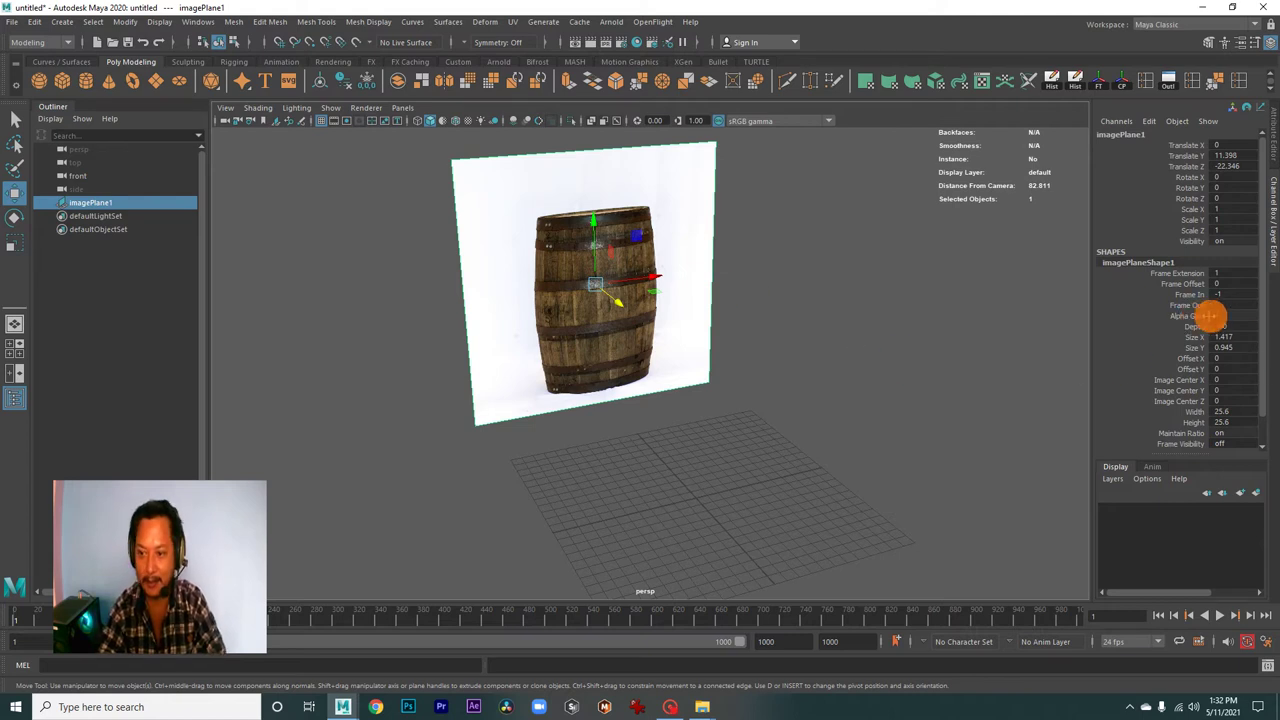
key("Return")
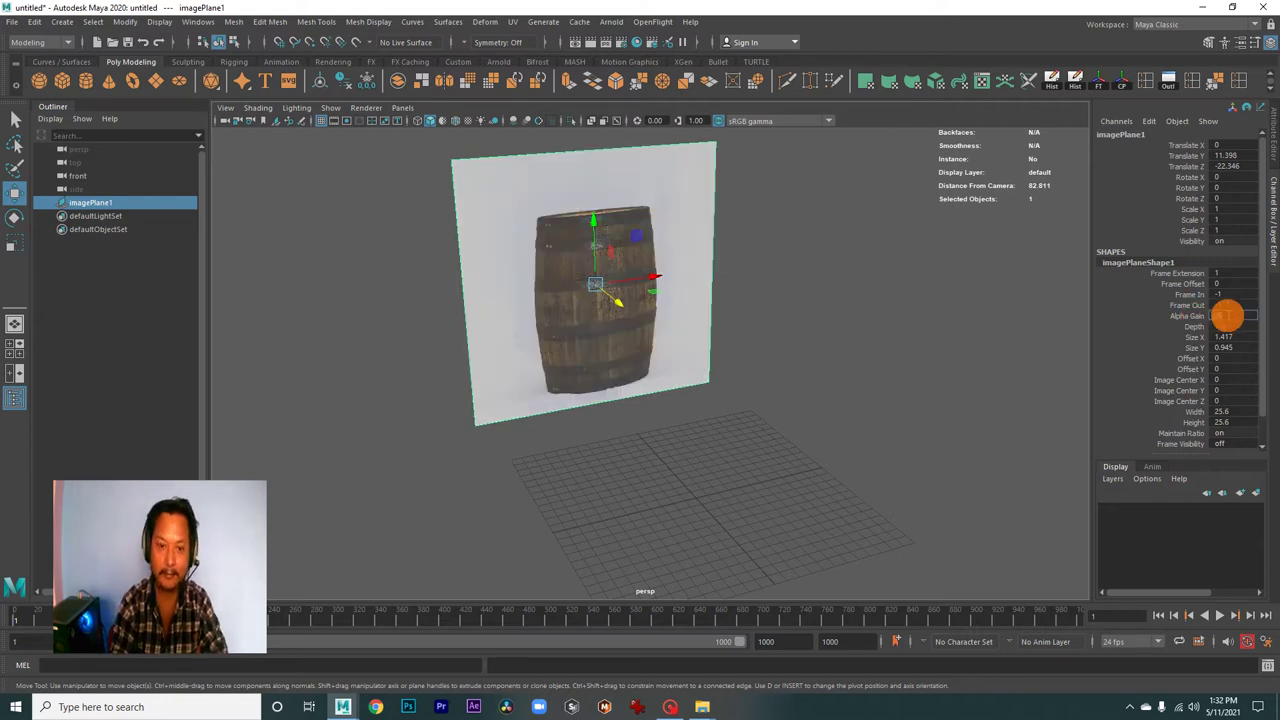
left_click(943, 343)
left_click_drag(913, 361, 875, 395)
left_click_drag(875, 395, 757, 423)
left_click_drag(757, 423, 574, 366)
left_click_drag(574, 366, 674, 409)
left_click_drag(674, 409, 669, 394)
left_click_drag(669, 394, 839, 339)
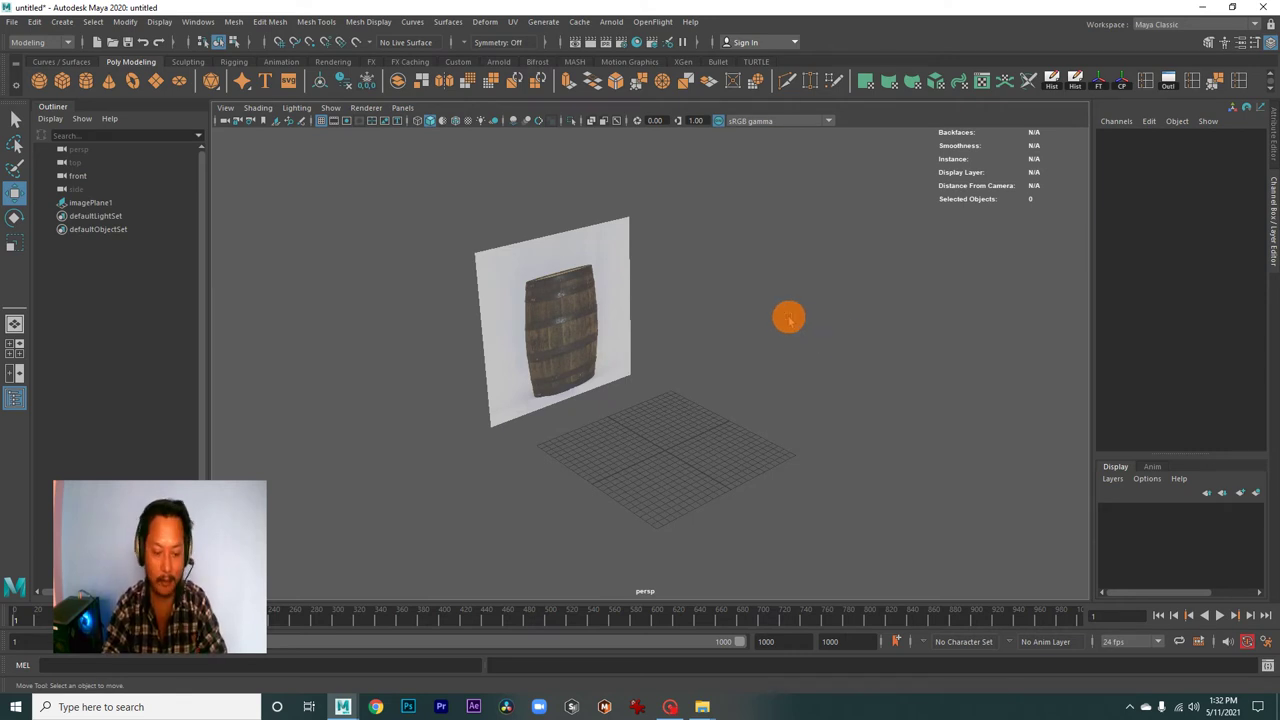
- Cycle the viewport background with Alt+B back to gradient and orbit to a near-frontal barrel view
key("alt+b")
key("alt+b")
key("alt+b")
key("alt+b")
key("alt+b")
key("alt+b")
key("alt+b")
key("alt+b")
key("alt+b")
key("alt+b")
key("alt+b")
key("alt+b")
key("alt+b")
key("alt+b")
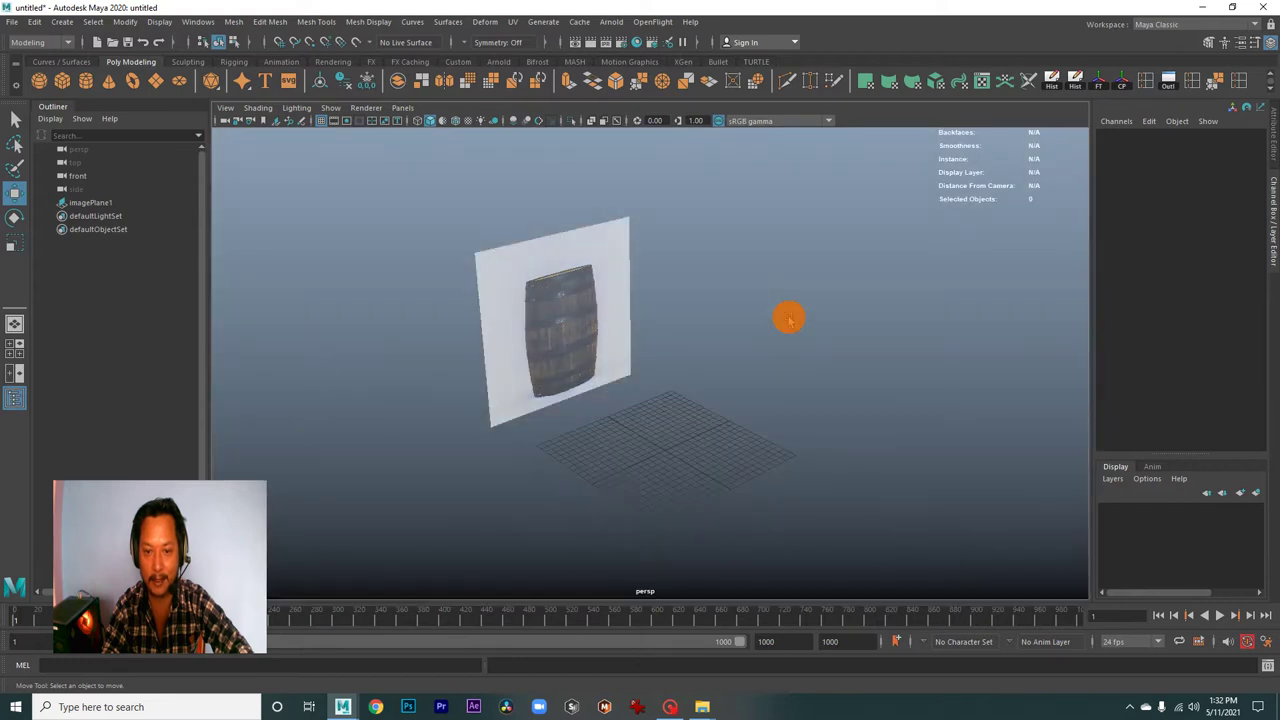
key("alt+b")
key("alt+b")
key("alt+b")
key("alt+b")
key("alt+b")
key("alt+b")
left_click_drag(800, 337, 637, 386)
left_click_drag(637, 386, 757, 423)
left_click_drag(757, 423, 756, 428)
left_click_drag(756, 428, 543, 360)
left_click_drag(543, 360, 617, 392)
left_click_drag(617, 392, 667, 397)
- Maximize the front panel and zoom and pan to frame the barrel image
key("space")
key("space")
scroll("down", 3)
left_click_drag(600, 271, 505, 408)
scroll("up", 3)
scroll("down", 3)
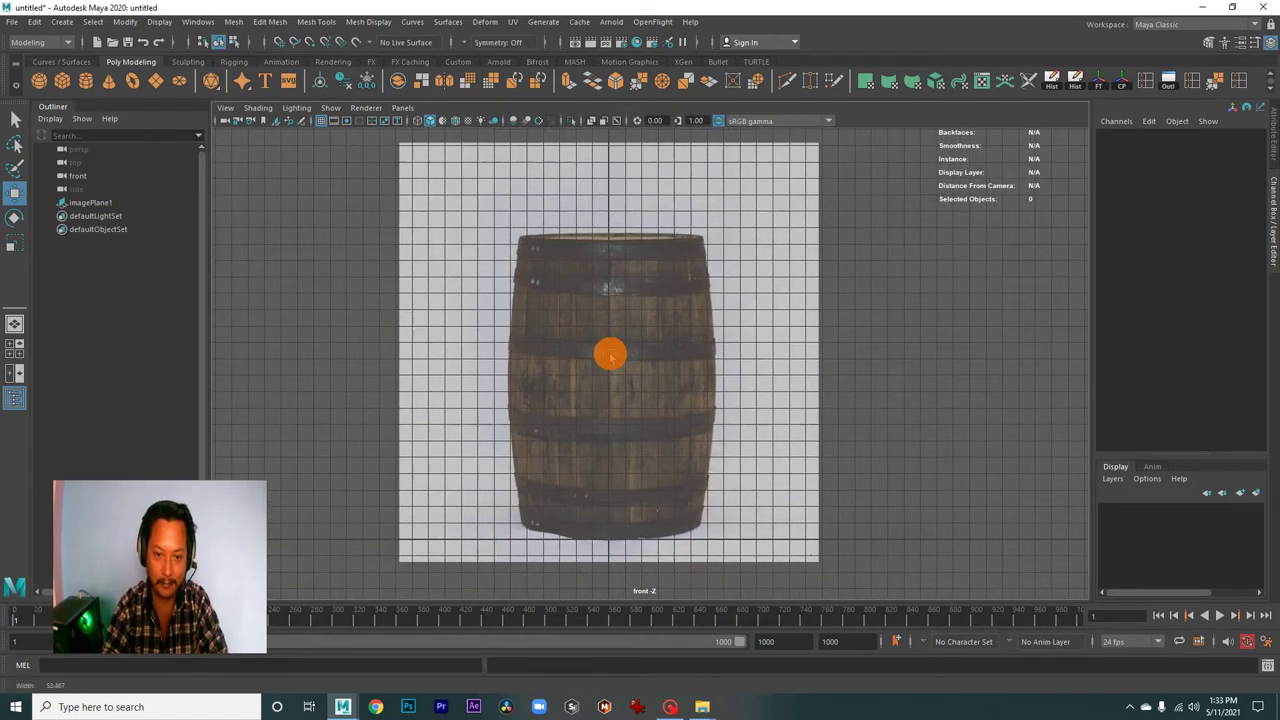
scroll("up", 3)
scroll("down", 3)
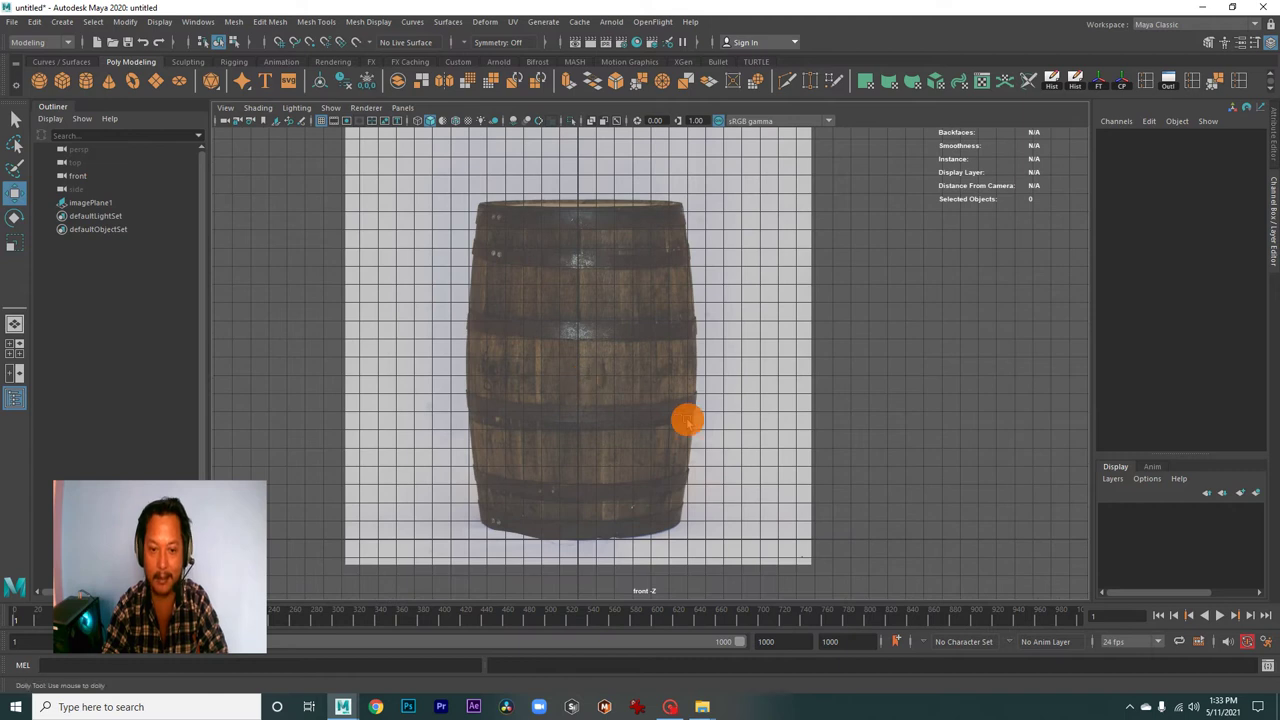
scroll("up", 3)
scroll("down", 3)
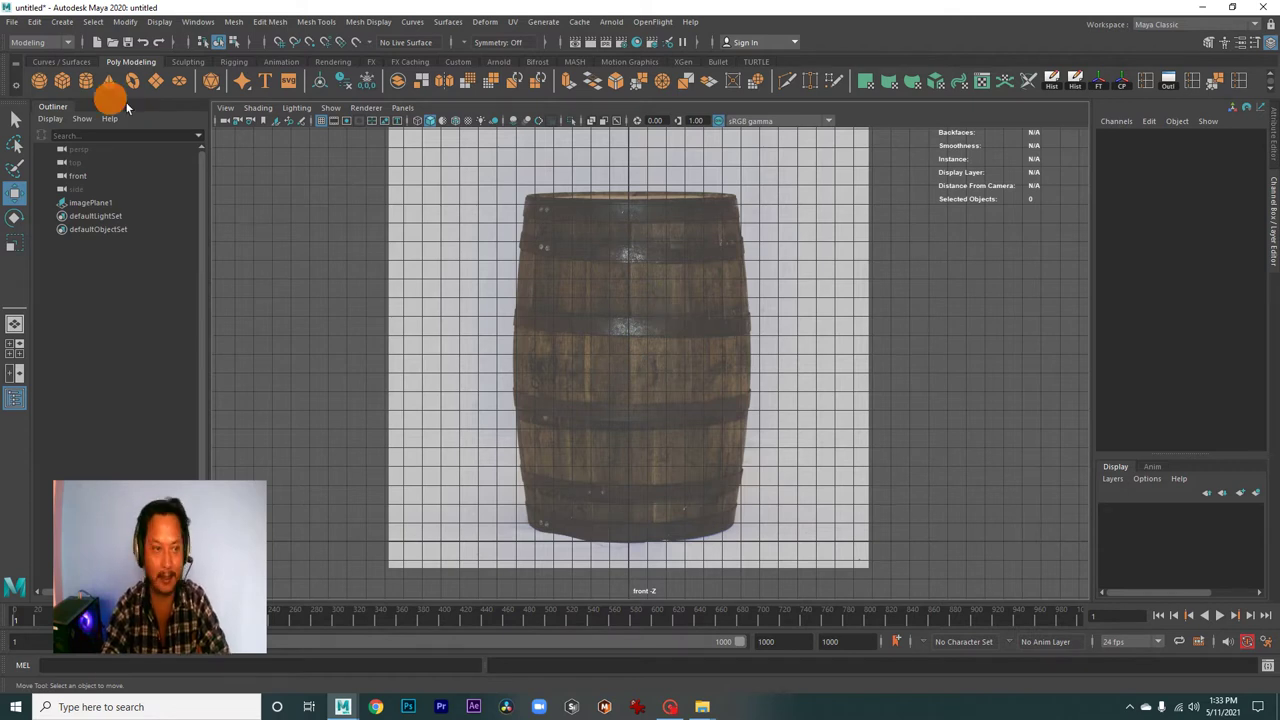
- Create pCylinder1 and raise it to Translate Y 9.345 over the barrel's middle
left_click(85, 82)
scroll("down", 3)
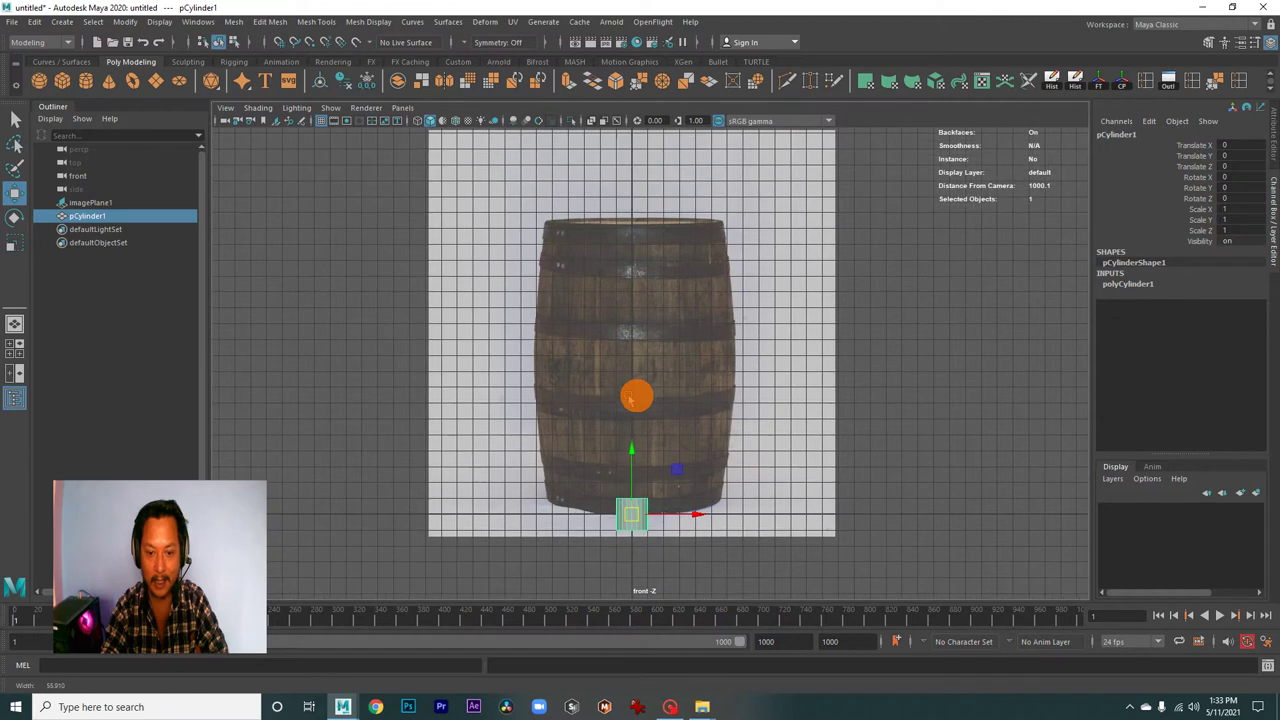
left_click(650, 437)
left_click(644, 512)
left_click_drag(632, 466, 633, 309)
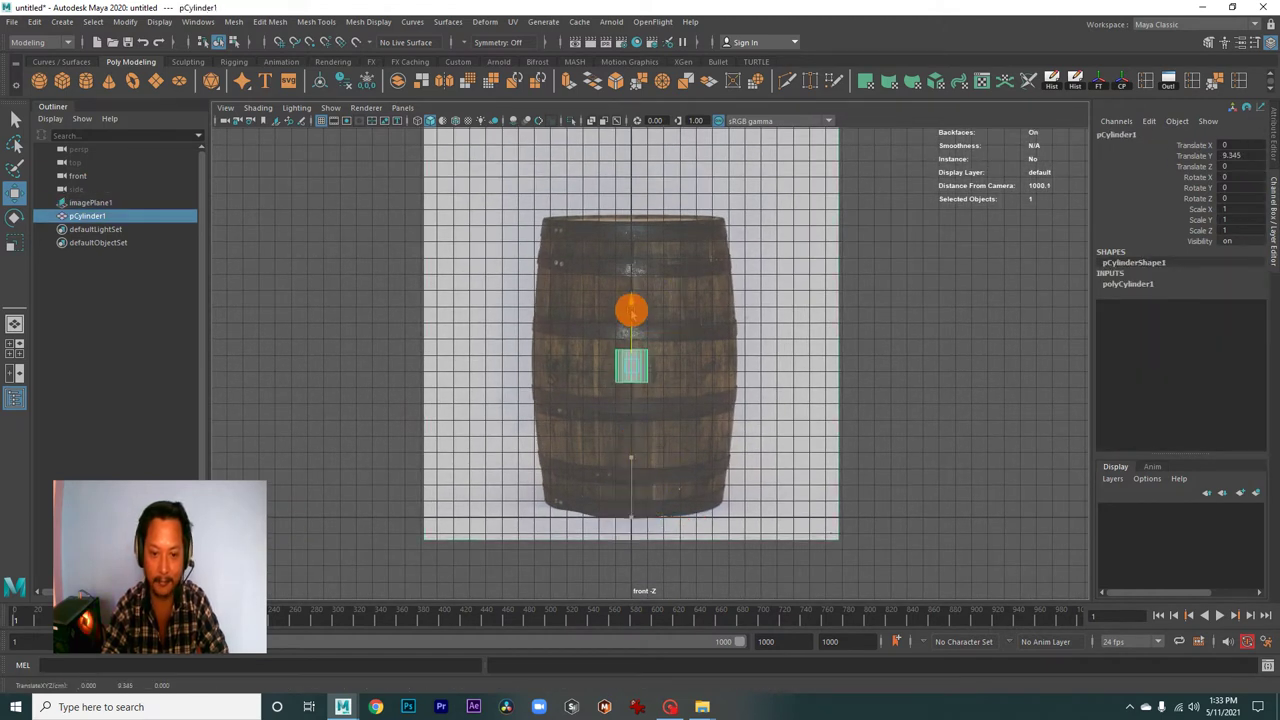
scroll("up", 3)
left_click(1127, 285)
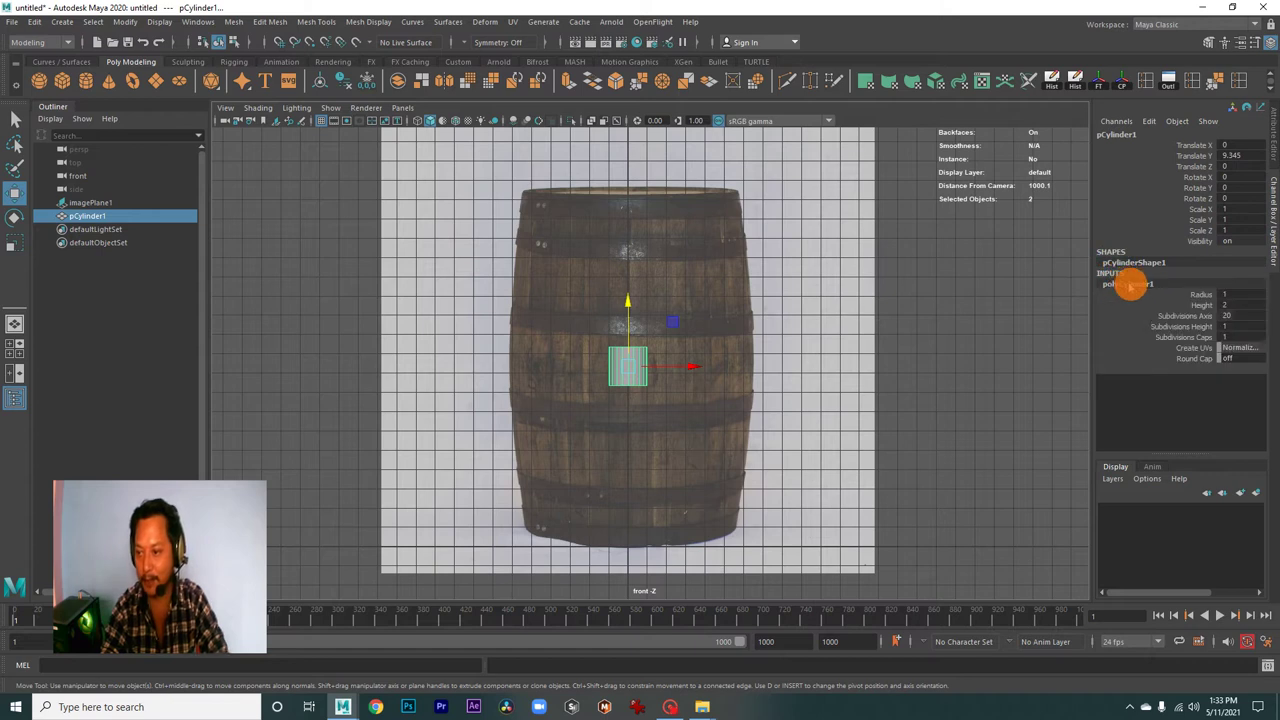
- Set pCylinder1 to Radius 6.4 and Height 18.2, then move it down to Translate Y 9.206
left_click(1200, 294)
left_click_drag(729, 334, 736, 337)
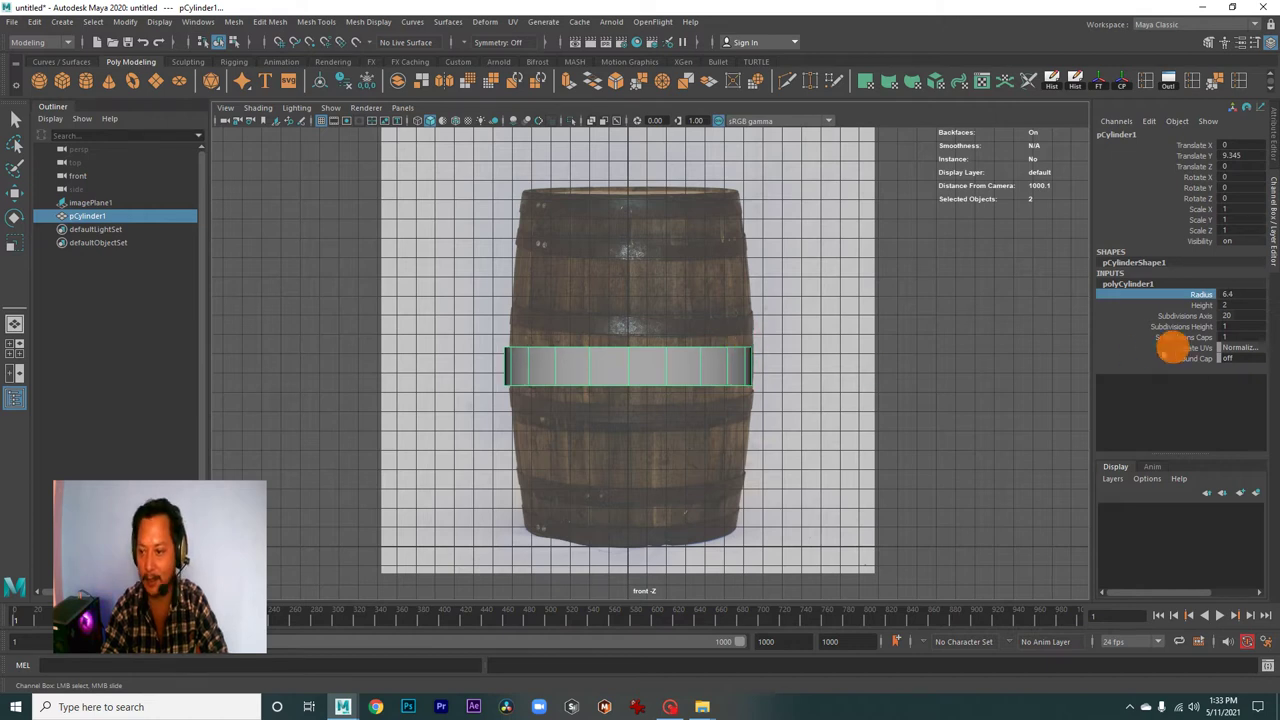
left_click(1200, 304)
left_click_drag(748, 306, 818, 317)
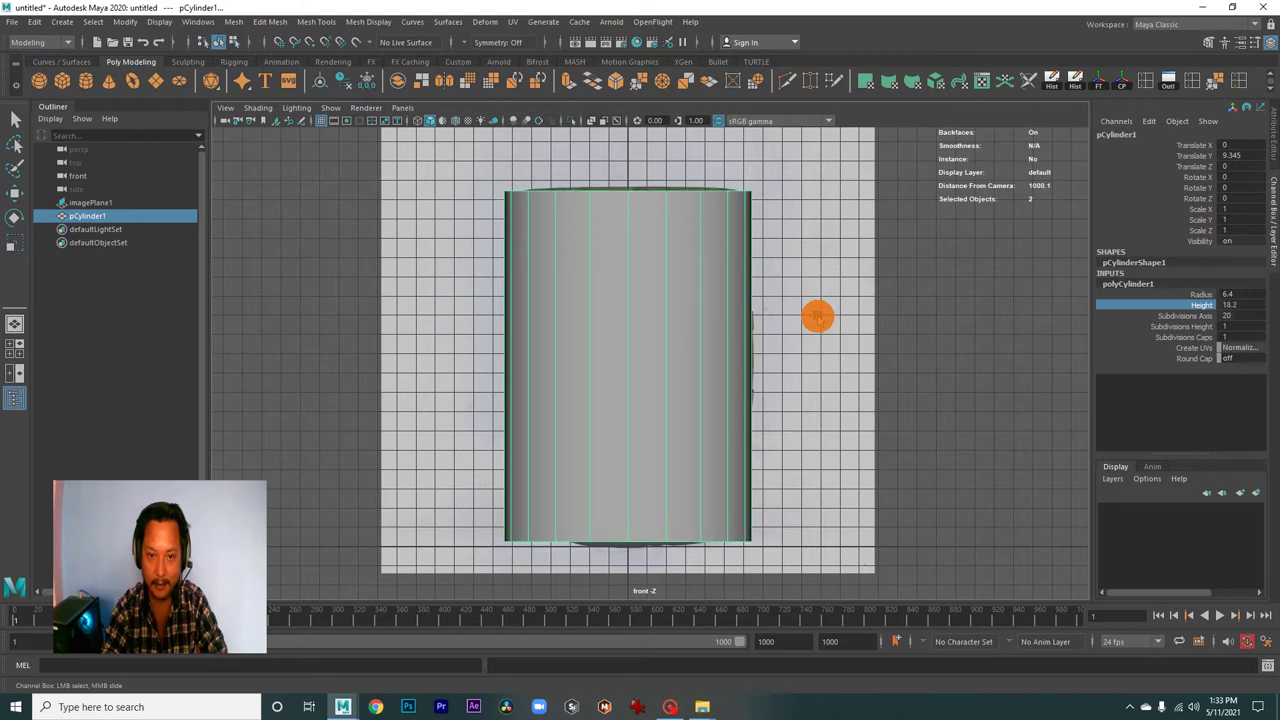
key("w")
left_click_drag(632, 300, 638, 302)
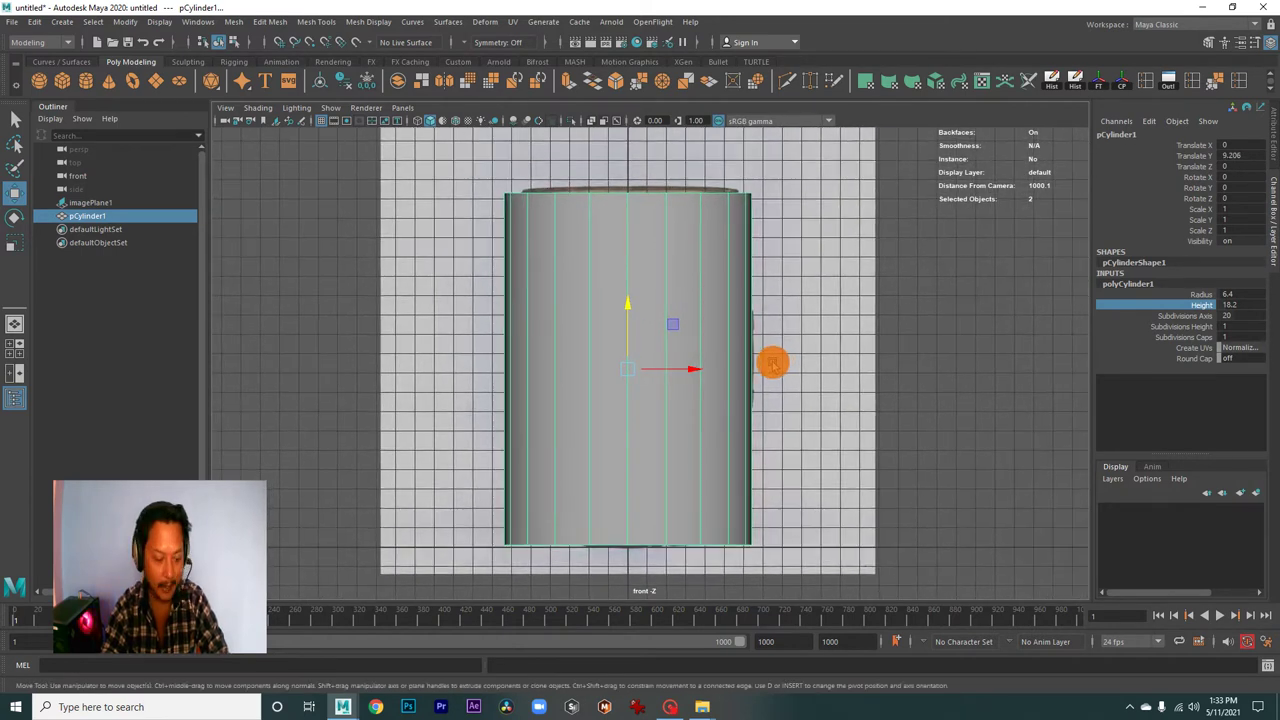
- Show the cylinder as wireframe over the reference barrel image
key("4")
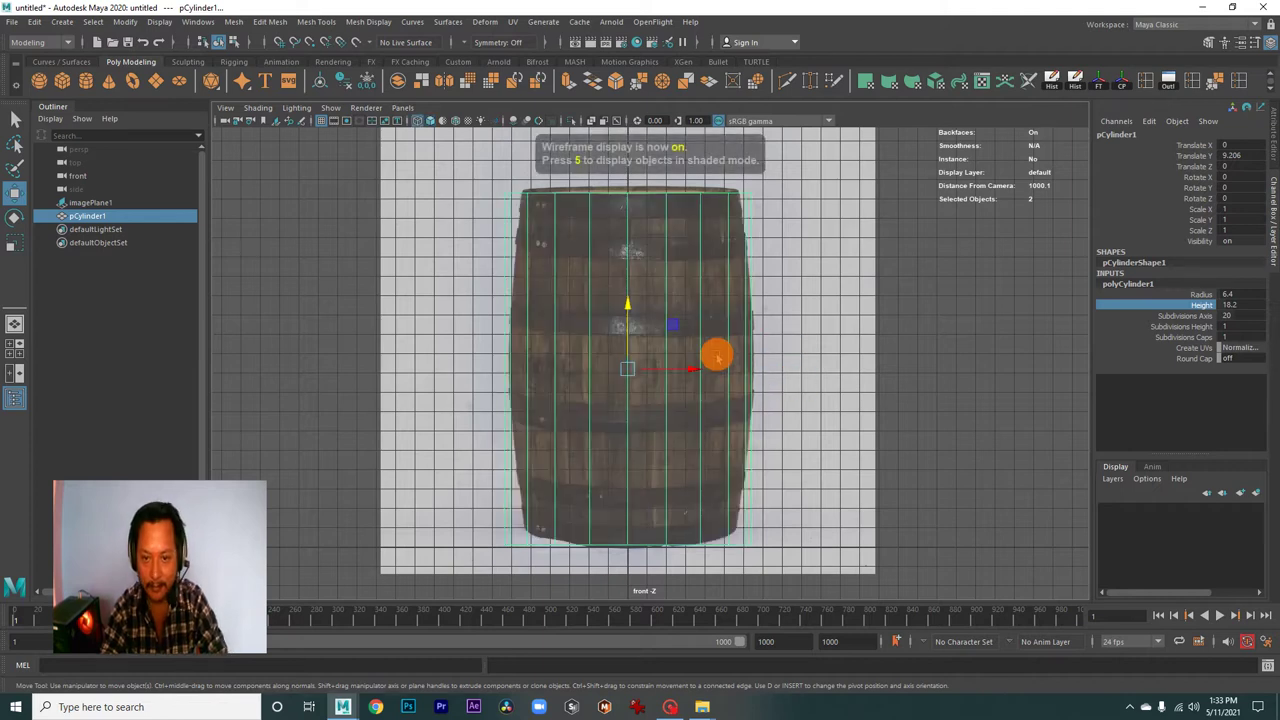
scroll("up", 3)
scroll("down", 3)
scroll("down", 3)
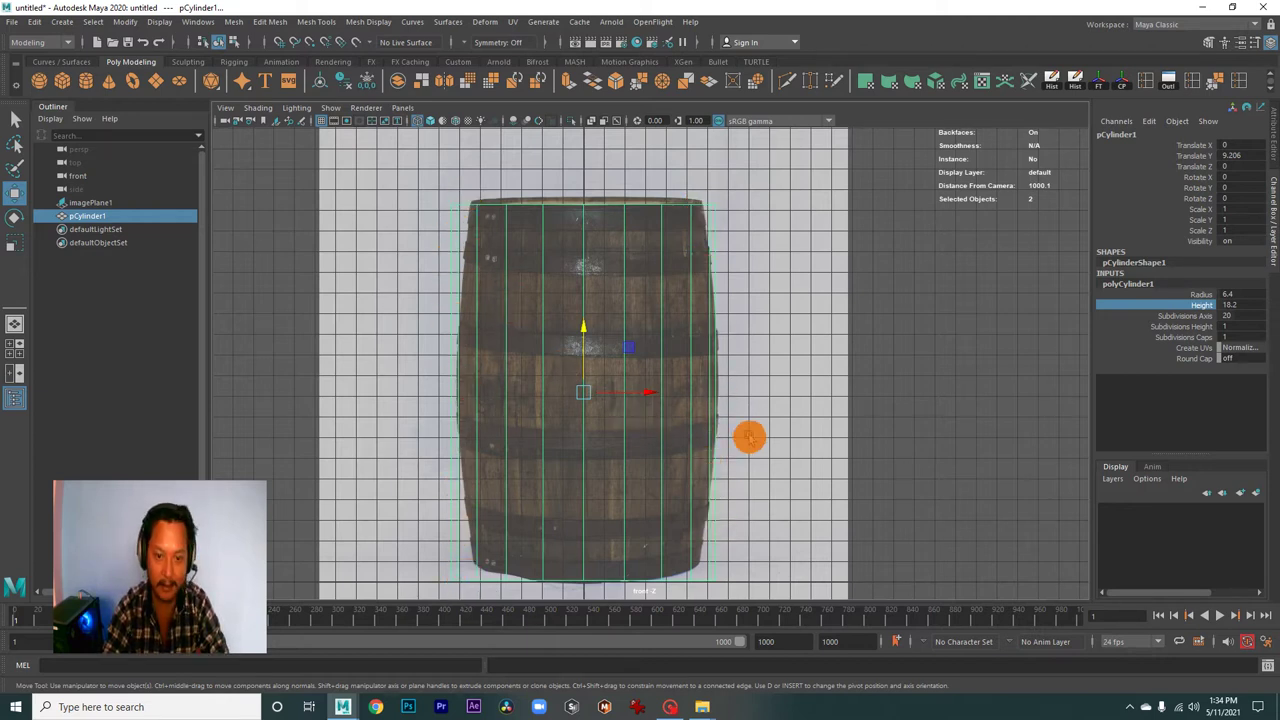
scroll("up", 3)
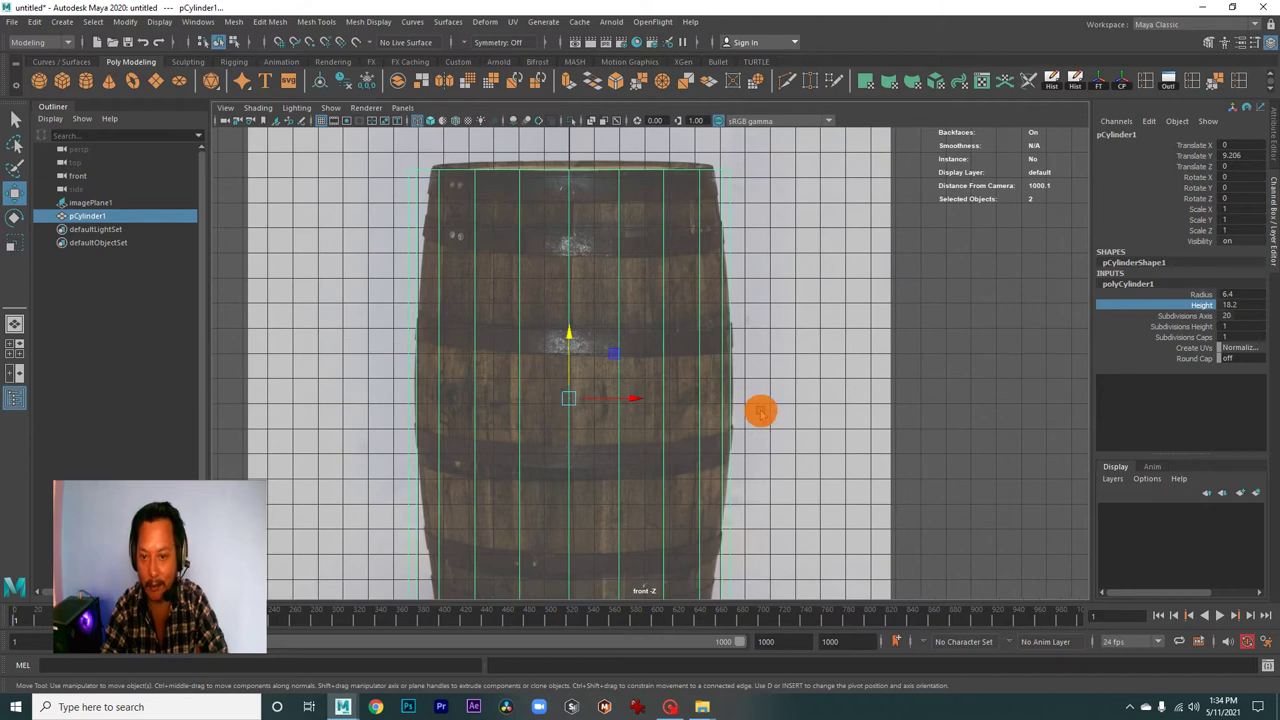
scroll("down", 3)
scroll("down", 3)
scroll("up", 3)
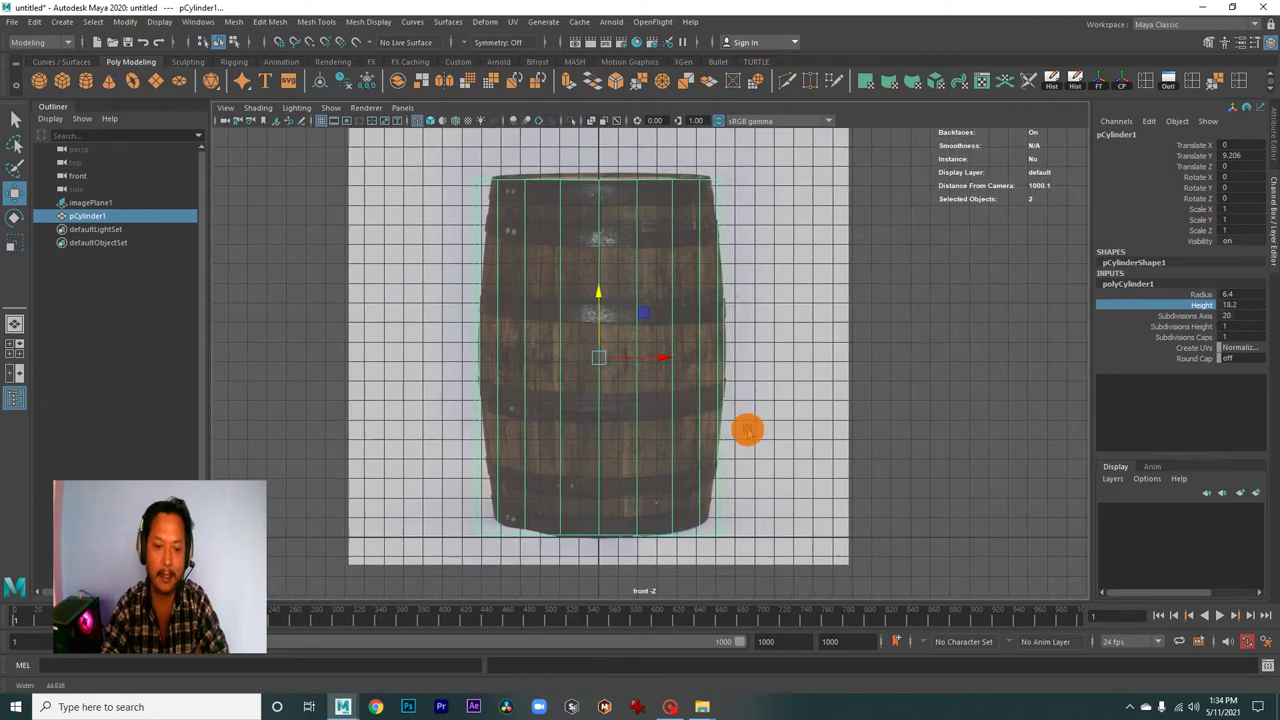
scroll("down", 3)
scroll("up", 3)
scroll("up", 3)
scroll("up", 3)
scroll("down", 3)
scroll("up", 3)
scroll("down", 3)
scroll("up", 3)
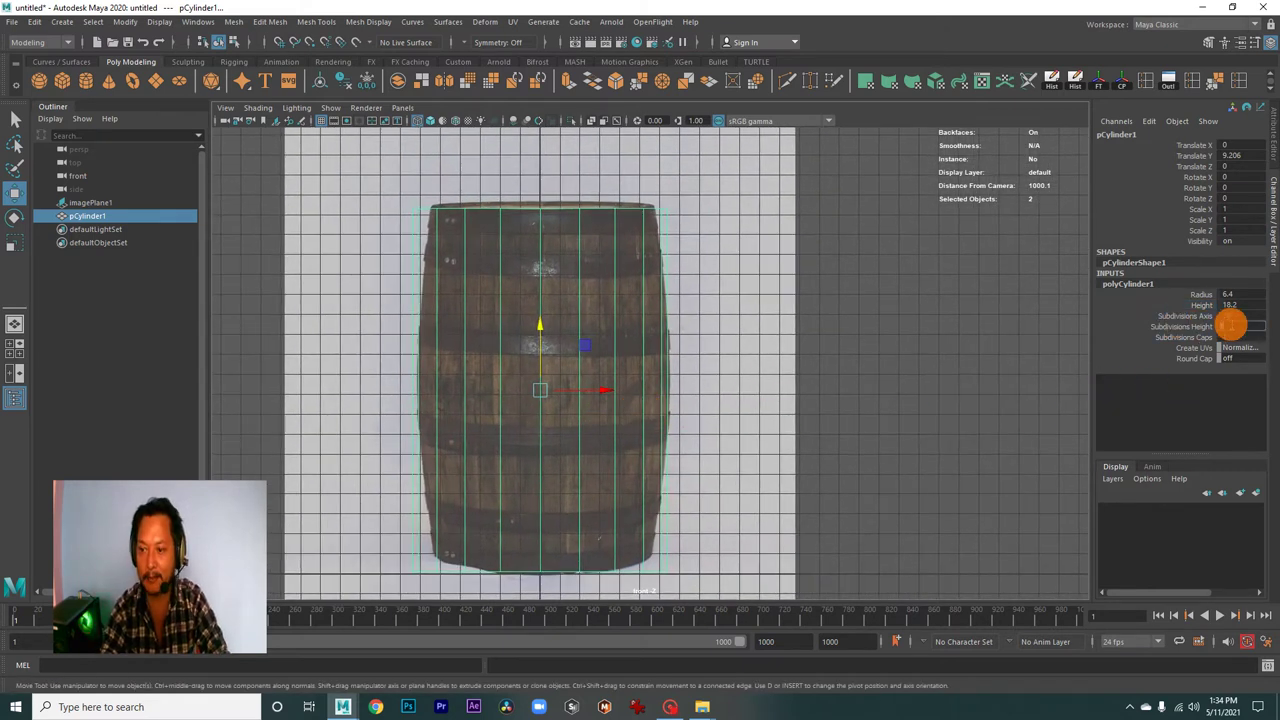
- Set polyCylinder1 Subdivisions Height to 6 so rings cross the barrel's bands
left_click_drag(1232, 325, 1233, 325)
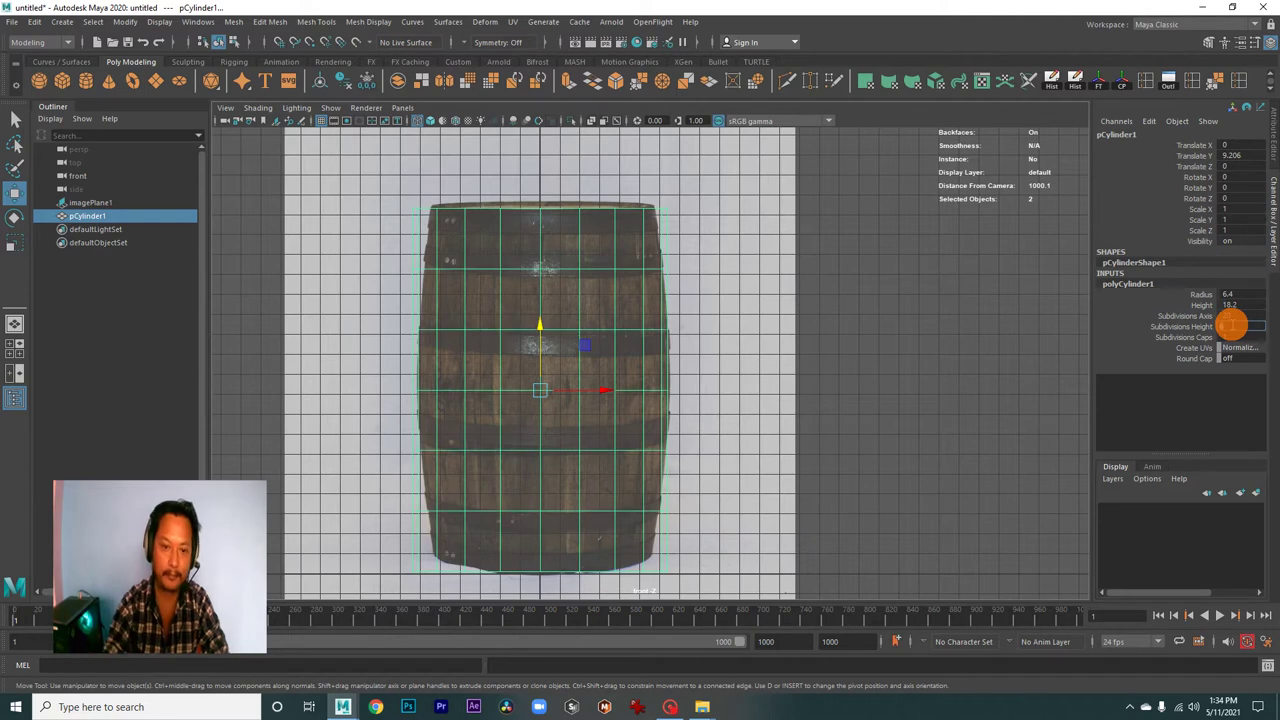
scroll("up", 3)
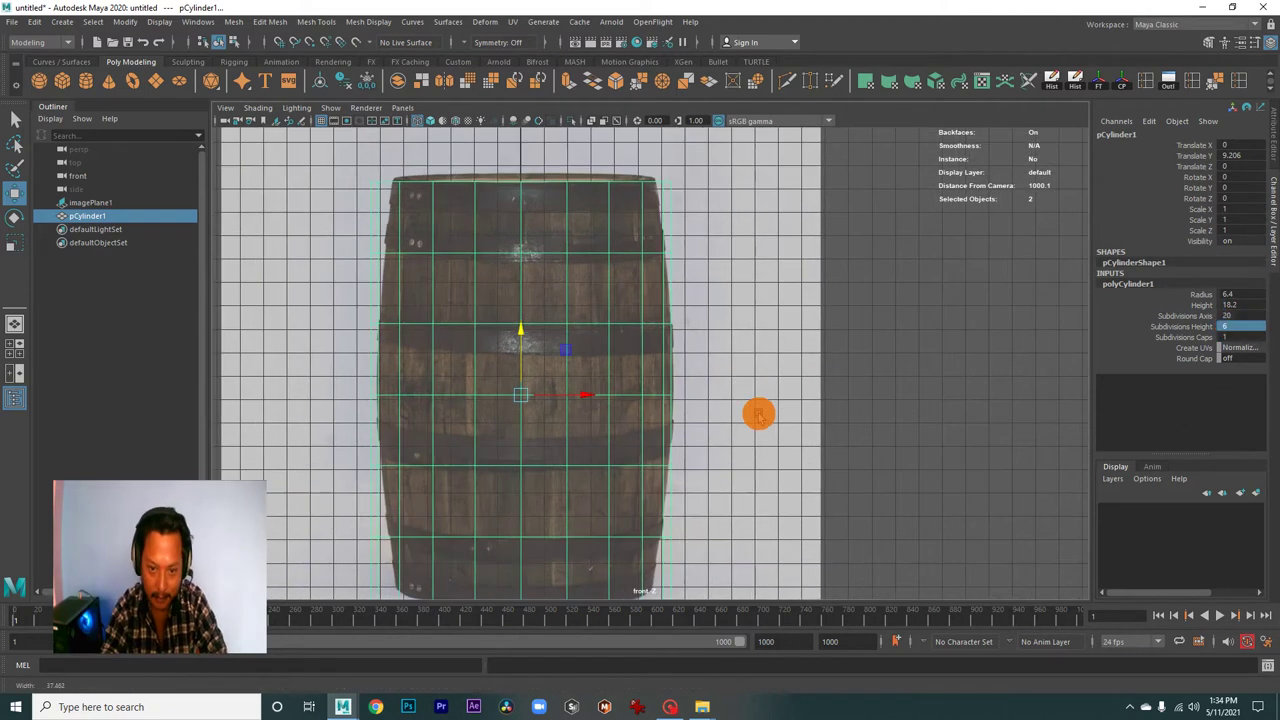
scroll("down", 3)
scroll("up", 3)
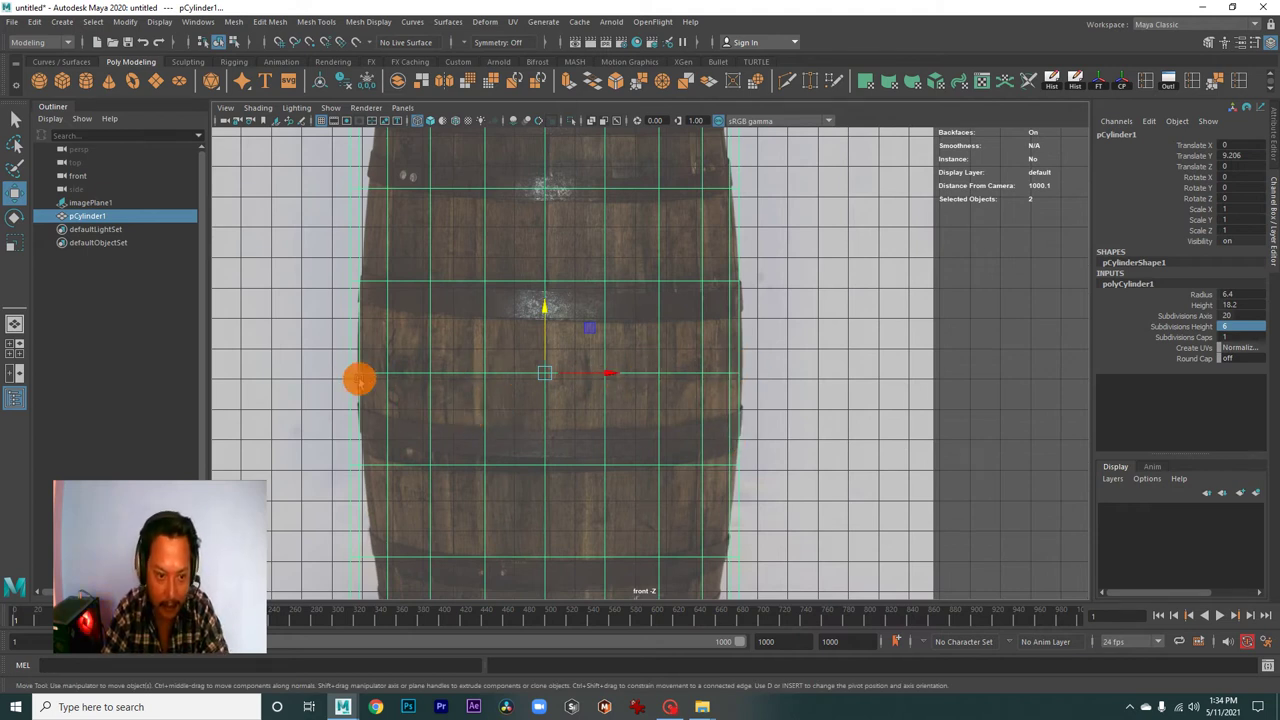
scroll("down", 3)
scroll("down", 3)
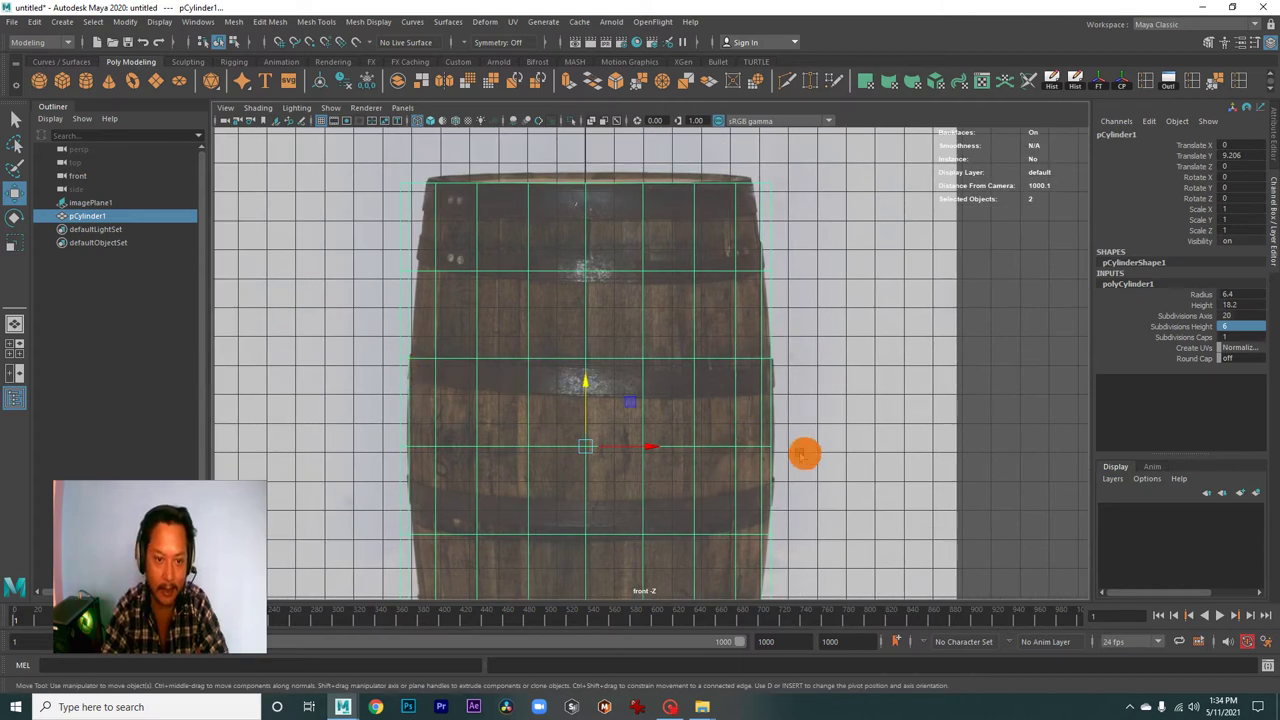
scroll("down", 3)
scroll("up", 3)
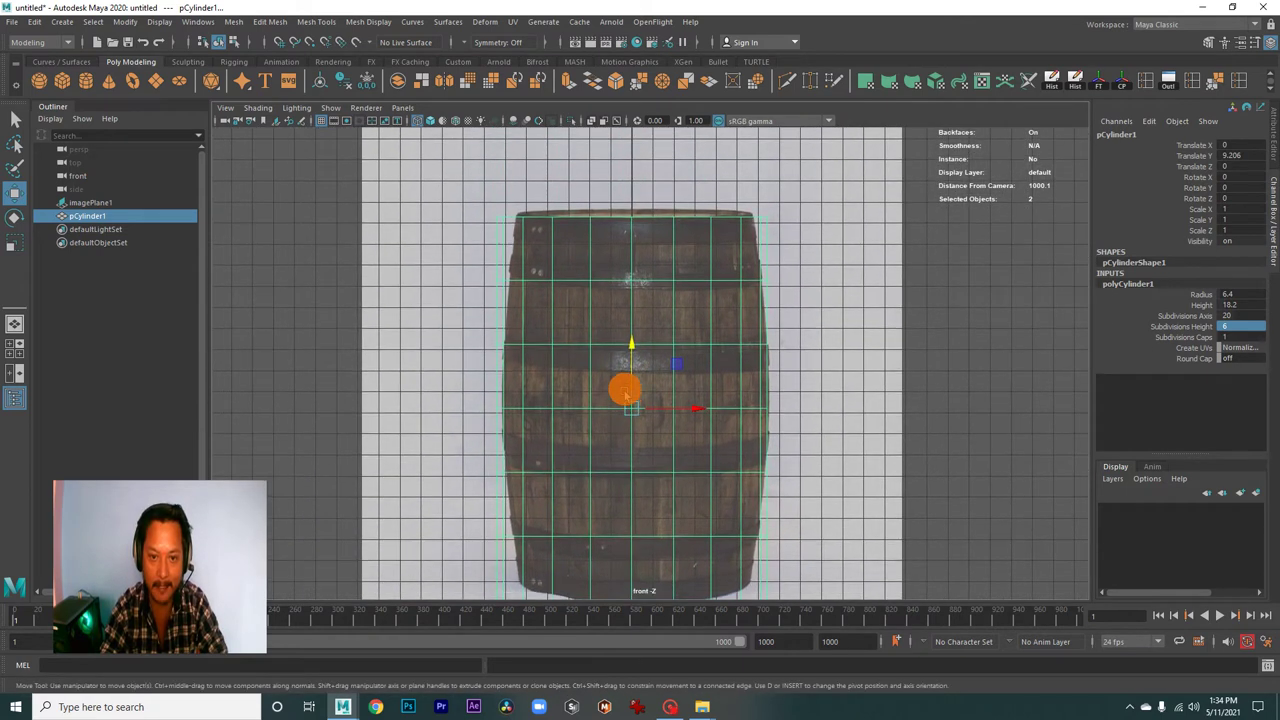
scroll("up", 3)
- In edge mode, select a horizontal edge loop near the cylinder's middle and frame it
left_click_drag(677, 297, 682, 265)
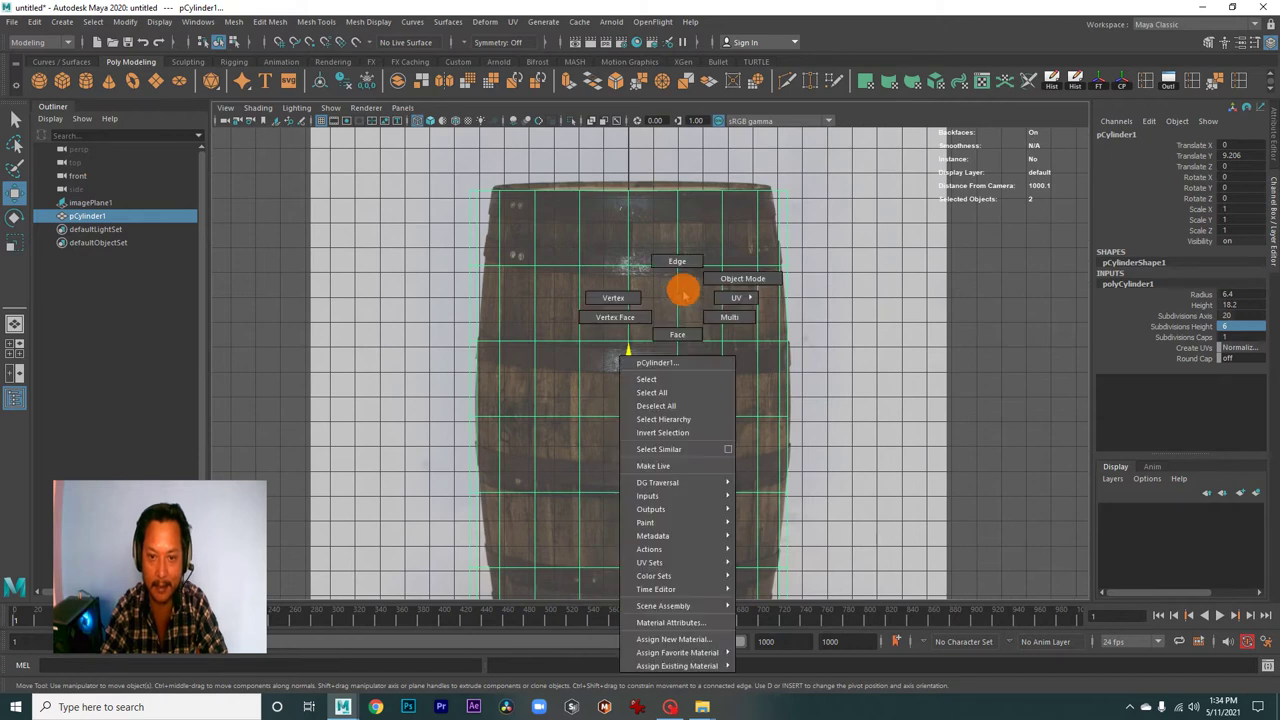
double_click(689, 263)
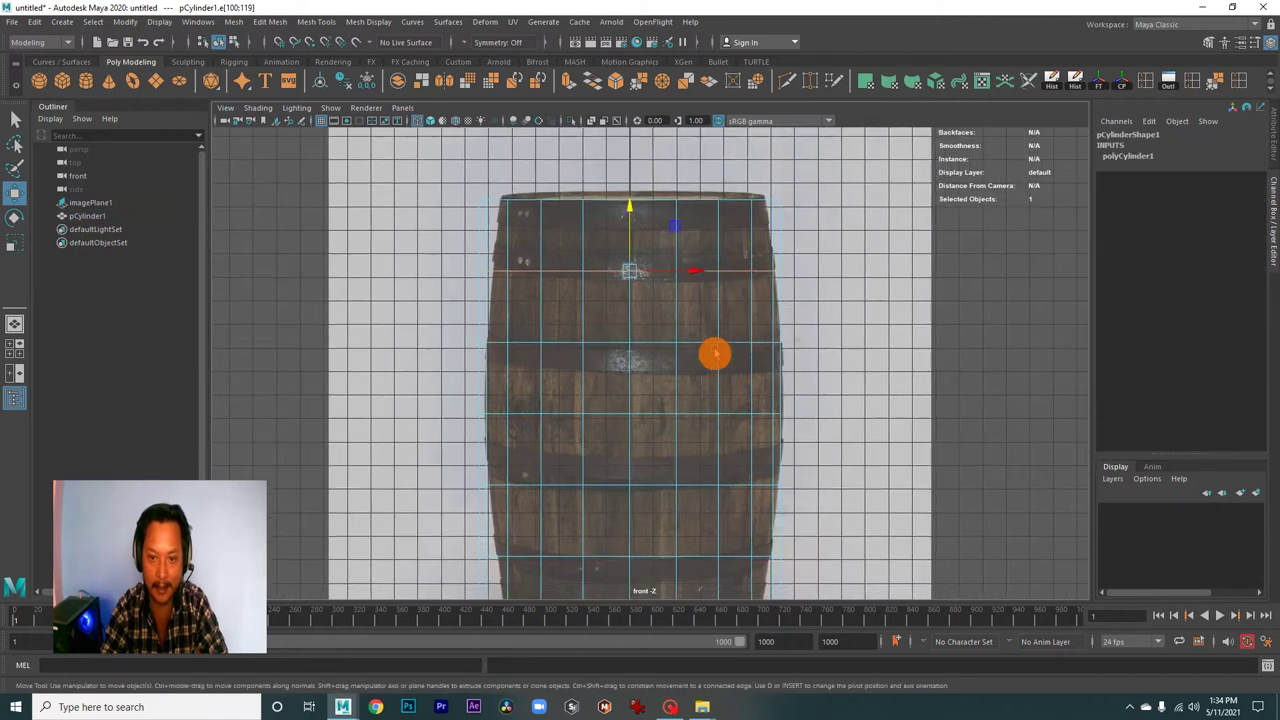
left_click_drag(714, 354, 720, 274)
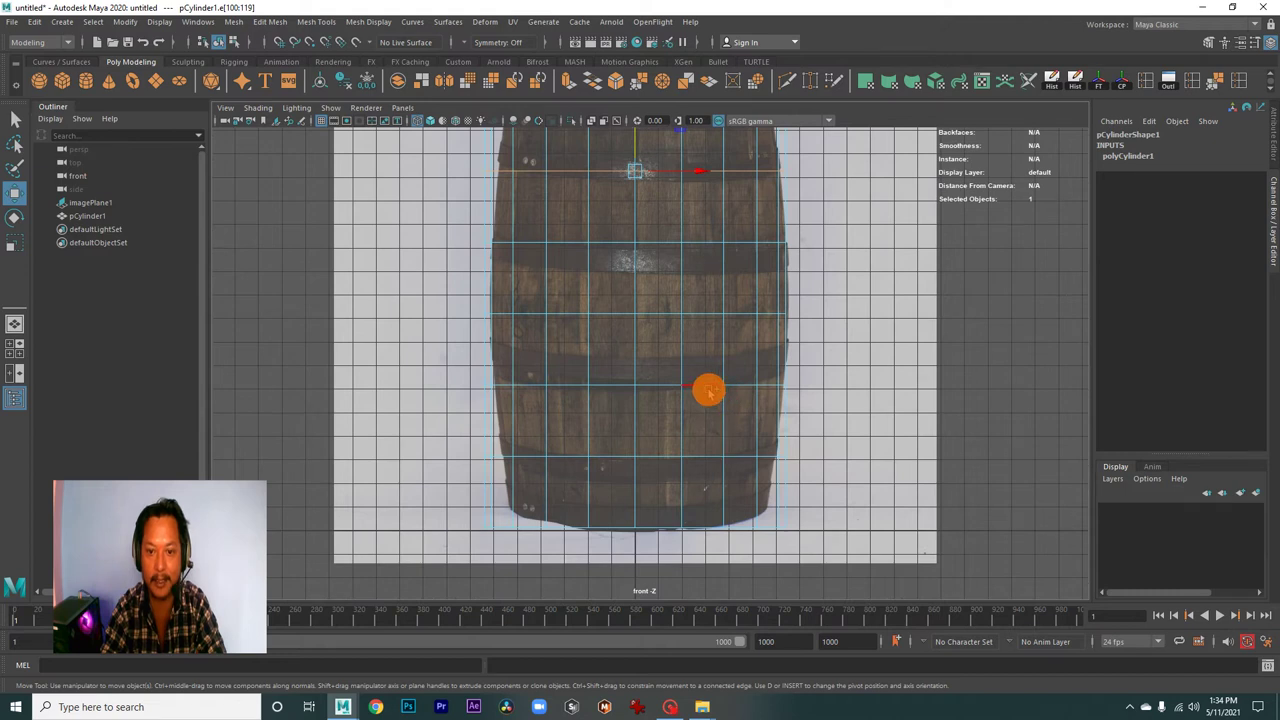
scroll("down", 3)
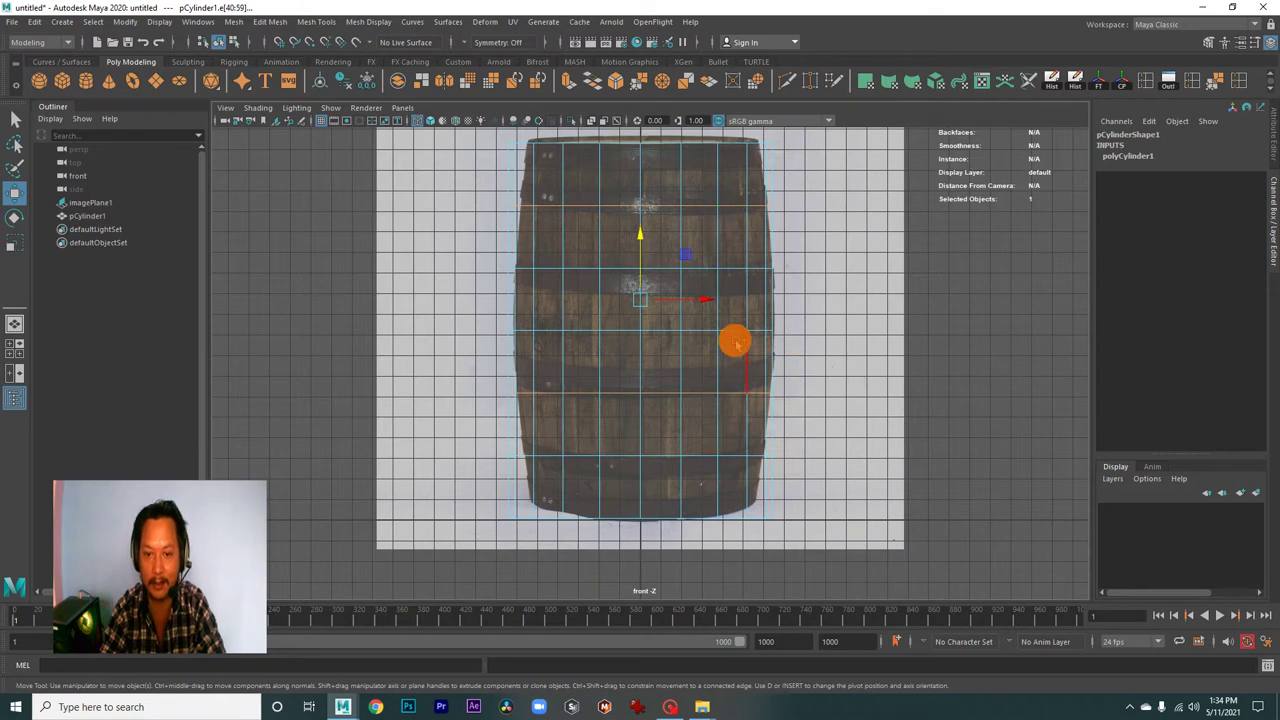
left_click(931, 388)
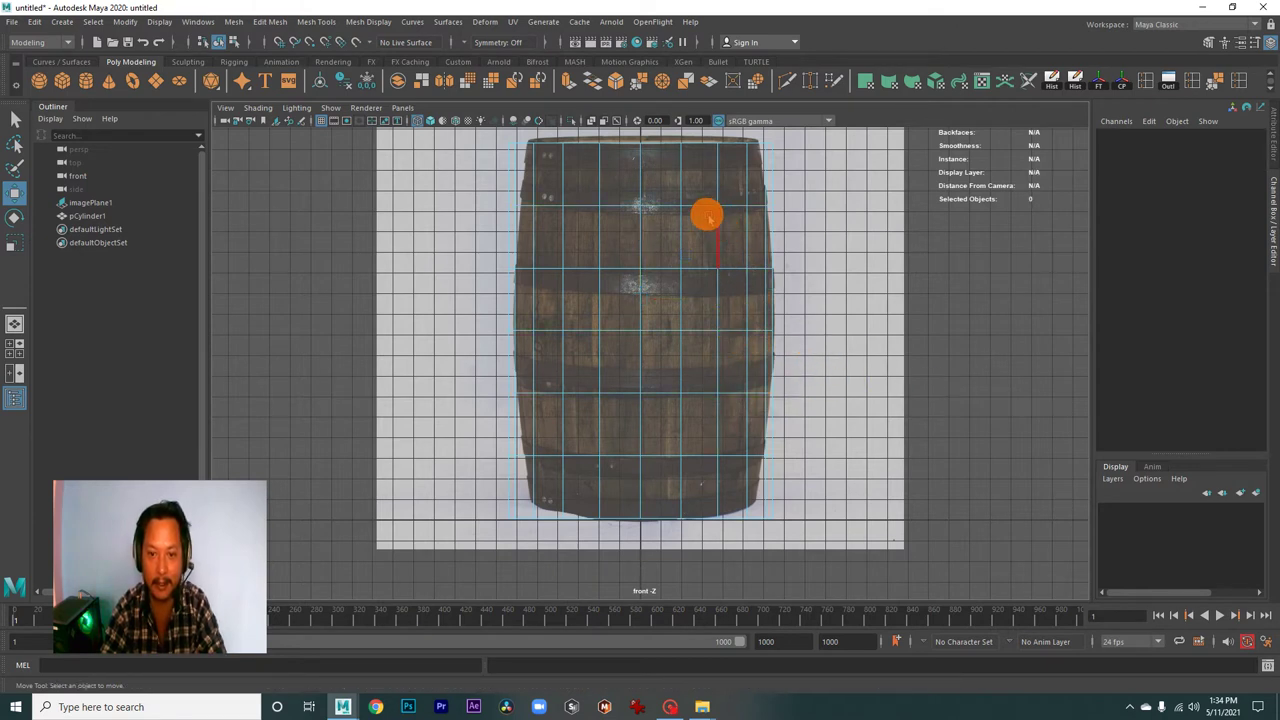
double_click(699, 207)
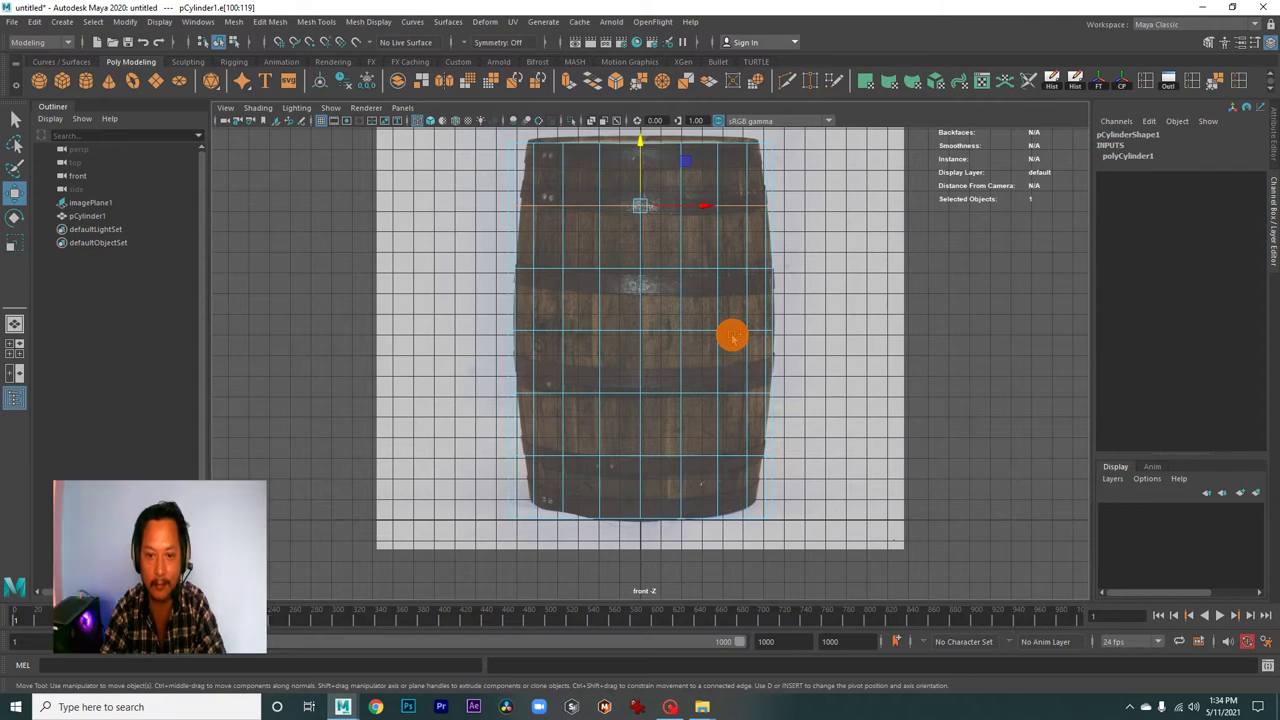
double_click(688, 269)
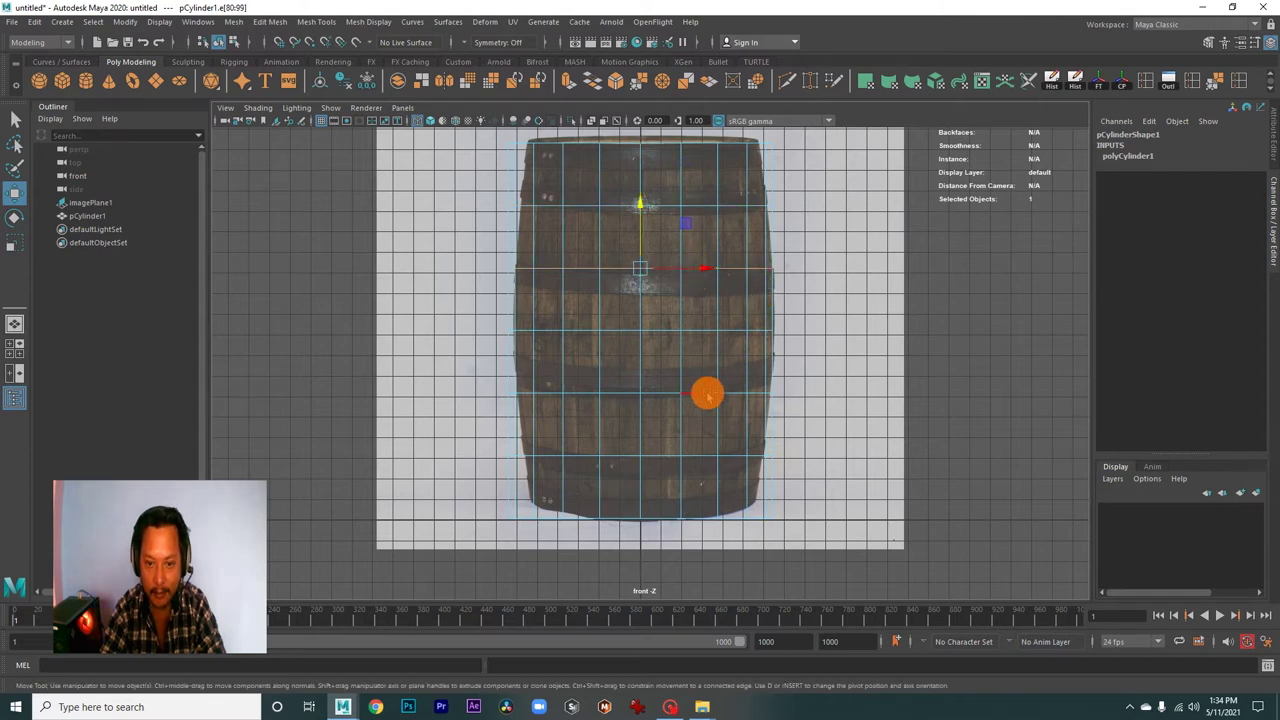
scroll("up", 3)
scroll("up", 3)
scroll("up", 3)
left_click_drag(752, 430, 738, 468)
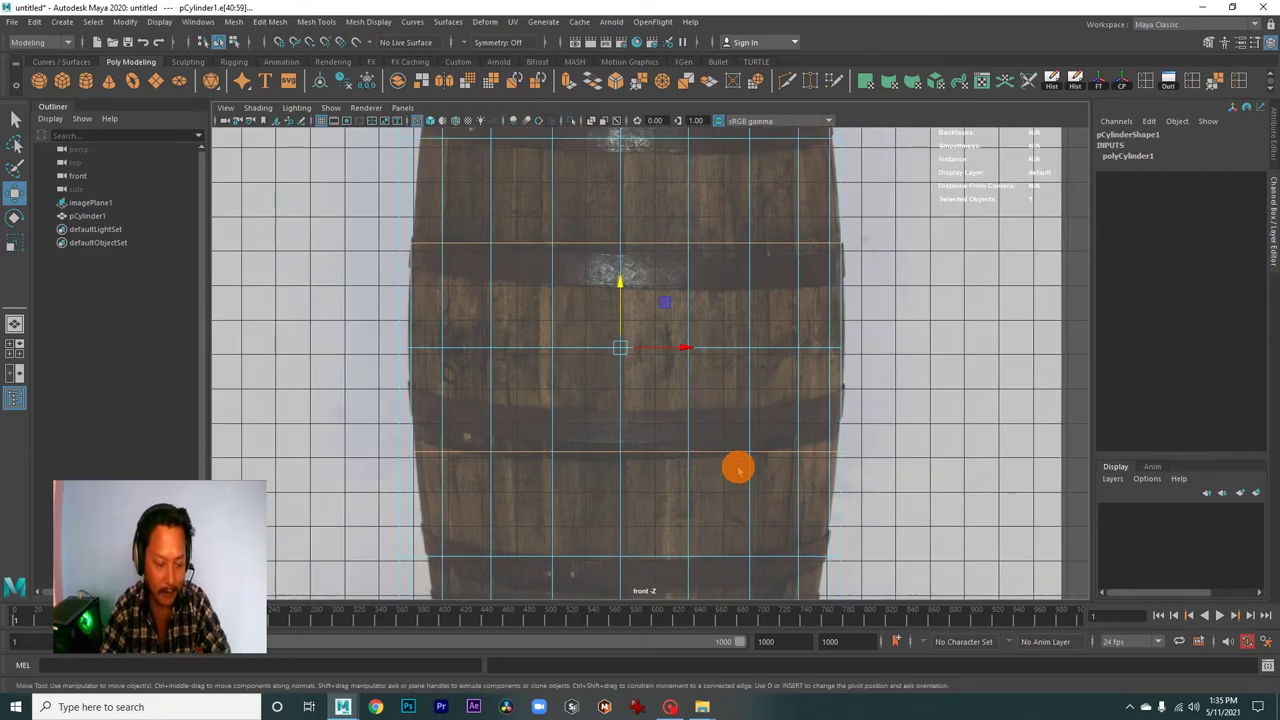
- Adjust the width of the selected middle edge ring with the Scale tool
key("r")
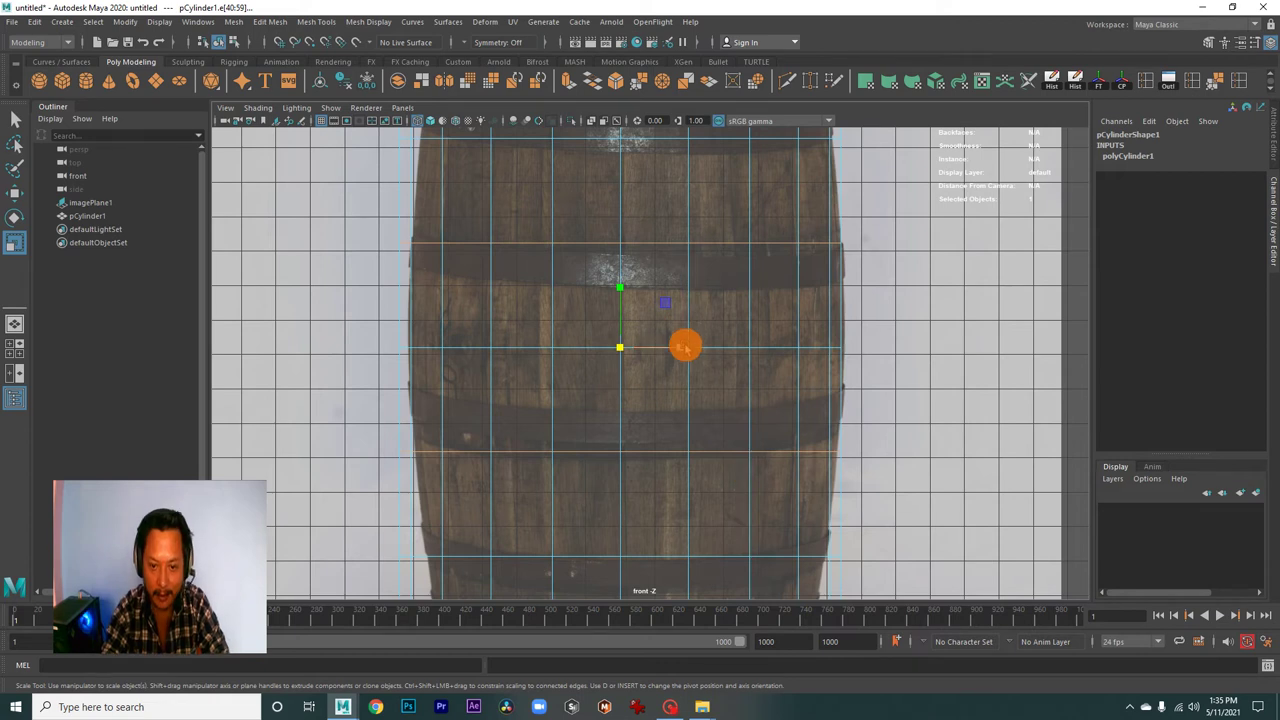
left_click_drag(680, 349, 613, 347)
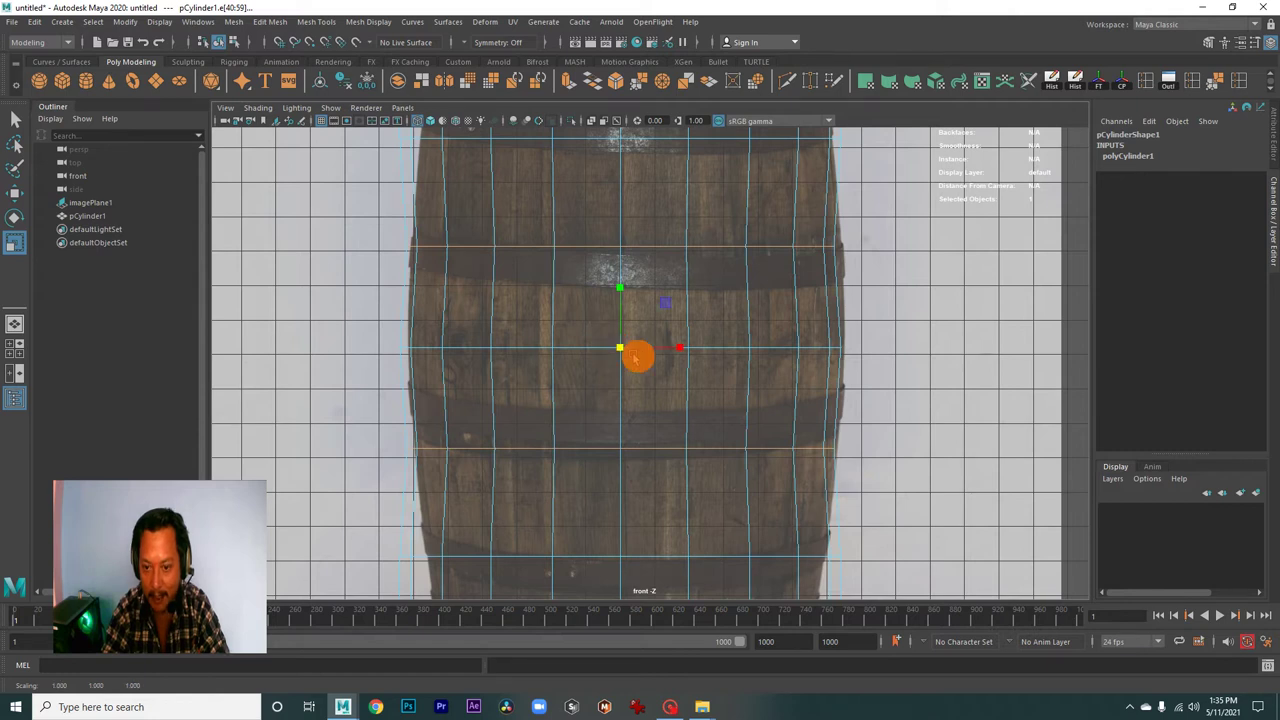
left_click_drag(629, 357, 592, 334)
left_click_drag(640, 297, 669, 386)
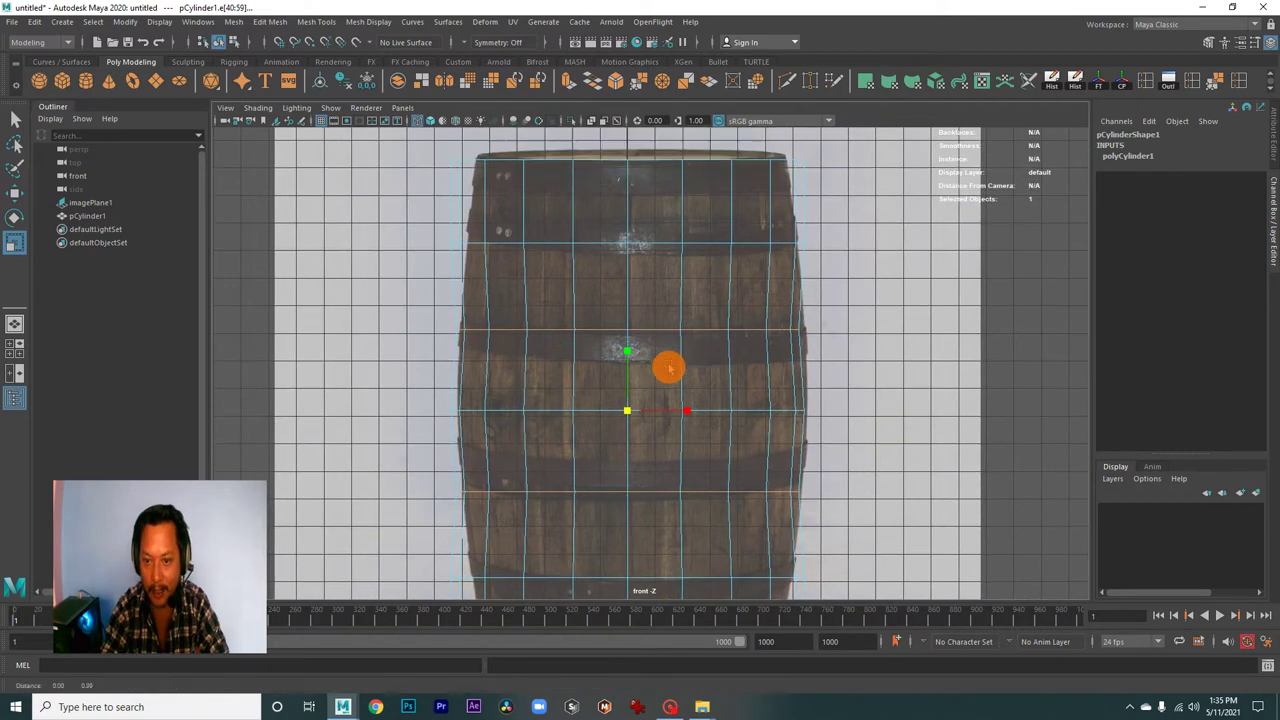
- Switch to shaded display and scale the upper edge ring inward on X/Z
key("5")
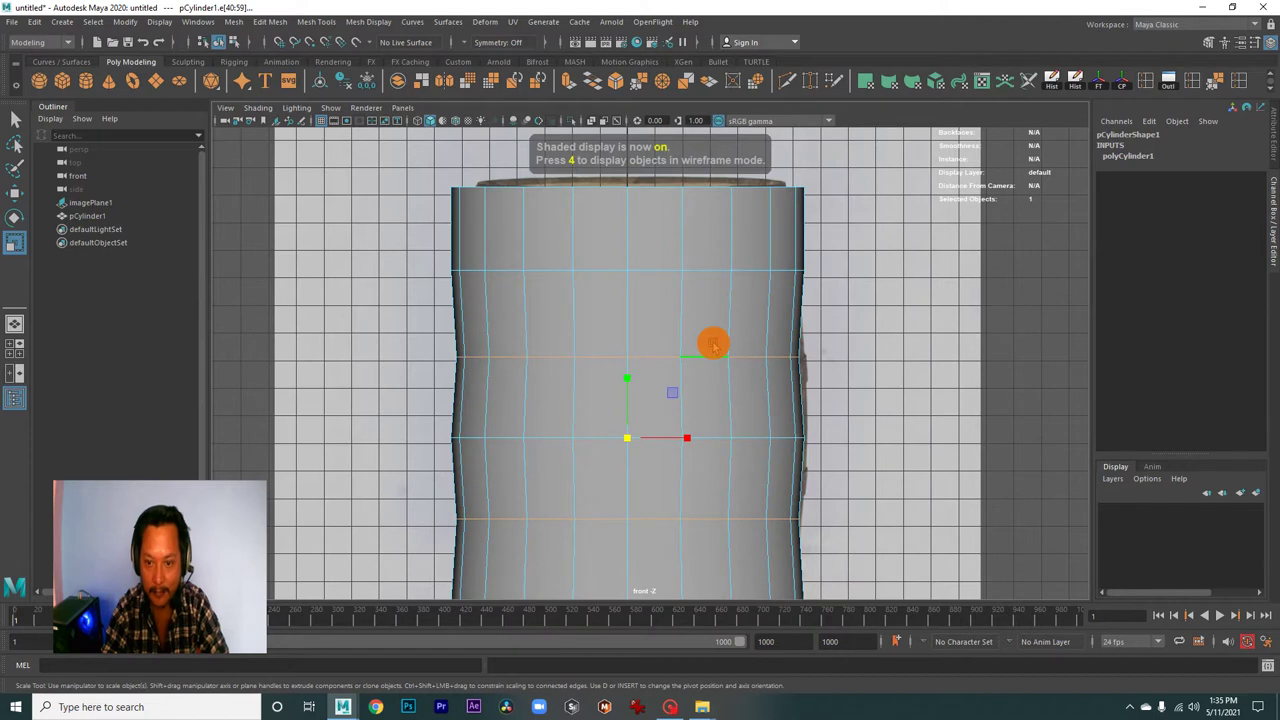
left_click(630, 441)
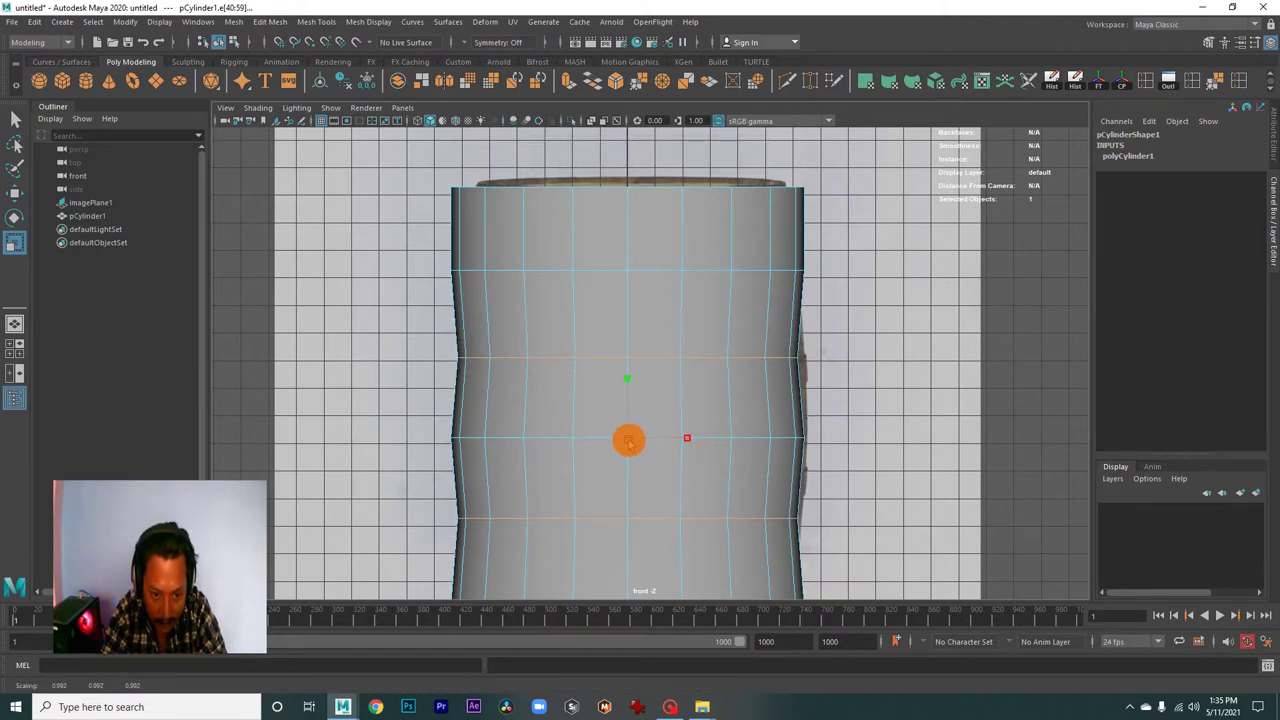
double_click(611, 270)
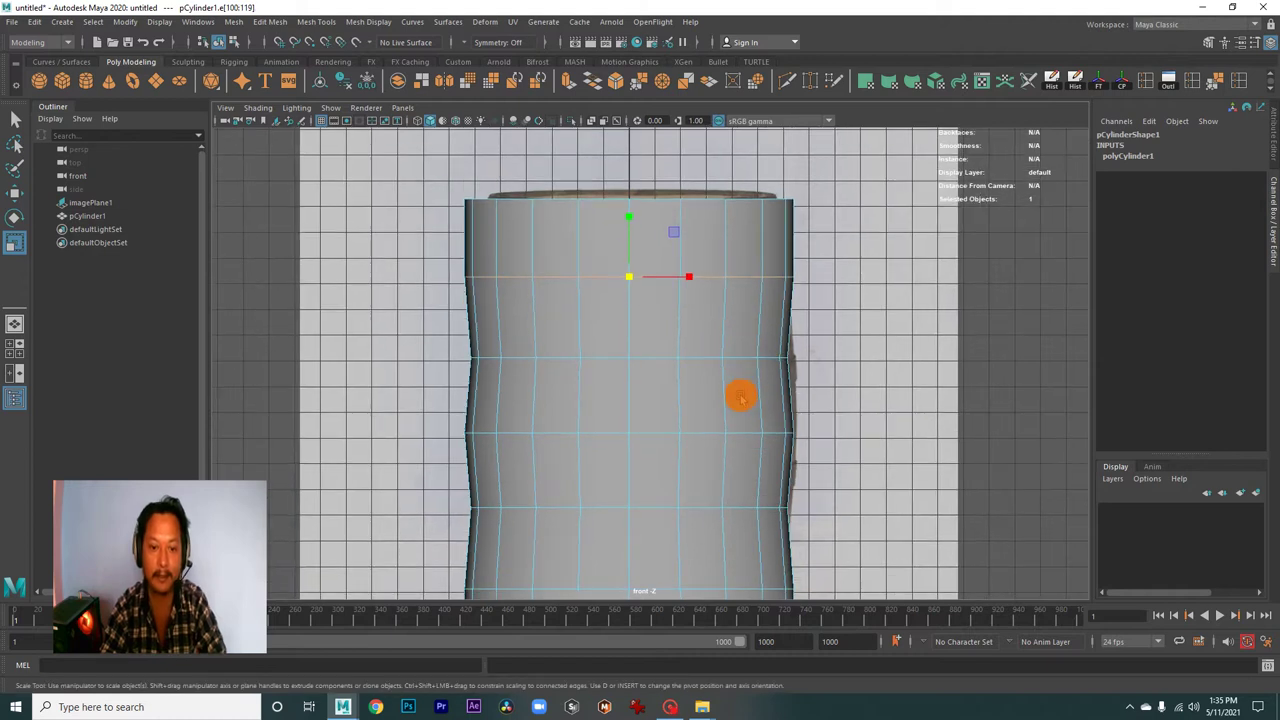
left_click_drag(792, 378, 753, 350)
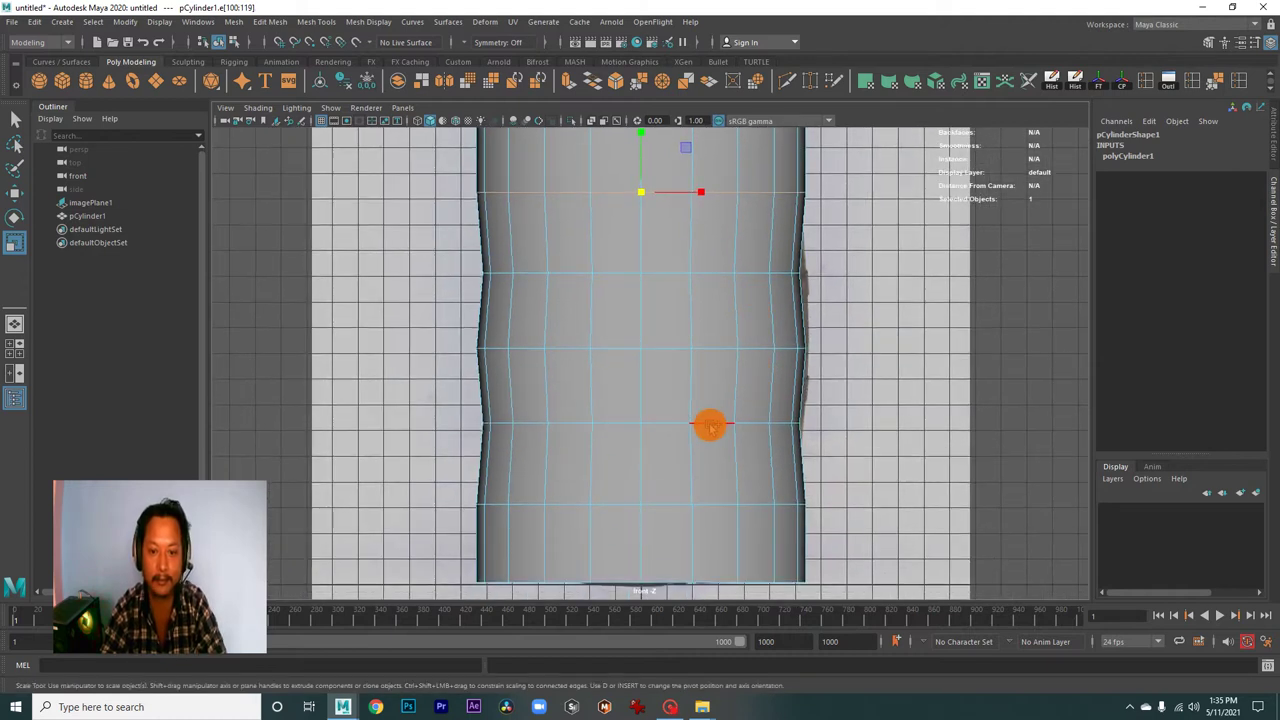
left_click_drag(727, 430, 656, 406)
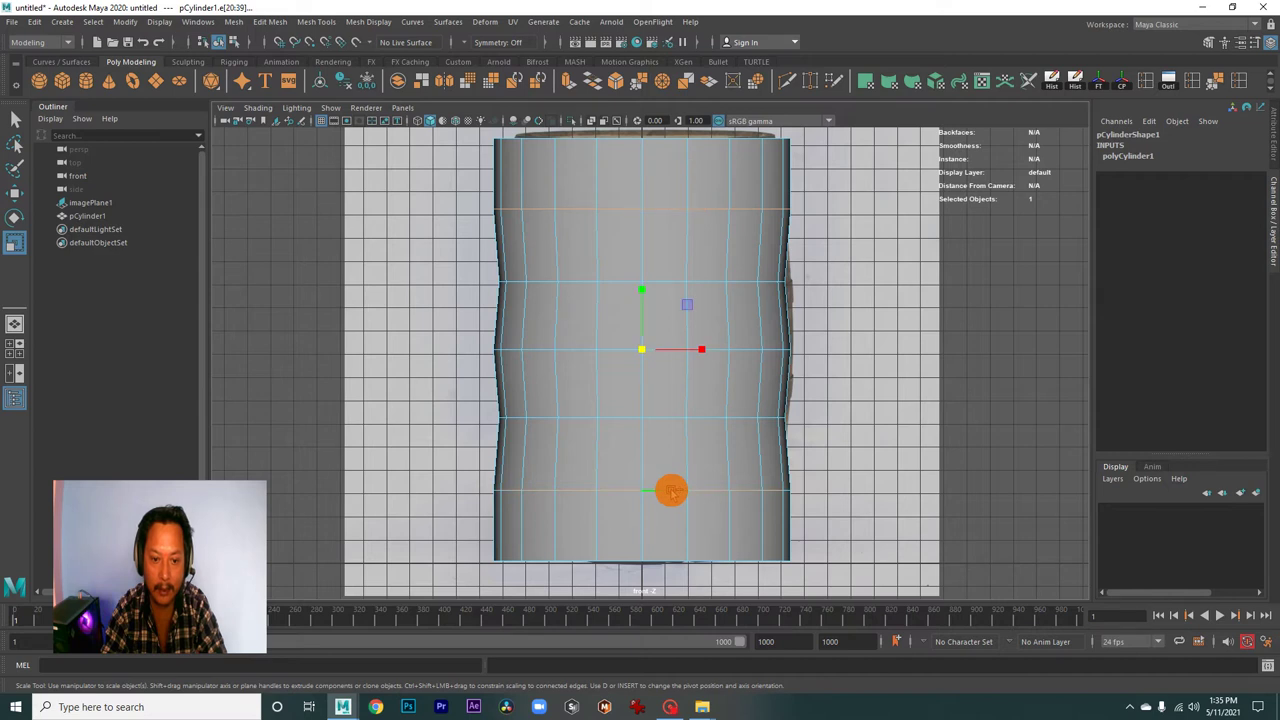
scroll("up", 3)
left_click_drag(718, 326, 697, 331)
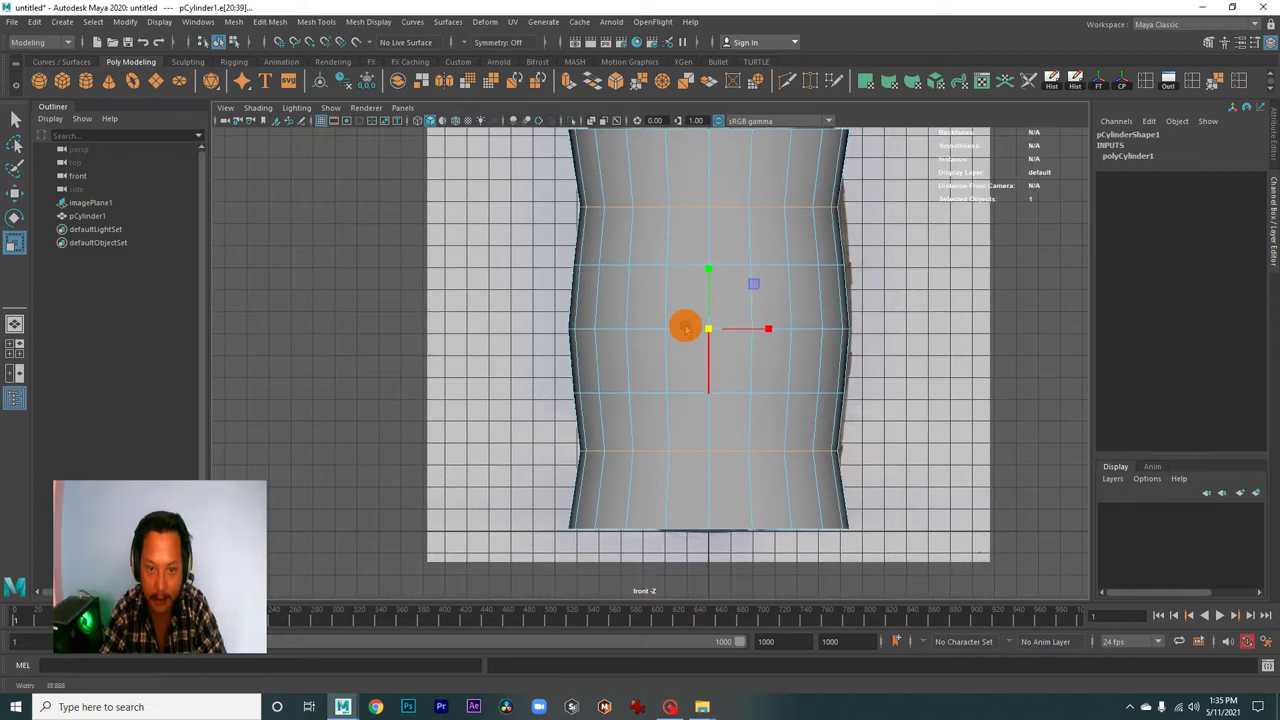
scroll("down", 3)
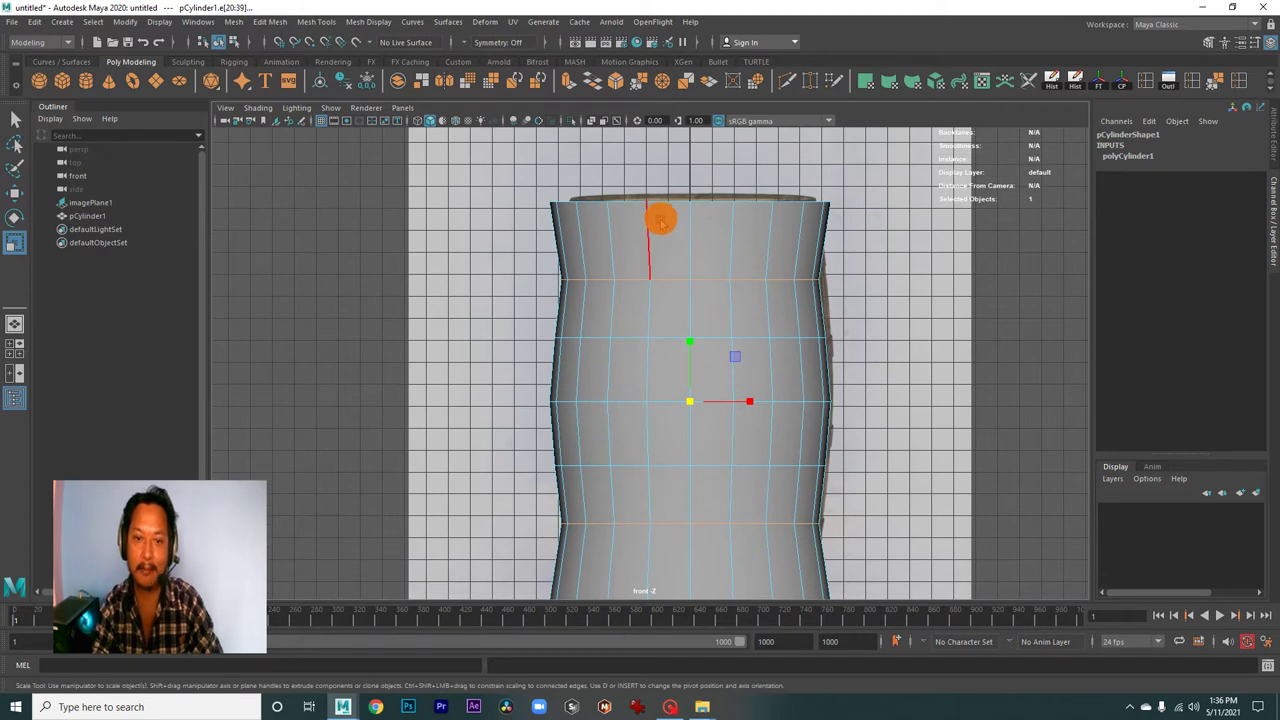
- Select the top edge ring and shrink it slightly inward
double_click(660, 200)
scroll("down", 3)
left_click_drag(674, 385, 691, 306)
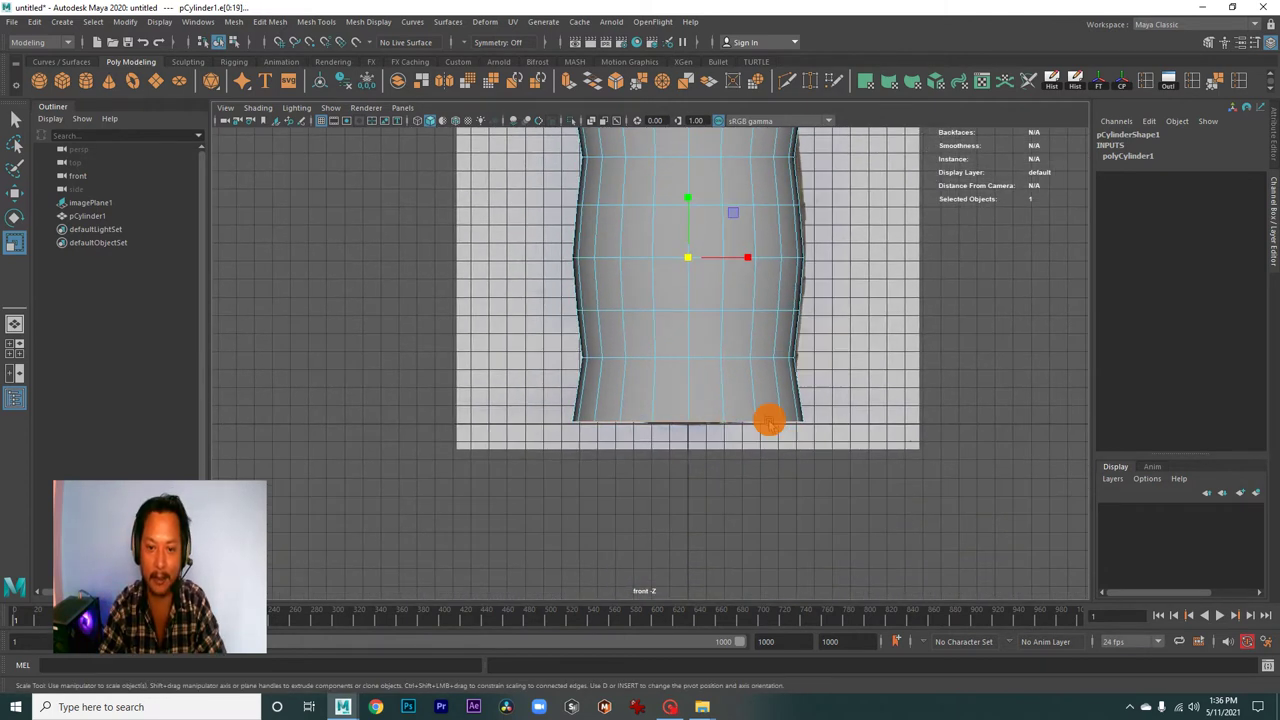
left_click_drag(766, 420, 774, 486)
left_click_drag(695, 327, 673, 325)
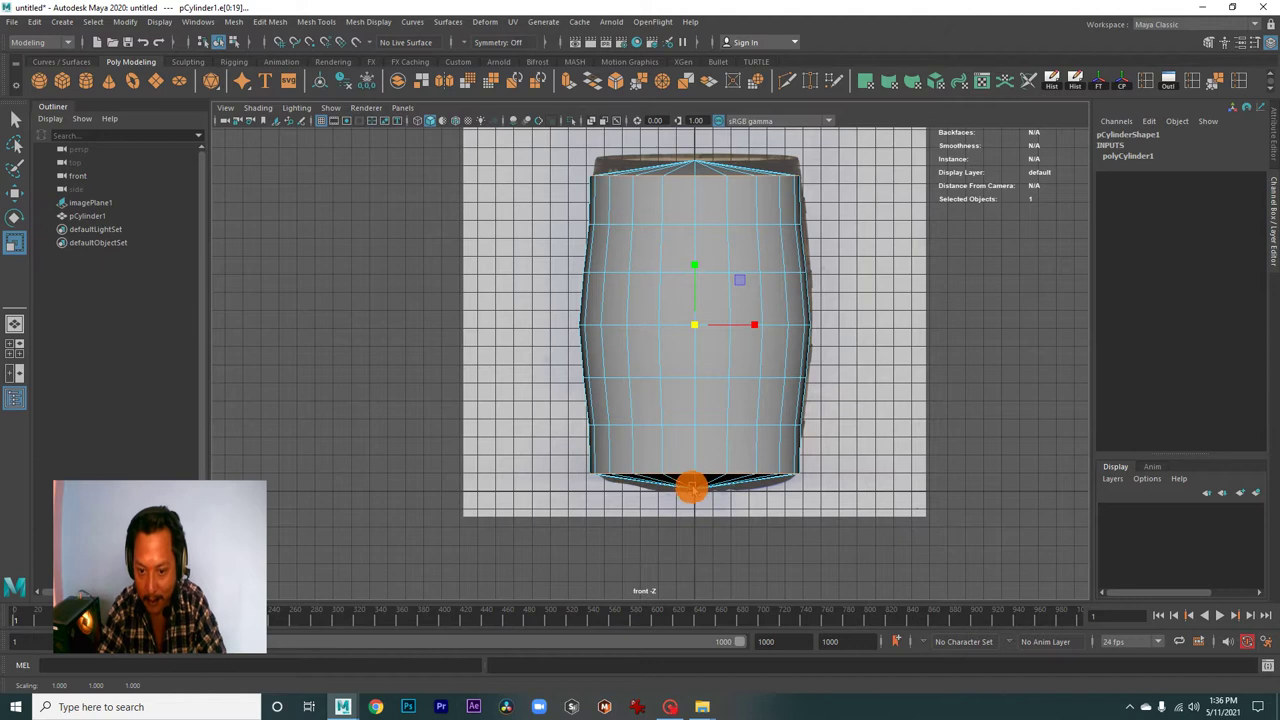
- Undo the last ring scale, select the top and bottom vertex rows, and scale them inward
key("ctrl+z")
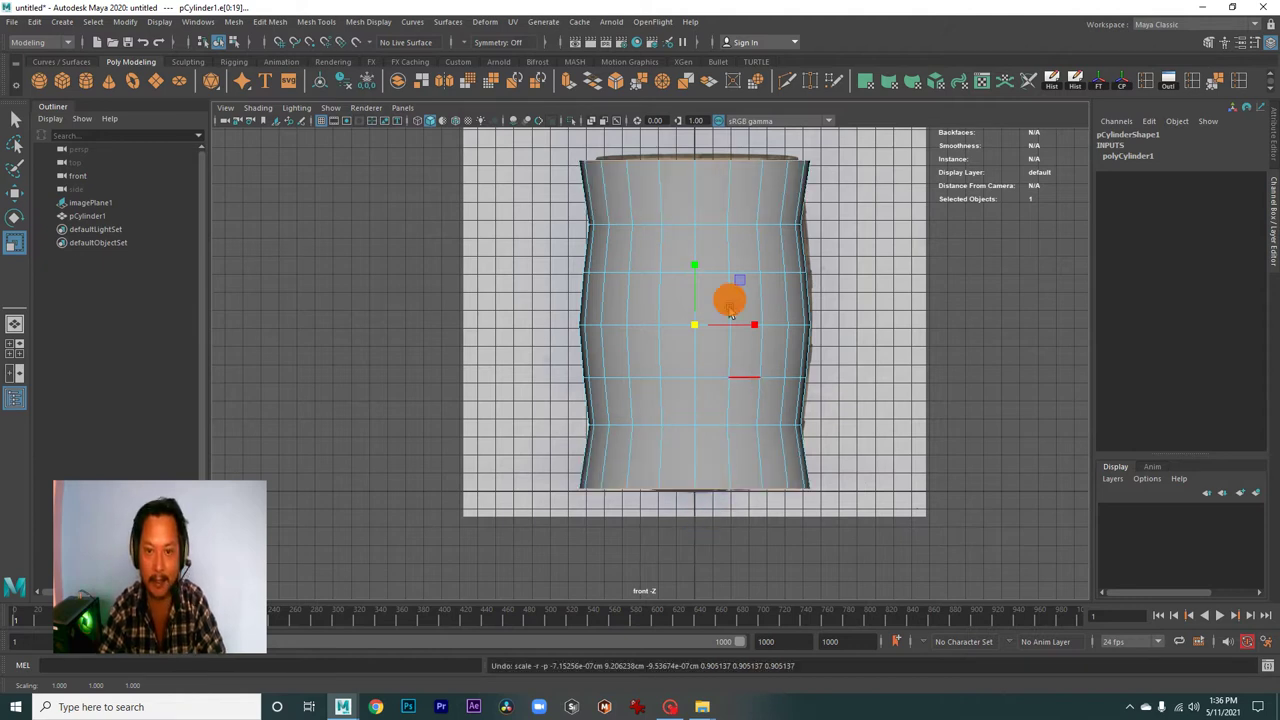
left_click_drag(651, 194, 600, 182)
left_click_drag(560, 152, 790, 180)
left_click_drag(837, 277, 837, 237)
left_click_drag(829, 434, 535, 490)
scroll("up", 3)
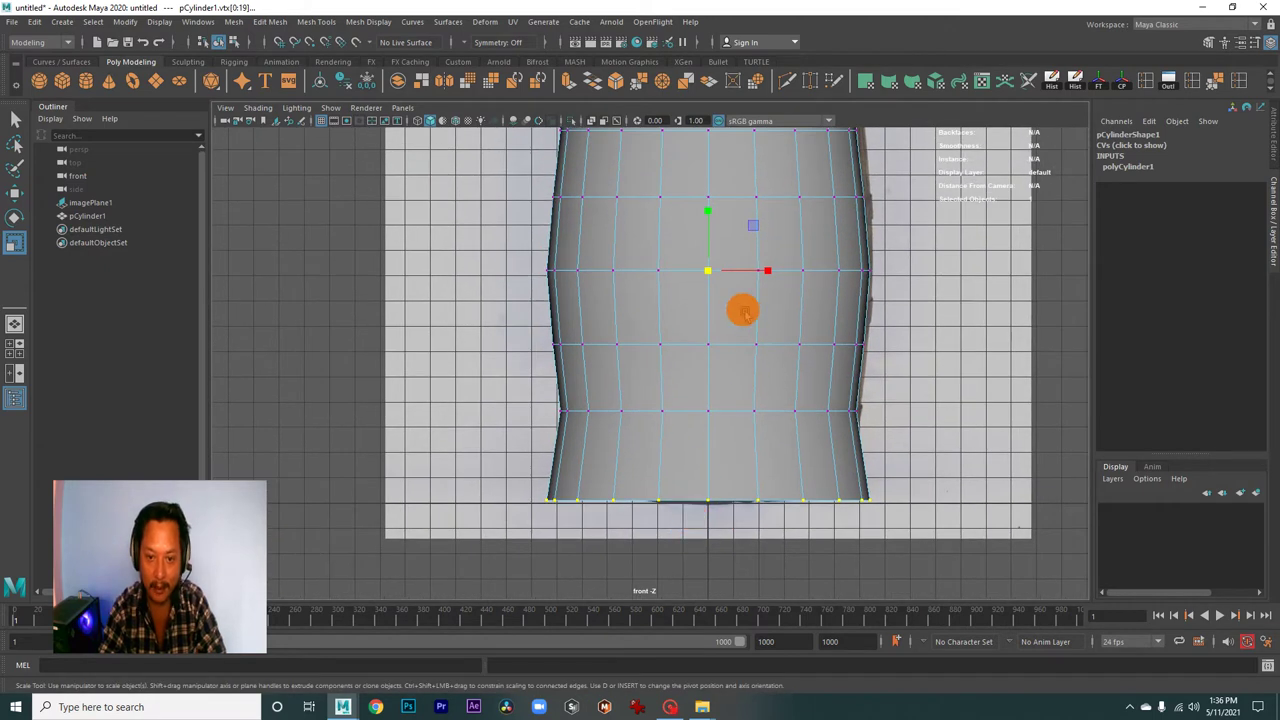
left_click_drag(707, 271, 664, 275)
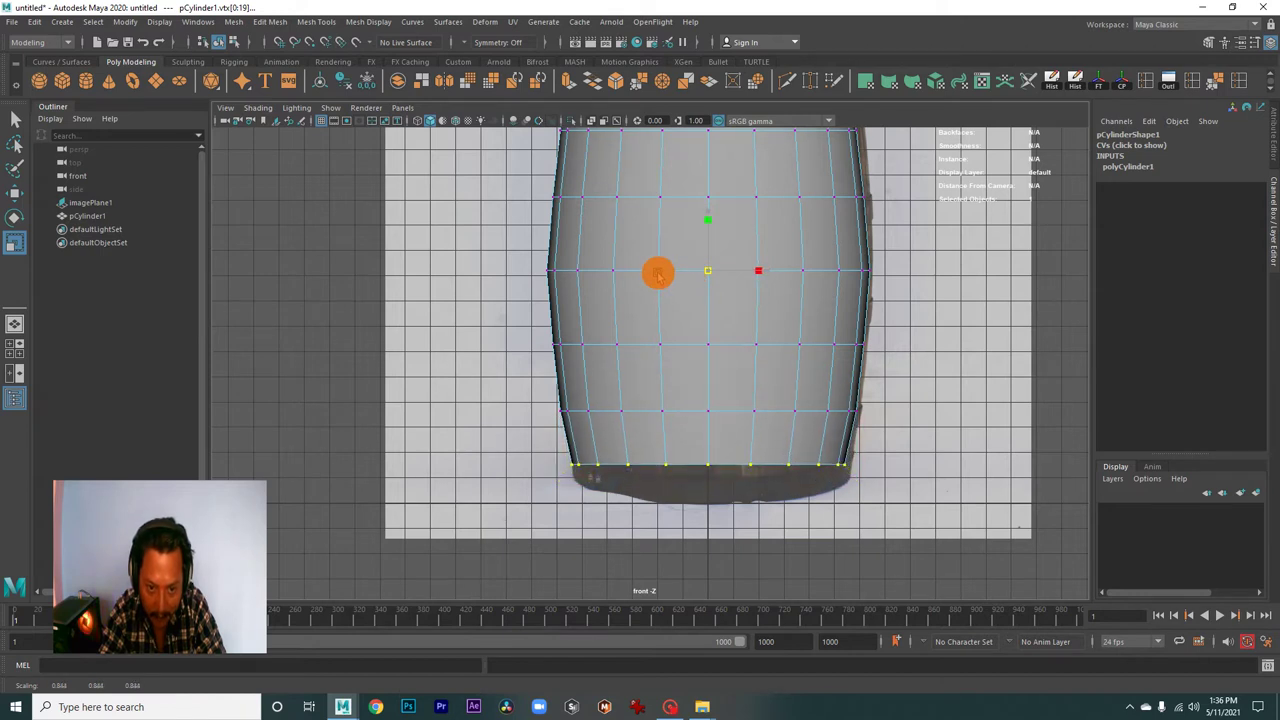
- Stretch the top and bottom rims apart vertically, then reselect the barrel cylinder as an object
scroll("down", 3)
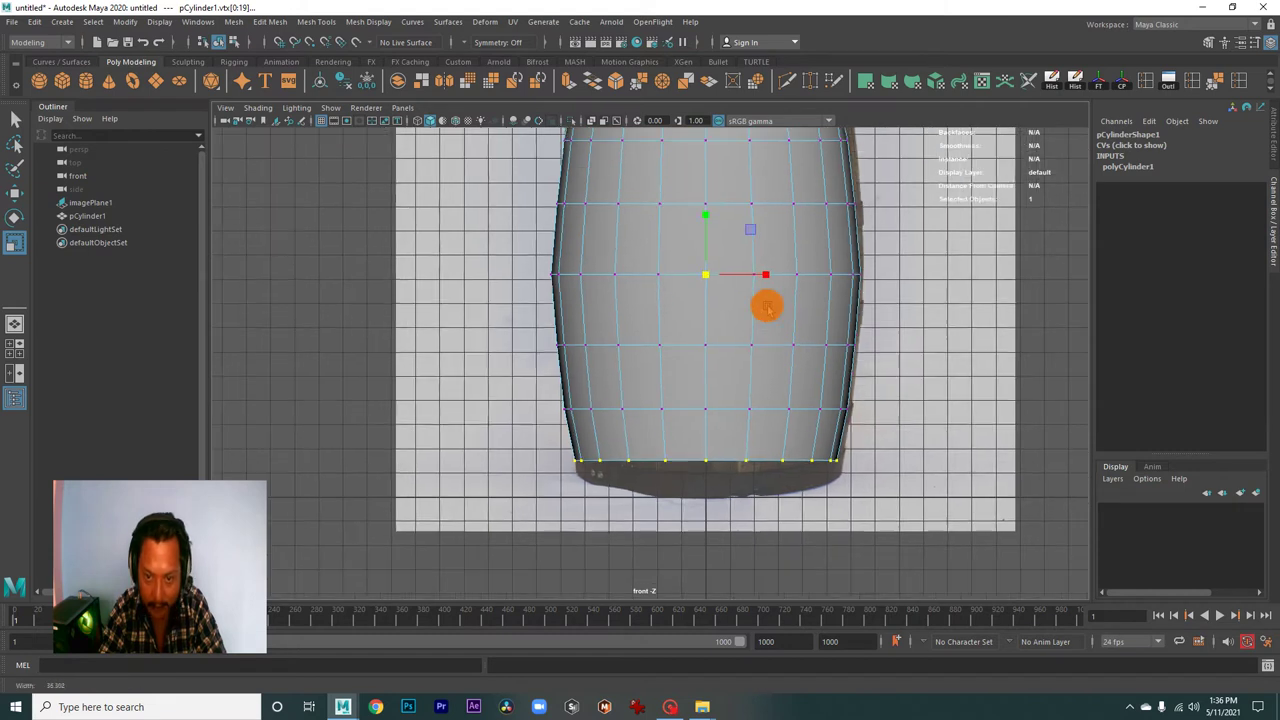
left_click_drag(766, 303, 762, 432)
left_click_drag(712, 364, 706, 345)
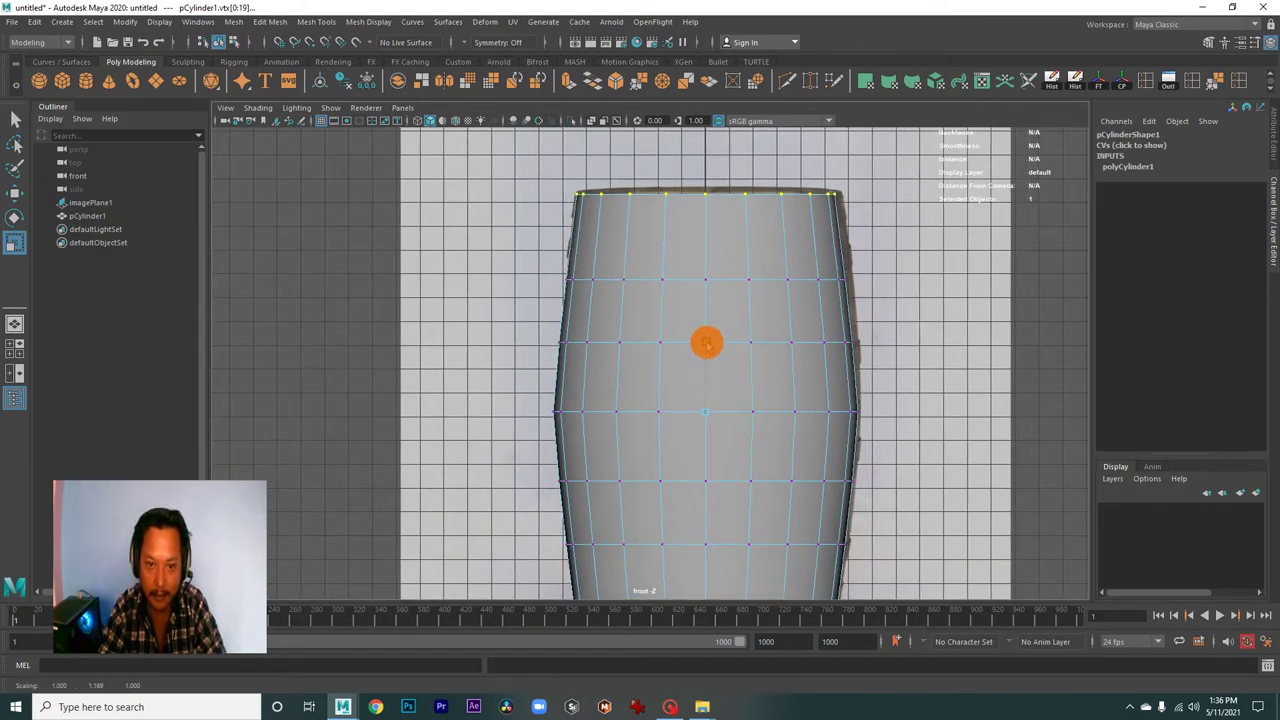
scroll("down", 3)
left_click_drag(731, 446, 765, 492)
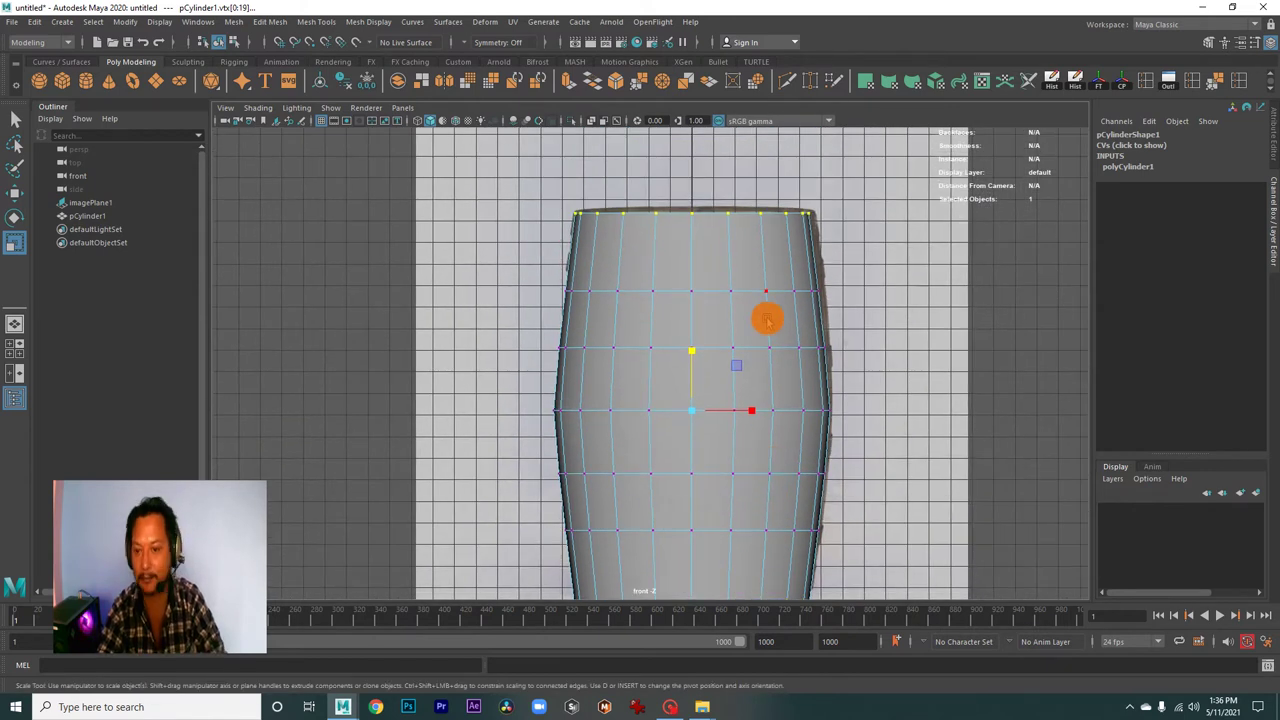
left_click_drag(772, 318, 817, 295)
left_click(841, 300)
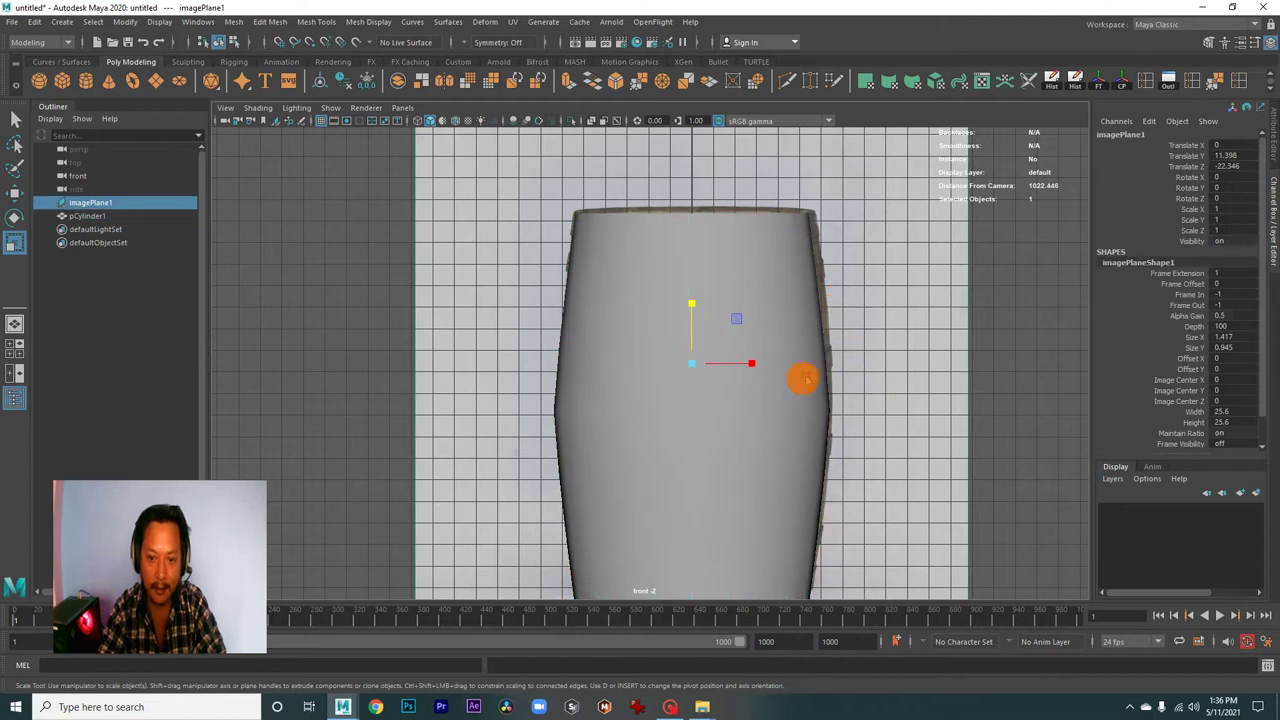
left_click(764, 418)
- Switch to the perspective view and orbit around the barrel and reference image
key("space")
key("space")
left_click_drag(808, 354, 870, 430)
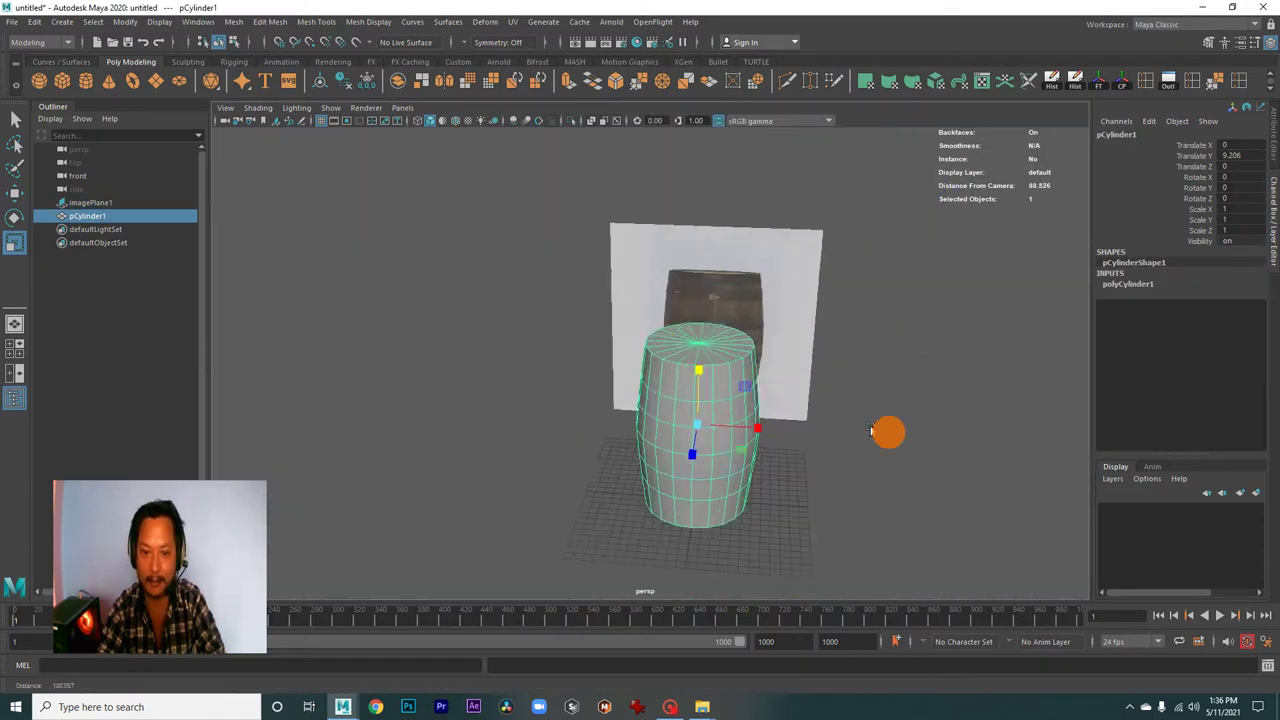
left_click(870, 430)
left_click_drag(848, 528, 771, 429)
left_click(771, 429)
left_click_drag(851, 449, 939, 470)
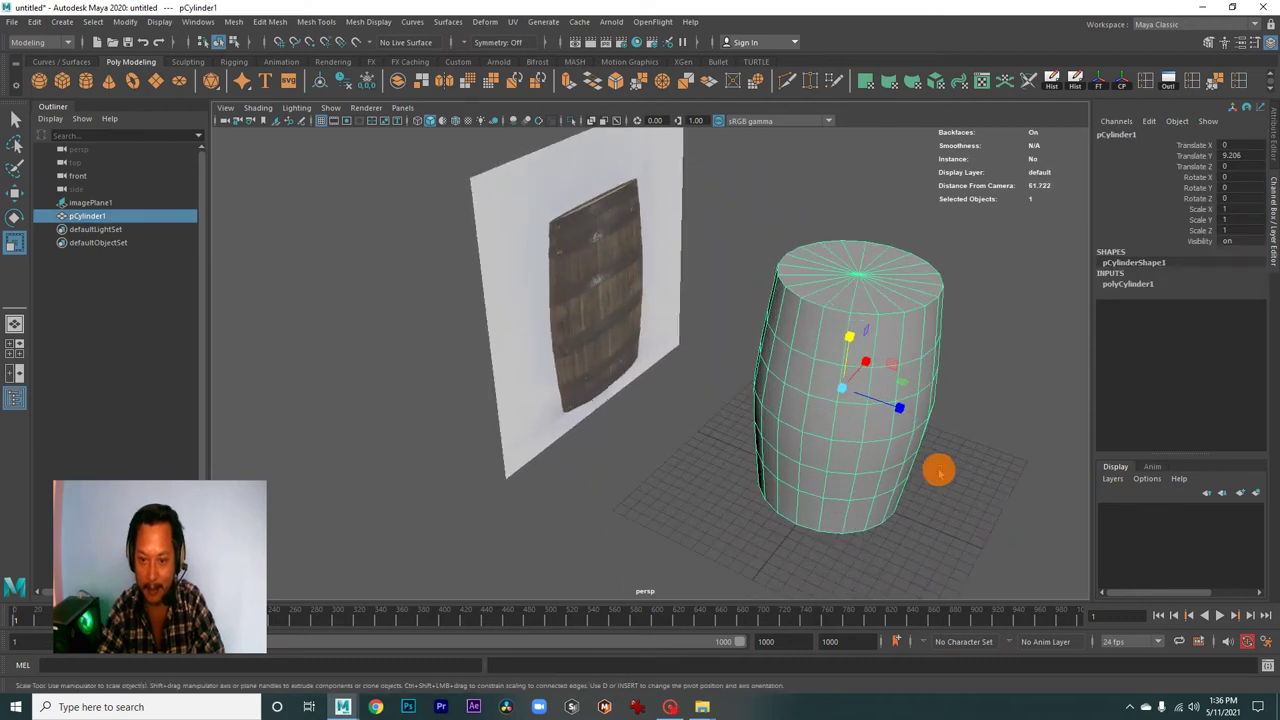
left_click_drag(951, 468, 786, 471)
left_click_drag(786, 471, 871, 490)
left_click(871, 490)
left_click_drag(871, 490, 842, 455)
left_click(754, 437)
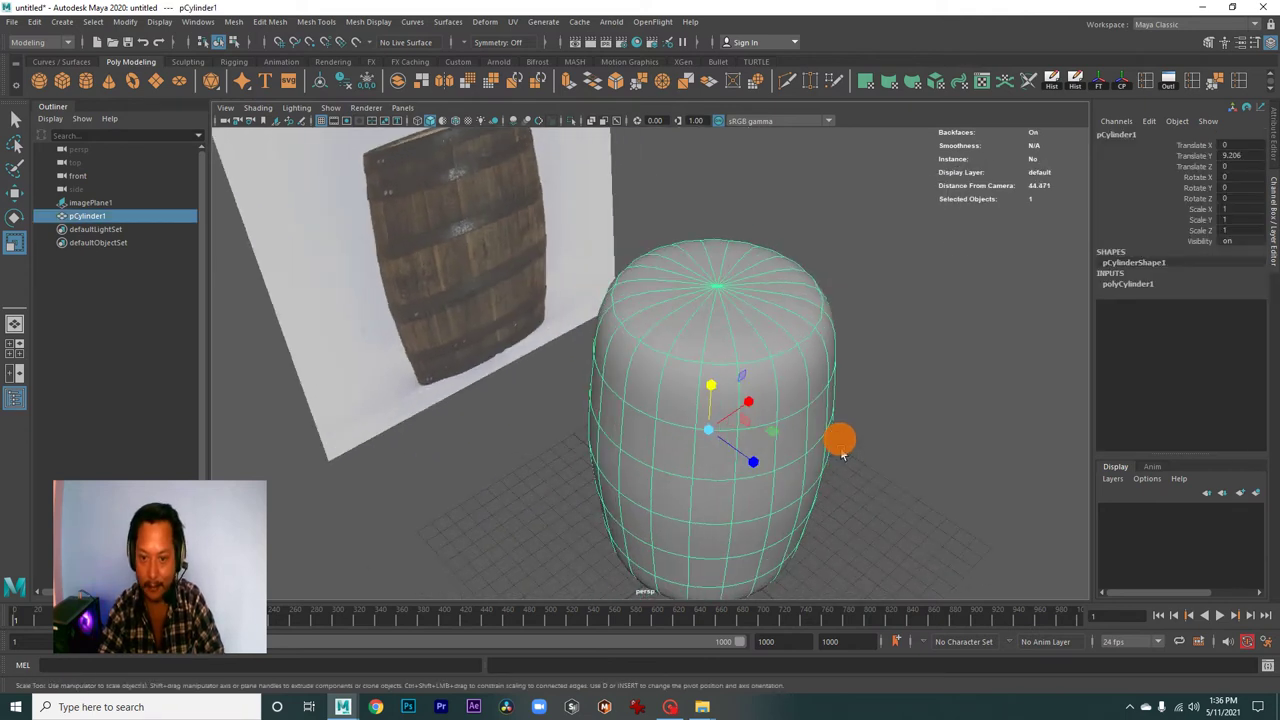
- Inspect the cylinder's top vertices, then return to Object Mode
right_click(730, 298)
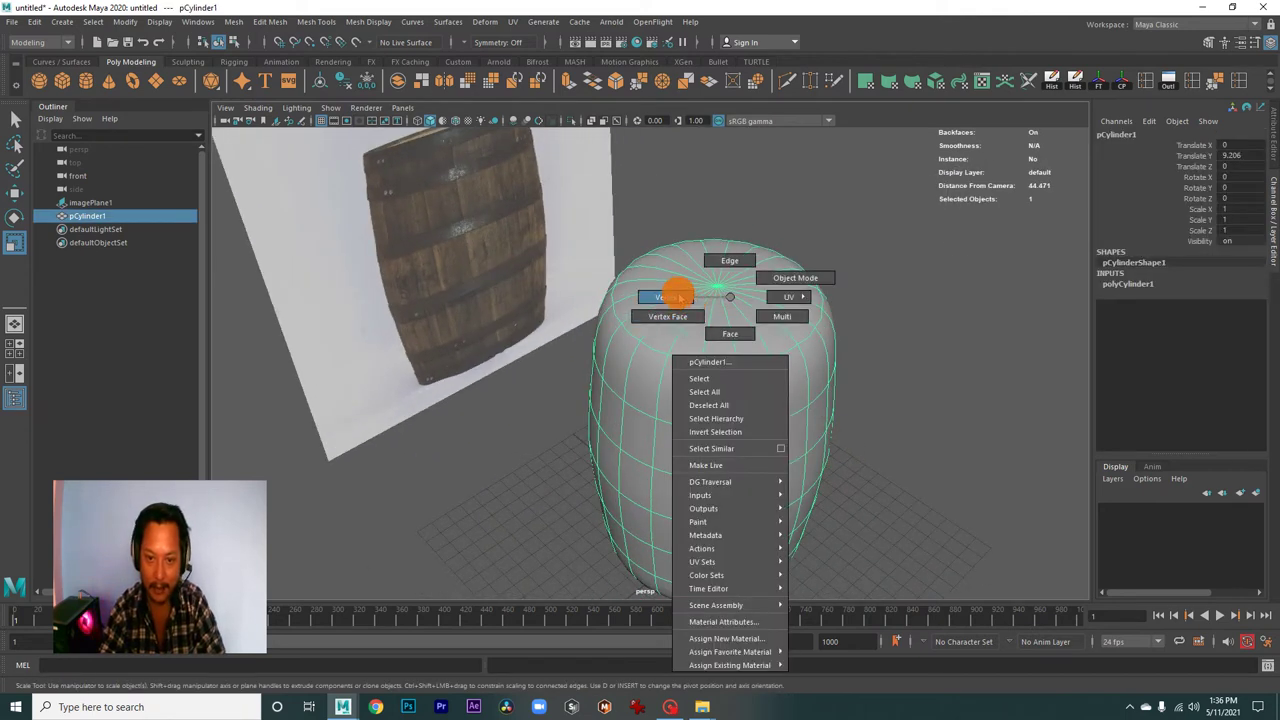
left_click(678, 297)
left_click(720, 286)
left_click_drag(814, 329, 797, 500)
left_click_drag(746, 333, 806, 314)
left_click(683, 388)
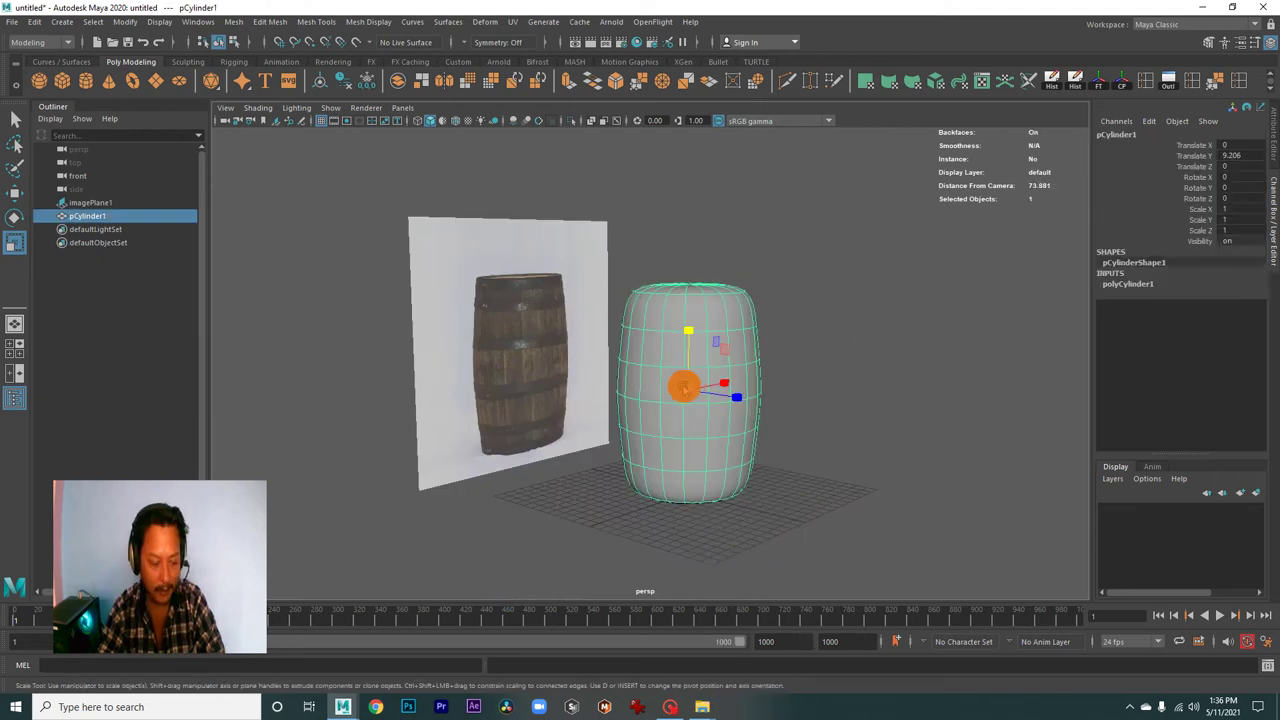
- Maximize the view and dolly back to compare the whole cylinder with the reference
key("space")
key("space")
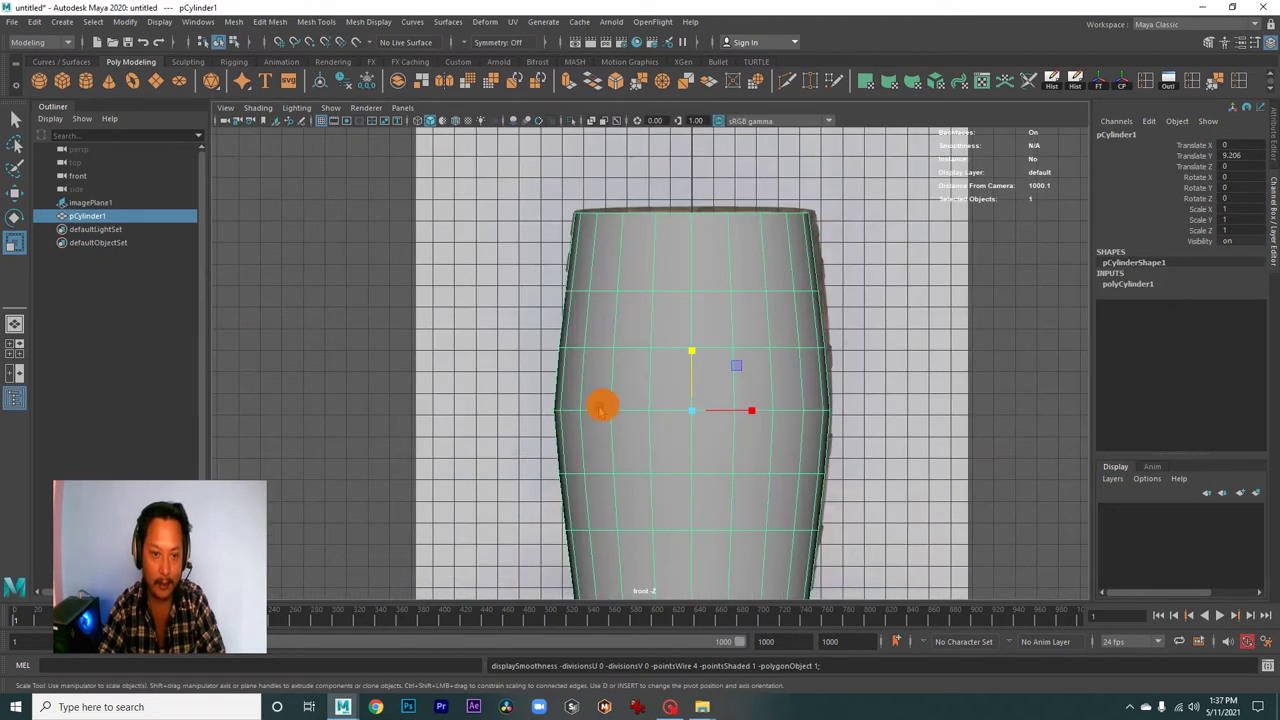
key("space")
key("space")
left_click_drag(543, 343, 711, 228)
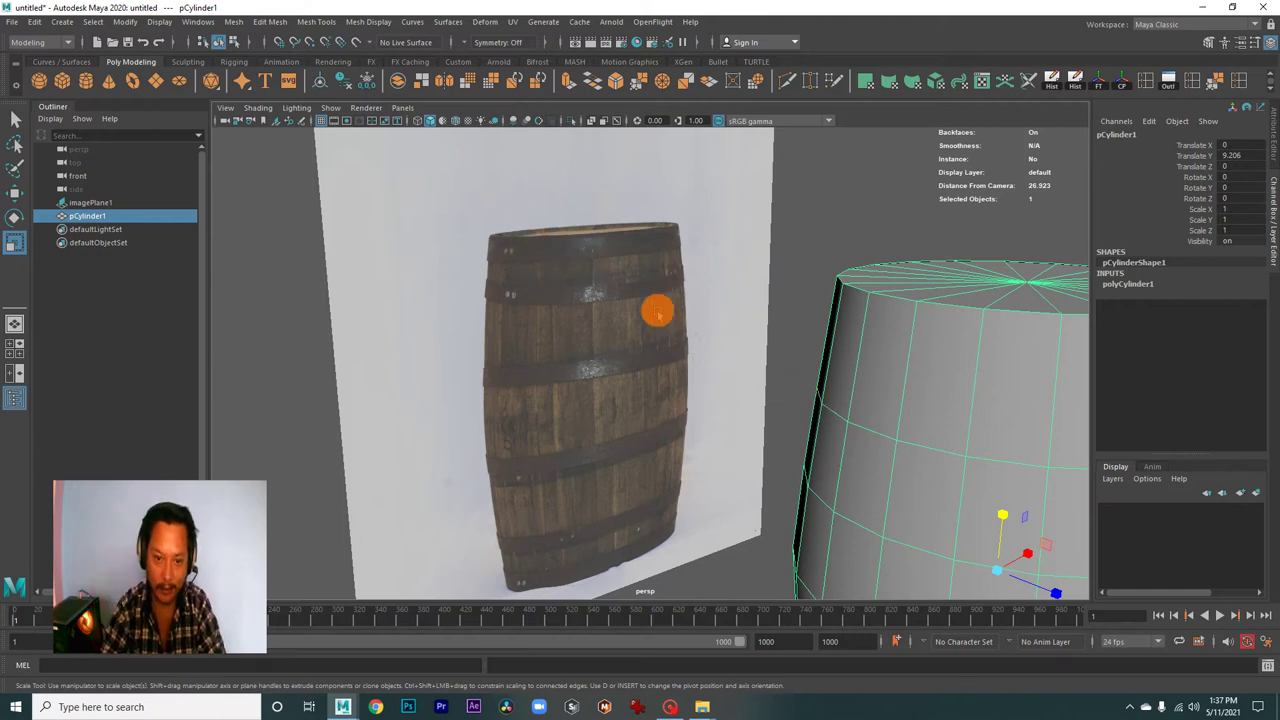
left_click_drag(980, 457, 952, 428)
left_click_drag(950, 428, 777, 406)
left_click_drag(777, 406, 740, 417)
left_click_drag(740, 417, 731, 406)
left_click_drag(731, 406, 771, 366)
- Select the cylinder's top cap faces and extrude them
right_click(704, 258)
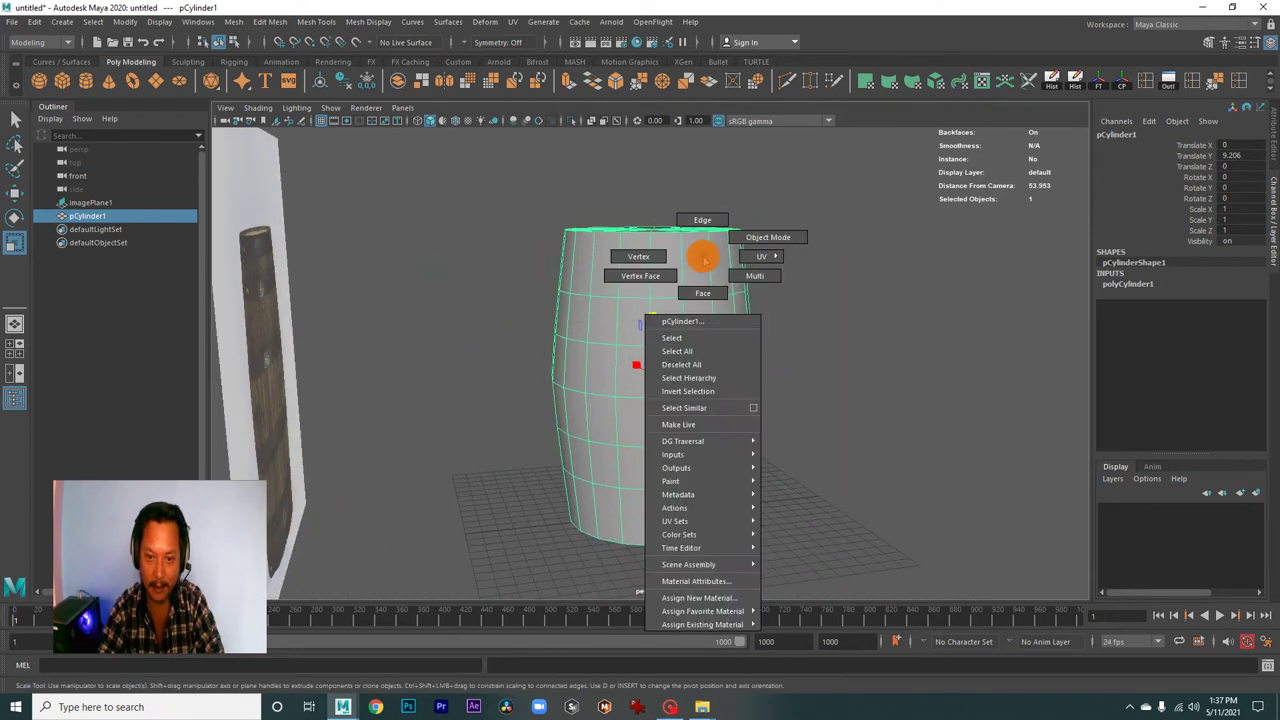
left_click_drag(716, 296, 718, 294)
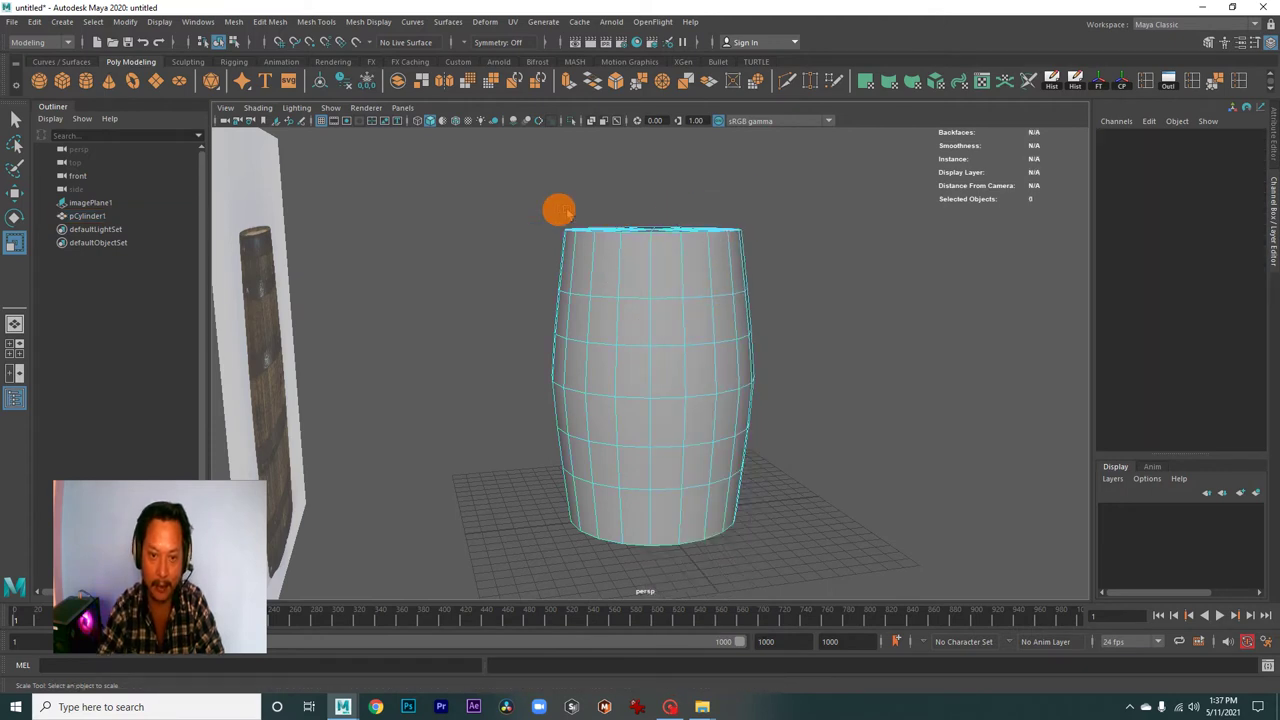
left_click_drag(499, 185, 818, 265)
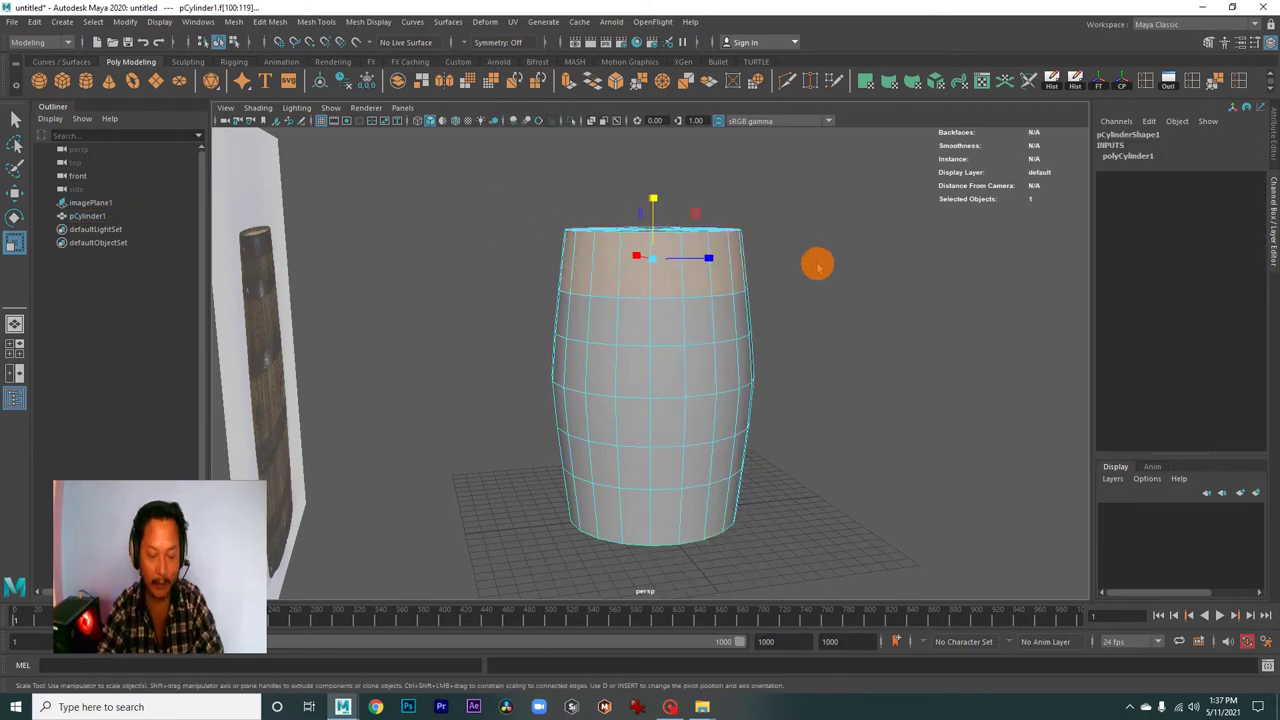
left_click_drag(861, 327, 769, 434)
left_click(567, 82)
left_click_drag(857, 323, 858, 378)
left_click_drag(787, 360, 857, 409)
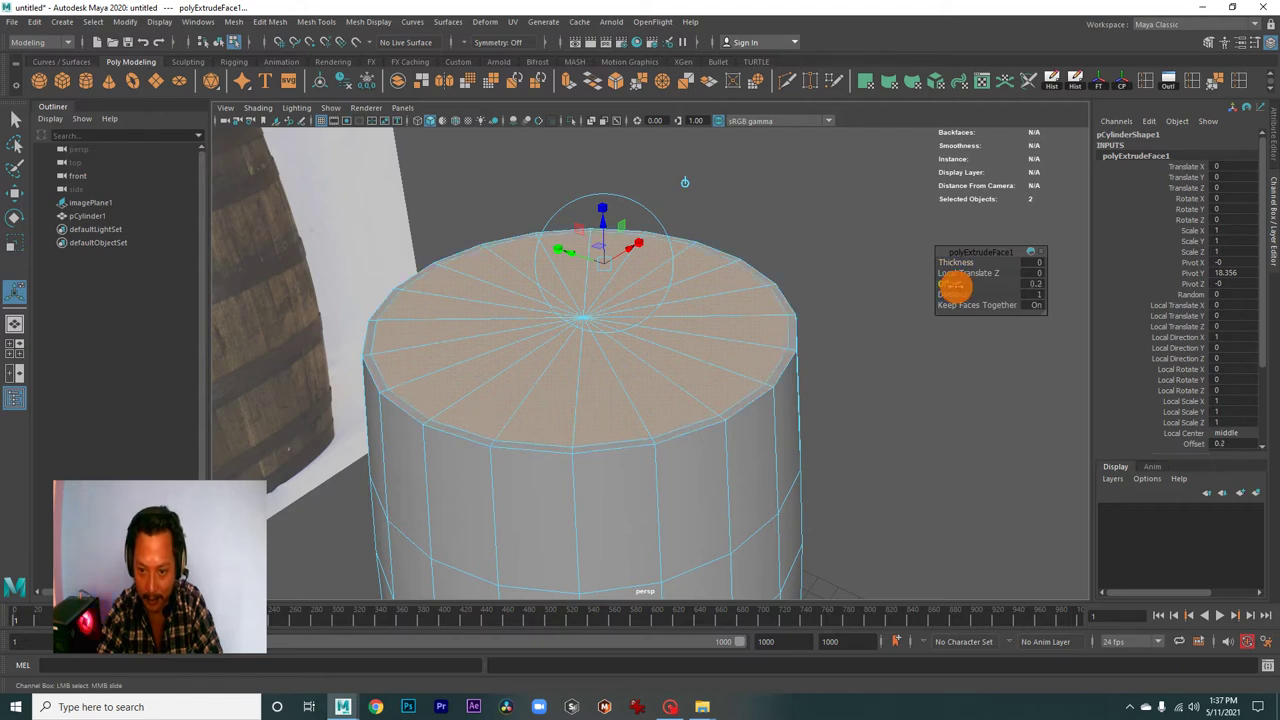
- Undo the extra extrusions and set the top cap extrusion Offset to 0.3
left_click(951, 284)
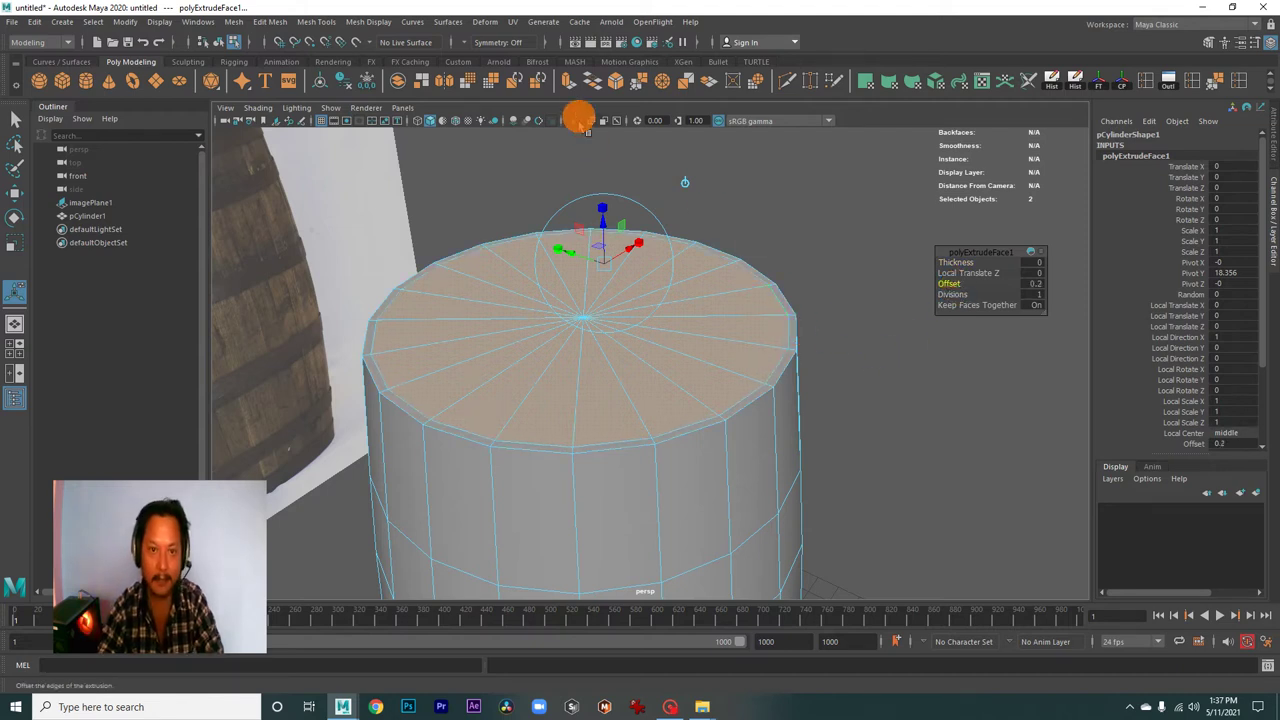
left_click(568, 81)
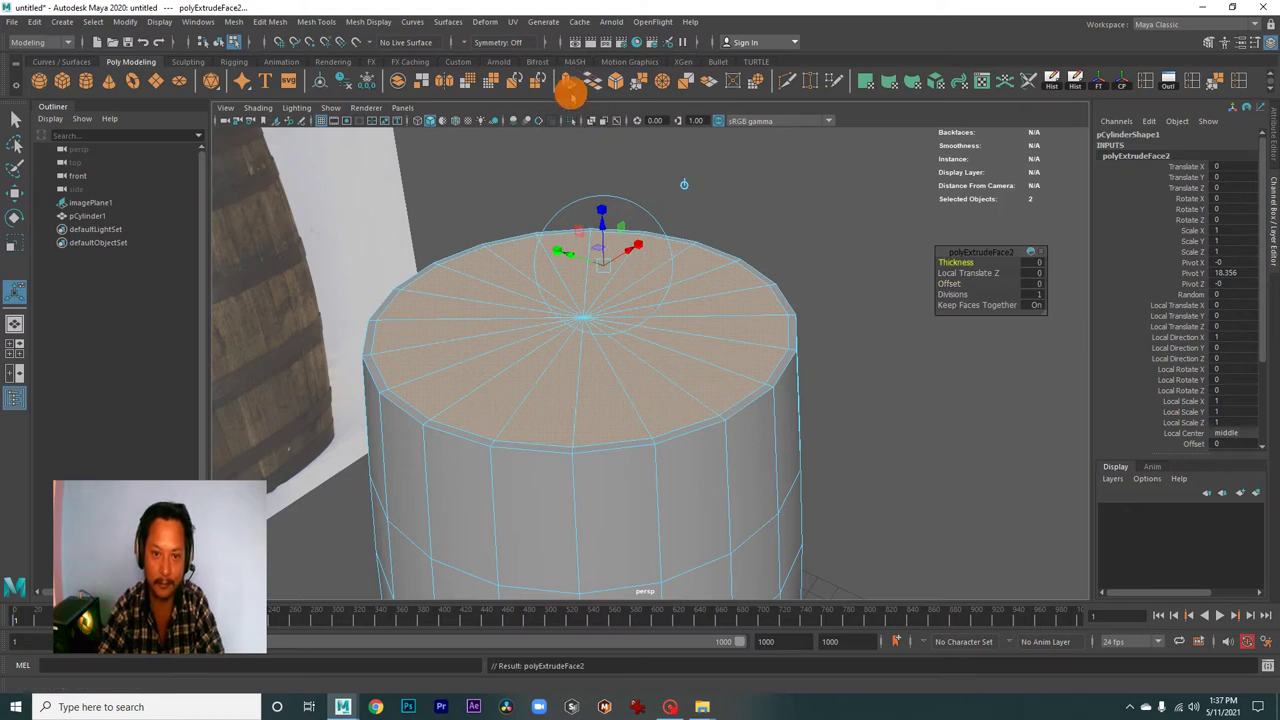
left_click(568, 82)
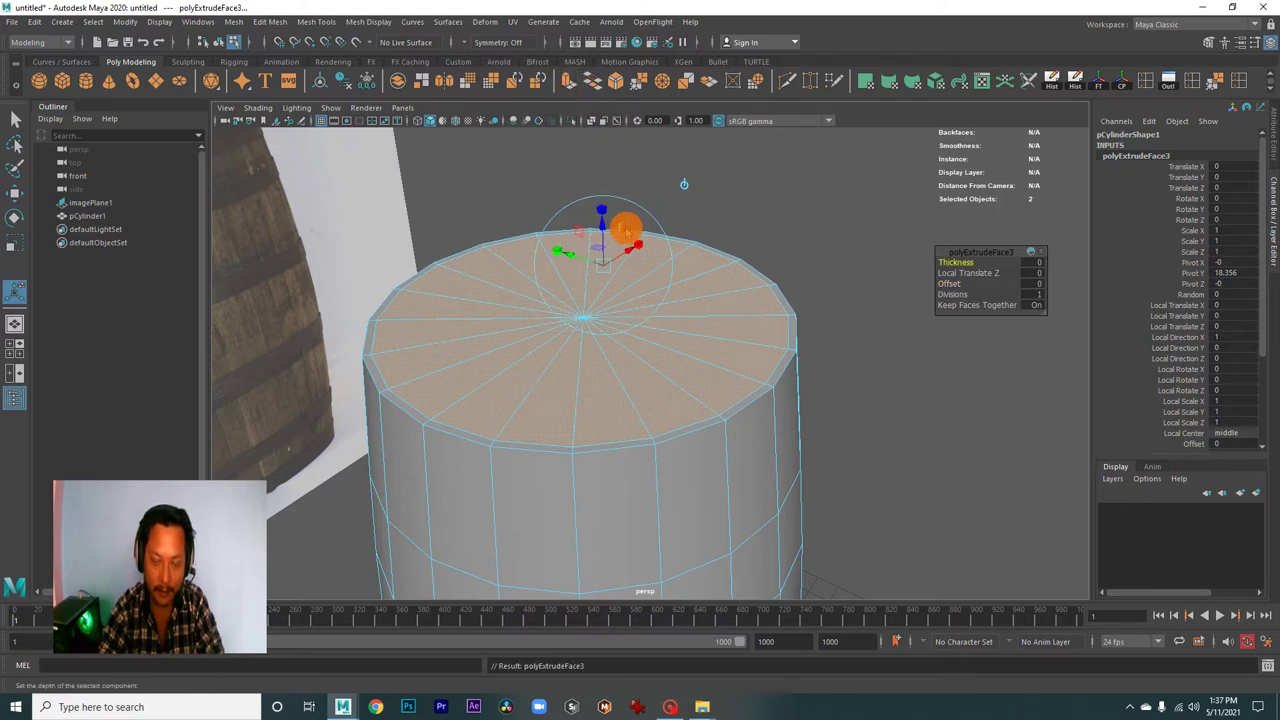
key("ctrl+z")
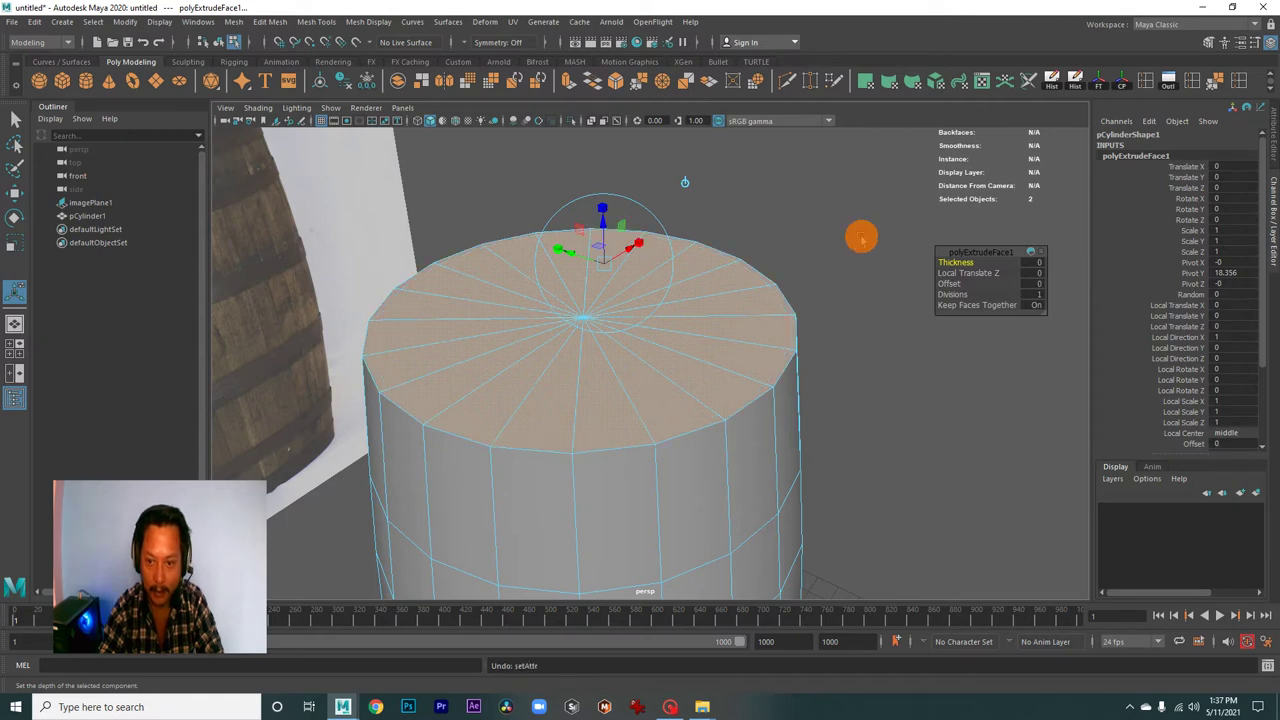
left_click_drag(952, 286, 966, 288)
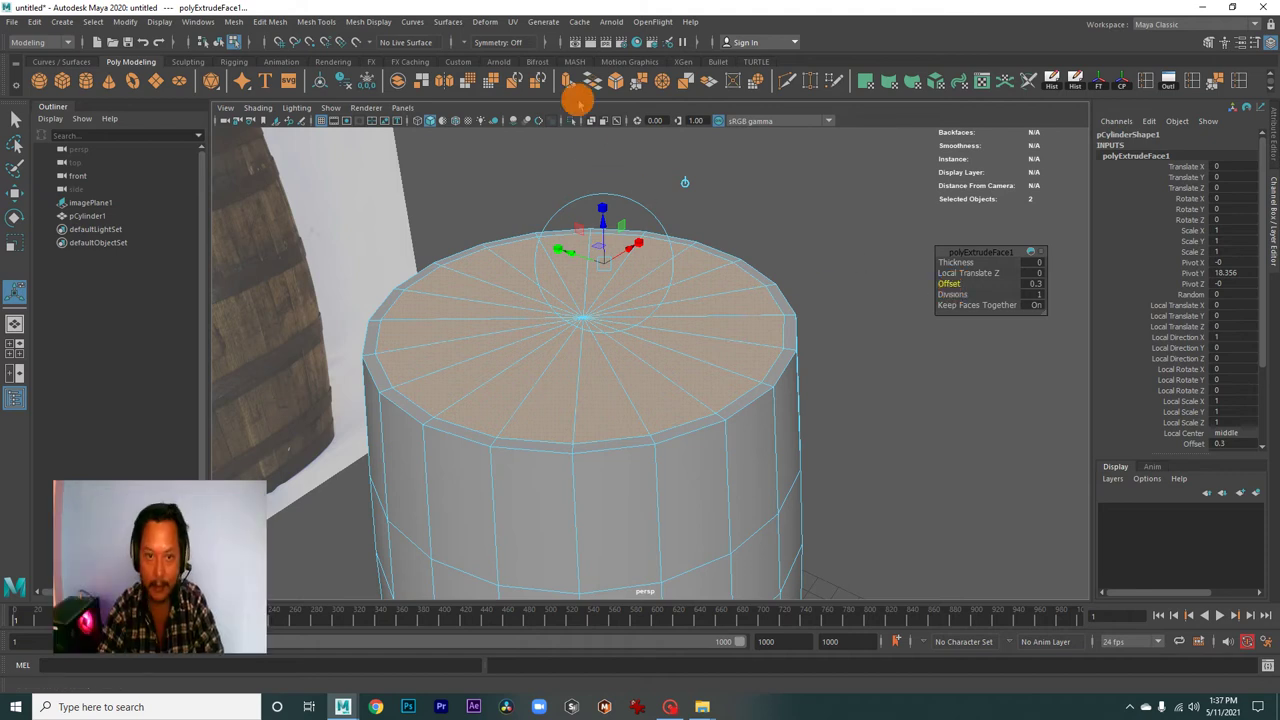
- Extrude the top cap again, sink it into the barrel, and inset it to form the rim
left_click(566, 80)
left_click_drag(601, 229, 608, 245)
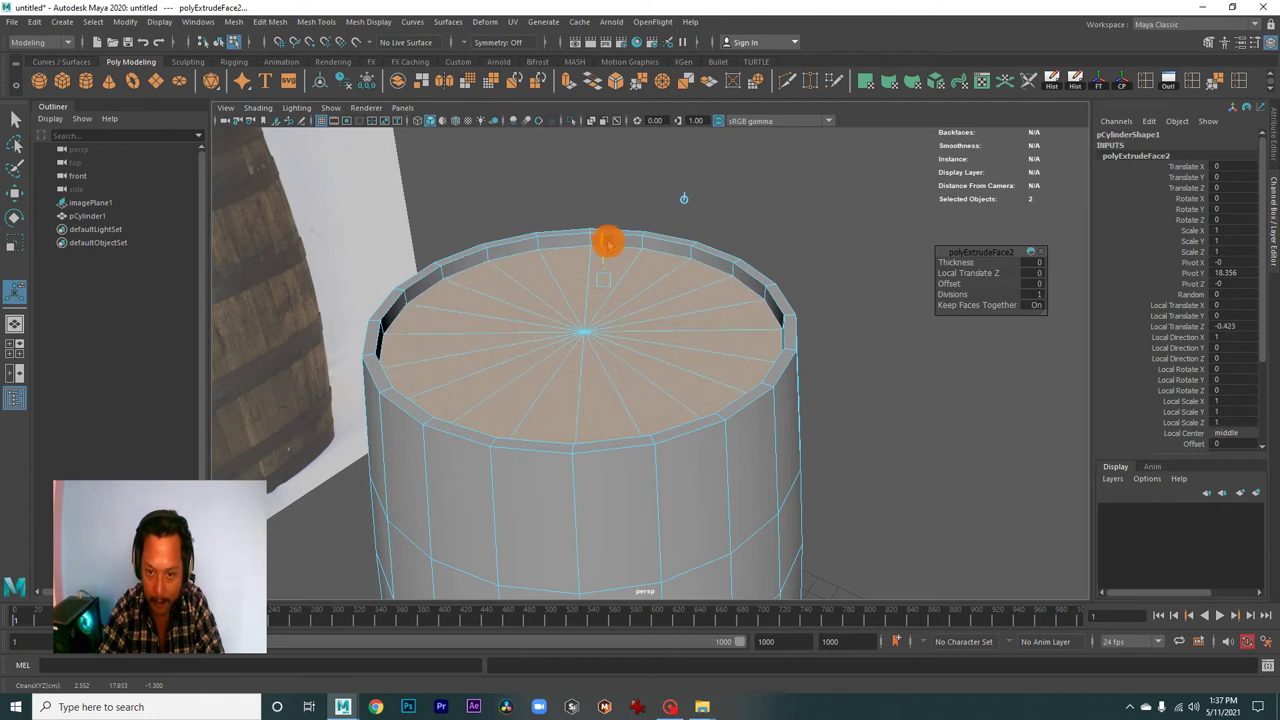
left_click_drag(607, 242, 794, 294)
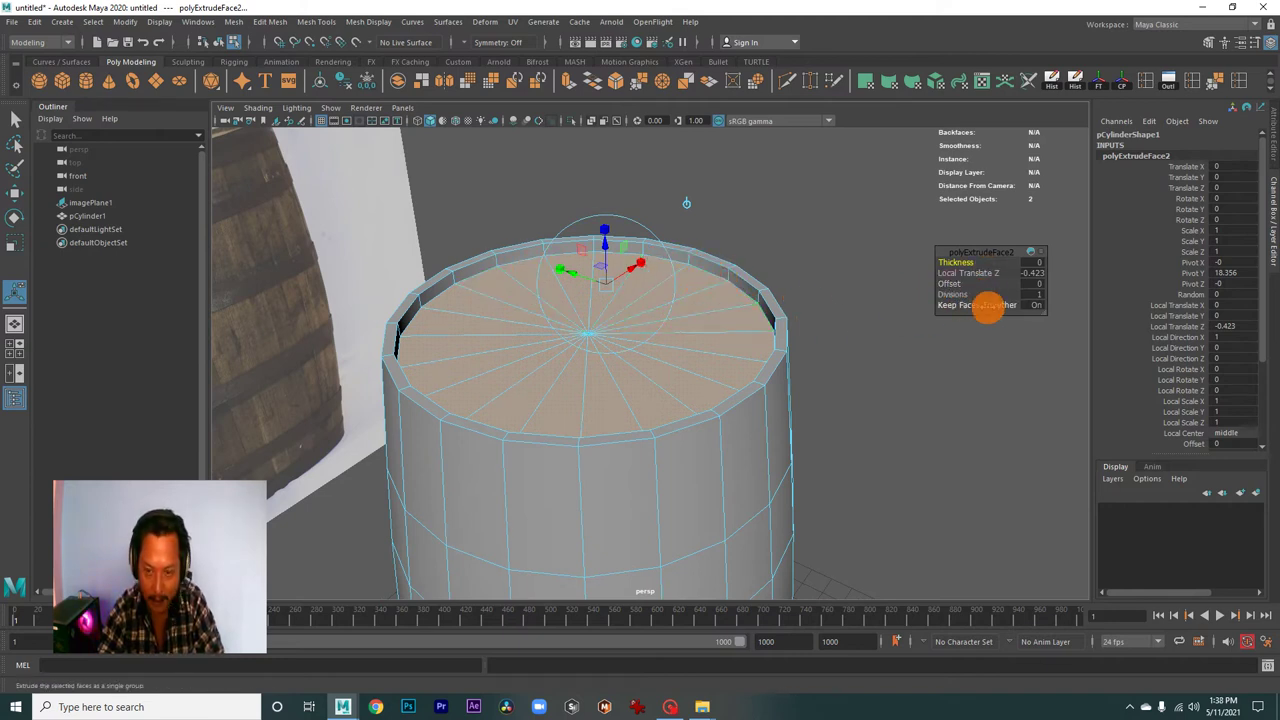
left_click_drag(948, 285, 949, 285)
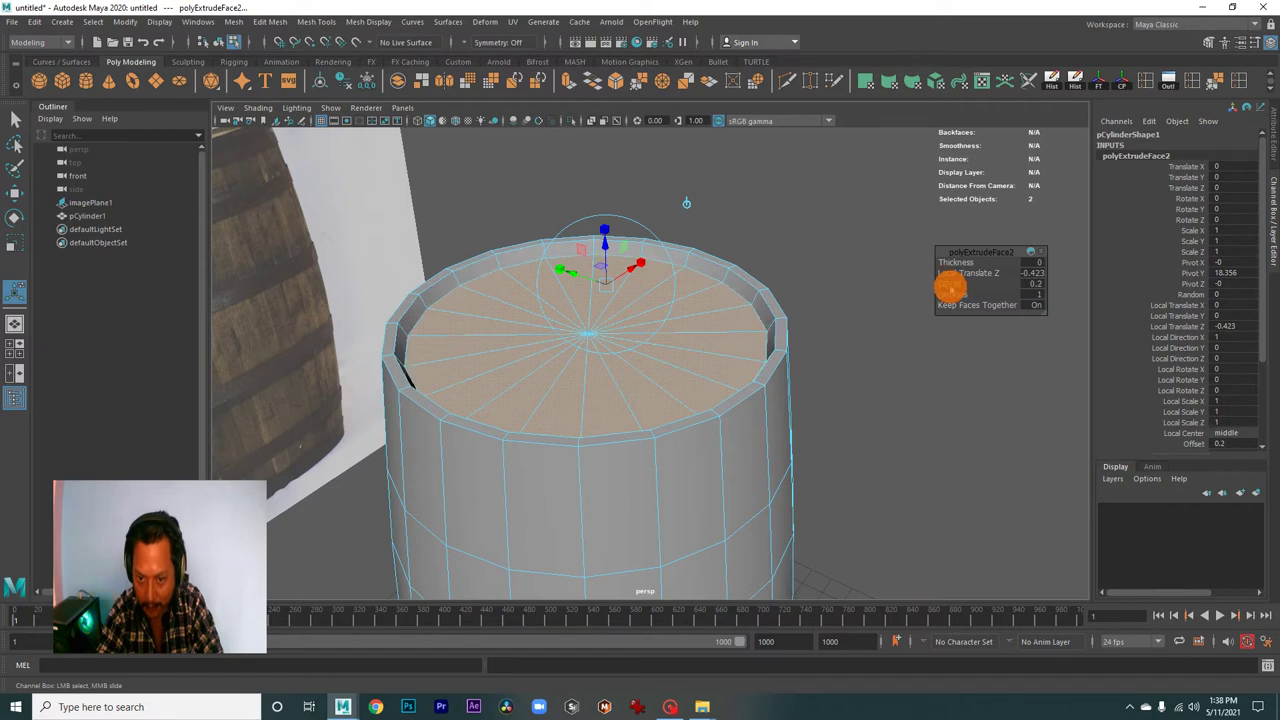
- Return to Object Mode and orbit under the barrel to reselect the cylinder
left_click_drag(735, 315, 815, 290)
left_click(815, 290)
left_click_drag(815, 290, 720, 385)
left_click_drag(720, 385, 757, 404)
left_click_drag(757, 404, 757, 390)
left_click(746, 306)
- Select the bottom cap faces and extrude them with Ctrl+E
left_click_drag(762, 340, 706, 329)
left_click_drag(706, 329, 734, 354)
left_click_drag(734, 354, 726, 300)
left_click_drag(911, 513, 680, 411)
left_click_drag(680, 411, 760, 400)
left_click_drag(760, 400, 823, 354)
key("ctrl+e")
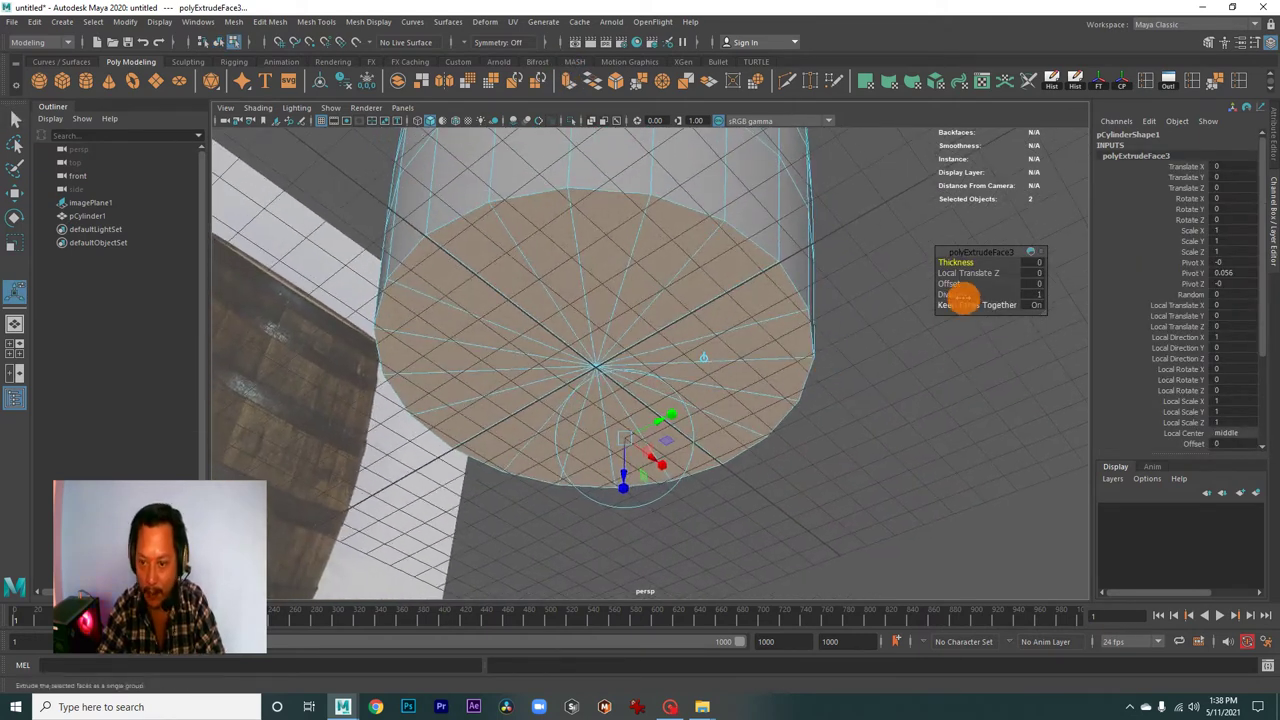
- Inset the bottom cap 0.3, extrude again, sink it -0.464 and inset it 0.2
left_click_drag(953, 285, 955, 285)
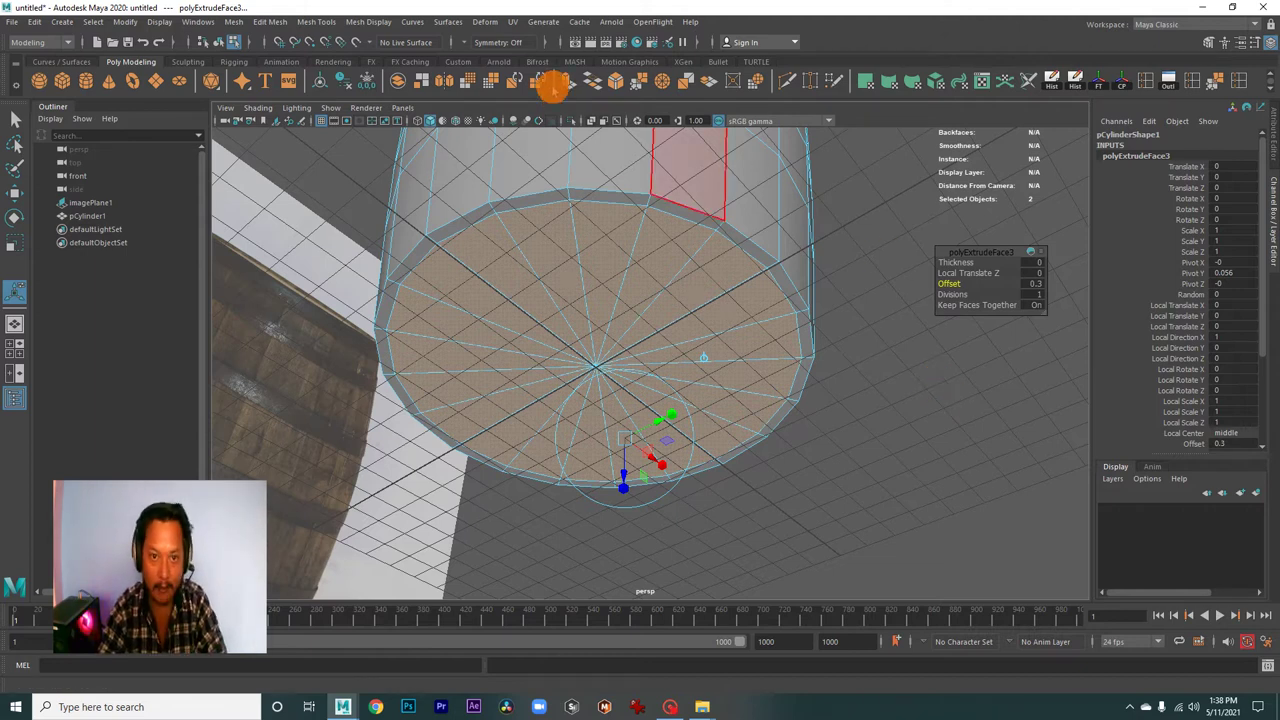
left_click(565, 88)
left_click_drag(829, 477, 815, 464)
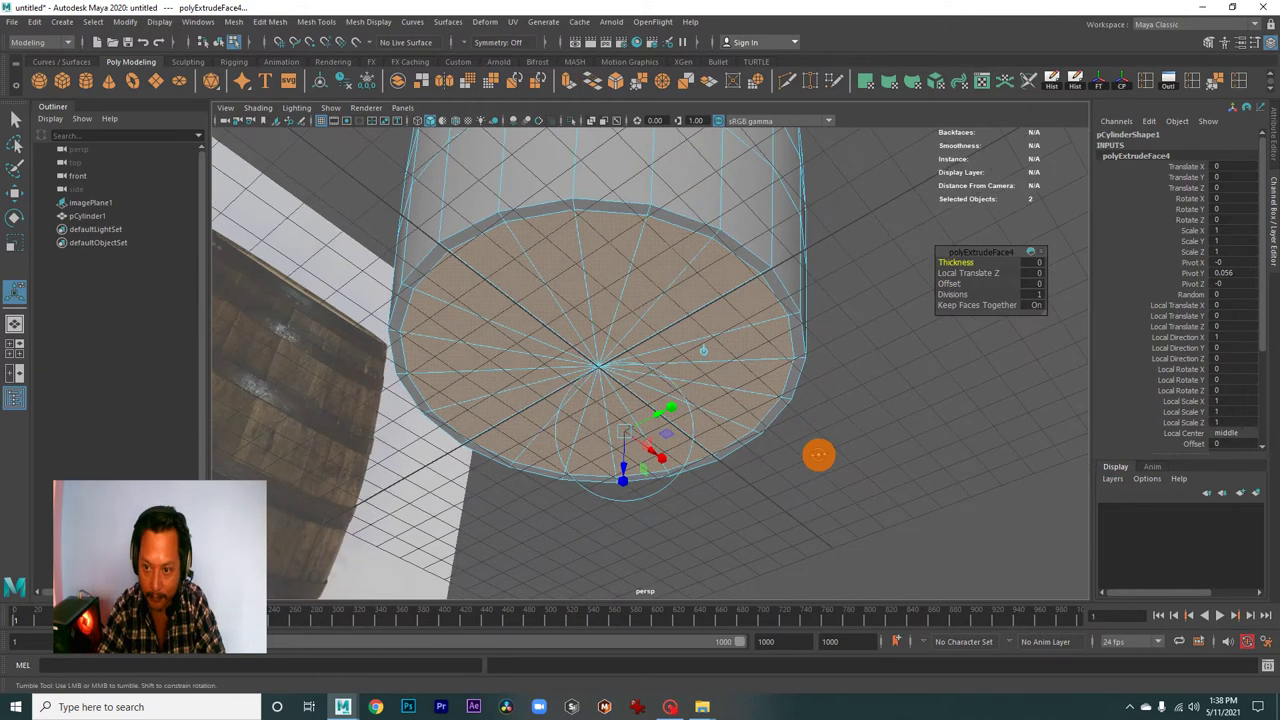
left_click_drag(662, 446, 655, 430)
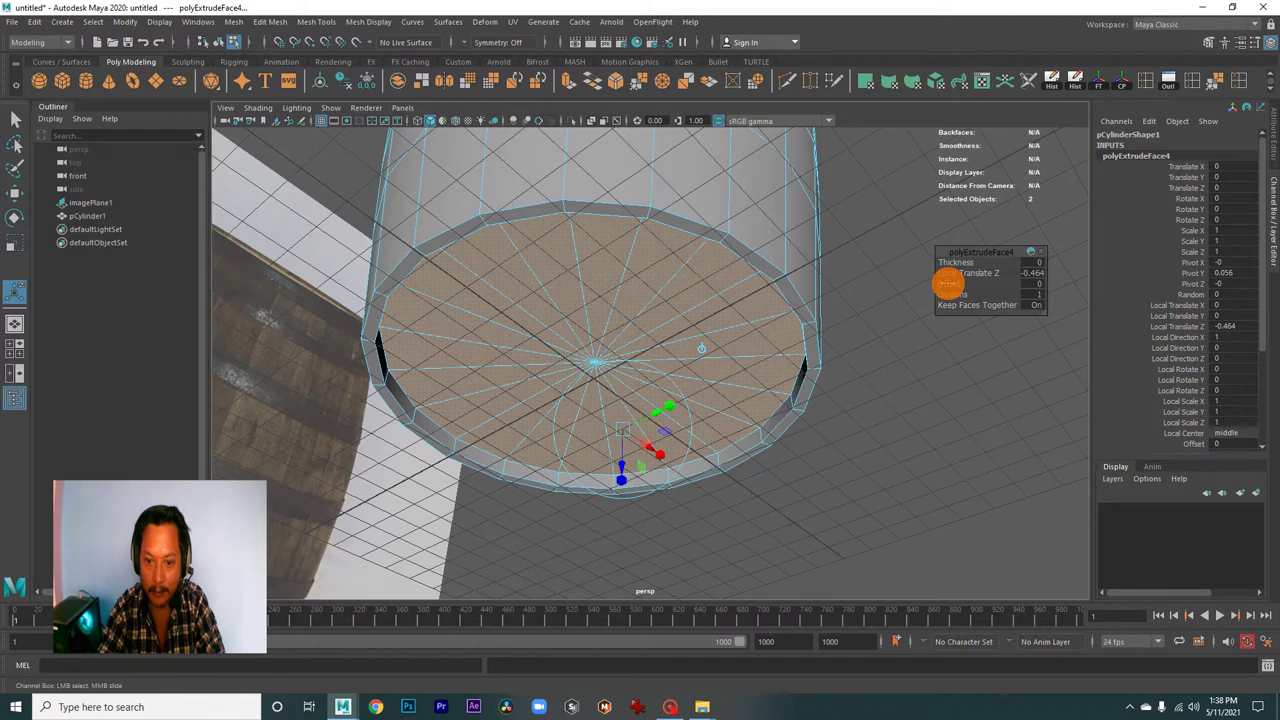
left_click_drag(948, 283, 950, 283)
left_click_drag(729, 306, 800, 290)
left_click(861, 306)
left_click_drag(966, 374, 694, 420)
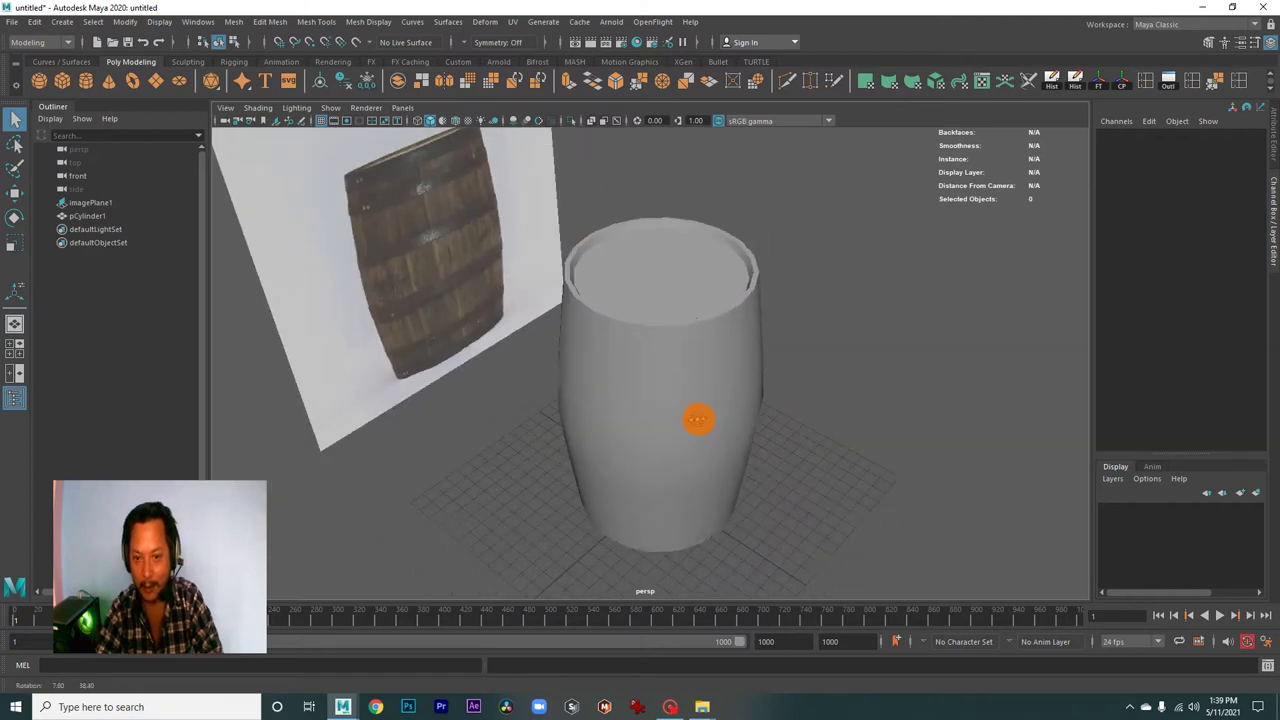
left_click(697, 406)
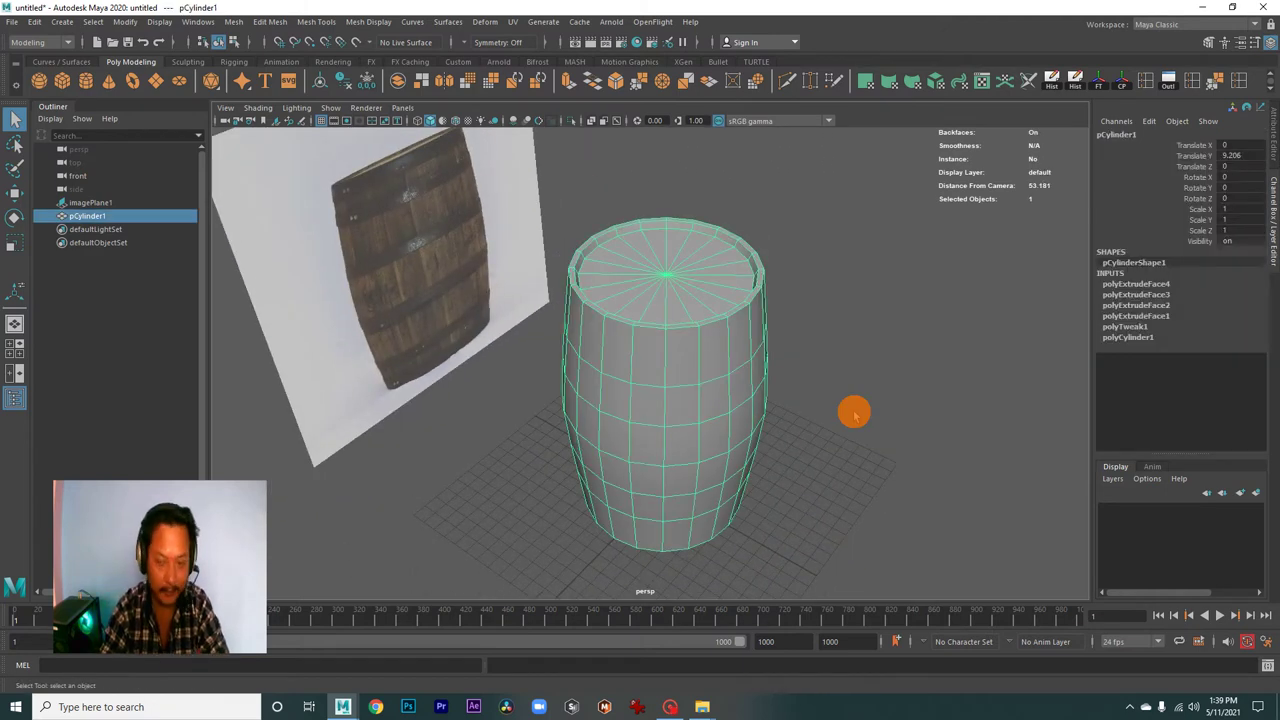
left_click(846, 411)
left_click_drag(846, 411, 549, 249)
left_click_drag(549, 249, 700, 468)
left_click_drag(700, 468, 880, 431)
left_click_drag(880, 431, 817, 334)
left_click_drag(817, 334, 766, 346)
left_click_drag(766, 346, 691, 377)
left_click_drag(691, 377, 749, 403)
left_click_drag(749, 403, 800, 403)
left_click_drag(800, 403, 747, 431)
left_click_drag(747, 431, 740, 429)
left_click_drag(740, 429, 771, 417)
left_click_drag(771, 417, 803, 411)
left_click_drag(803, 411, 683, 463)
left_click(720, 477)
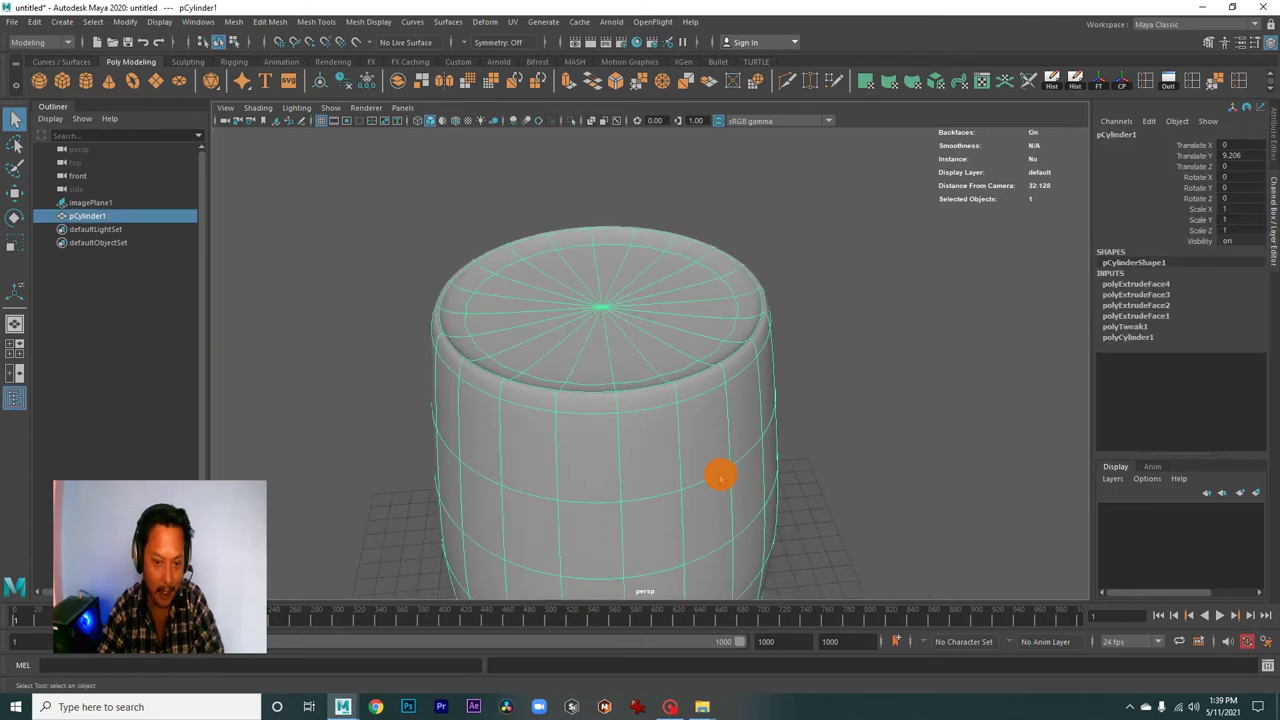
left_click_drag(735, 478, 808, 398)
left_click_drag(764, 380, 706, 407)
left_click_drag(706, 407, 727, 409)
- Select the full top rim edge loop of the cylinder in edge mode
right_click(743, 376)
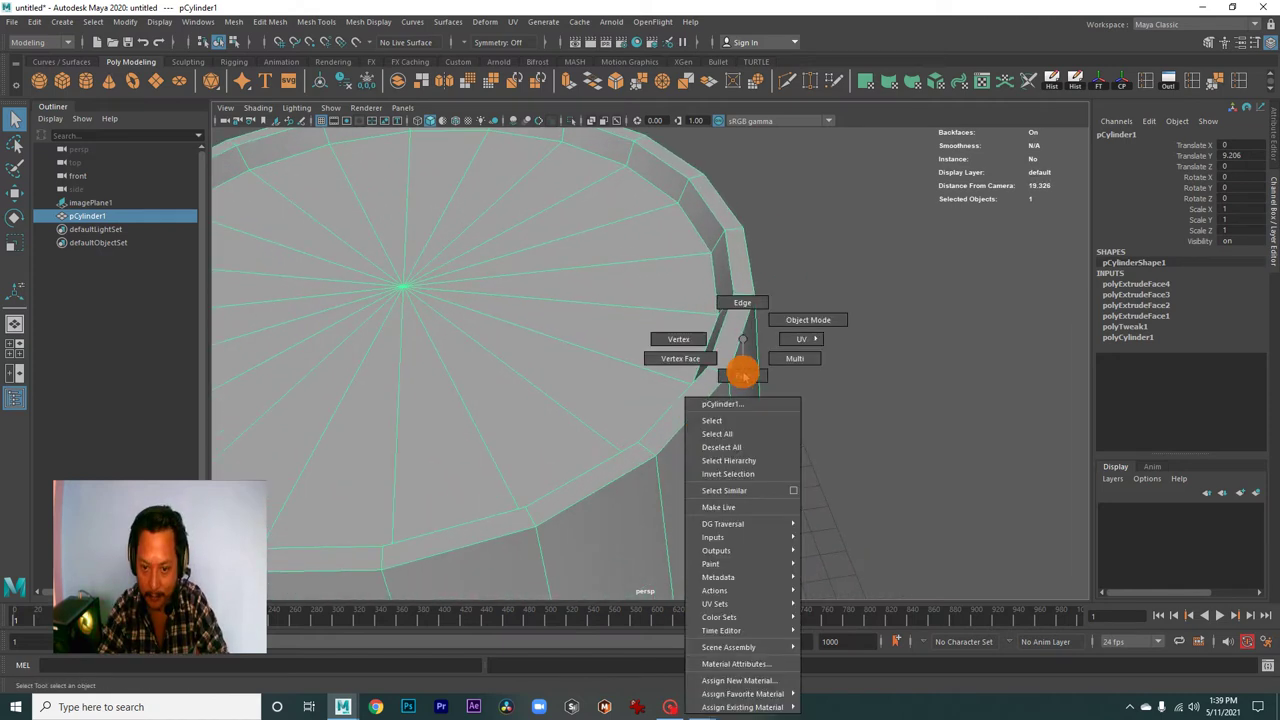
left_click(737, 302)
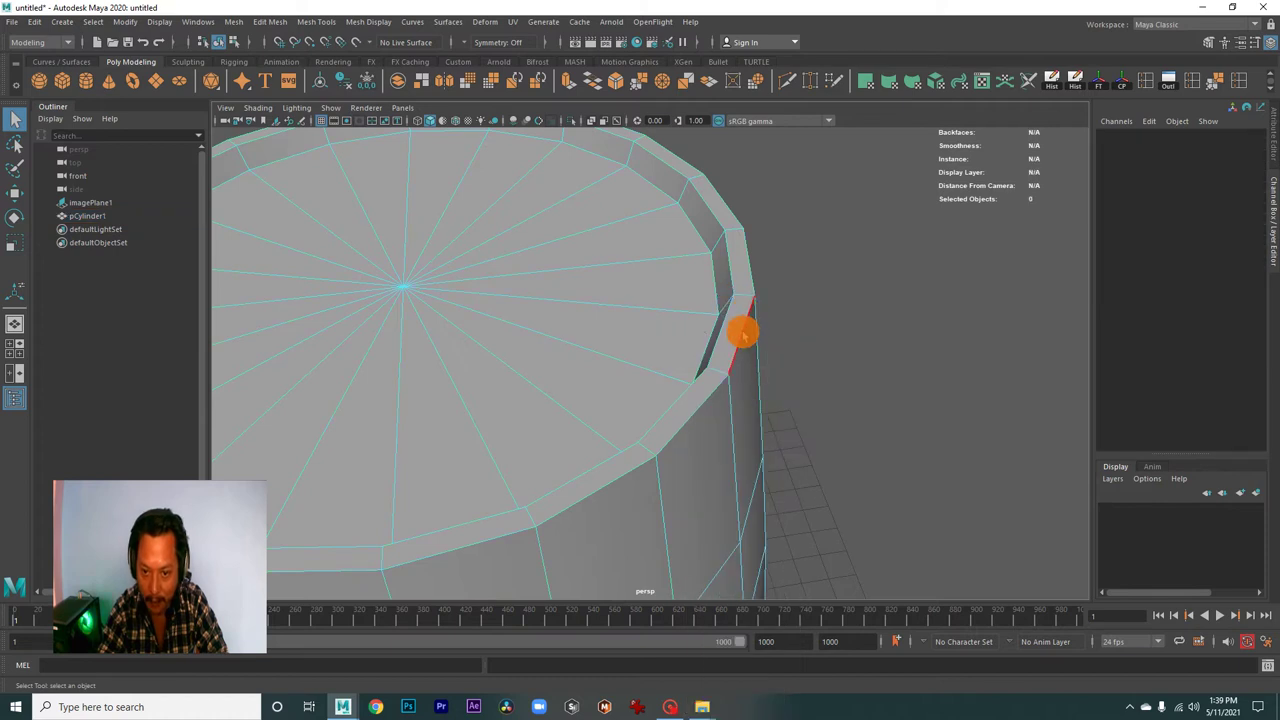
double_click(743, 334)
left_click_drag(743, 331, 693, 387)
key("f")
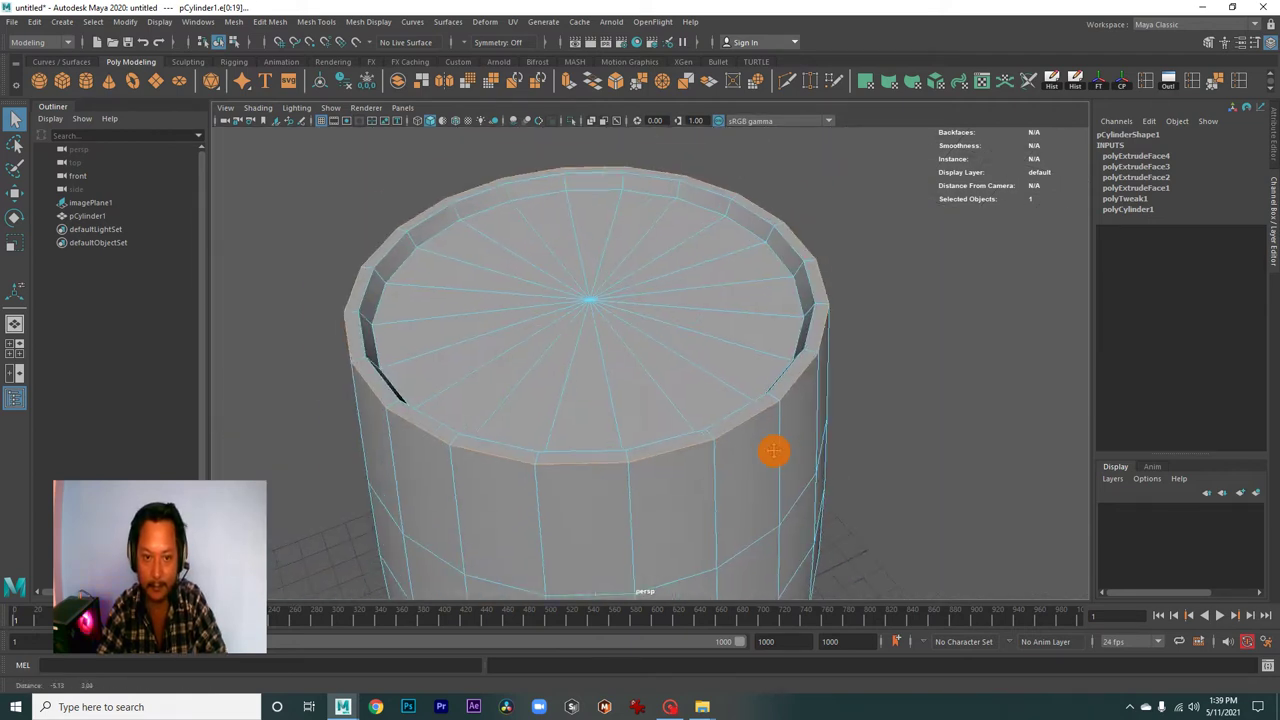
- Bevel the rim loop with Fraction 0.2 and 2 segments
left_click(616, 83)
left_click_drag(914, 343, 885, 306)
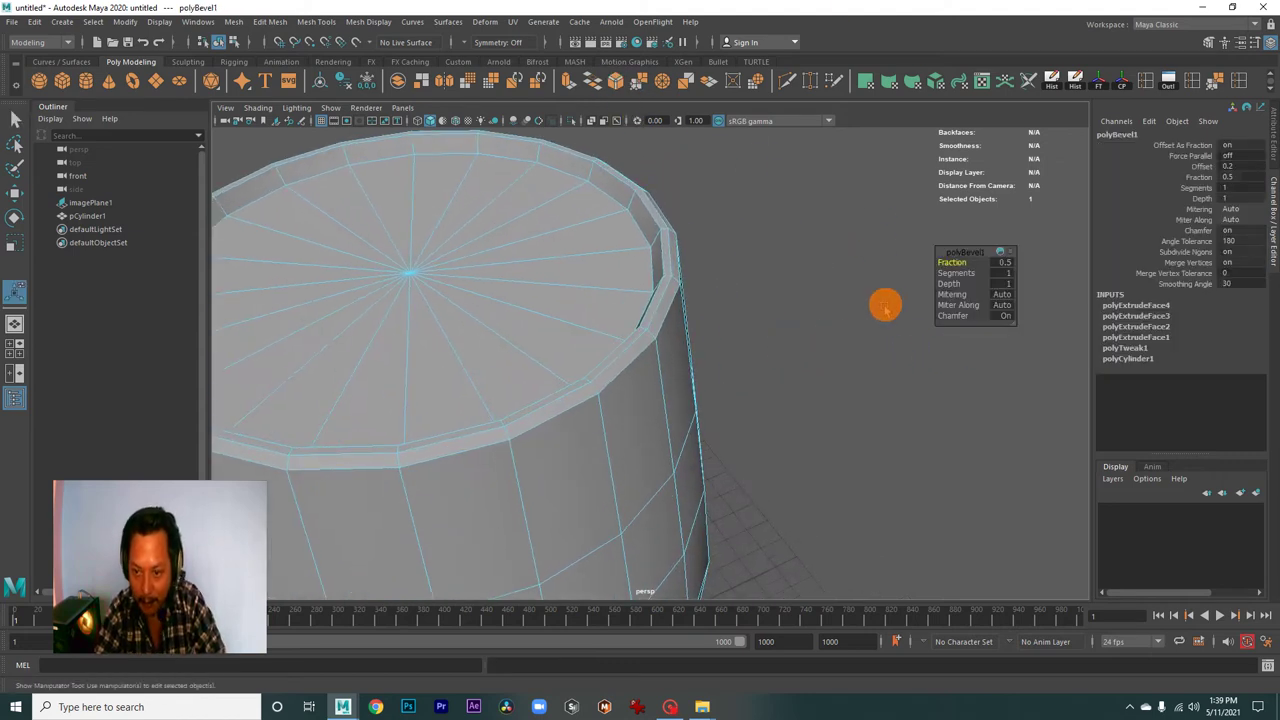
left_click_drag(945, 263, 942, 263)
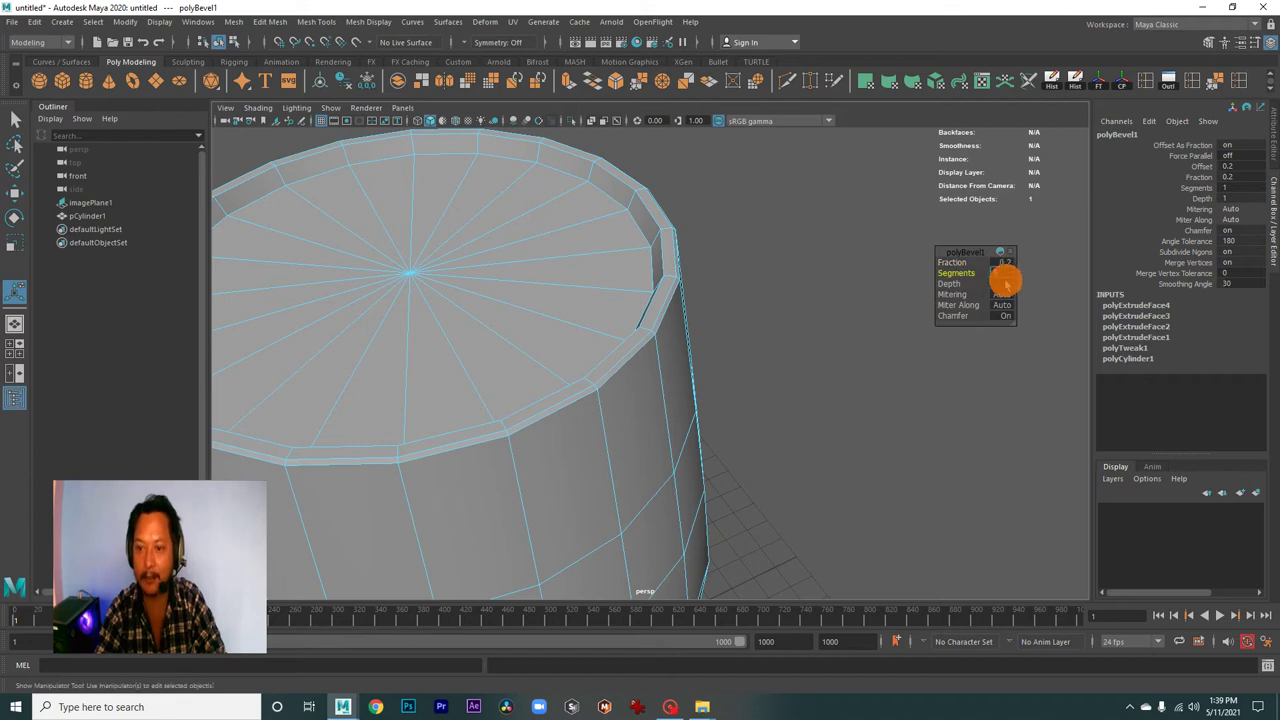
left_click_drag(1005, 282, 1006, 272)
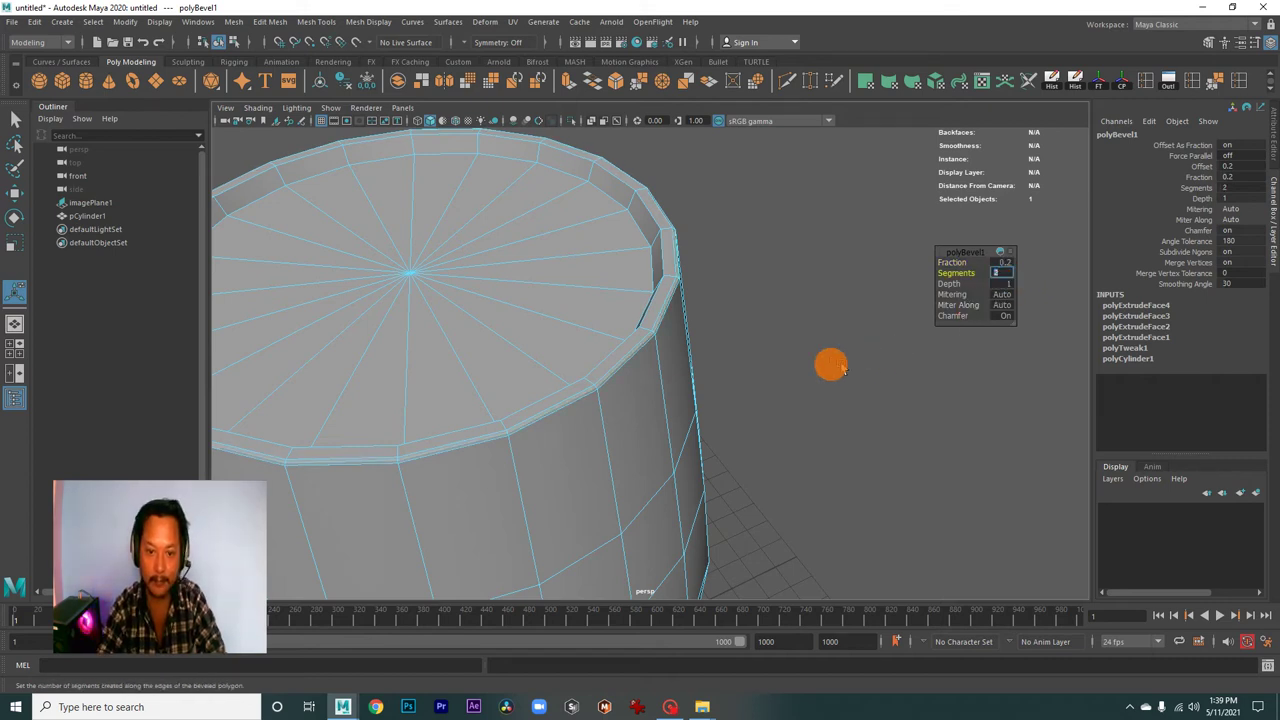
- Return to Object Mode and reselect the whole cylinder
left_click_drag(644, 340, 712, 320)
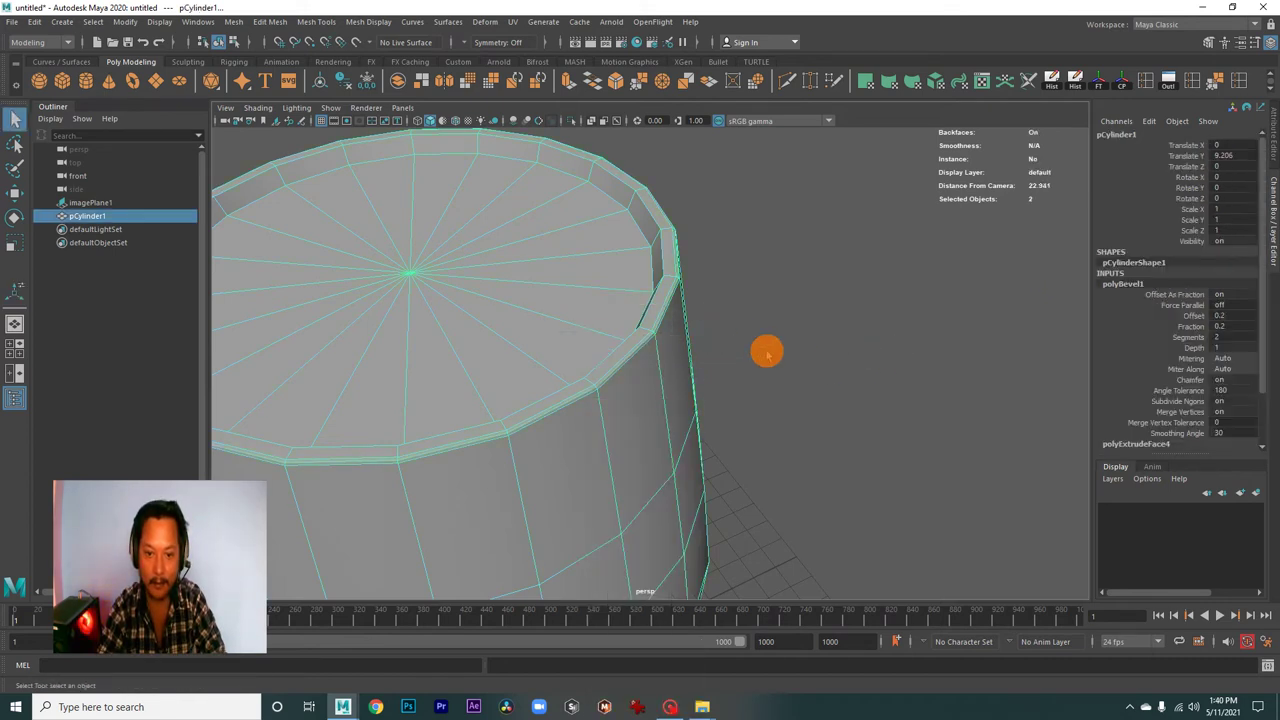
left_click(766, 349)
key("f")
left_click(617, 380)
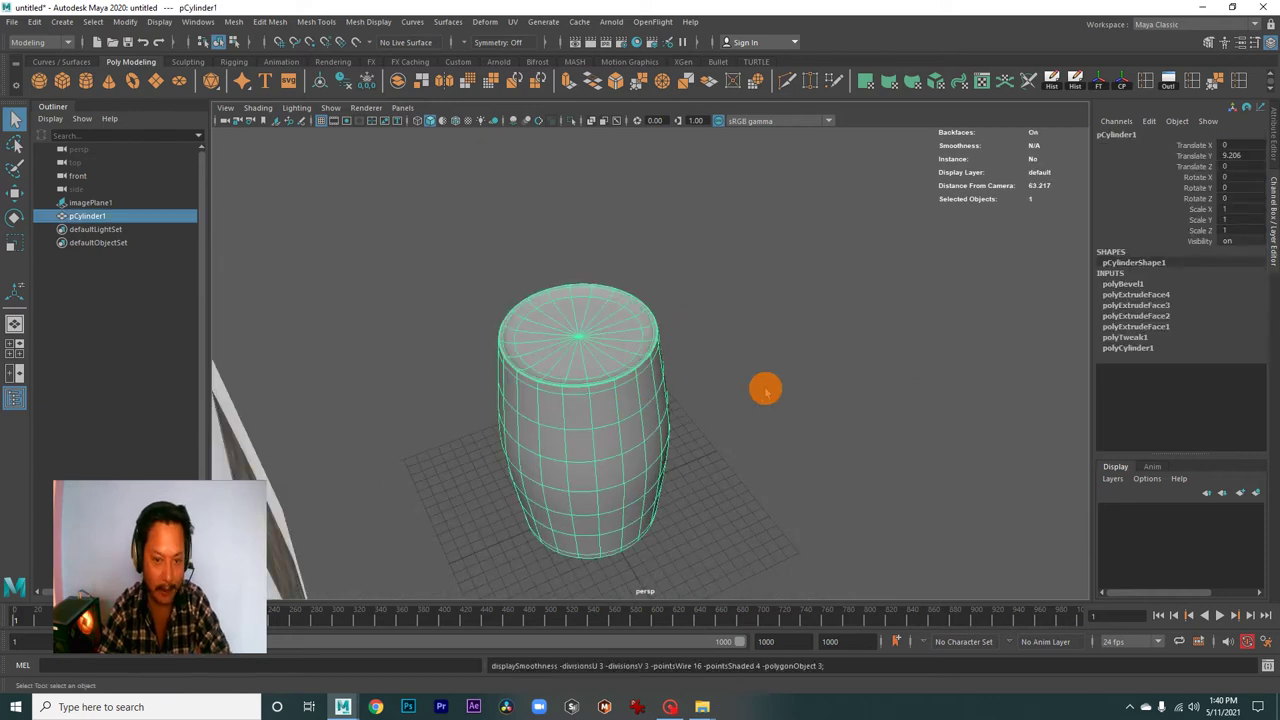
- Deselect the cylinder and orbit close to inspect the bevelled rim and the base
left_click(730, 395)
left_click_drag(691, 403, 623, 378)
left_click_drag(623, 378, 649, 337)
left_click_drag(649, 337, 697, 377)
left_click_drag(697, 377, 706, 310)
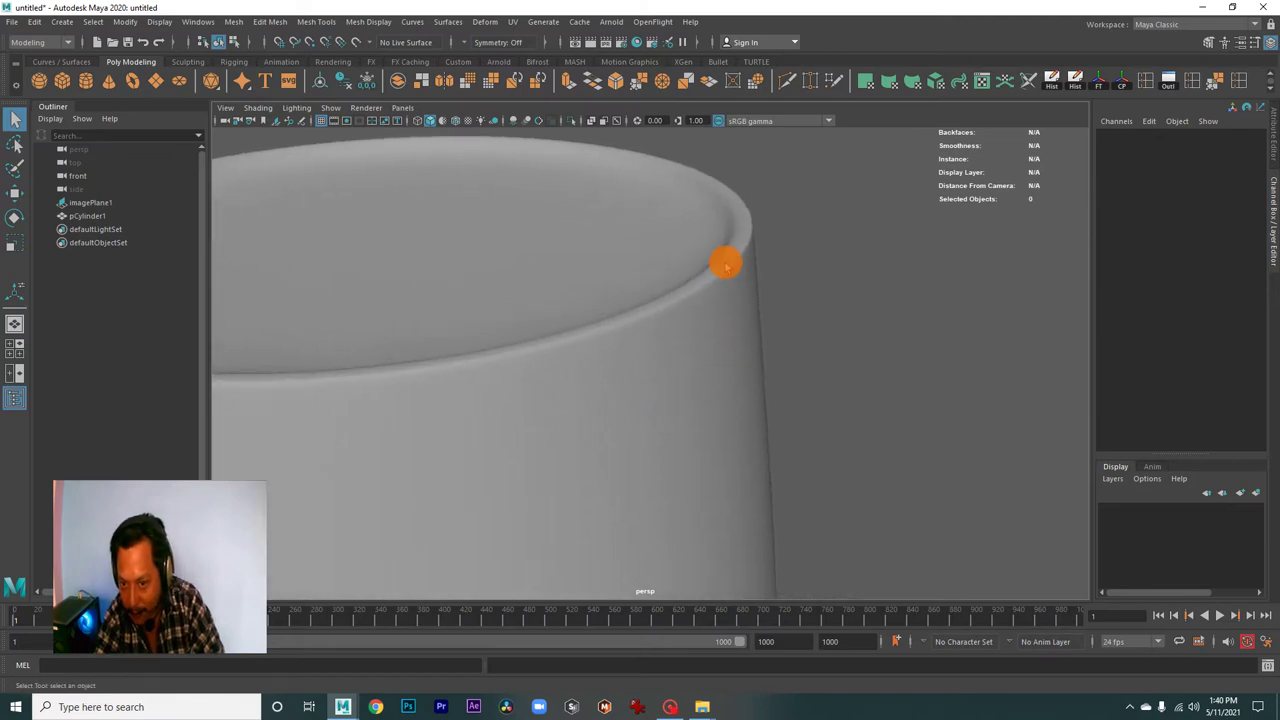
left_click_drag(773, 275, 551, 463)
left_click_drag(551, 463, 700, 334)
- Reselect the cylinder and orbit in close on its bevelled top cap
left_click_drag(700, 334, 686, 466)
left_click_drag(686, 466, 660, 431)
left_click_drag(660, 431, 766, 437)
left_click(766, 434)
left_click_drag(766, 437, 698, 425)
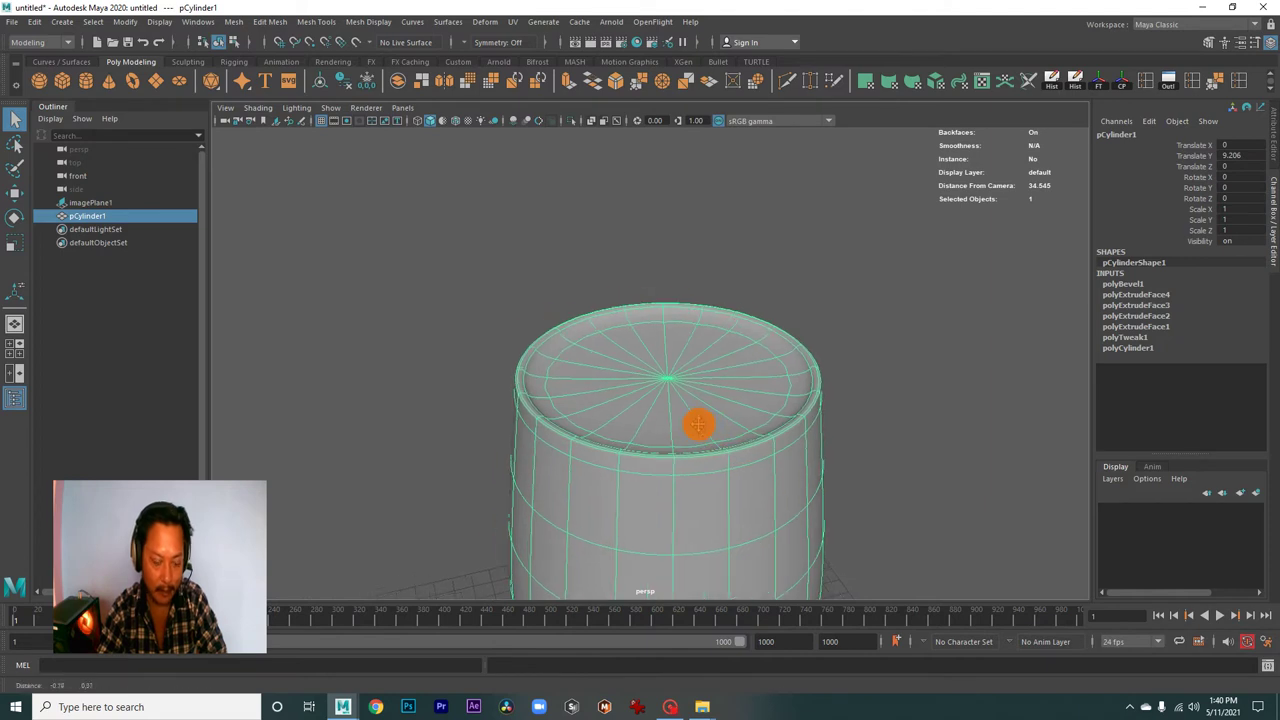
left_click_drag(699, 427, 803, 417)
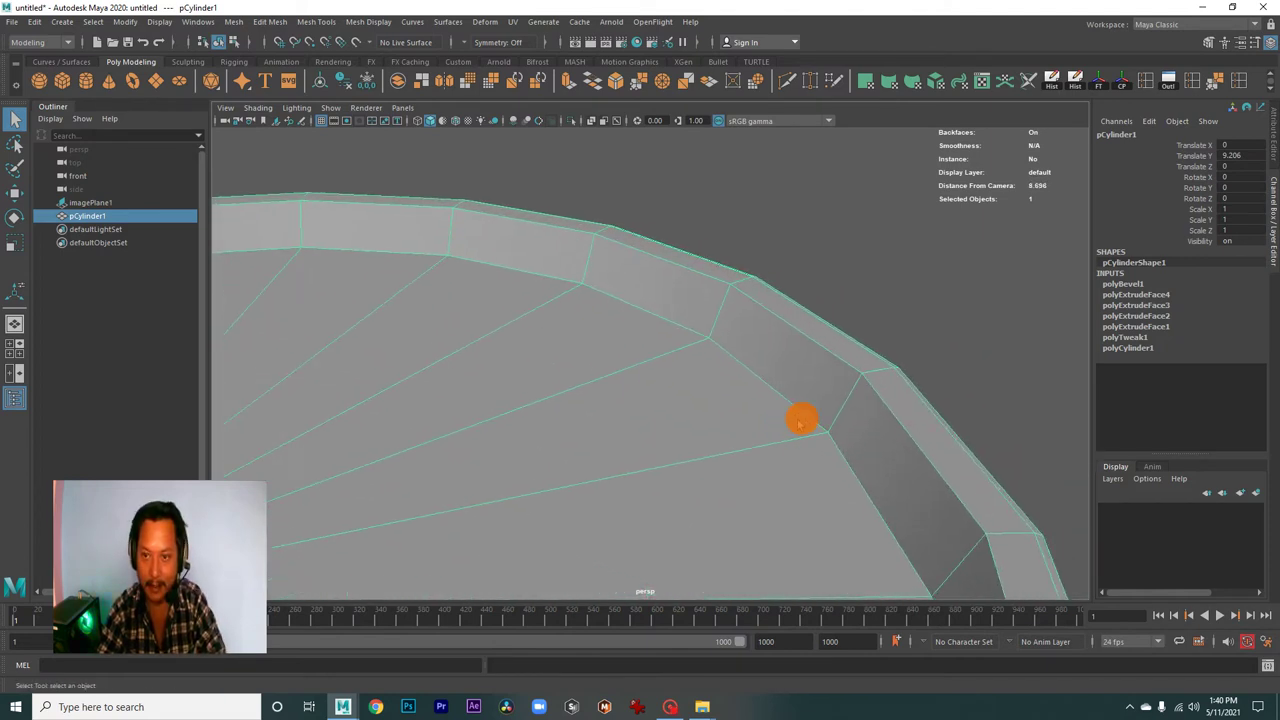
- Insert new edge loops near the barrel's rim with Insert Edge Loop
left_click(1188, 80)
left_click_drag(814, 340, 677, 440)
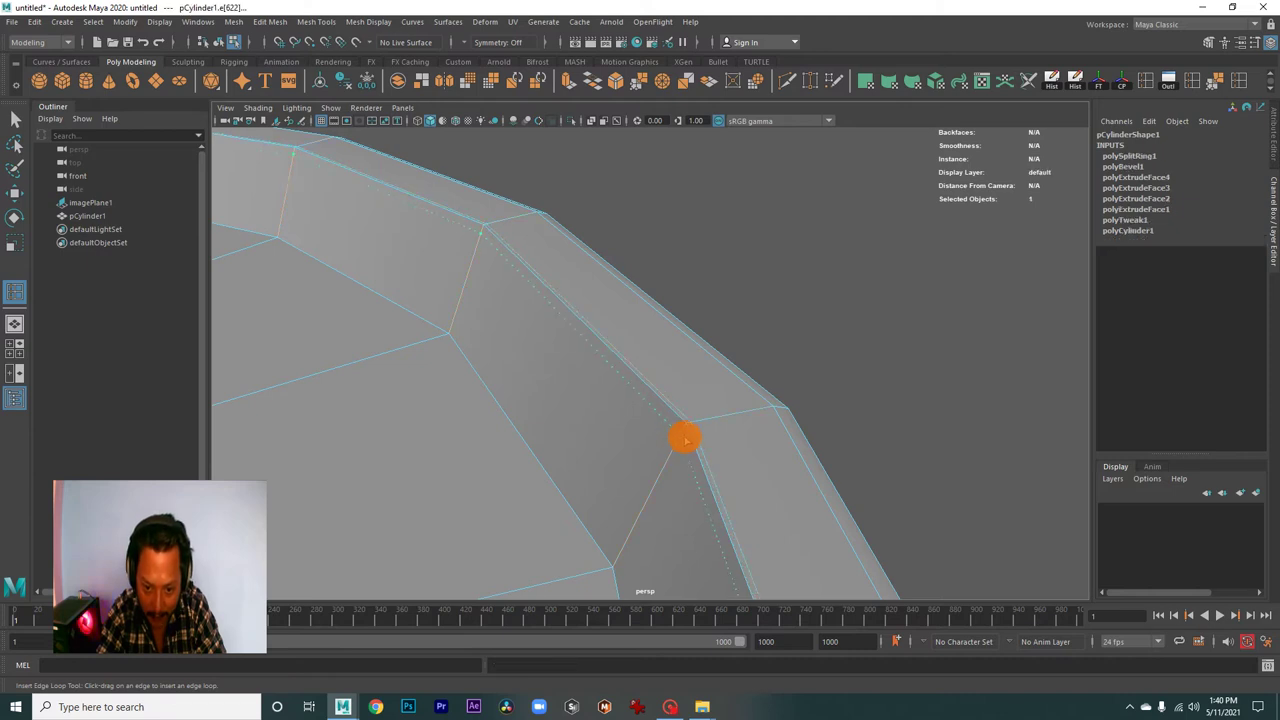
left_click_drag(694, 432, 660, 467)
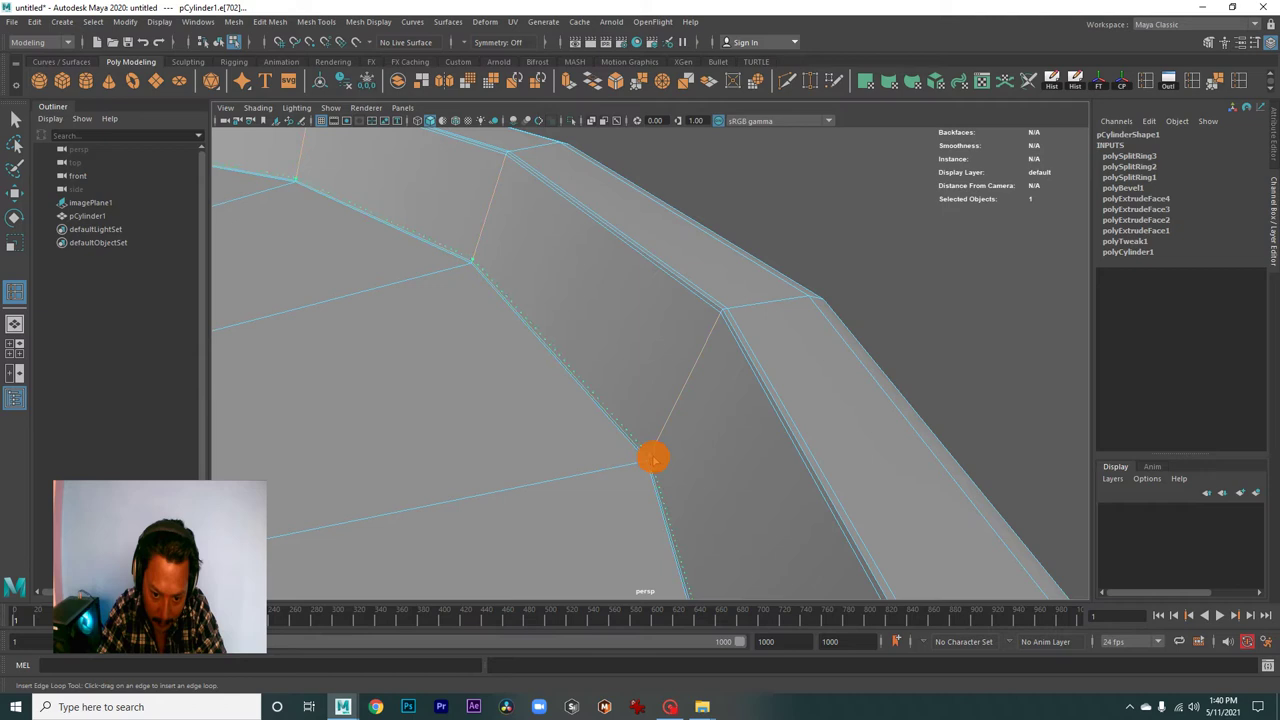
left_click(654, 458)
left_click_drag(666, 466, 616, 396)
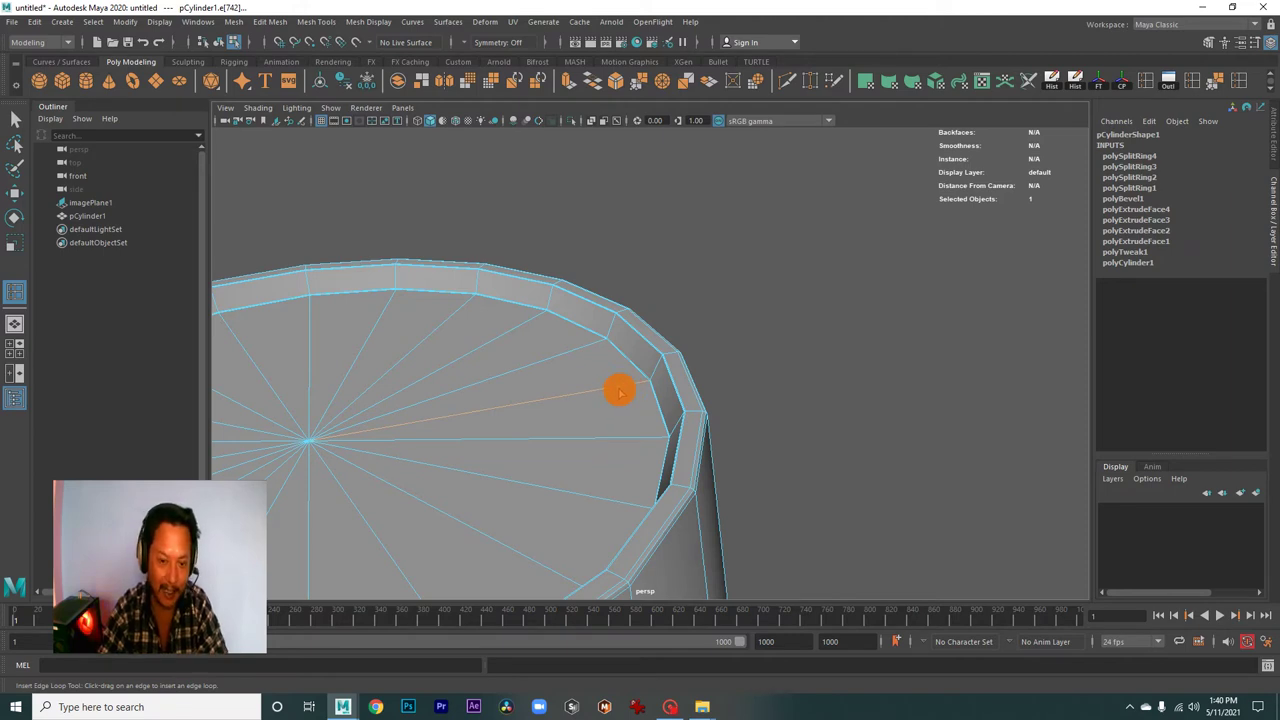
- Insert edge loops beside the dark band, then return to Object Mode
left_click_drag(620, 392, 583, 409)
left_click_drag(583, 409, 622, 287)
scroll("up", 3)
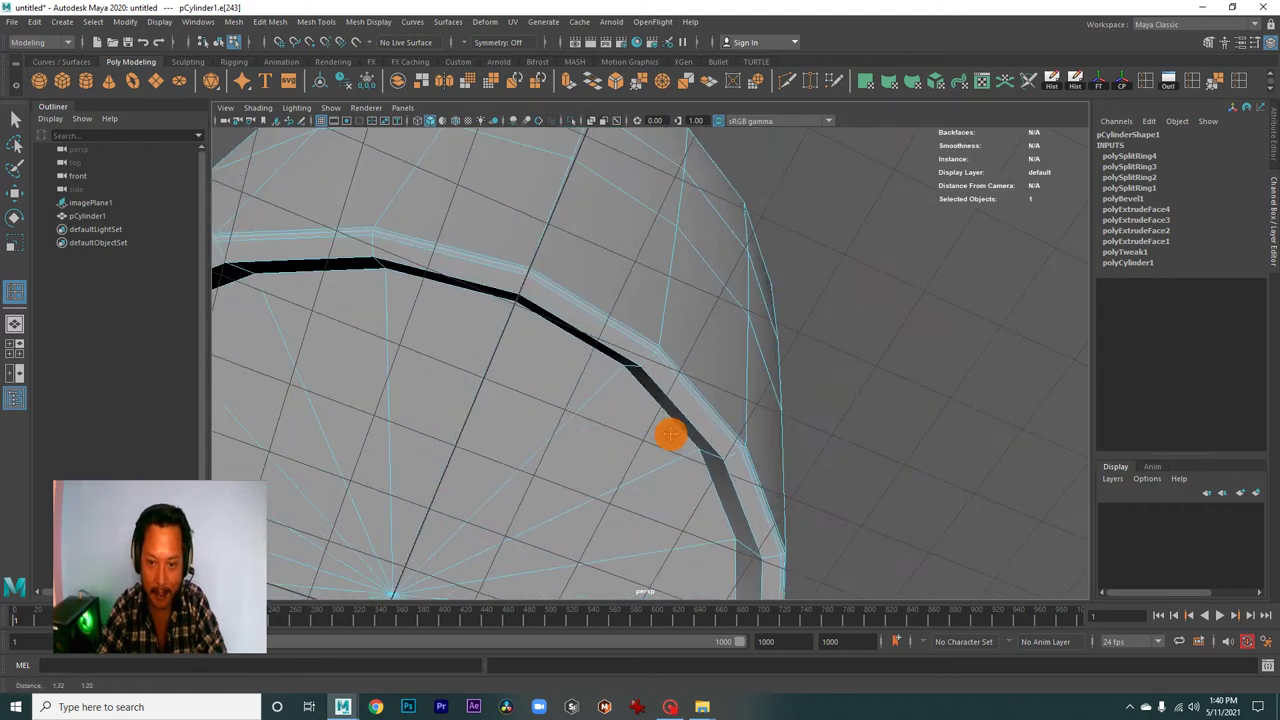
scroll("up", 3)
scroll("up", 3)
scroll("up", 3)
scroll("up", 3)
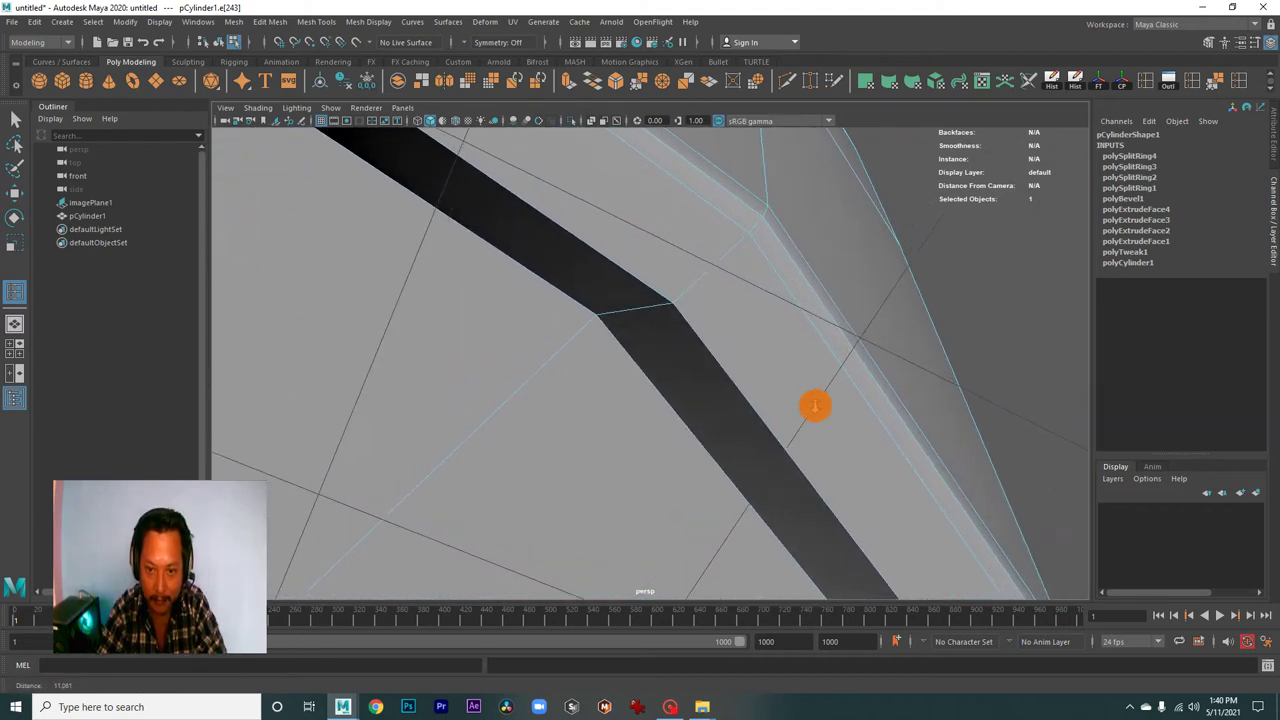
left_click_drag(680, 303, 611, 318)
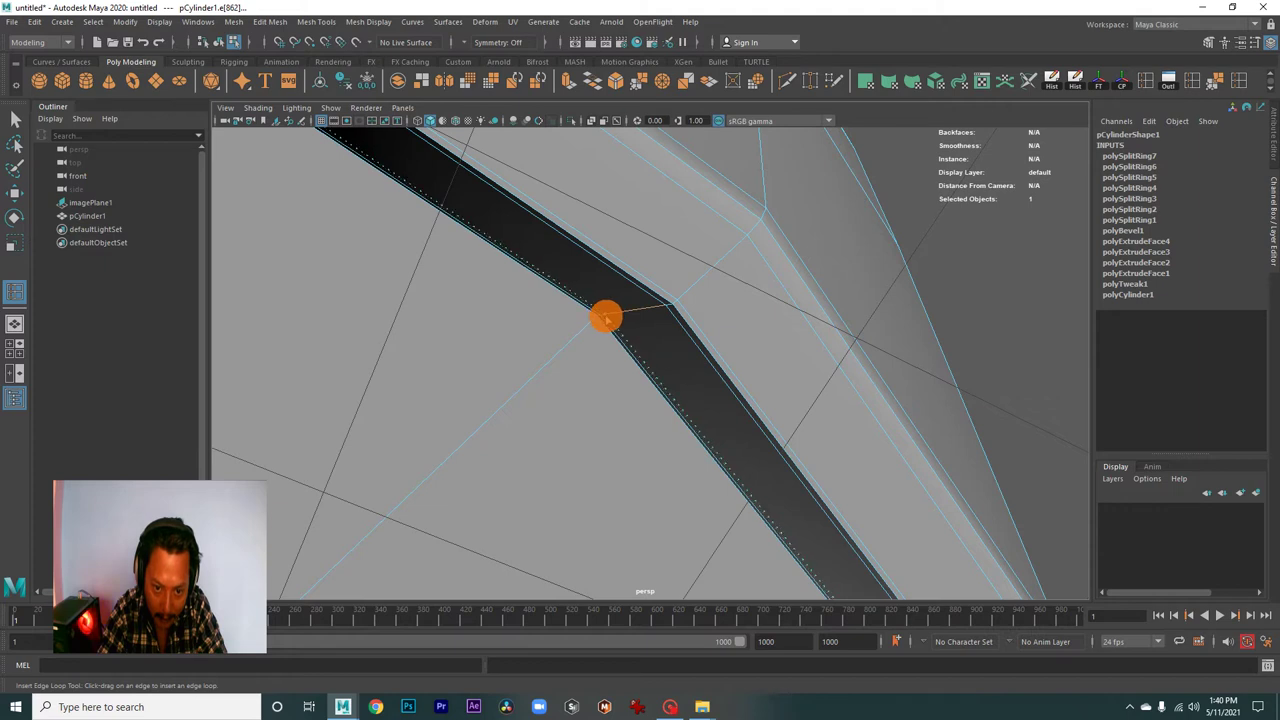
left_click(606, 318)
left_click_drag(731, 369, 663, 451)
scroll("up", 3)
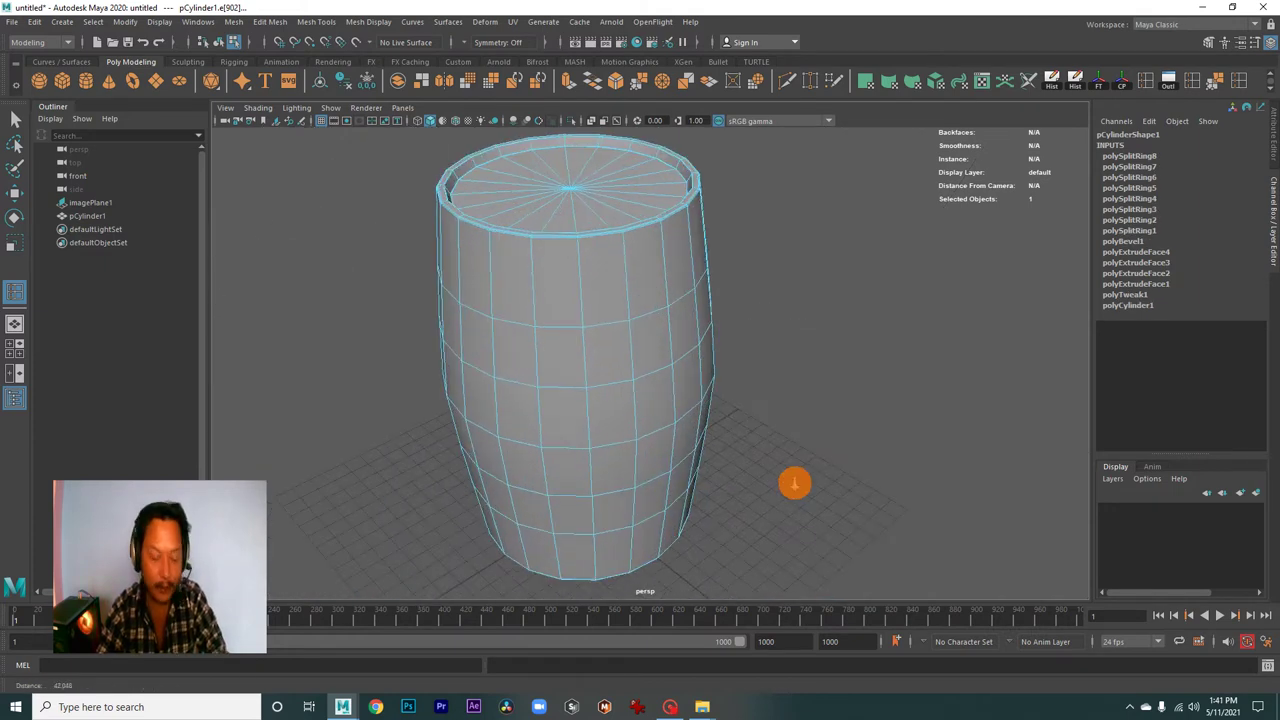
left_click_drag(666, 300, 734, 263)
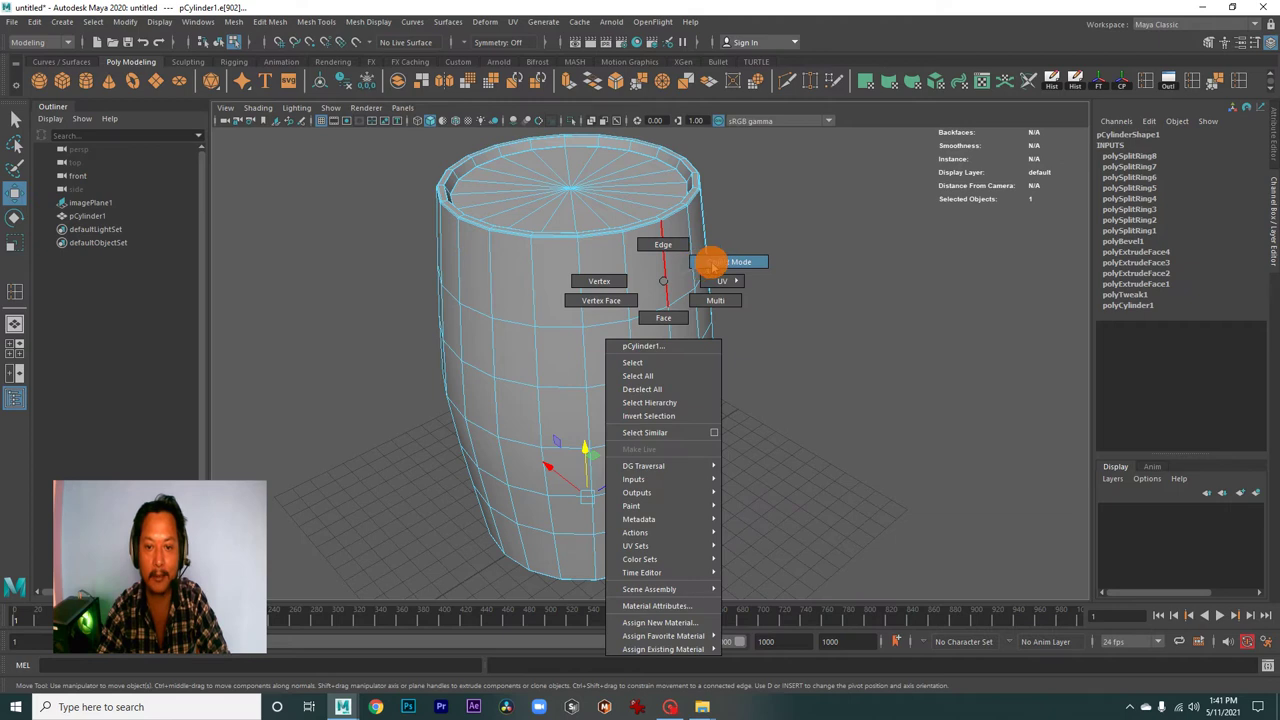
left_click(868, 364)
key("w")
left_click_drag(868, 364, 967, 713)
left_click(296, 121)
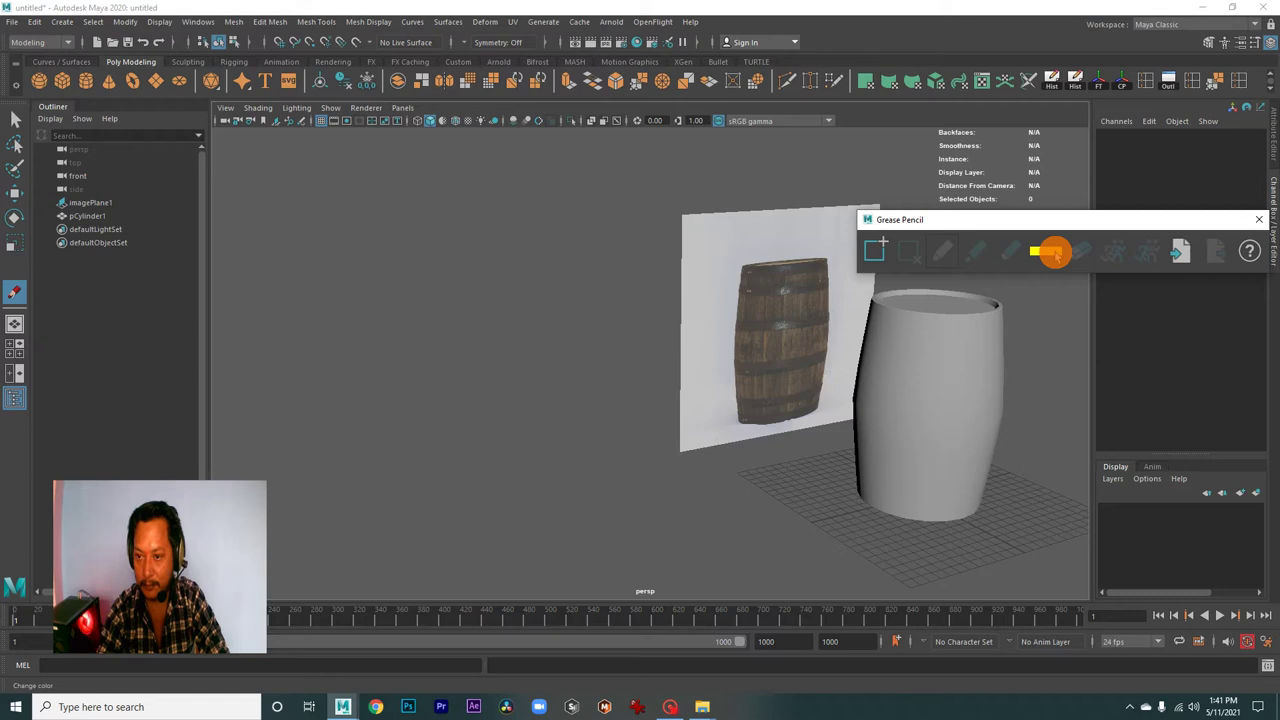
left_click_drag(1043, 222, 951, 225)
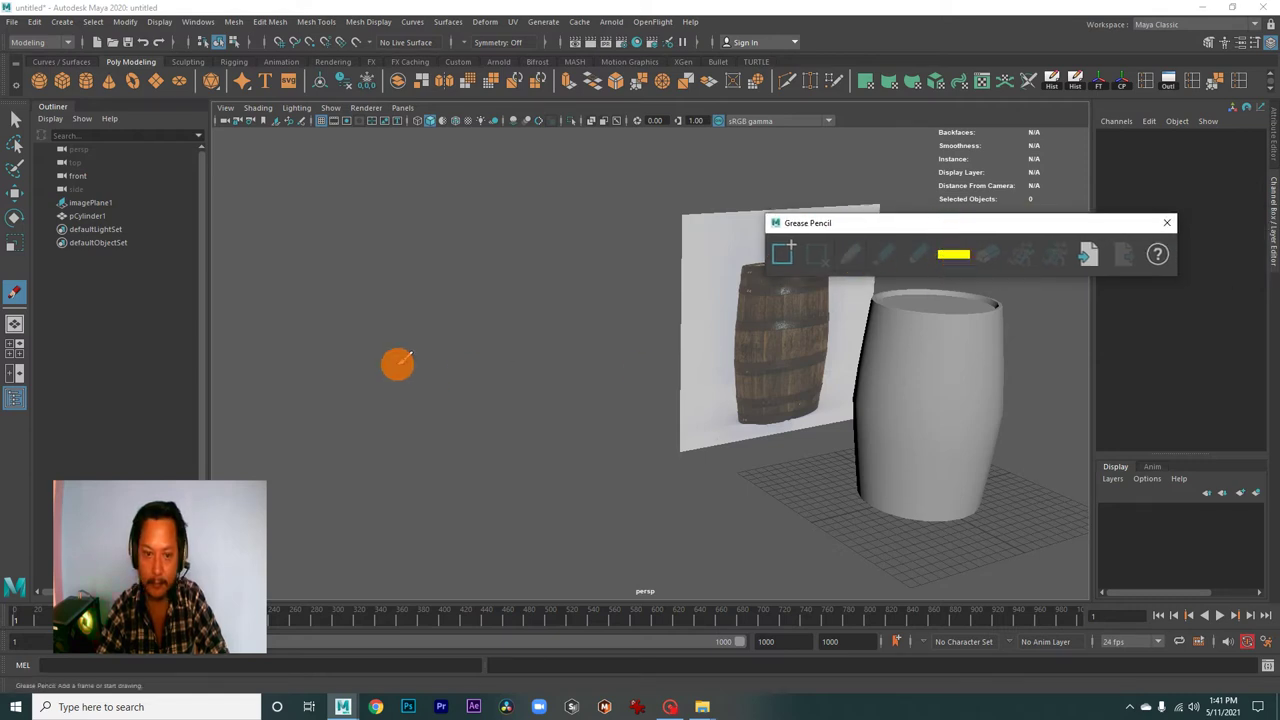
left_click_drag(920, 220, 1000, 222)
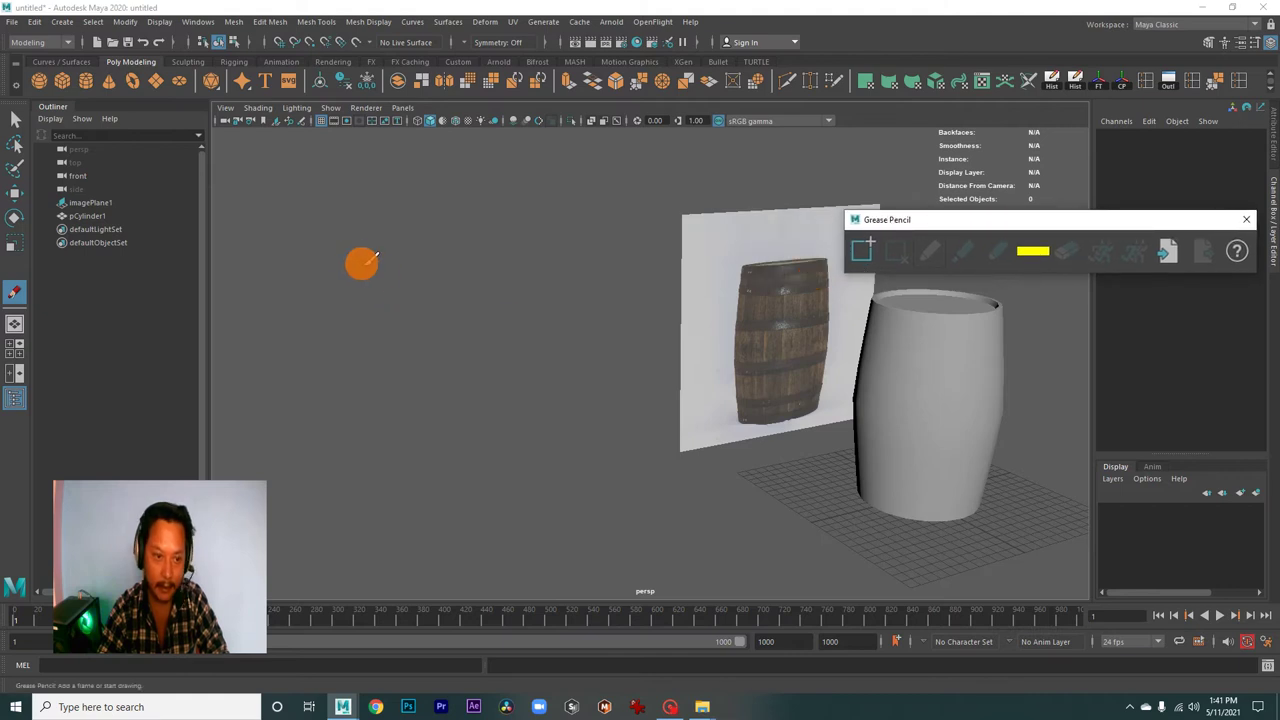
left_click(336, 248)
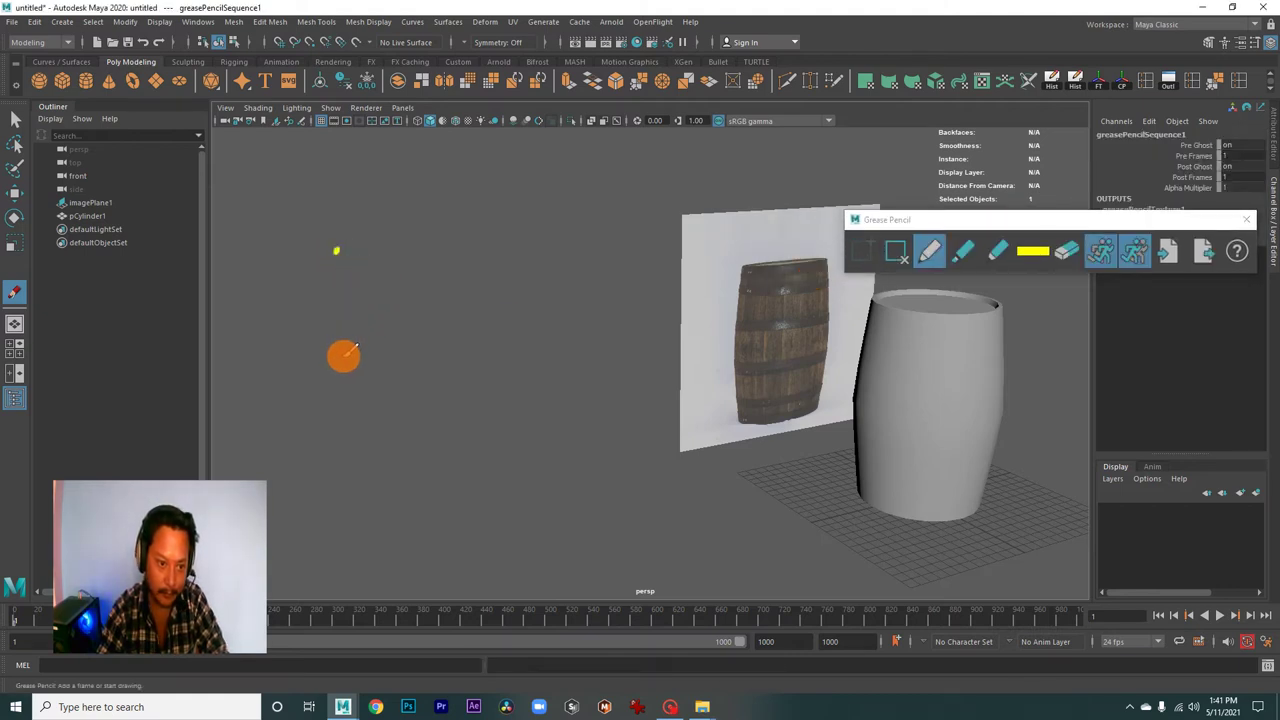
left_click(345, 359)
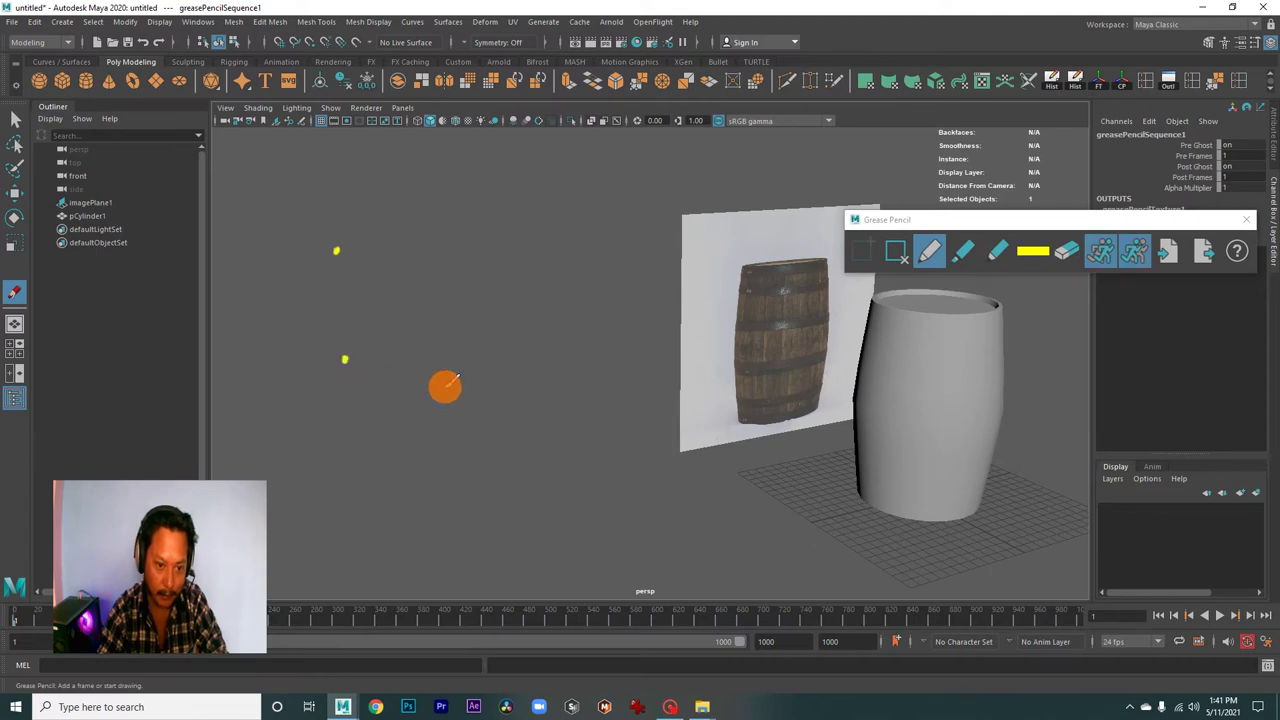
left_click(451, 386)
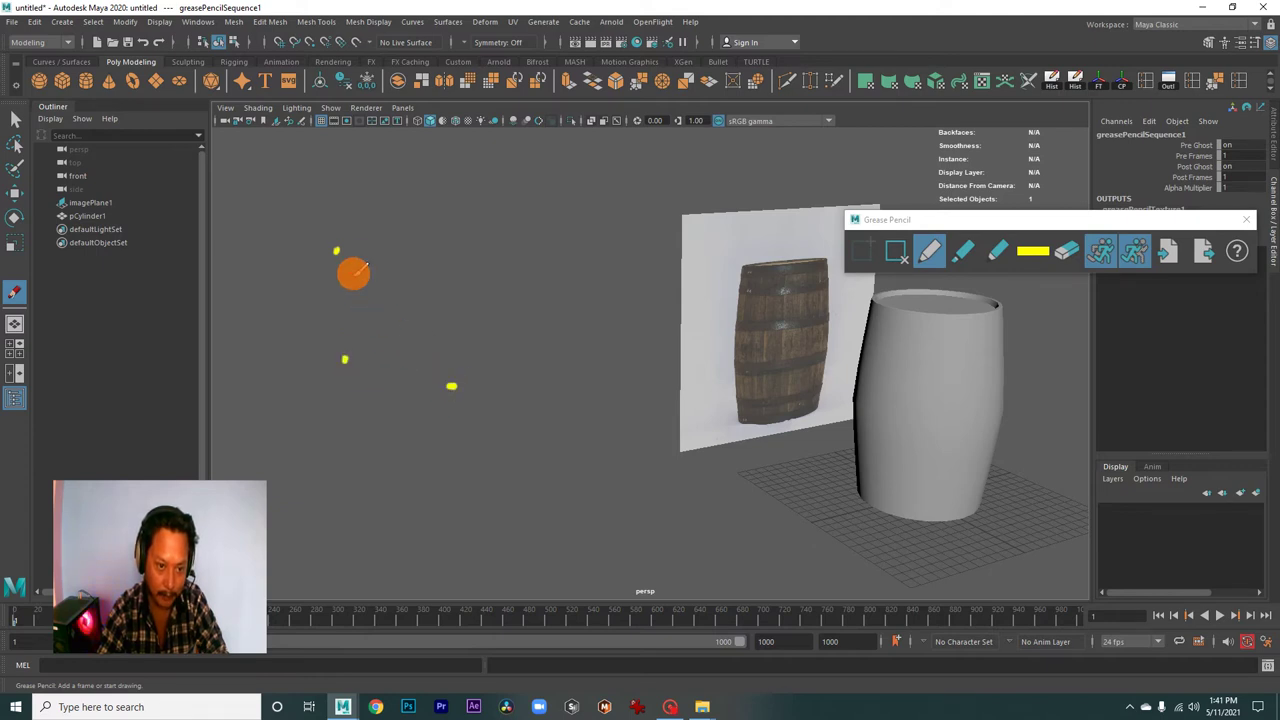
left_click_drag(338, 250, 447, 386)
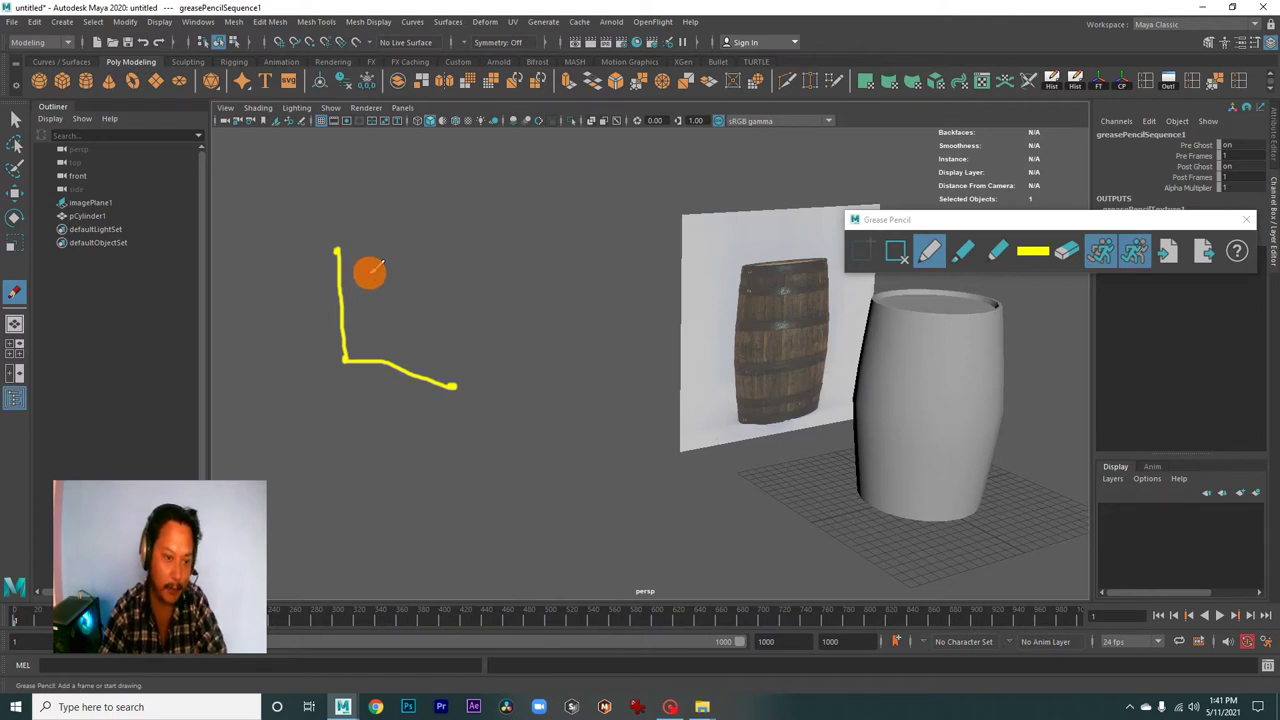
left_click_drag(351, 229, 437, 372)
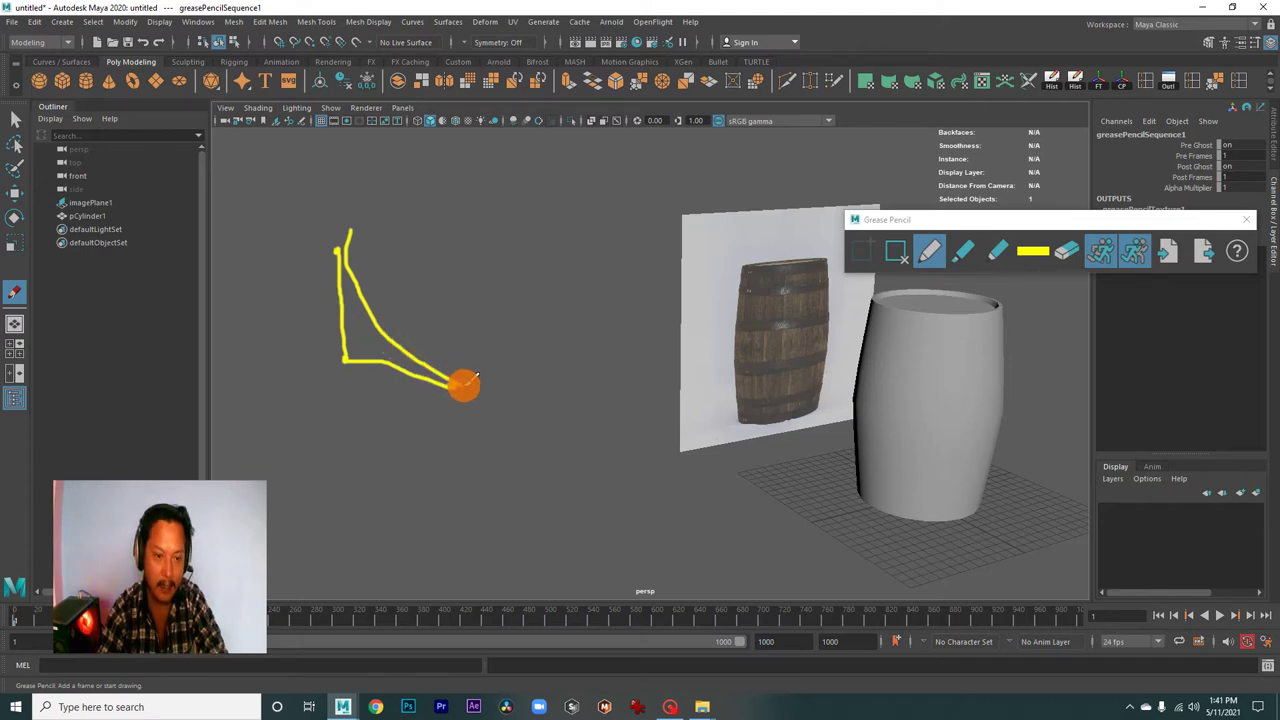
left_click_drag(455, 383, 463, 386)
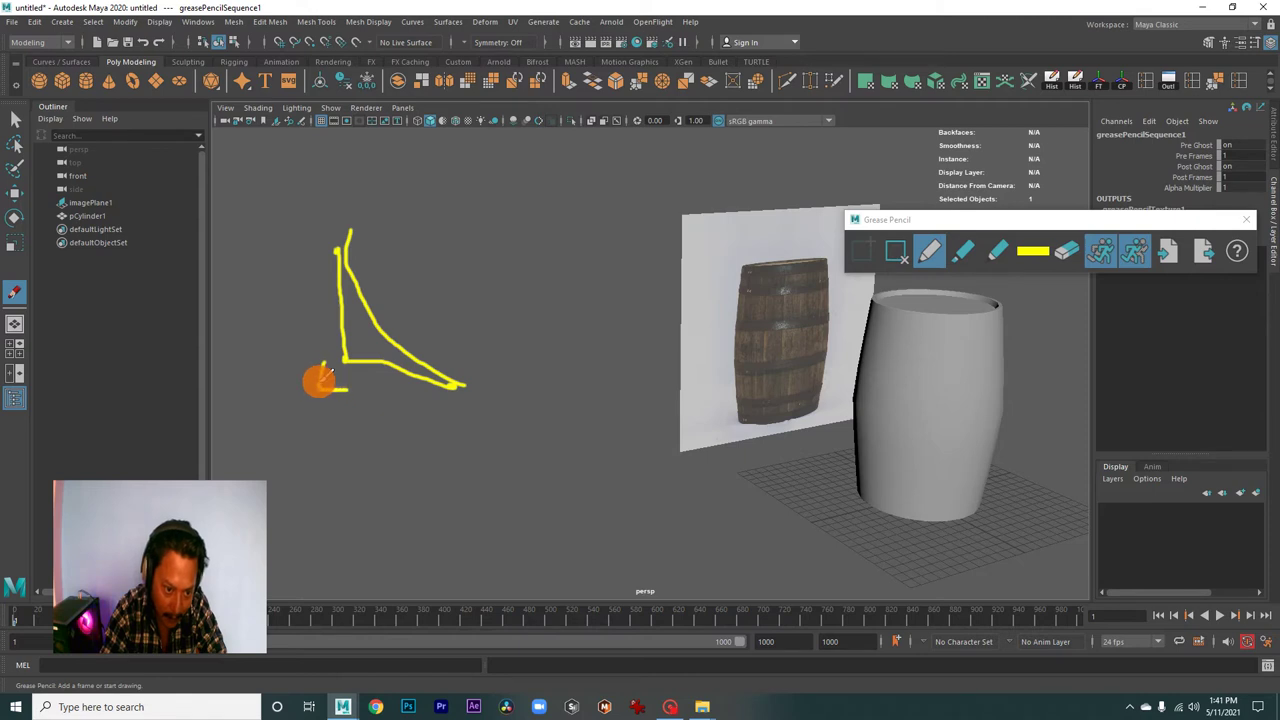
left_click_drag(325, 364, 348, 395)
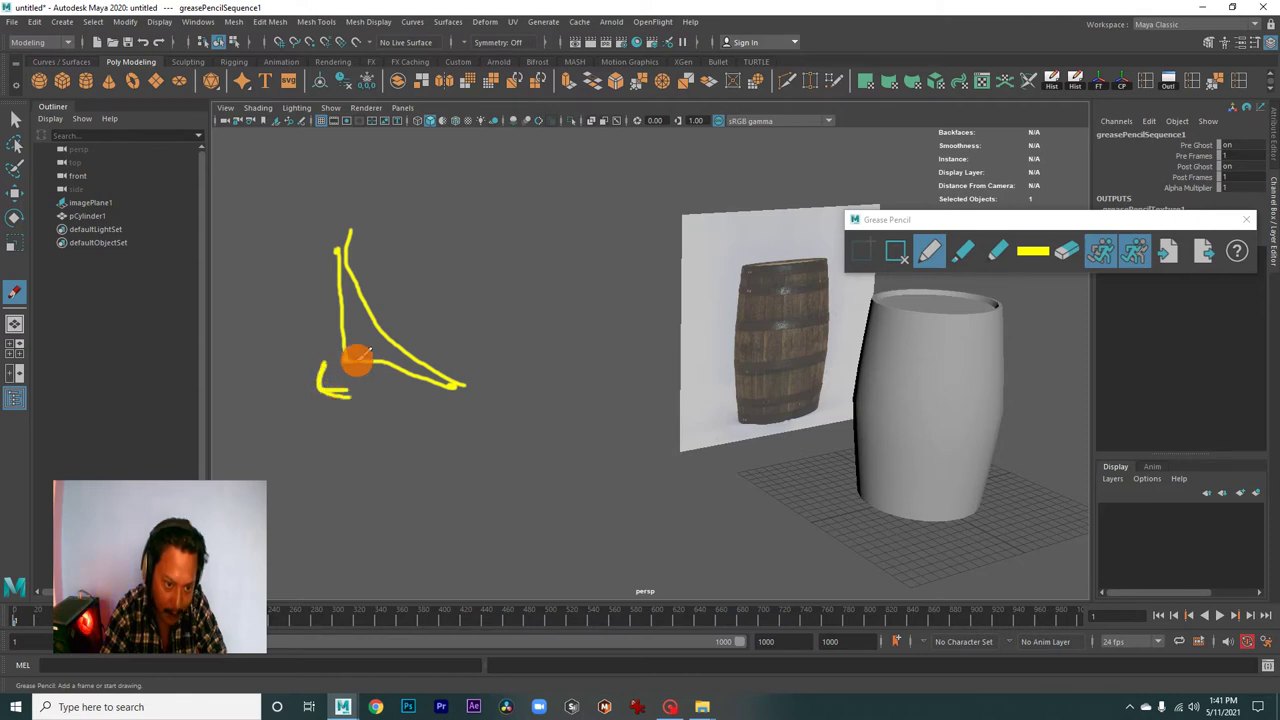
left_click(1032, 252)
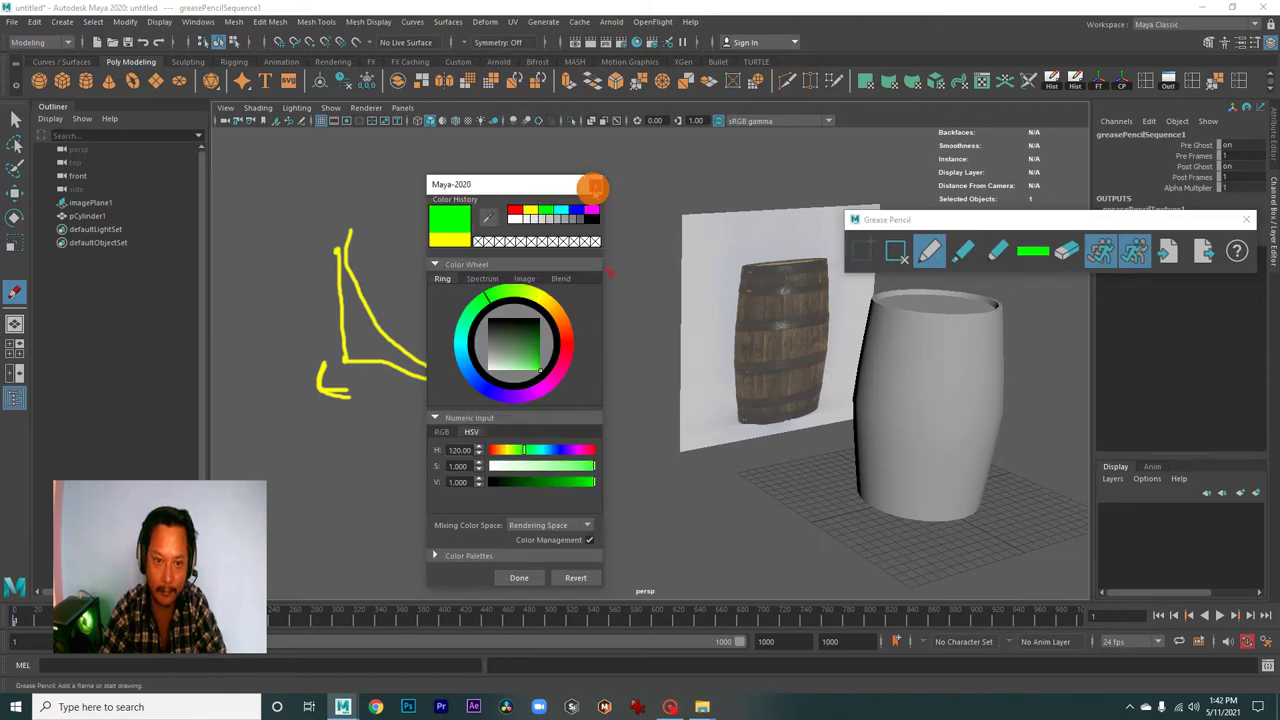
left_click(594, 185)
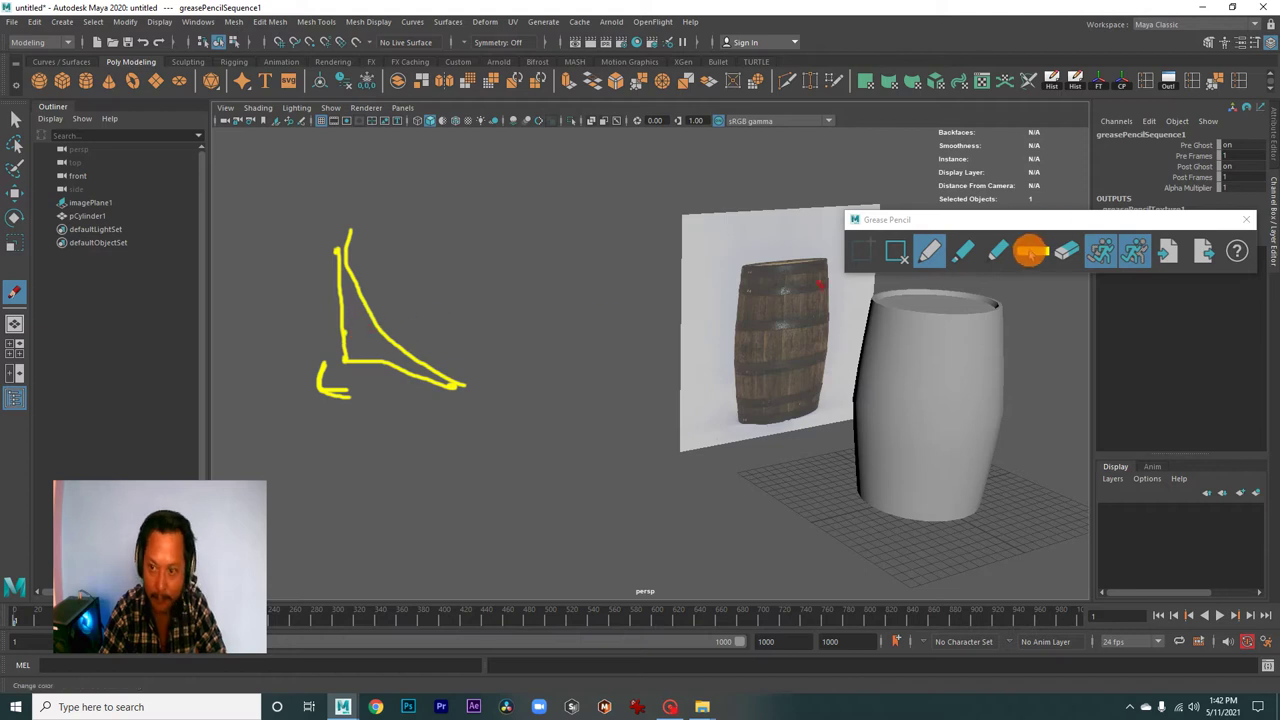
left_click(1030, 250)
left_click(1012, 214)
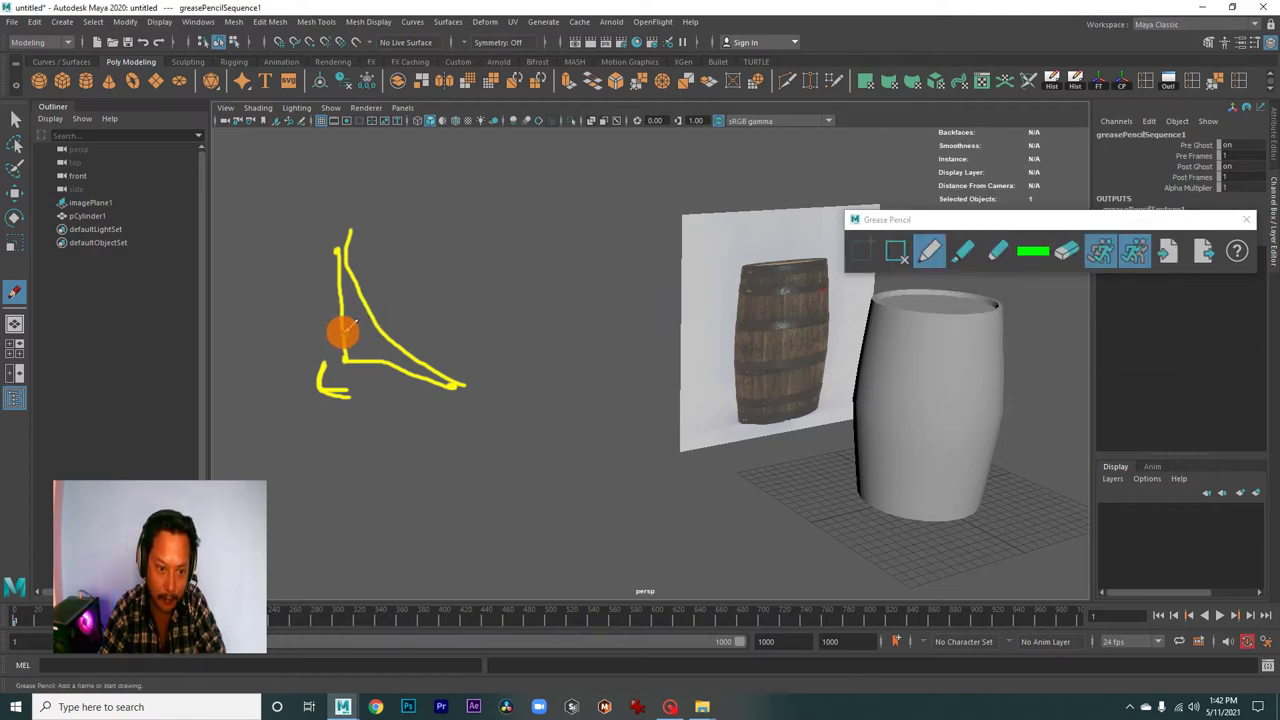
left_click(345, 333)
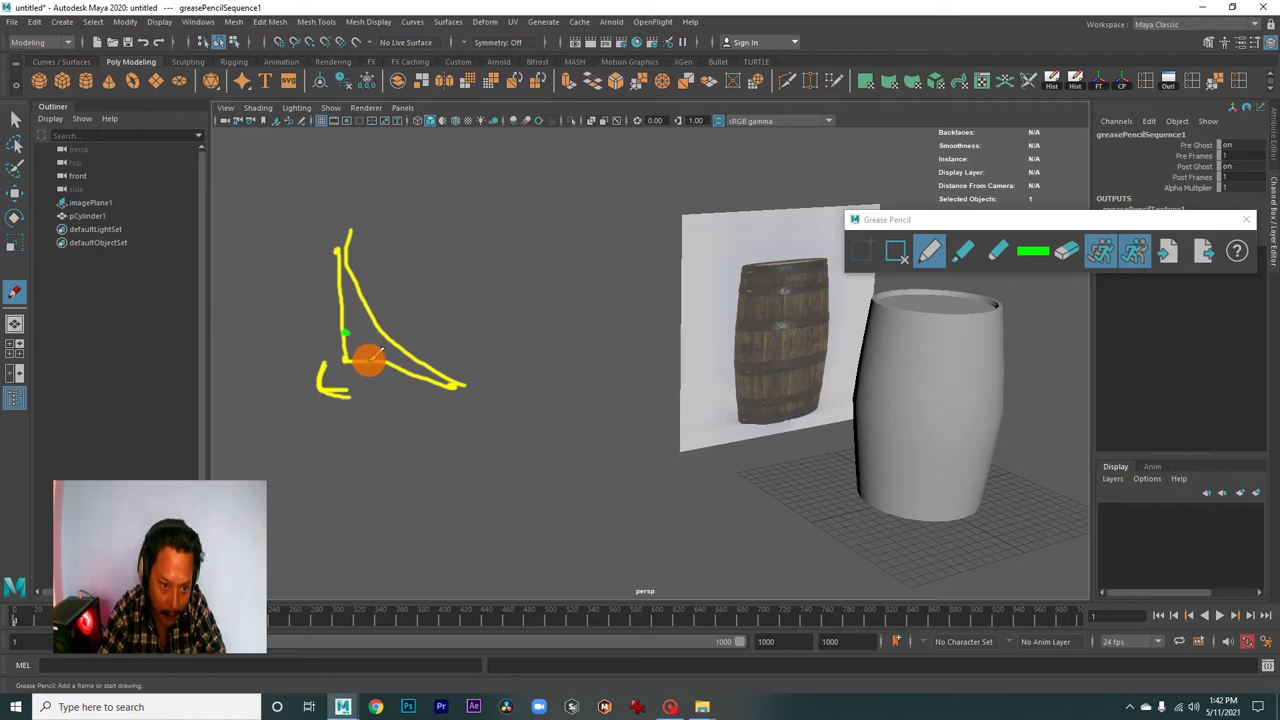
left_click(370, 361)
left_click(929, 251)
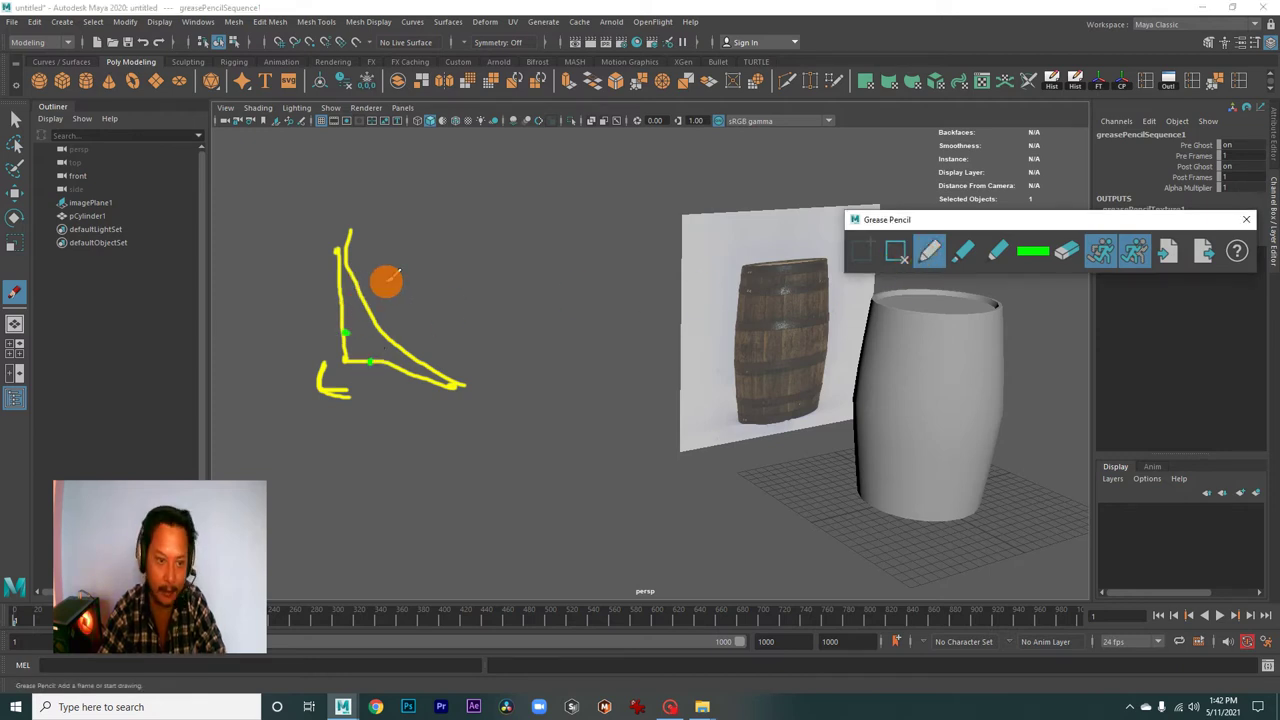
left_click_drag(340, 250, 345, 320)
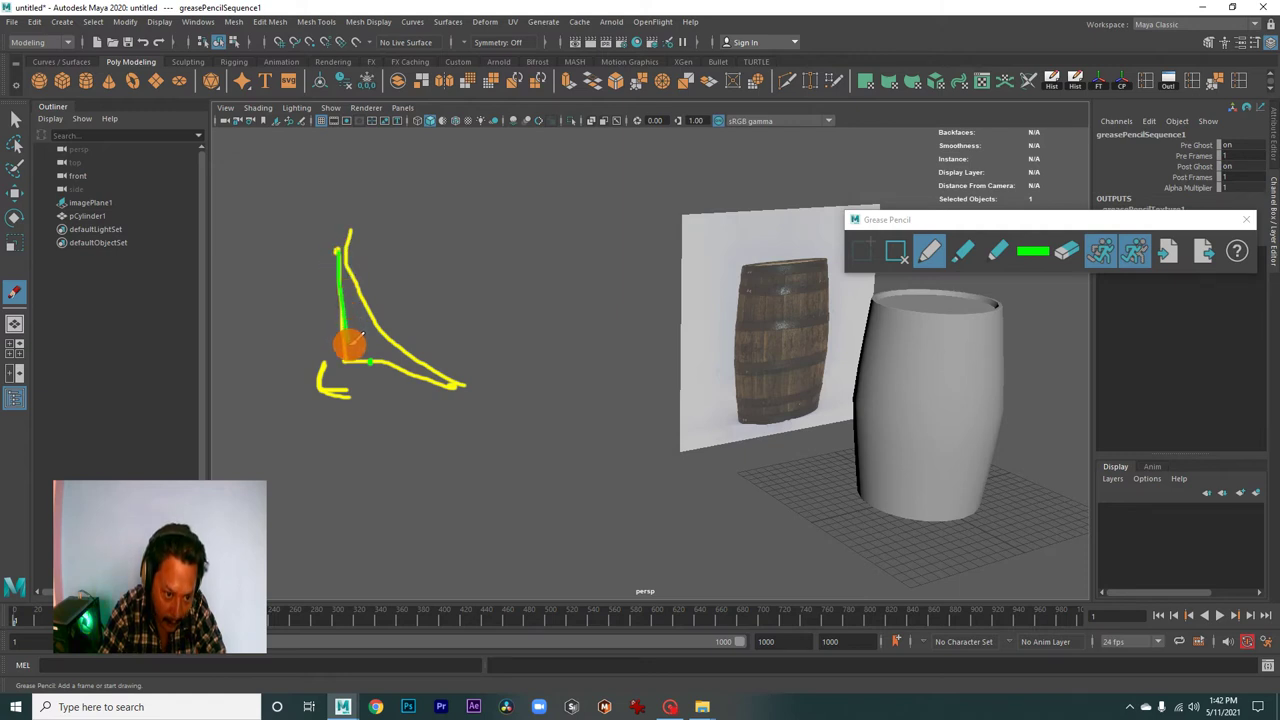
left_click_drag(369, 360, 444, 381)
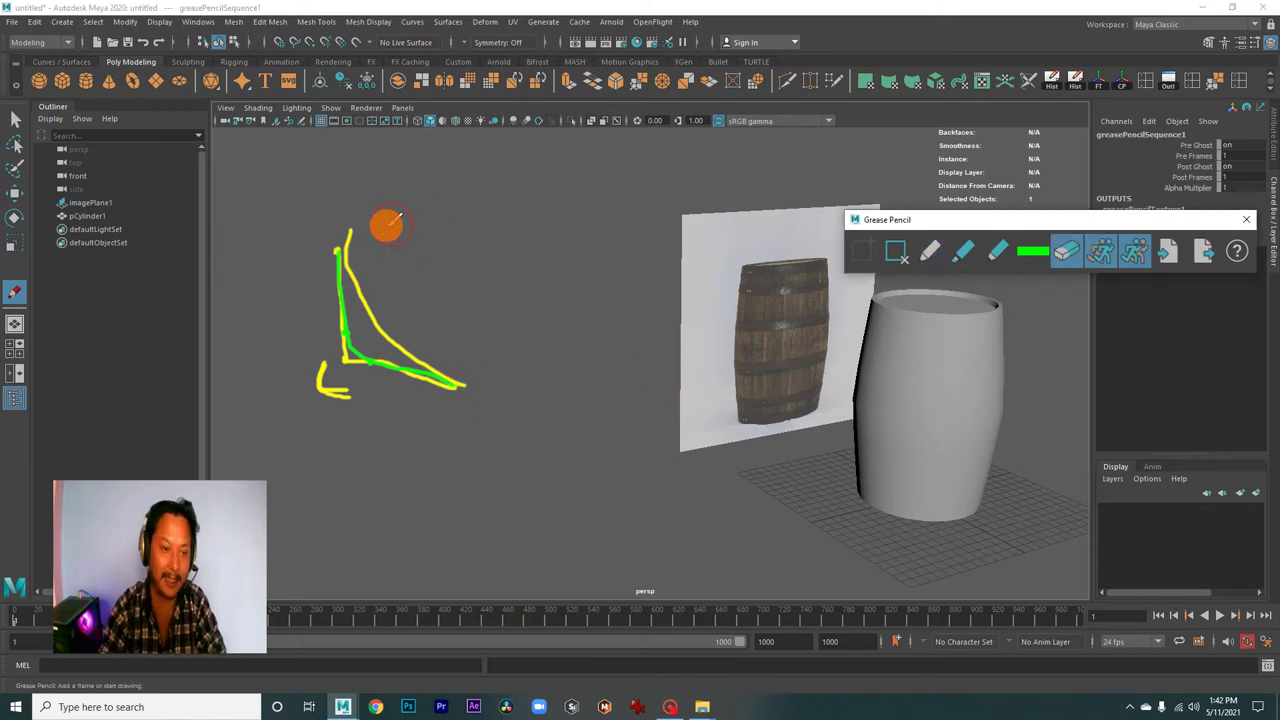
left_click_drag(353, 203, 391, 263)
left_click_drag(651, 391, 651, 405)
left_click_drag(651, 405, 685, 412)
left_click(686, 410)
left_click_drag(768, 417, 666, 431)
left_click_drag(666, 431, 783, 415)
left_click_drag(783, 415, 663, 371)
left_click_drag(663, 371, 735, 438)
left_click_drag(735, 438, 643, 240)
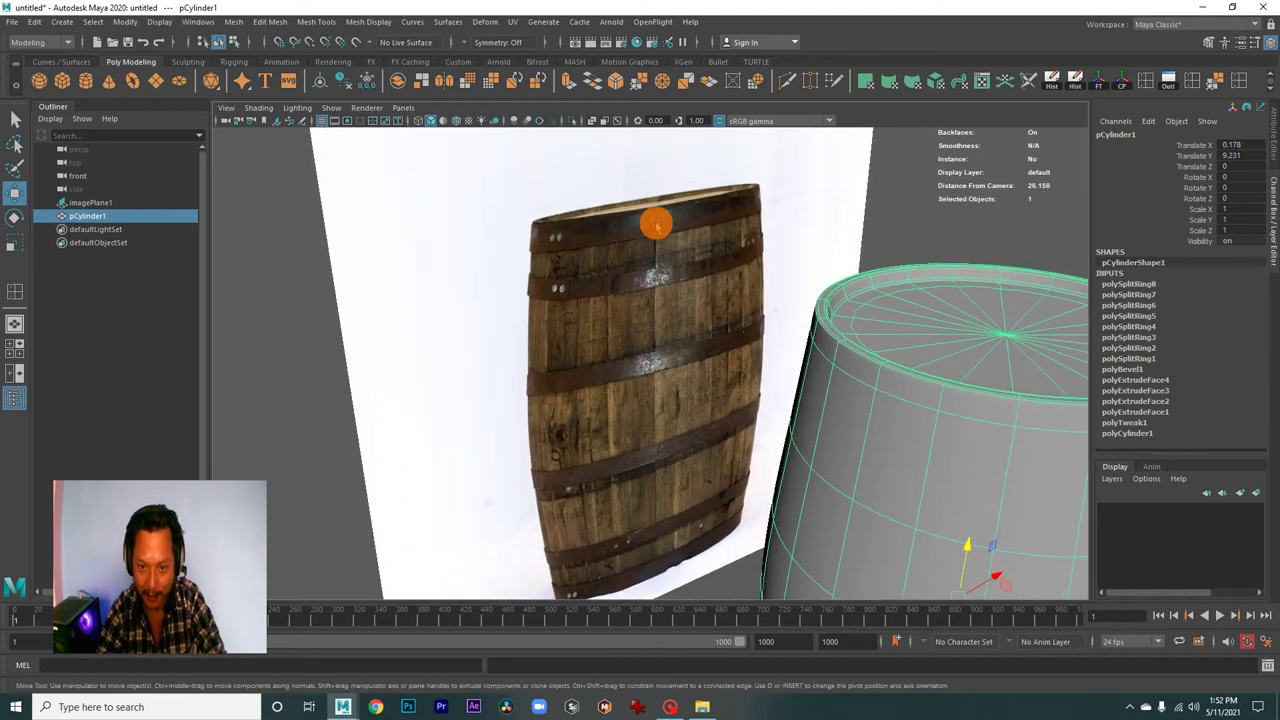
left_click_drag(669, 416, 646, 357)
left_click_drag(646, 357, 634, 366)
left_click_drag(634, 366, 648, 370)
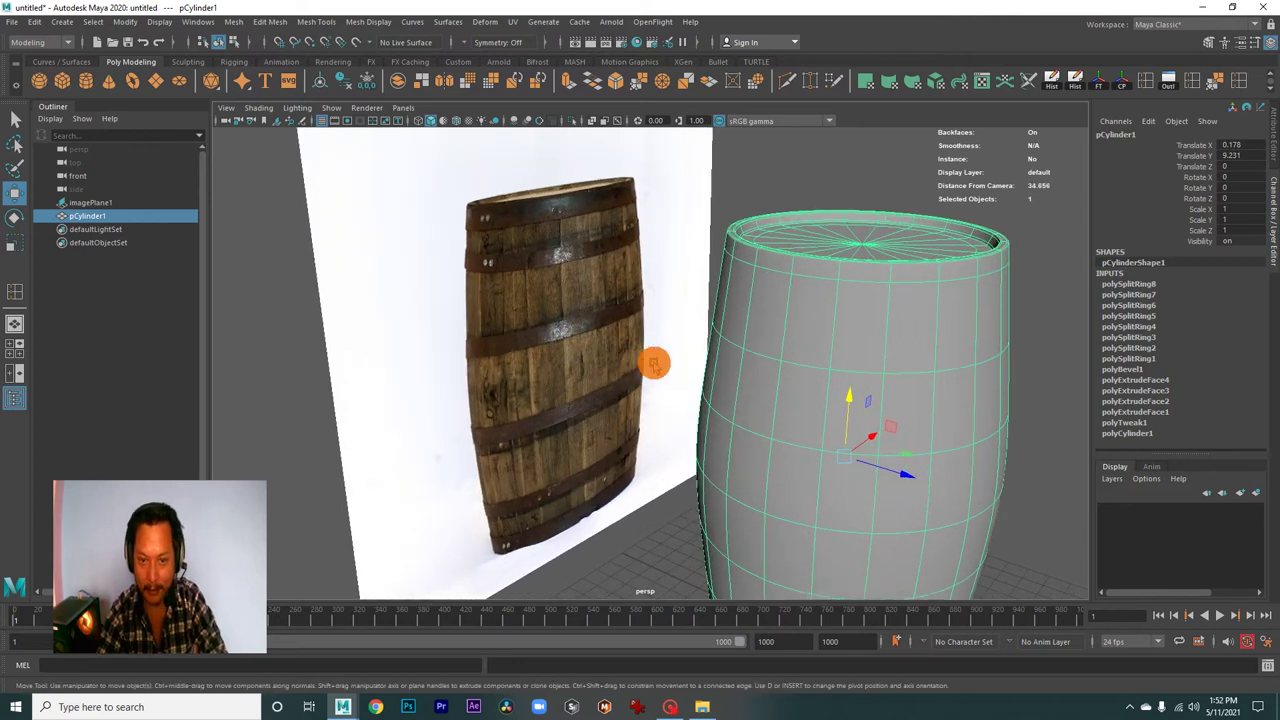
left_click_drag(714, 400, 637, 367)
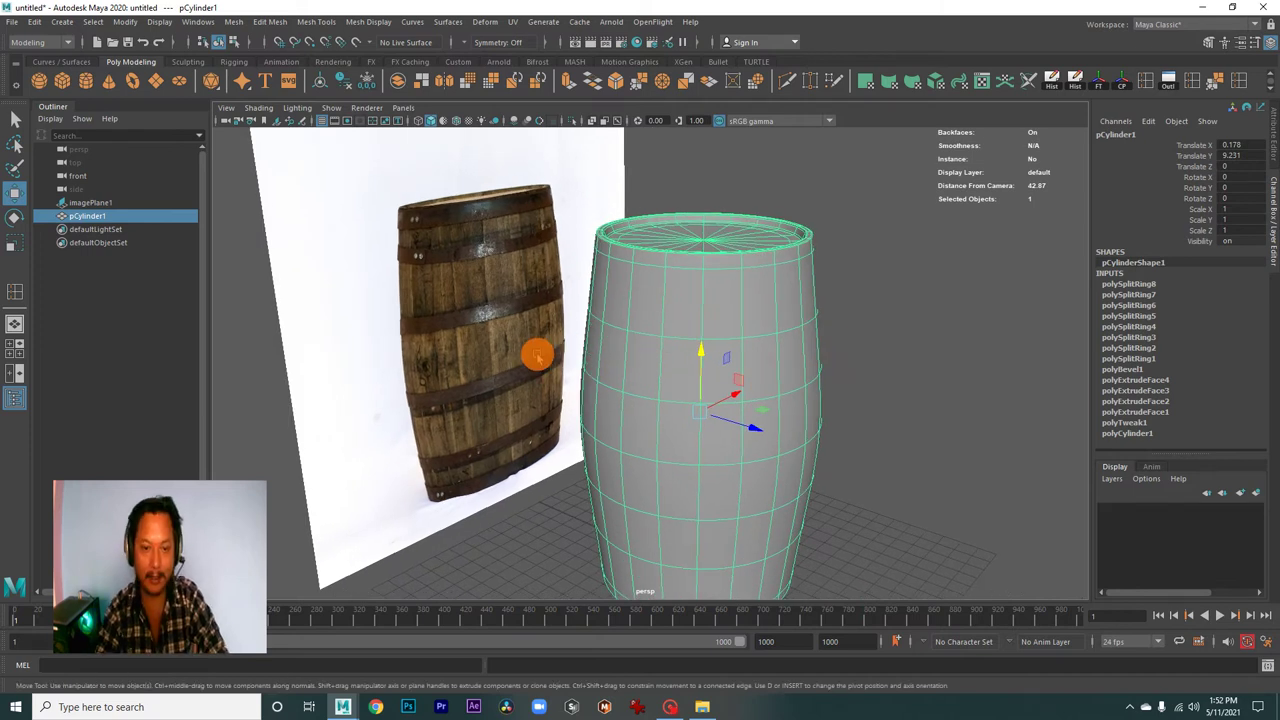
left_click_drag(571, 374, 567, 380)
left_click_drag(567, 380, 666, 383)
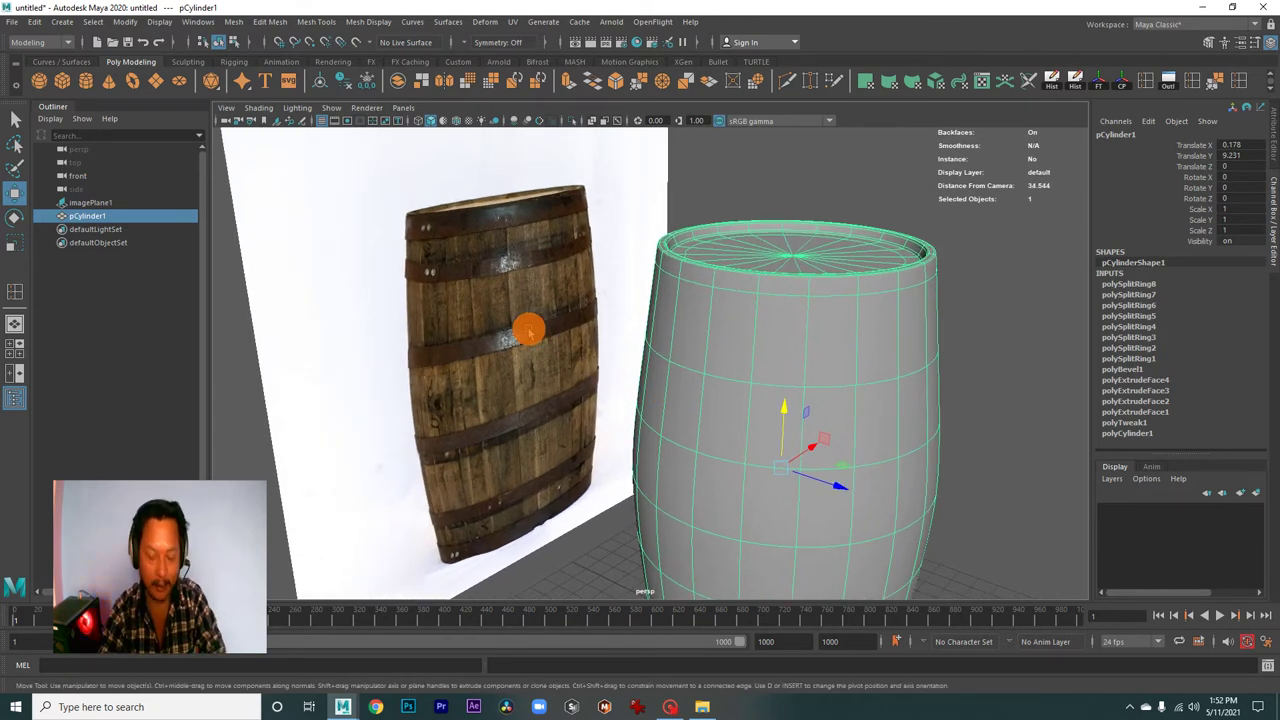
left_click_drag(528, 330, 509, 320)
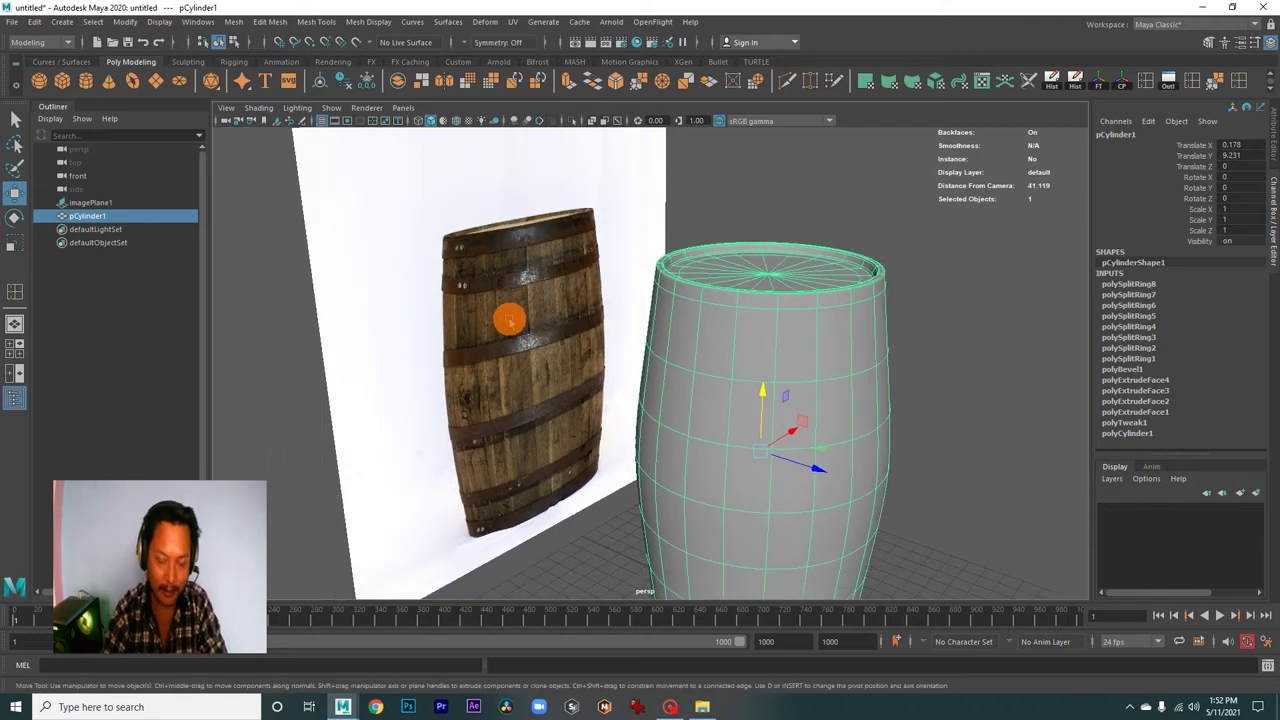
left_click(908, 337)
left_click(776, 347)
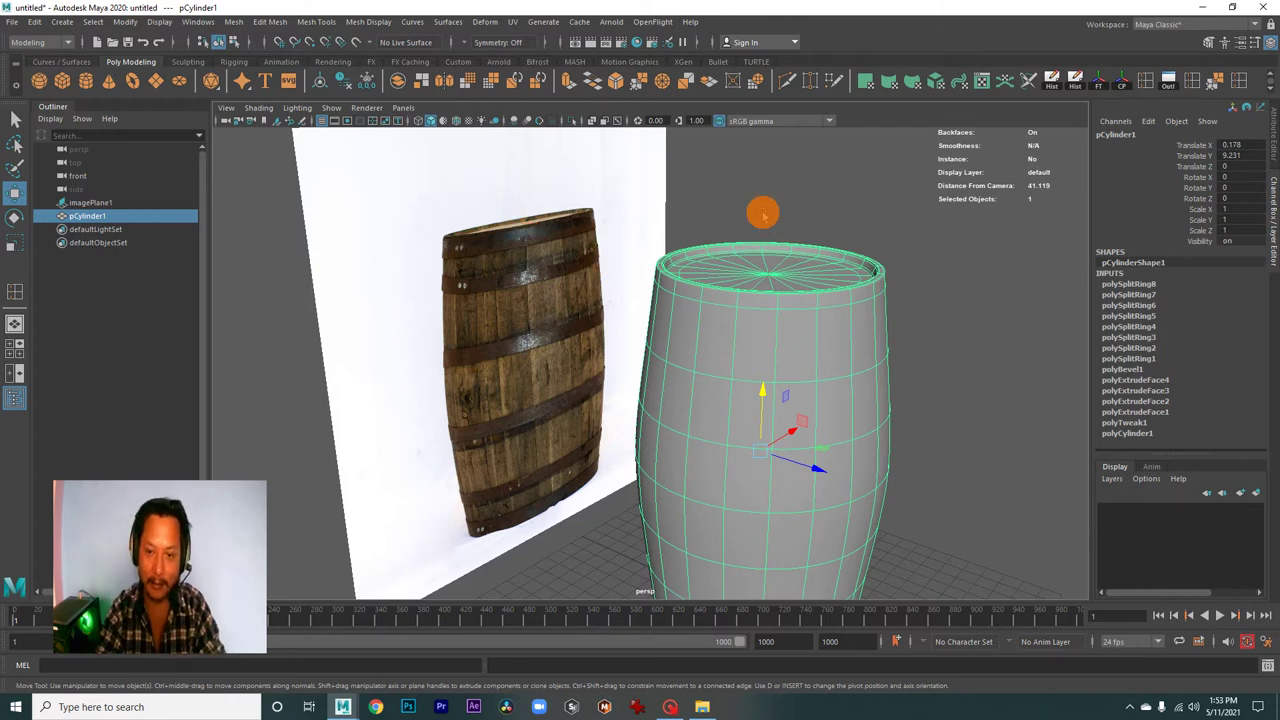
left_click_drag(826, 354, 760, 348)
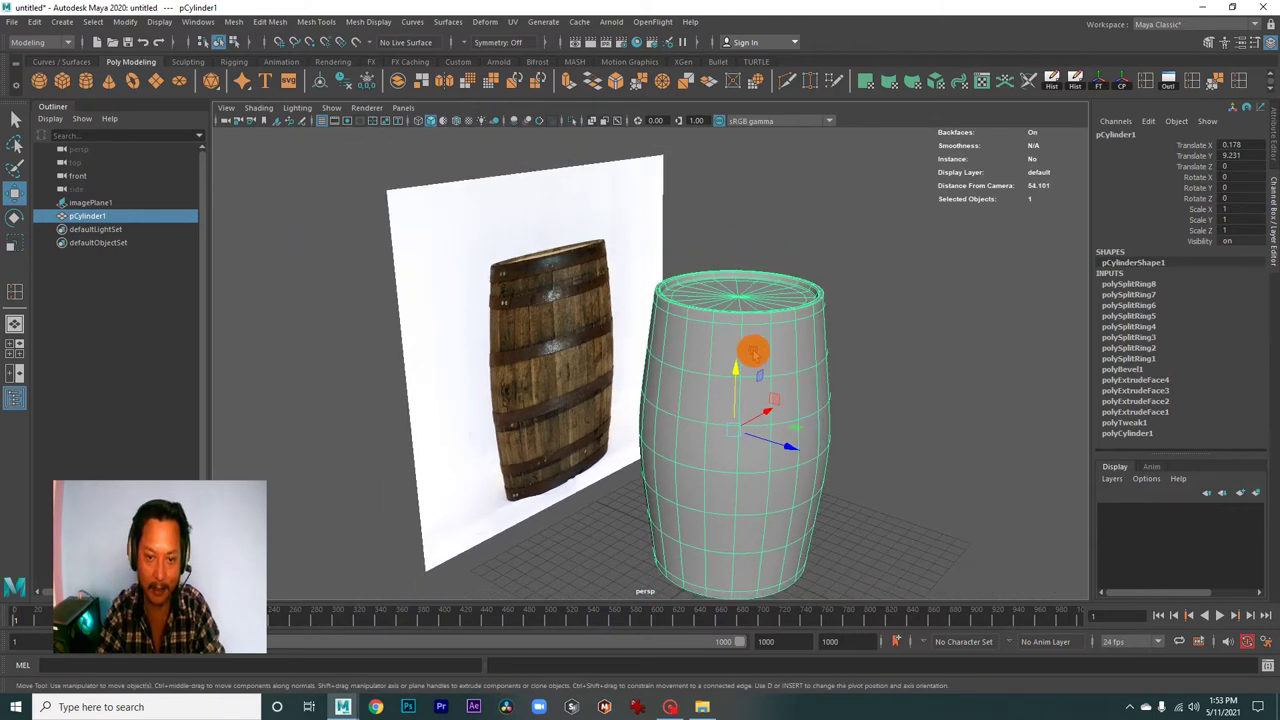
left_click_drag(753, 352, 695, 367)
scroll("up", 3)
scroll("up", 3)
scroll("up", 3)
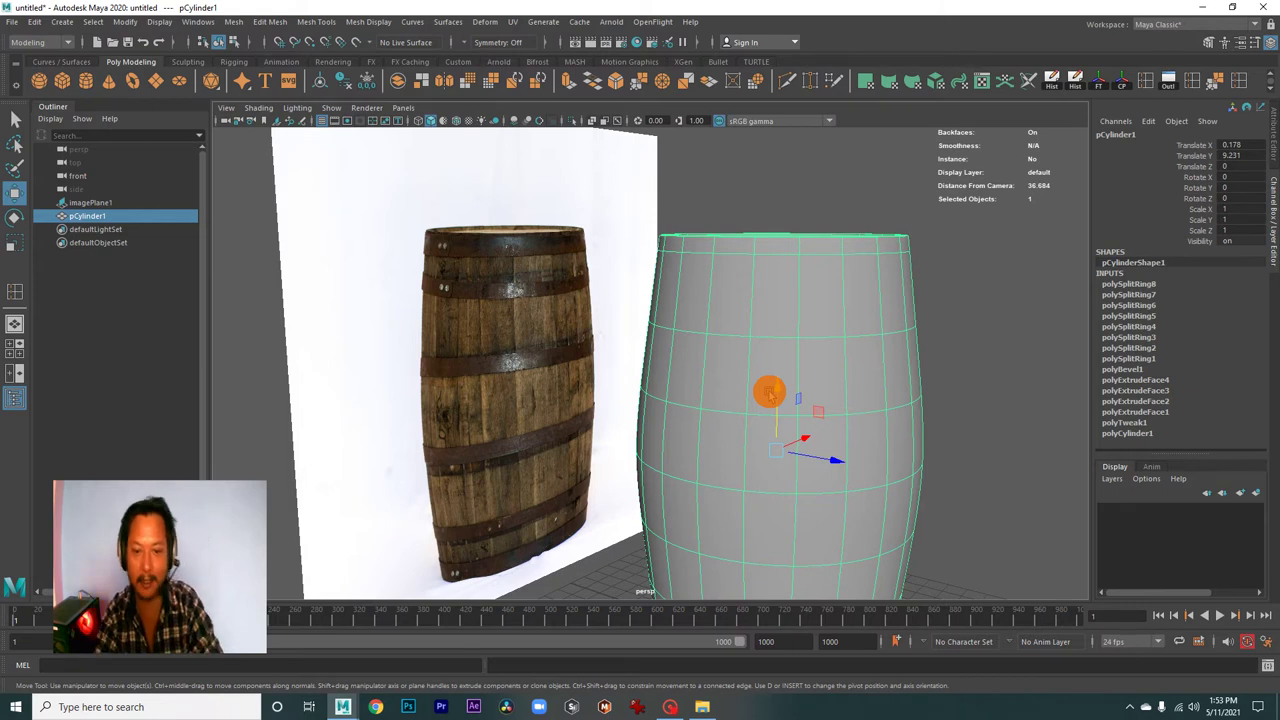
left_click(761, 185)
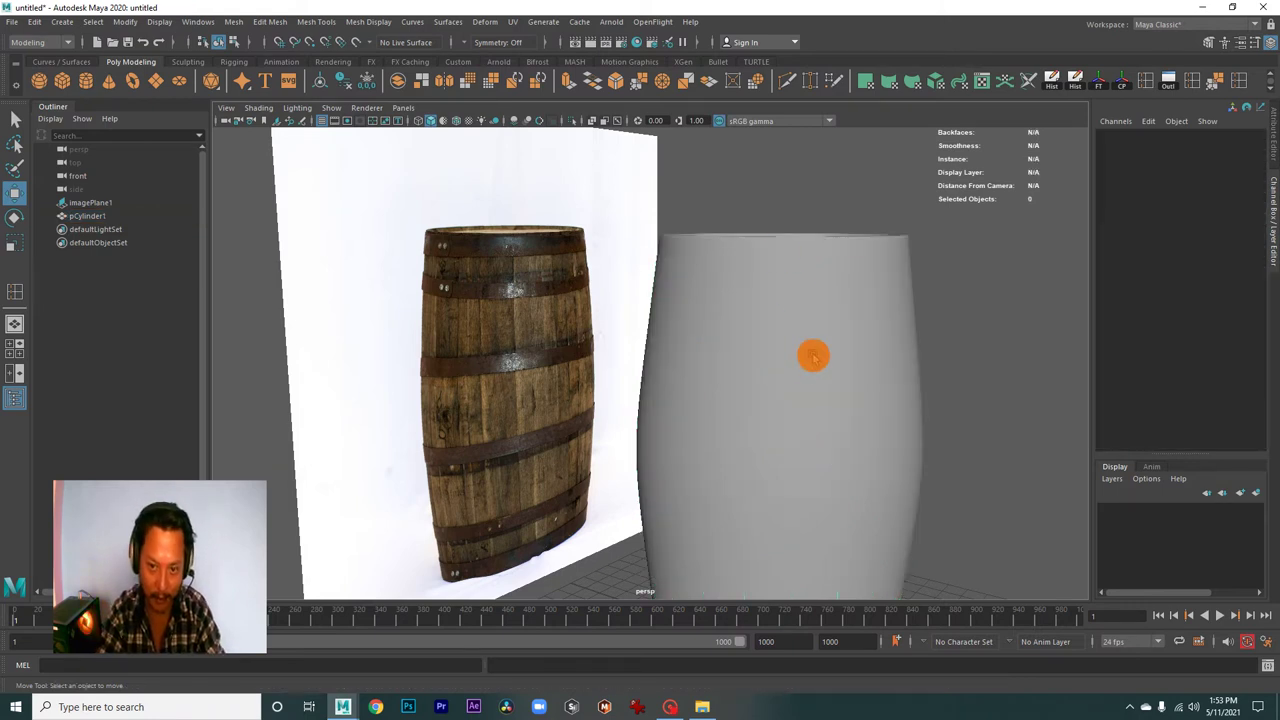
left_click(866, 404)
left_click_drag(866, 404, 528, 385)
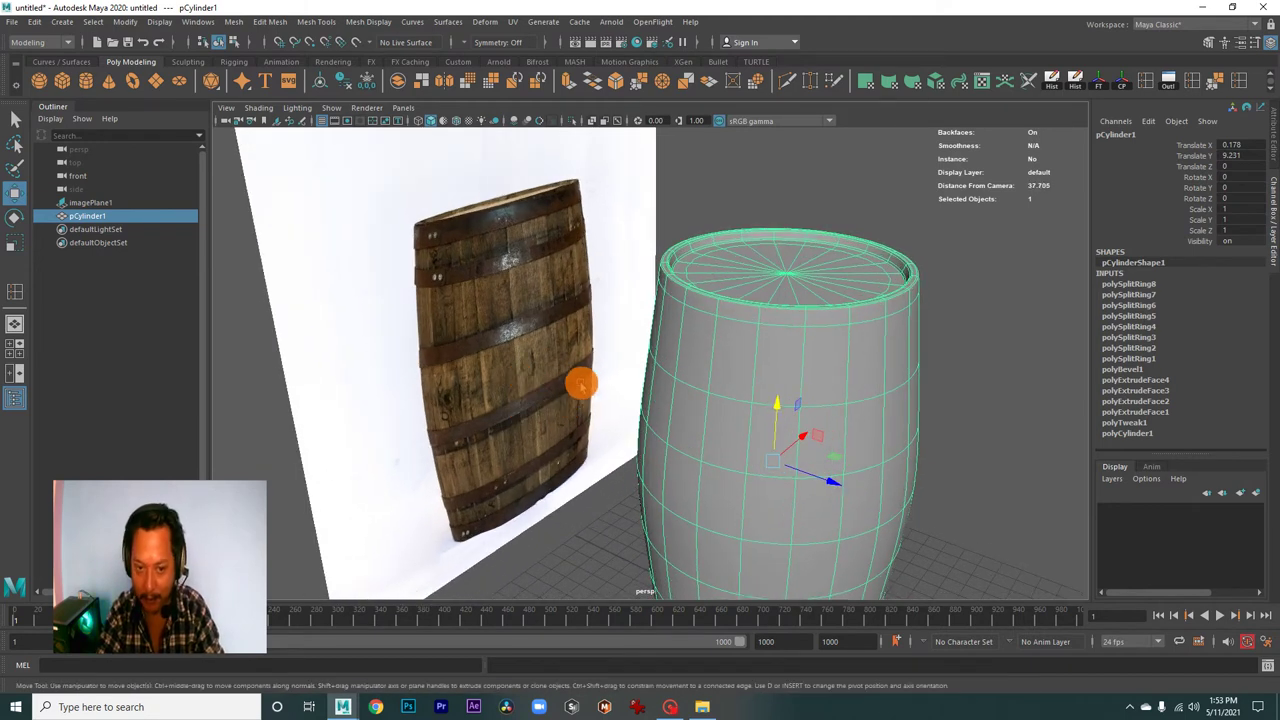
left_click_drag(830, 378, 757, 372)
left_click_drag(737, 414, 837, 423)
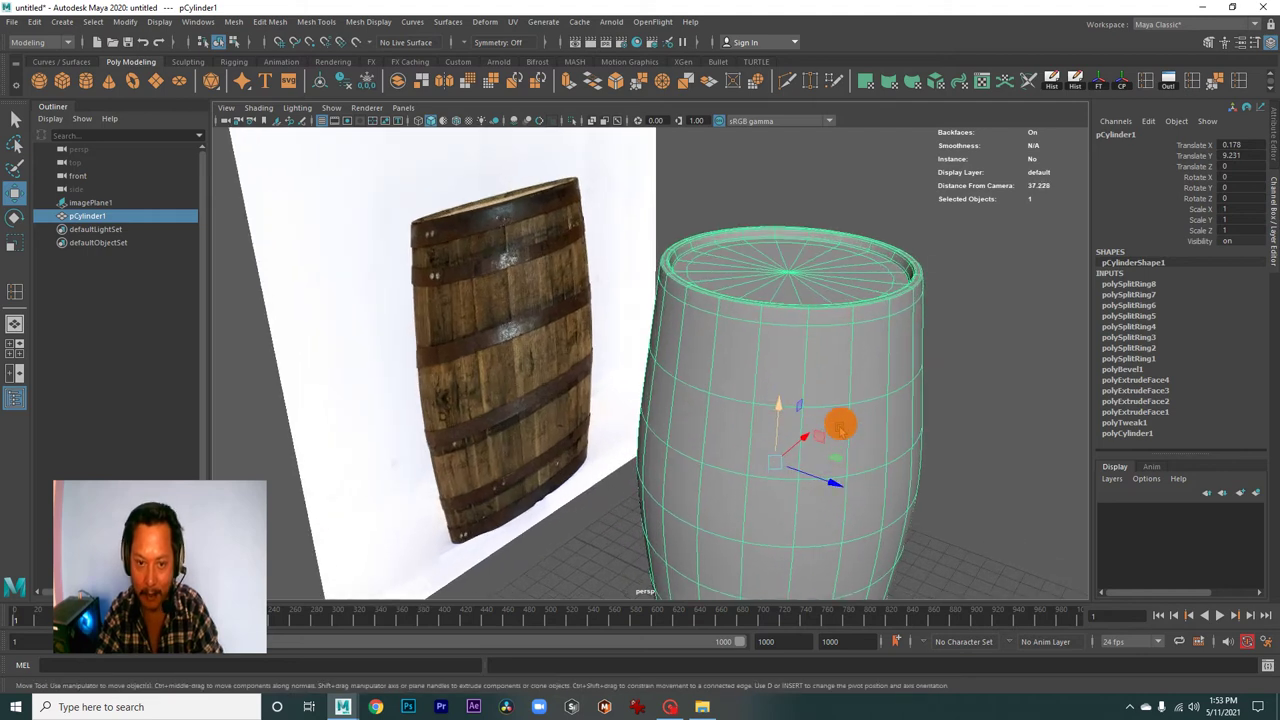
left_click_drag(522, 220, 600, 317)
left_click_drag(600, 317, 563, 314)
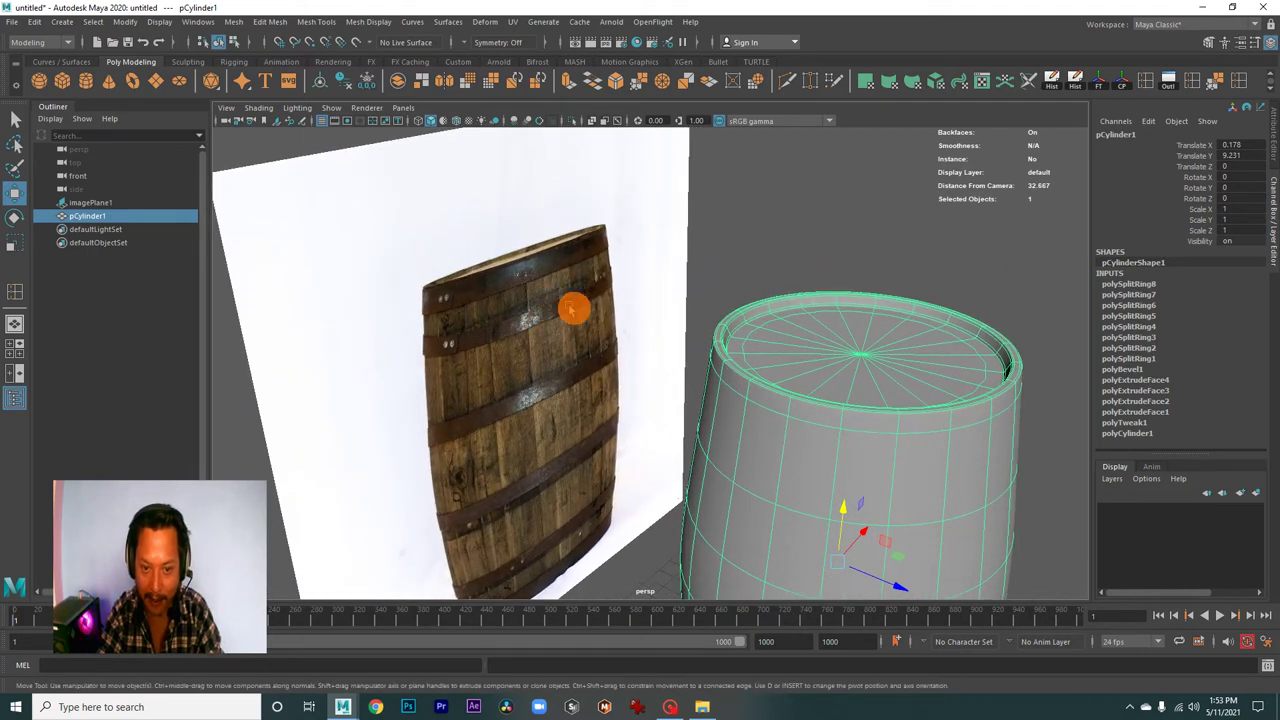
left_click_drag(897, 459, 723, 420)
left_click_drag(749, 429, 851, 386)
left_click(857, 343)
left_click(729, 357)
left_click_drag(655, 371, 629, 366)
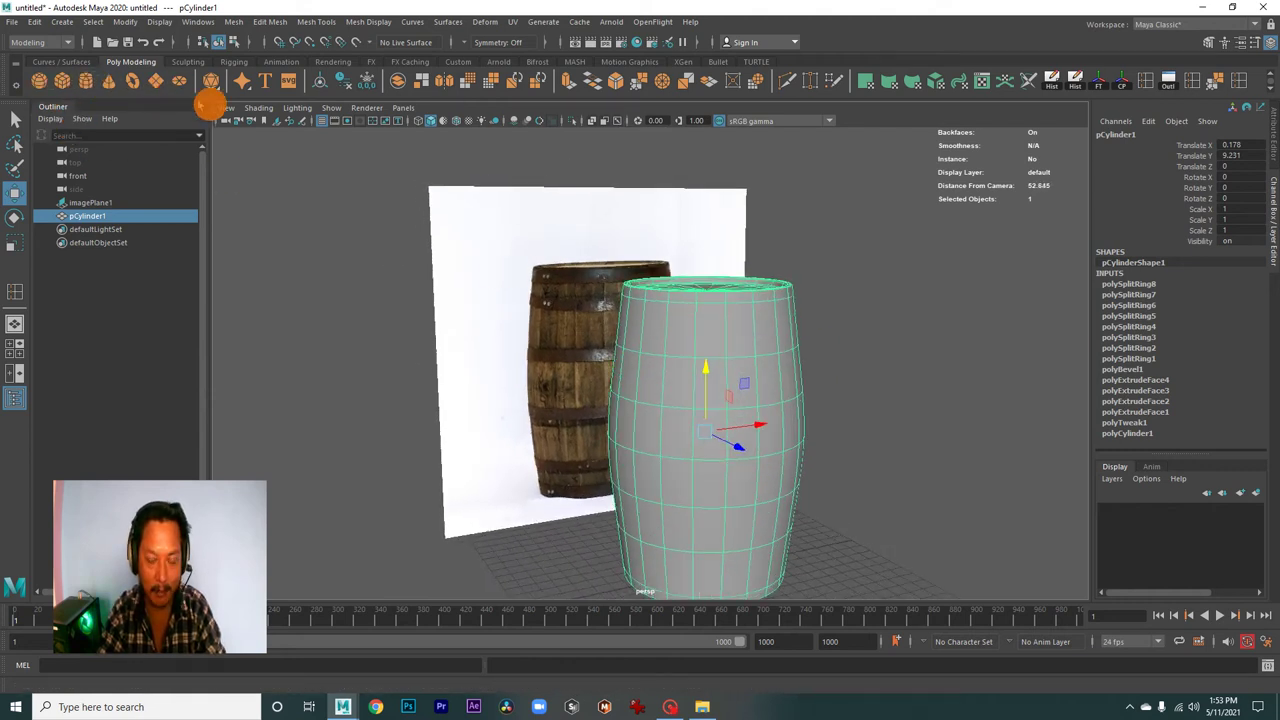
- Create a polygon pipe primitive above the barrel
left_click(62, 21)
mouse_move(102, 69)
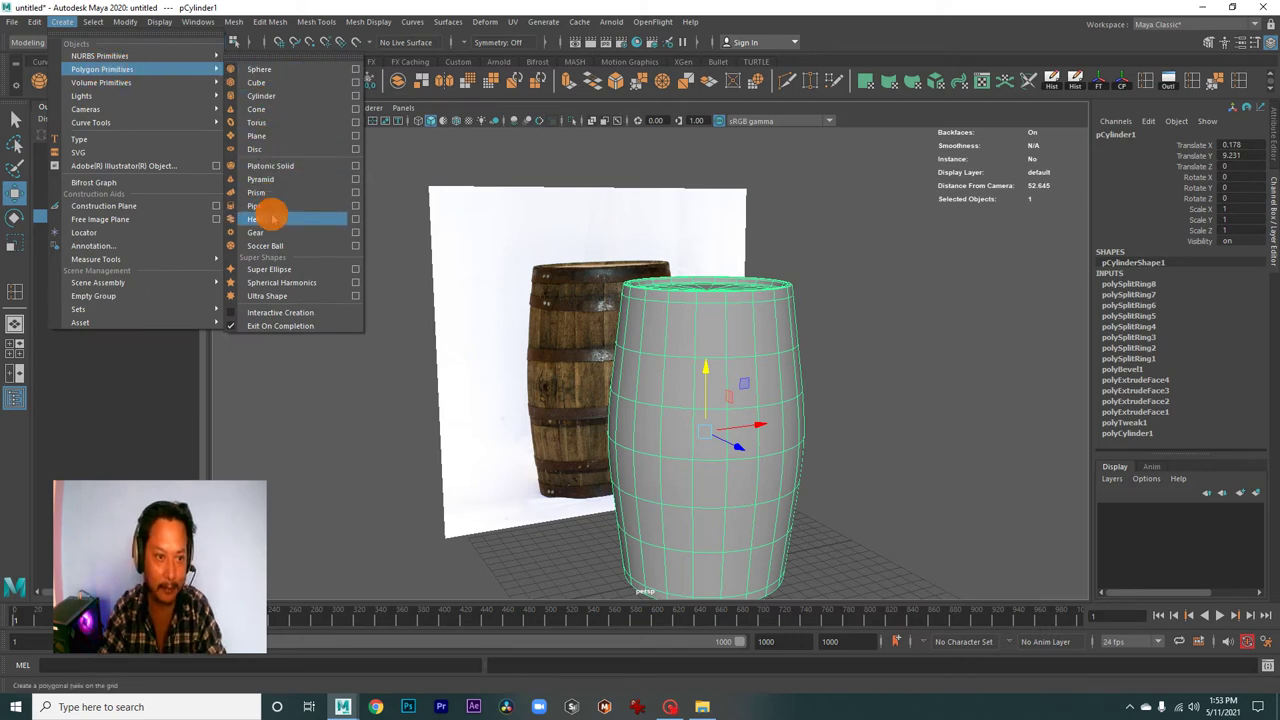
left_click(271, 207)
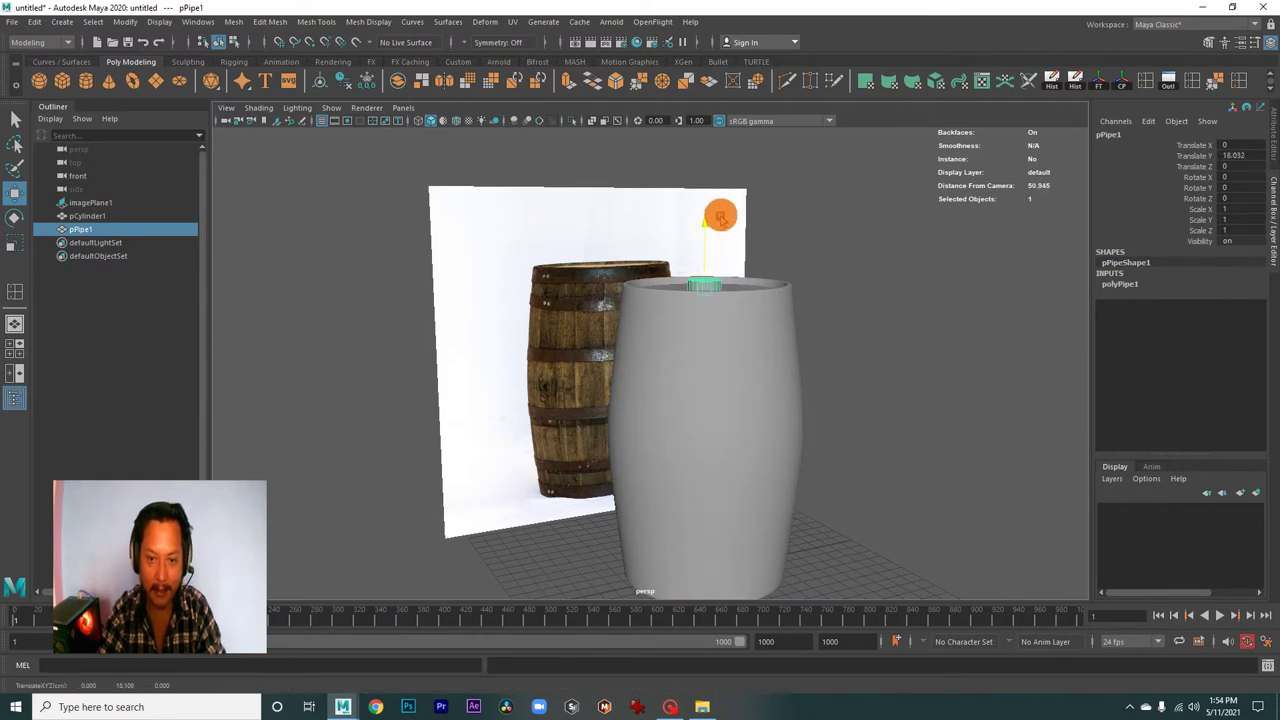
left_click_drag(762, 310, 700, 371)
left_click_drag(700, 371, 997, 463)
left_click_drag(997, 463, 689, 409)
left_click_drag(689, 409, 777, 451)
left_click_drag(777, 451, 611, 396)
left_click_drag(565, 284, 690, 438)
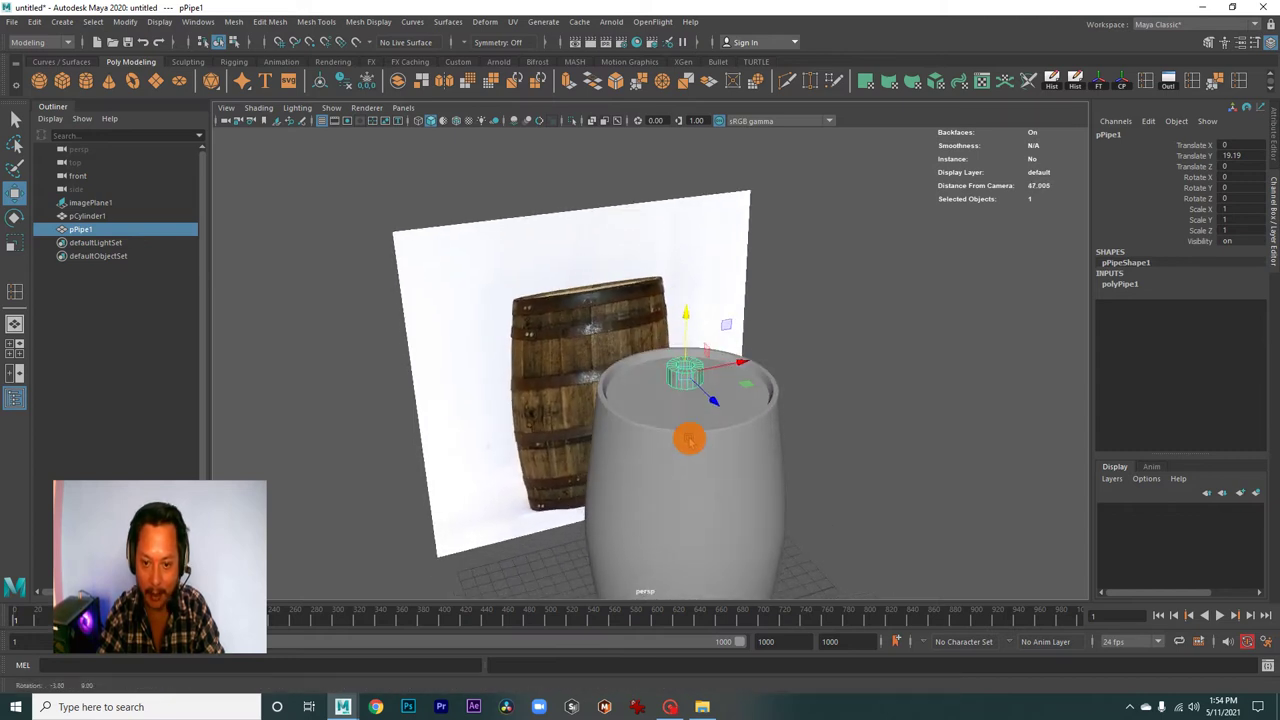
left_click_drag(690, 438, 866, 452)
- Set polyPipe1's Radius to 5.5 to match the barrel rim
left_click(1127, 285)
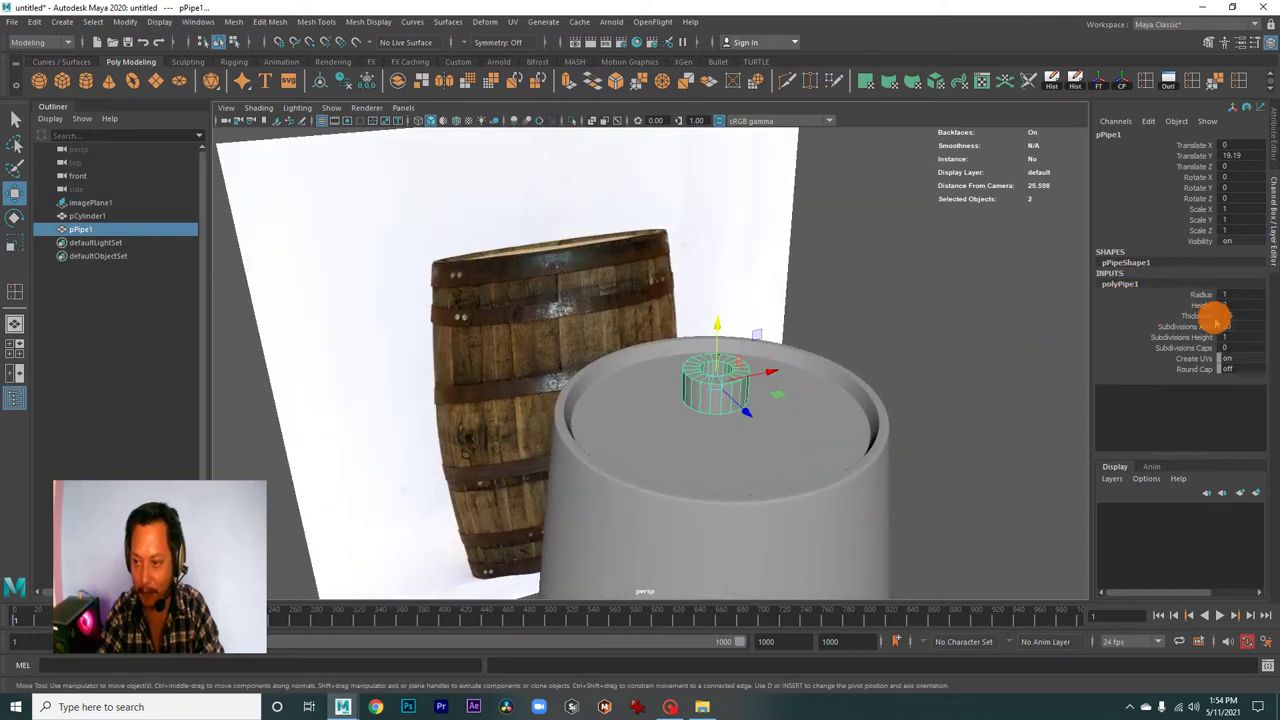
left_click(1203, 294)
left_click_drag(849, 414, 878, 423)
left_click_drag(877, 423, 794, 406)
- Switch to four views in wireframe and frame the barrel top in the front view
key("space")
key("space")
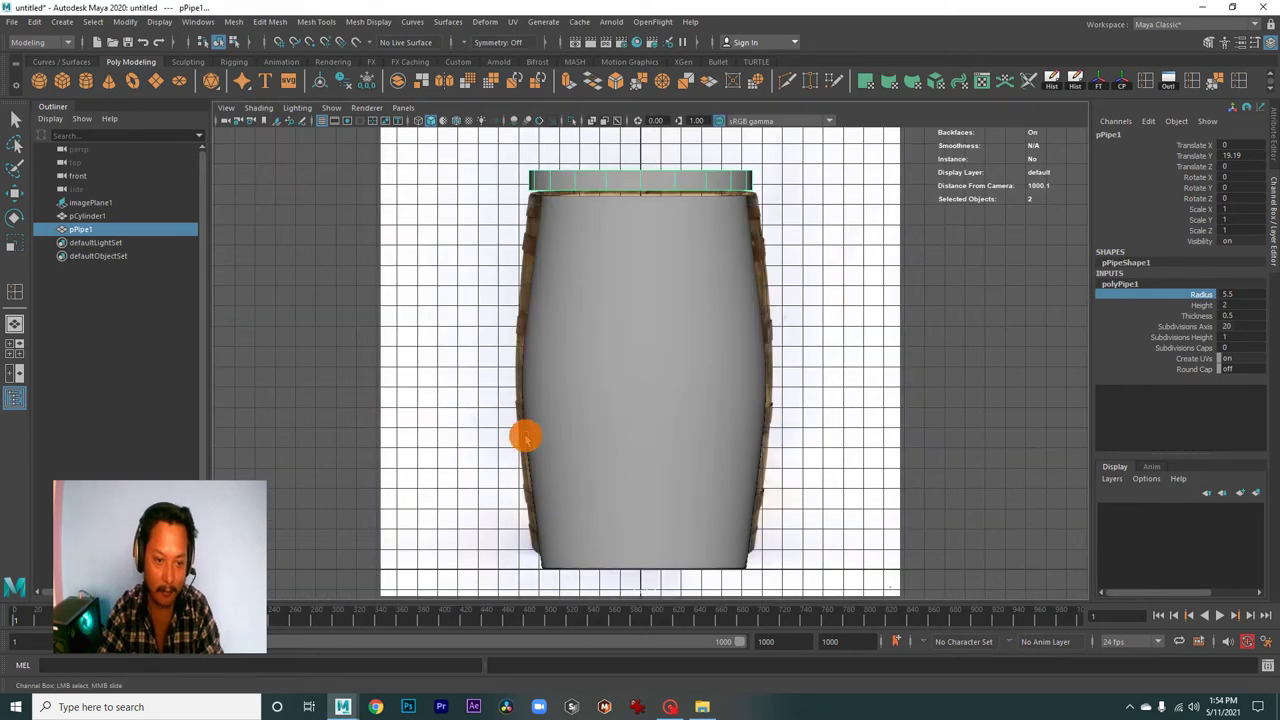
scroll("up", 3)
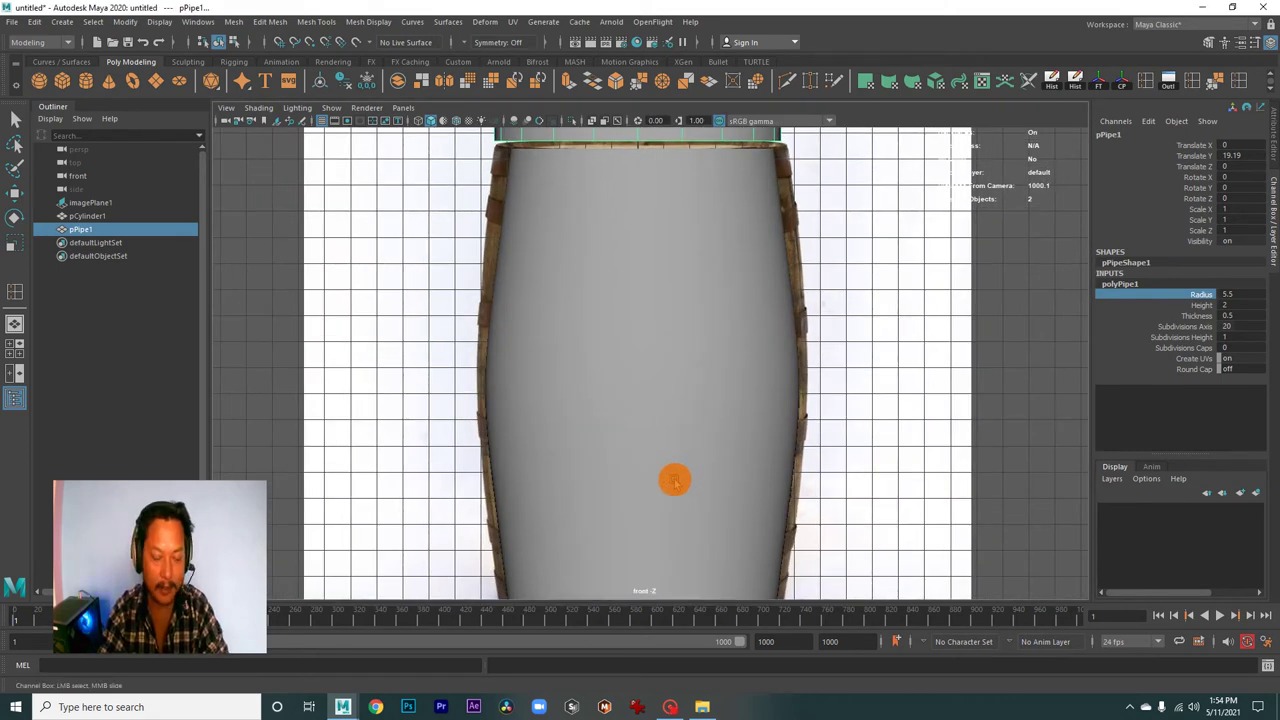
key("4")
scroll("down", 3)
left_click_drag(657, 357, 614, 411)
scroll("up", 3)
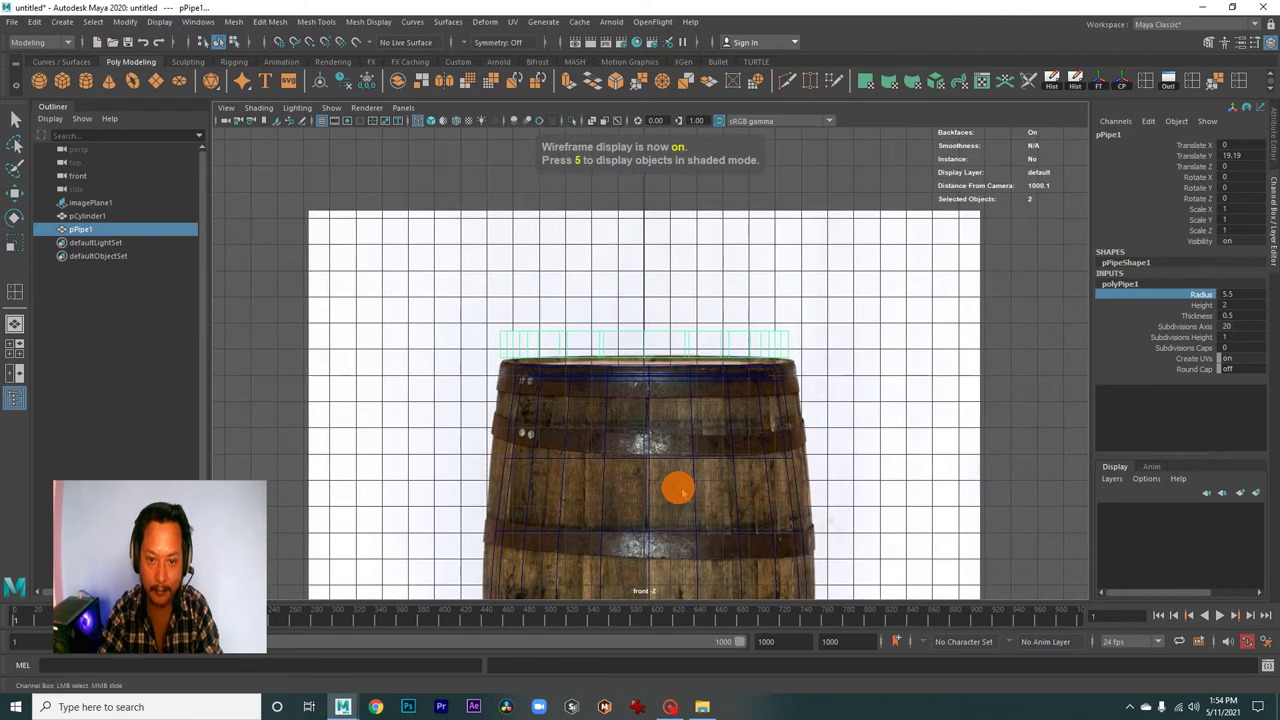
left_click_drag(677, 488, 917, 476)
- Move the pipe down to Translate Y 17.825 onto the reference's top hoop
key("w")
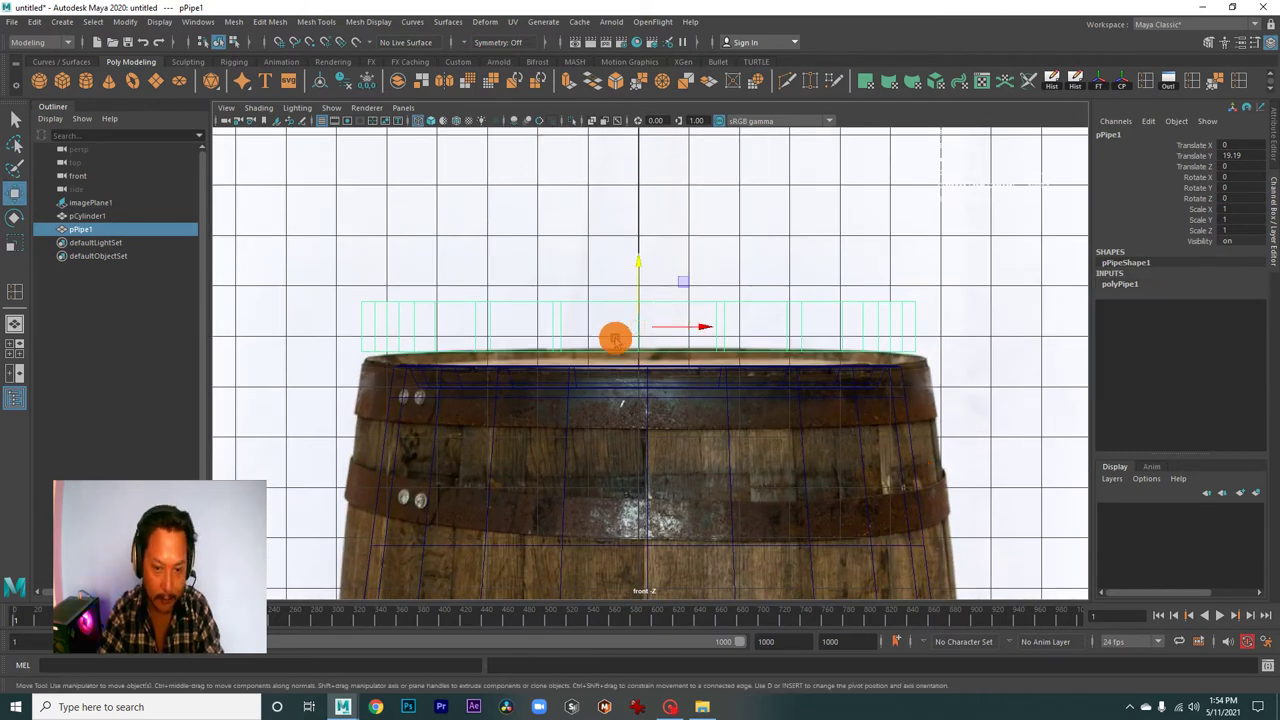
left_click_drag(614, 337, 643, 271)
left_click_drag(643, 271, 677, 344)
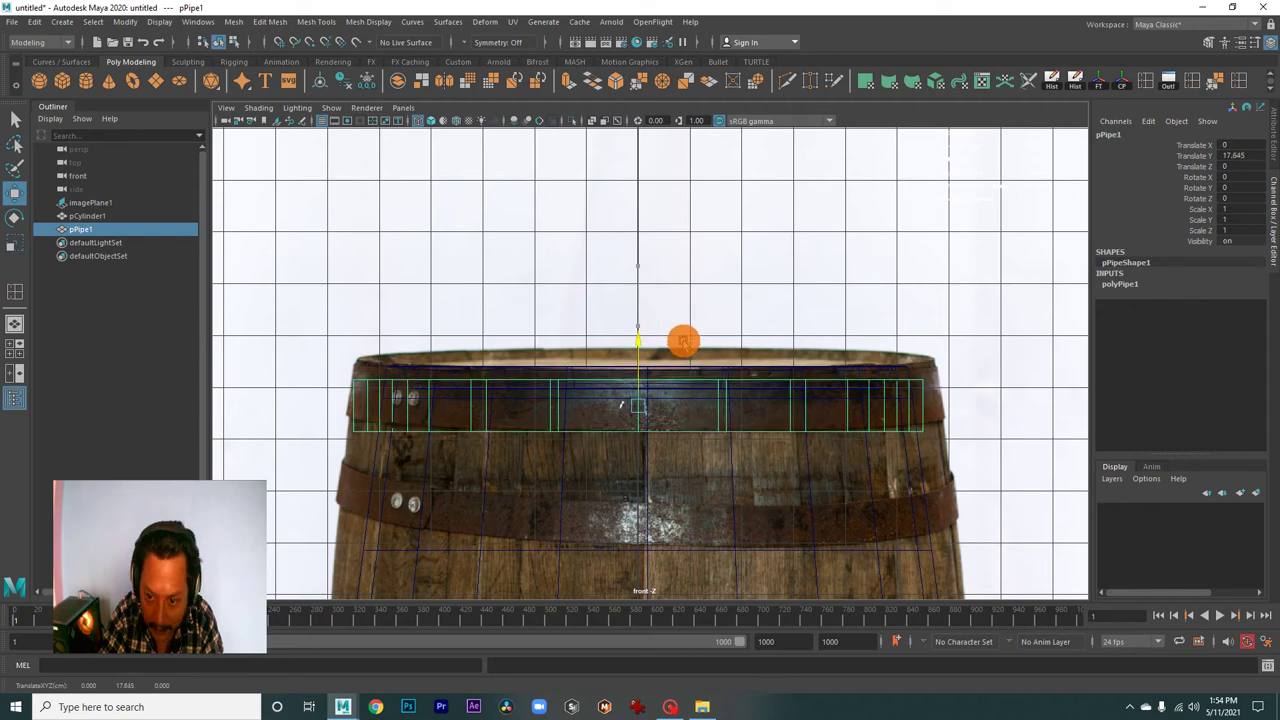
left_click_drag(690, 366, 680, 426)
left_click_drag(680, 426, 694, 377)
left_click_drag(694, 377, 651, 442)
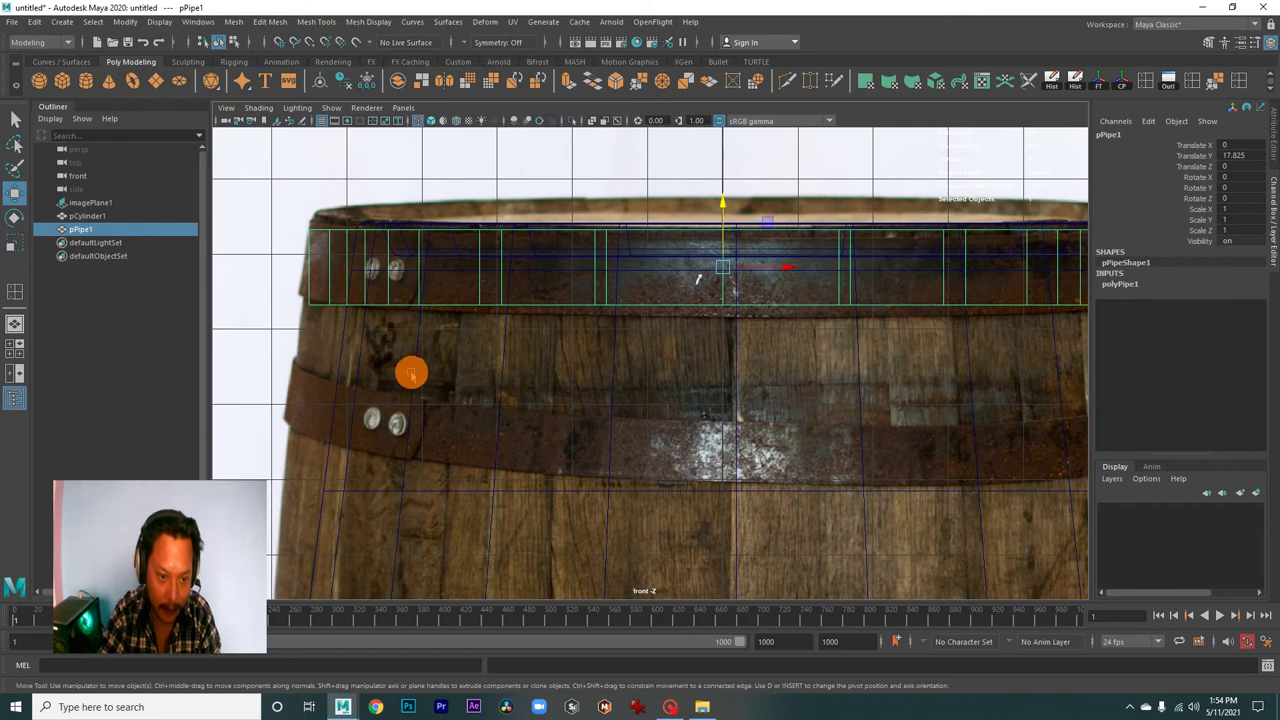
- Zoom to check the alignment against the barrel, then reselect the pipe ring
left_click(698, 279)
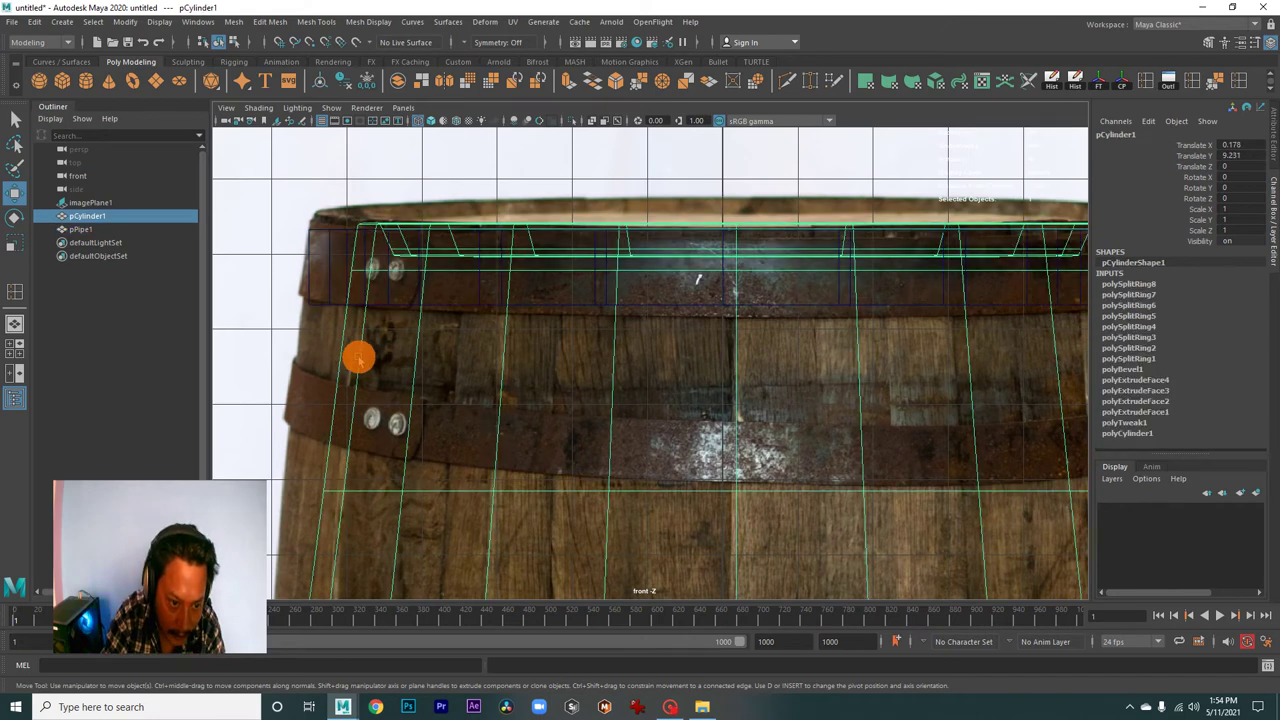
scroll("down", 3)
scroll("up", 3)
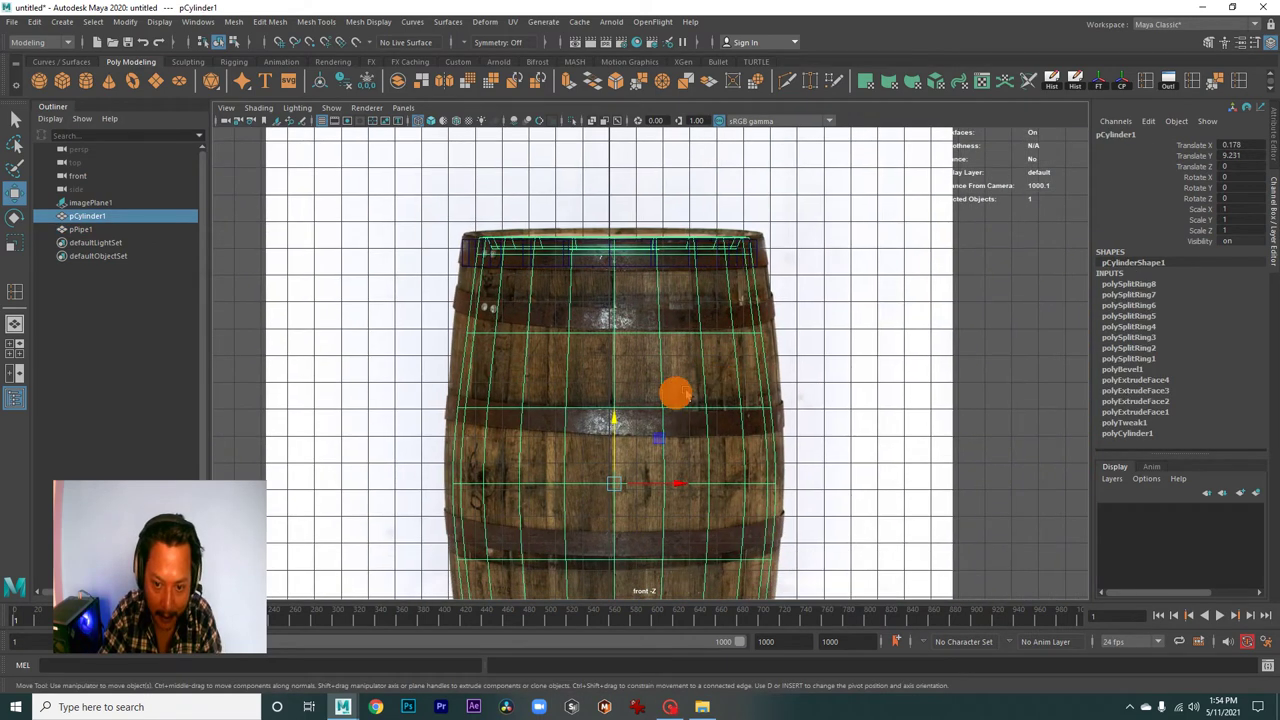
scroll("up", 3)
scroll("up", 3)
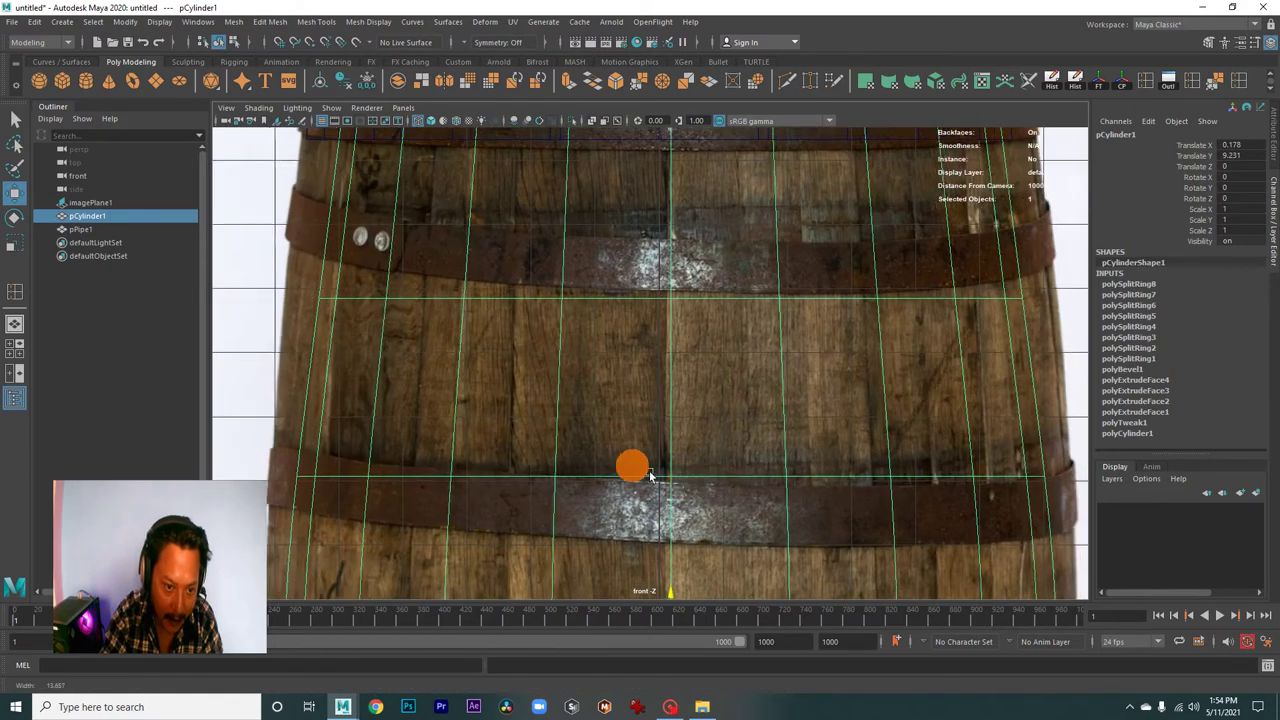
scroll("down", 3)
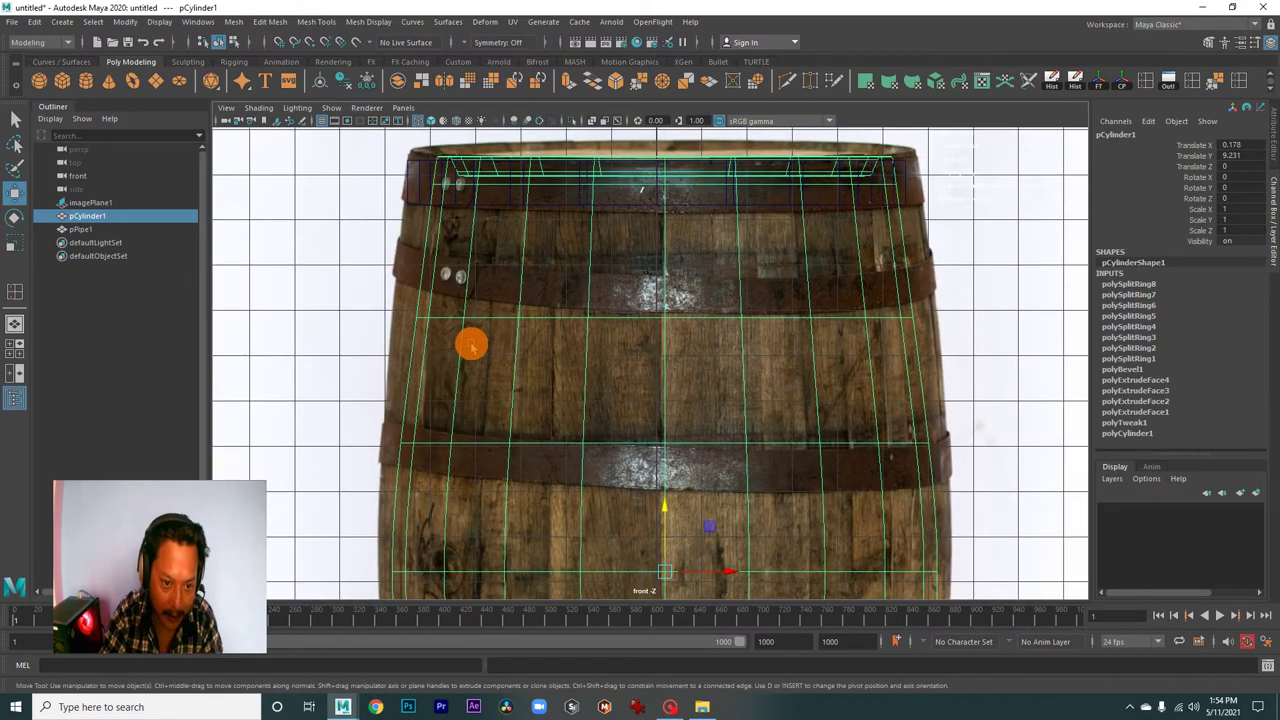
scroll("down", 3)
scroll("up", 3)
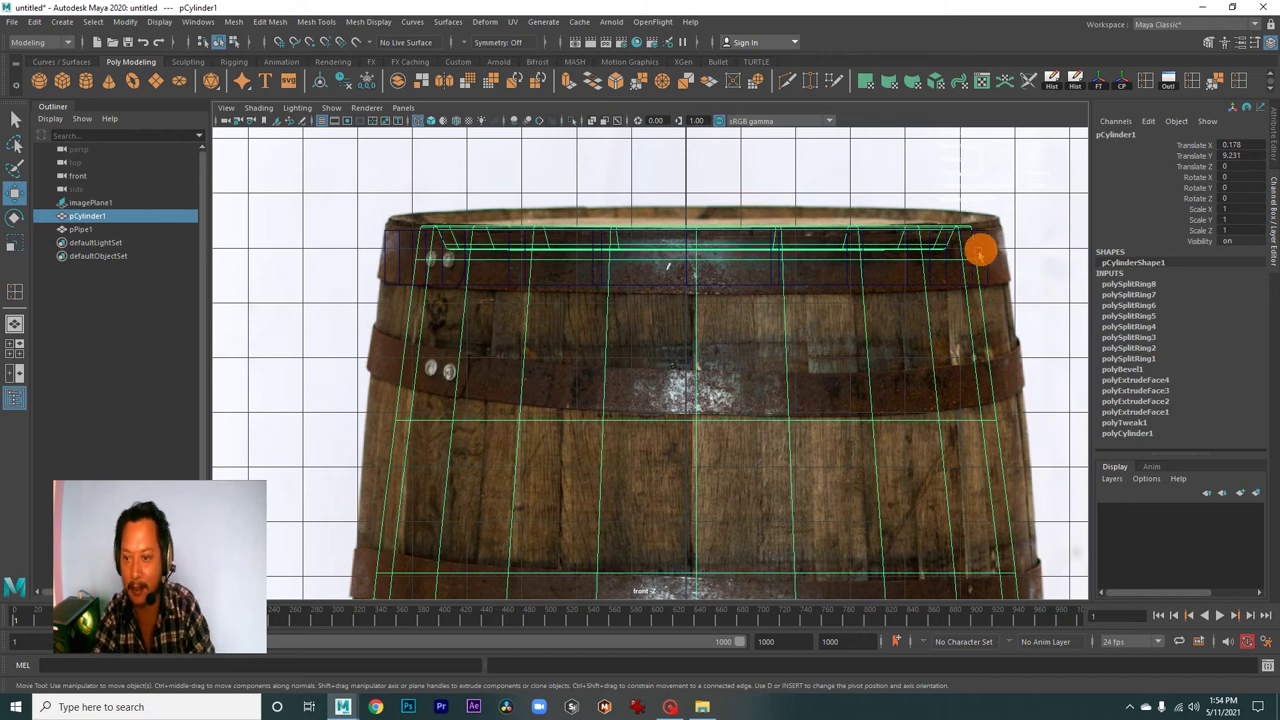
left_click(985, 247)
- Nudge the pipe ring slightly lower to Translate Y 17.773 in the front view
key("space")
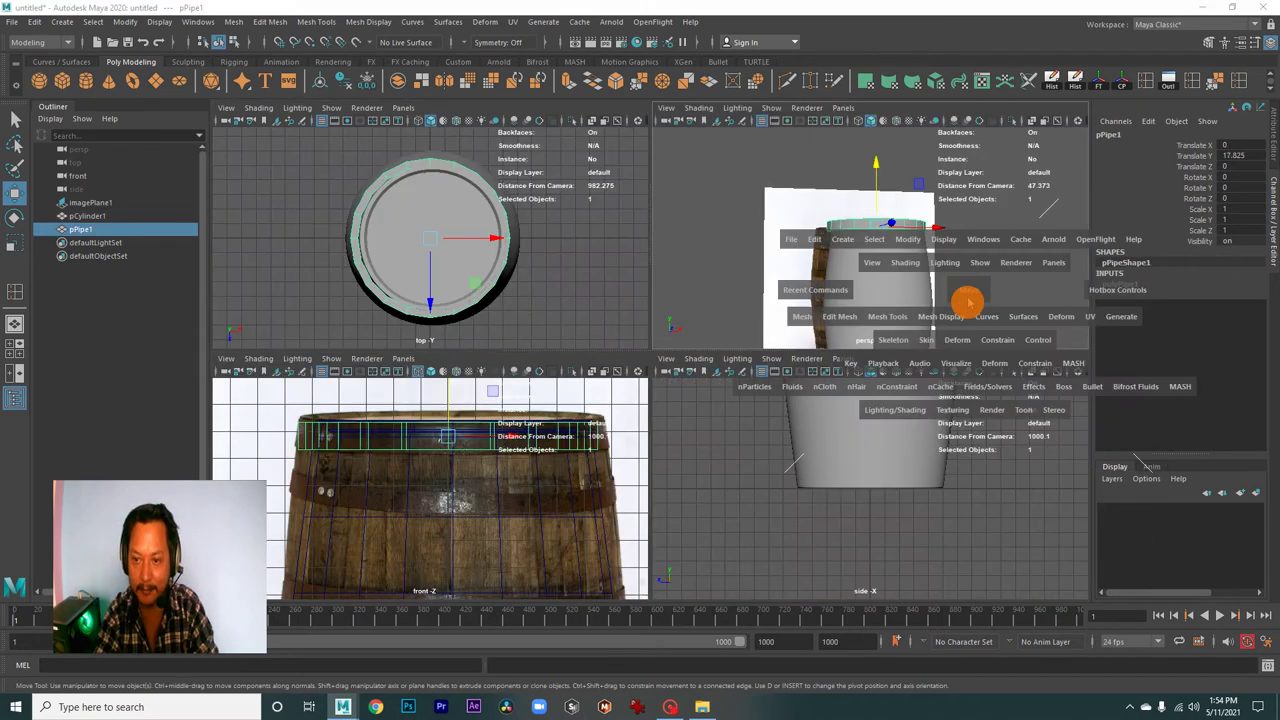
key("space")
left_click_drag(694, 349, 680, 457)
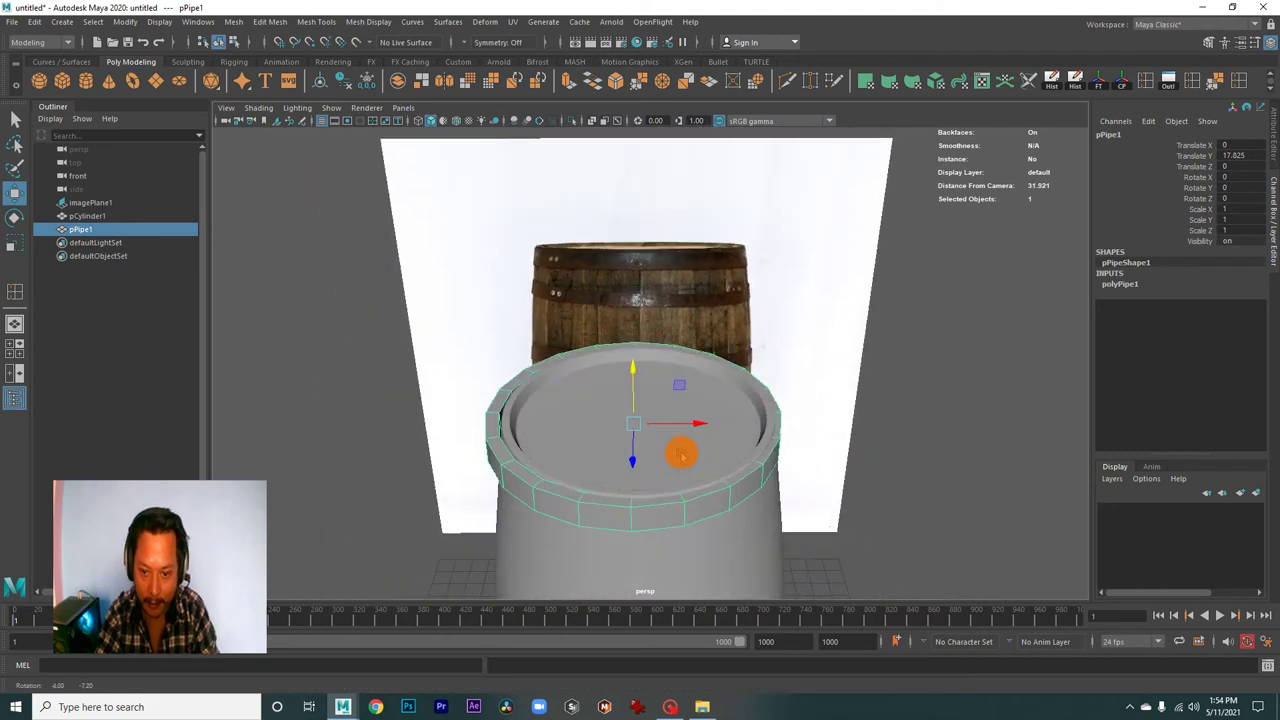
key("space")
key("space")
scroll("up", 3)
left_click_drag(687, 206, 722, 178)
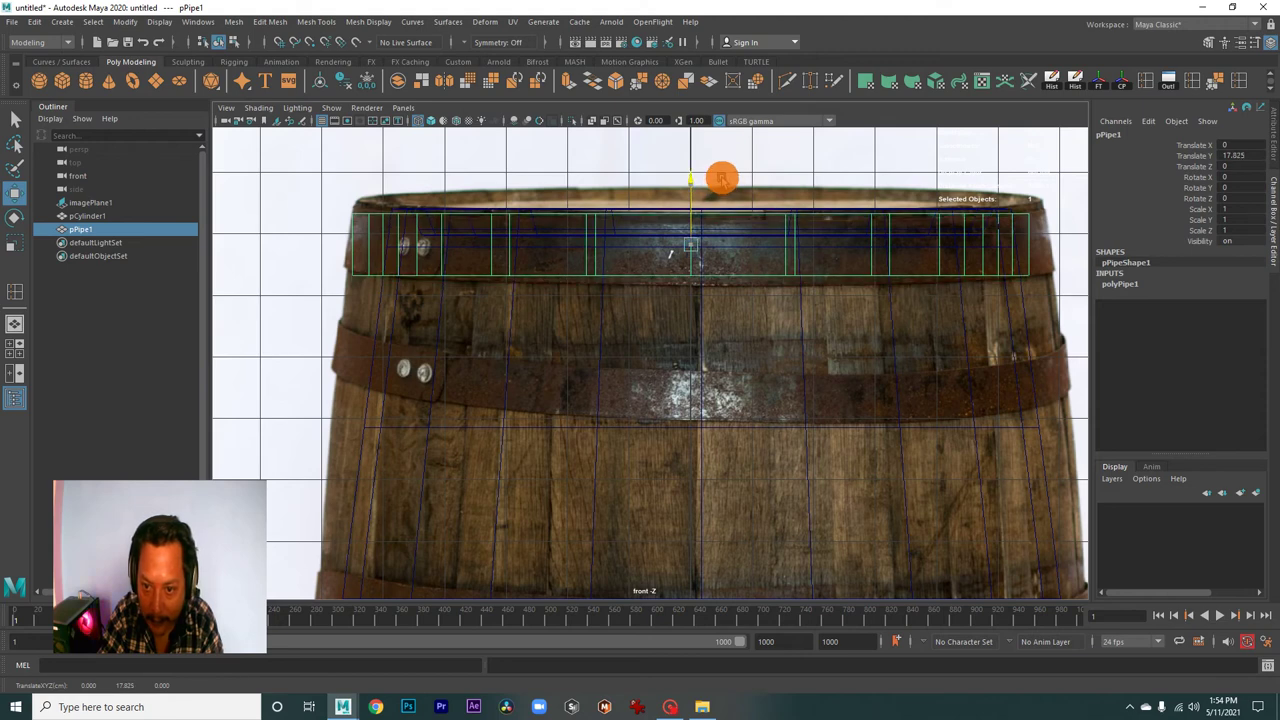
scroll("up", 3)
left_click_drag(791, 286, 751, 366)
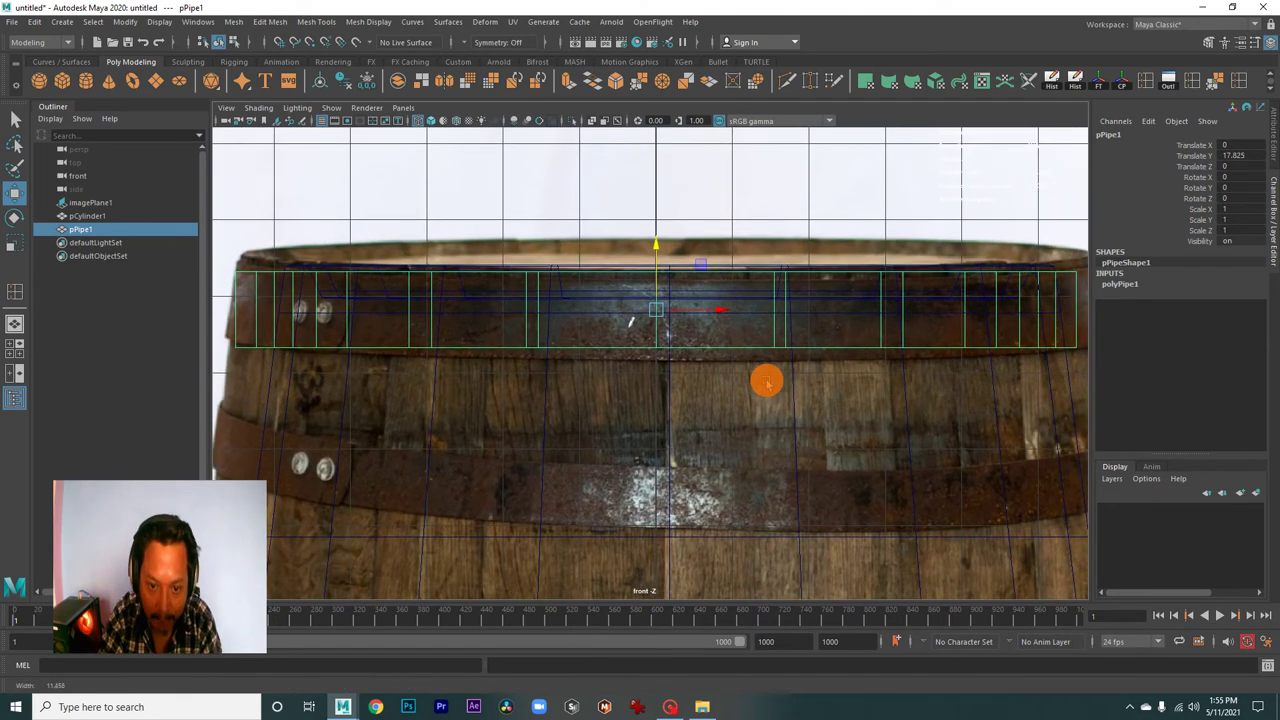
left_click_drag(631, 321, 631, 320)
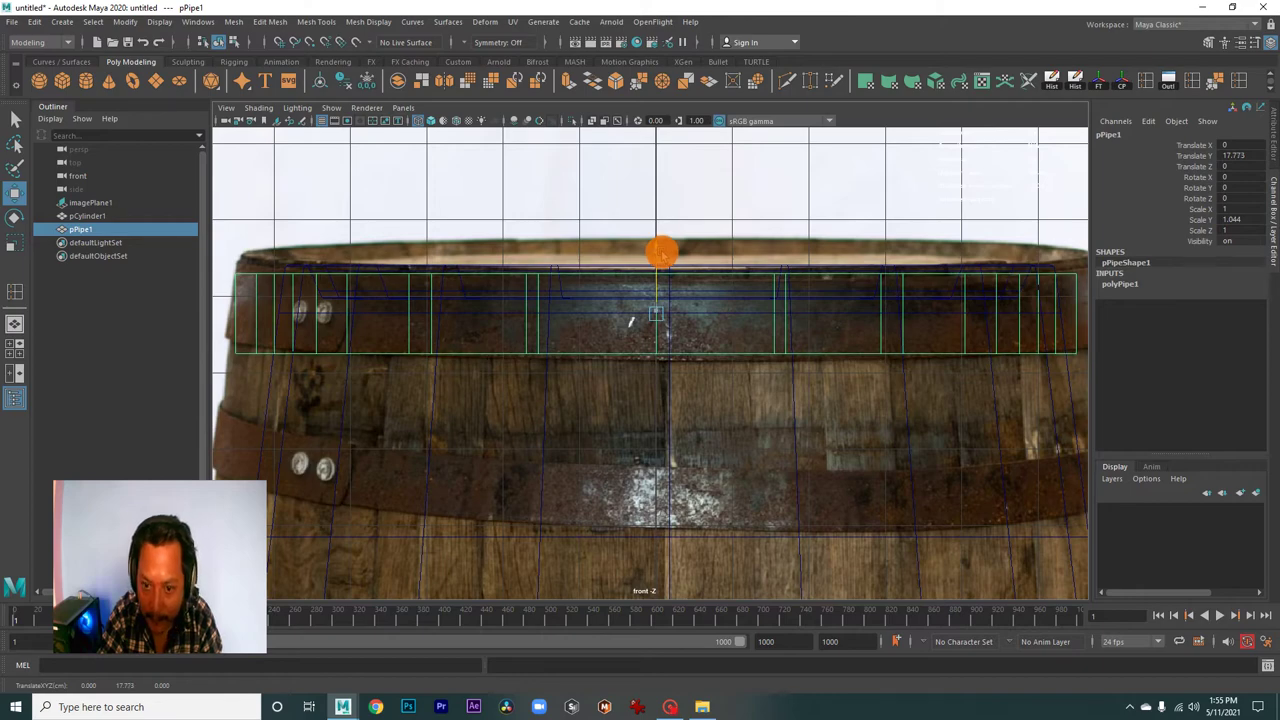
- Zoom in on the rim band and scale the pipe to 0.959 across to fit it
scroll("down", 3)
scroll("up", 3)
scroll("up", 3)
scroll("up", 3)
scroll("up", 3)
scroll("up", 3)
scroll("up", 3)
scroll("up", 3)
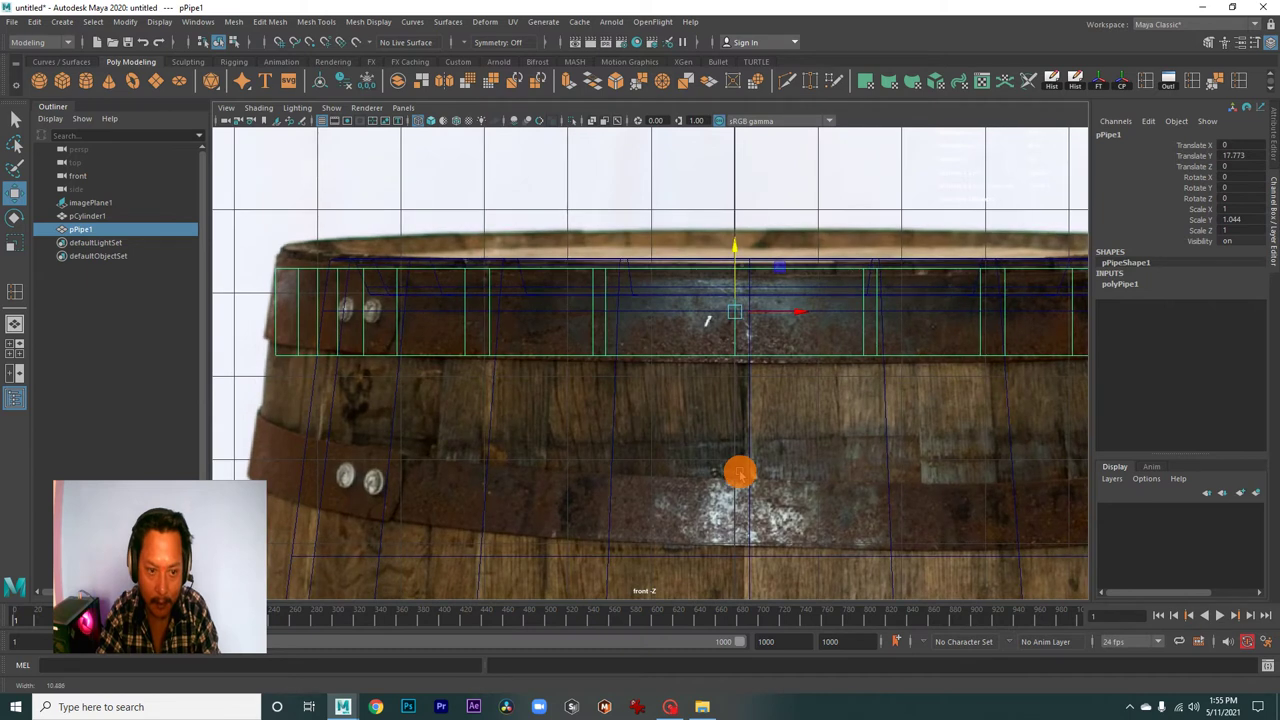
left_click_drag(730, 461, 480, 494)
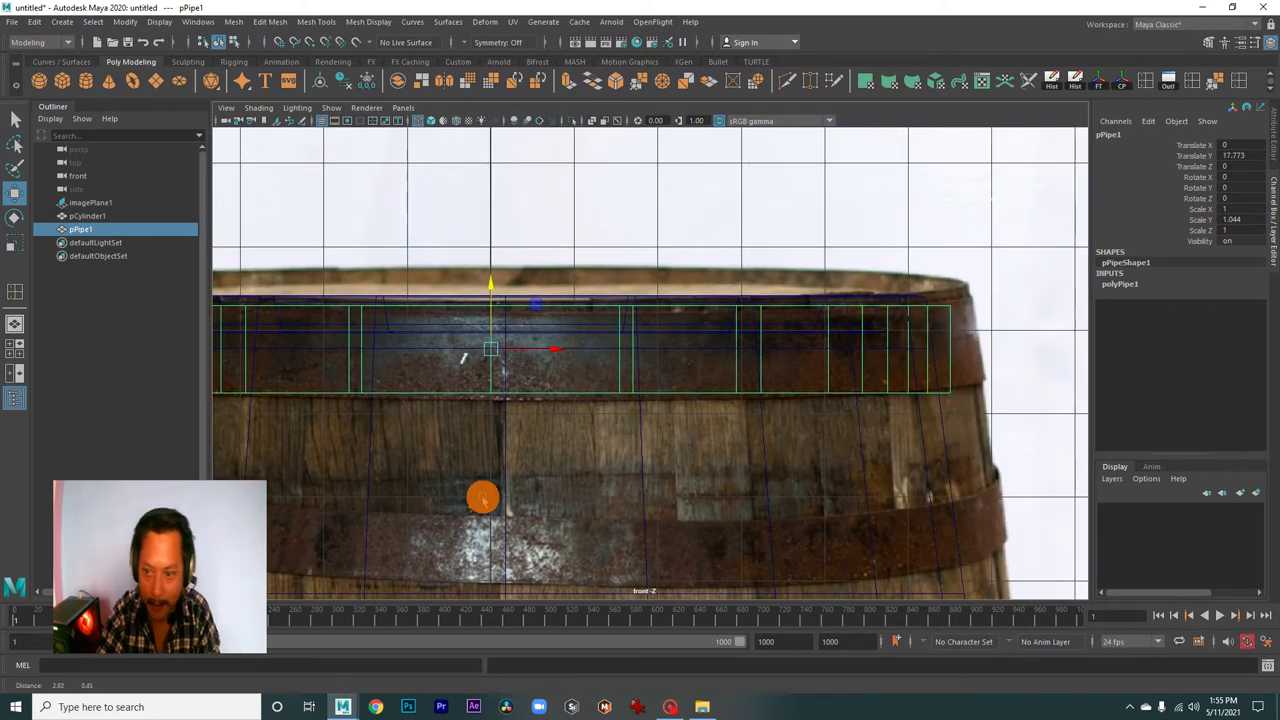
left_click_drag(817, 413, 886, 432)
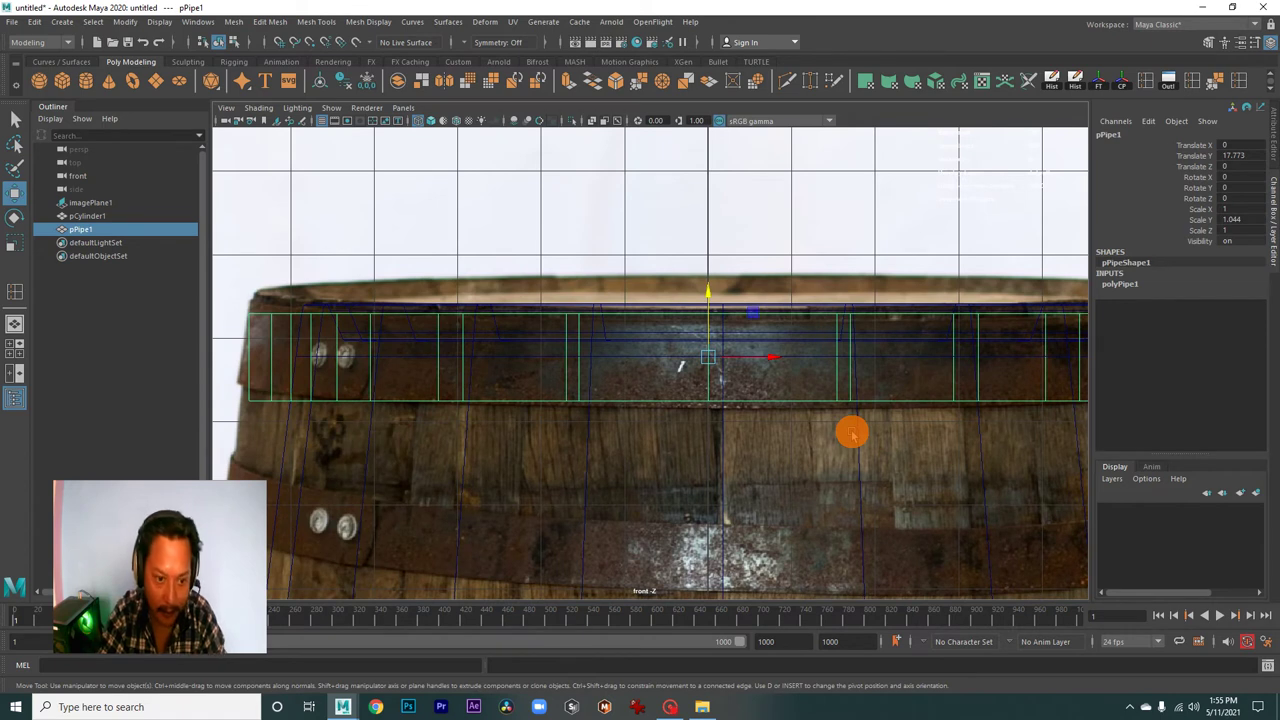
key("r")
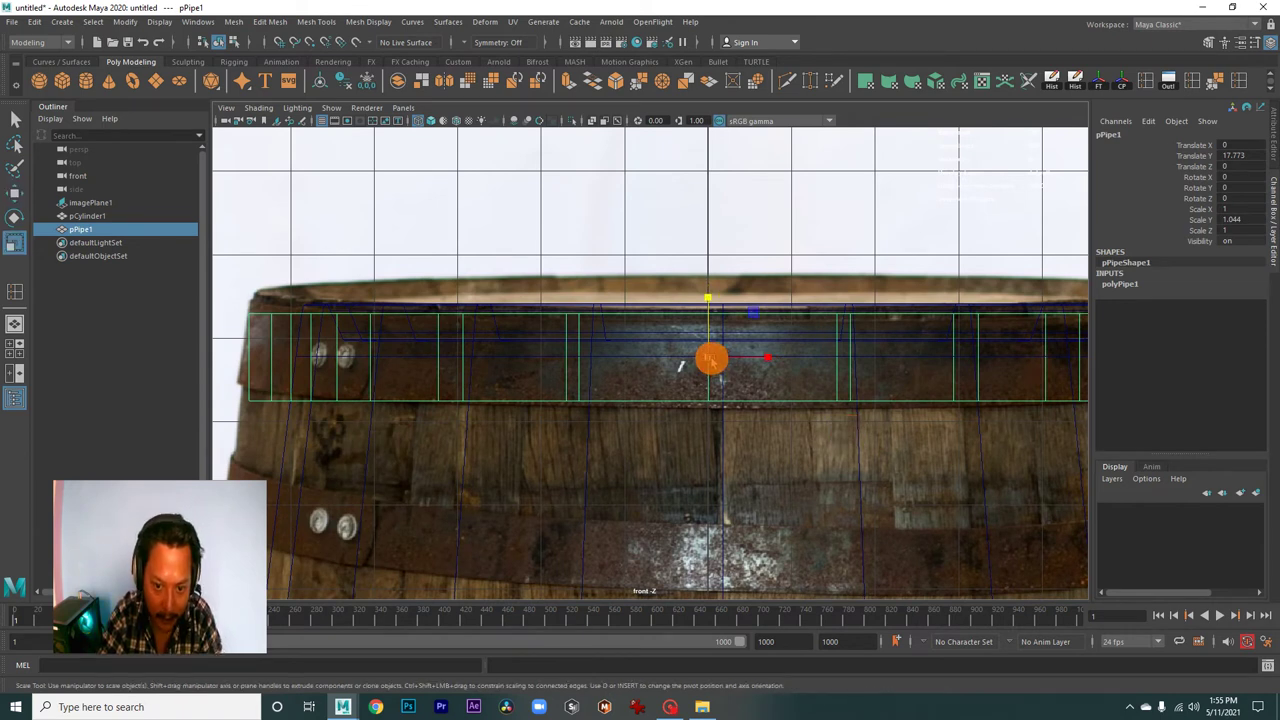
left_click_drag(711, 360, 689, 368)
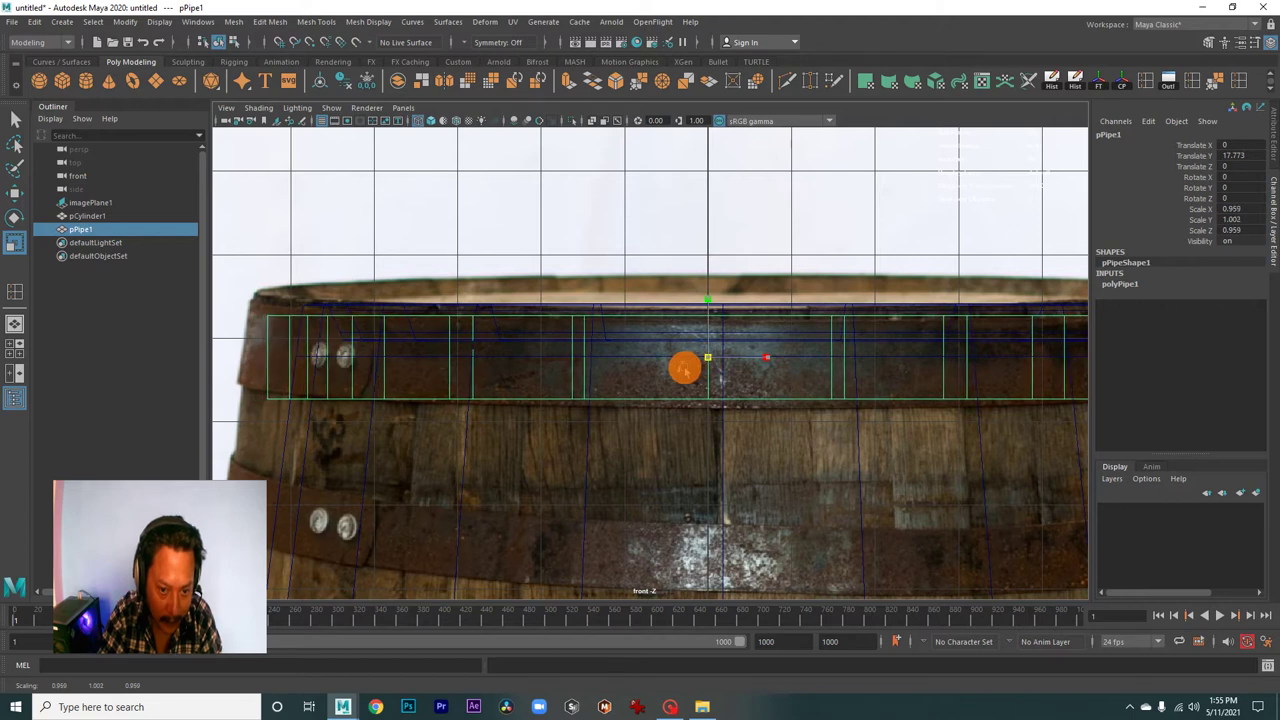
- Shift the pipe sideways to Translate X 0.176 to match the top band
key("space")
key("space")
left_click_drag(894, 331, 777, 371)
key("space")
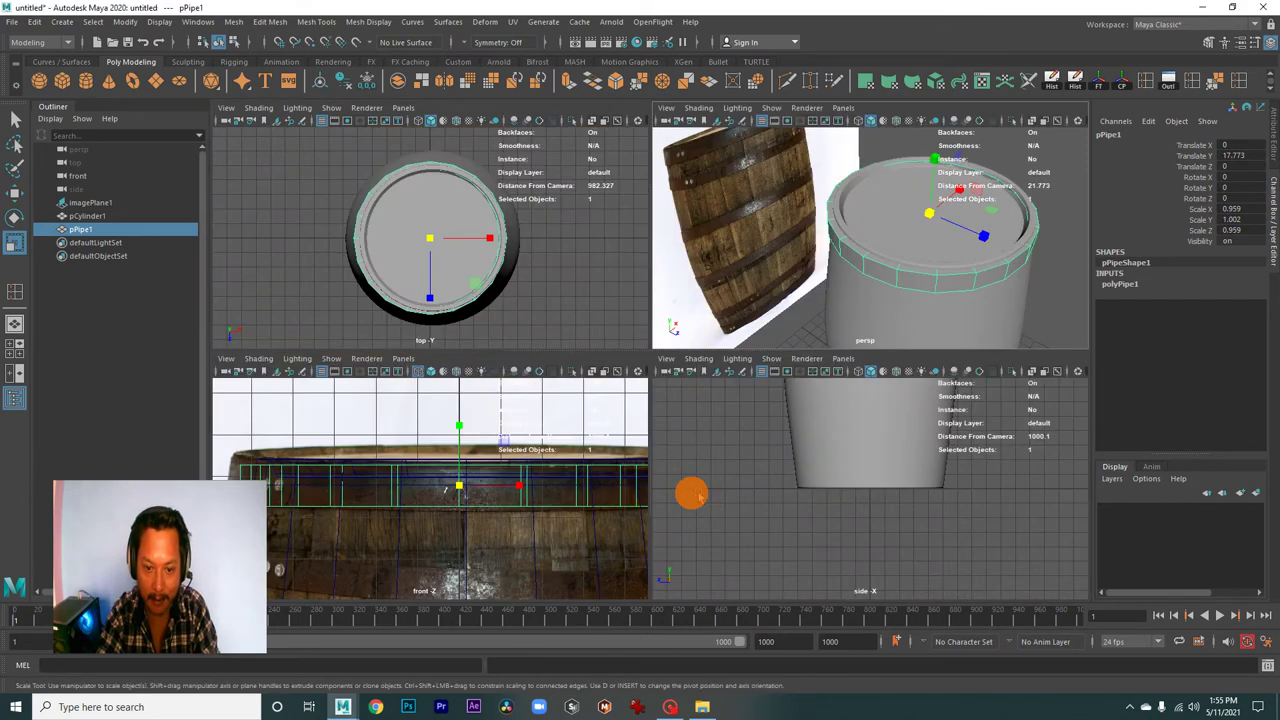
key("space")
scroll("down", 3)
scroll("up", 3)
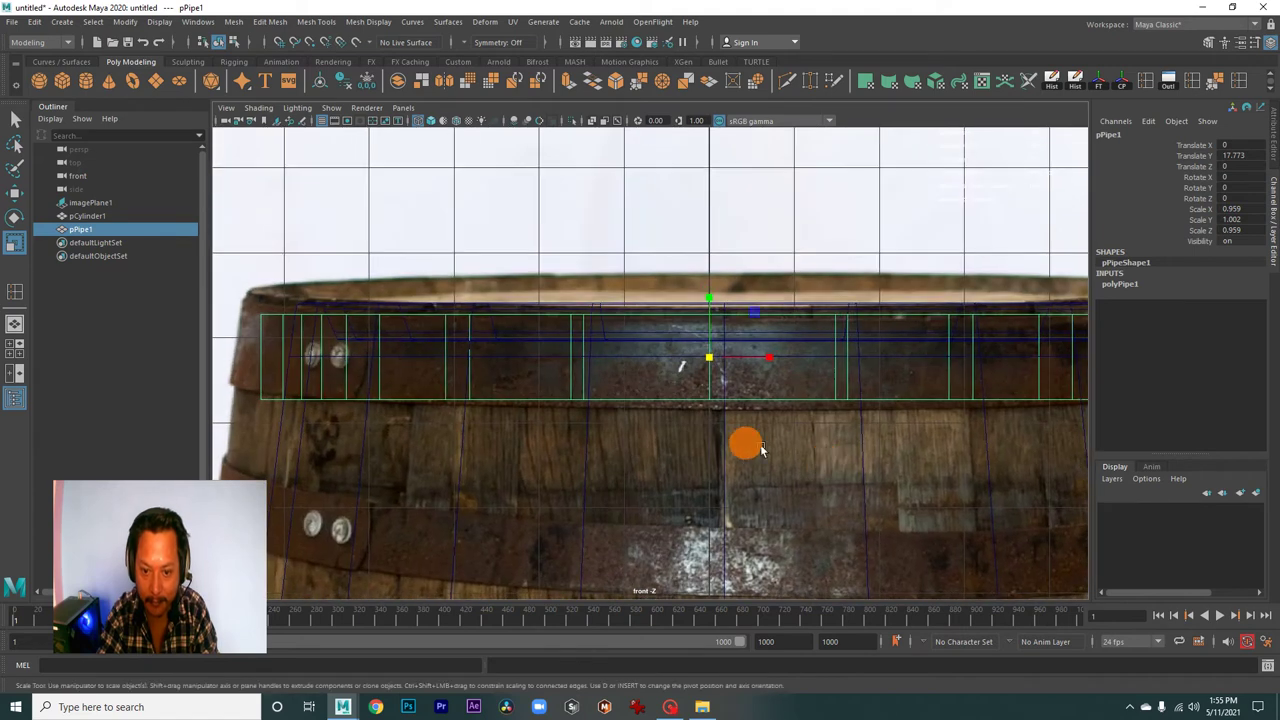
scroll("up", 3)
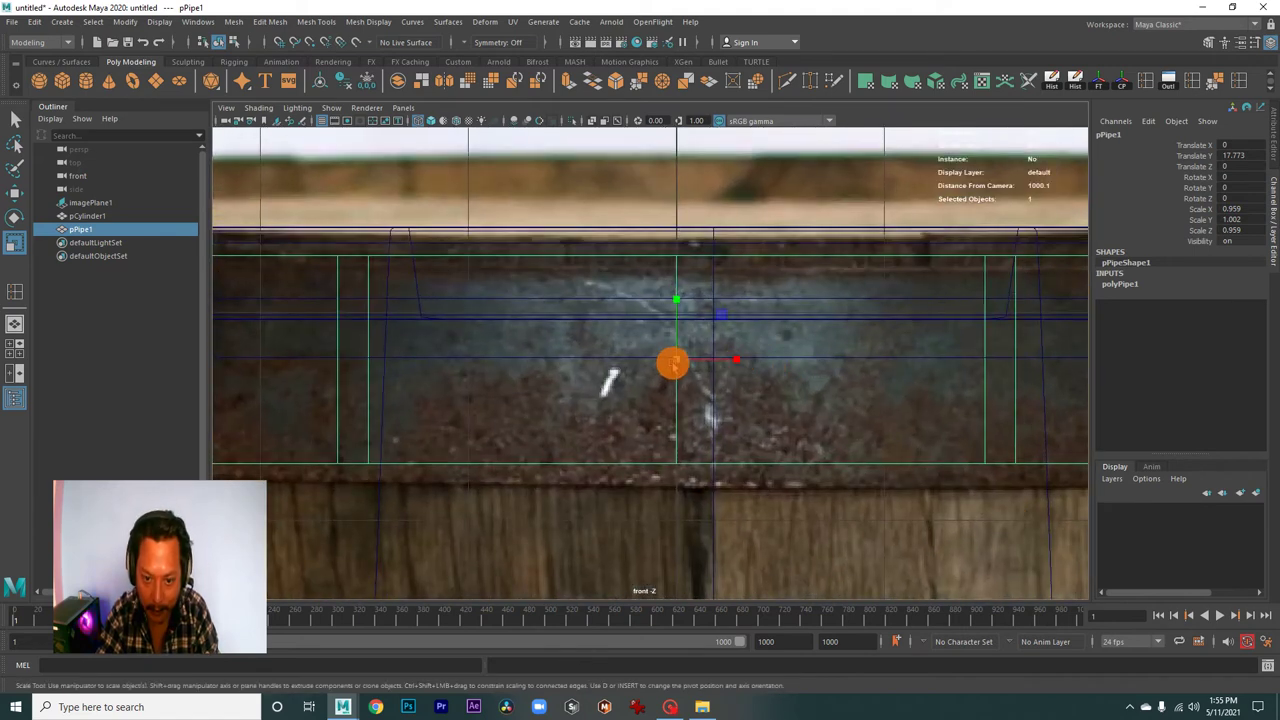
scroll("down", 3)
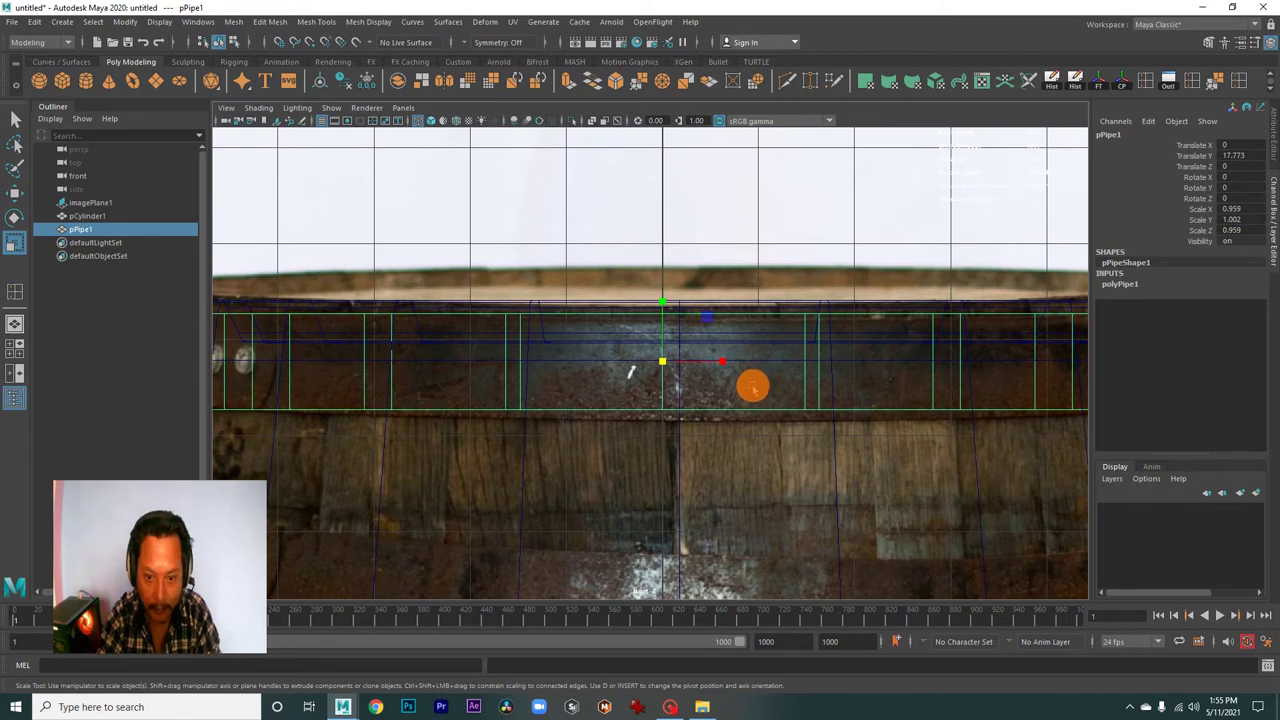
key("w")
scroll("up", 3)
left_click_drag(732, 368, 752, 370)
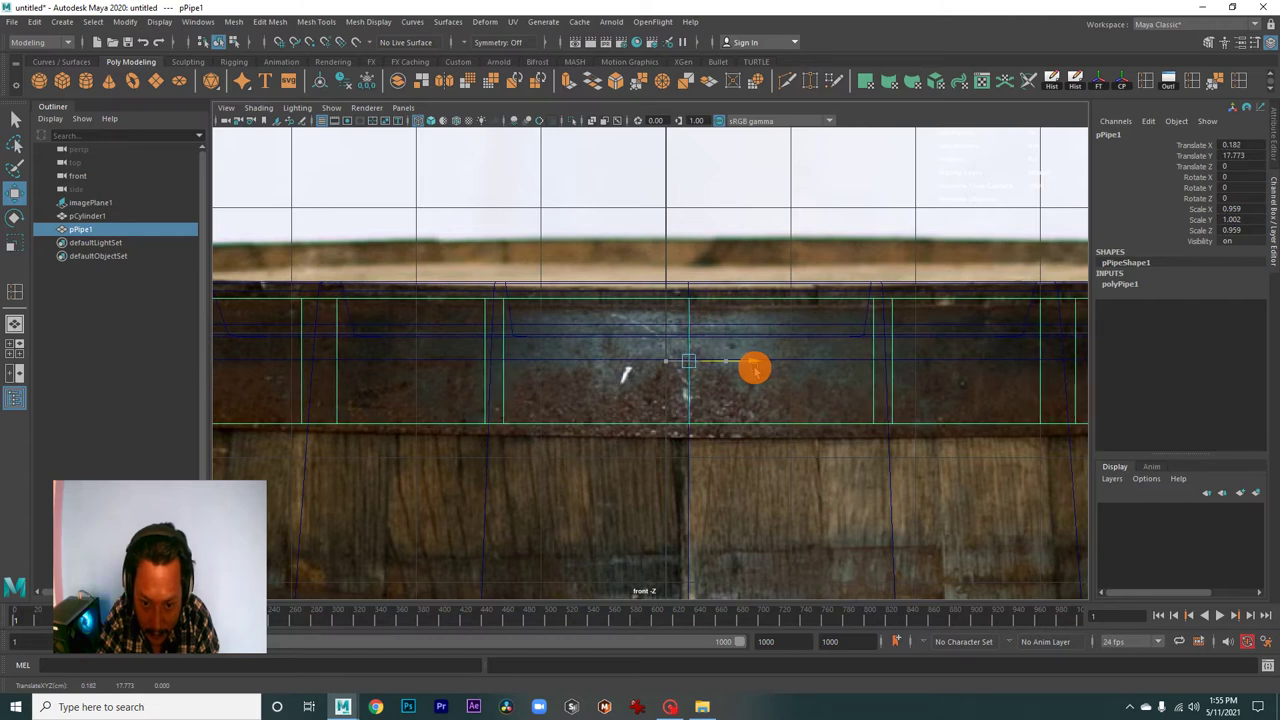
- Zoom in and out on the front view to verify the pipe matches the band
scroll("down", 3)
scroll("down", 3)
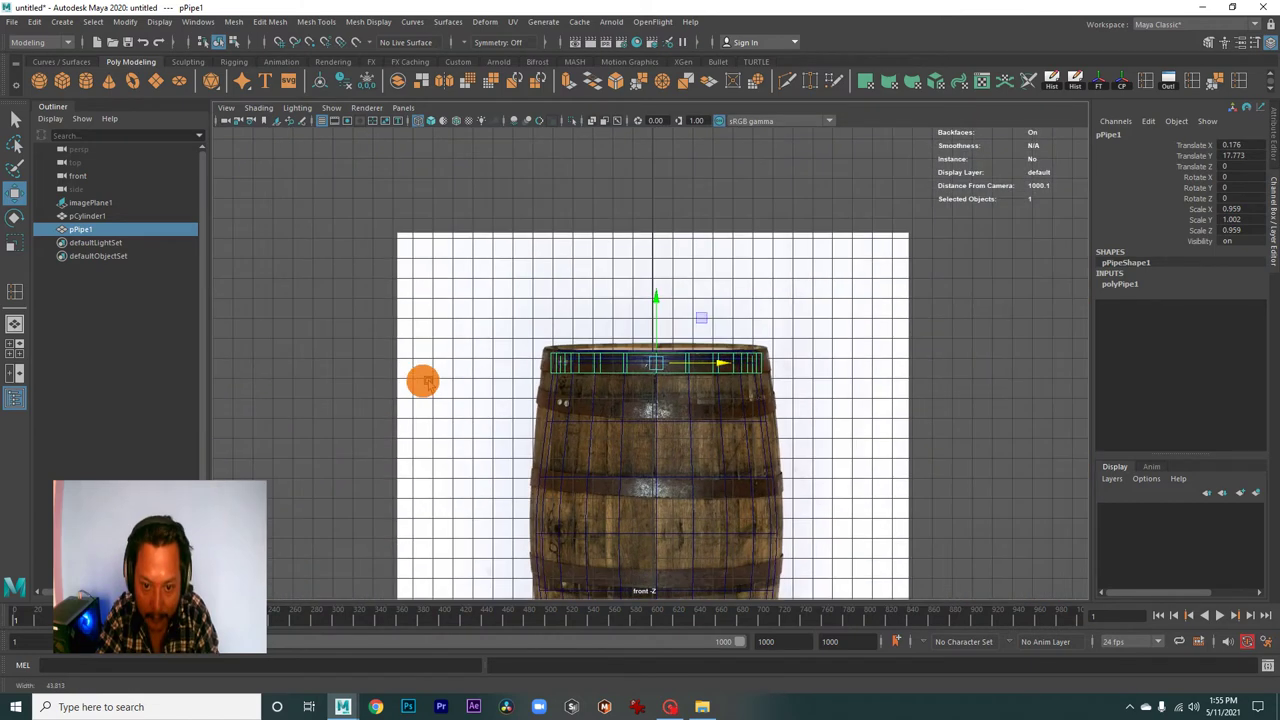
scroll("down", 3)
scroll("down", 3)
scroll("up", 3)
scroll("up", 3)
scroll("up", 3)
scroll("down", 3)
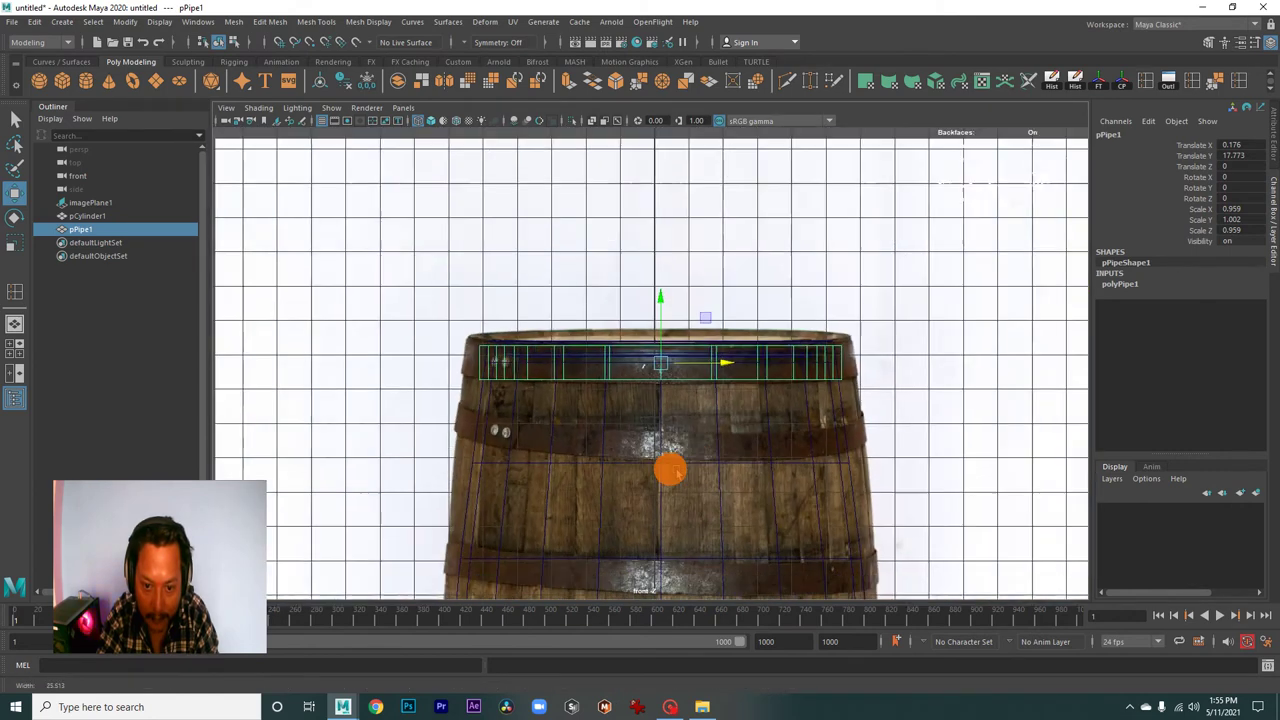
scroll("down", 3)
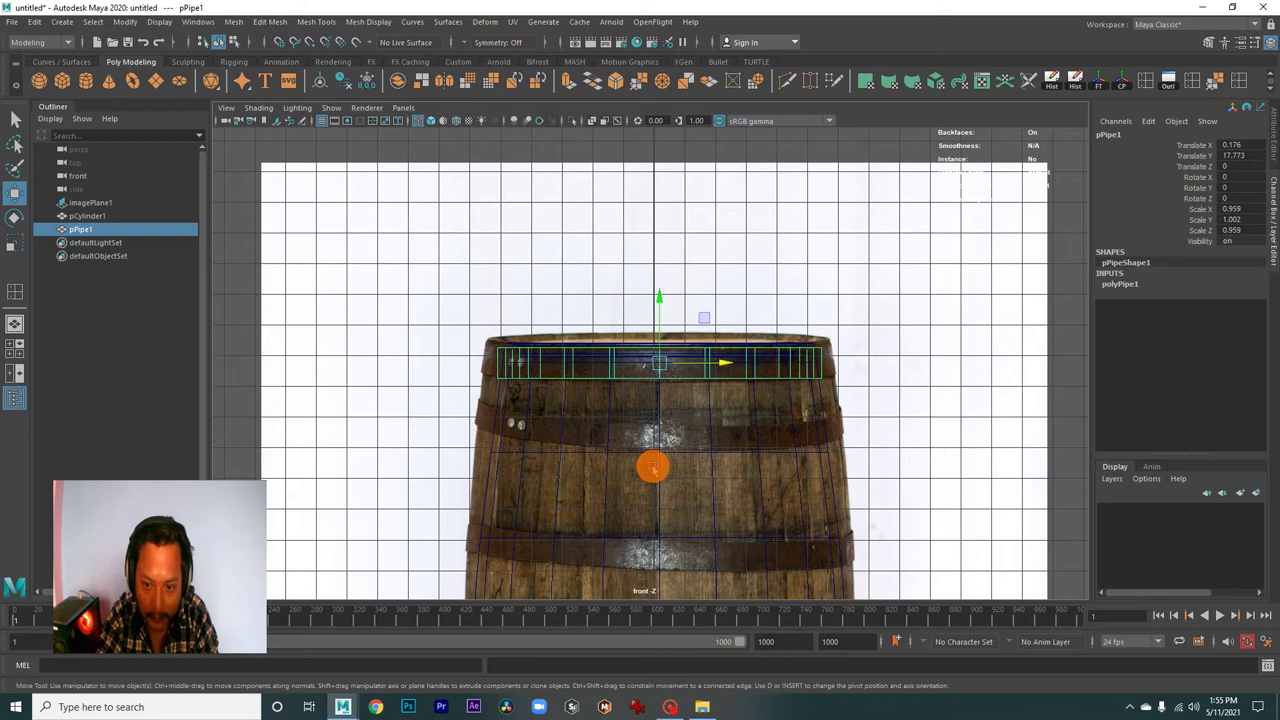
scroll("up", 3)
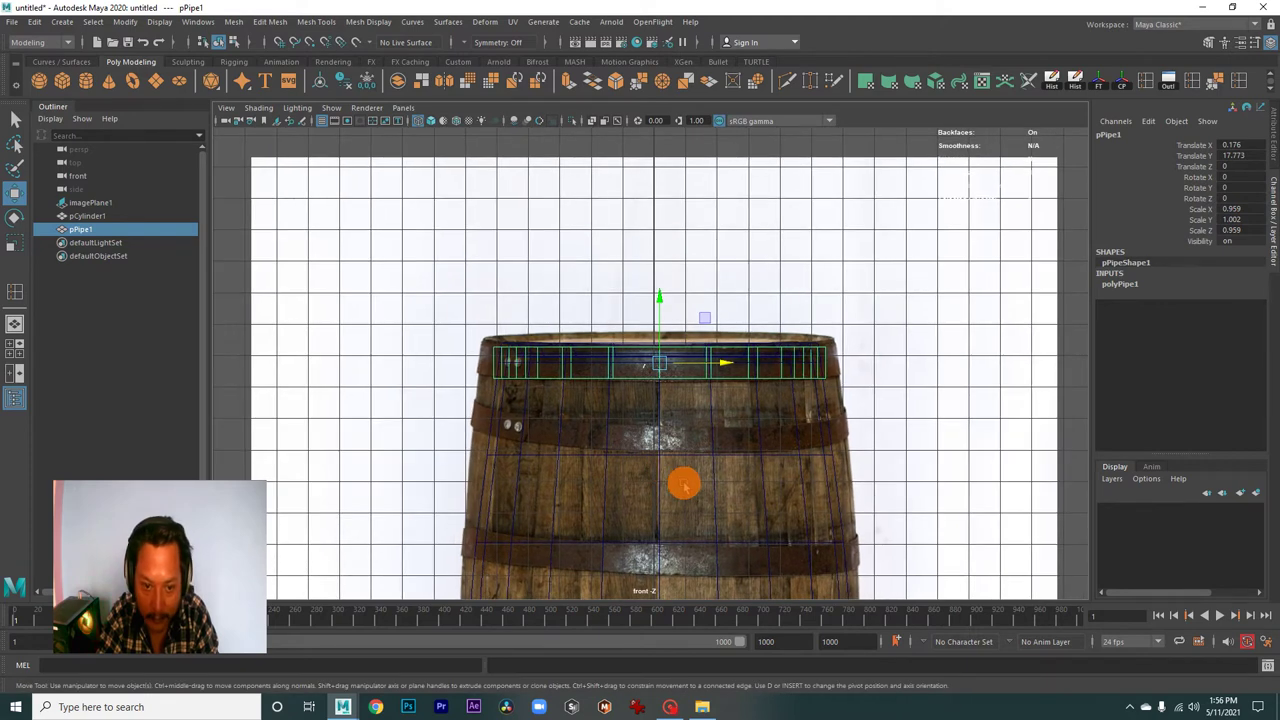
key("space")
key("space")
- Tumble the perspective view around pPipe1 to inspect the ring from above and below
left_click_drag(771, 331, 717, 347)
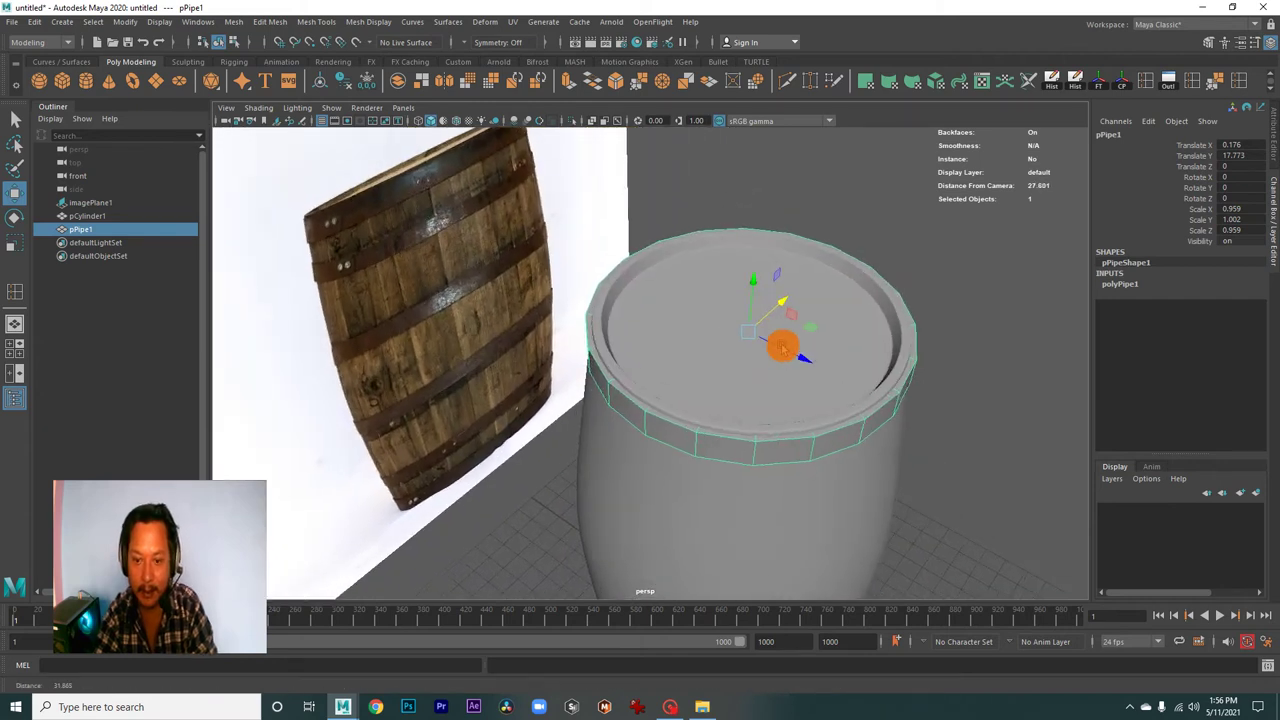
scroll("up", 3)
scroll("up", 3)
left_click_drag(748, 362, 643, 391)
left_click_drag(643, 391, 640, 386)
left_click_drag(640, 386, 571, 389)
left_click_drag(571, 389, 655, 412)
left_click_drag(655, 412, 550, 396)
left_click_drag(562, 352, 751, 363)
left_click_drag(751, 363, 674, 437)
left_click_drag(674, 437, 684, 386)
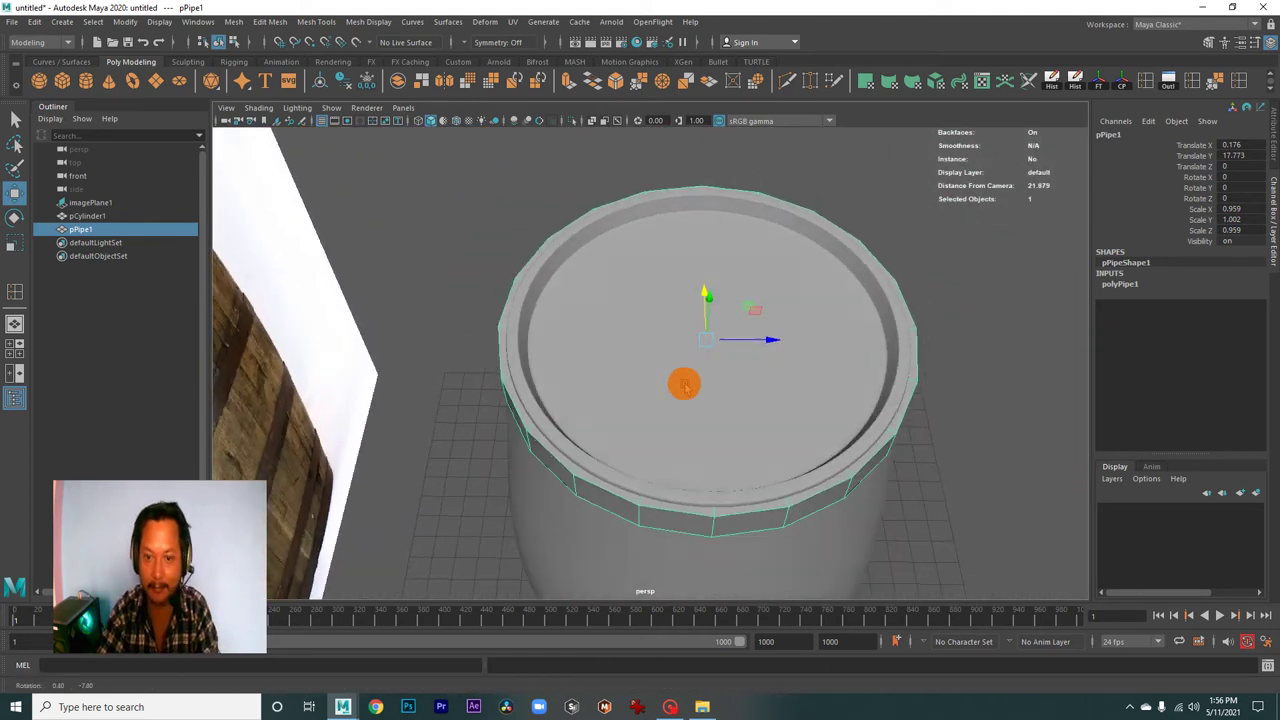
left_click_drag(684, 385, 714, 389)
- Reduce polyPipe1's Thickness to 0.3 and view the slimmer hoop from above
left_click(1119, 284)
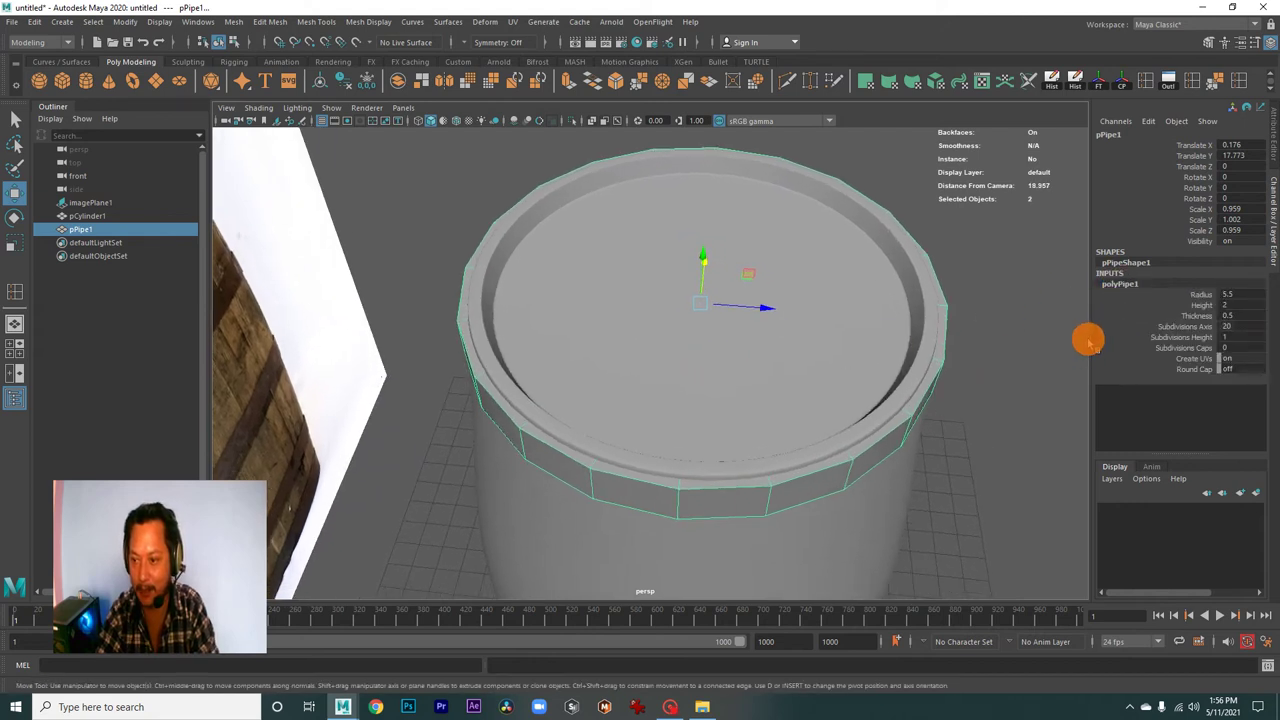
left_click(1190, 316)
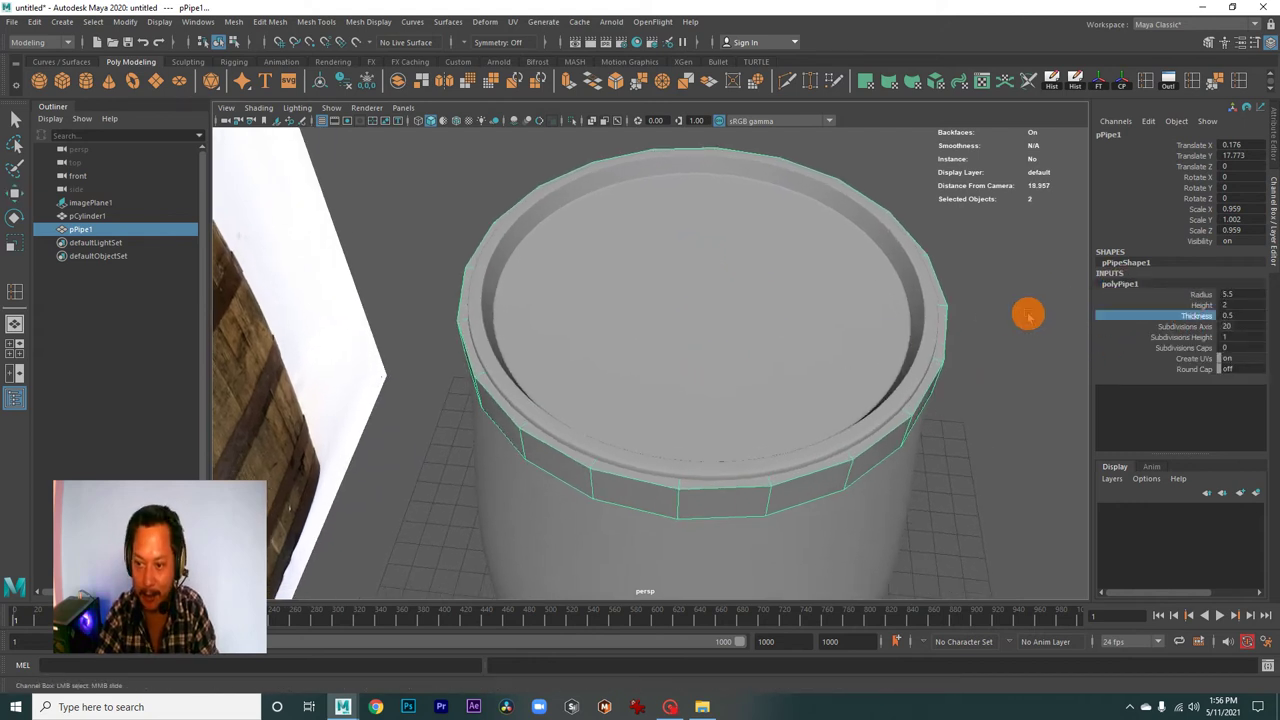
left_click_drag(1028, 314, 1024, 313)
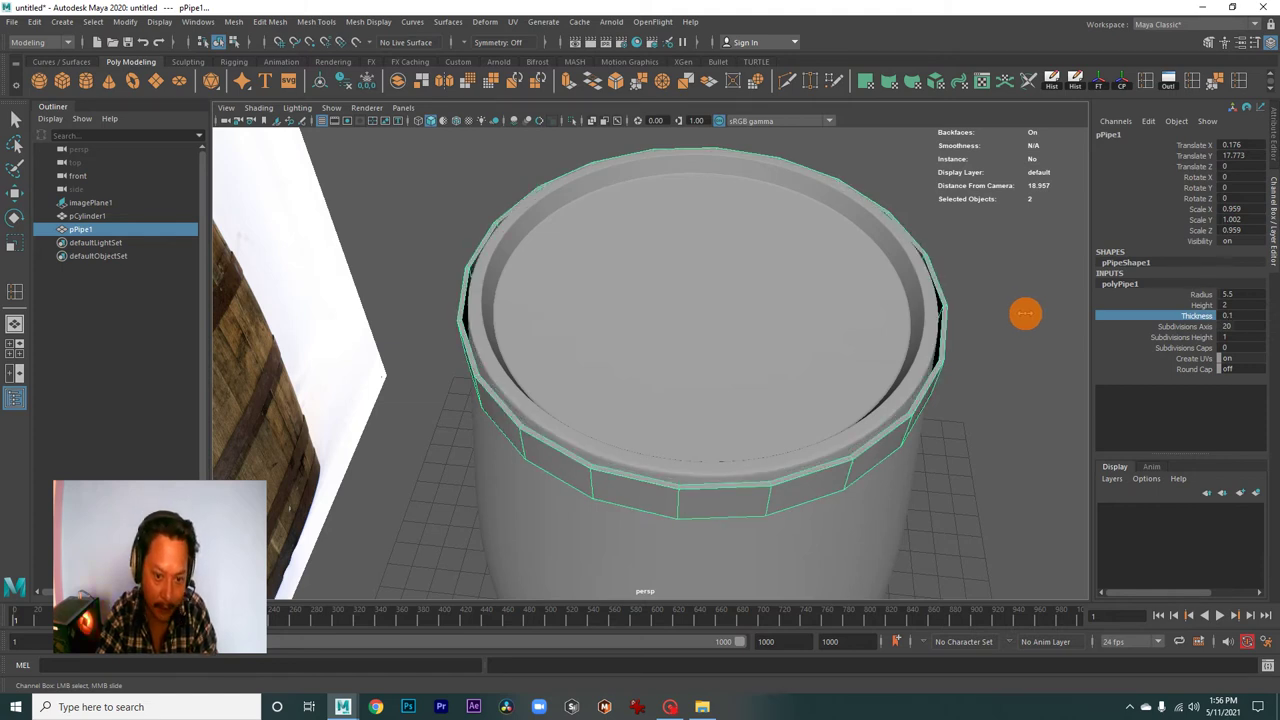
left_click_drag(1030, 332, 834, 397)
left_click_drag(834, 397, 803, 409)
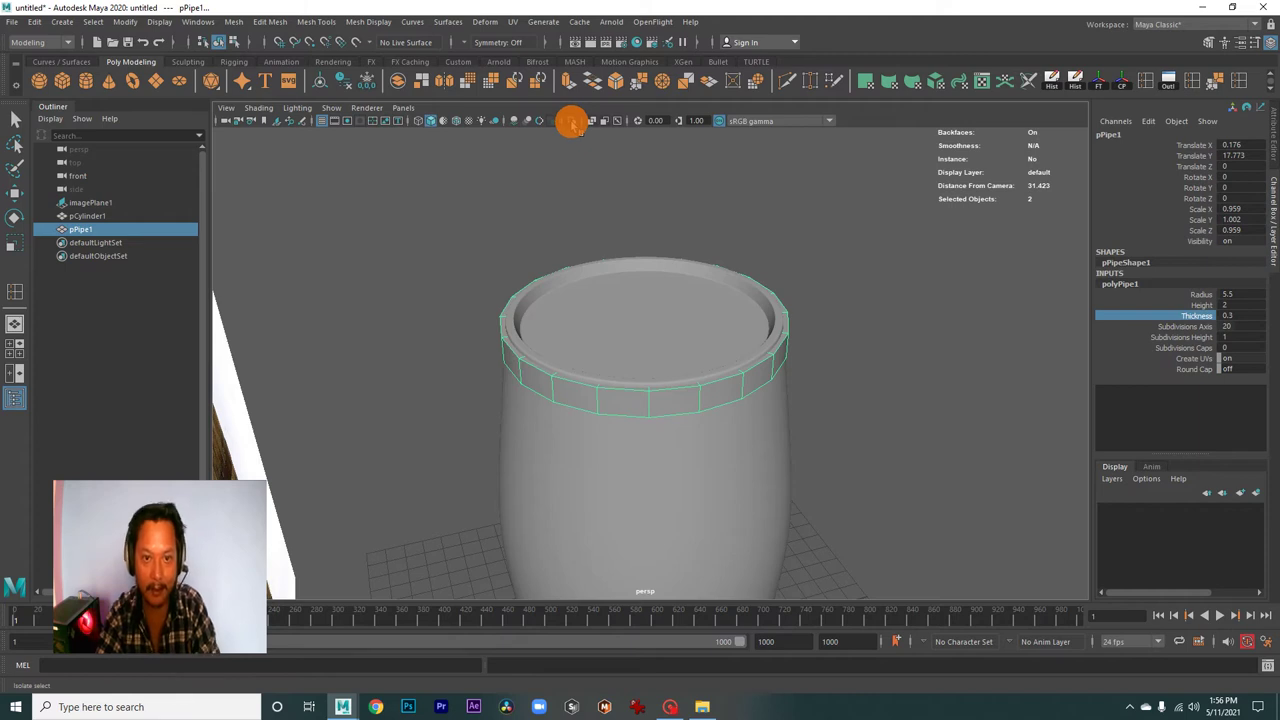
- Isolate the pipe ring in the viewport and orbit in close around its edge
left_click(572, 122)
left_click_drag(823, 414, 720, 409)
left_click_drag(720, 409, 834, 443)
left_click_drag(834, 443, 762, 430)
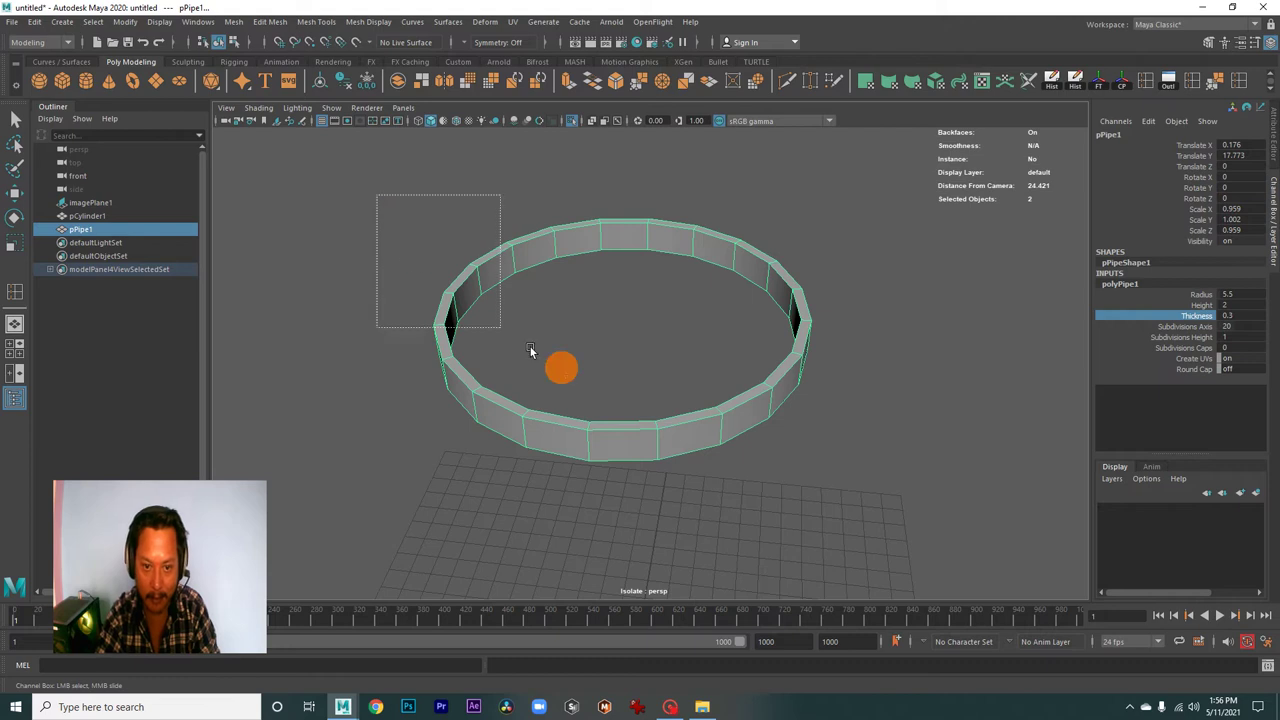
key("w")
left_click_drag(819, 493, 828, 466)
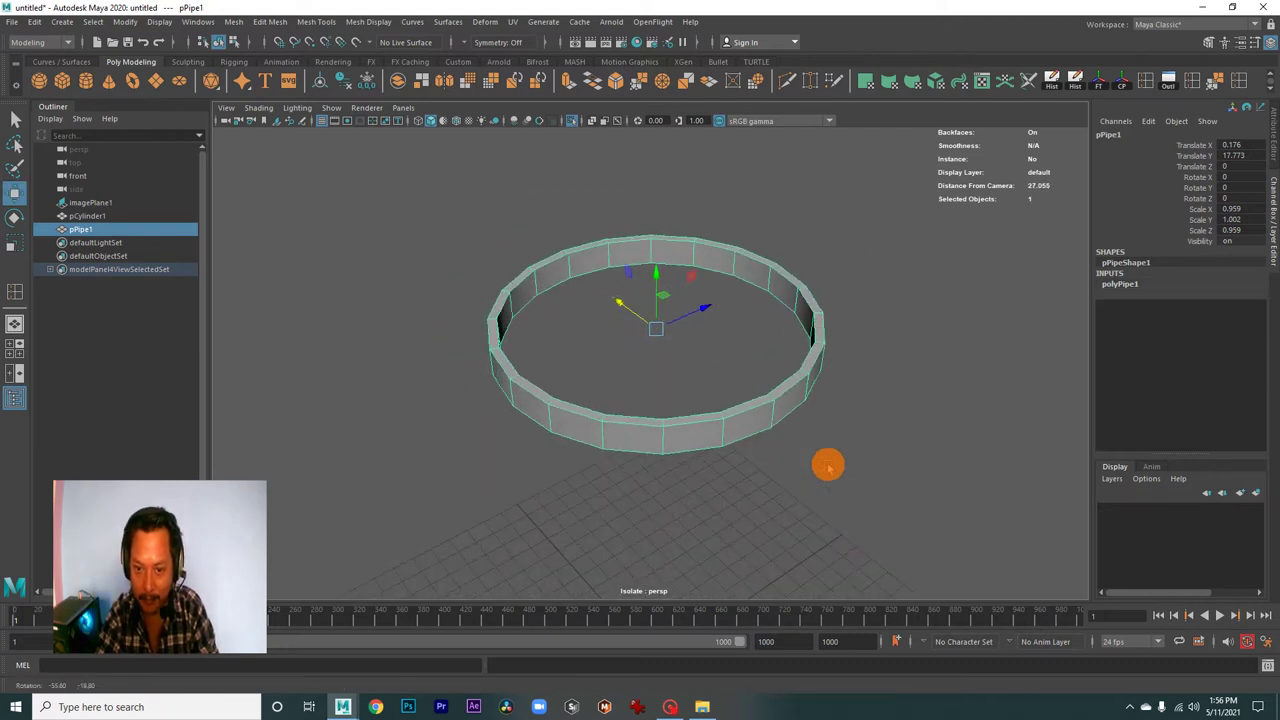
left_click_drag(826, 428, 777, 426)
left_click_drag(777, 426, 706, 434)
left_click_drag(706, 434, 886, 465)
- Switch the pipe to edge mode, select its edge loops, and inspect them from several angles
left_click_drag(848, 346, 851, 290)
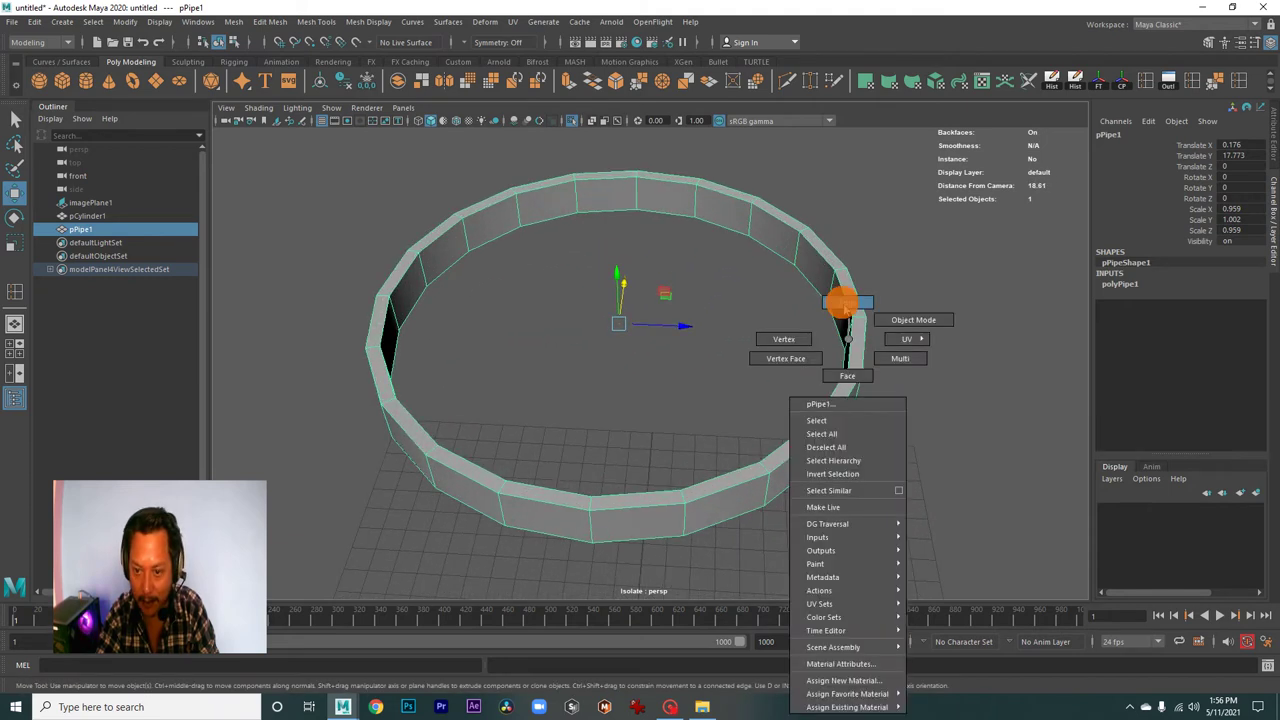
left_click(845, 287)
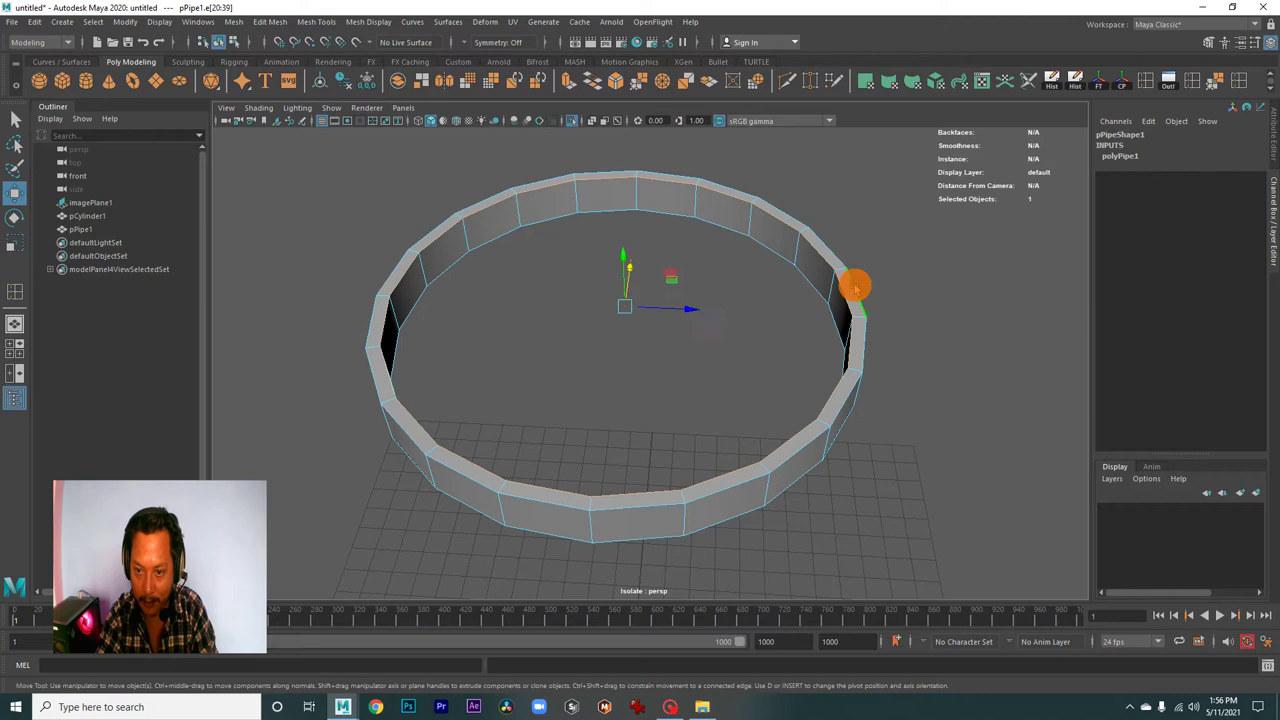
left_click_drag(891, 400, 714, 329)
left_click_drag(714, 329, 691, 460)
left_click_drag(691, 460, 748, 430)
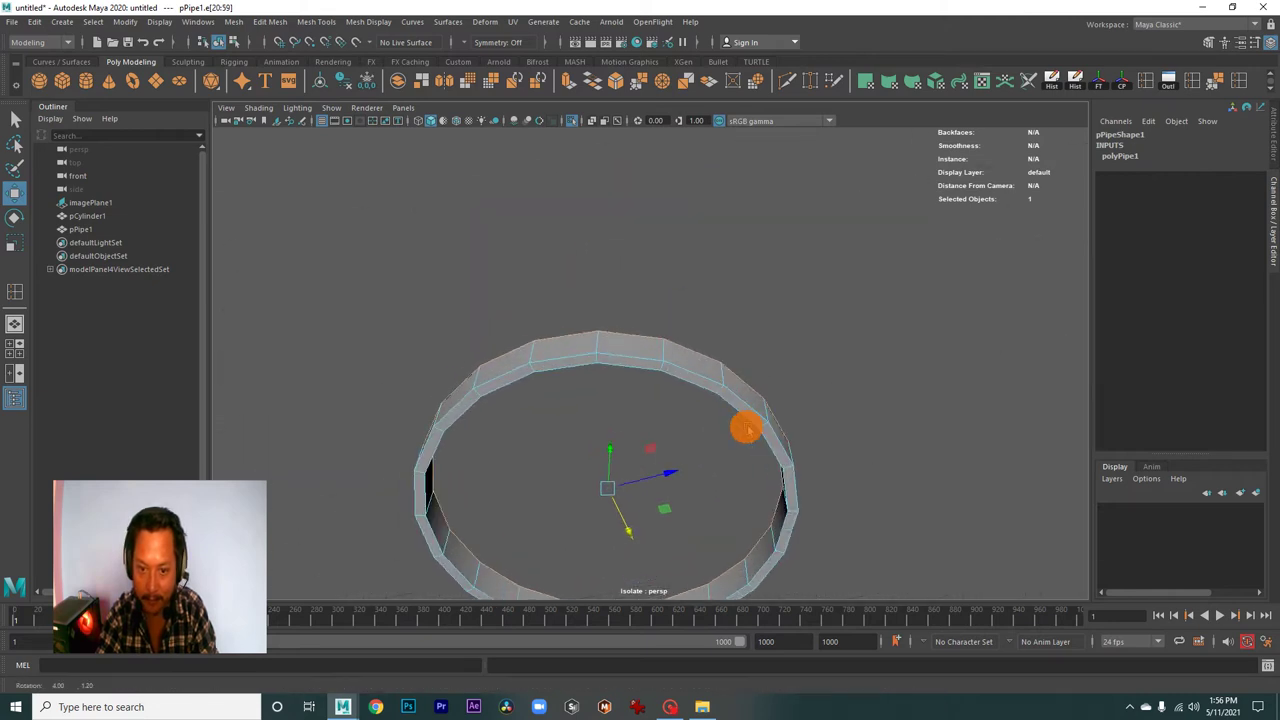
left_click_drag(746, 428, 732, 432)
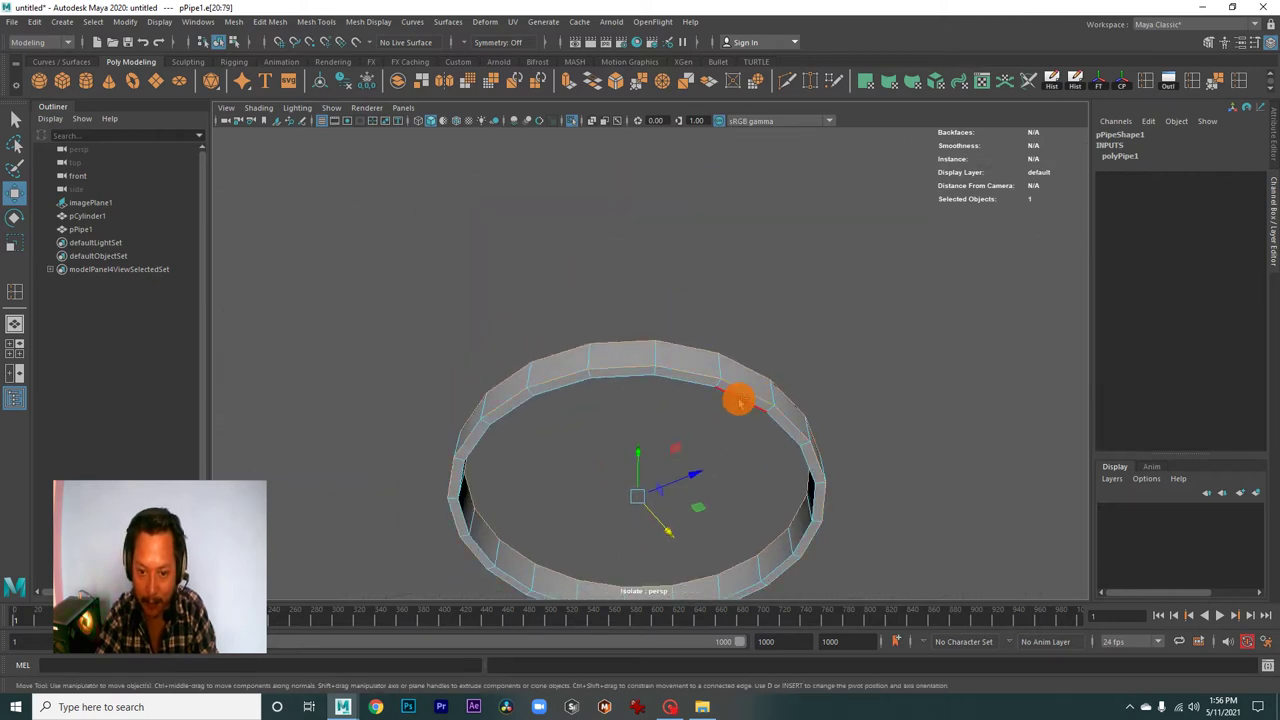
left_click_drag(838, 434, 723, 489)
left_click_drag(723, 489, 689, 483)
left_click_drag(689, 483, 780, 470)
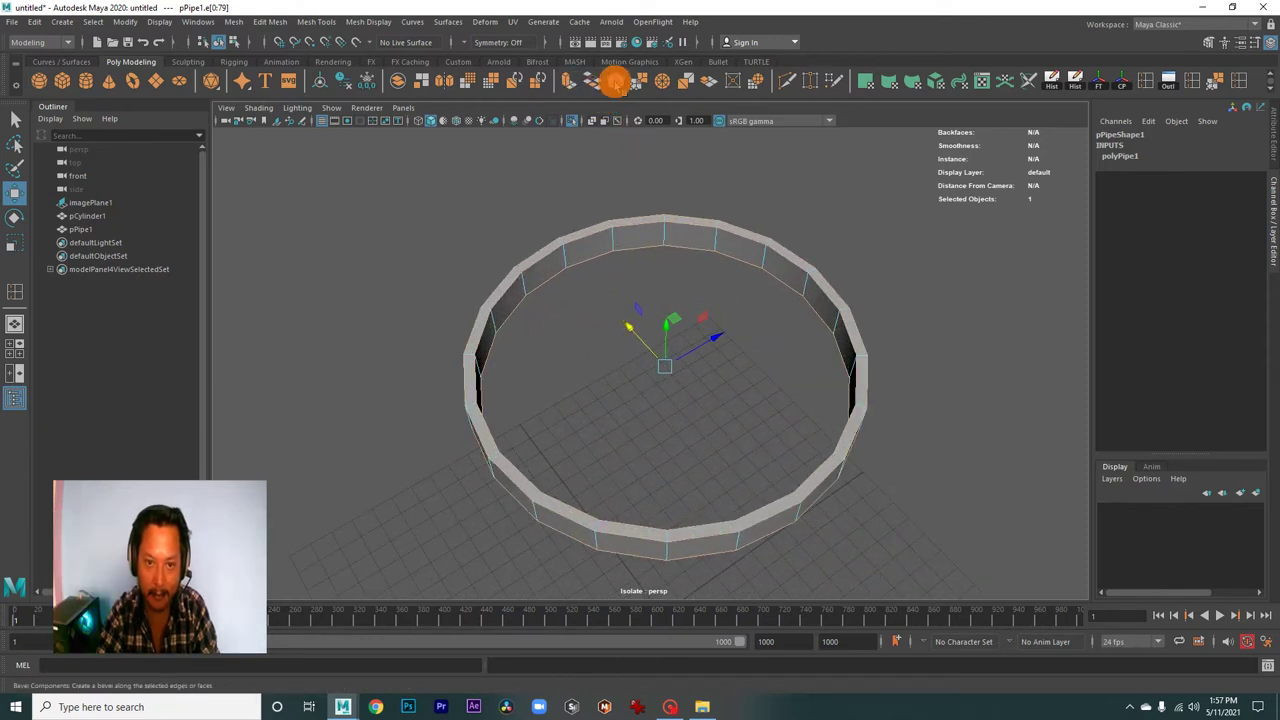
- Bevel the selected ring edges with Fraction 0.3 and 2 segments, then exit the tool
left_click(615, 81)
left_click_drag(808, 291, 623, 323)
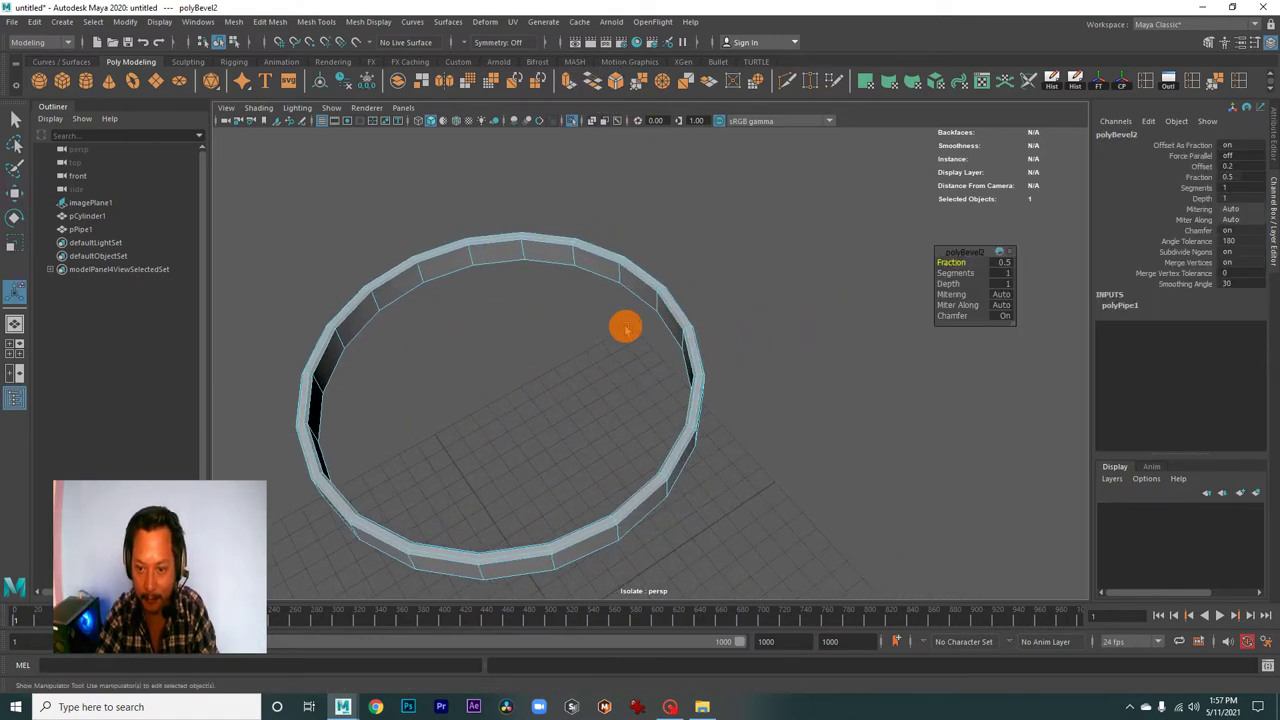
left_click_drag(623, 323, 817, 397)
left_click_drag(817, 397, 875, 430)
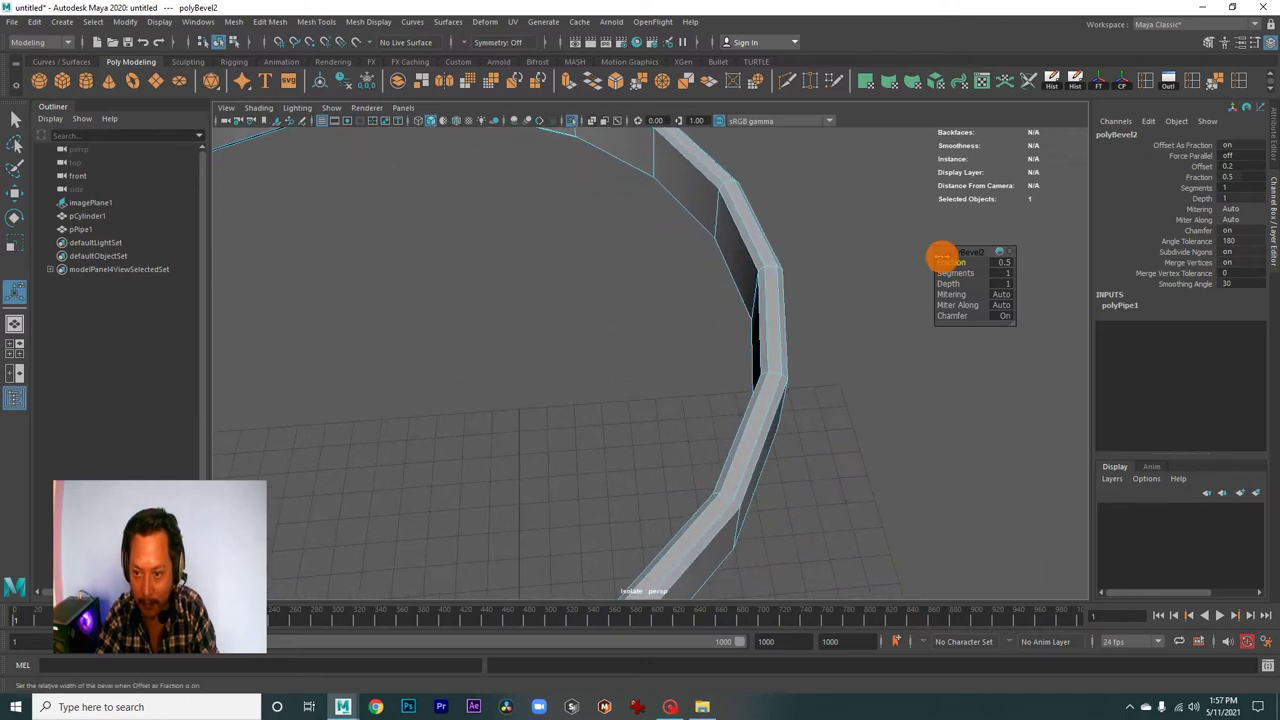
left_click_drag(946, 262, 945, 261)
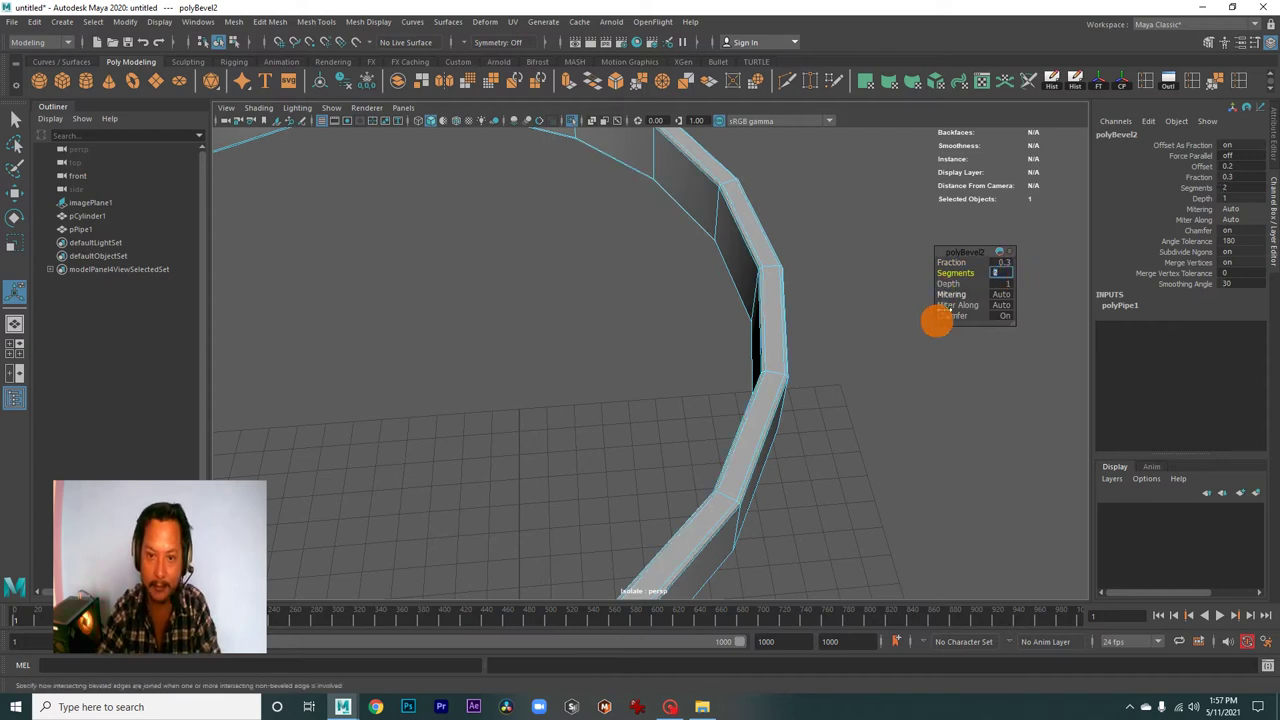
left_click_drag(775, 304, 858, 436)
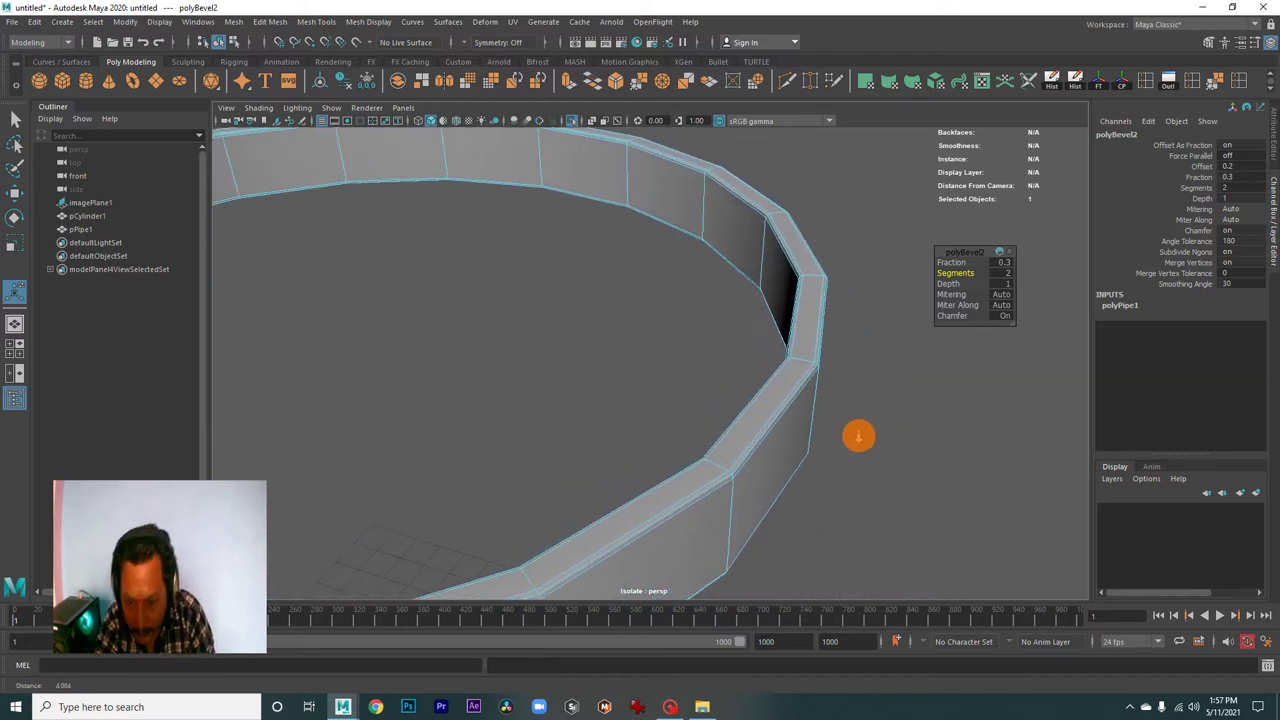
key("q")
- Select the whole beveled pipe, then deselect it and pull back to see the full ring
left_click(863, 280)
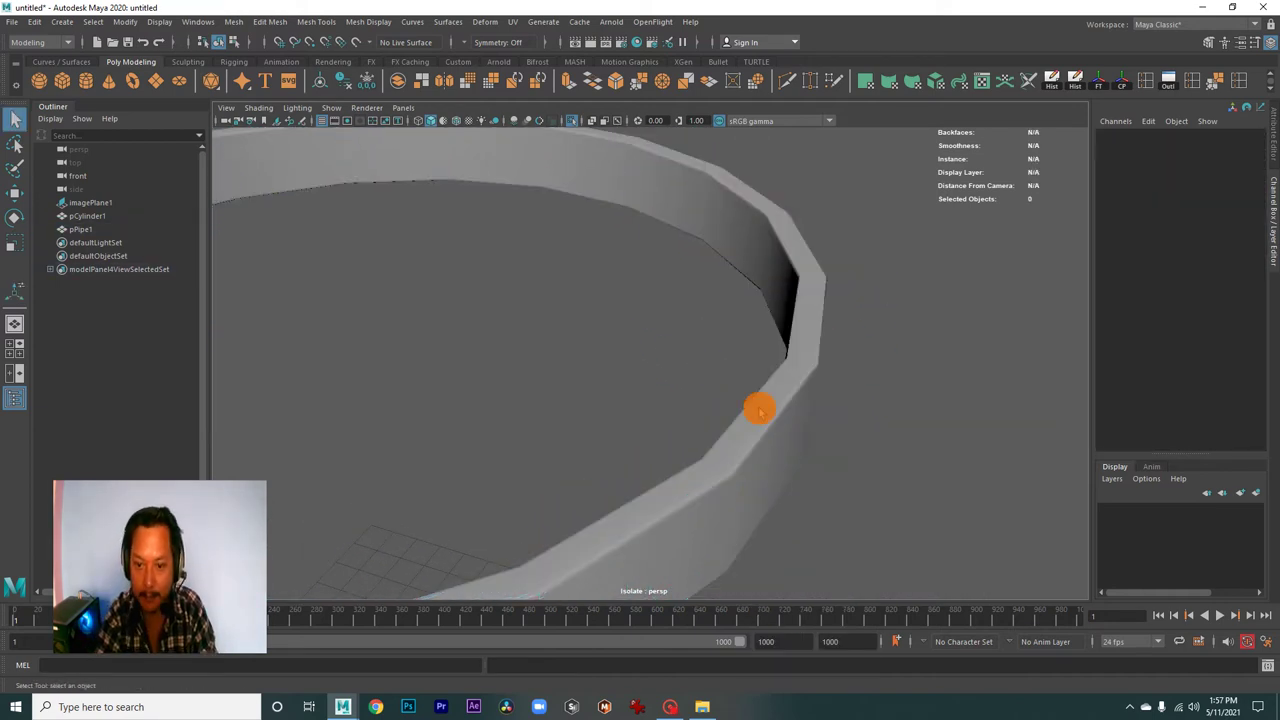
left_click(760, 410)
scroll("down", 3)
left_click(871, 460)
left_click_drag(871, 460, 739, 373)
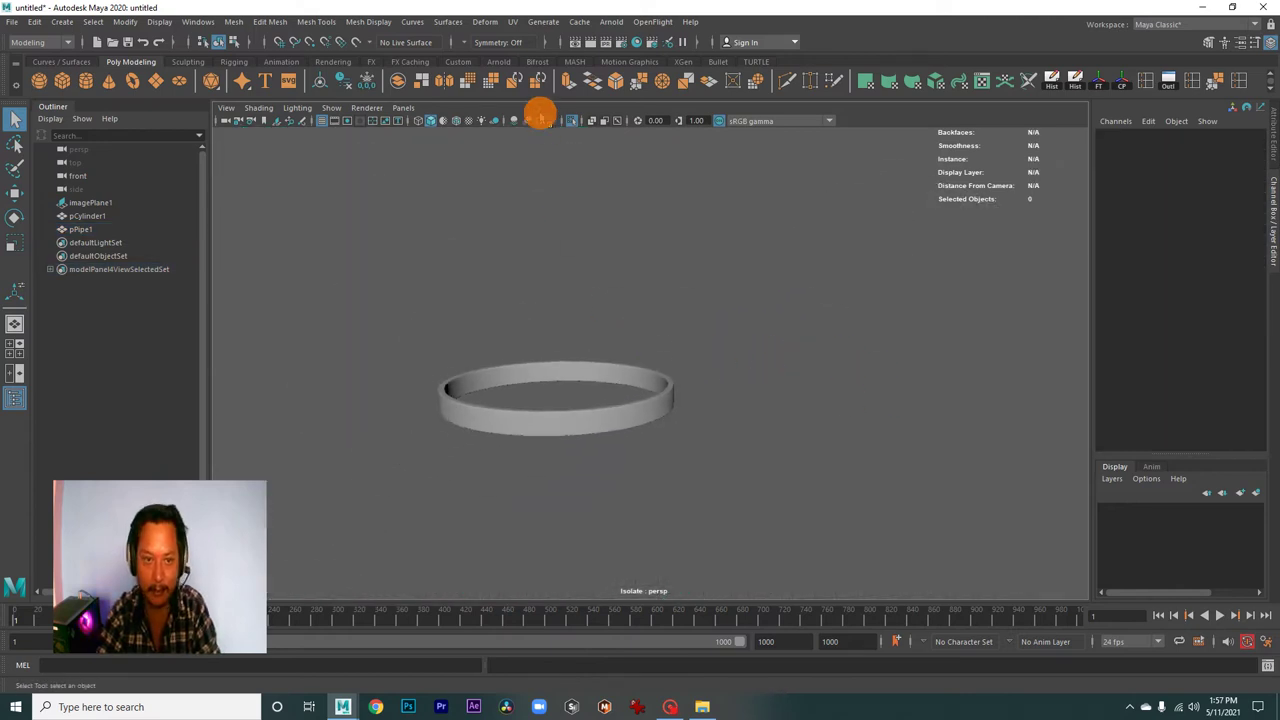
- Show all scene objects again and select the pipe ring at the barrel's top band
left_click(572, 122)
left_click_drag(763, 311, 775, 428)
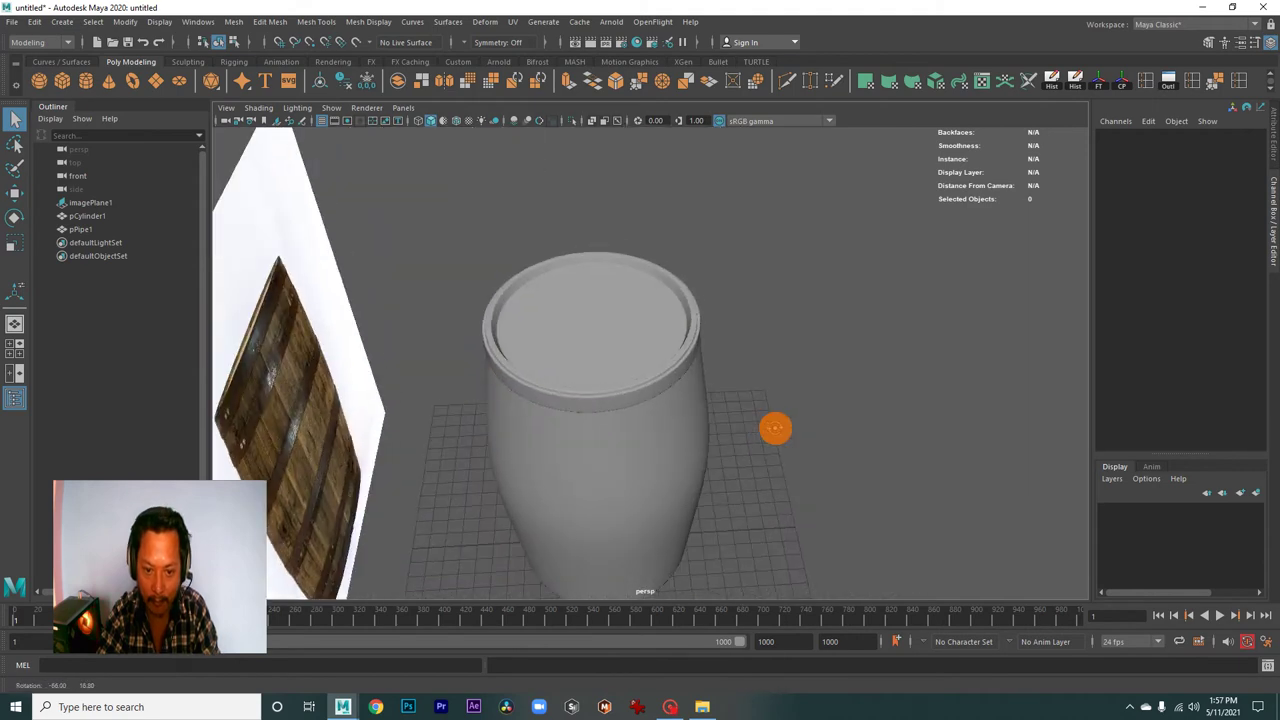
key("space")
key("space")
left_click_drag(517, 477, 973, 392)
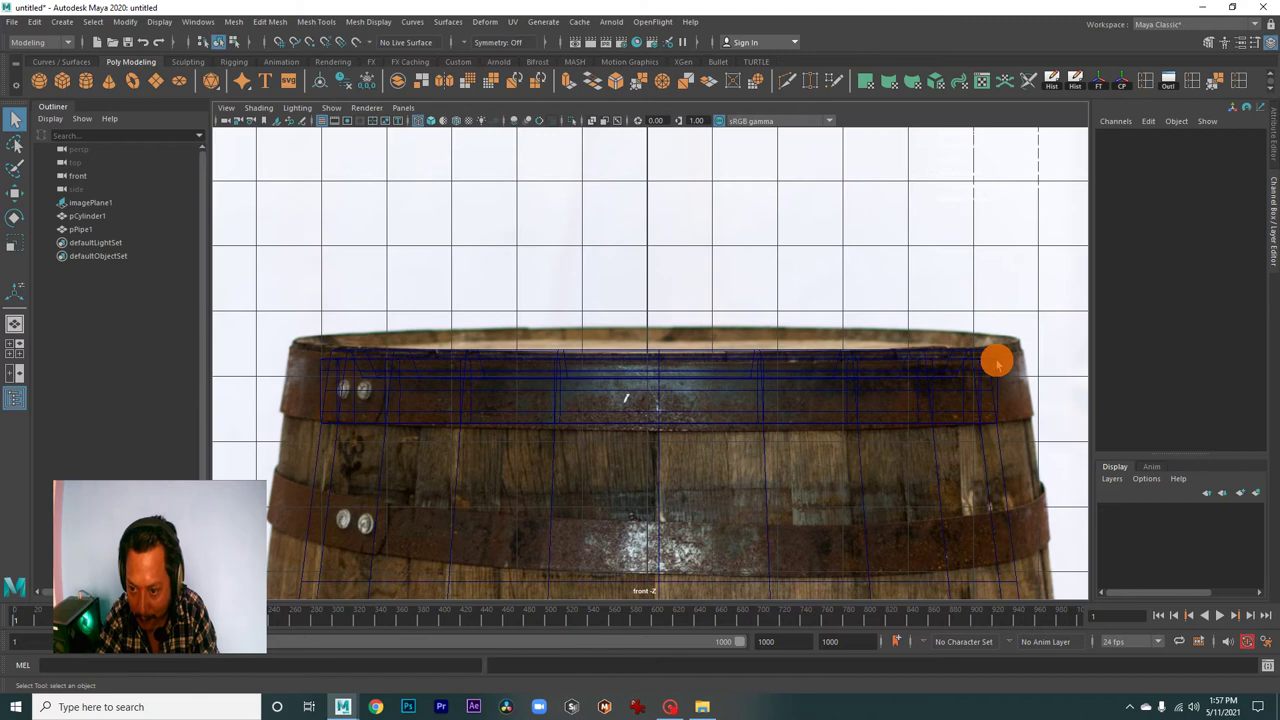
left_click(997, 362)
left_click_drag(640, 465, 686, 466)
- Scale the rim hoop uniformly to about 0.98 so it wraps the barrel top
key("space")
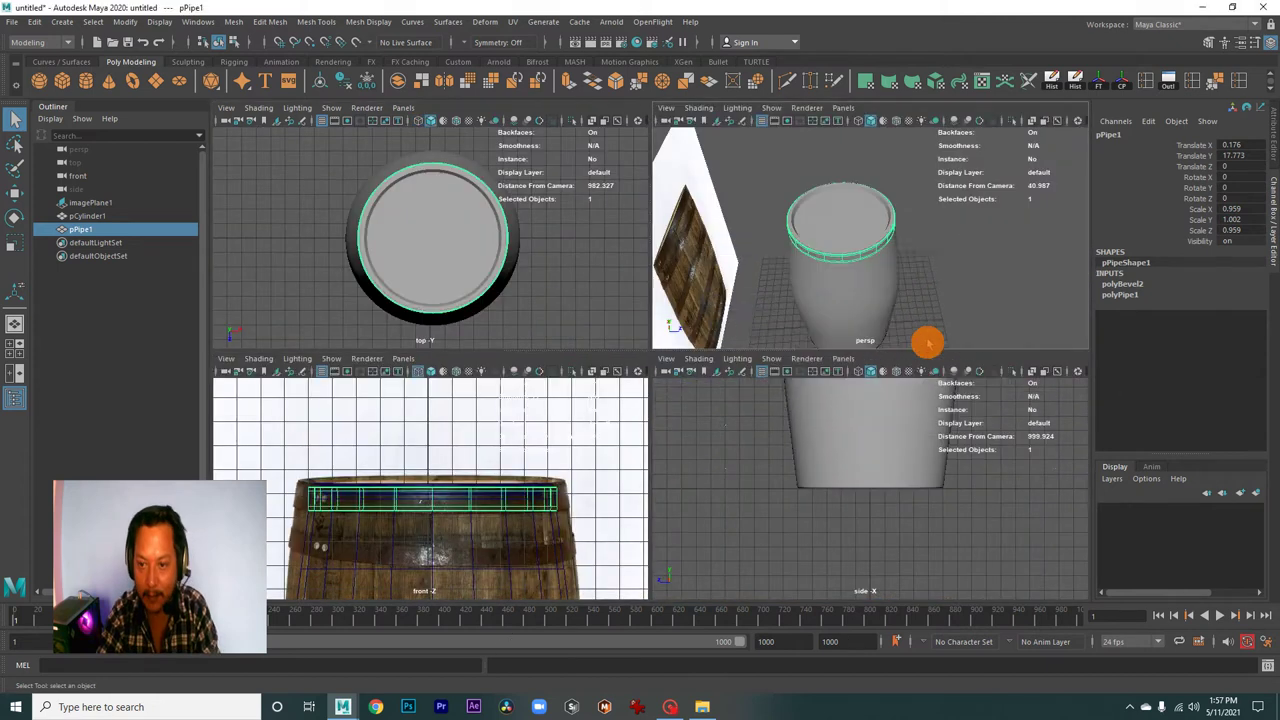
key("space")
left_click_drag(760, 391, 743, 434)
left_click_drag(743, 434, 766, 443)
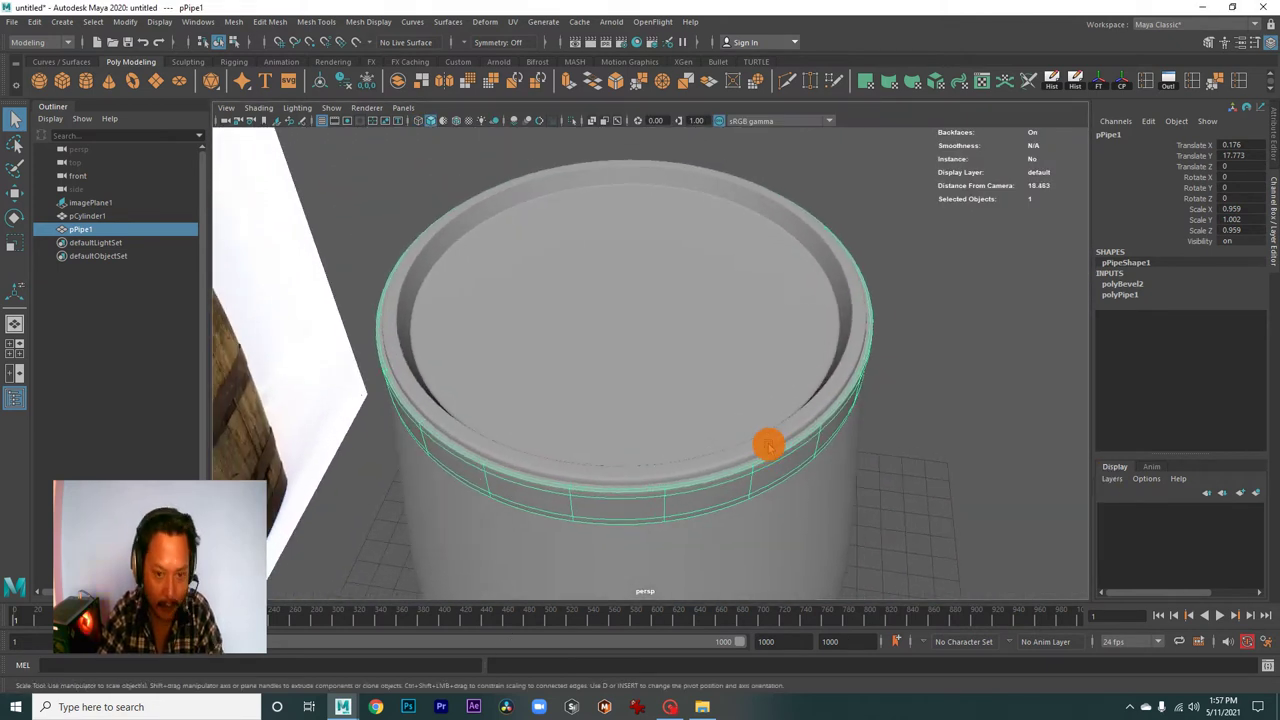
key("r")
left_click_drag(623, 320, 702, 330)
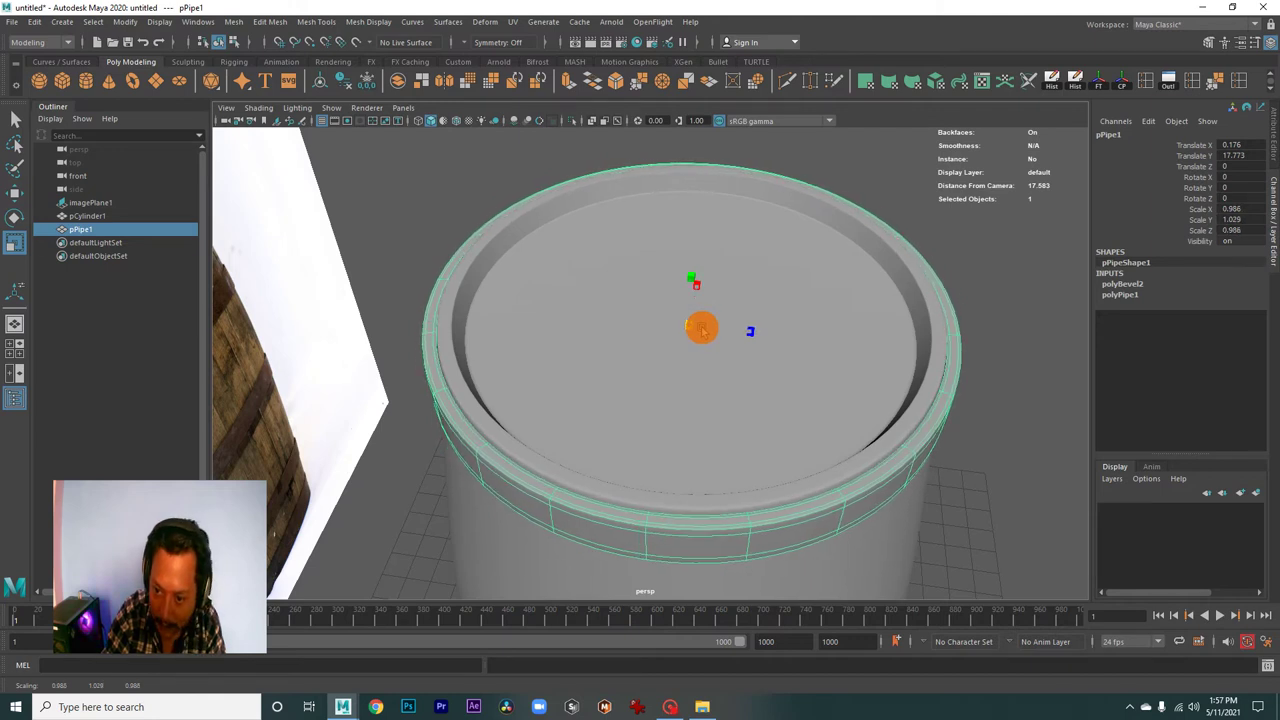
left_click_drag(703, 331, 723, 537)
- In the front view, select the hoop's top vertex row and scale it slightly inward
key("space")
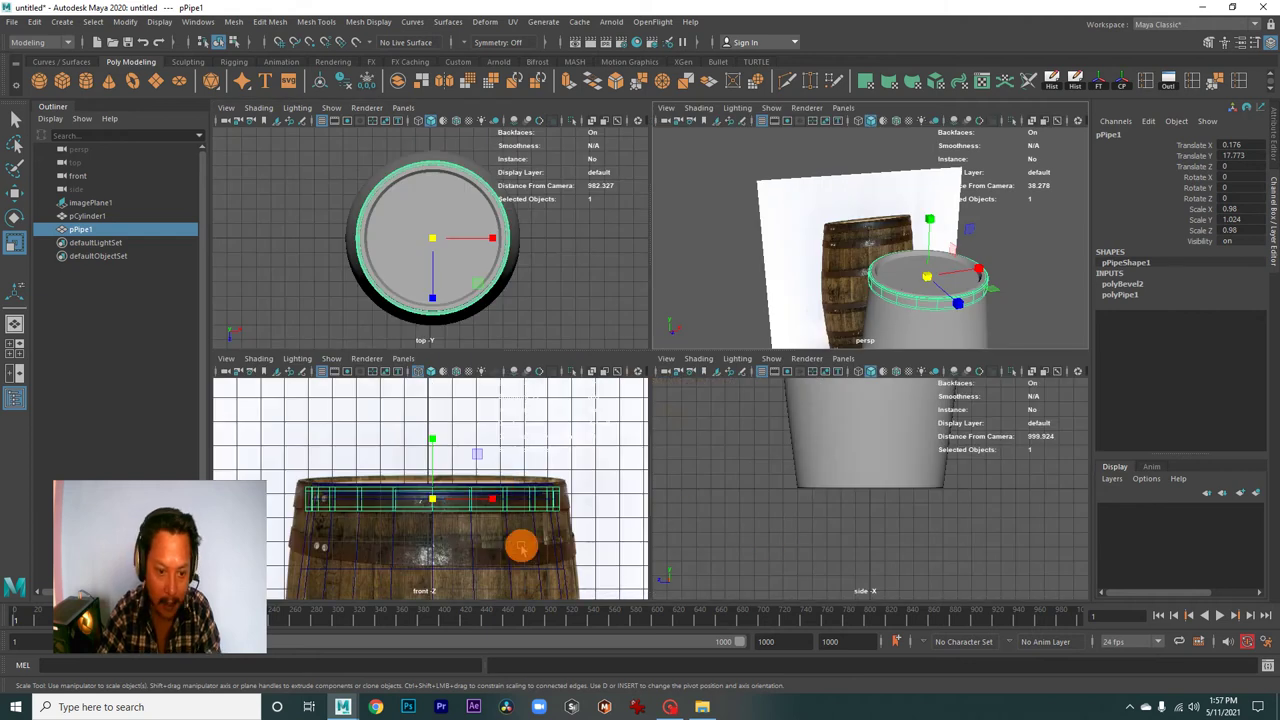
key("space")
scroll("up", 3)
left_click_drag(471, 457, 711, 482)
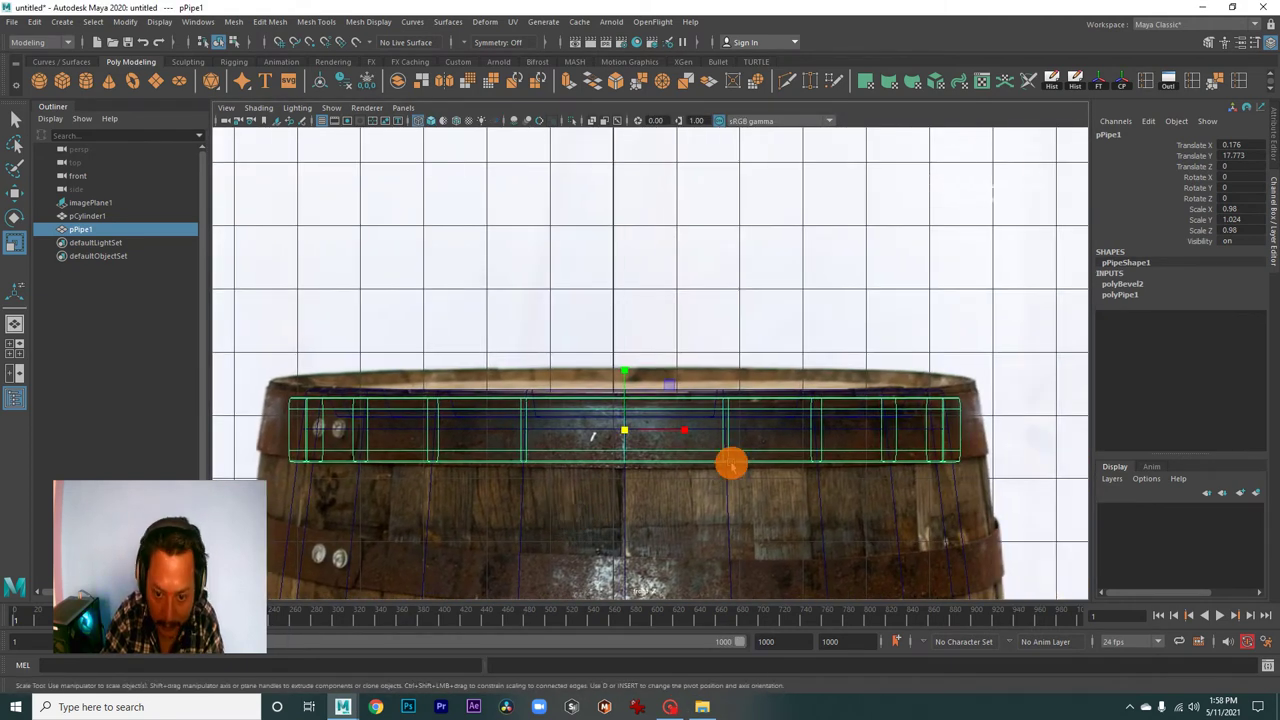
left_click_drag(731, 463, 666, 338)
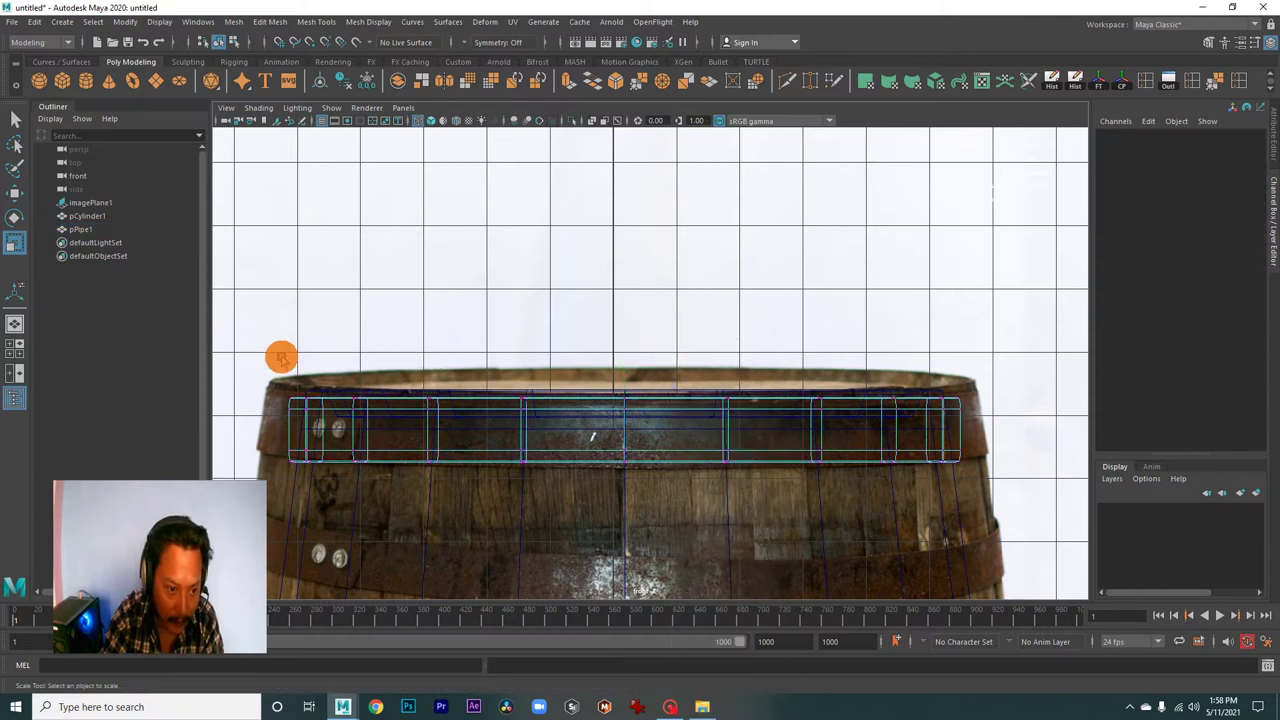
left_click_drag(261, 352, 990, 432)
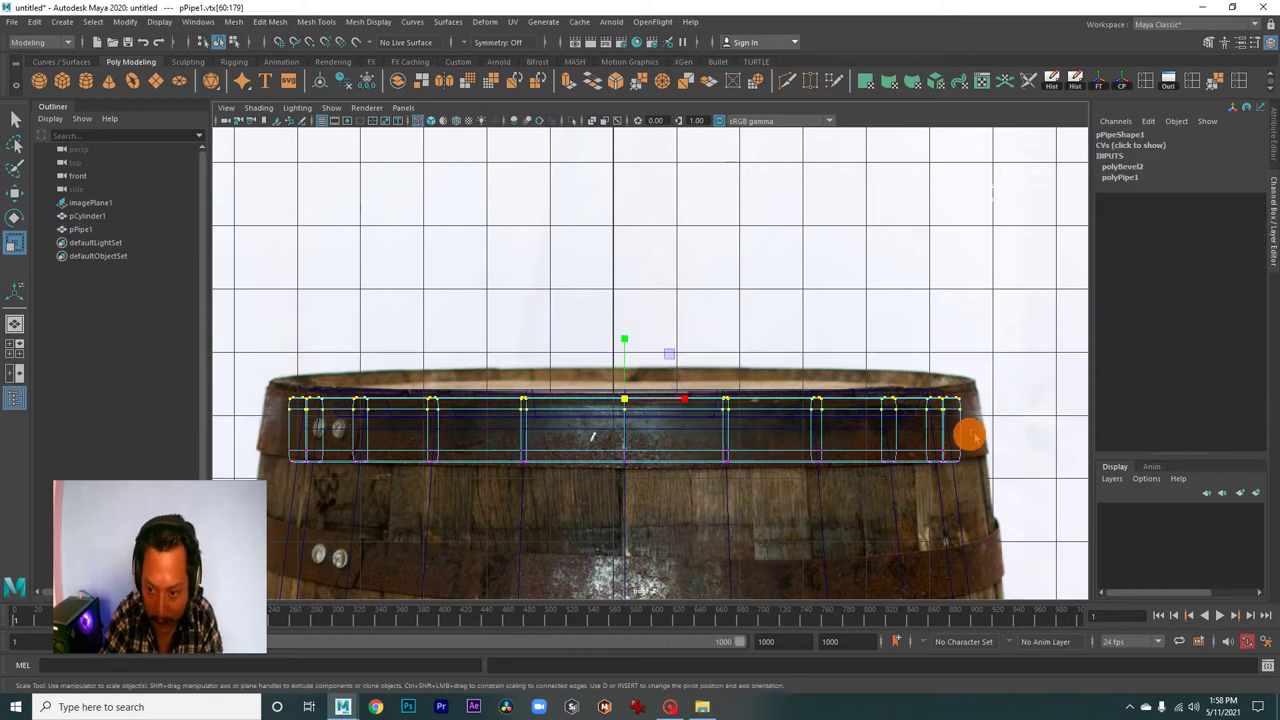
scroll("up", 3)
scroll("down", 3)
scroll("up", 3)
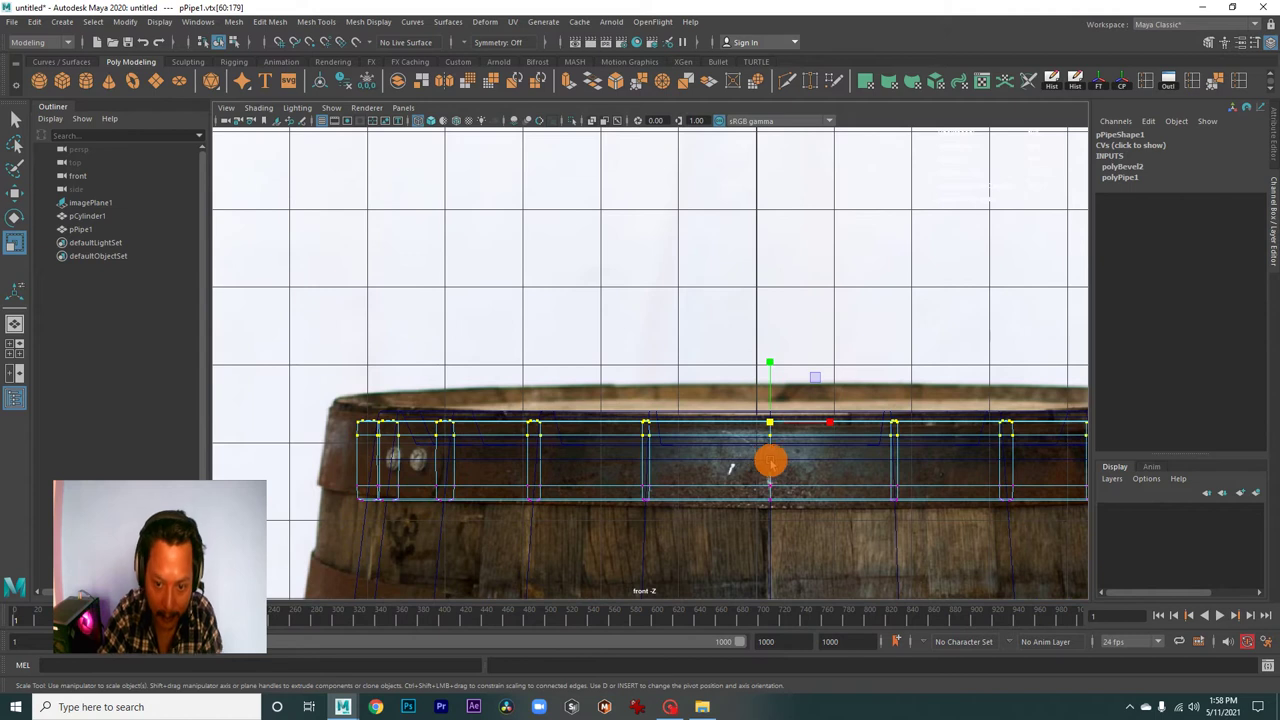
middle_click(731, 468)
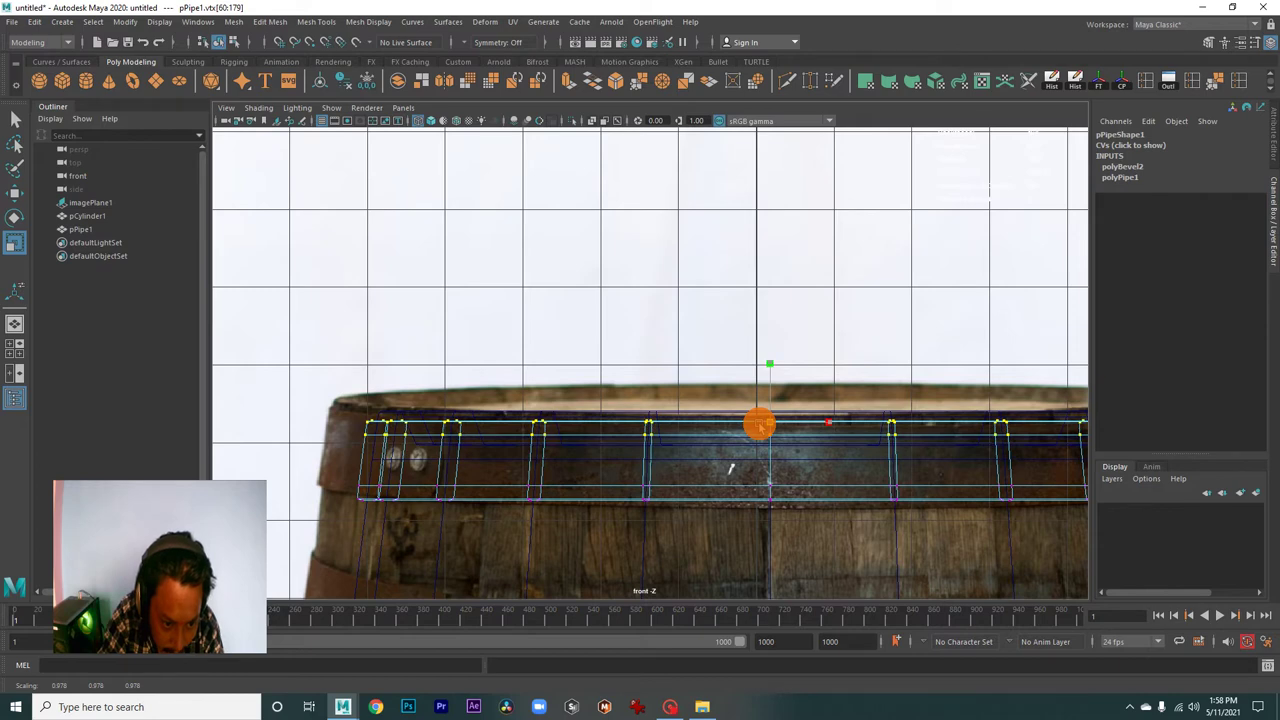
- Return the hoop to object mode and recentre the barrel in the front view
scroll("down", 3)
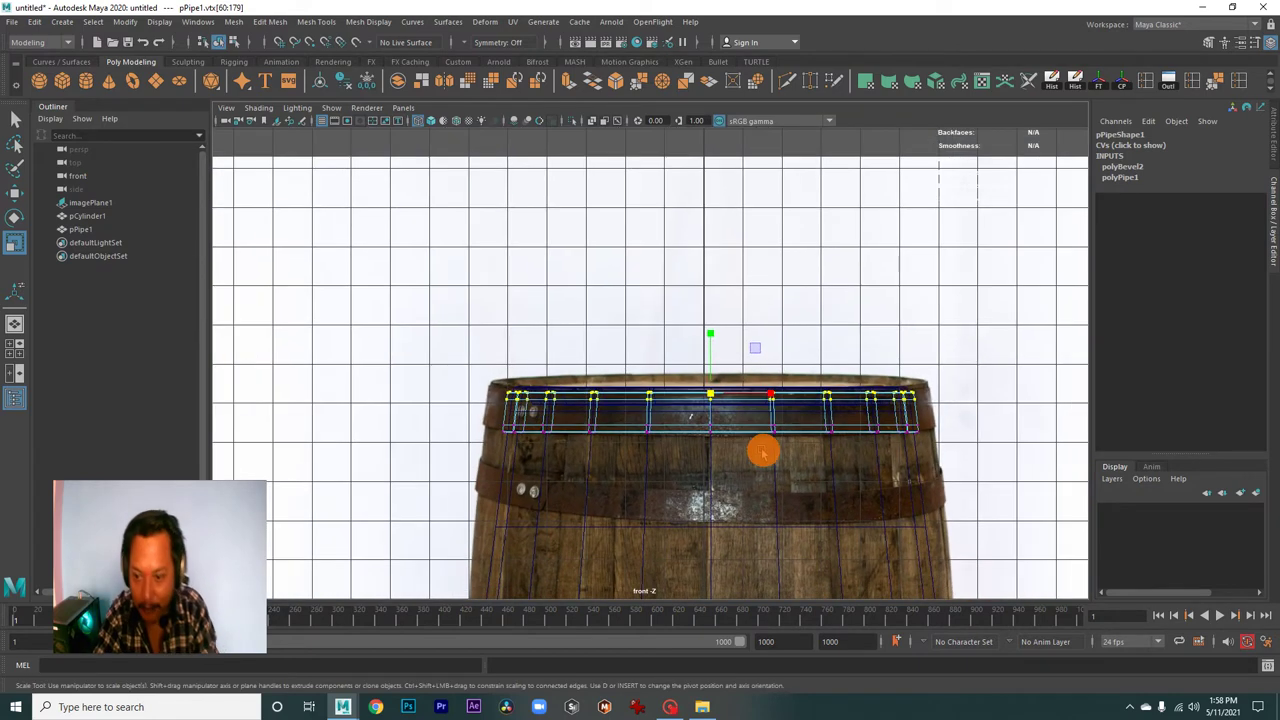
left_click_drag(731, 468, 521, 407)
scroll("up", 3)
scroll("up", 3)
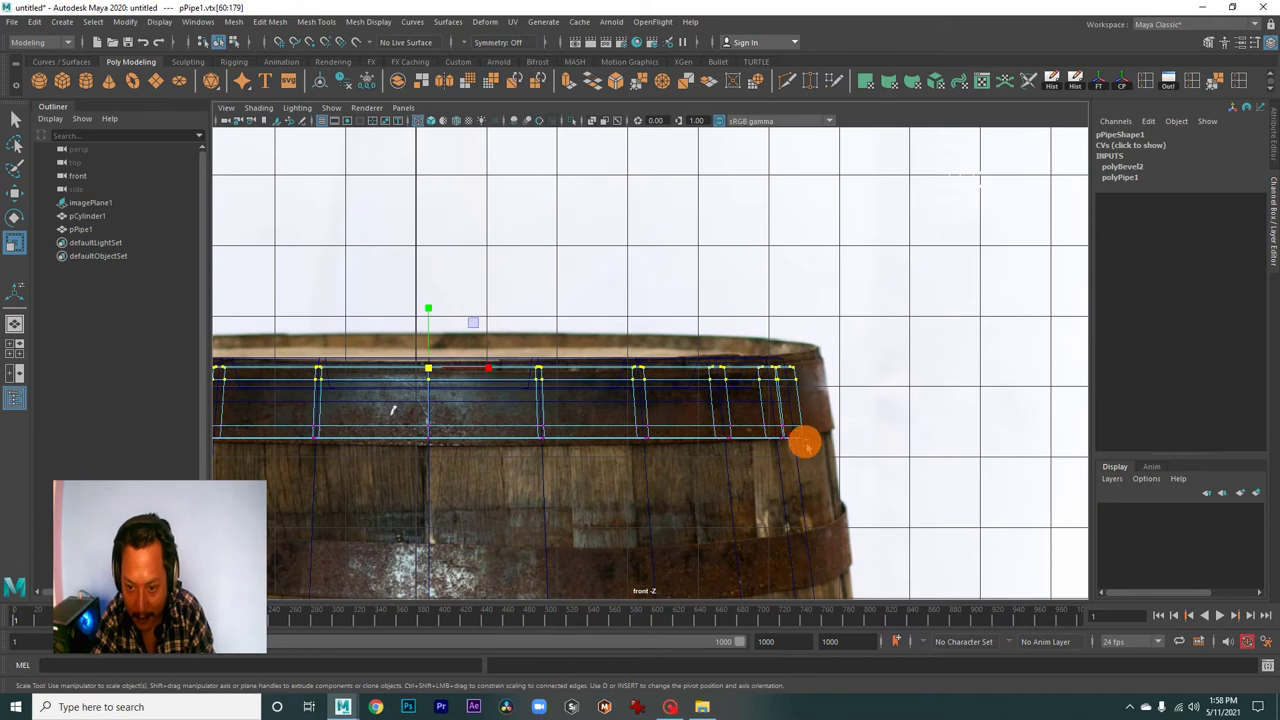
left_click_drag(800, 428, 860, 318)
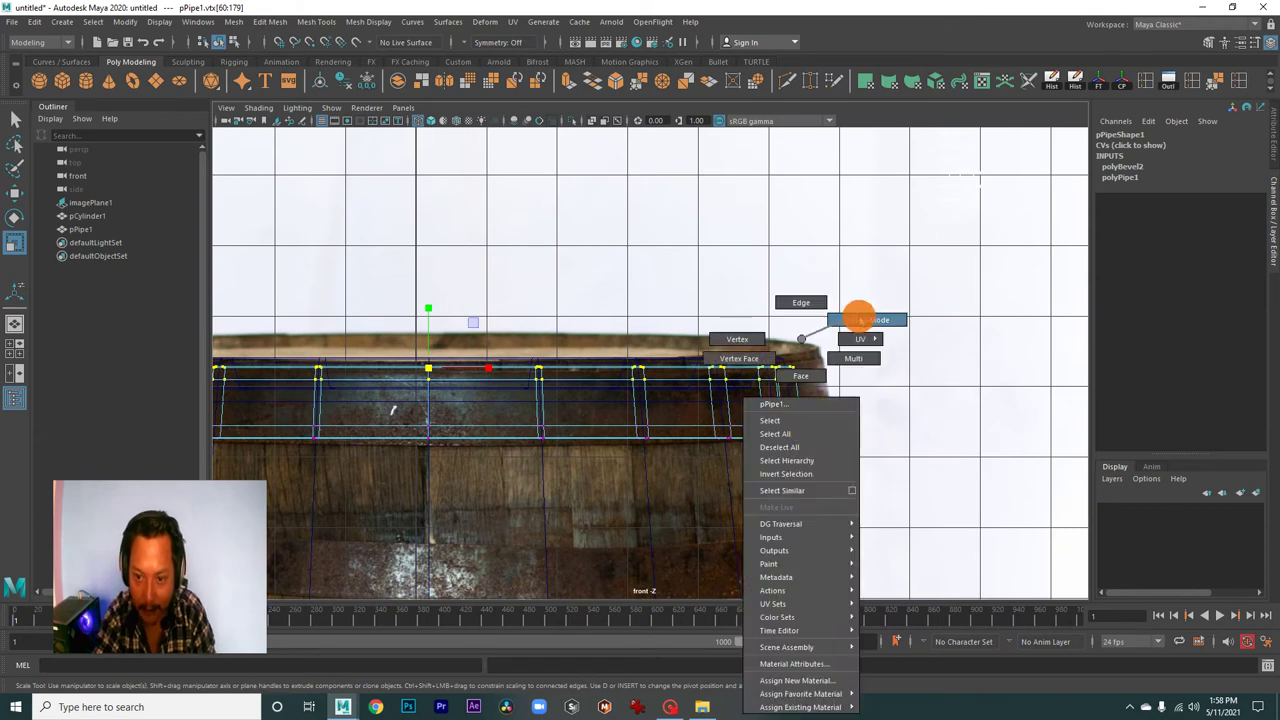
scroll("down", 3)
left_click_drag(703, 443, 617, 383)
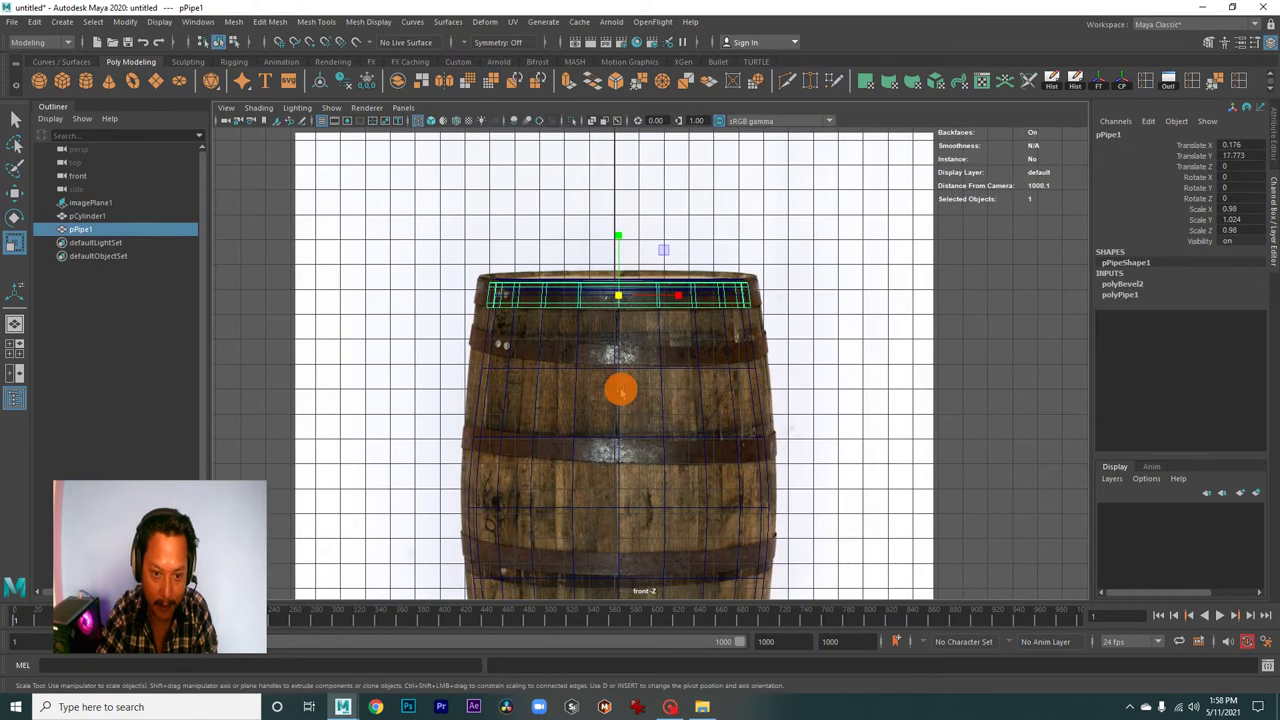
scroll("up", 3)
scroll("up", 3)
scroll("up", 3)
- Inspect the tapered hoop in perspective, then reselect it and go back to the front view
key("space")
left_click_drag(771, 443, 770, 413)
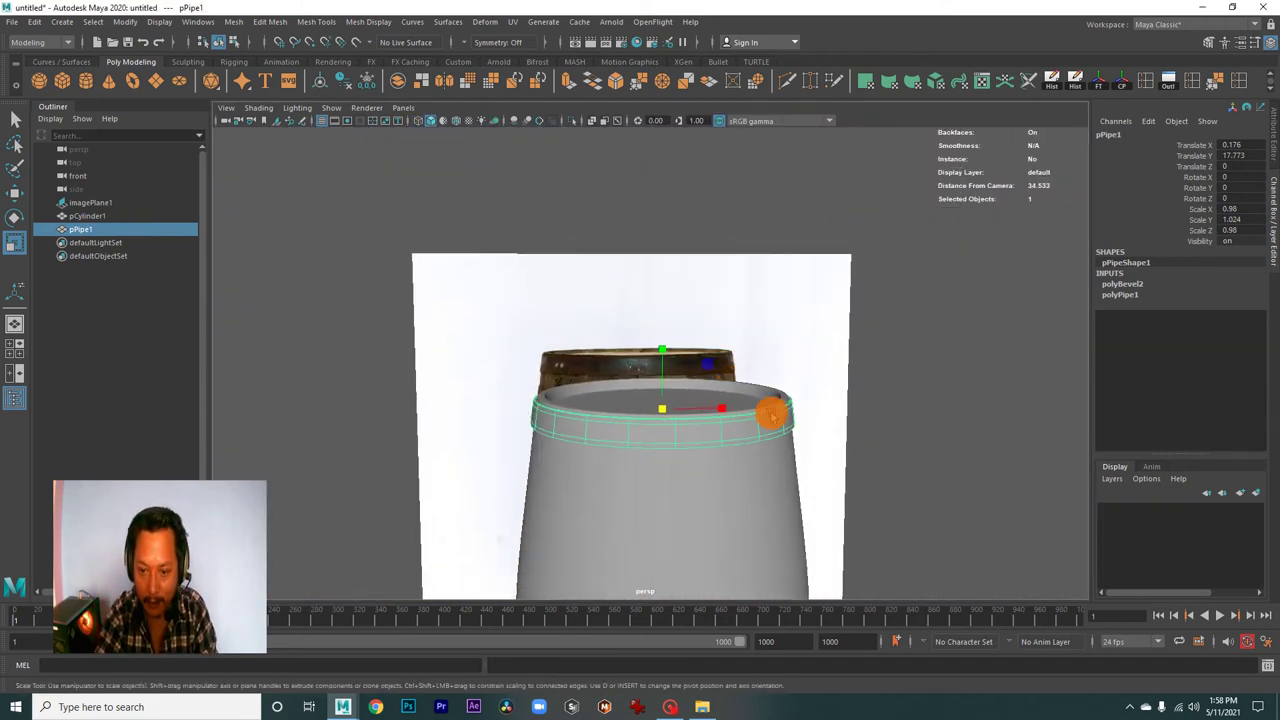
left_click_drag(777, 334, 829, 337)
left_click(937, 374)
left_click_drag(937, 374, 638, 458)
left_click_drag(638, 458, 684, 396)
left_click(684, 396)
key("space")
key("space")
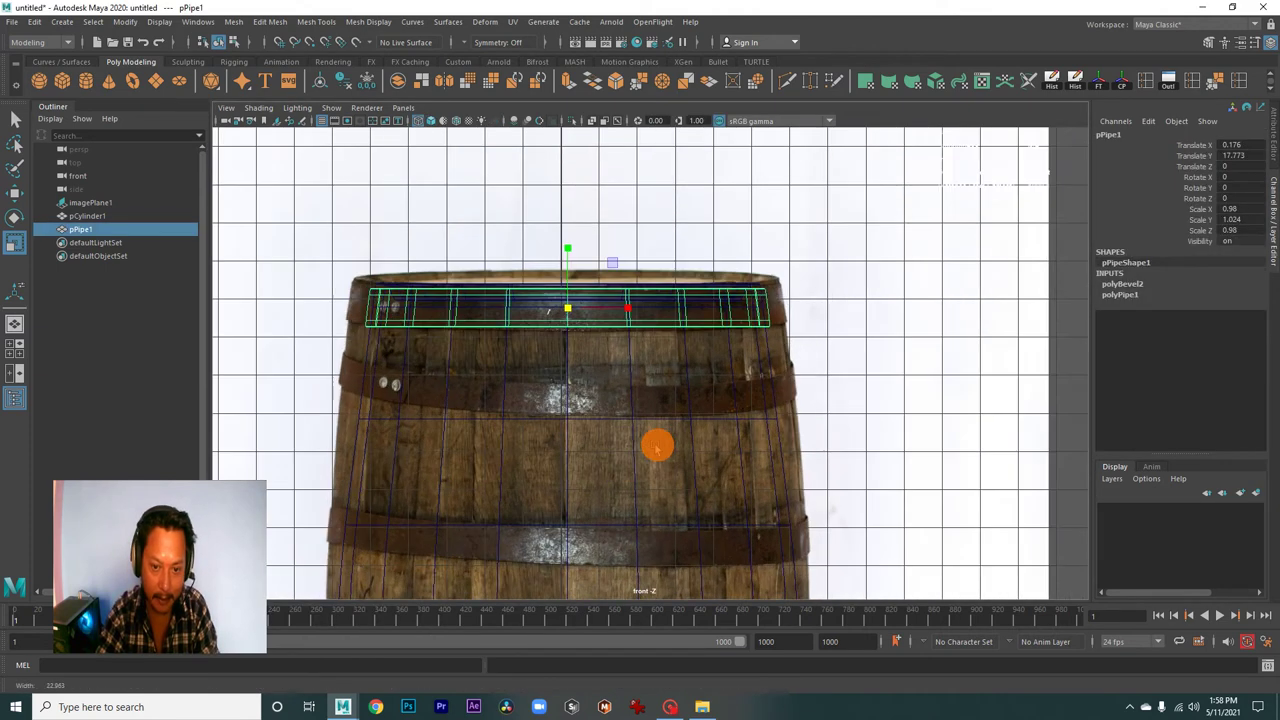
- Duplicate the rim hoop and move the copy down to the upper band at Translate Y 15.391
key("w")
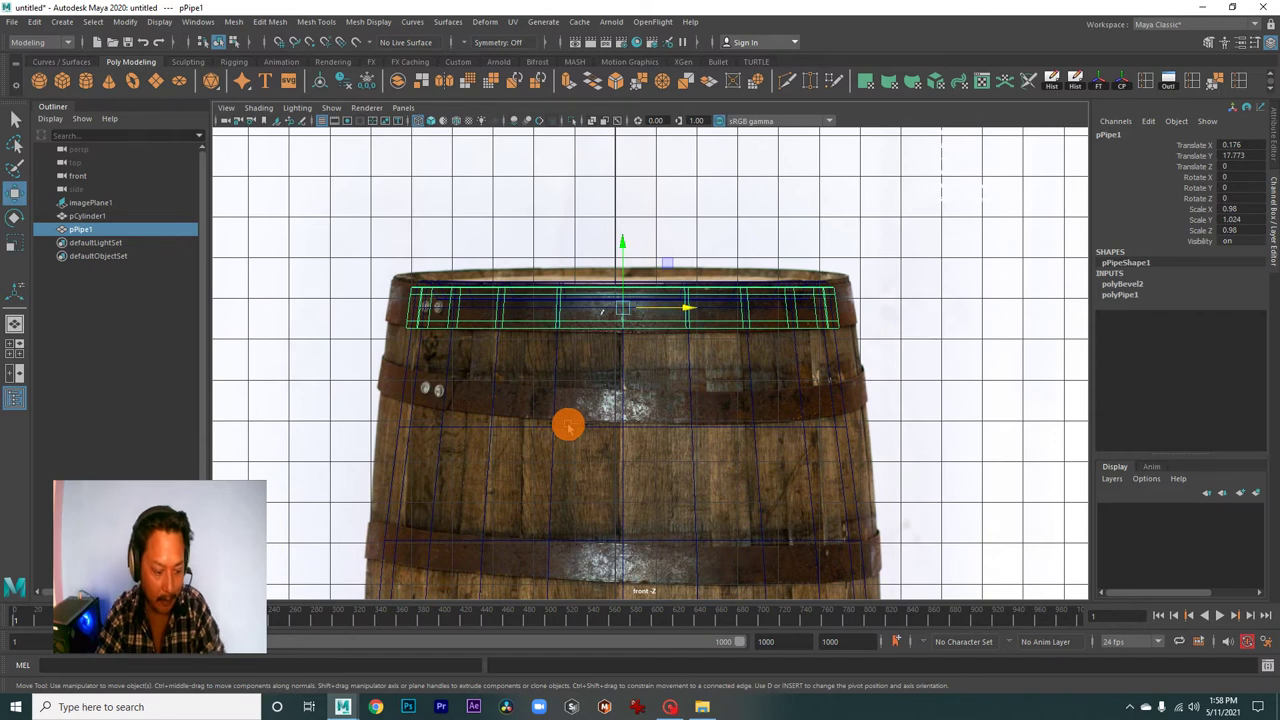
key("ctrl+d")
left_click_drag(623, 251, 663, 343)
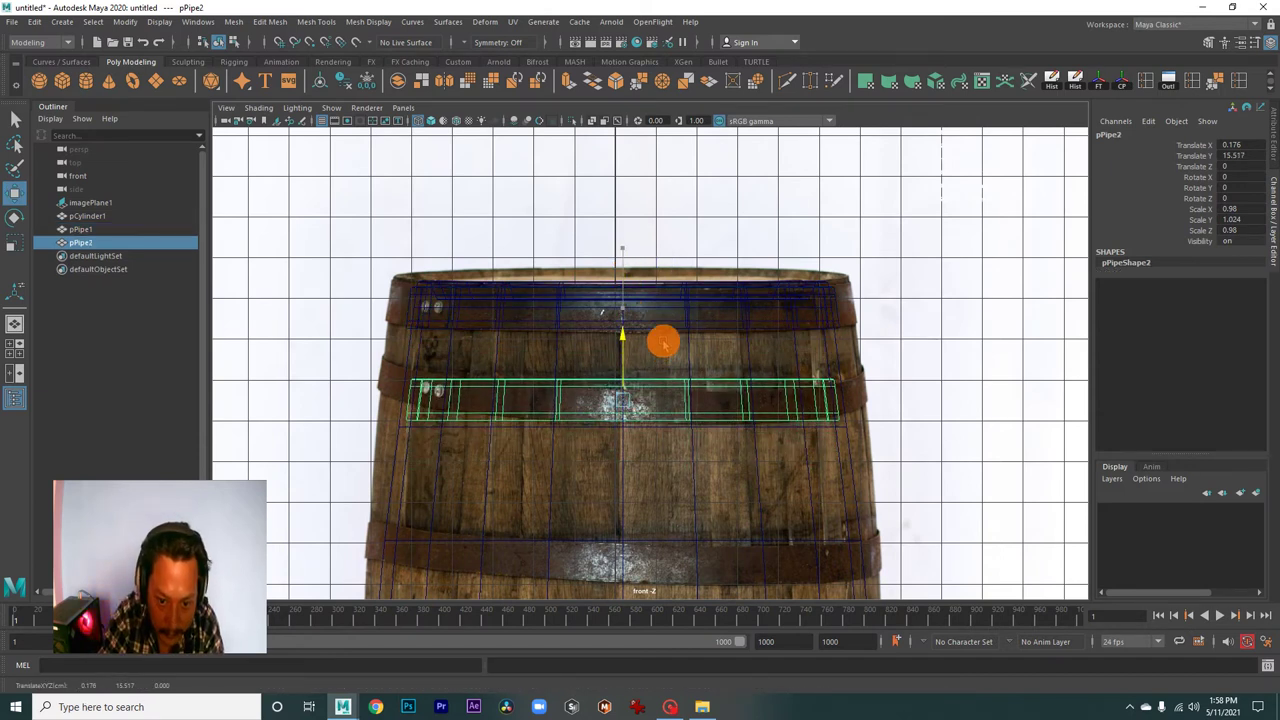
scroll("up", 3)
scroll("up", 3)
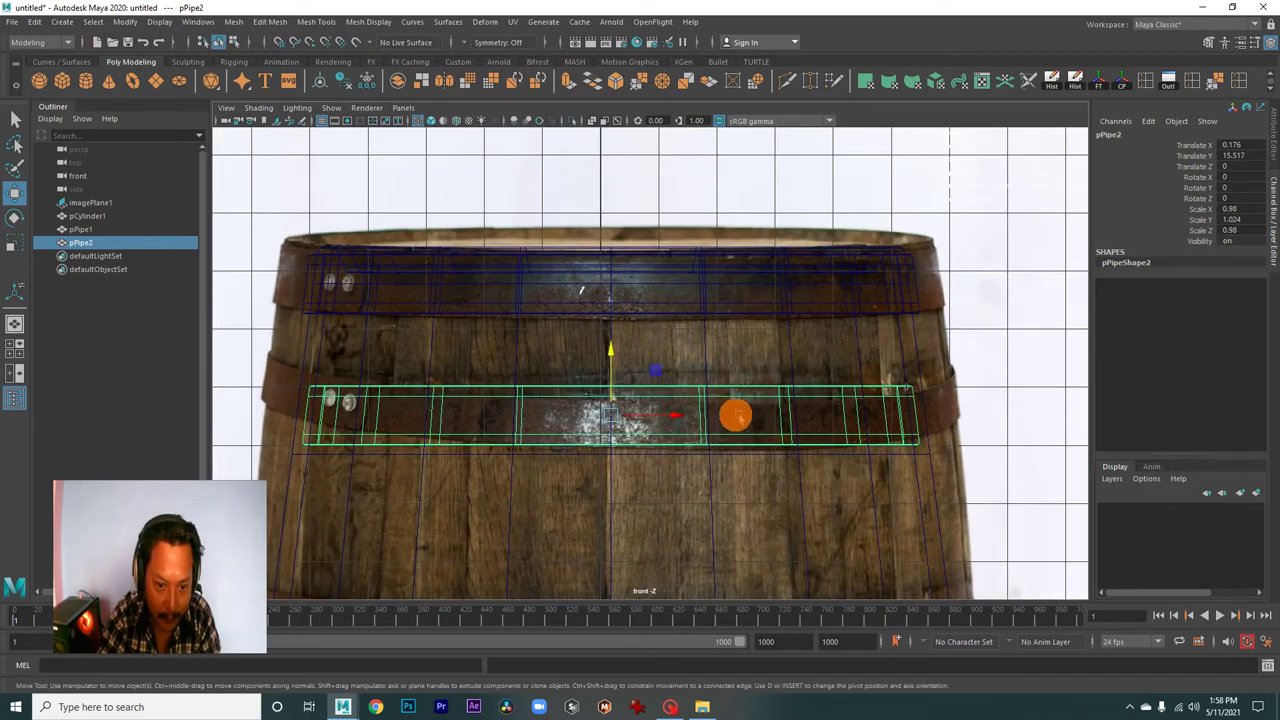
left_click_drag(614, 364, 617, 383)
- Scale the copy to about 1.039 wide and 0.784 tall to fit the band
key("r")
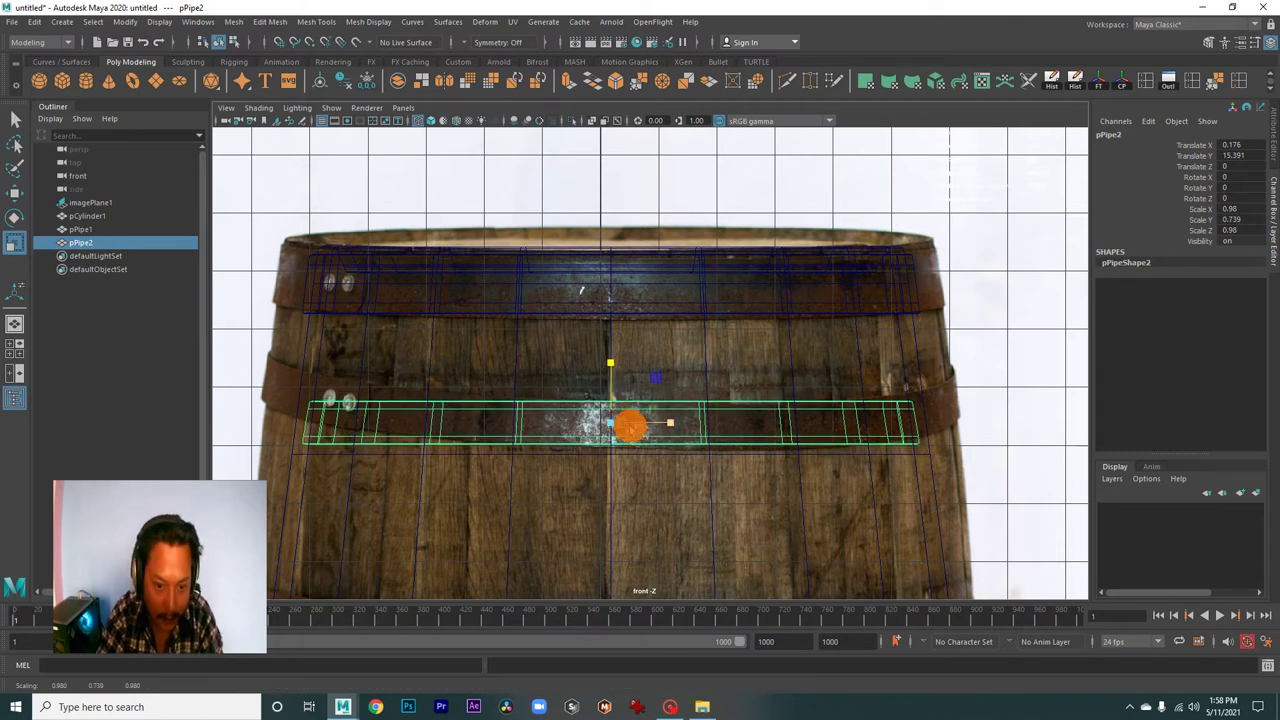
left_click_drag(610, 425, 636, 428)
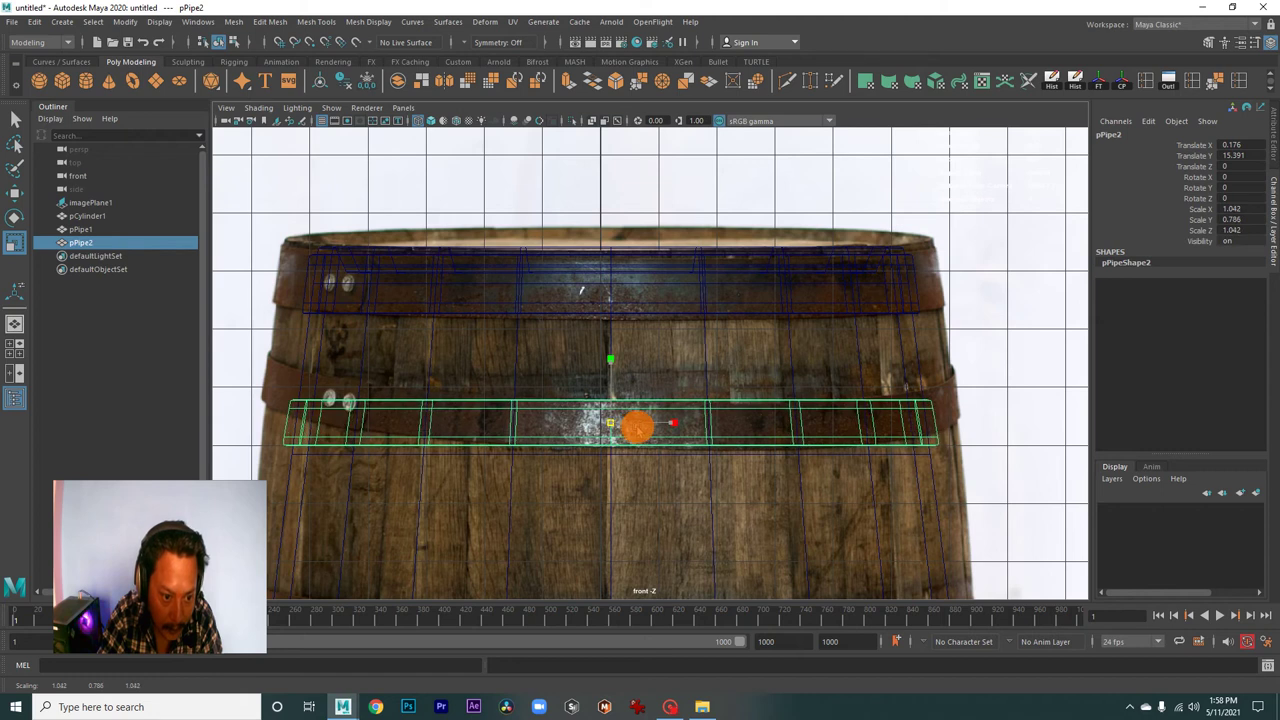
left_click_drag(637, 428, 637, 428)
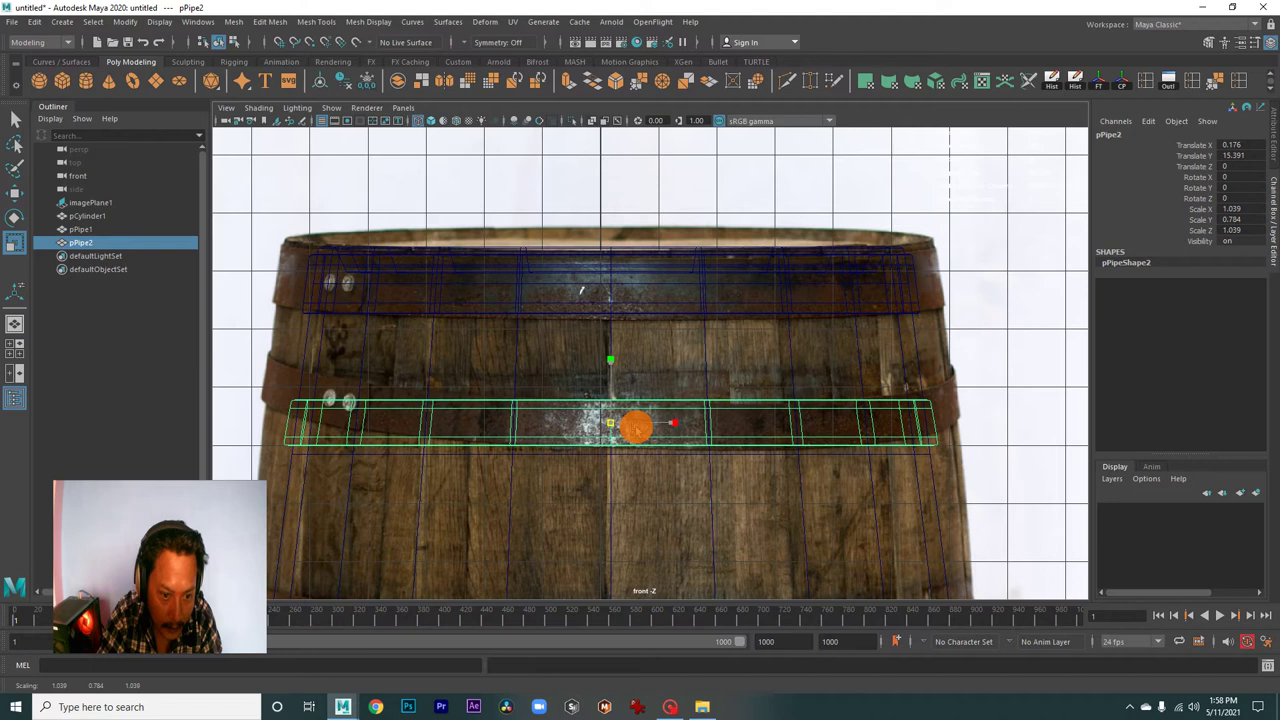
left_click_drag(721, 460, 721, 463)
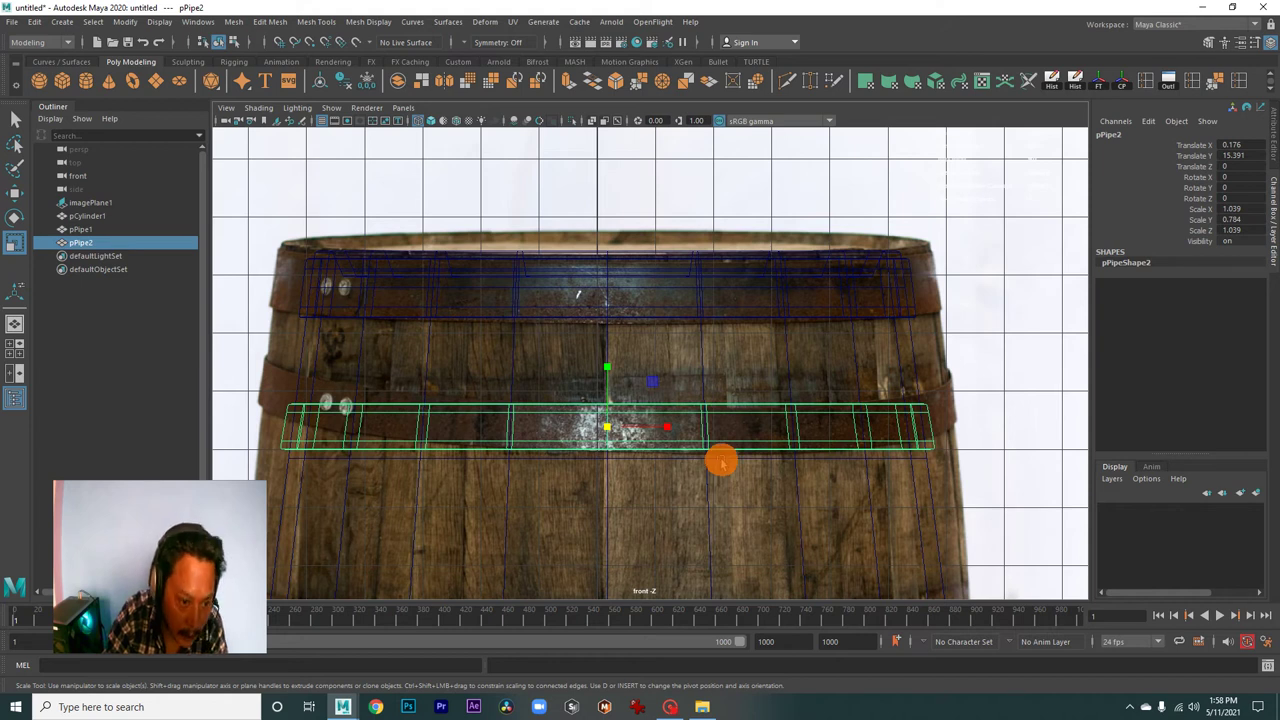
- Reselect the new band hoop and adjust its bottom row of vertices
right_click(592, 440)
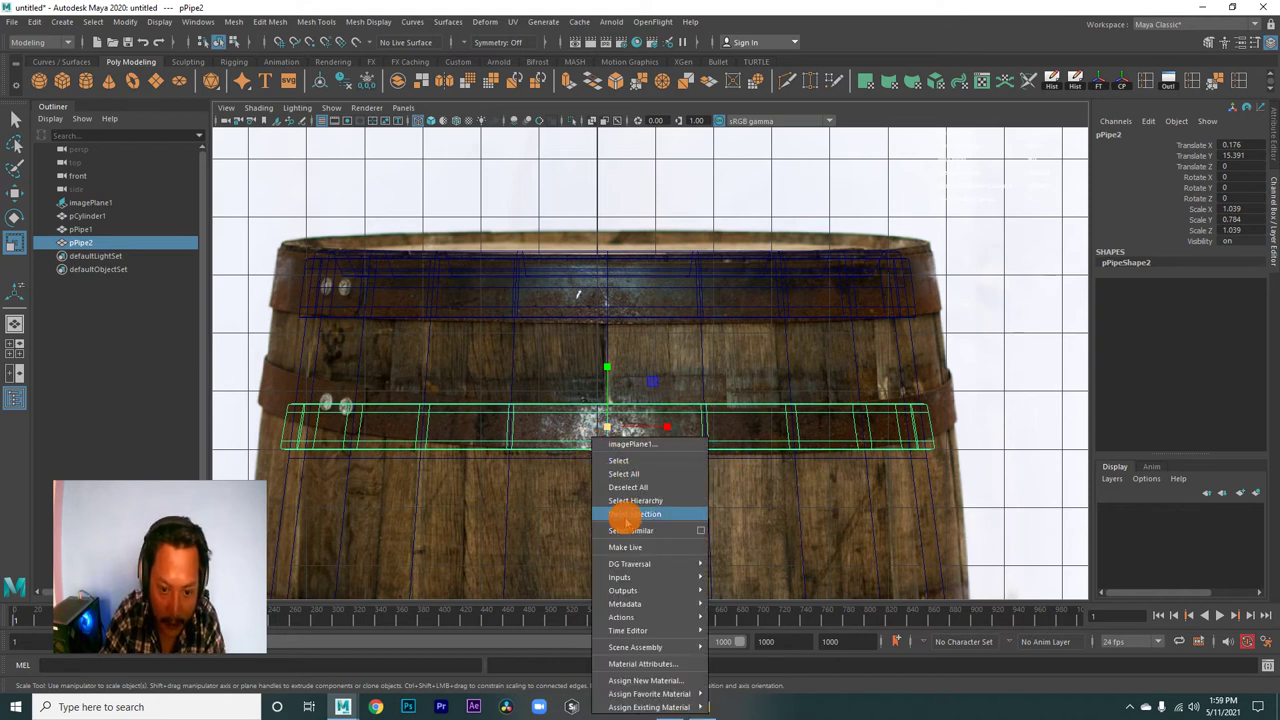
left_click(626, 514)
right_click(586, 443)
left_click(618, 423)
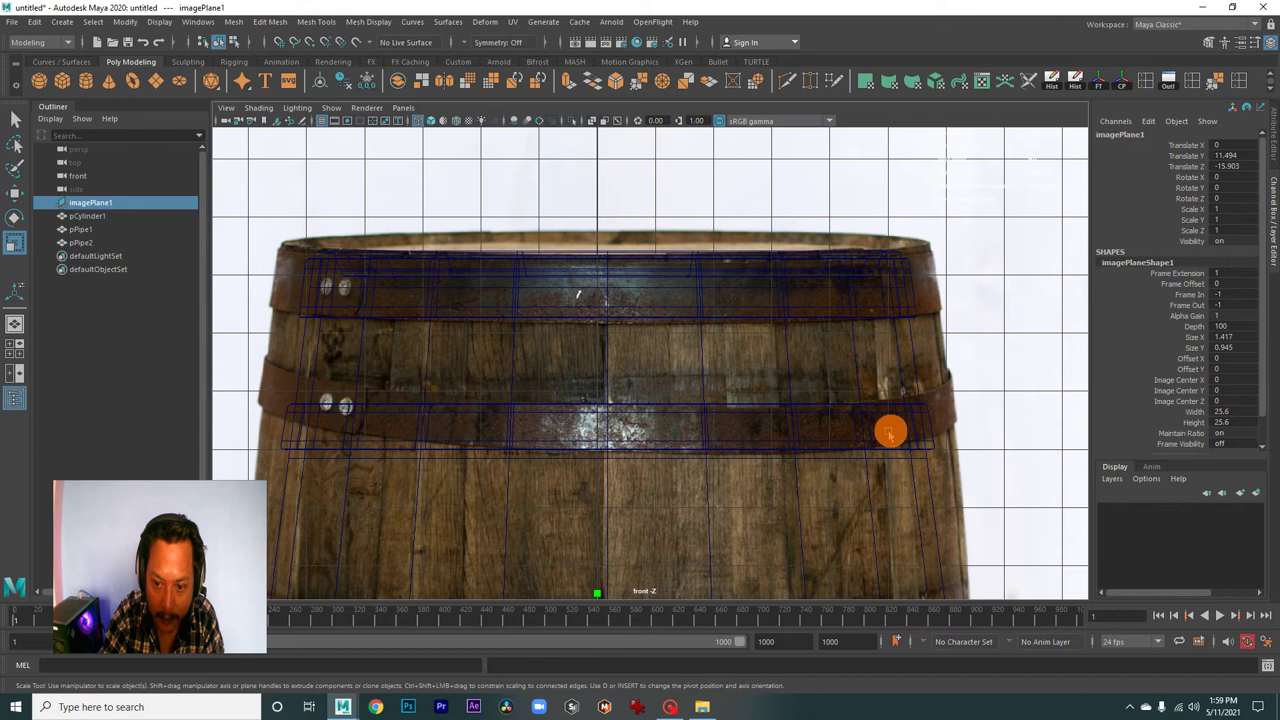
left_click(932, 460)
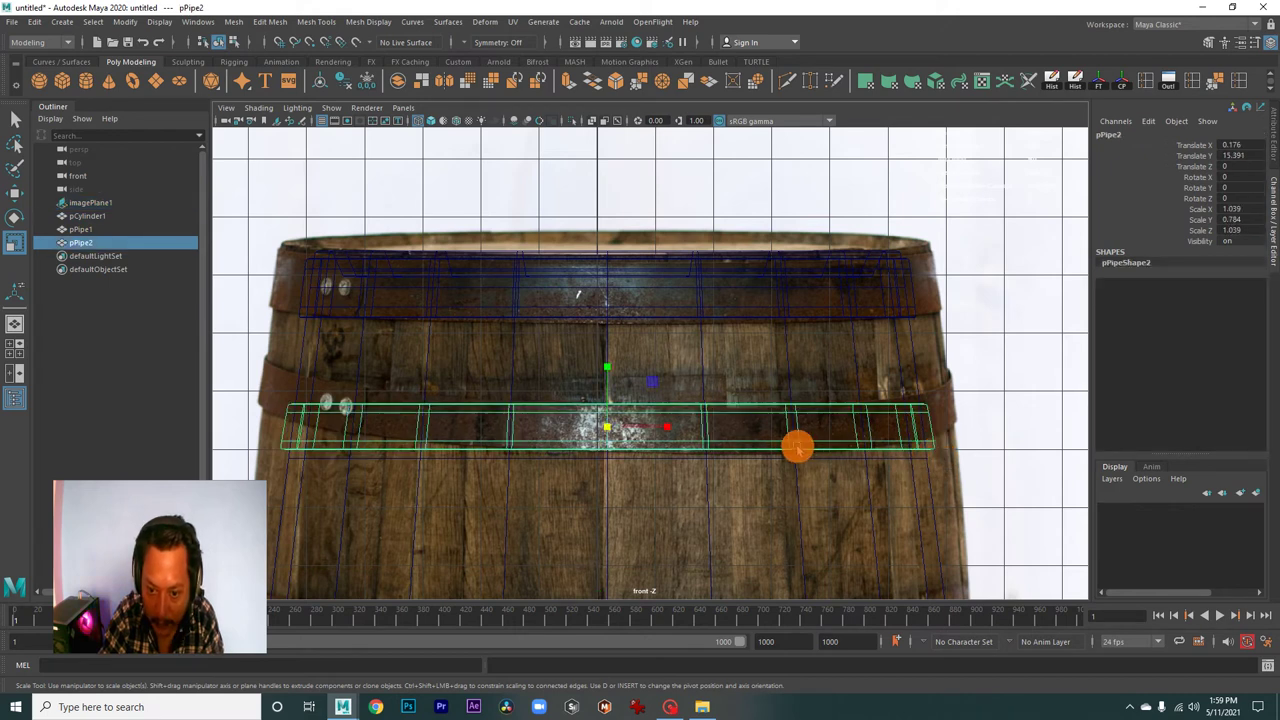
left_click_drag(800, 447, 743, 337)
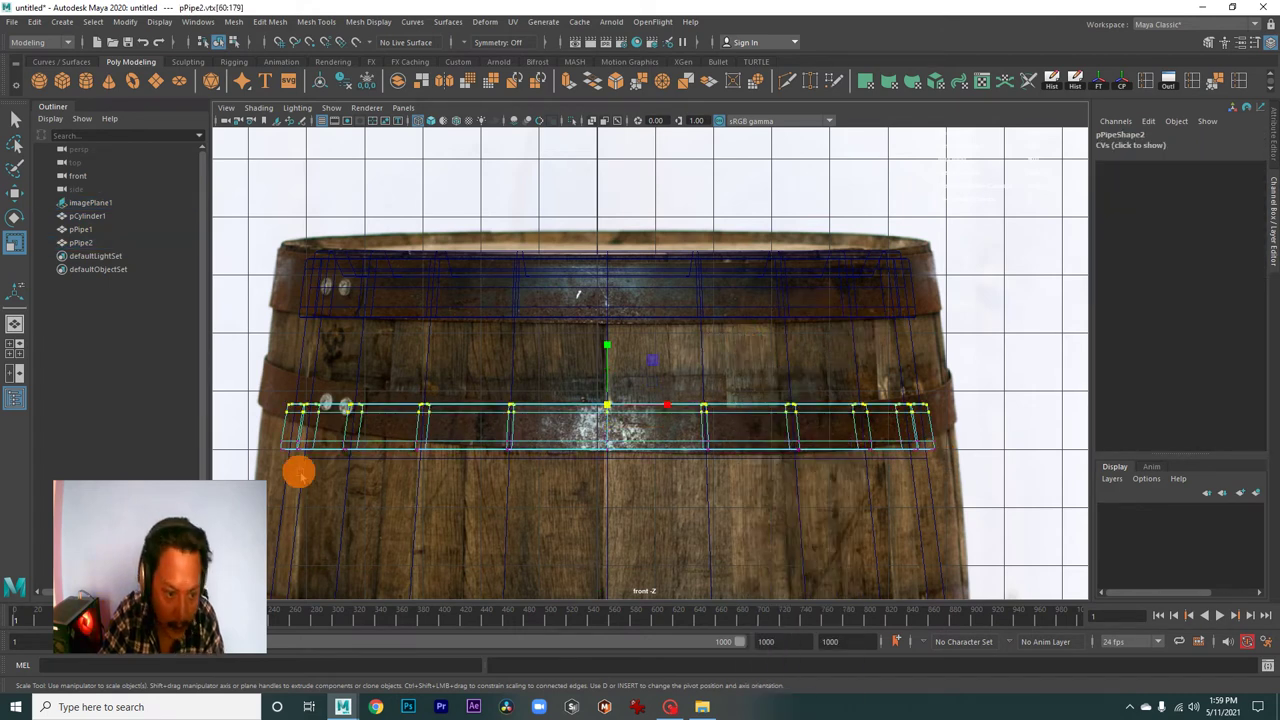
left_click_drag(270, 432, 1034, 519)
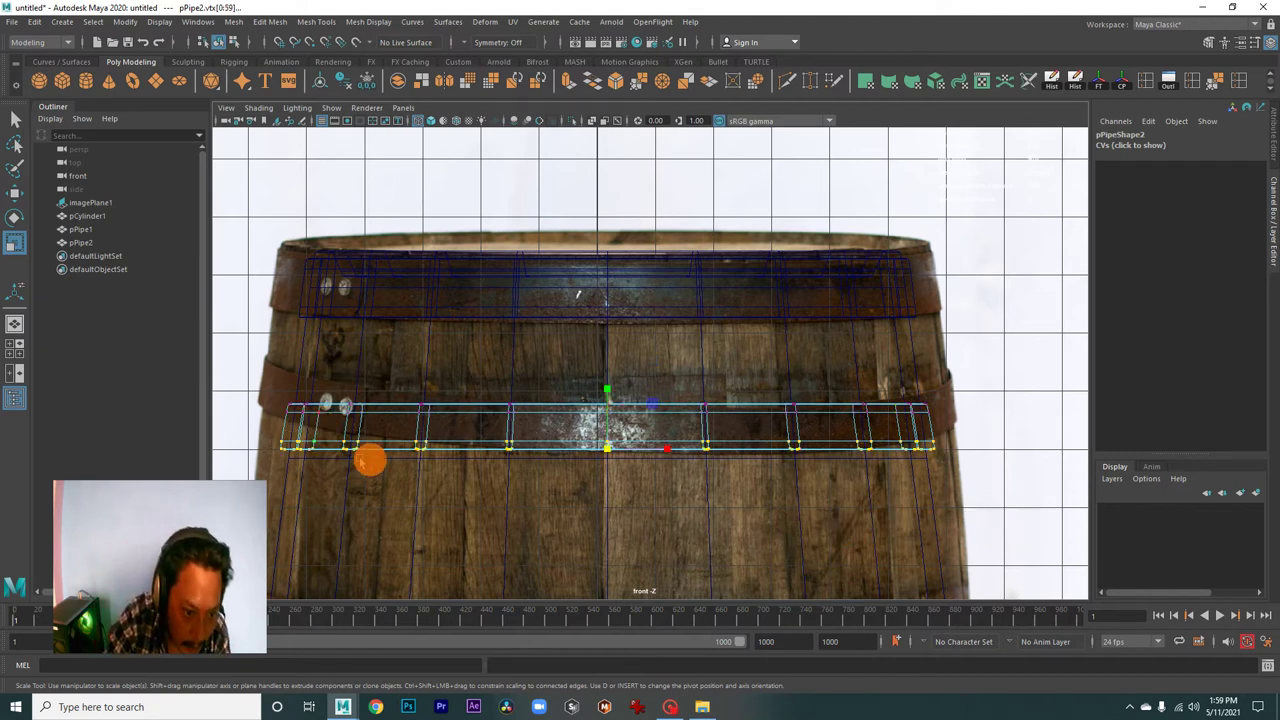
left_click(610, 452)
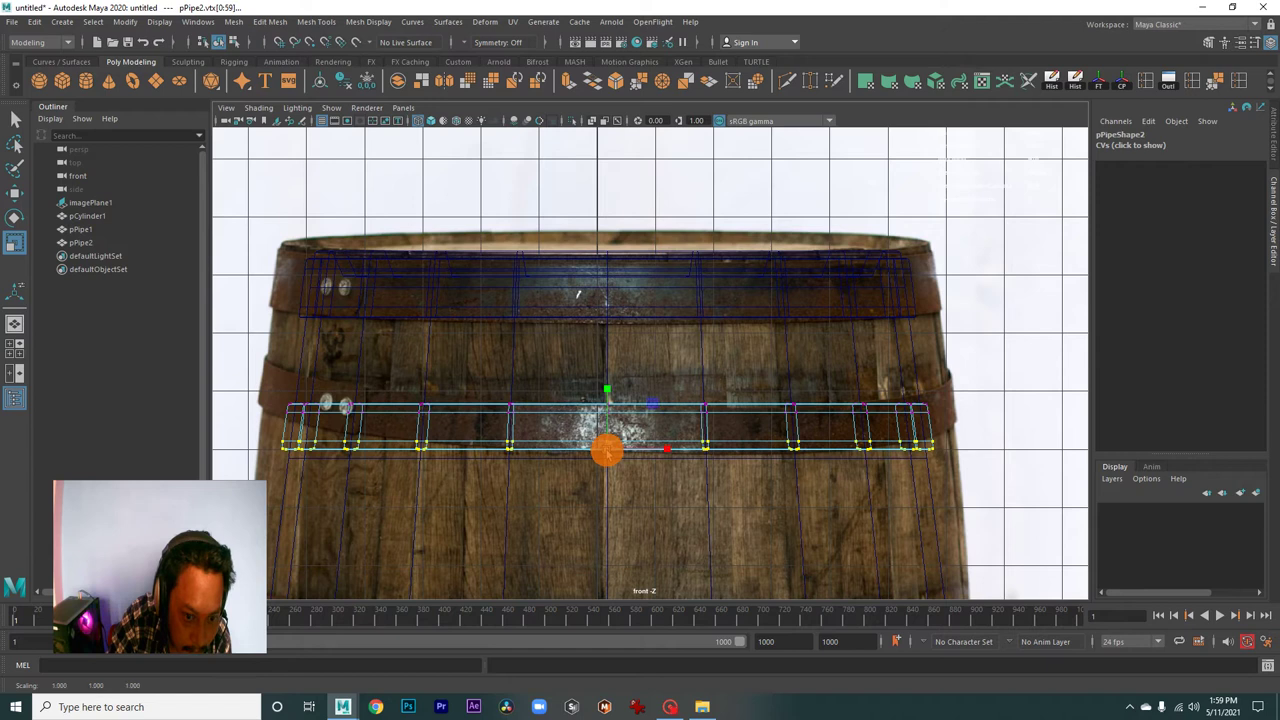
- Check the new hoop in perspective in object mode, then zoom back in on the front view
key("space")
key("space")
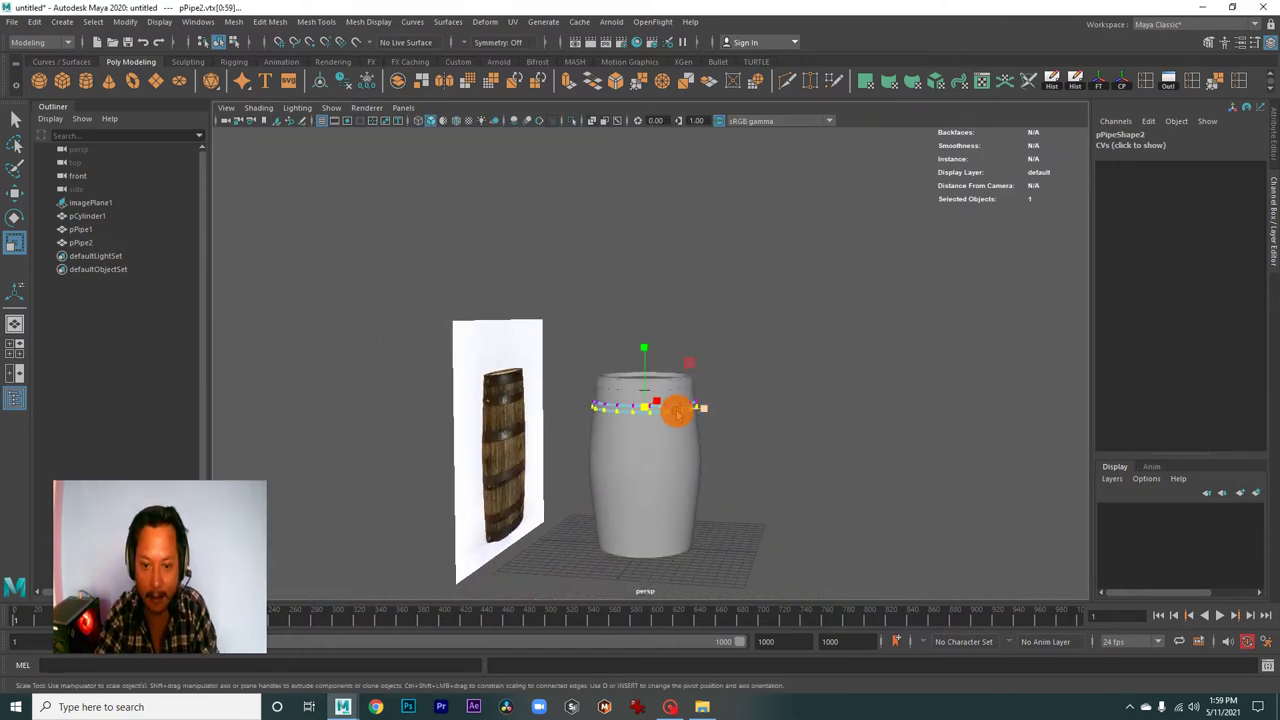
left_click_drag(676, 410, 766, 320)
left_click_drag(780, 428, 632, 425)
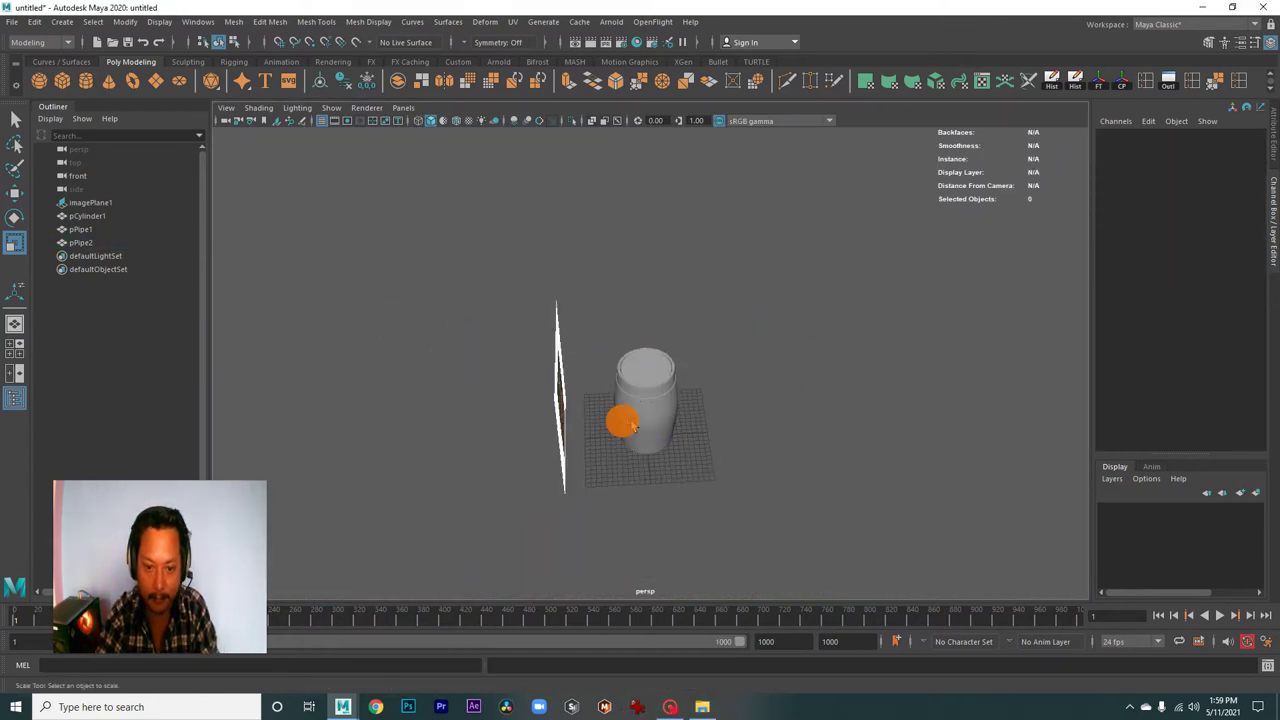
left_click_drag(632, 425, 980, 511)
left_click_drag(980, 511, 741, 413)
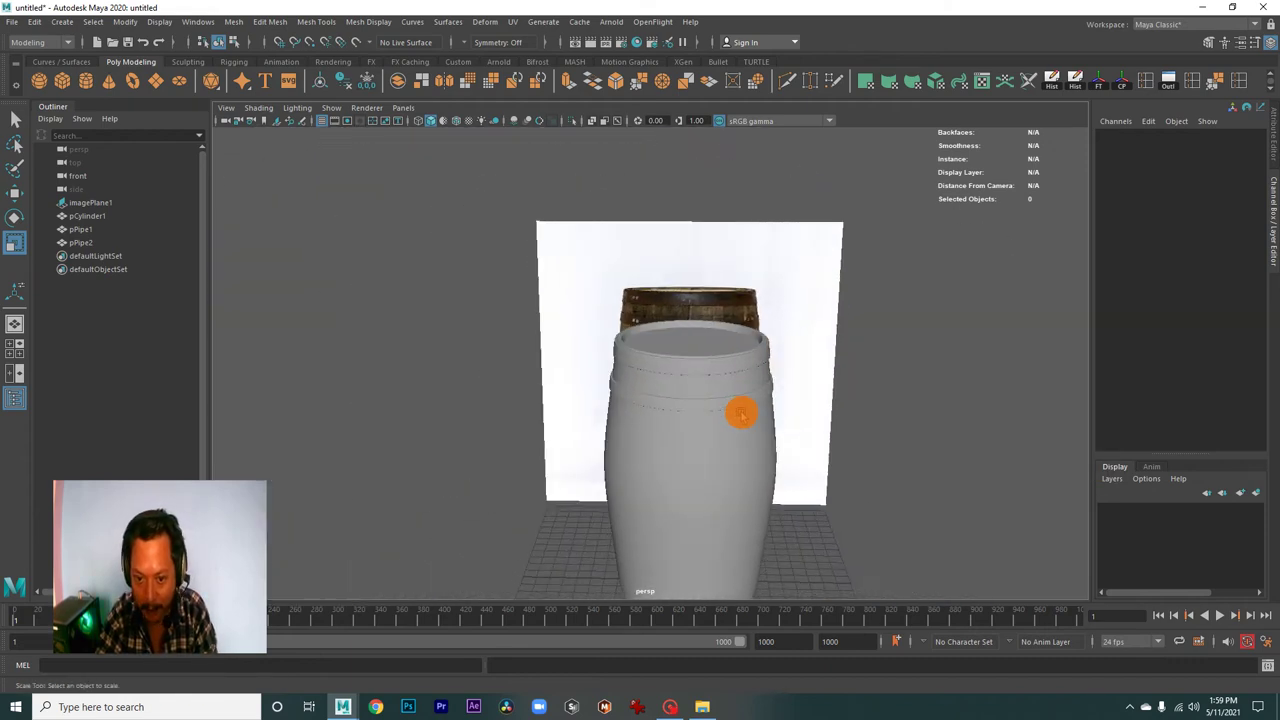
key("space")
key("space")
left_click_drag(594, 429, 570, 398)
- Duplicate the upper band hoop and move the copy down toward the middle band
key("w")
left_click(434, 376)
key("ctrl+d")
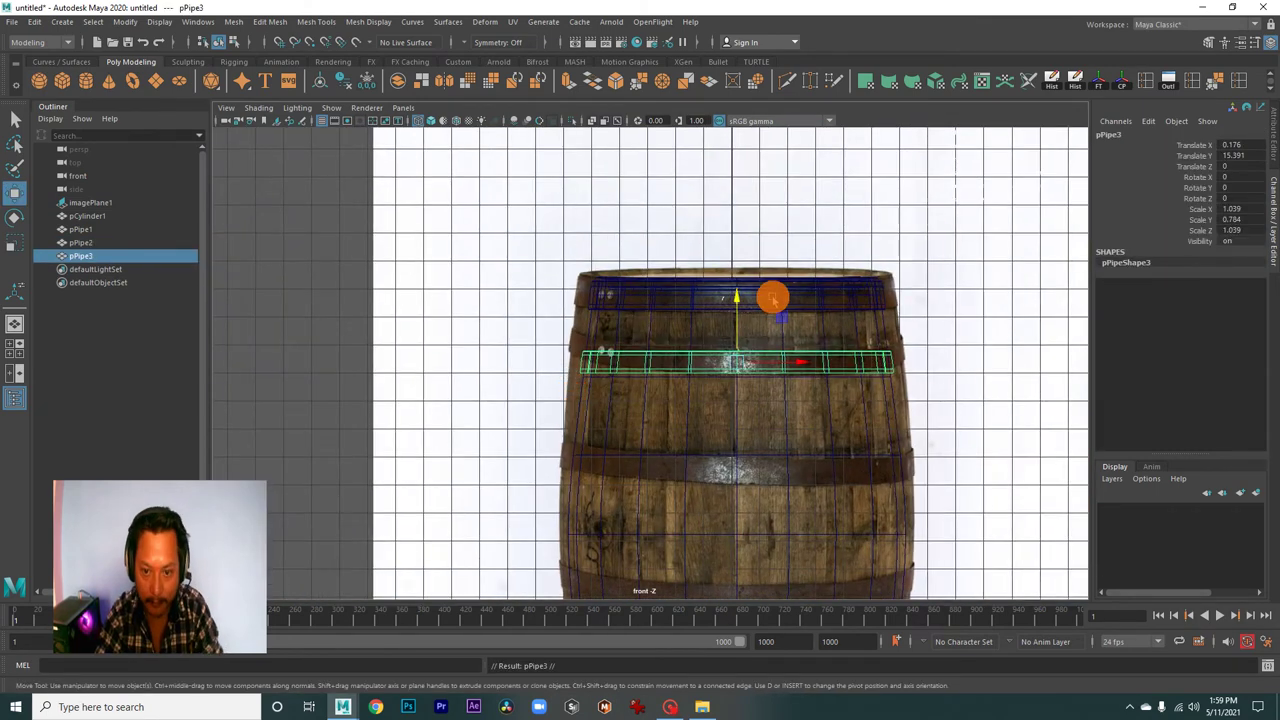
left_click_drag(737, 296, 753, 407)
scroll("up", 3)
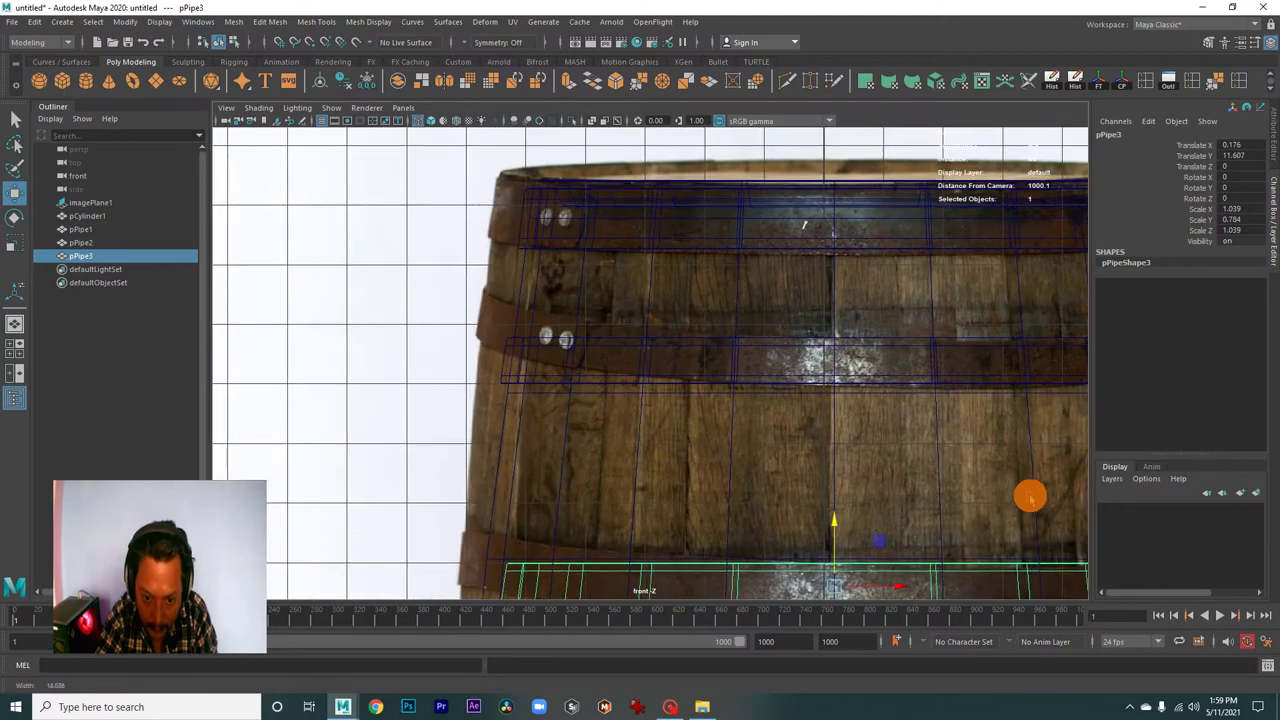
left_click_drag(1029, 494, 614, 323)
scroll("up", 3)
scroll("up", 3)
scroll("down", 3)
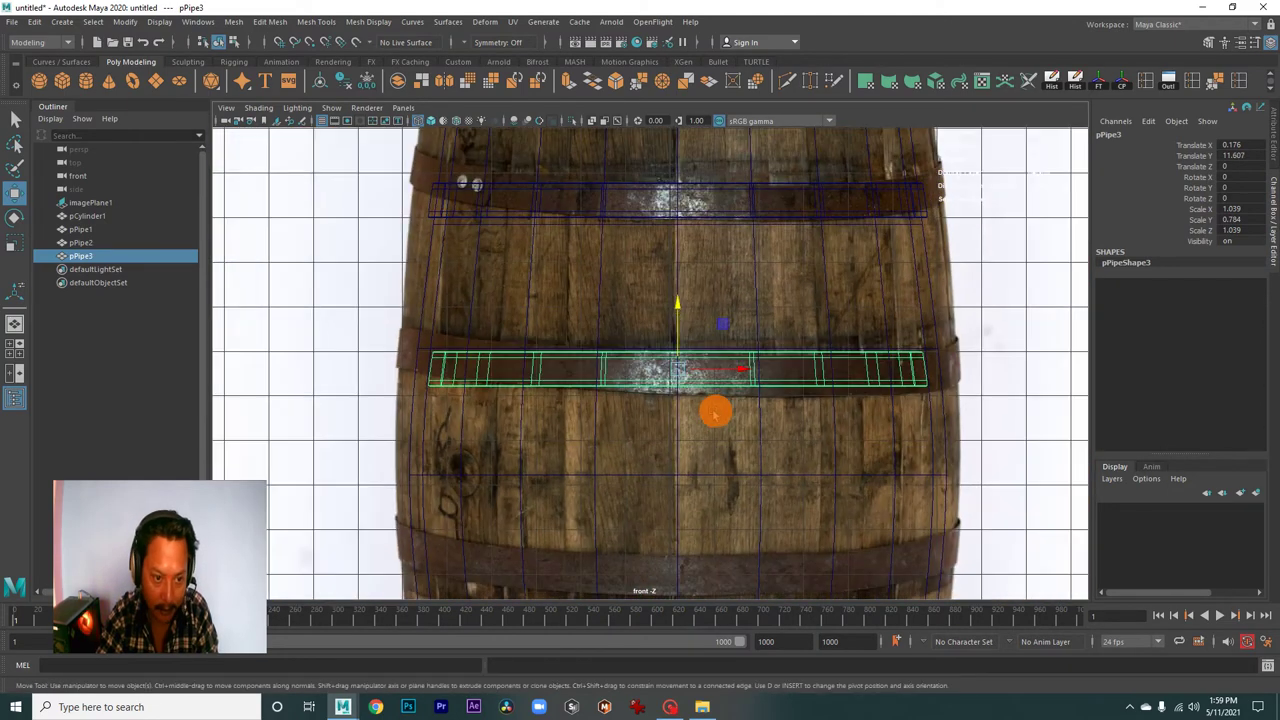
scroll("up", 3)
scroll("up", 3)
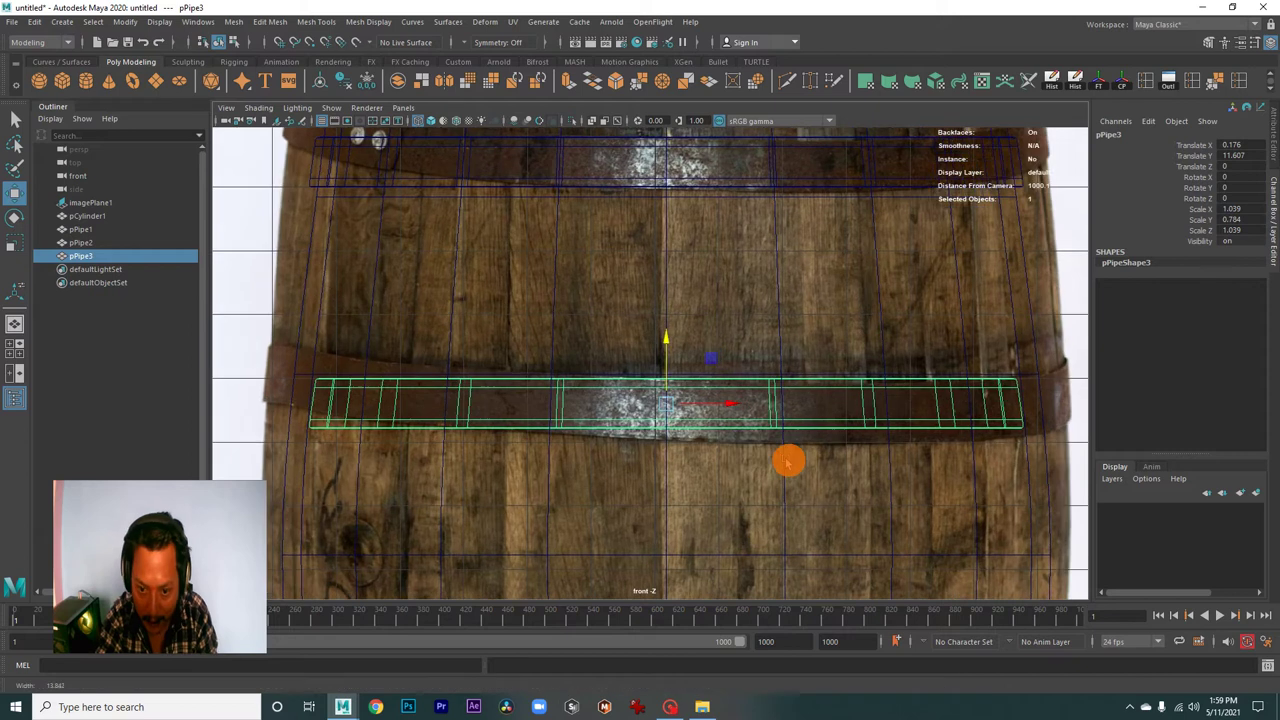
scroll("up", 3)
left_click_drag(730, 463, 755, 482)
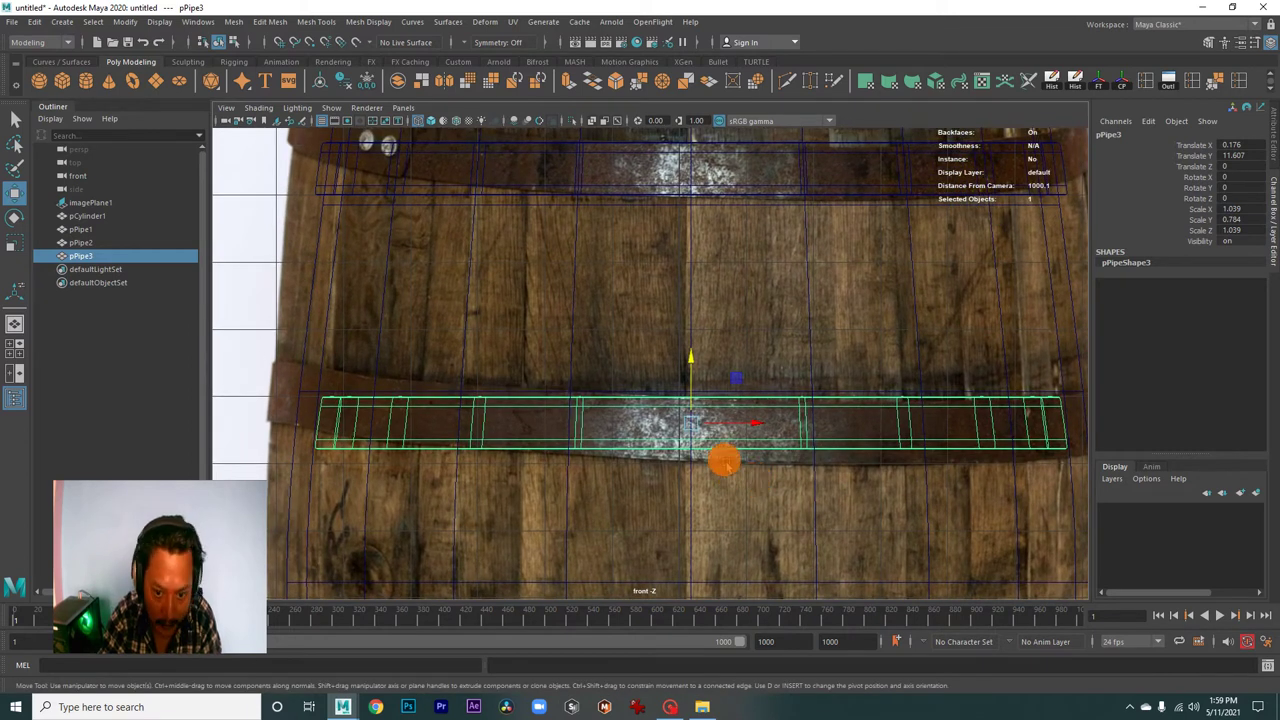
- Place the middle hoop at Translate Y 11.527 and scale it to 1.132 by 0.854 by 1.132
left_click_drag(695, 377, 700, 373)
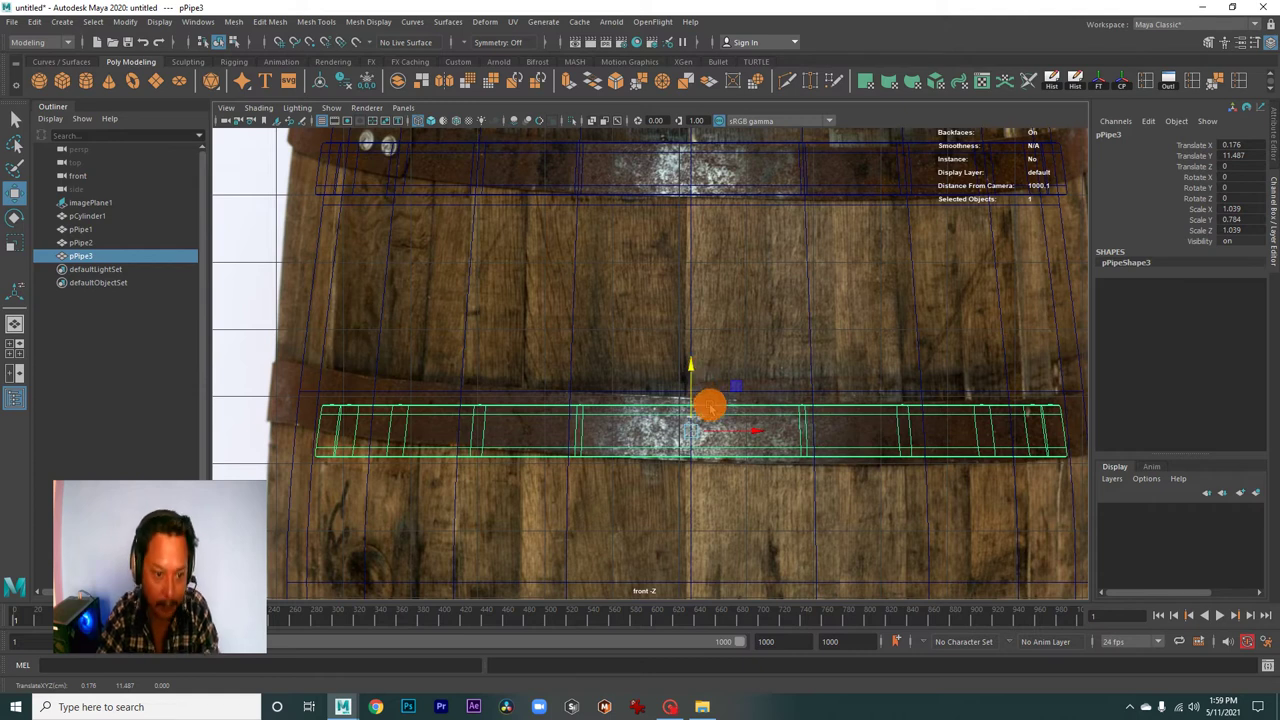
left_click_drag(700, 383, 695, 374)
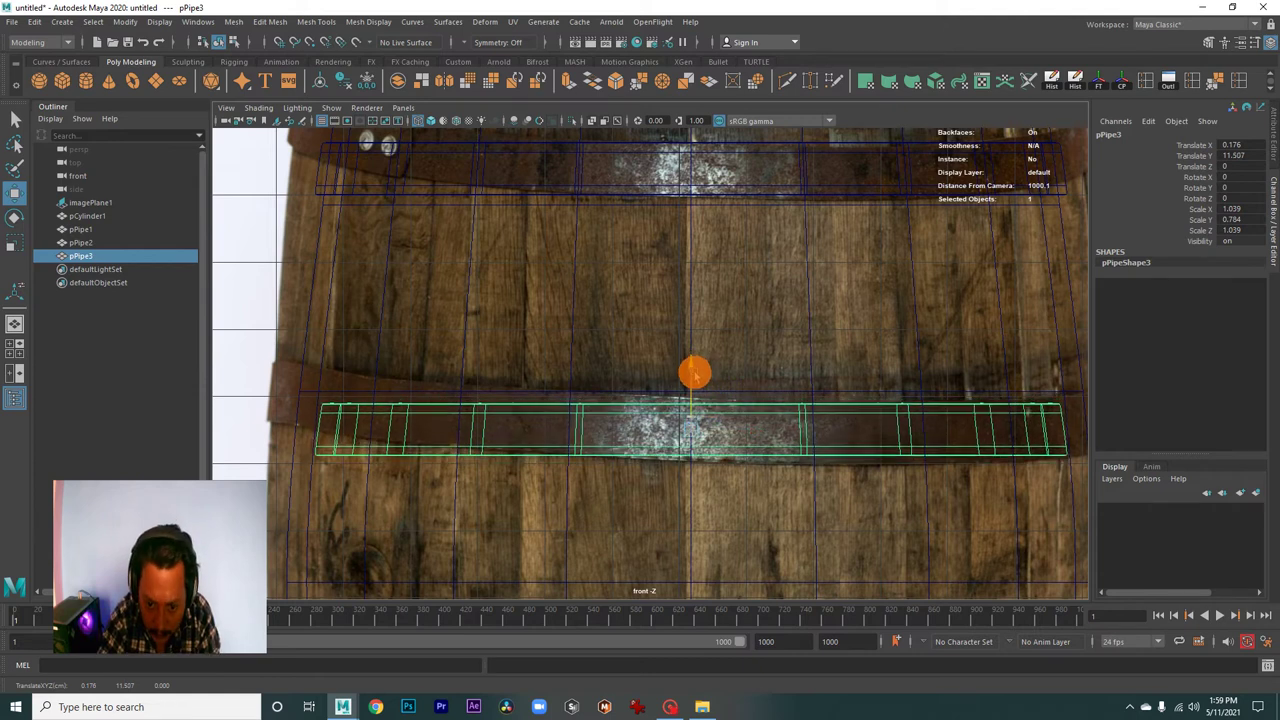
key("r")
scroll("down", 3)
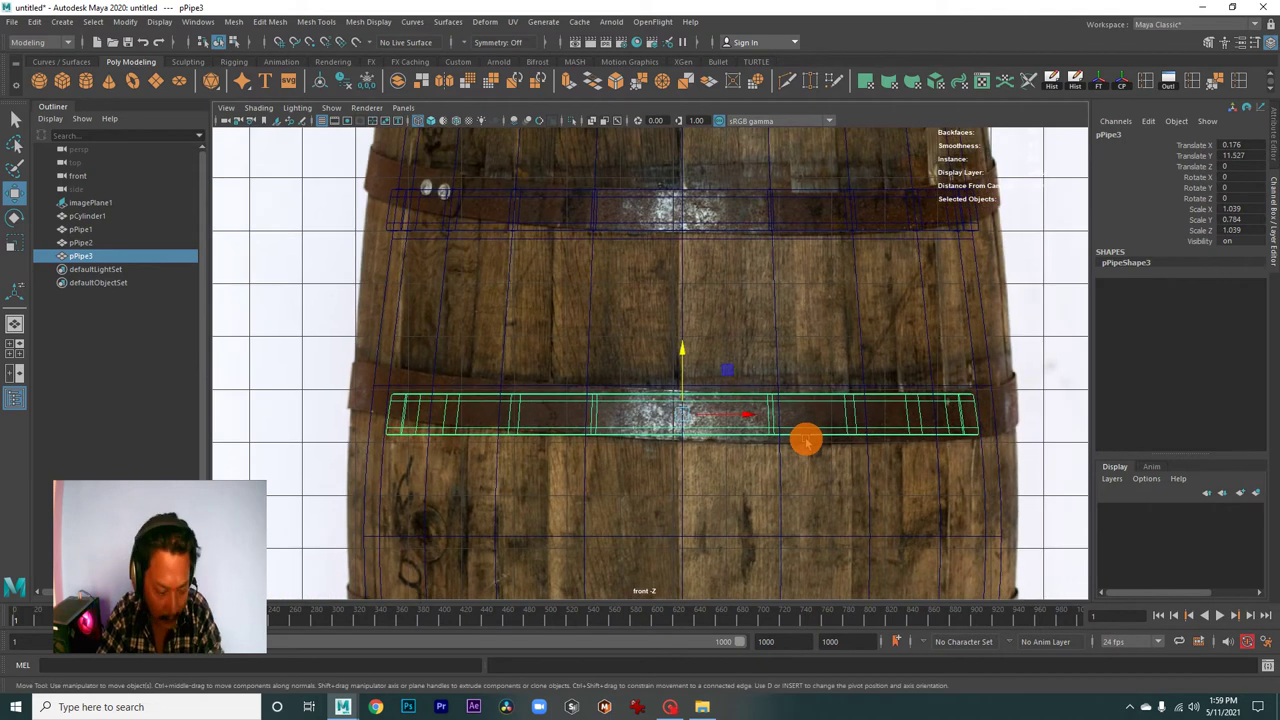
left_click_drag(689, 419, 724, 428)
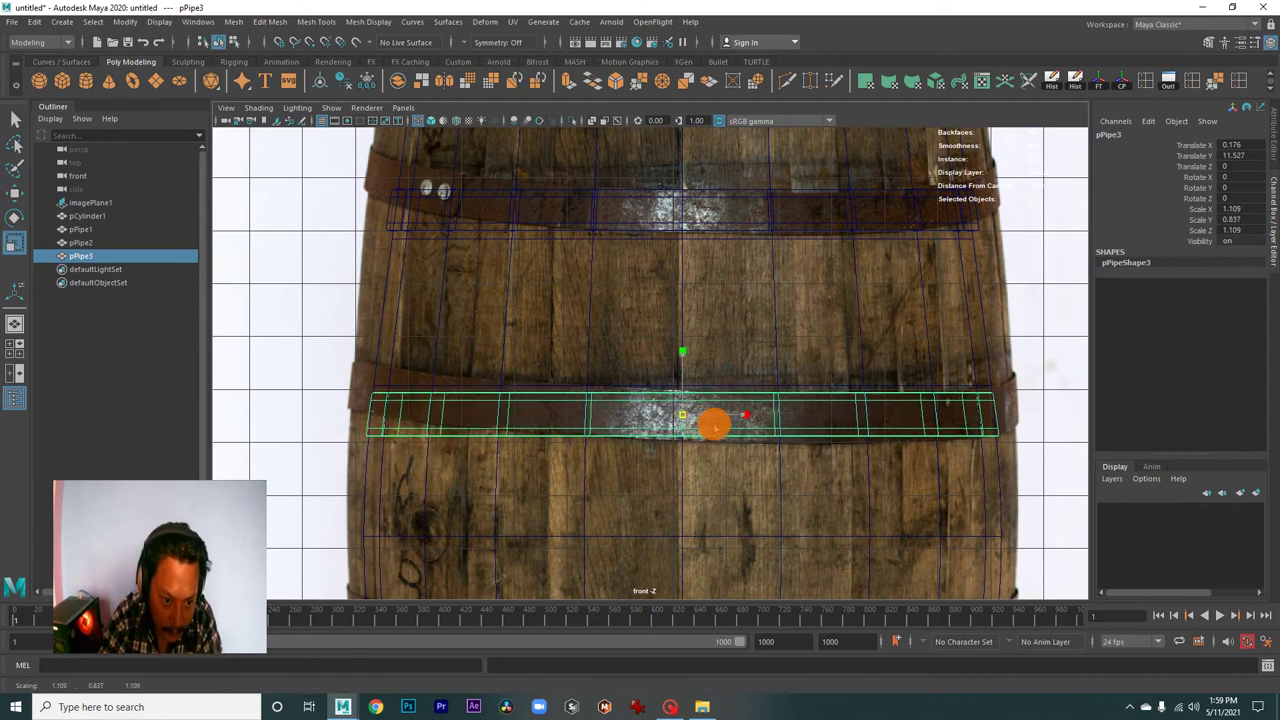
left_click_drag(724, 427, 722, 425)
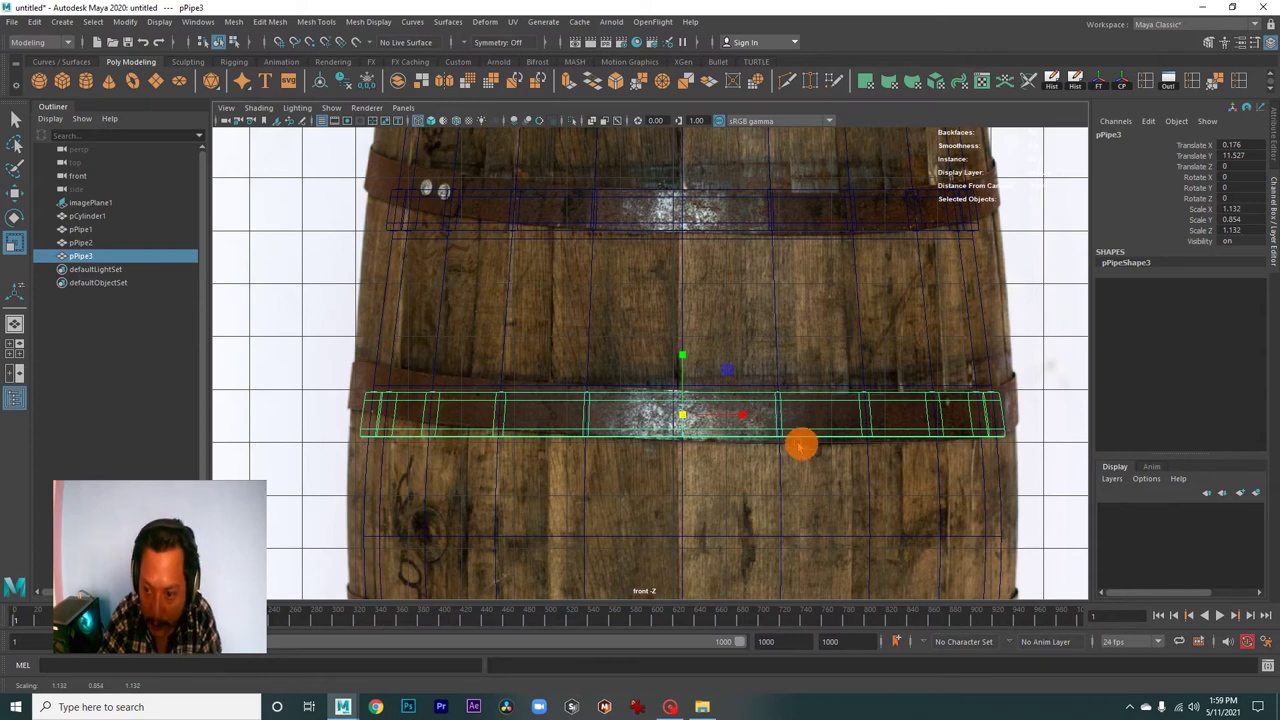
- Switch the middle hoop to vertex mode and adjust its bottom row of vertices
right_click(808, 442)
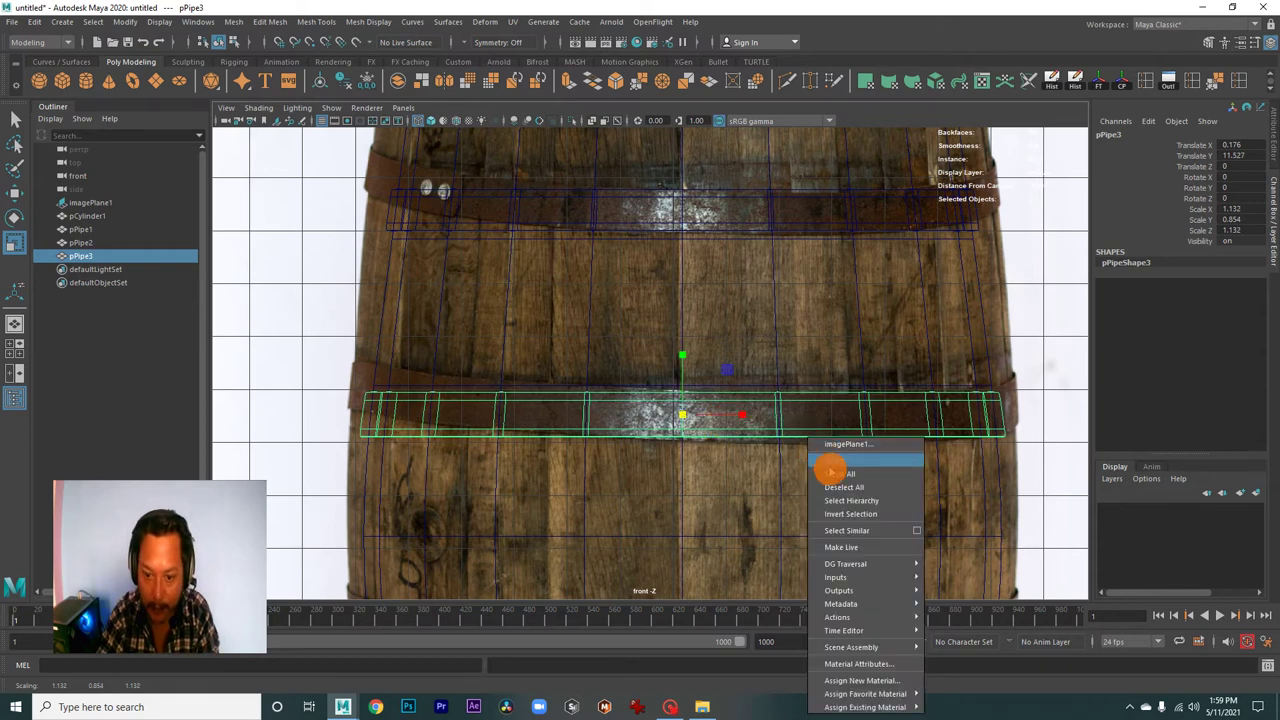
left_click(835, 473)
left_click(794, 442)
left_click_drag(797, 436, 758, 340)
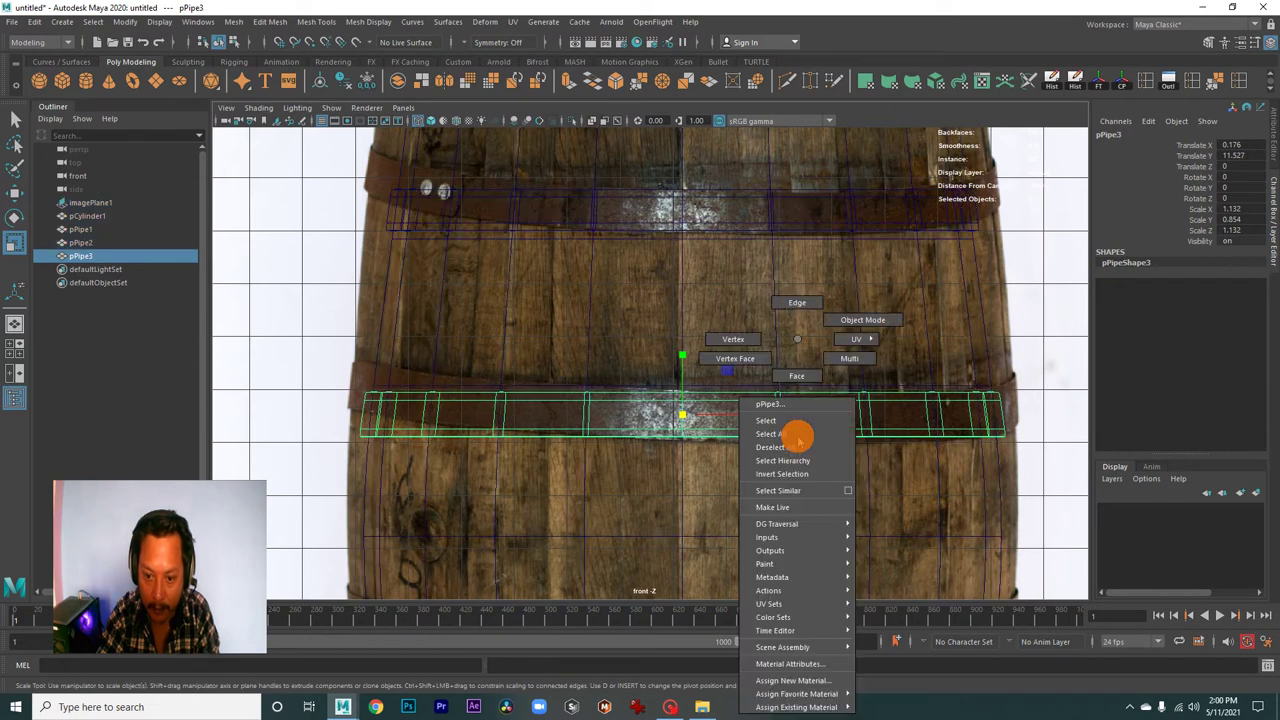
left_click_drag(1025, 425, 309, 500)
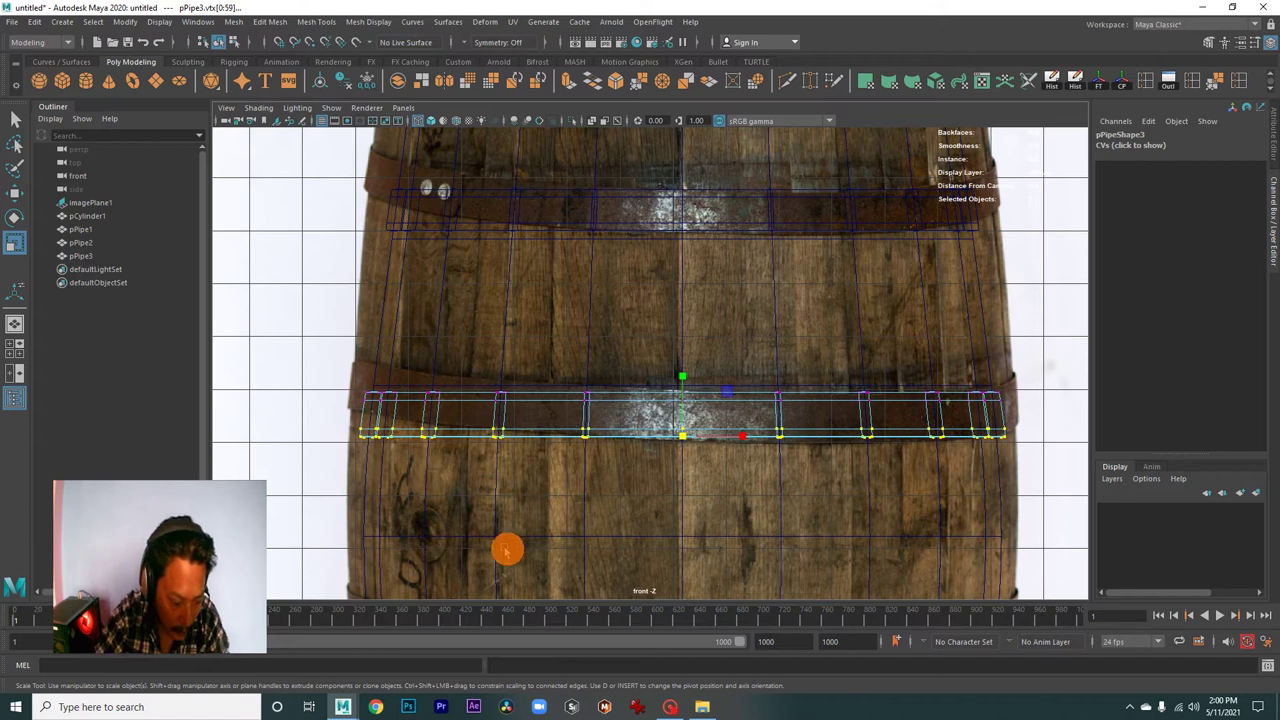
left_click(685, 438)
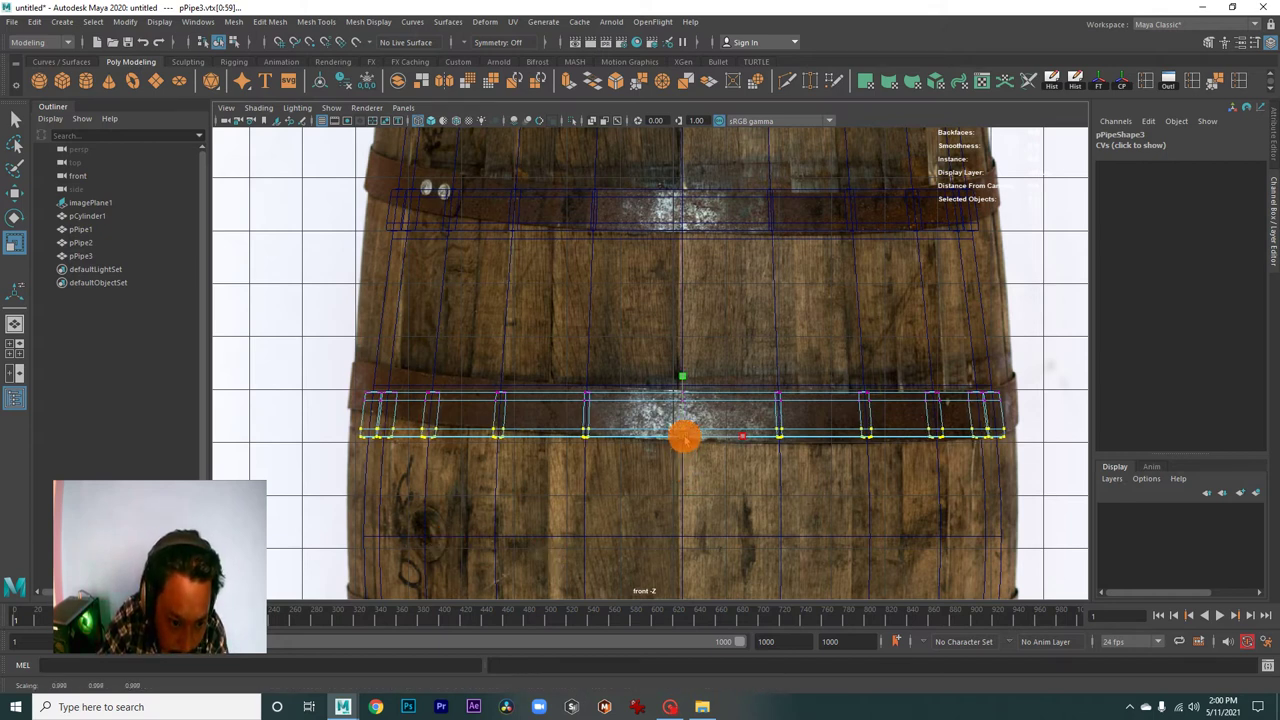
scroll("down", 3)
- Return to object mode, reselect the middle hoop and frame the whole barrel
left_click_drag(838, 407, 891, 314)
left_click(925, 362)
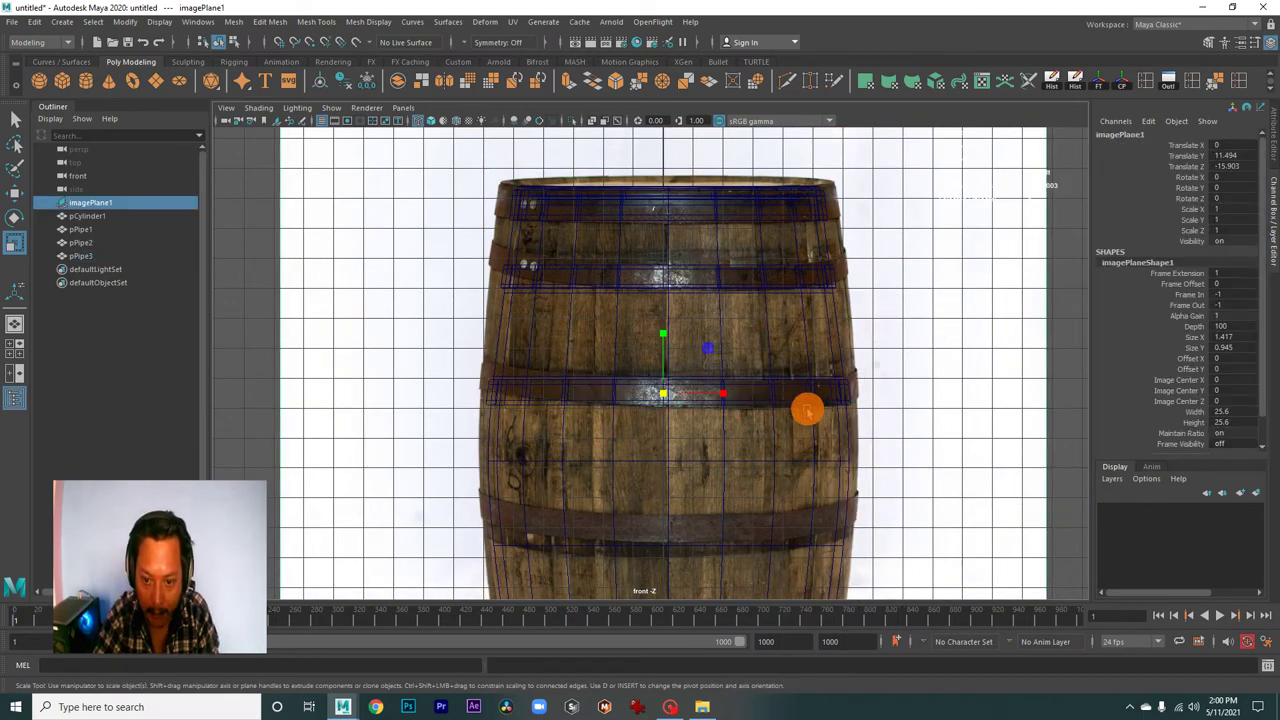
left_click(848, 403)
scroll("down", 3)
left_click_drag(808, 408, 808, 397)
scroll("down", 3)
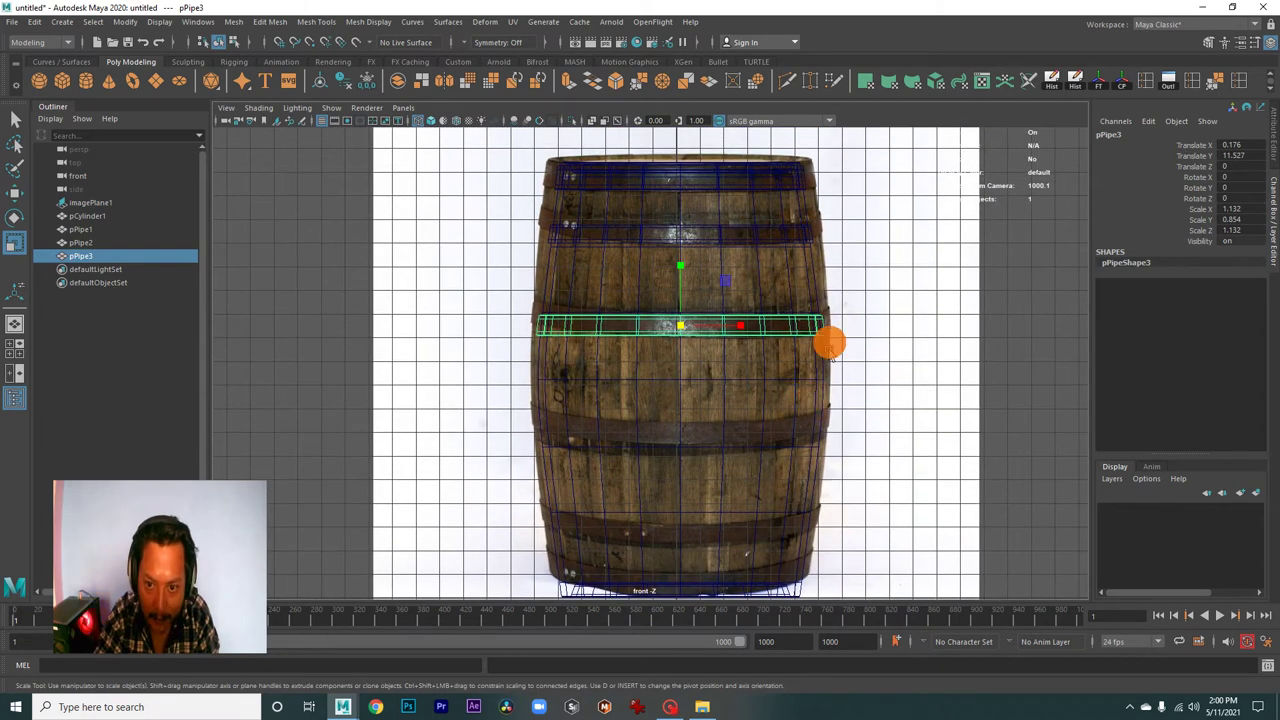
- Duplicate the upper hoop pPipe2, move the copy down and set its Rotate Z to -180
left_click(816, 240)
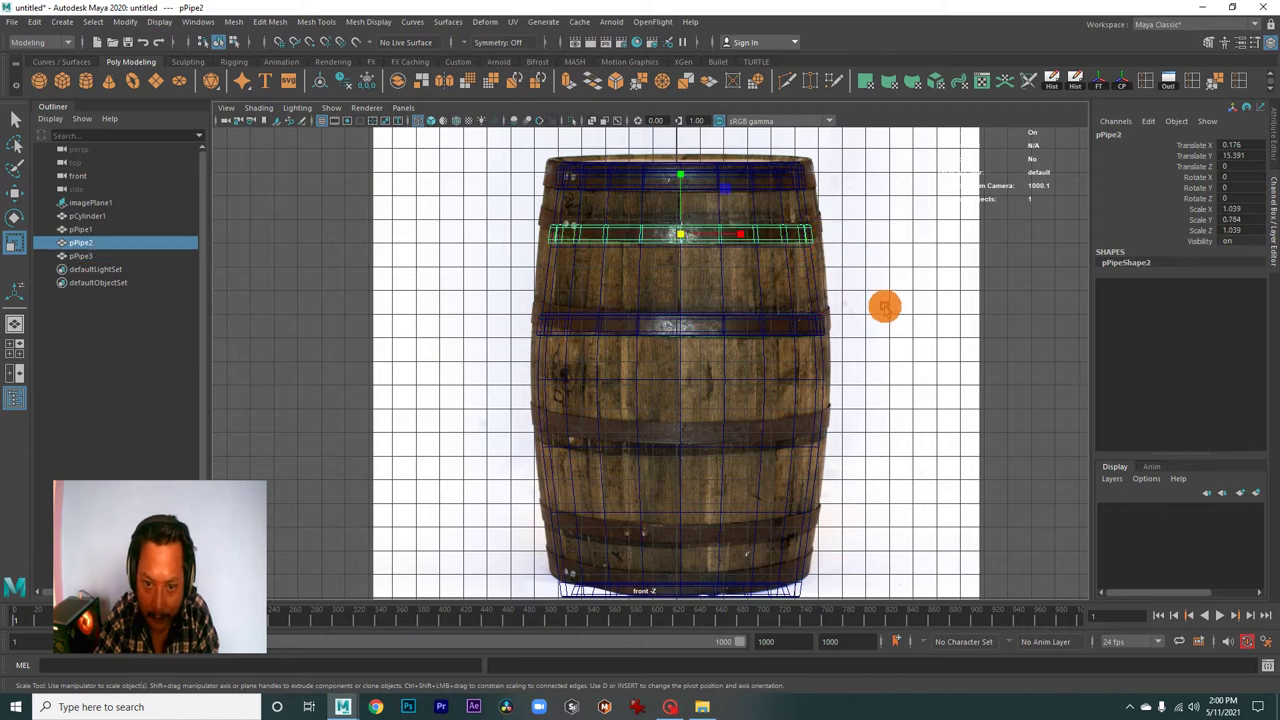
key("ctrl+d")
key("w")
left_click_drag(685, 180, 695, 367)
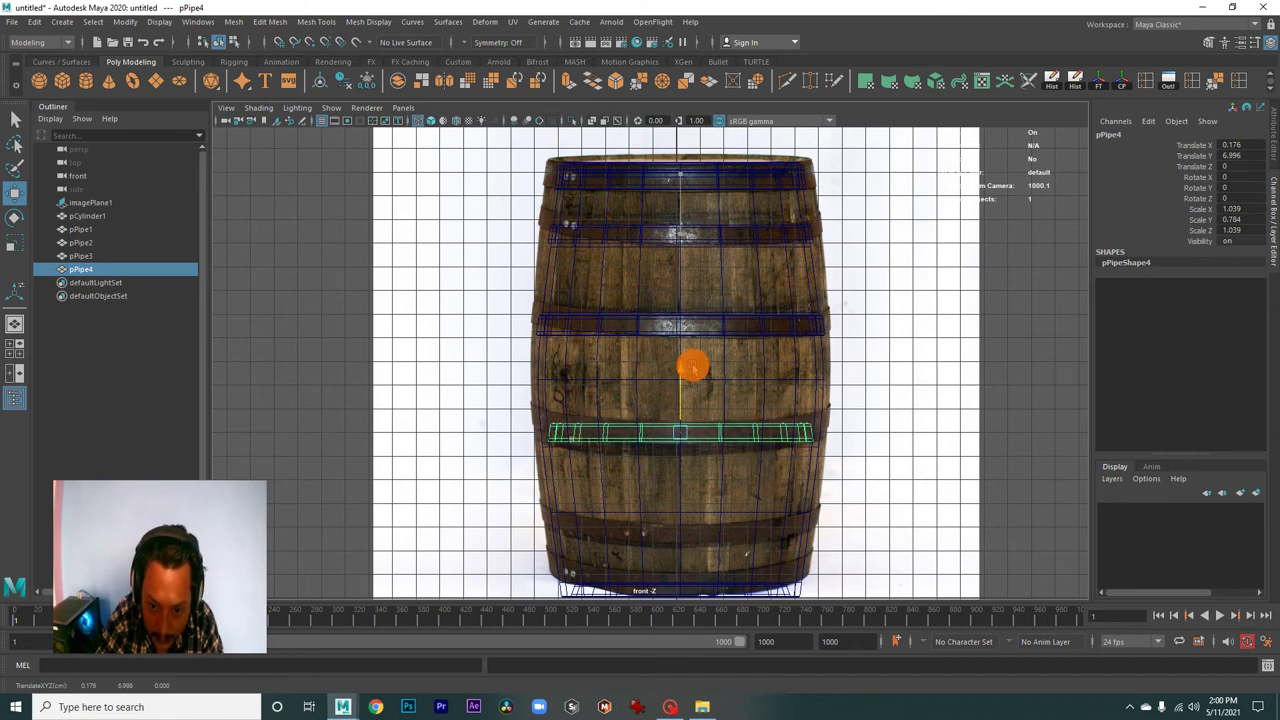
key("e")
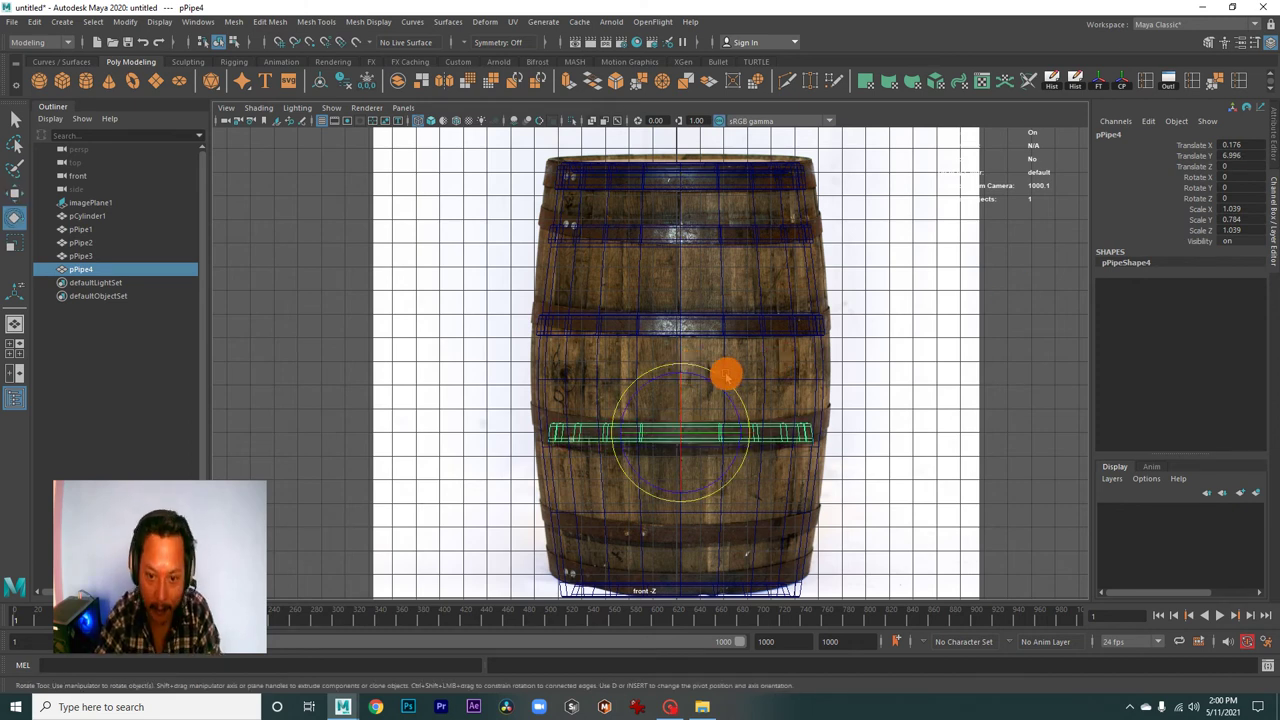
left_click_drag(725, 376, 662, 494)
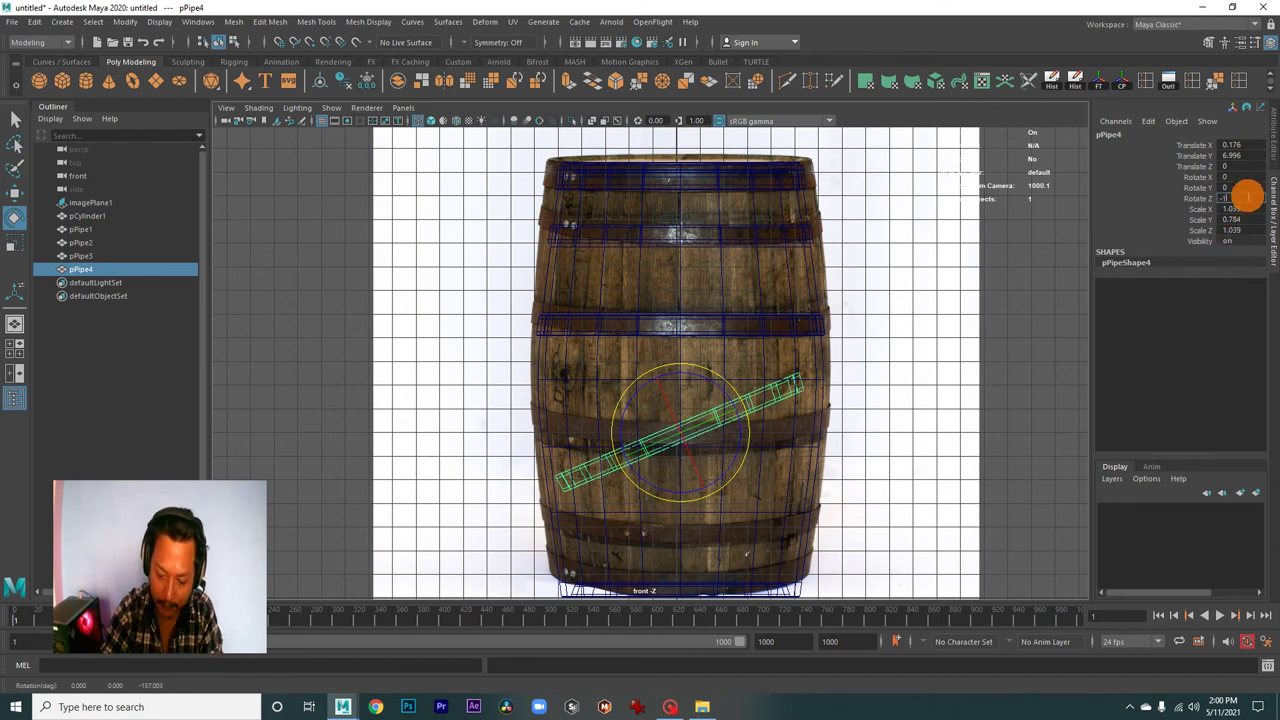
type("-180")
key("Return")
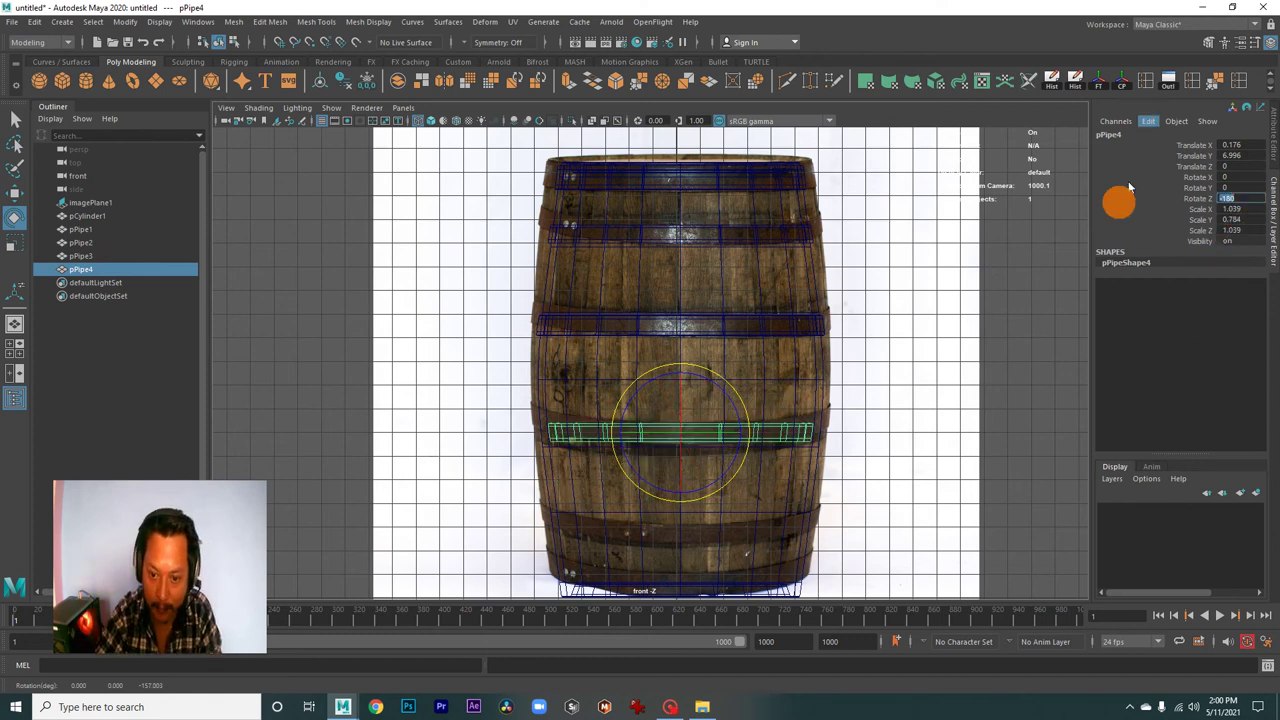
- Lower the flipped hoop pPipe4 onto the barrel's lower band at Translate Y 2.797
left_click_drag(849, 431, 891, 471)
left_click_drag(891, 471, 893, 460)
scroll("down", 3)
left_click_drag(903, 454, 619, 463)
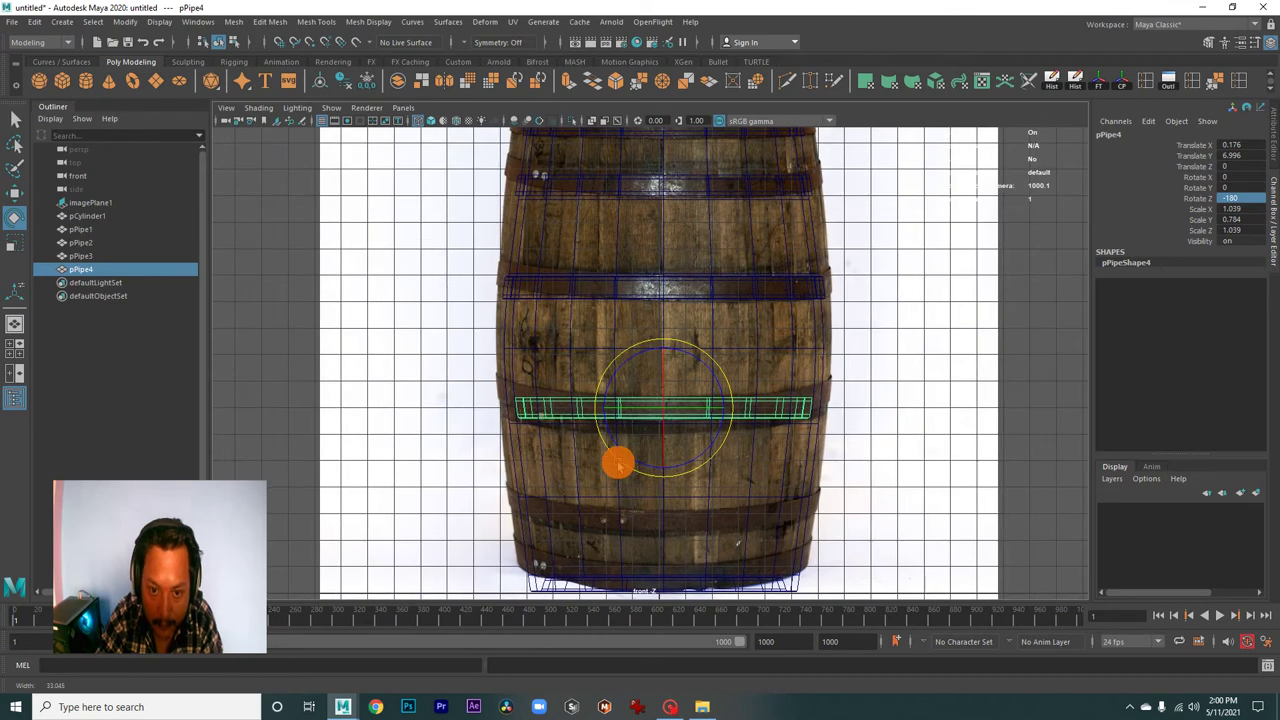
key("w")
left_click_drag(666, 470, 676, 569)
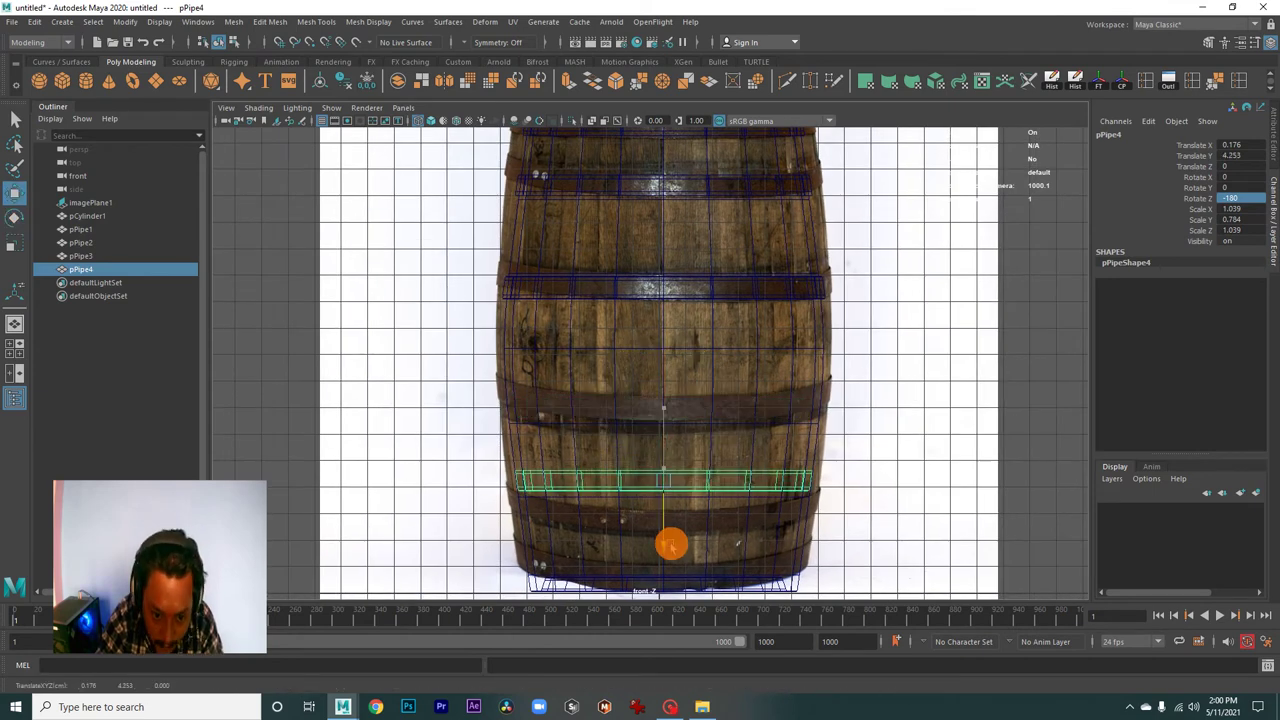
scroll("up", 3)
scroll("up", 3)
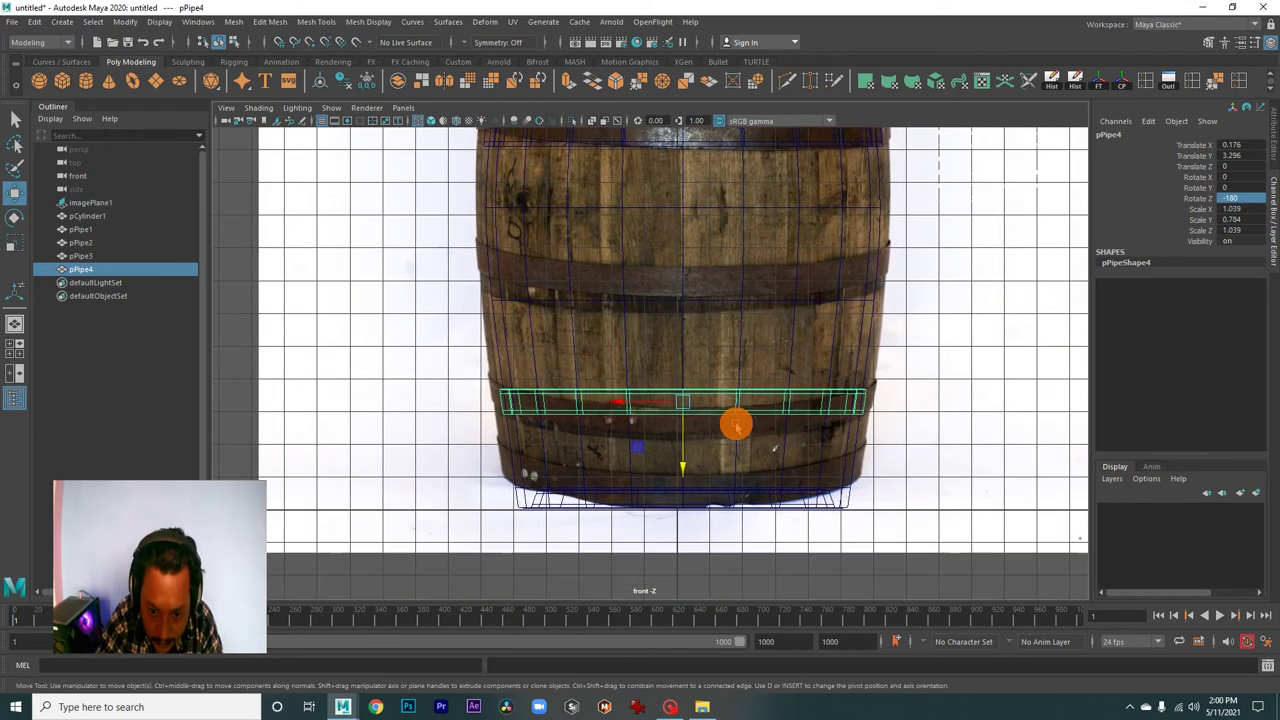
scroll("up", 3)
left_click_drag(691, 478, 693, 475)
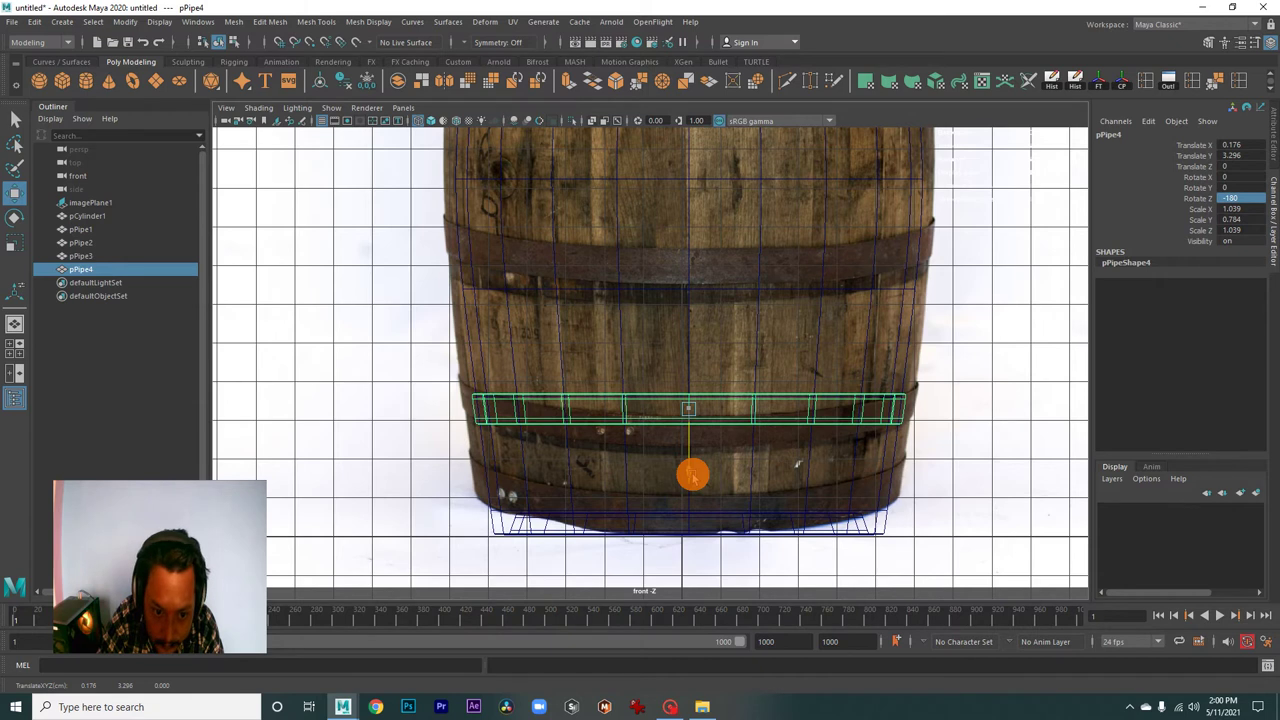
left_click_drag(693, 476, 702, 496)
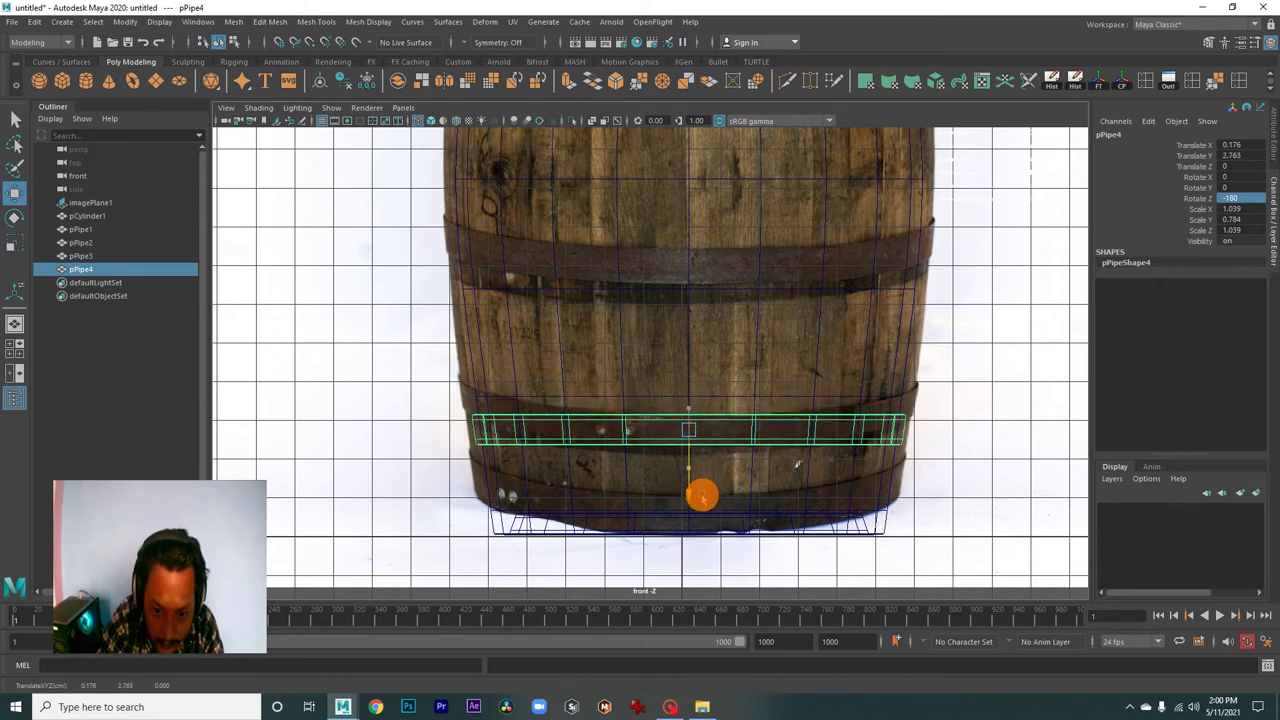
left_click_drag(703, 497, 703, 495)
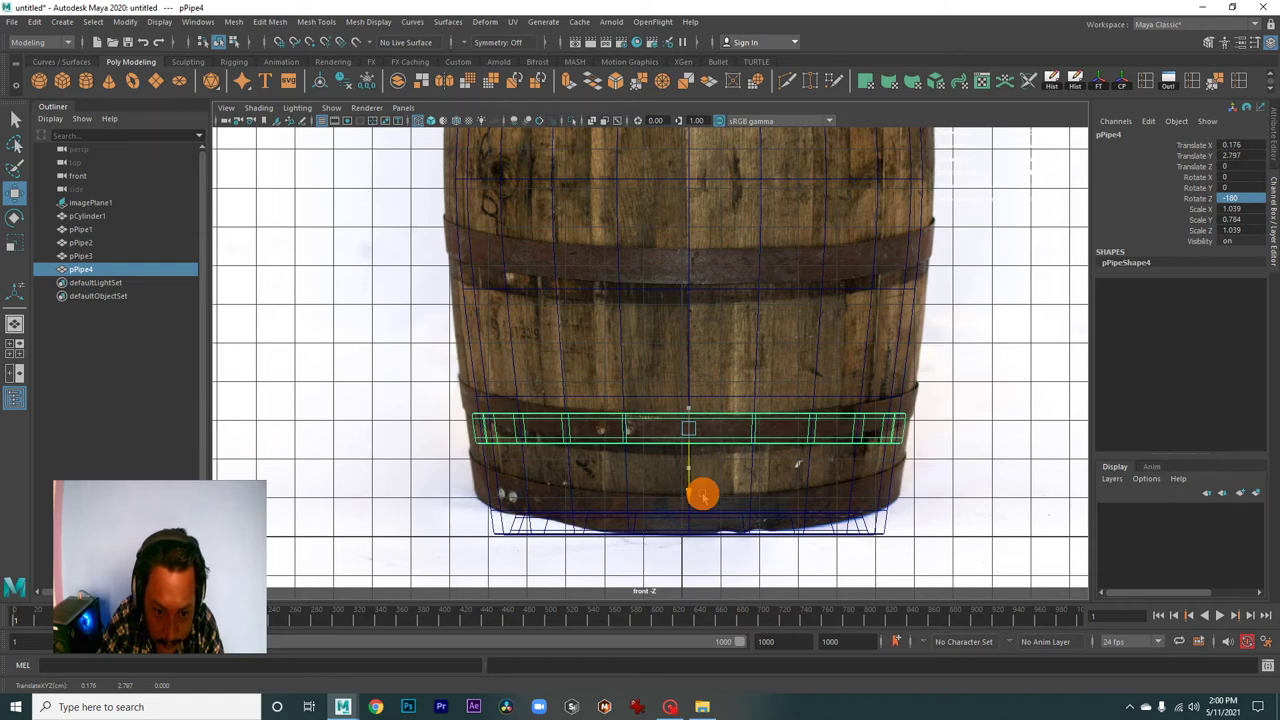
left_click_drag(771, 489, 753, 280)
- Duplicate rim hoop pPipe1 to the barrel base (Translate Y 0.704) and rotate it about -180 on Z
left_click(780, 220)
left_click_drag(829, 254, 825, 294)
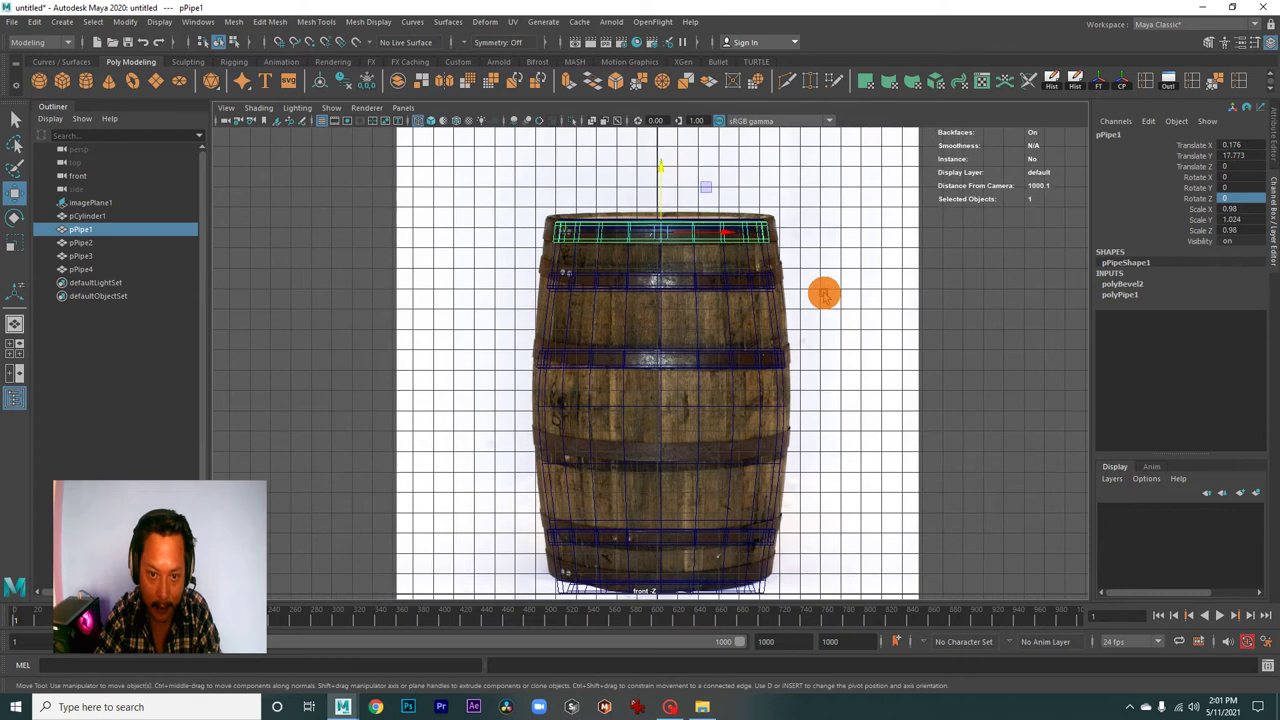
key("ctrl+d")
left_click_drag(681, 177, 686, 500)
left_click_drag(686, 500, 825, 397)
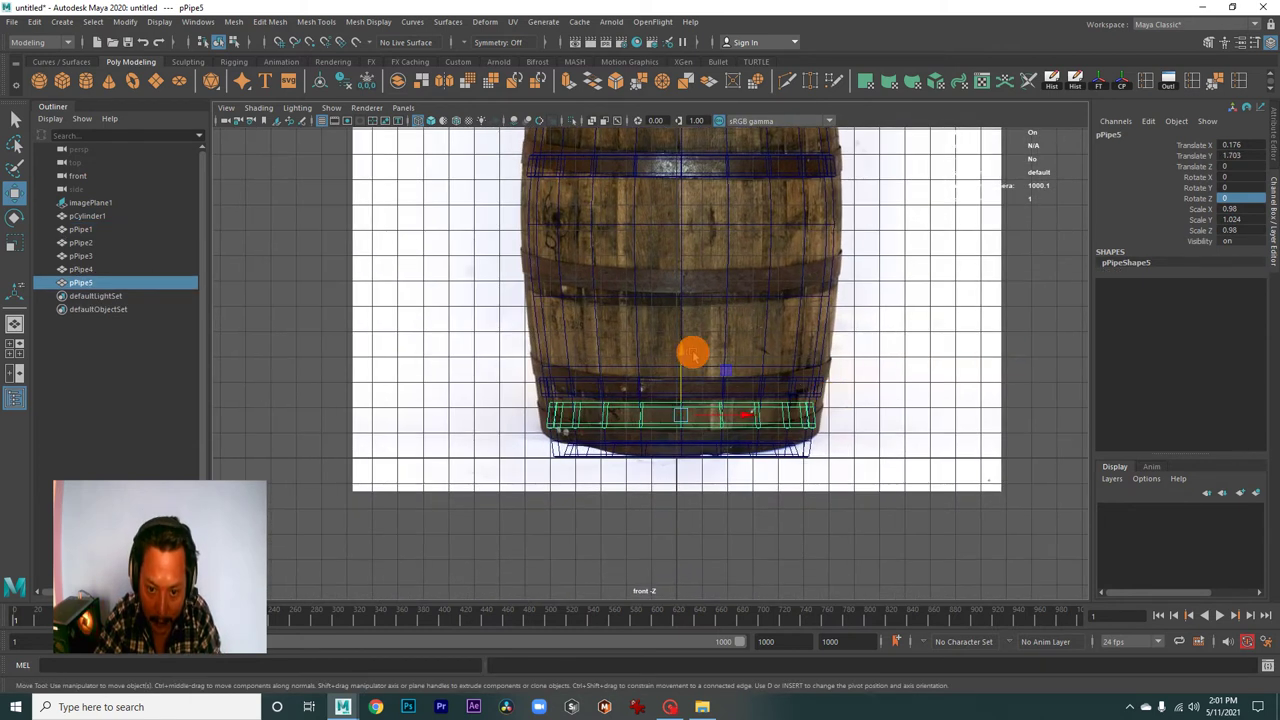
left_click_drag(689, 351, 703, 376)
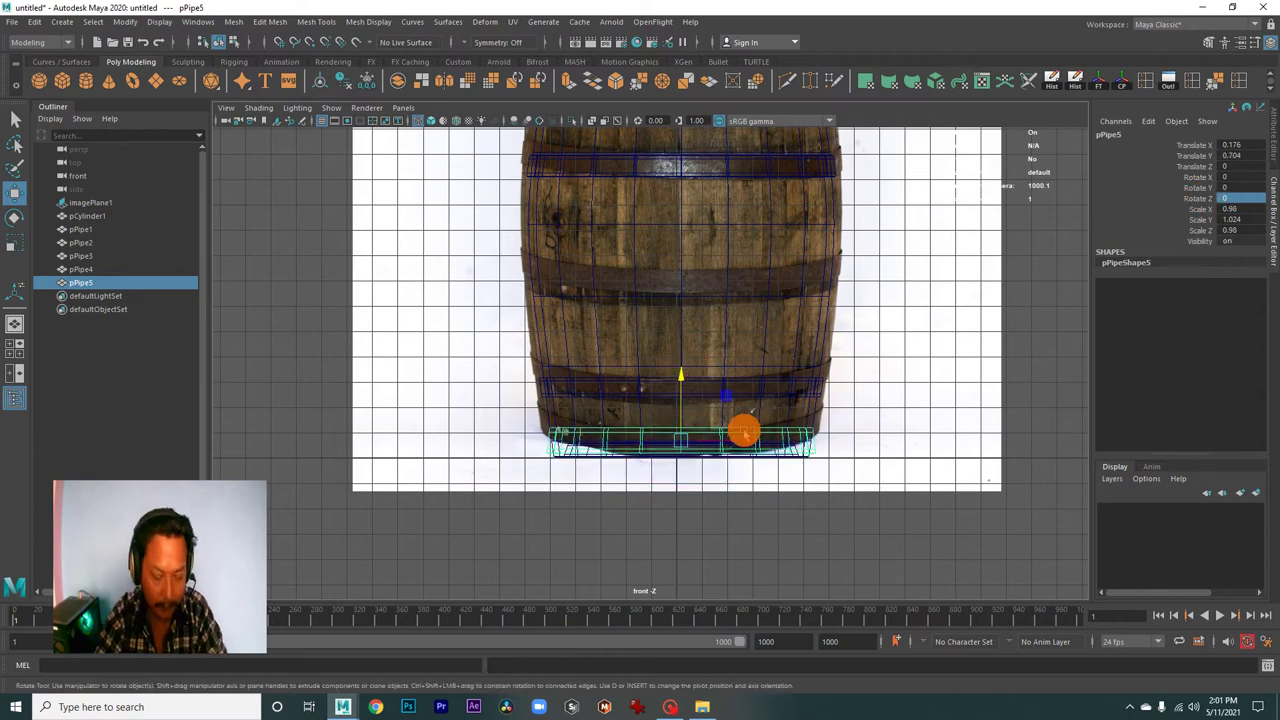
key("e")
left_click_drag(727, 388, 644, 480)
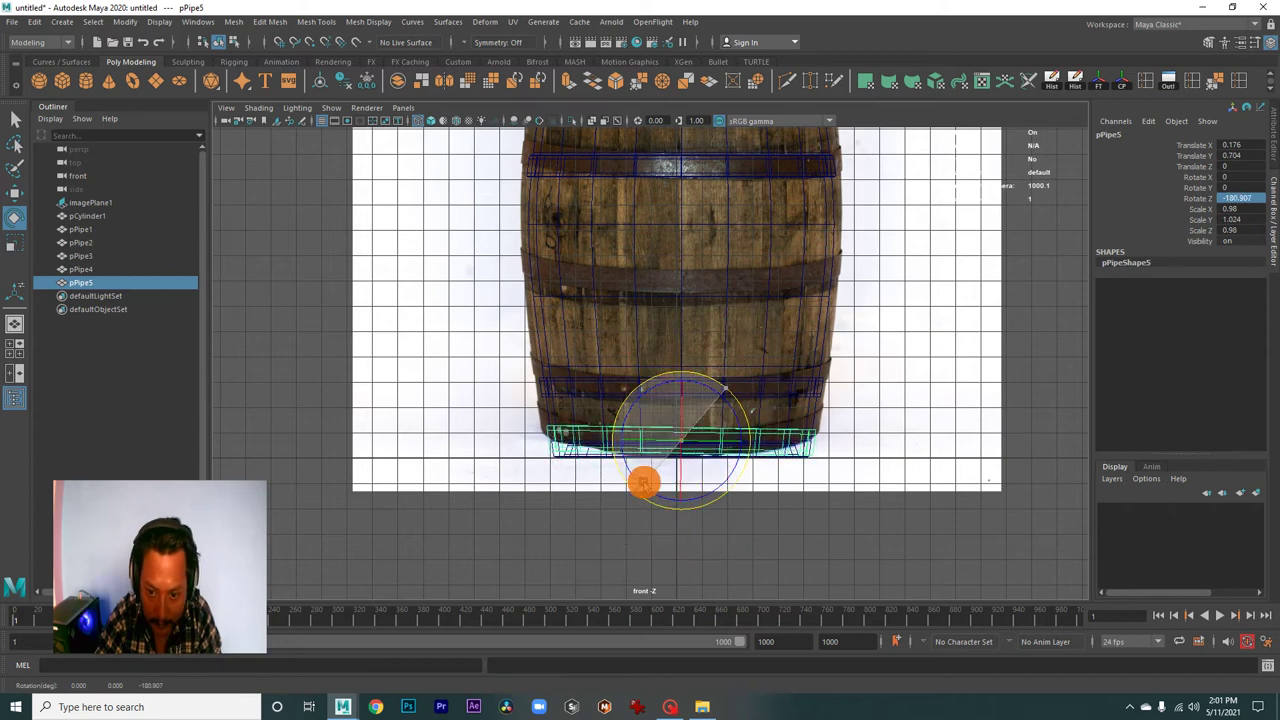
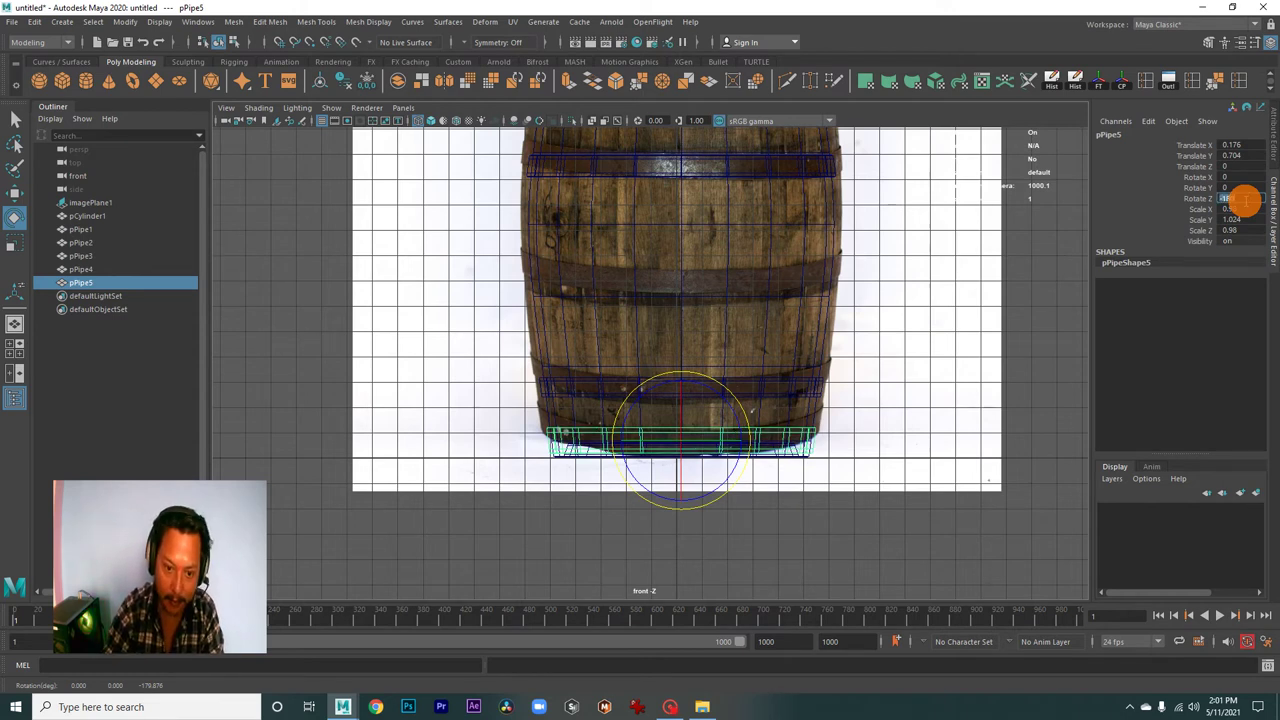
- Select the bottom hoop pPipe5 and bring it into view in the front panel
left_click(963, 360)
scroll("up", 3)
scroll("up", 3)
scroll("up", 3)
scroll("up", 3)
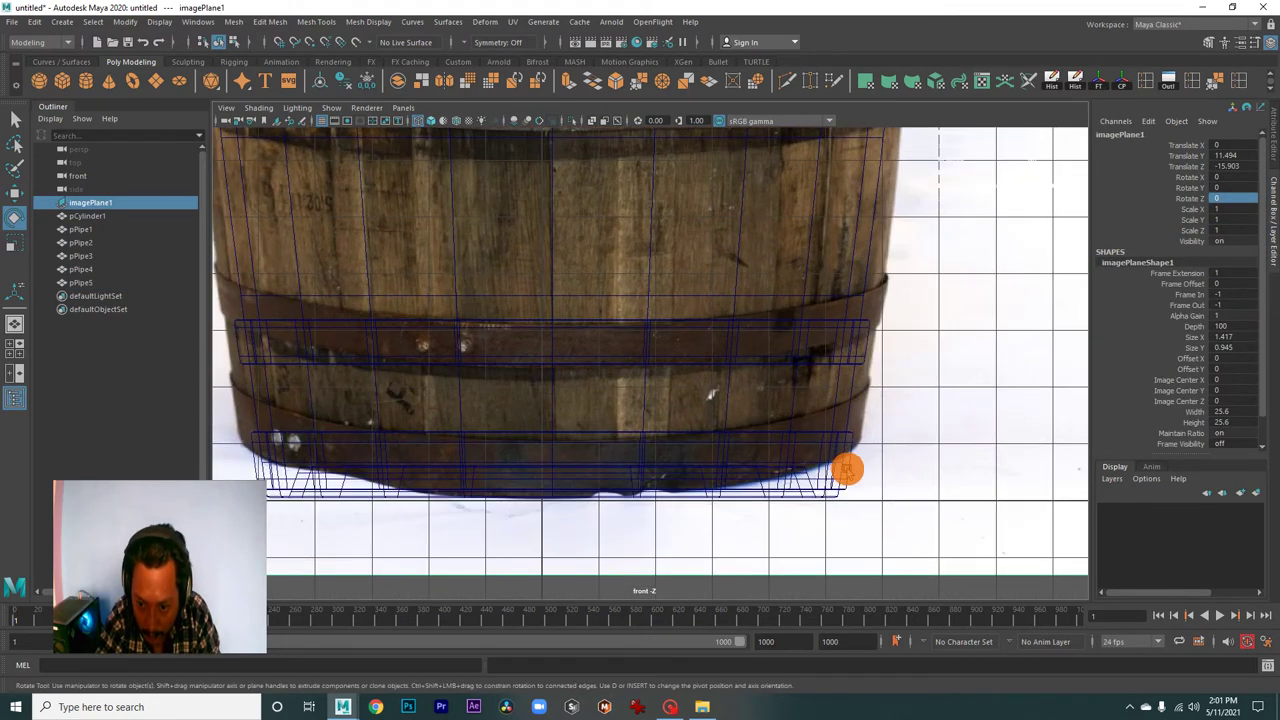
left_click(847, 470)
left_click_drag(714, 486, 892, 422)
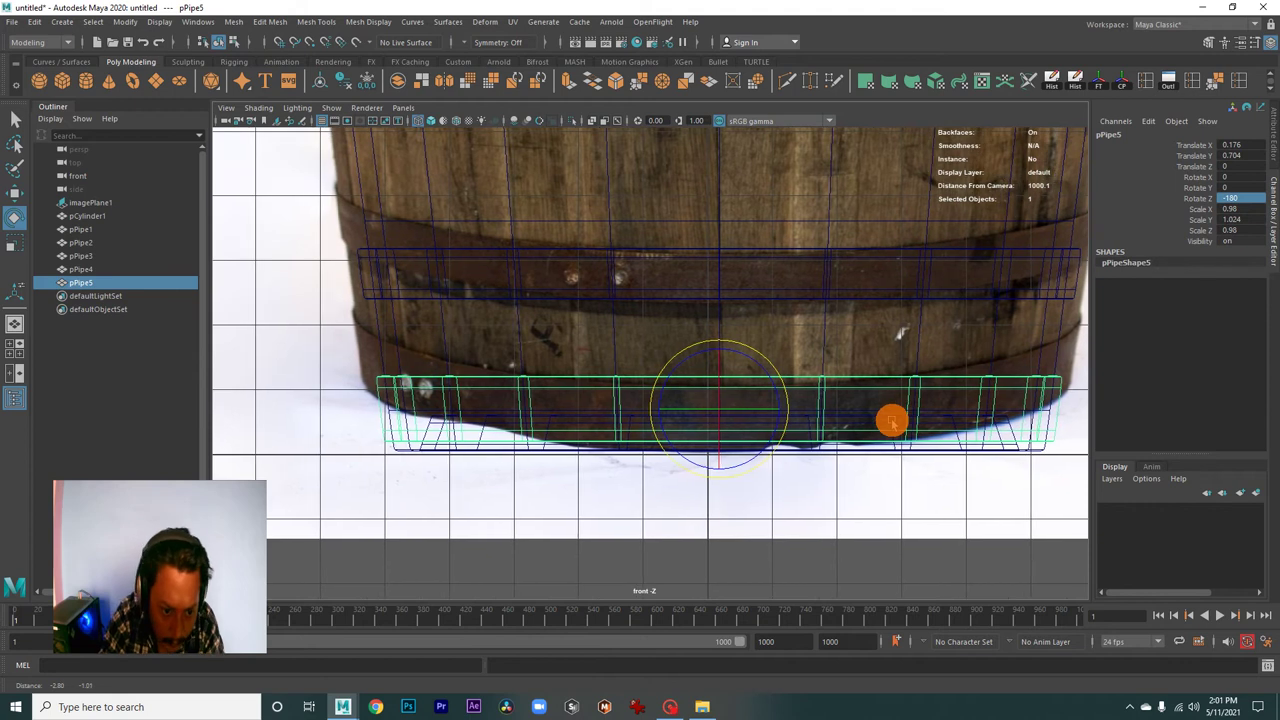
- Lower the bottom hoop to Y 0.611 so it sits on the reference's bottom band
key("w")
left_click_drag(720, 472, 732, 478)
scroll("down", 3)
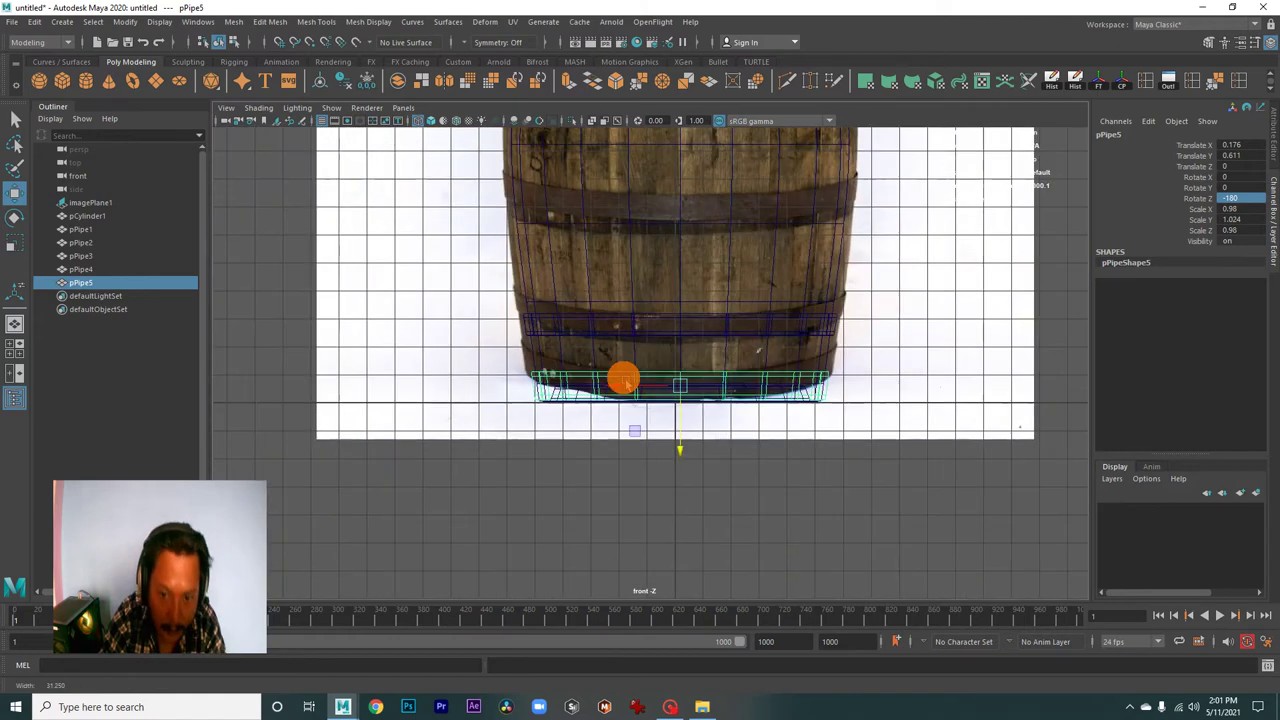
scroll("up", 3)
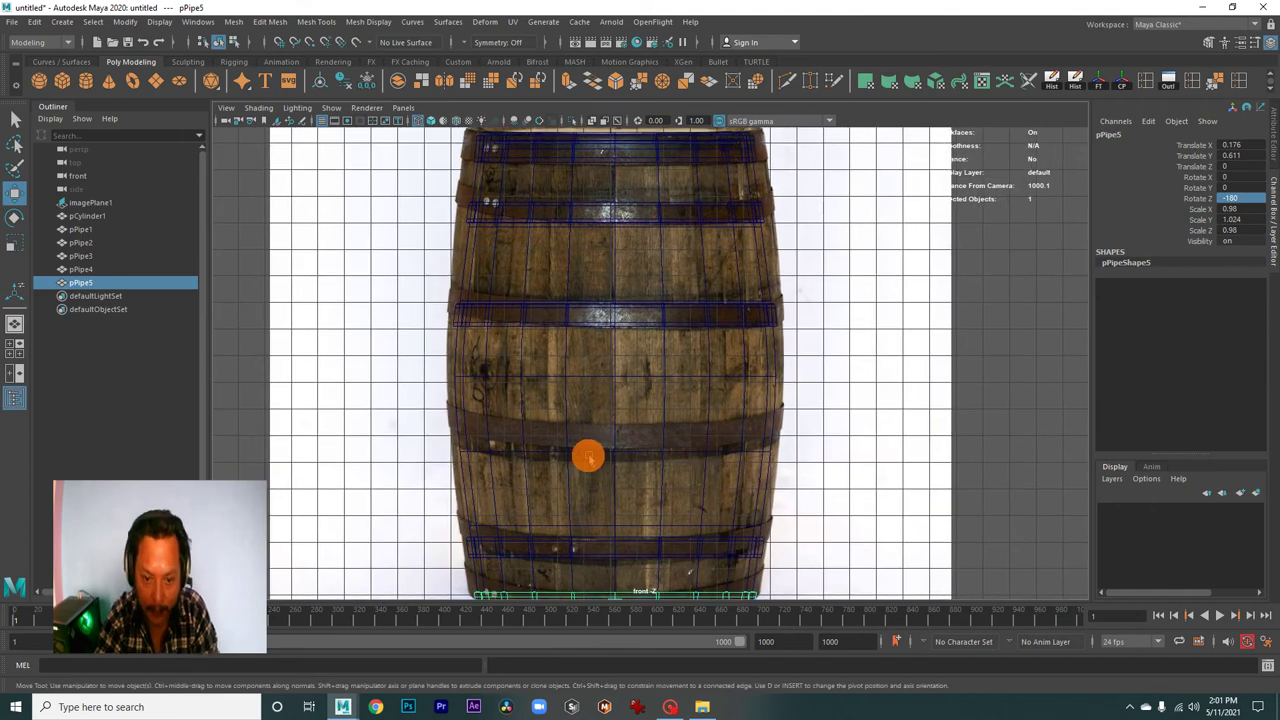
scroll("down", 3)
scroll("up", 3)
- Duplicate the middle hoop pPipe3 and move the copy down to the lower-middle band
left_click(647, 352)
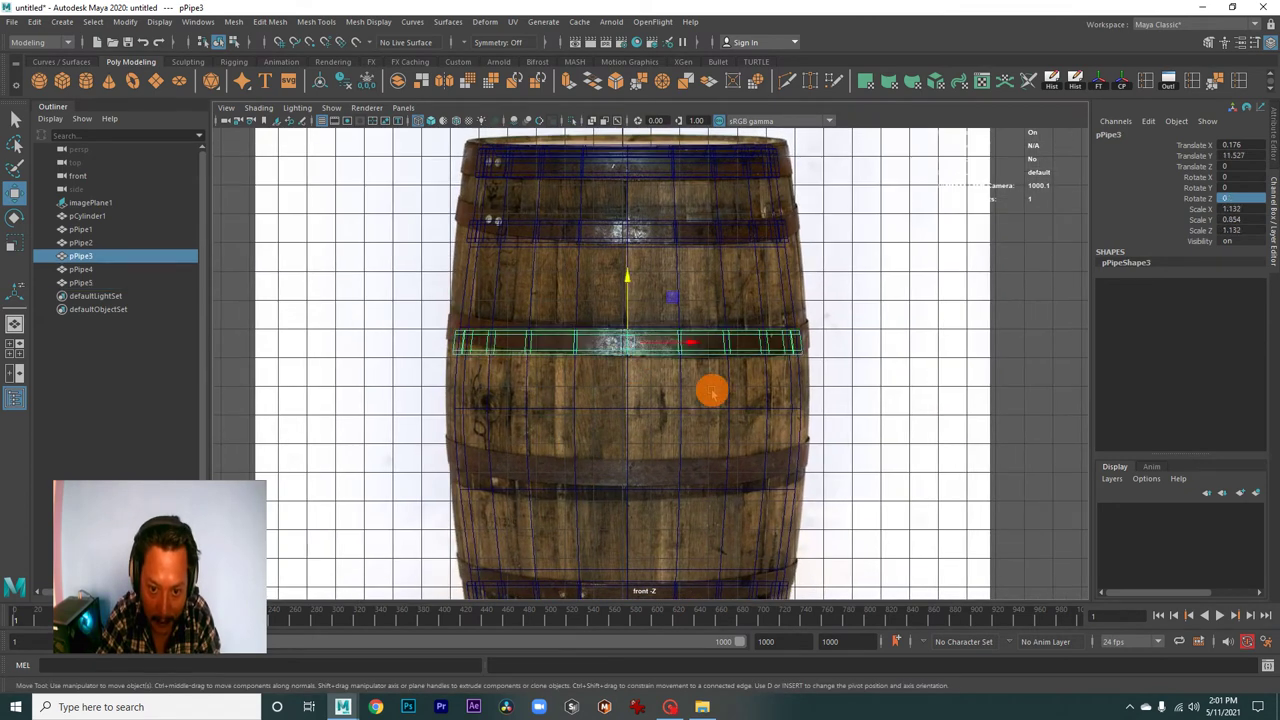
scroll("down", 3)
key("ctrl+d")
left_click_drag(633, 289, 651, 403)
- Level the new hoop pPipe6 at Rotate Z -180, then switch to the perspective view
key("e")
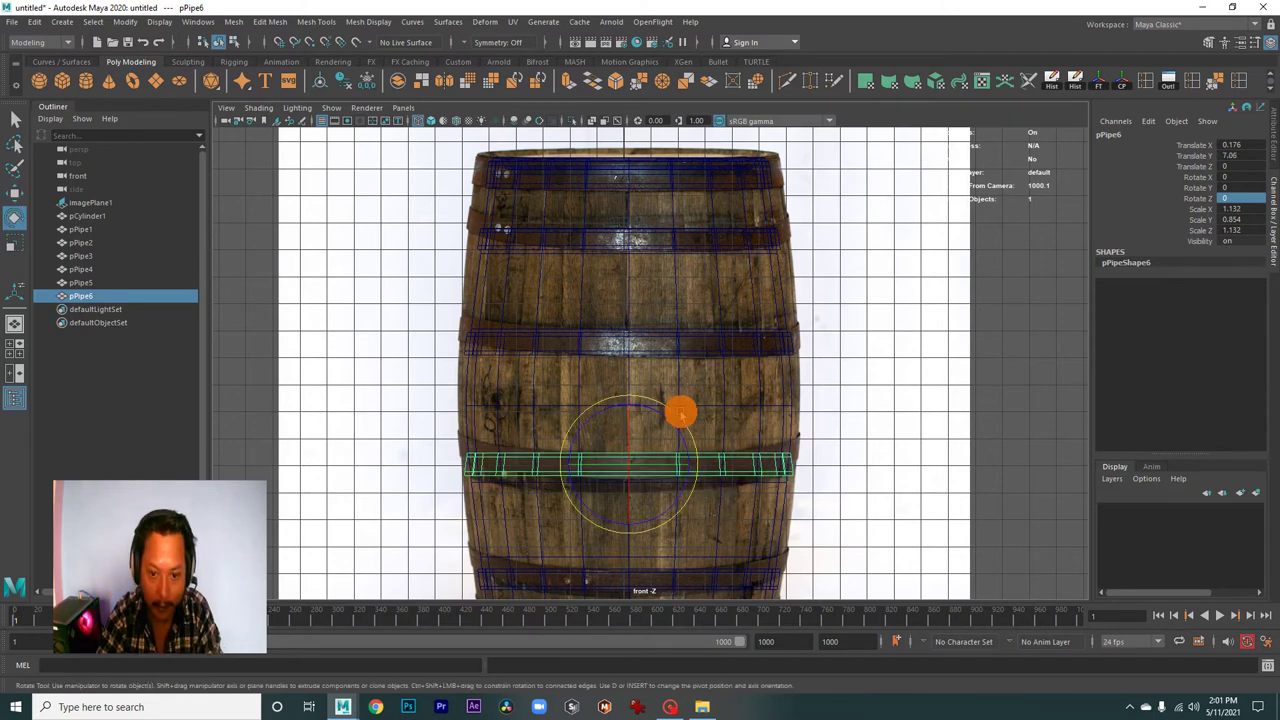
left_click_drag(681, 412, 616, 482)
type("-180")
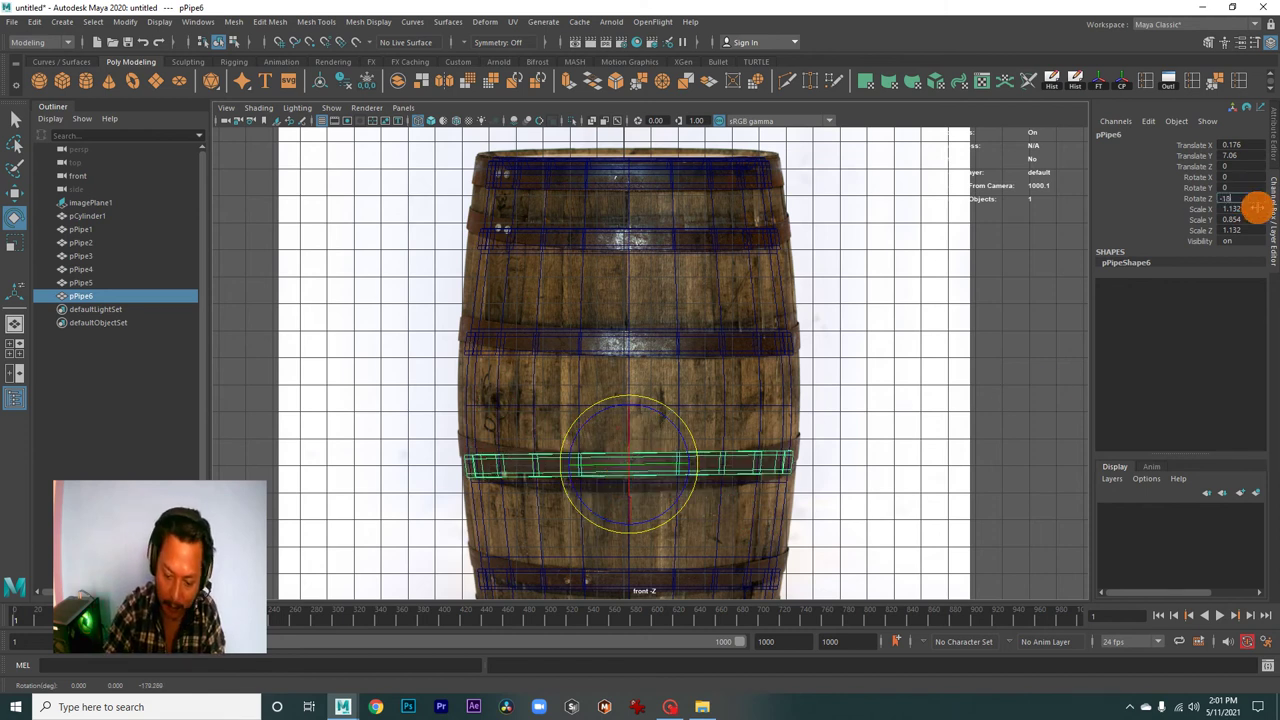
key("Return")
scroll("up", 3)
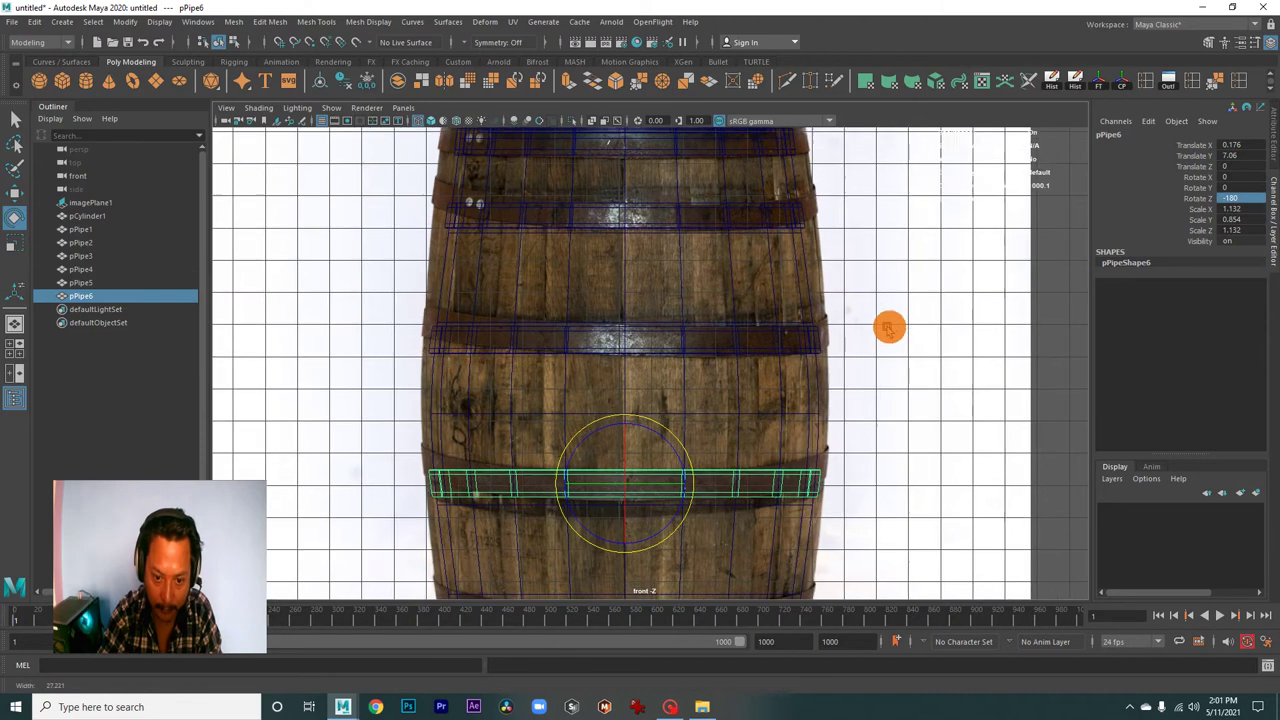
scroll("up", 3)
scroll("up", 3)
scroll("up", 3)
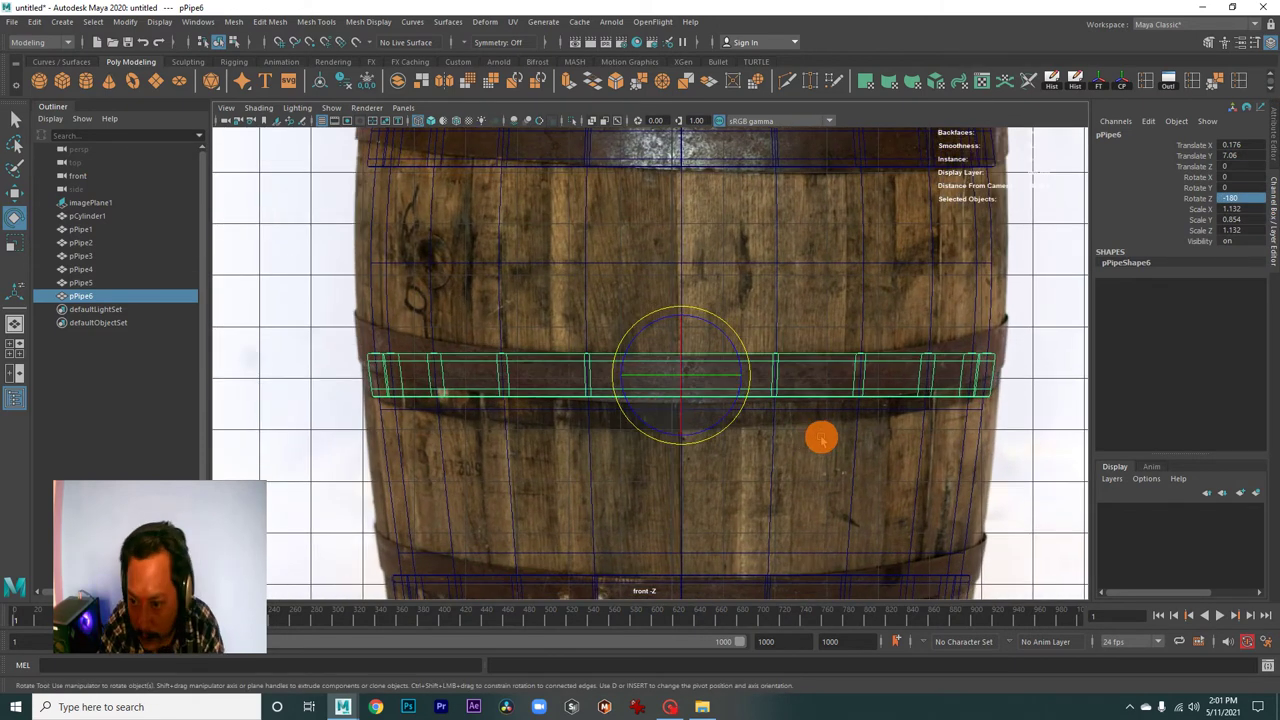
scroll("down", 3)
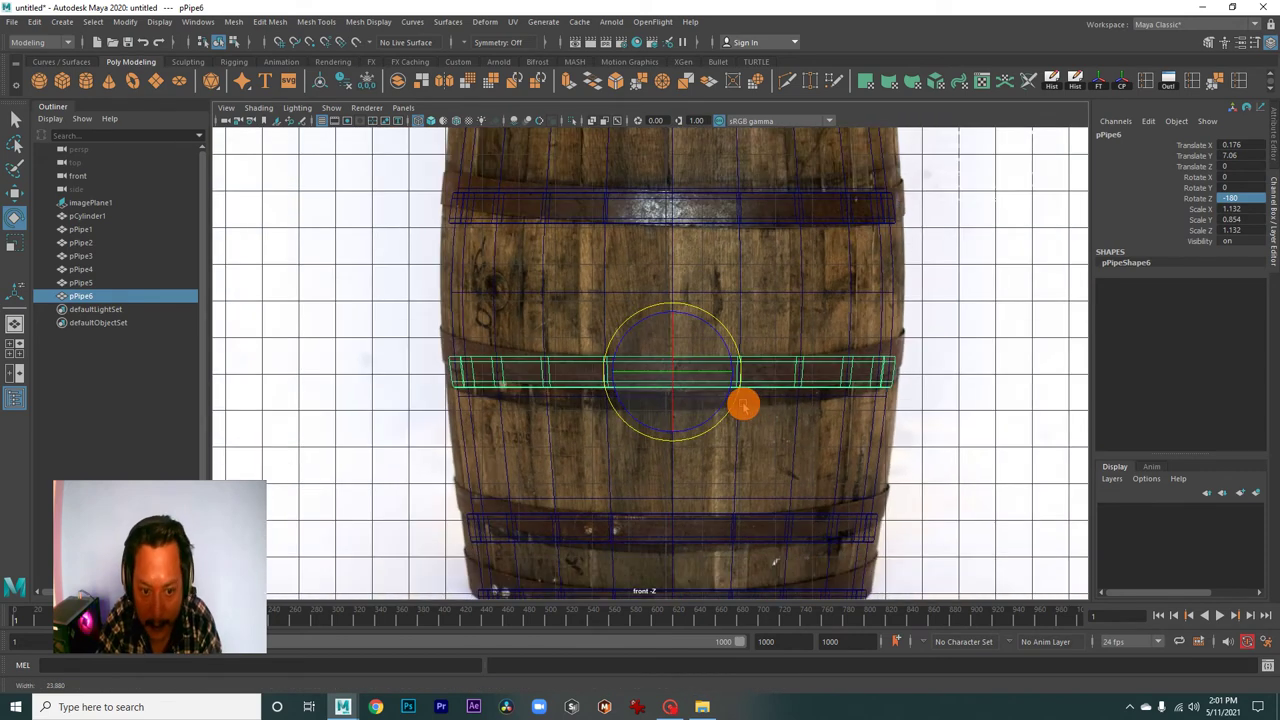
scroll("down", 3)
scroll("down", 3)
key("space")
key("space")
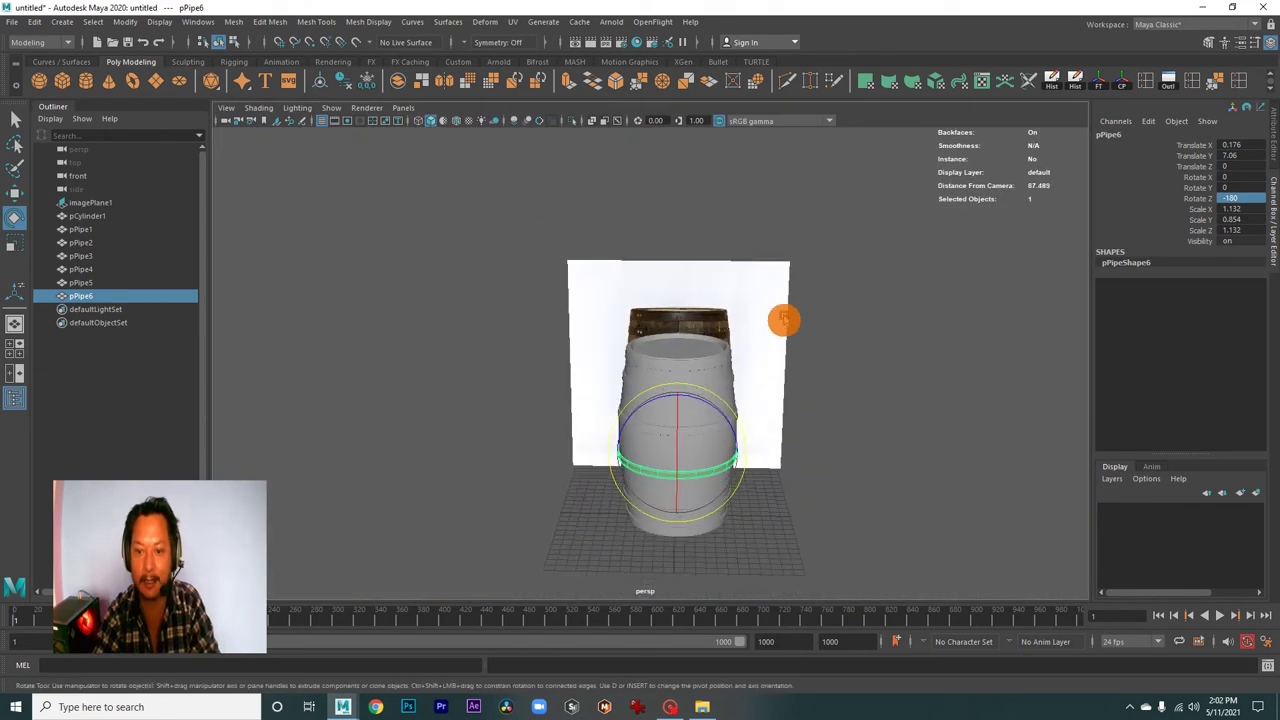
- Orbit the perspective view to inspect the barrel top and the reference image plane
left_click(814, 500)
left_click_drag(814, 500, 820, 427)
left_click_drag(525, 432, 660, 491)
left_click_drag(660, 491, 760, 455)
left_click_drag(760, 455, 662, 448)
scroll("down", 3)
left_click_drag(749, 449, 623, 400)
scroll("up", 3)
scroll("up", 3)
scroll("up", 3)
scroll("down", 3)
- Orbit and zoom to compare the six-hoop barrel with the reference from the side
left_click_drag(623, 400, 634, 349)
left_click_drag(634, 349, 694, 366)
left_click_drag(694, 366, 694, 394)
left_click_drag(694, 394, 617, 366)
left_click_drag(617, 366, 624, 349)
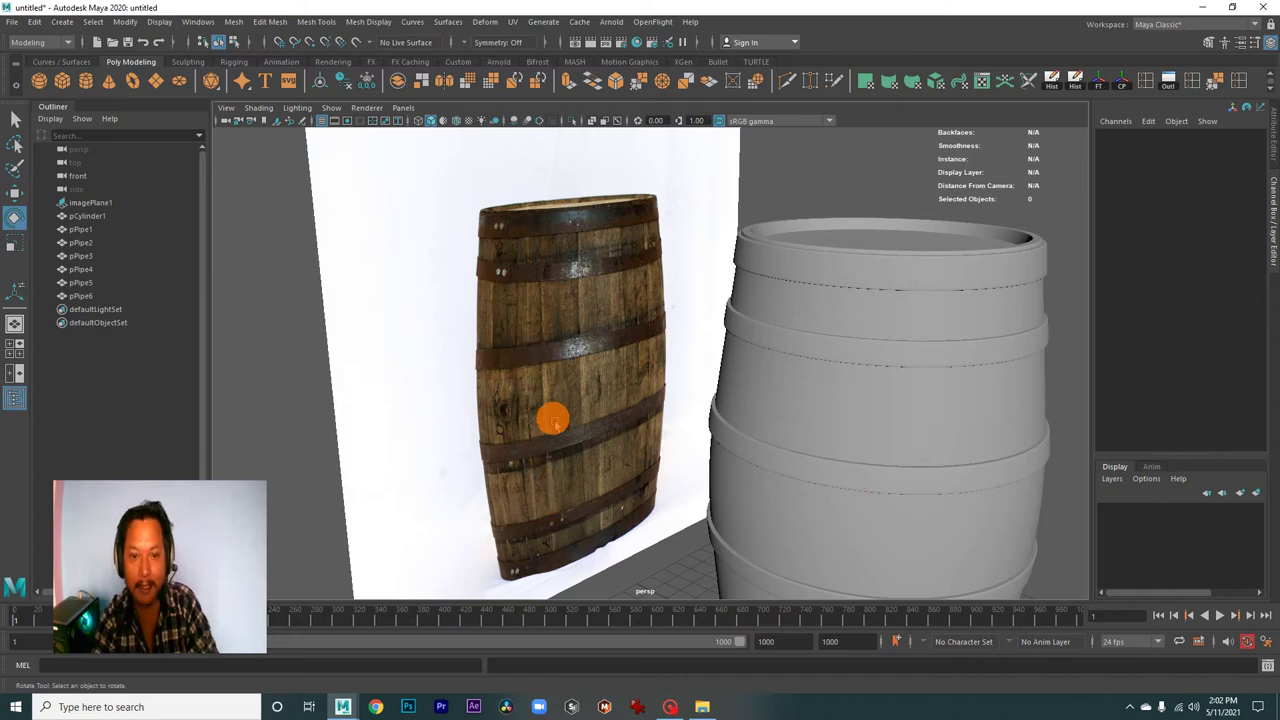
scroll("down", 3)
left_click_drag(620, 403, 677, 338)
left_click_drag(735, 400, 686, 371)
left_click_drag(686, 371, 666, 446)
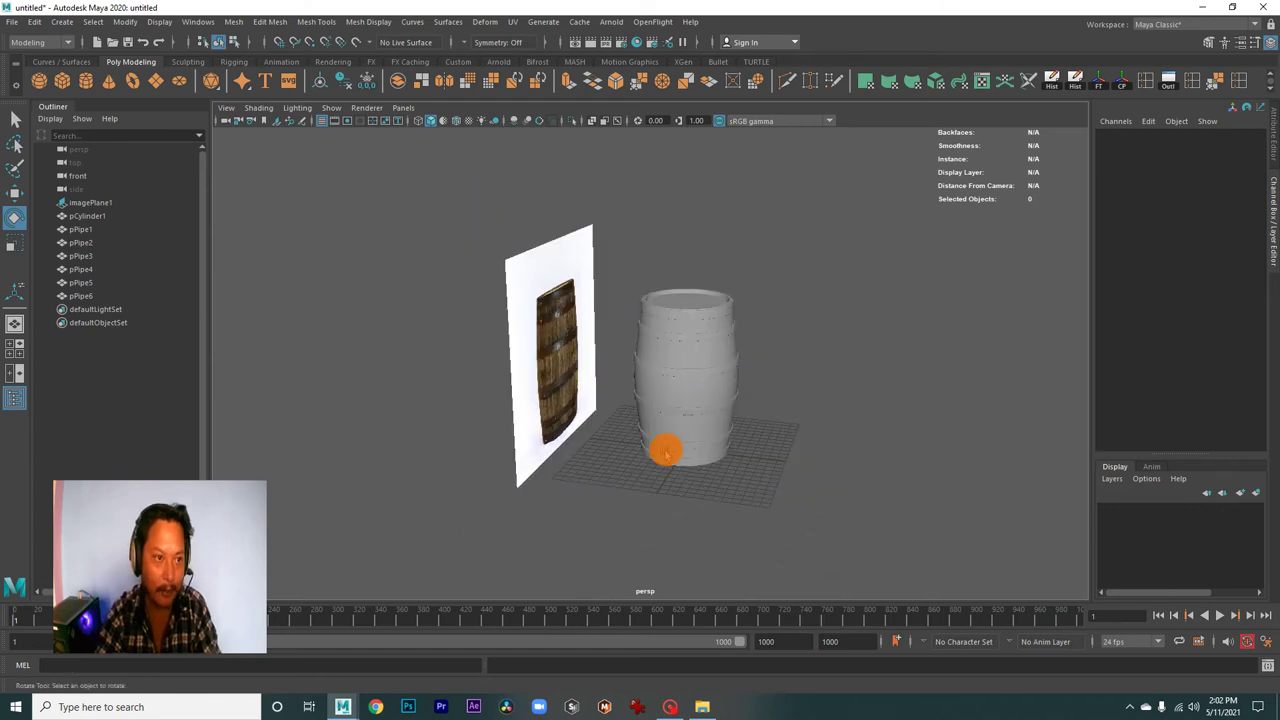
- Create a new cylinder, pCylinder2, and raise it above the barrel top
left_click_drag(498, 365, 596, 459)
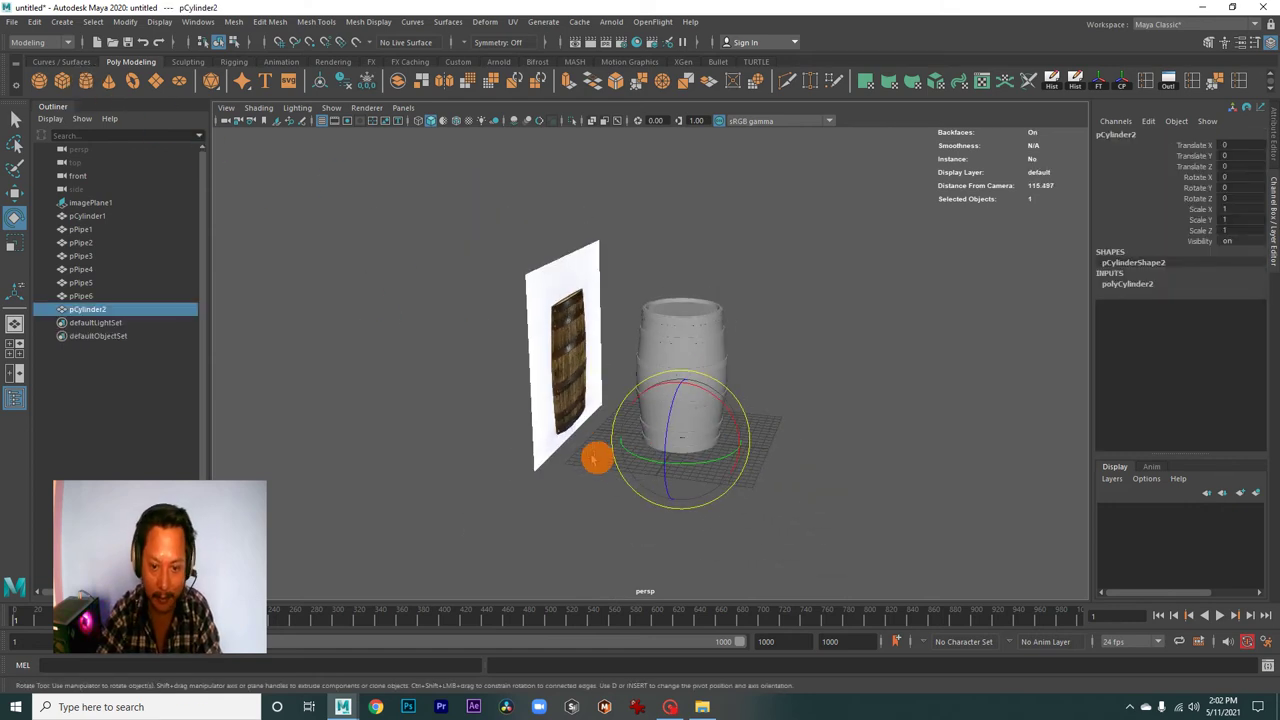
key("w")
left_click_drag(628, 444, 631, 500)
left_click_drag(631, 500, 663, 480)
left_click_drag(663, 480, 667, 302)
left_click_drag(667, 302, 786, 356)
- Set the cylinder's Subdivisions Axis to 6 to make it six-sided
left_click(1141, 288)
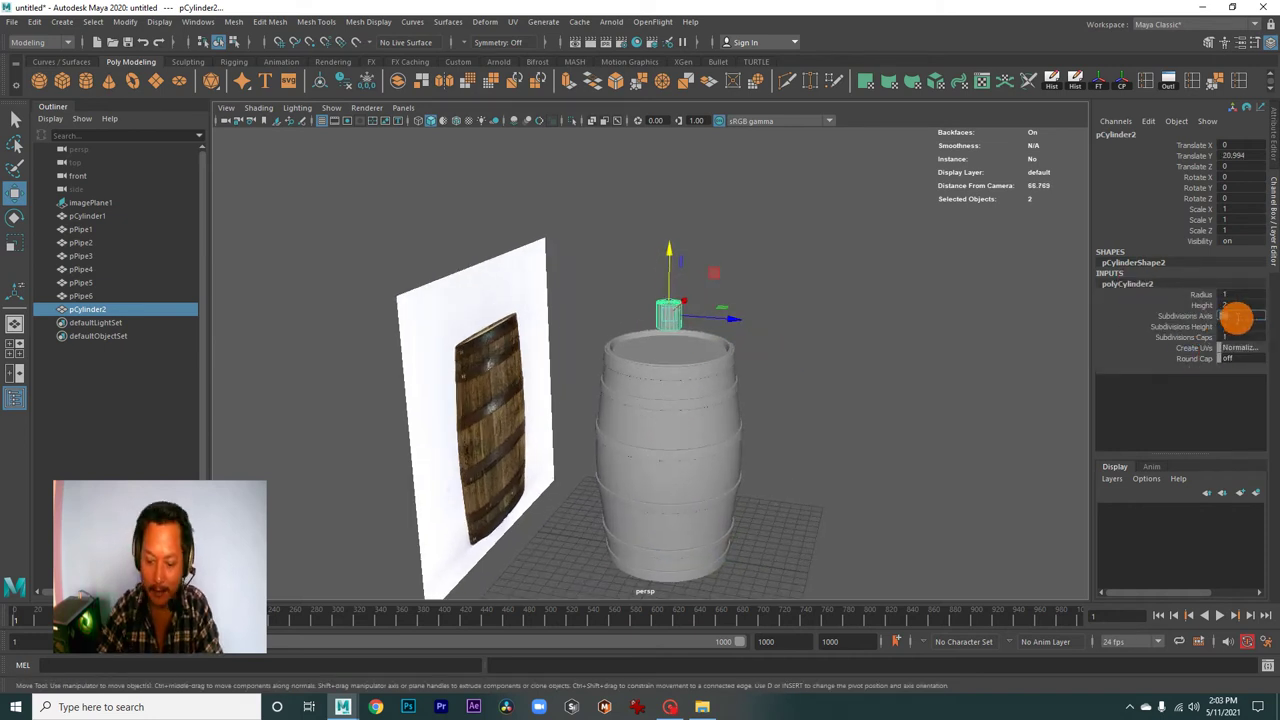
left_click(806, 489)
left_click_drag(806, 489, 837, 466)
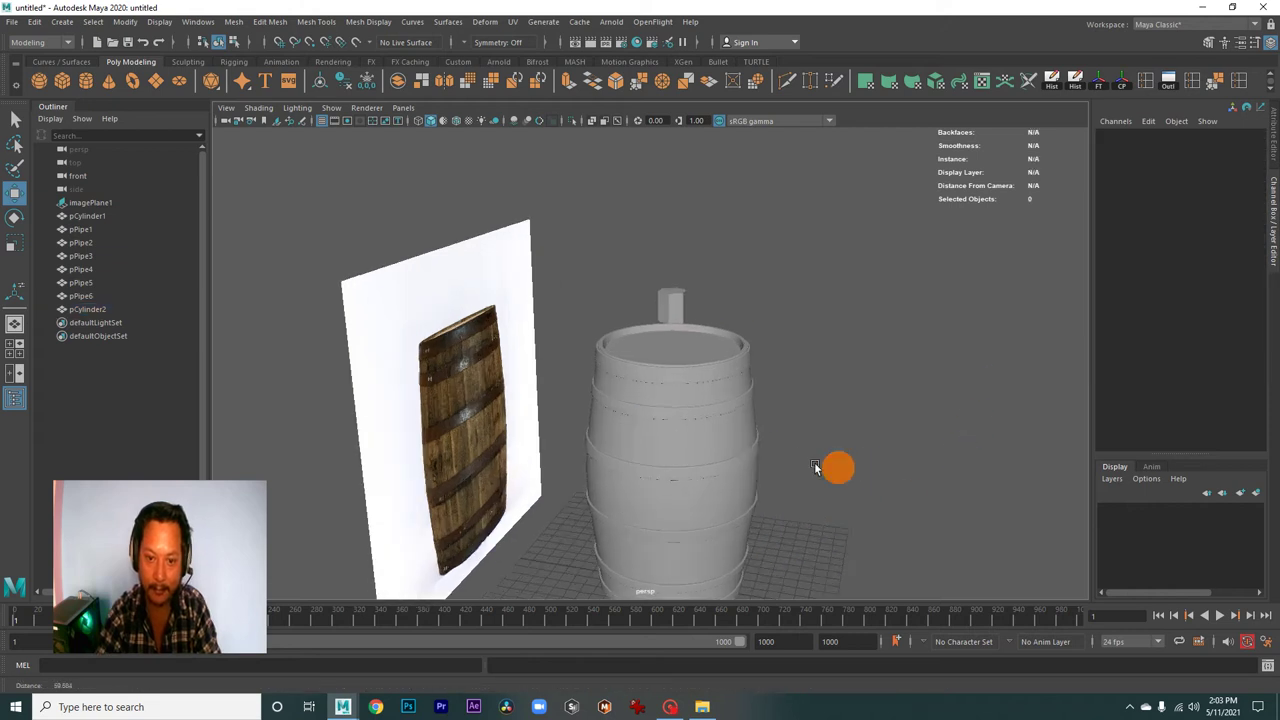
scroll("up", 3)
left_click_drag(666, 460, 728, 462)
left_click(642, 378)
left_click_drag(642, 378, 714, 391)
- Scale the cylinder down in Y into a thin flat cap on the barrel top
key("r")
left_click_drag(634, 263, 640, 310)
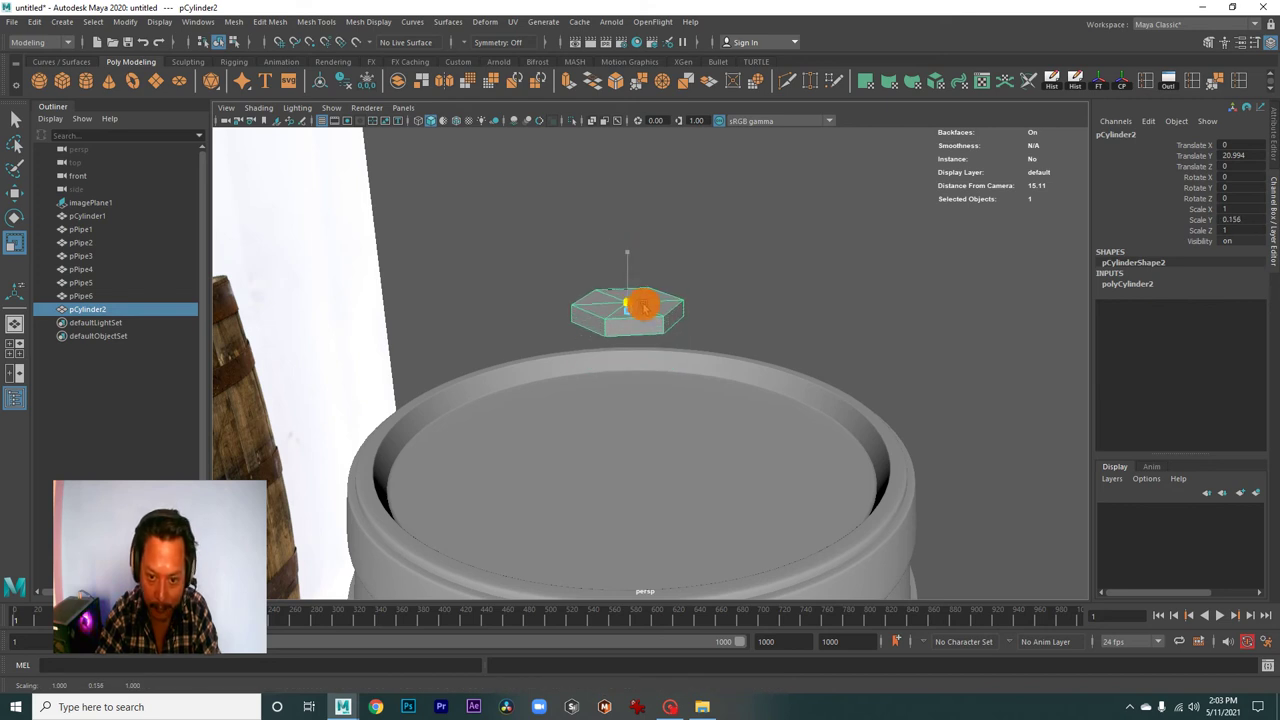
left_click_drag(766, 320, 799, 300)
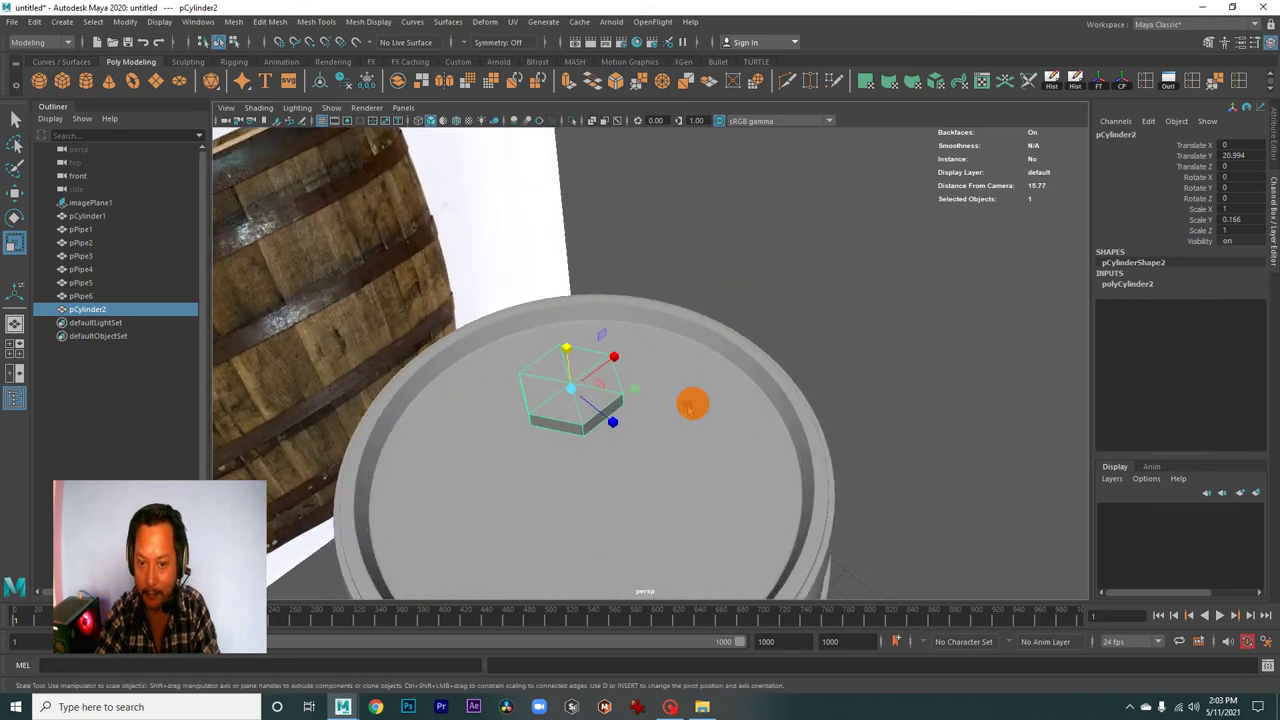
left_click(799, 300)
left_click(680, 323)
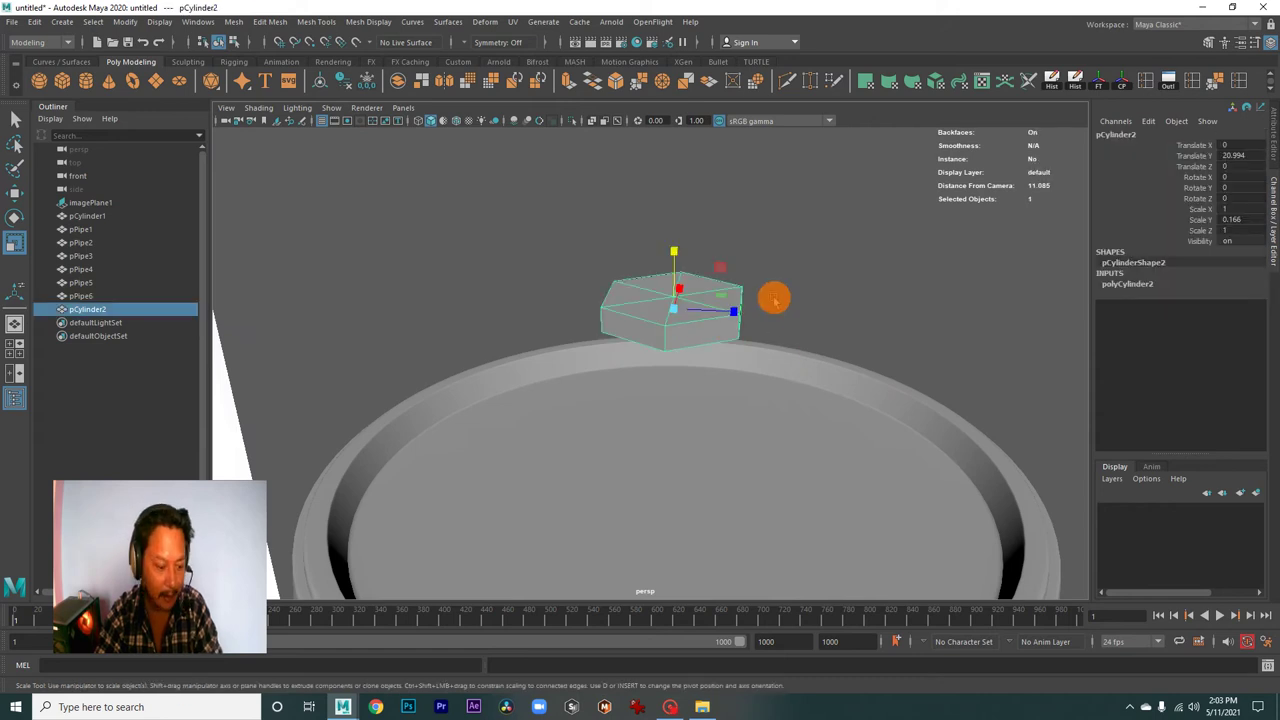
left_click(814, 271)
left_click_drag(814, 271, 729, 337)
left_click(714, 423)
left_click_drag(714, 423, 743, 271)
- Bevel the hexagonal cap's edges at fraction 0.5
left_click(811, 280)
left_click(786, 331)
left_click_drag(786, 331, 847, 297)
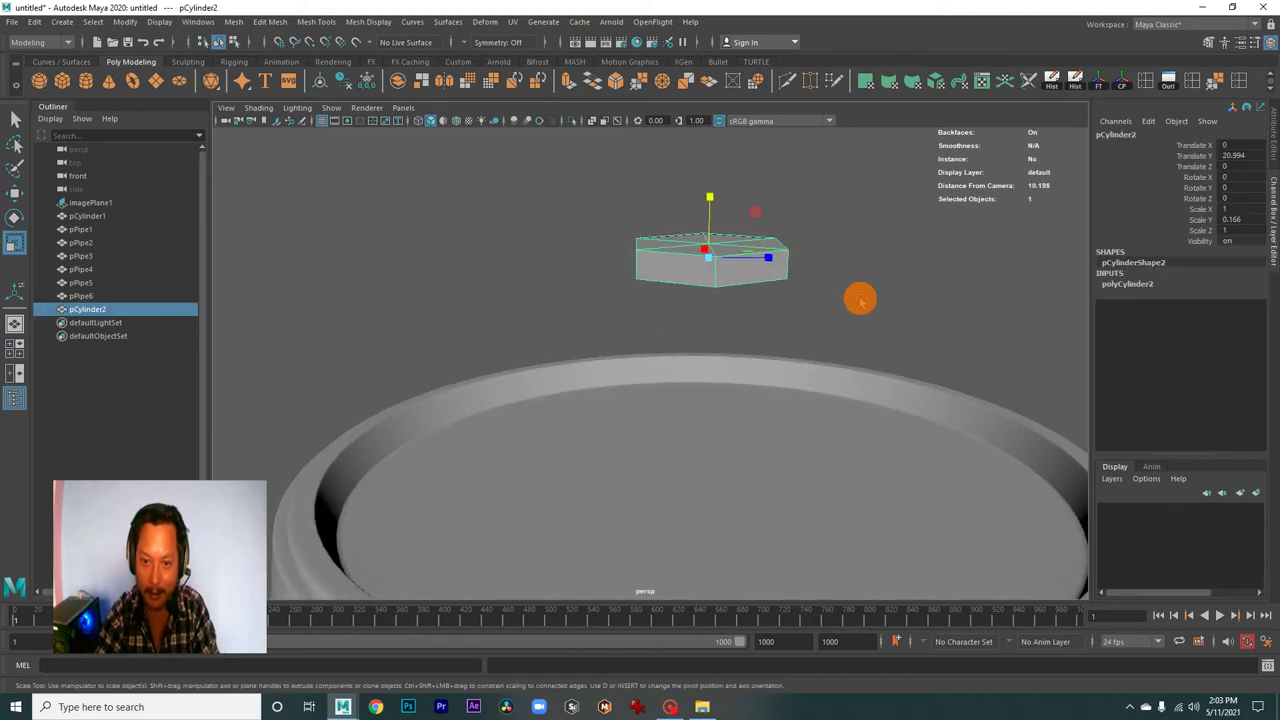
left_click(616, 80)
left_click_drag(800, 240, 776, 302)
left_click_drag(953, 266, 956, 263)
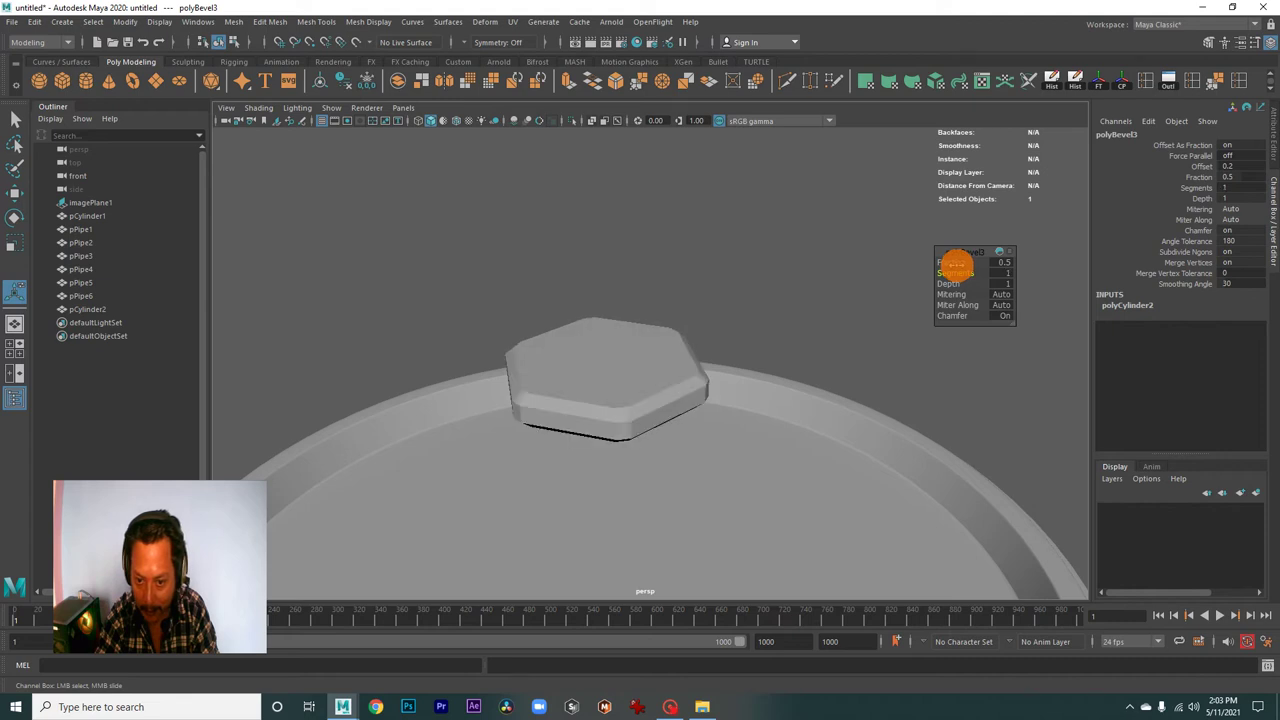
- Change the bevel to fraction 0.3 with 2 segments
left_click(1003, 262)
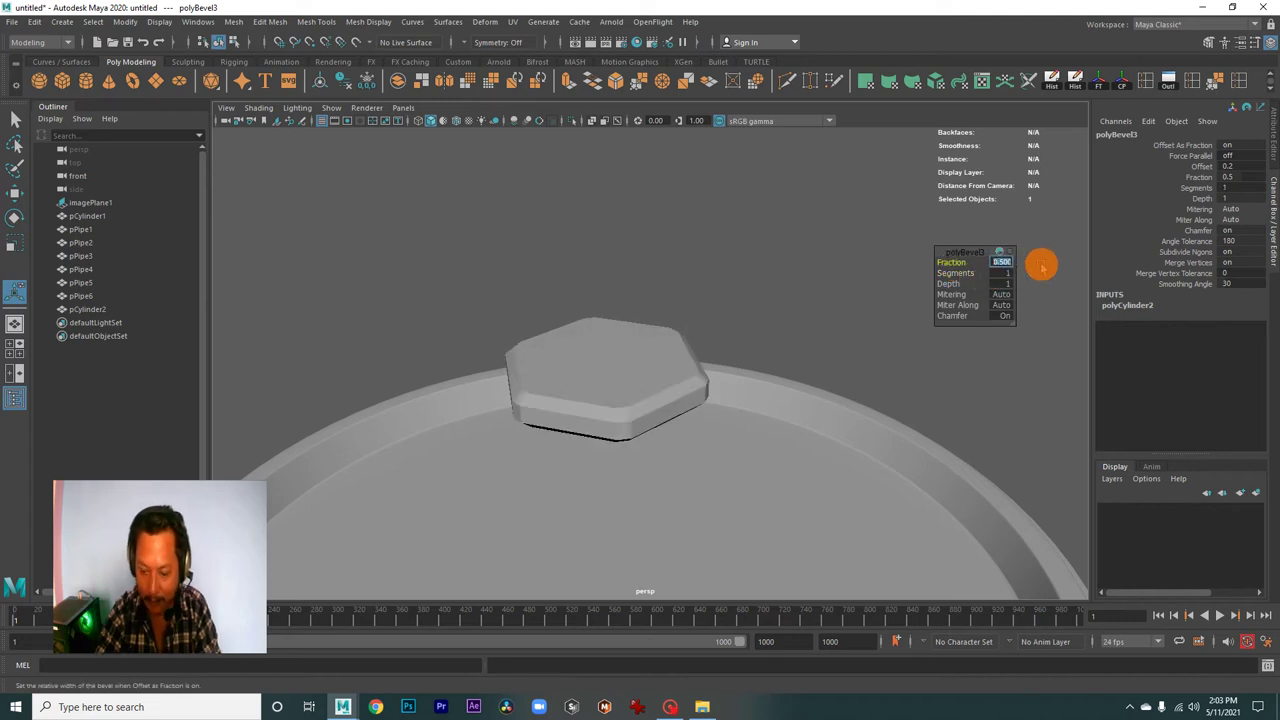
type("0.3")
key("Return")
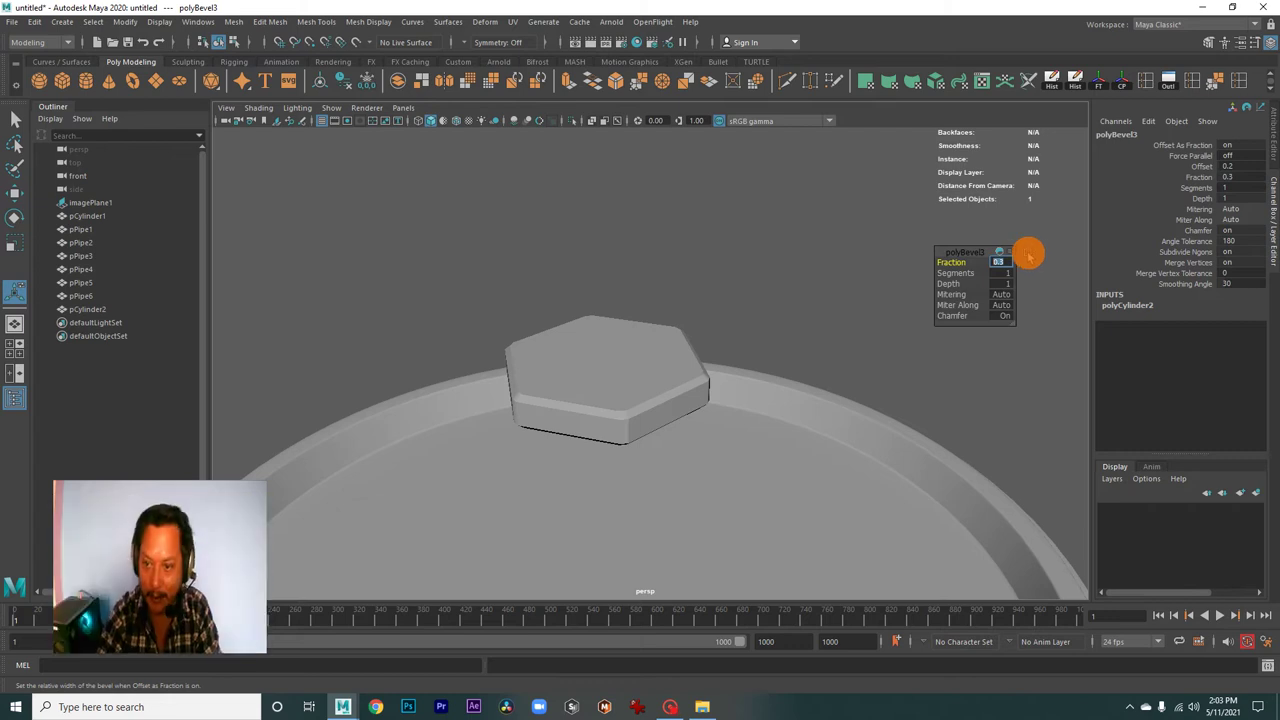
key("2")
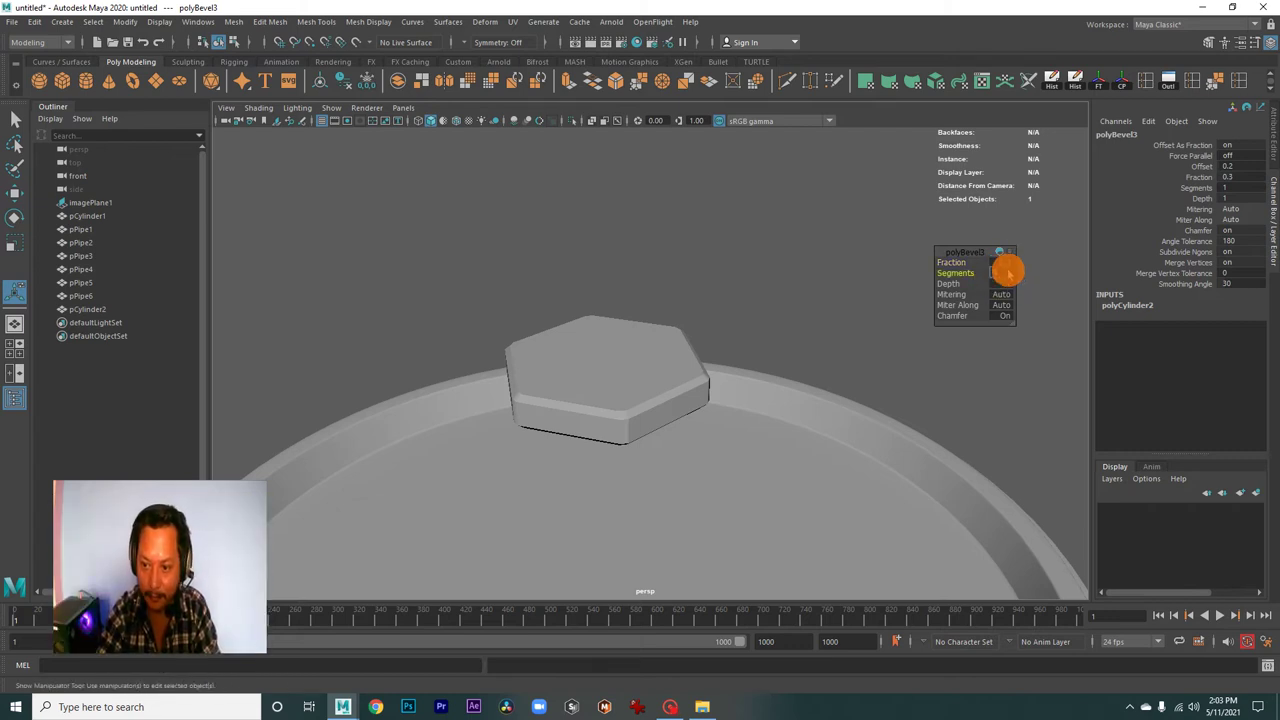
type("2")
key("Return")
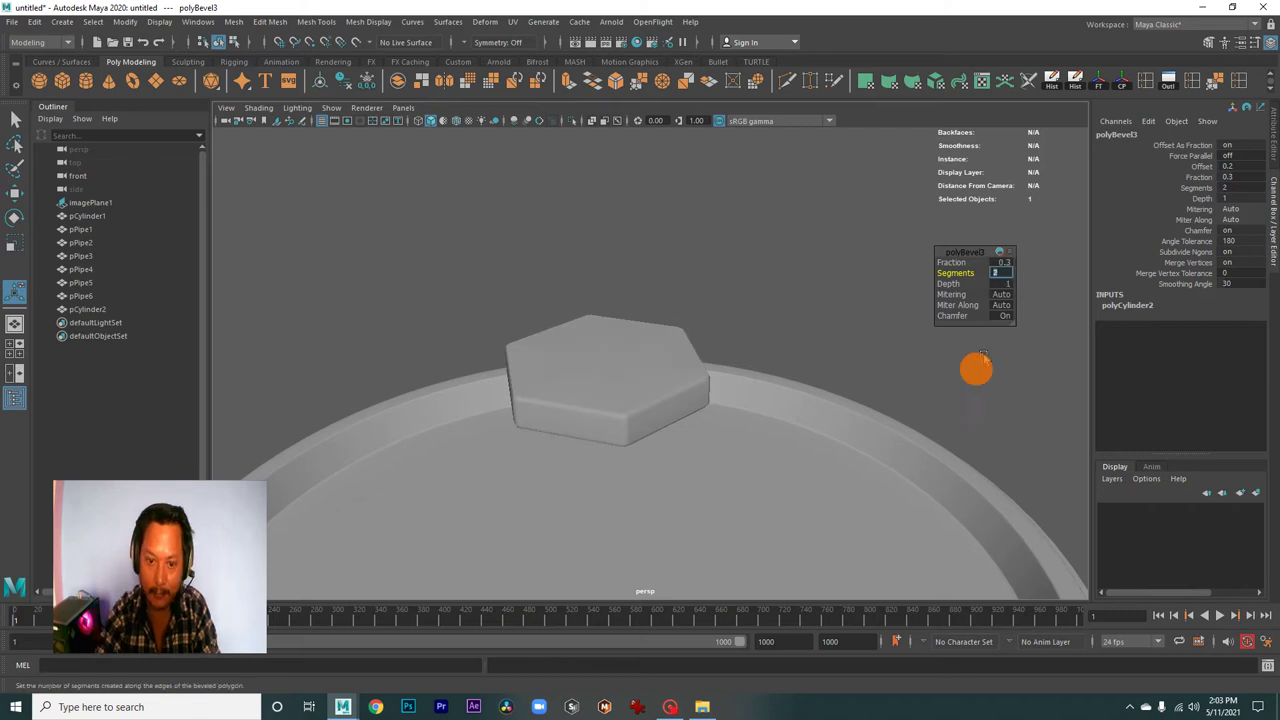
- Return the hexagonal cap to object mode and reselect it
left_click(665, 350)
right_click(665, 350)
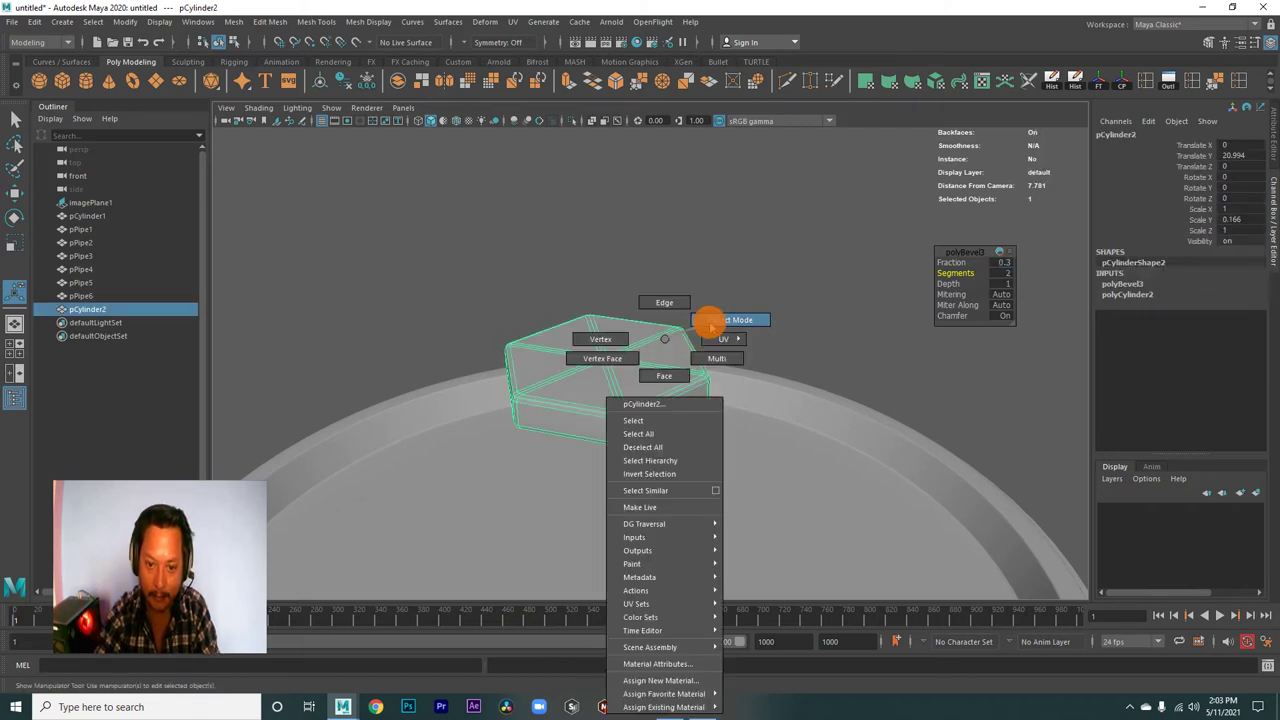
left_click(708, 322)
scroll("down", 3)
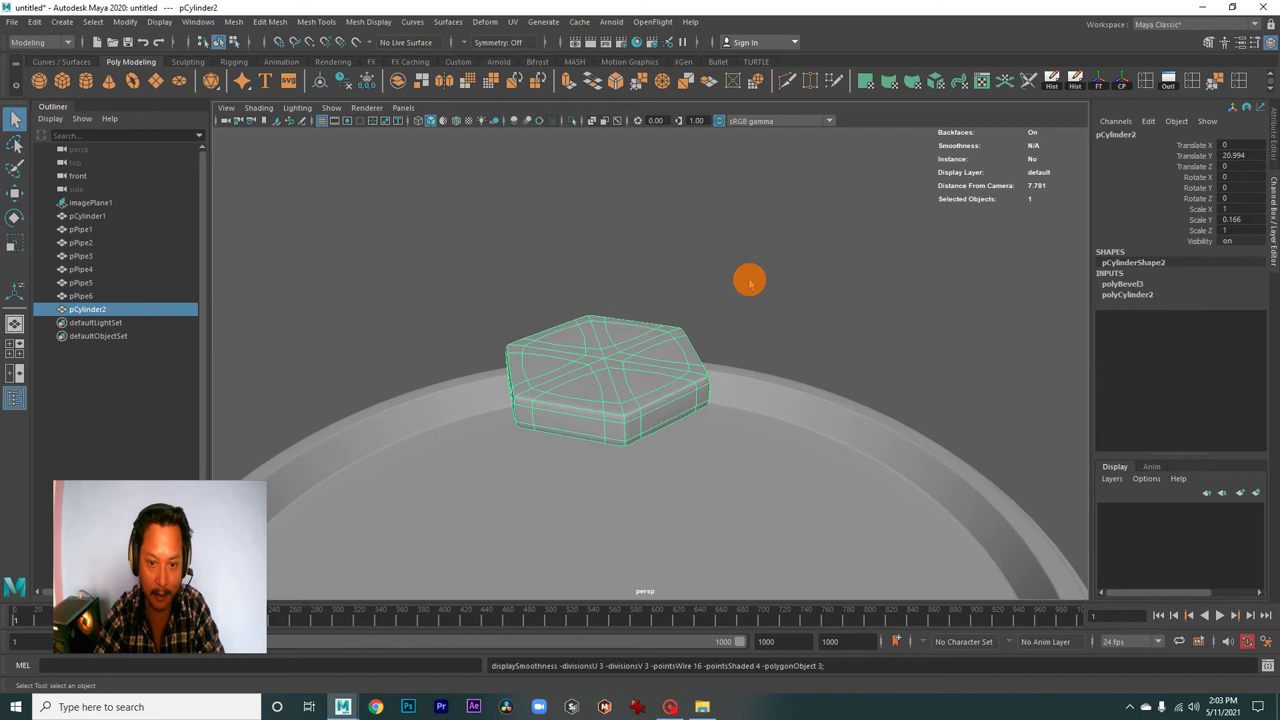
left_click(700, 278)
scroll("down", 3)
left_click_drag(629, 277, 680, 360)
scroll("up", 3)
scroll("down", 3)
left_click(586, 336)
left_click_drag(586, 336, 740, 334)
- Stand the hexagonal cap upright at Rotate X 90
key("e")
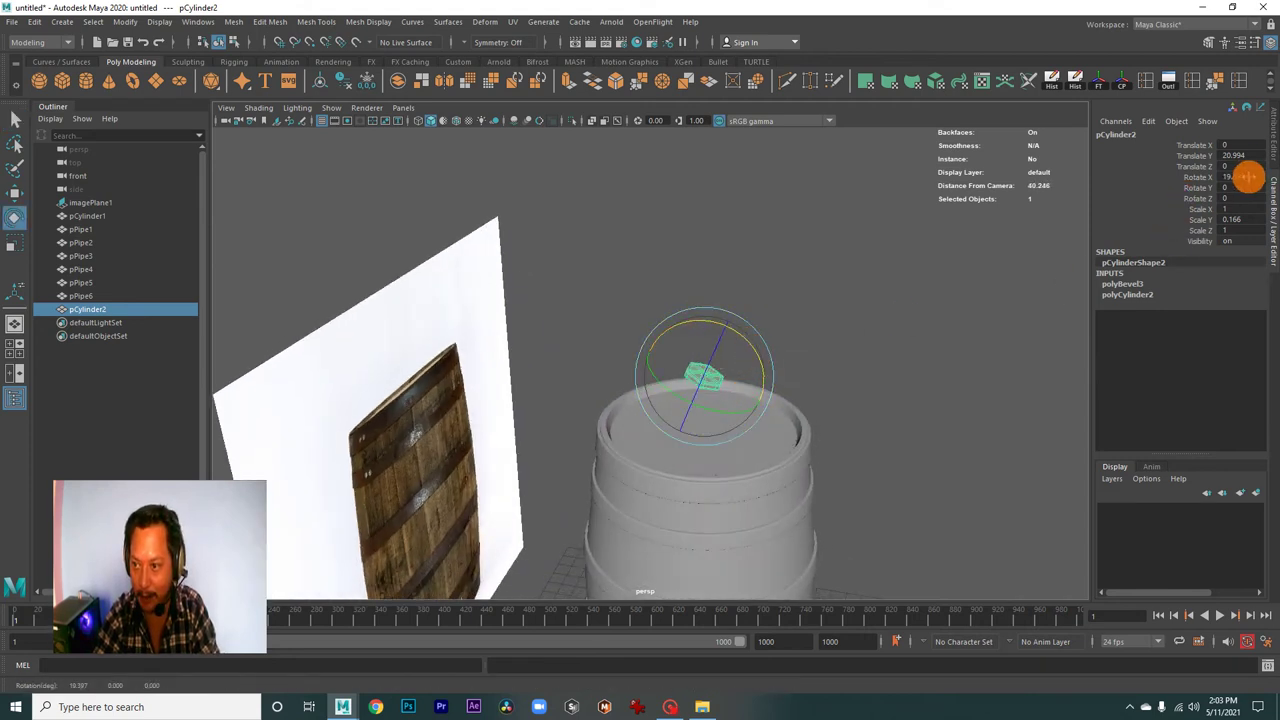
type("90")
key("Return")
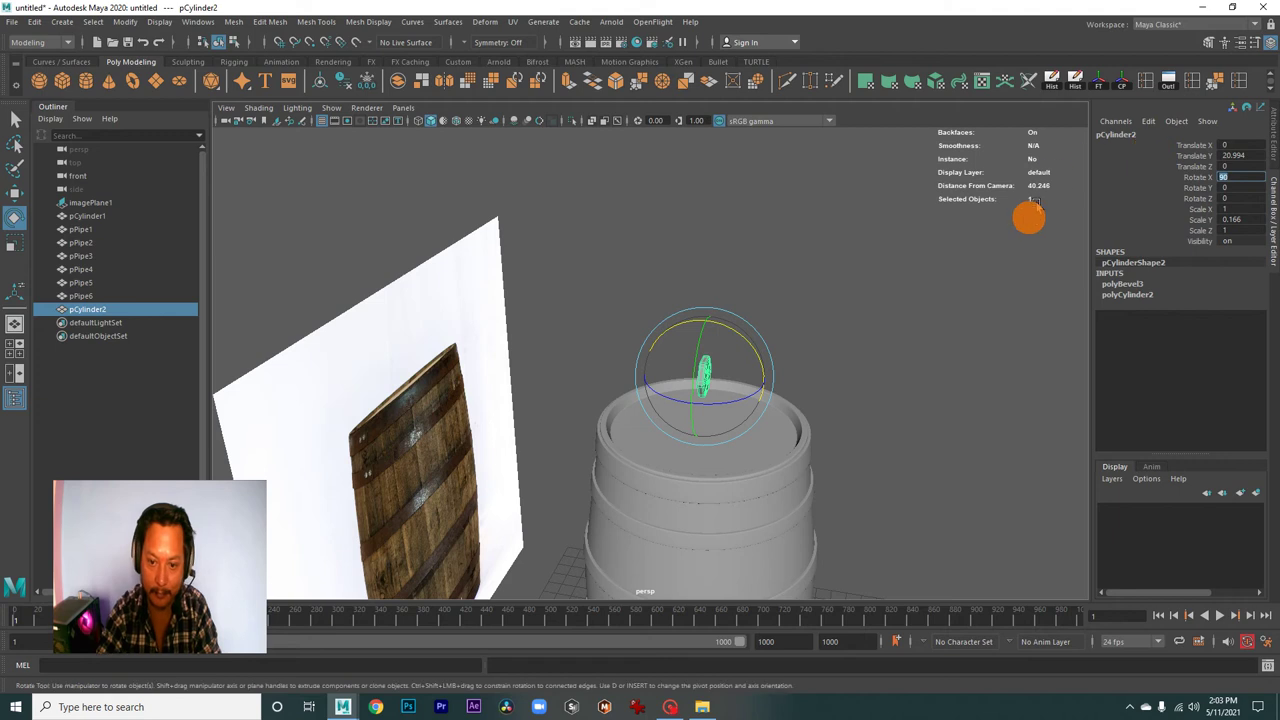
left_click(869, 397)
left_click_drag(869, 397, 728, 371)
- Lower the disc toward the barrel side, to Y 15.079, Z 5.354
left_click(660, 357)
key("w")
left_click_drag(782, 402, 698, 373)
left_click_drag(678, 446, 686, 461)
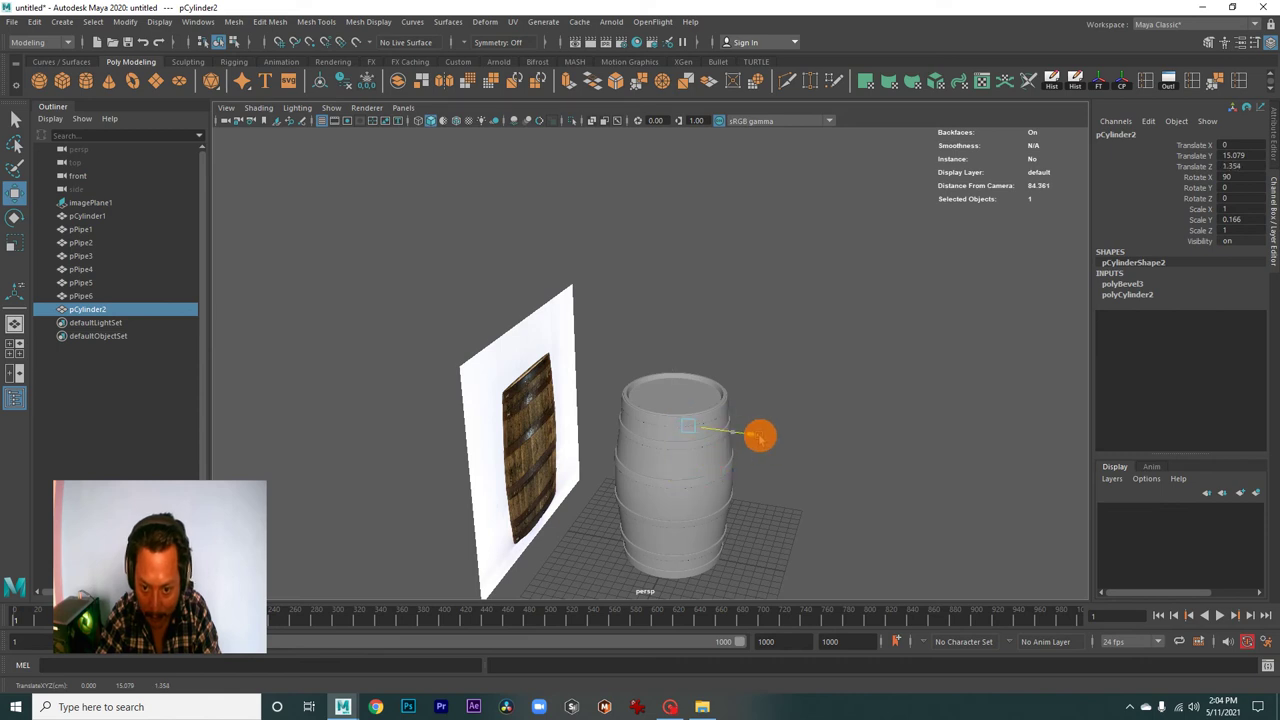
- Frame the hexagon and scale it down into a small bolt head
left_click_drag(785, 459, 700, 500)
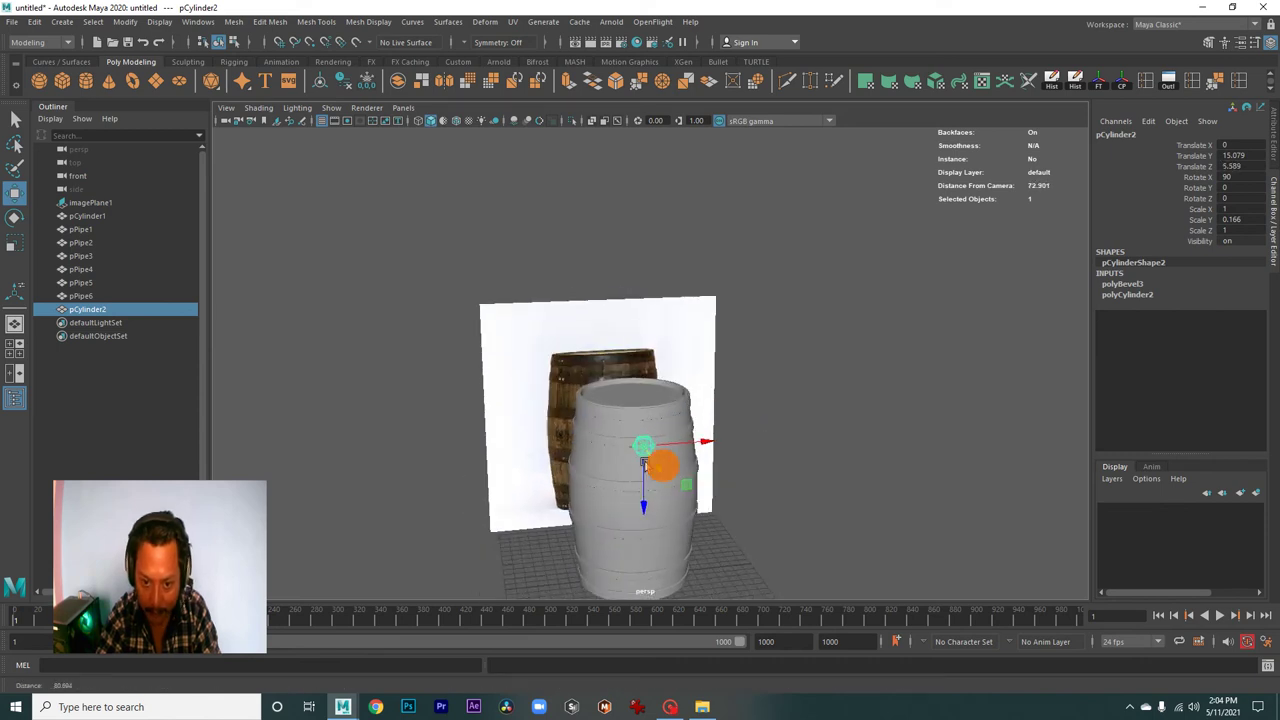
scroll("up", 3)
scroll("up", 3)
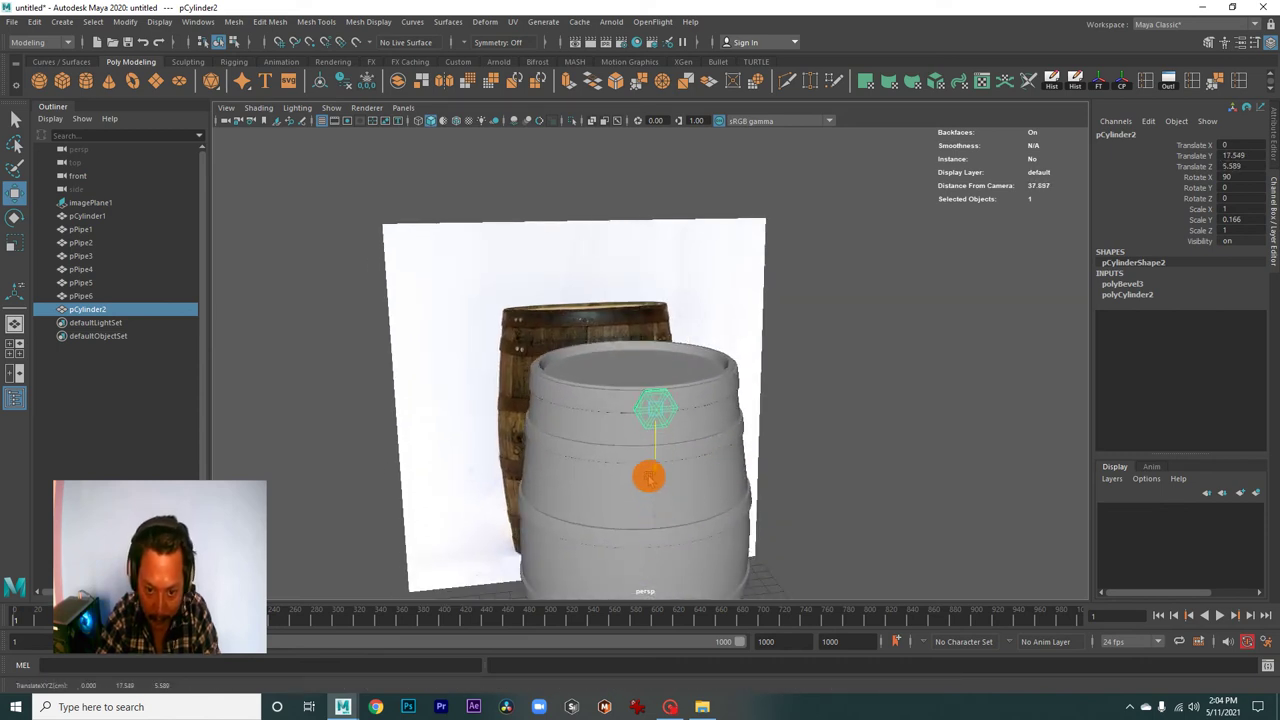
key("f")
left_click_drag(769, 494, 591, 339)
key("r")
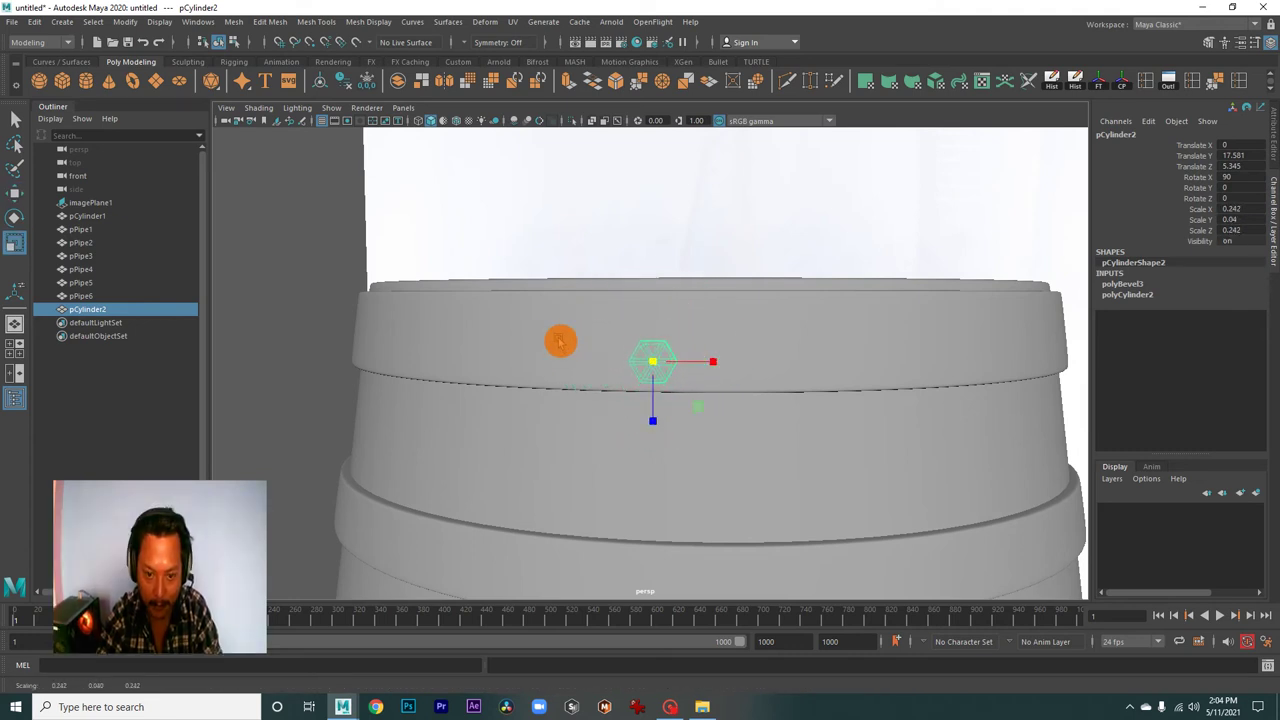
- Move the bolt head up against the barrel side at Y 17.833, Z 5.234
key("w")
left_click_drag(629, 400, 703, 330)
left_click_drag(679, 323, 623, 337)
left_click_drag(623, 337, 650, 377)
left_click_drag(675, 326, 571, 349)
- Tilt the bolt head to Rotate X 84.395, Y -3.951 onto the upper hoop
key("e")
key("w")
key("e")
scroll("down", 3)
- Clear the selection and reselect the hexagonal bolt pCylinder2
key("w")
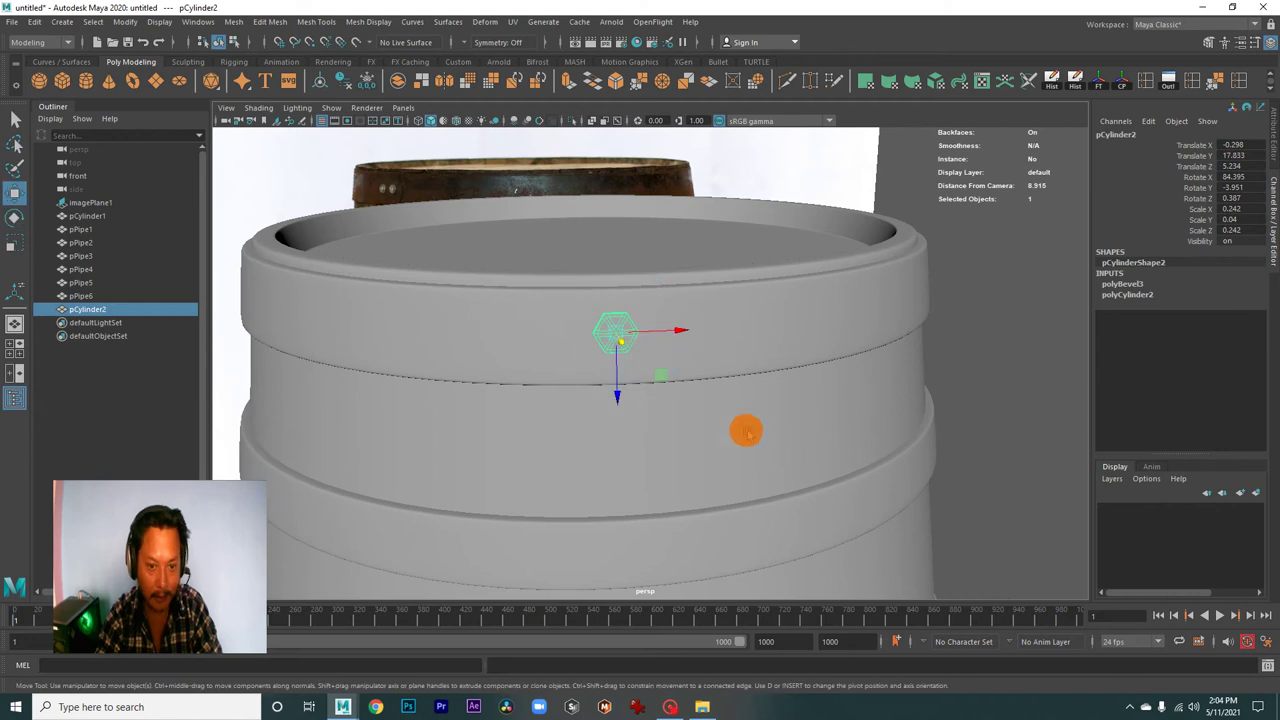
right_click(795, 231)
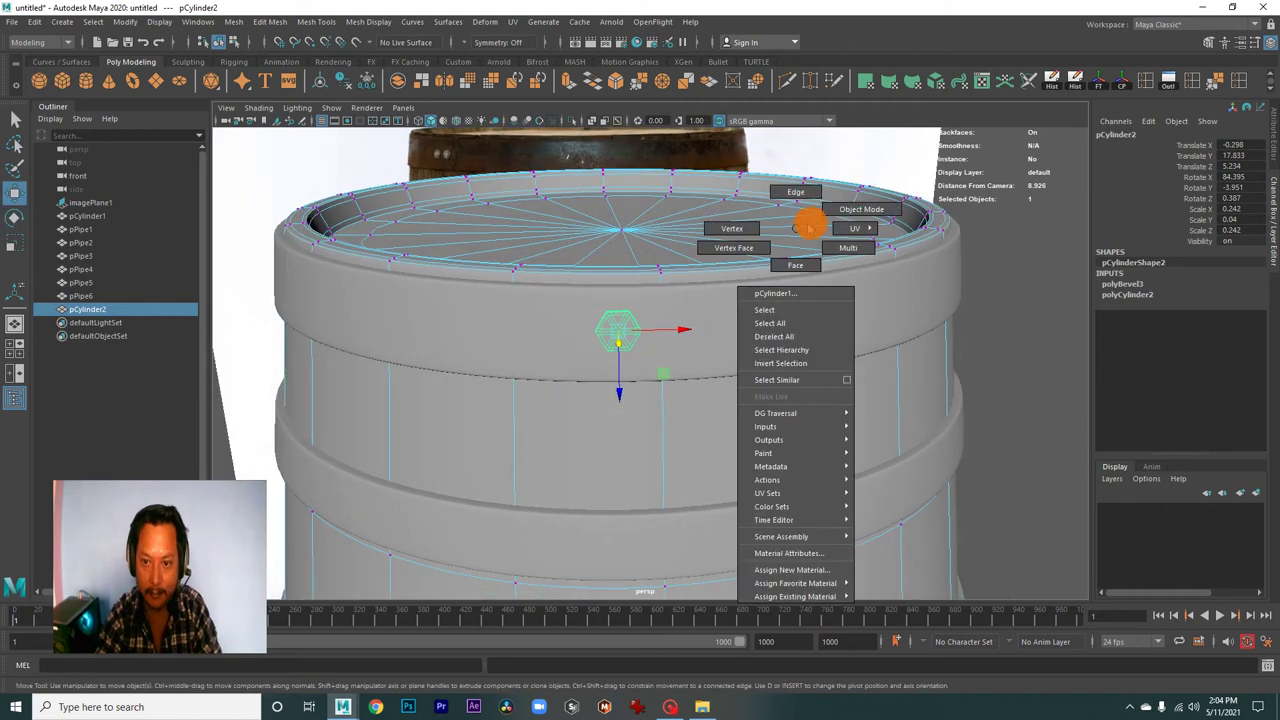
left_click(1018, 406)
left_click(622, 332)
left_click_drag(622, 332, 651, 483)
- Duplicate the bolt and place the copy pCylinder3 beside it at X 0.248, tilted slightly
key("ctrl+d")
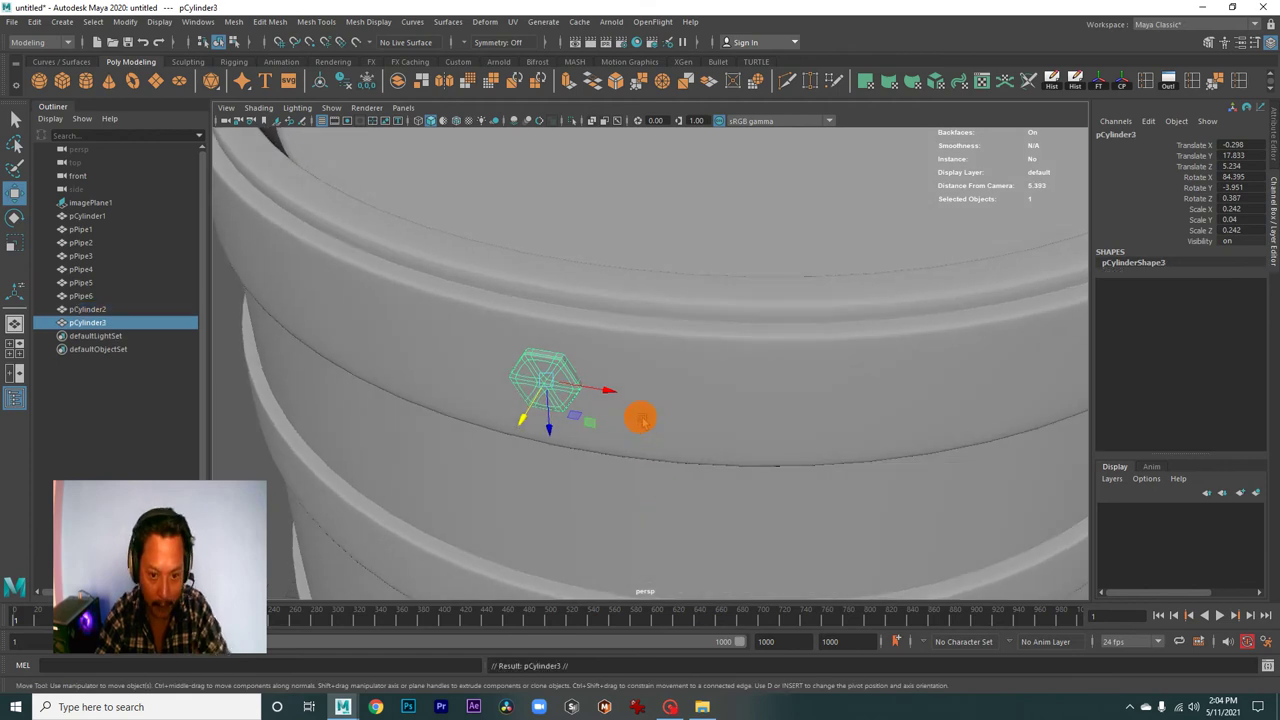
left_click_drag(613, 396, 680, 420)
left_click_drag(637, 463, 705, 461)
key("e")
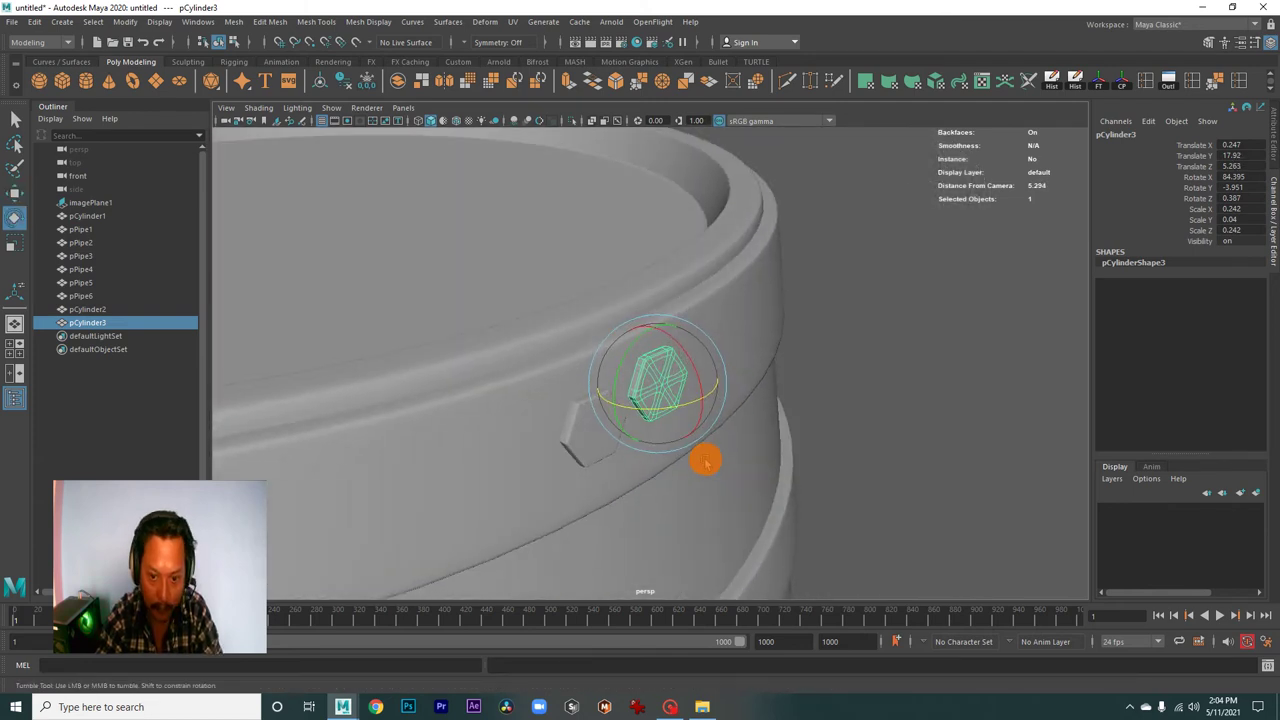
left_click_drag(690, 366, 692, 368)
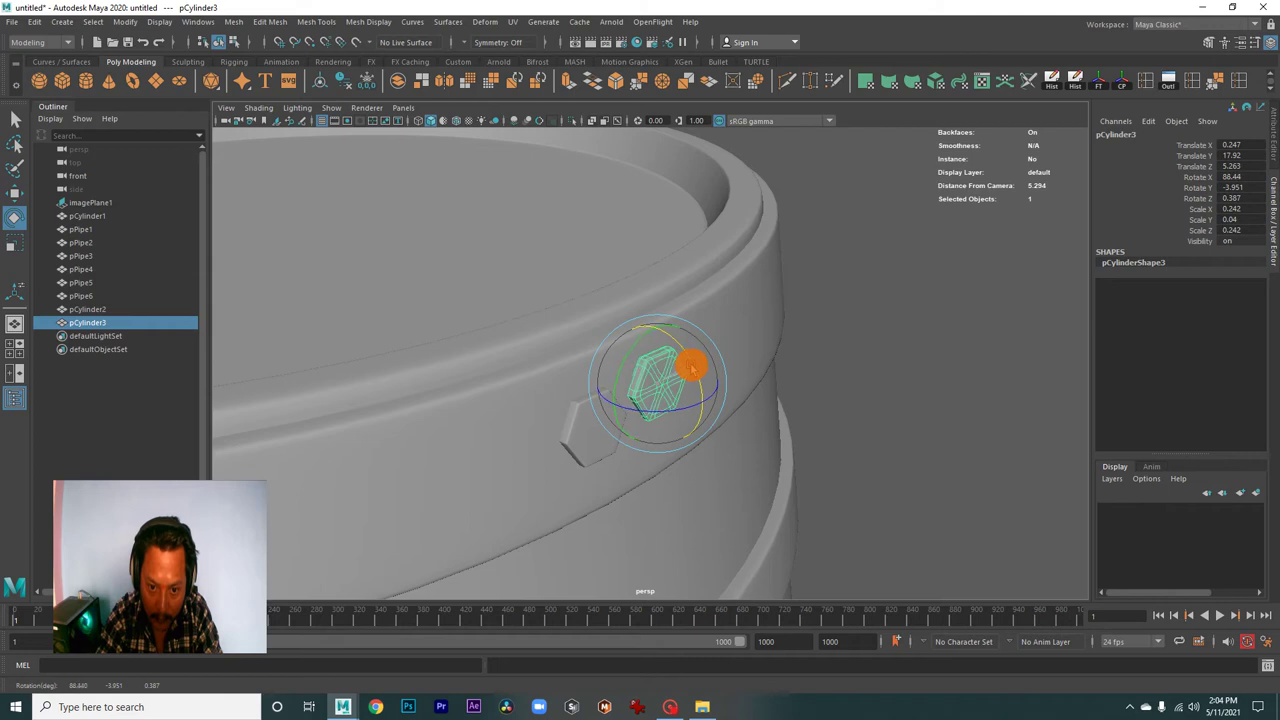
- Fine-tune the copied bolt's height, then duplicate both bolts as pCylinder4 and pCylinder5
left_click_drag(785, 420, 657, 456)
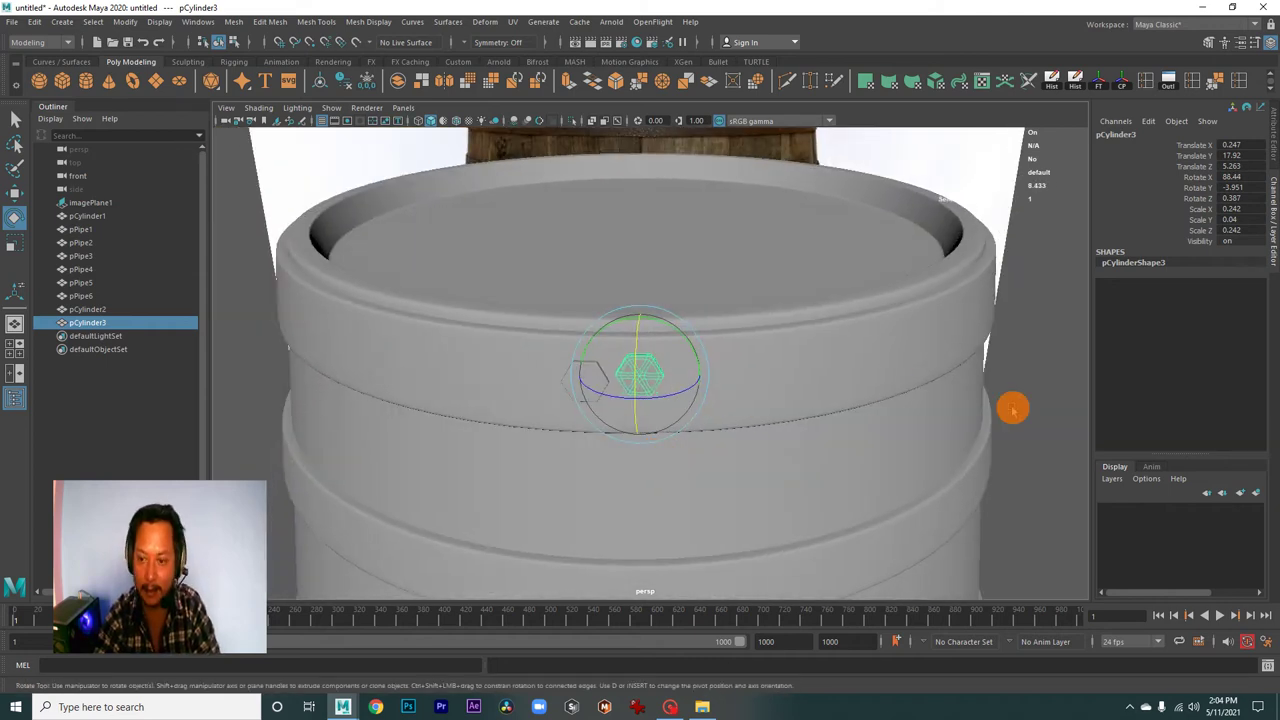
left_click_drag(1010, 405, 694, 371)
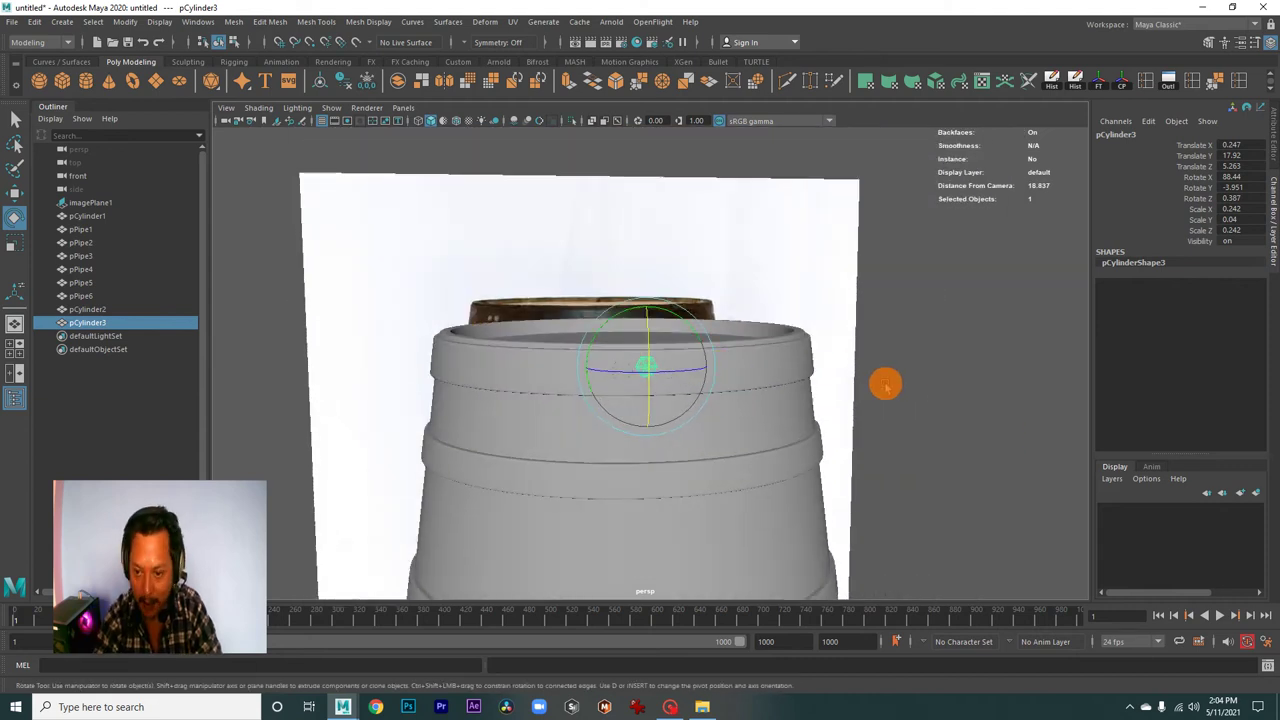
left_click_drag(920, 404, 980, 414)
left_click_drag(980, 414, 884, 406)
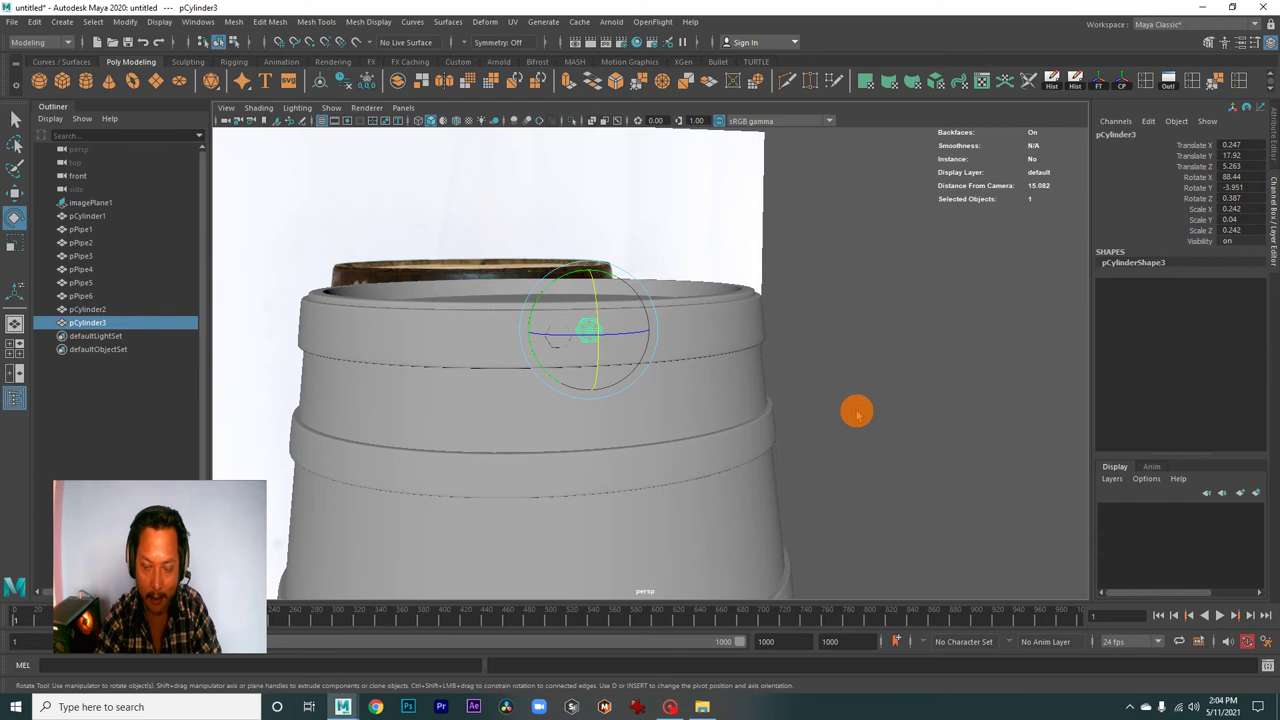
left_click_drag(857, 413, 940, 486)
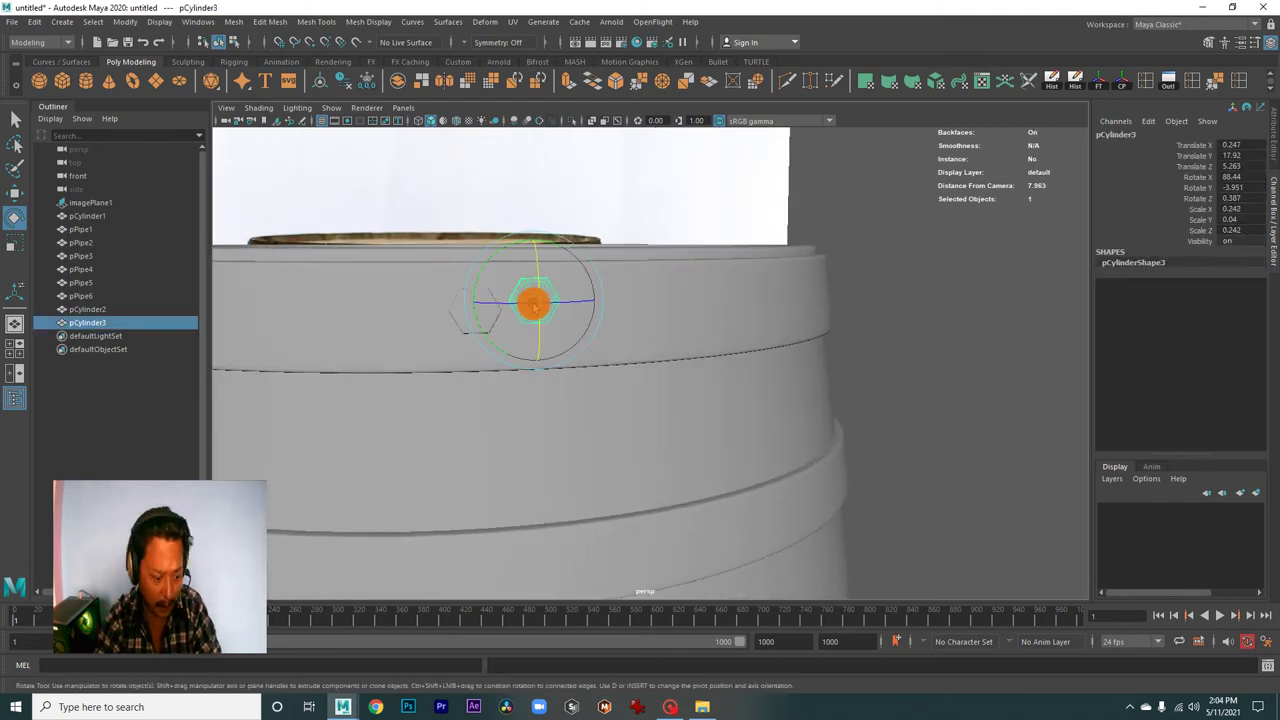
key("w")
left_click_drag(540, 363, 557, 363)
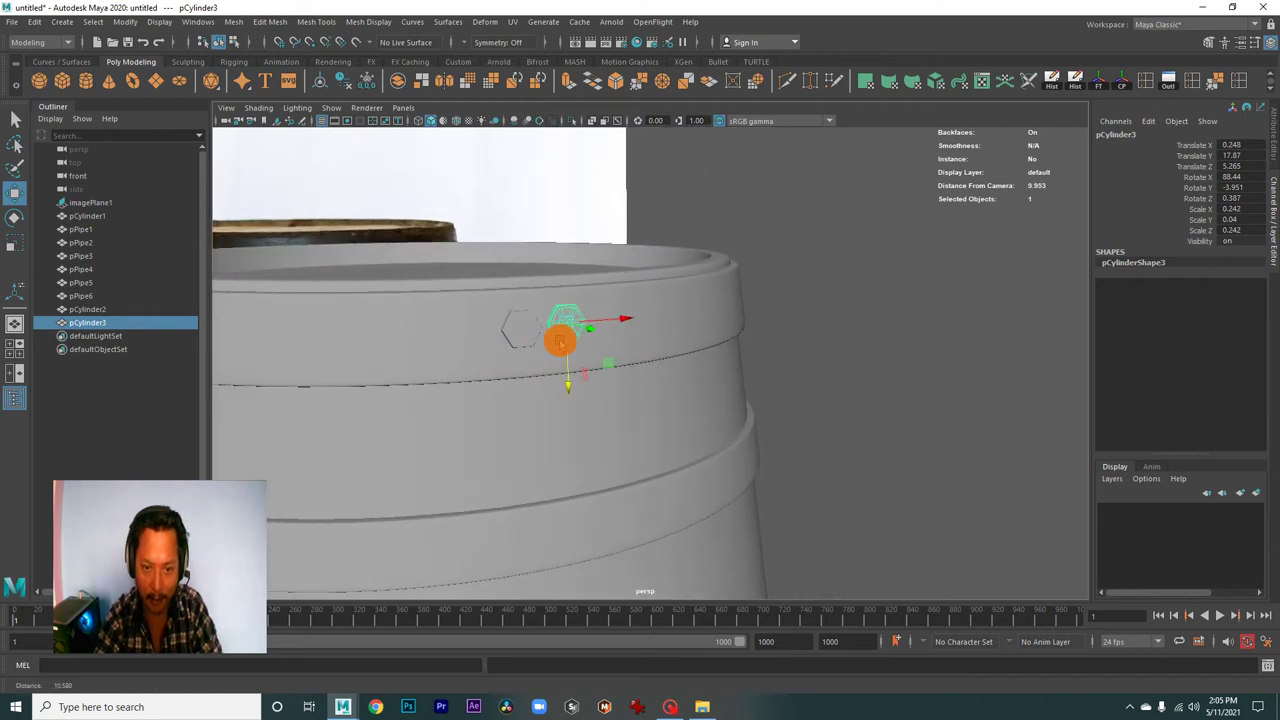
key("ctrl+d")
- Move the copied bolt pair down to the lower hoop and seat one bolt against it
left_click_drag(530, 353, 585, 410)
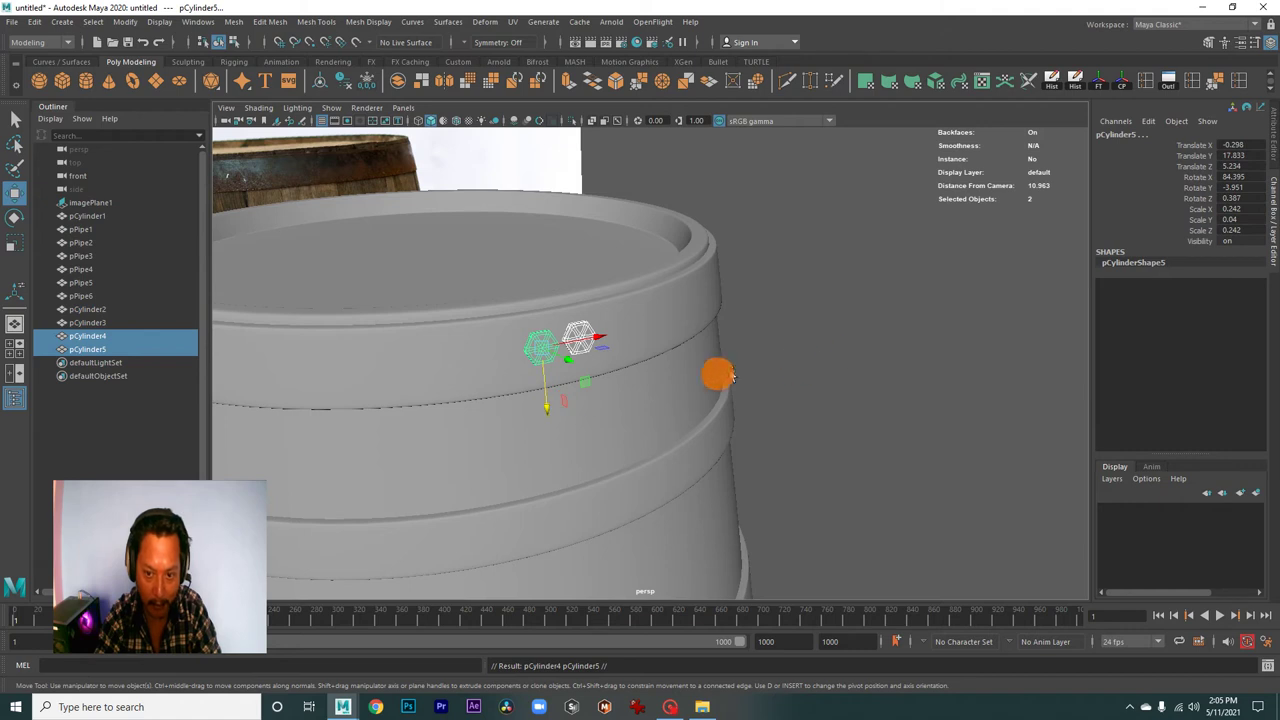
left_click_drag(551, 409, 806, 446)
left_click(800, 450)
left_click_drag(757, 486, 571, 506)
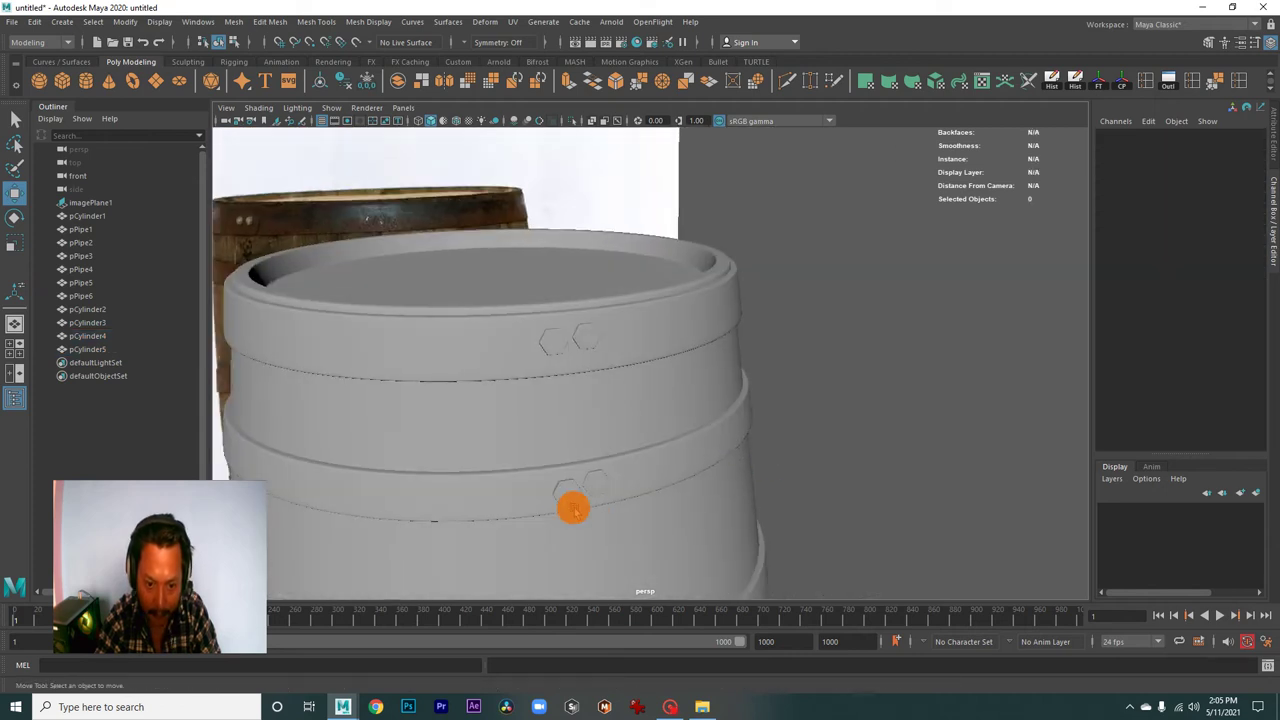
left_click(567, 492)
key("f")
left_click_drag(617, 380, 871, 371)
left_click_drag(666, 371, 563, 403)
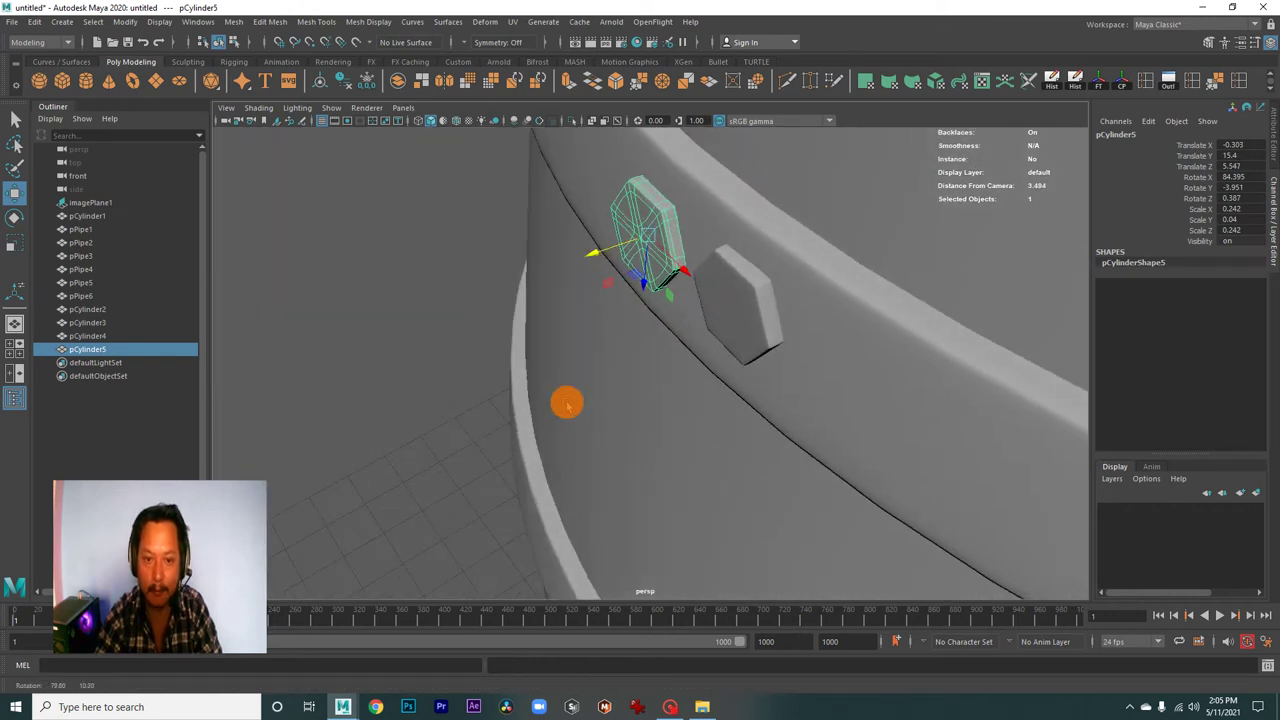
- Rotate the other lower bolt so it sits flush on the curved hoop
left_click(771, 307)
key("e")
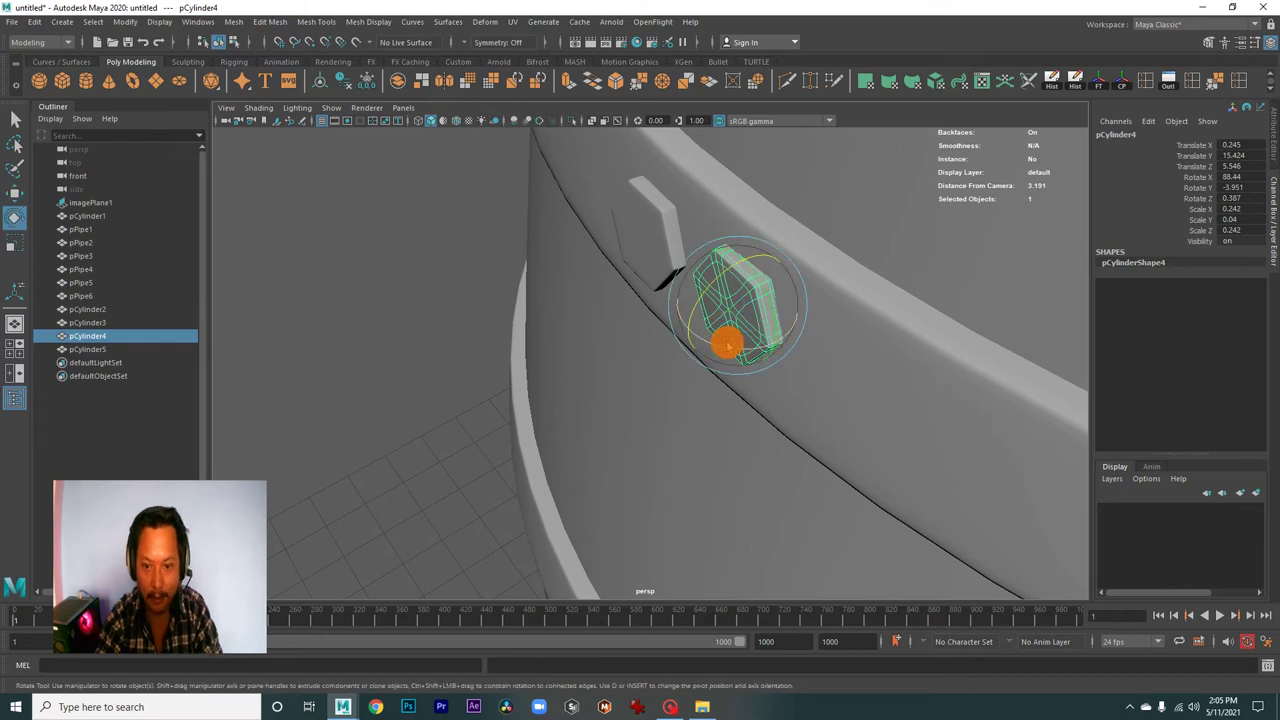
left_click_drag(720, 345, 846, 289)
left_click_drag(757, 277, 694, 331)
- Rotate the second upper bolt around Z so it lies flush with the barrel
left_click(692, 325)
left_click_drag(626, 357, 851, 306)
left_click_drag(851, 306, 794, 363)
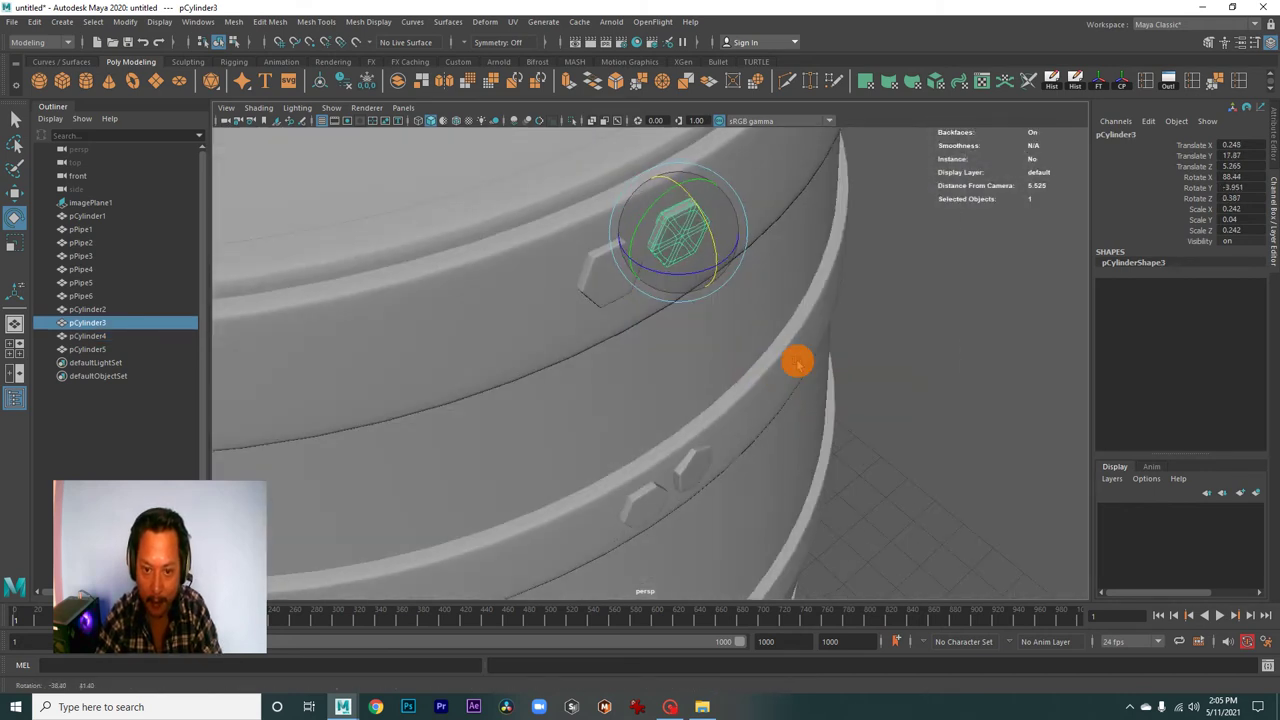
left_click_drag(666, 249, 697, 440)
key("w")
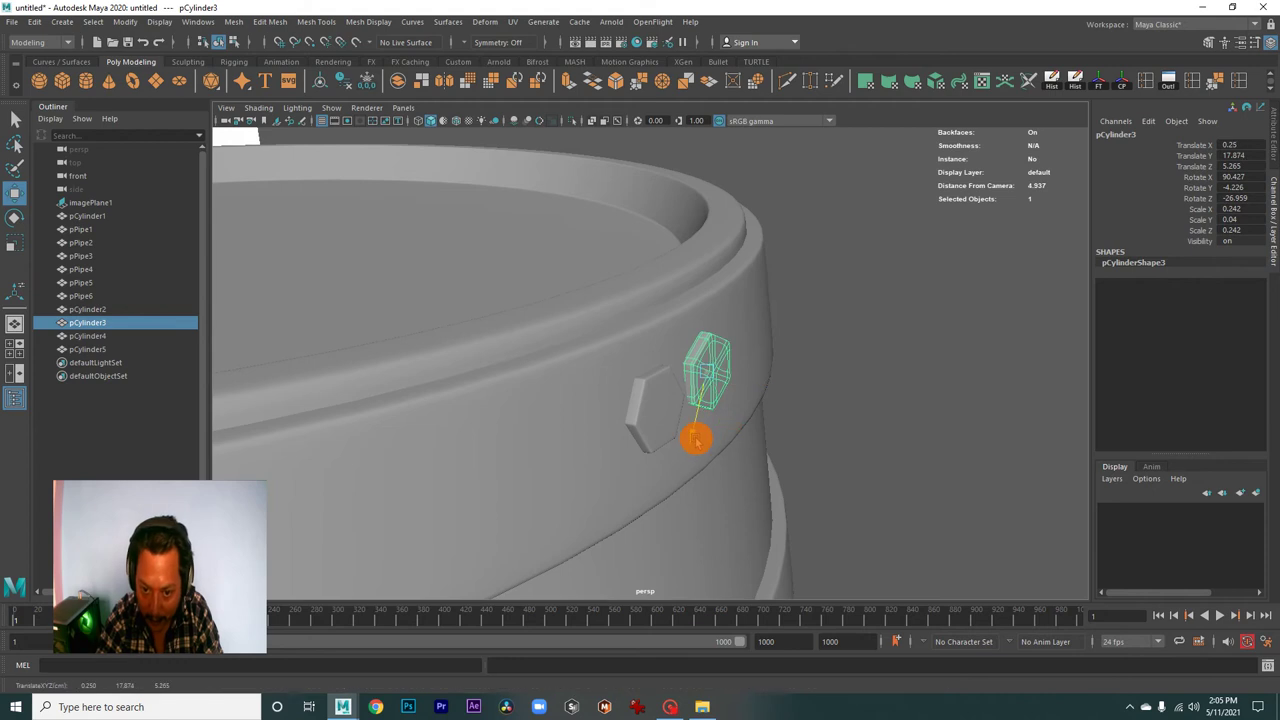
key("e")
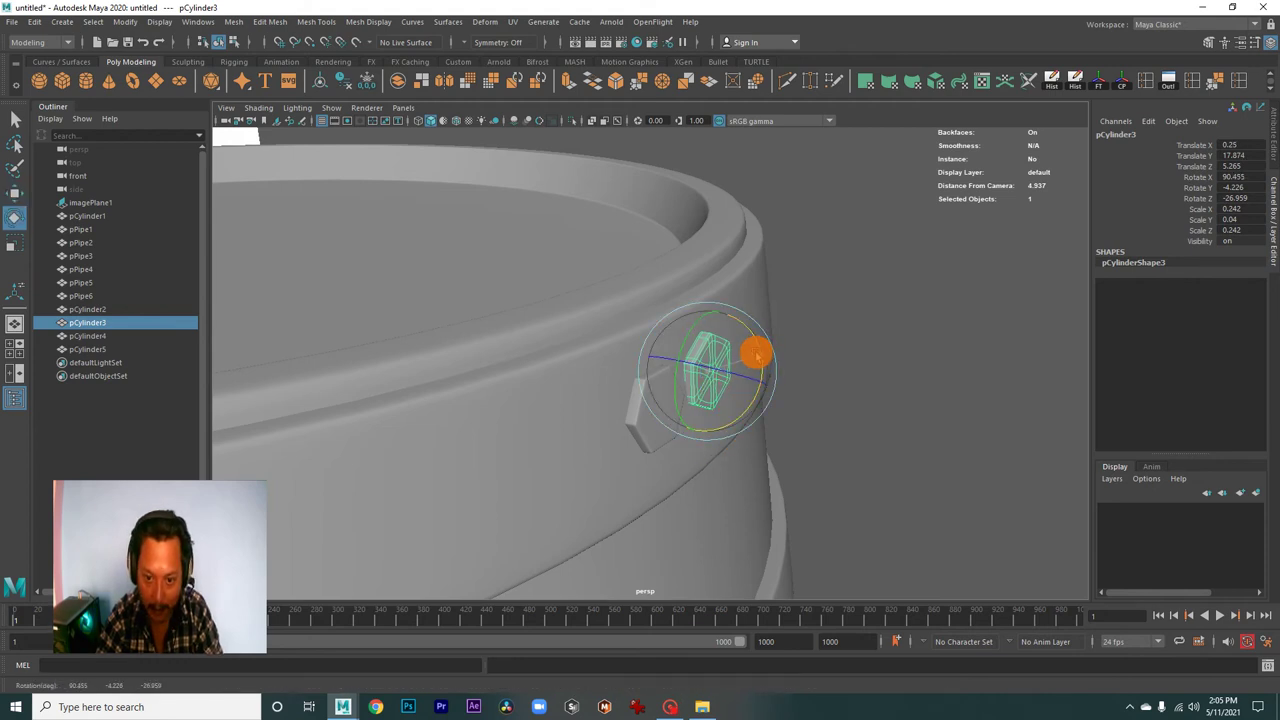
left_click_drag(756, 350, 631, 340)
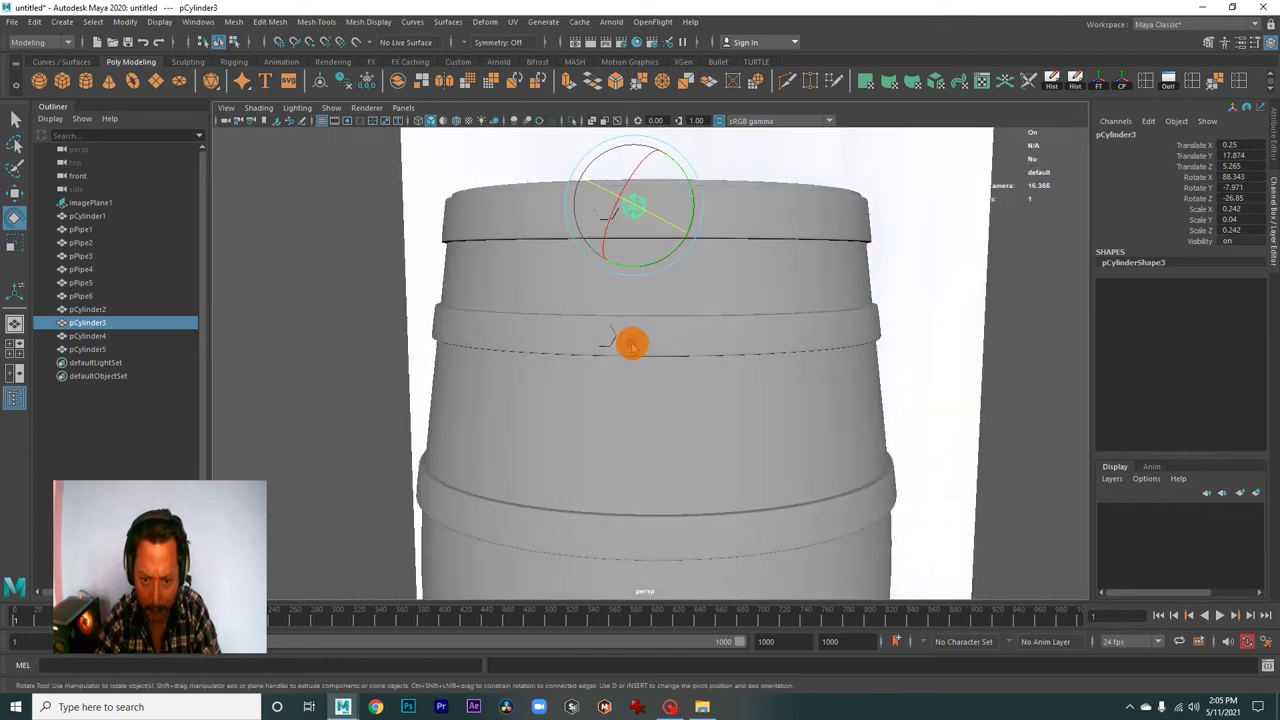
- Select both lower bolts together
left_click(626, 343)
left_click_drag(597, 369, 1091, 497)
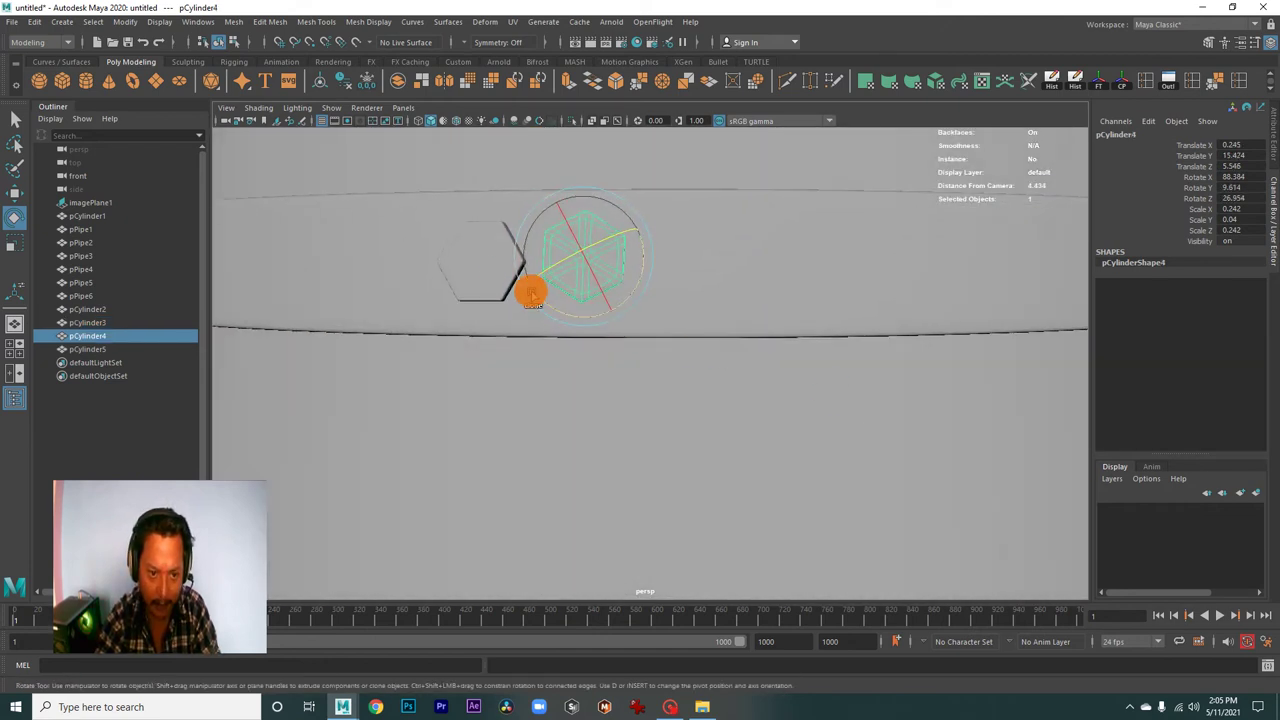
left_click(500, 270)
left_click_drag(577, 314, 455, 293)
- Duplicate the lower bolt pair, then undo moving the copy further down
key("w")
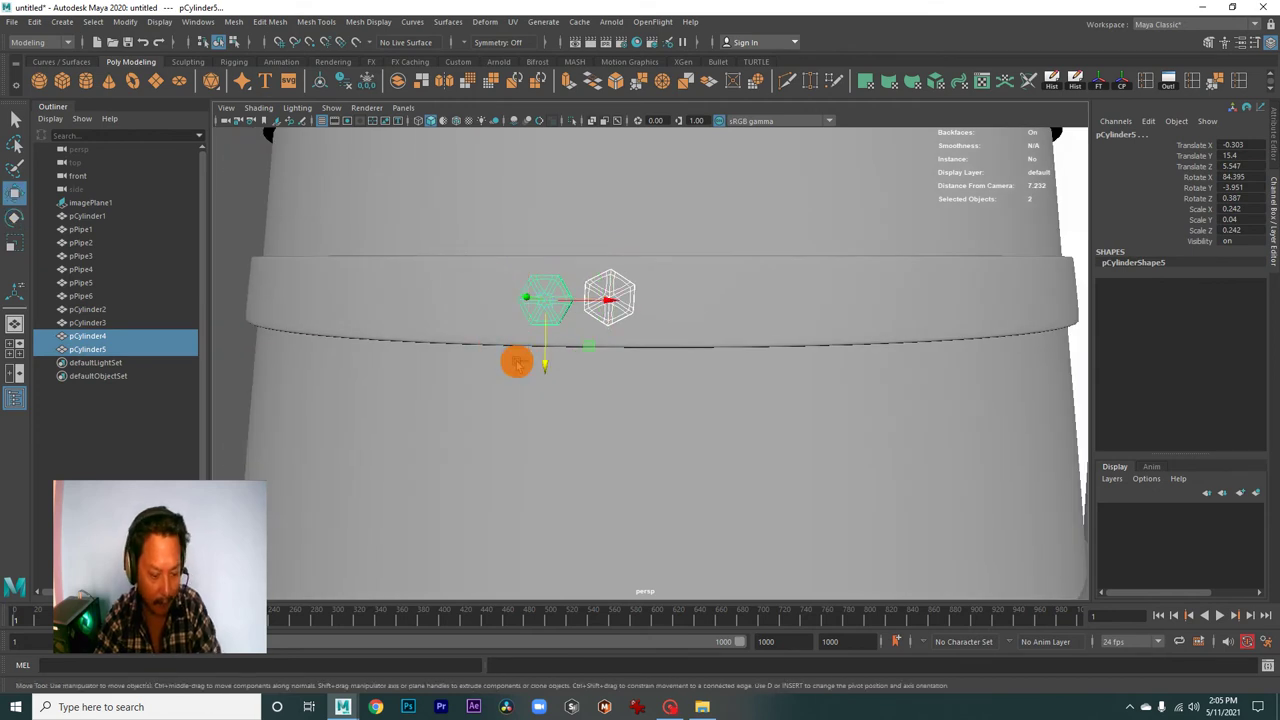
key("ctrl+d")
left_click_drag(528, 363, 411, 223)
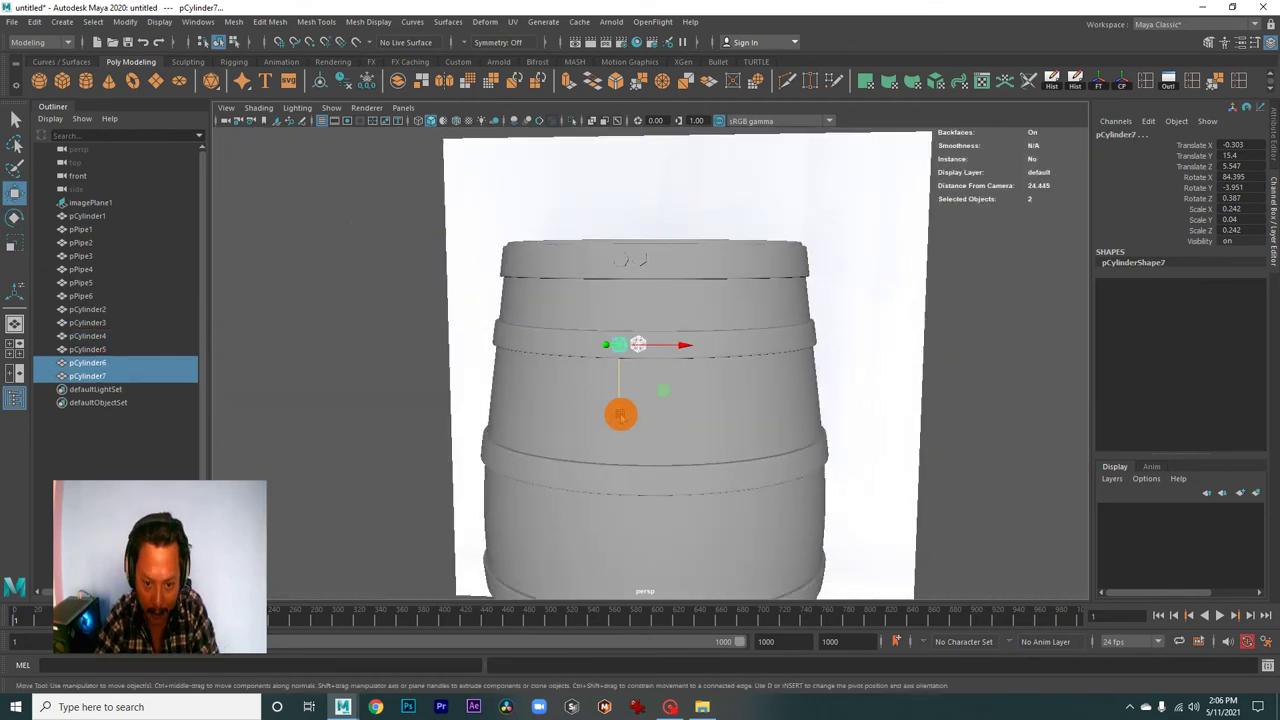
left_click_drag(620, 415, 627, 533)
key("ctrl+z")
left_click_drag(623, 520, 686, 409)
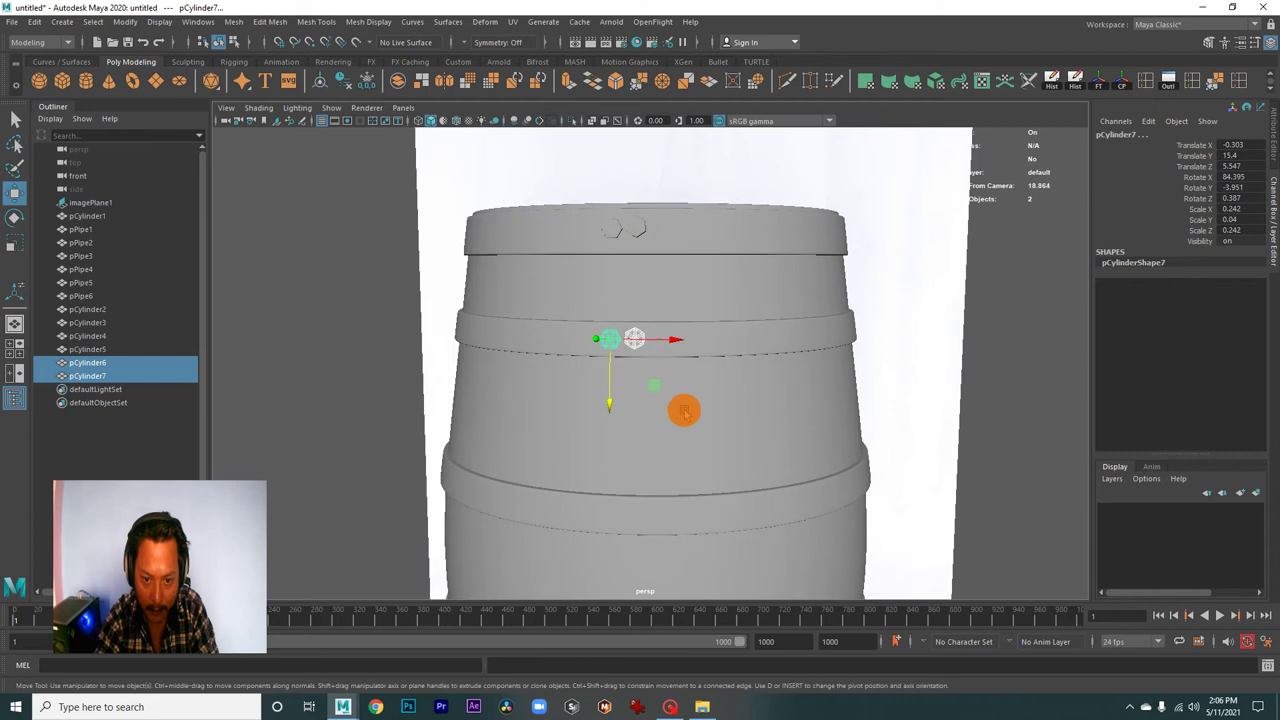
left_click_drag(640, 437, 657, 403)
left_click(800, 414)
- Duplicate an upper-hoop rivet and move the copy down to the next hoop
left_click_drag(657, 403, 800, 423)
left_click_drag(800, 423, 686, 421)
left_click_drag(686, 421, 554, 309)
left_click(554, 309)
left_click_drag(611, 340, 579, 289)
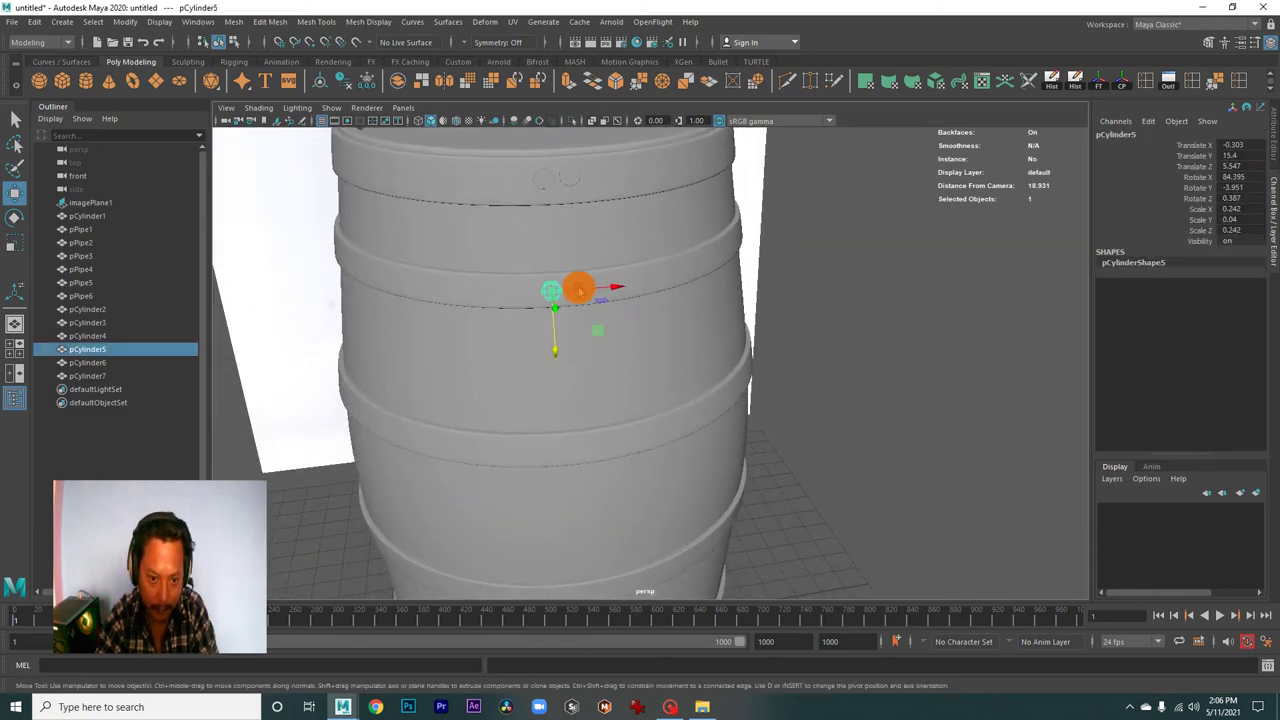
key("ctrl+d")
left_click_drag(554, 350, 640, 537)
left_click_drag(640, 537, 669, 507)
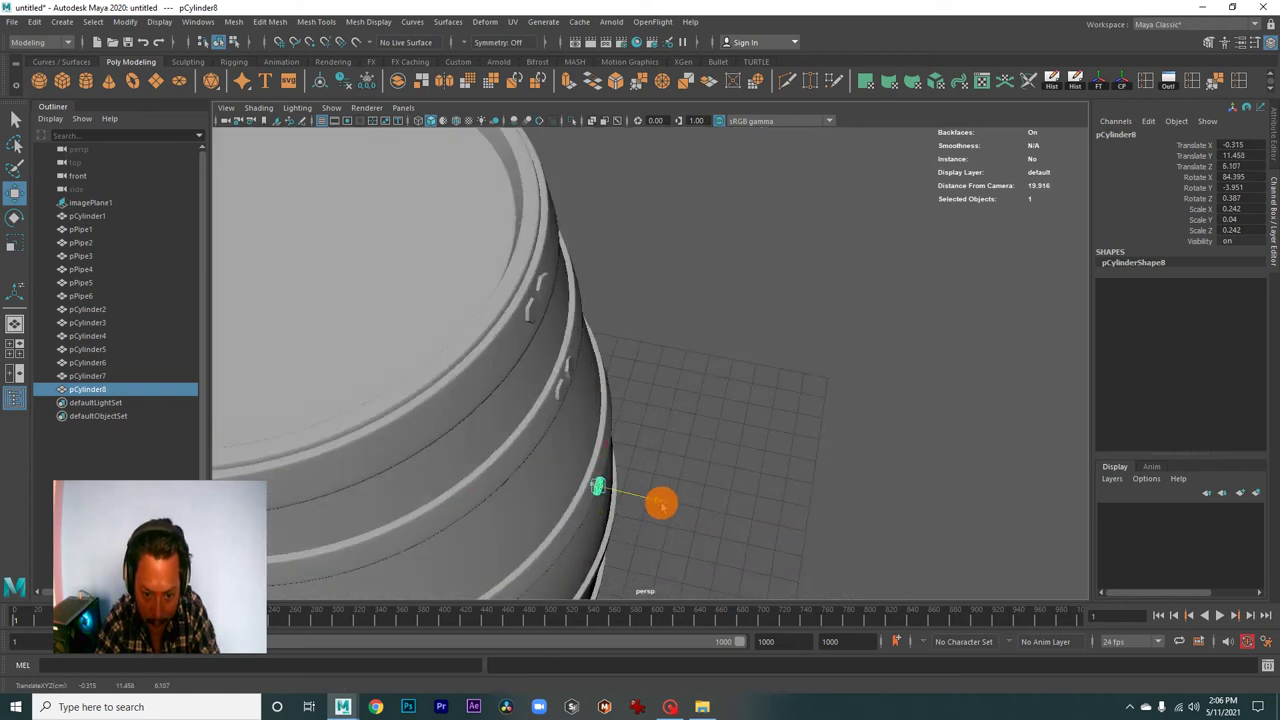
key("f")
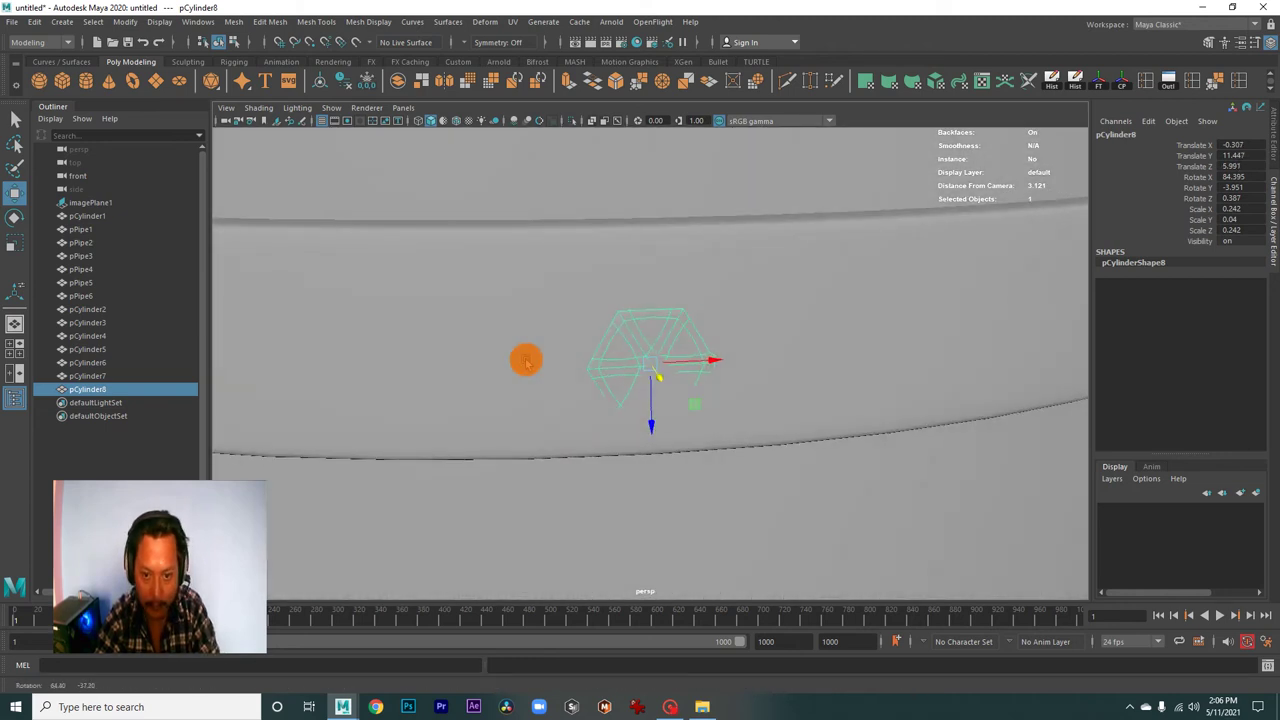
- Nudge the new rivet against the band and tilt it to follow the hoop's curve
left_click_drag(651, 412, 653, 414)
left_click_drag(650, 396, 717, 363)
left_click_drag(717, 363, 723, 363)
key("e")
left_click_drag(705, 372, 604, 395)
key("w")
- Duplicate the rivet and slide the copy sideways along the same hoop, near Y 11.6
key("ctrl+d")
left_click_drag(620, 331, 667, 319)
key("e")
left_click_drag(655, 335, 571, 294)
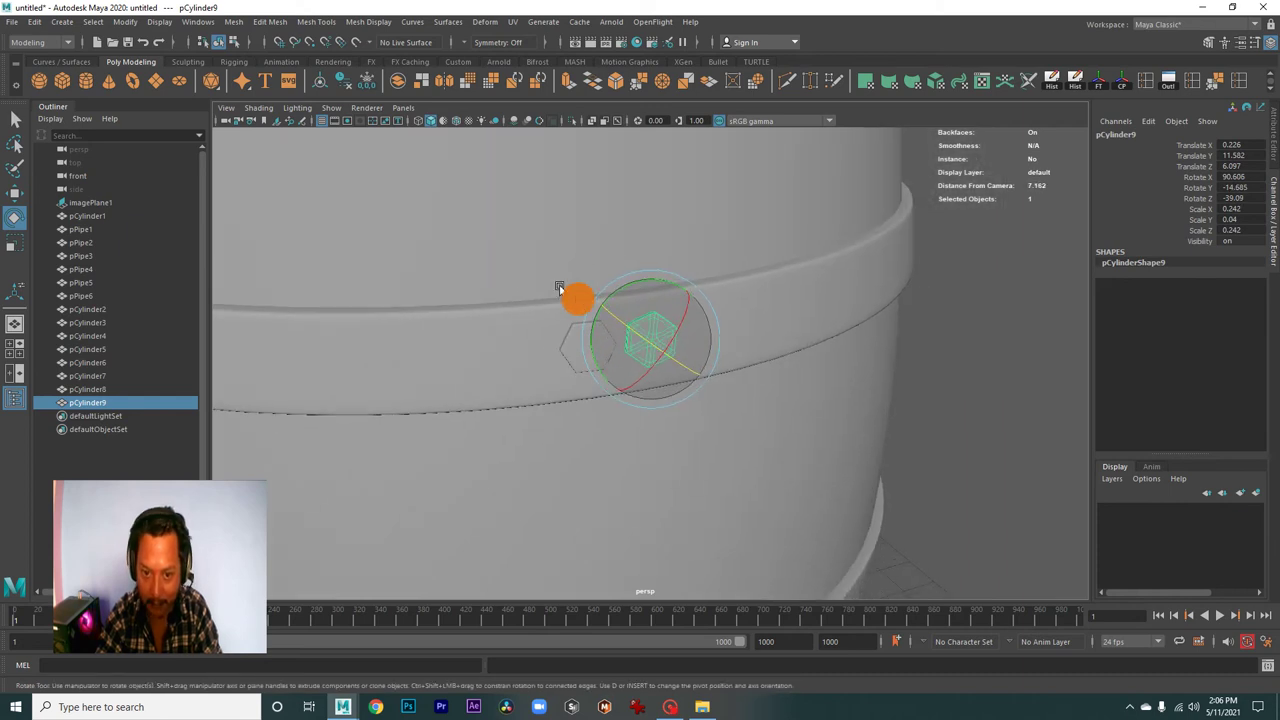
left_click_drag(571, 294, 877, 366)
key("w")
left_click_drag(706, 394, 619, 405)
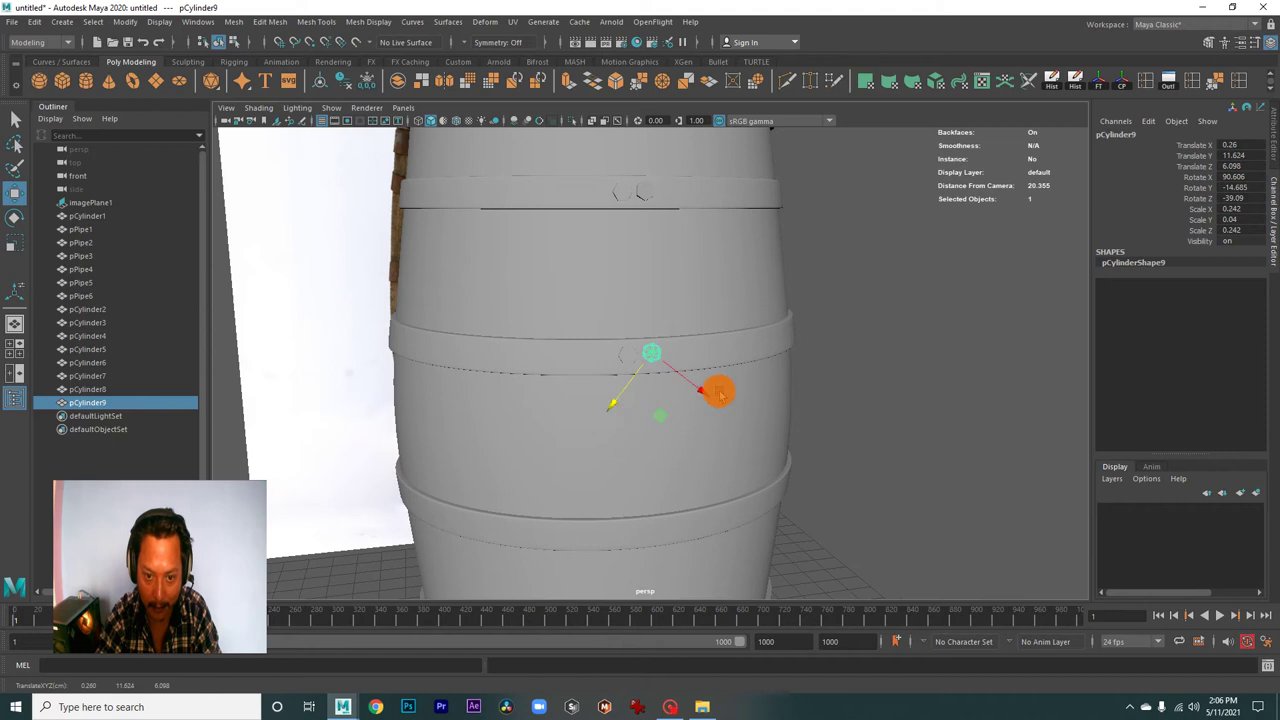
left_click(903, 366)
left_click_drag(903, 366, 646, 354)
left_click_drag(646, 354, 654, 411)
left_click_drag(654, 411, 714, 403)
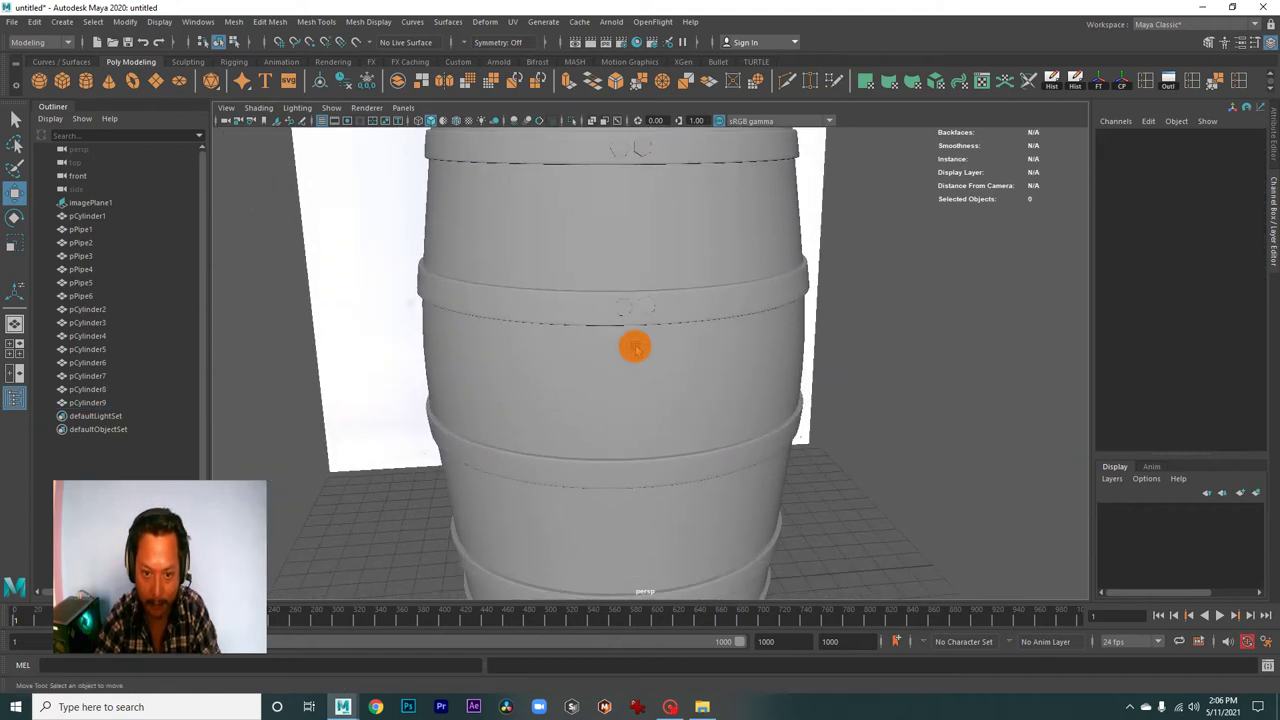
- Duplicate a middle-hoop rivet, move it down to a lower hoop and tilt it flat
left_click(626, 316)
left_click_drag(666, 357, 654, 357)
key("ctrl+d")
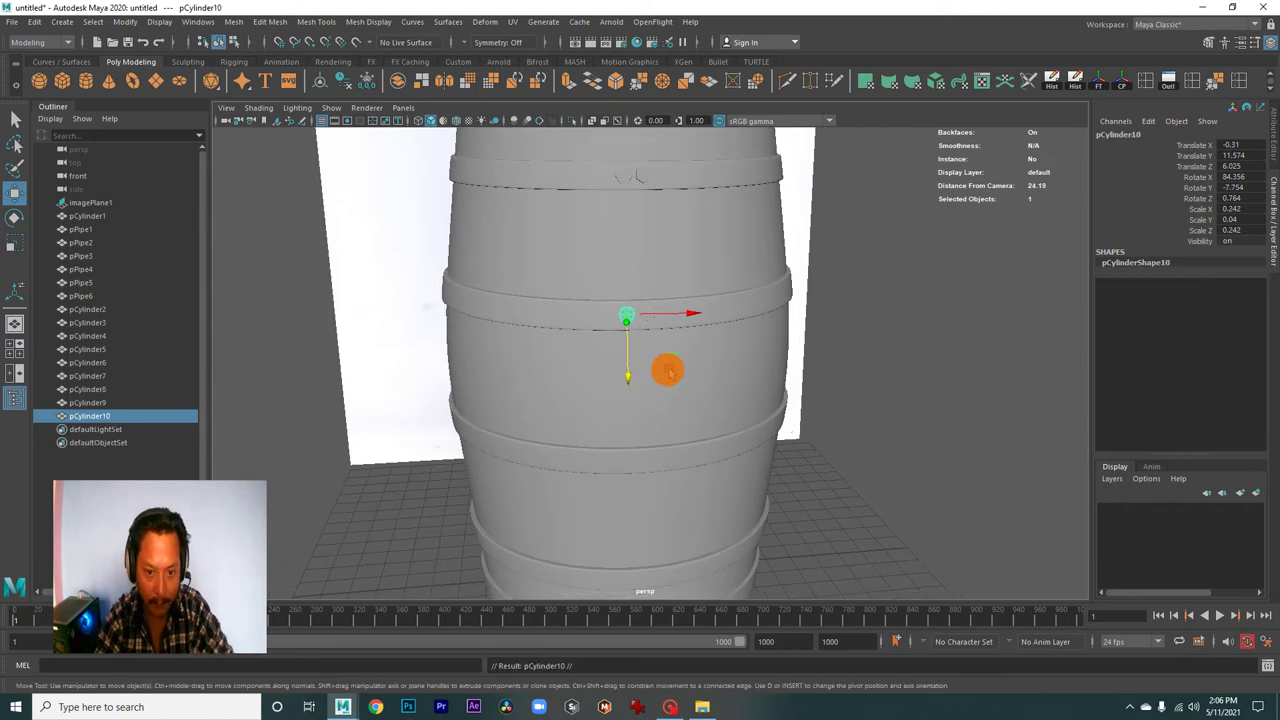
left_click_drag(629, 379, 740, 543)
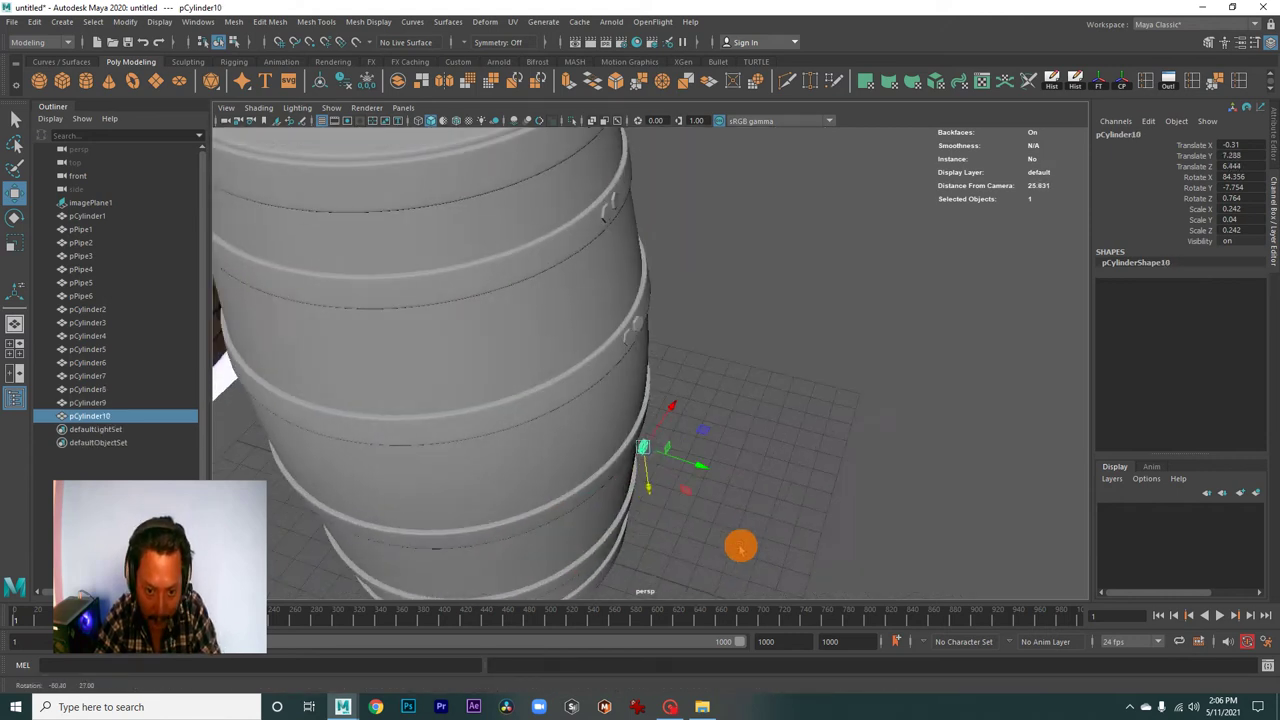
left_click_drag(740, 543, 811, 509)
left_click_drag(811, 509, 691, 404)
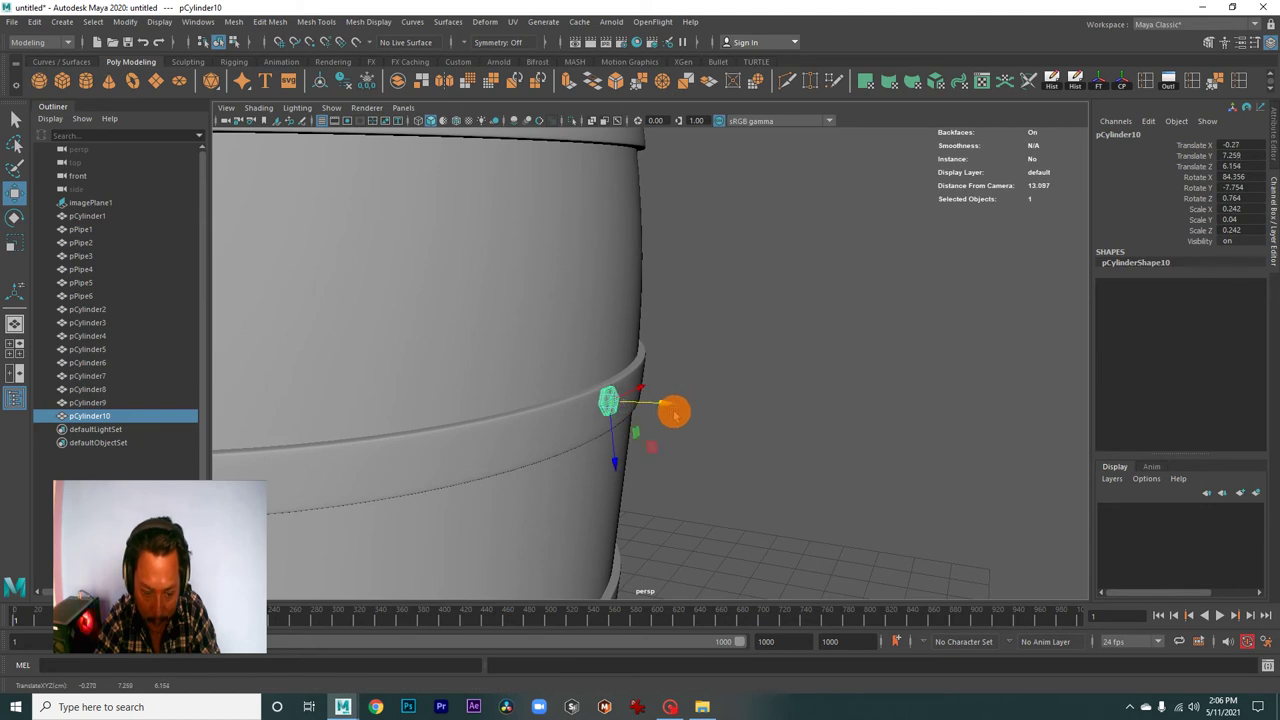
key("f")
left_click_drag(675, 417, 670, 378)
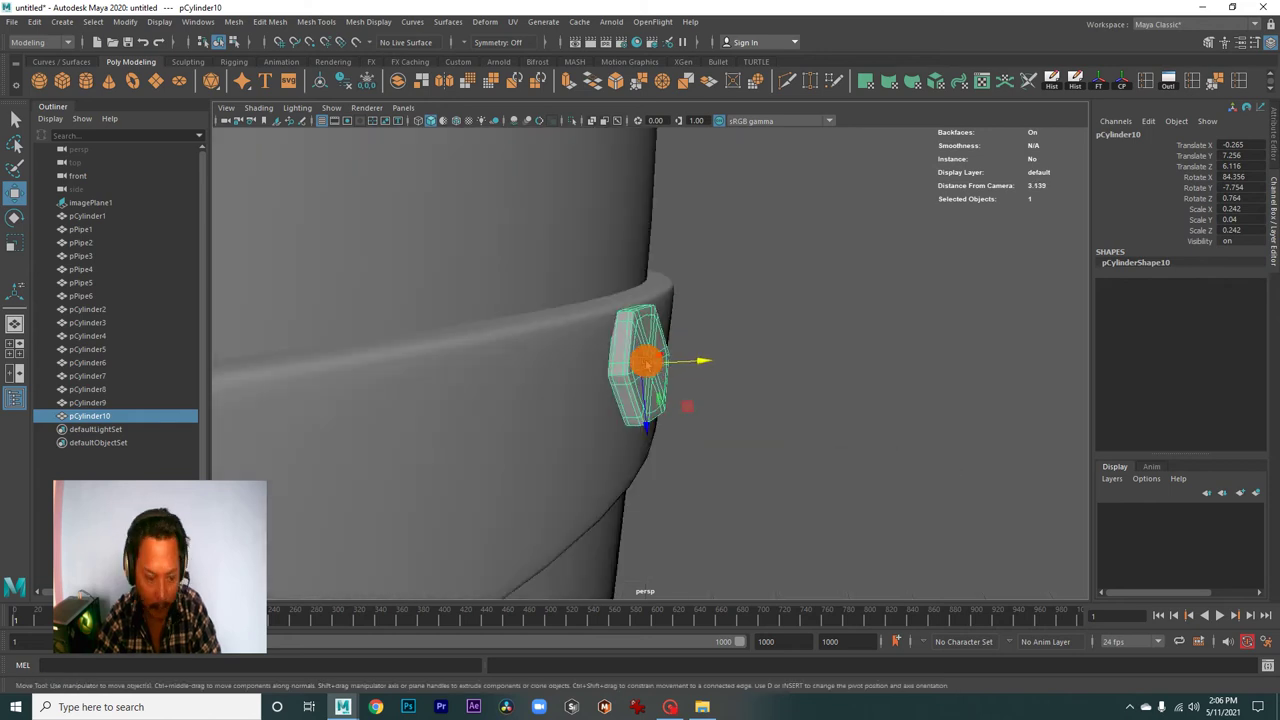
key("e")
left_click_drag(687, 335, 692, 345)
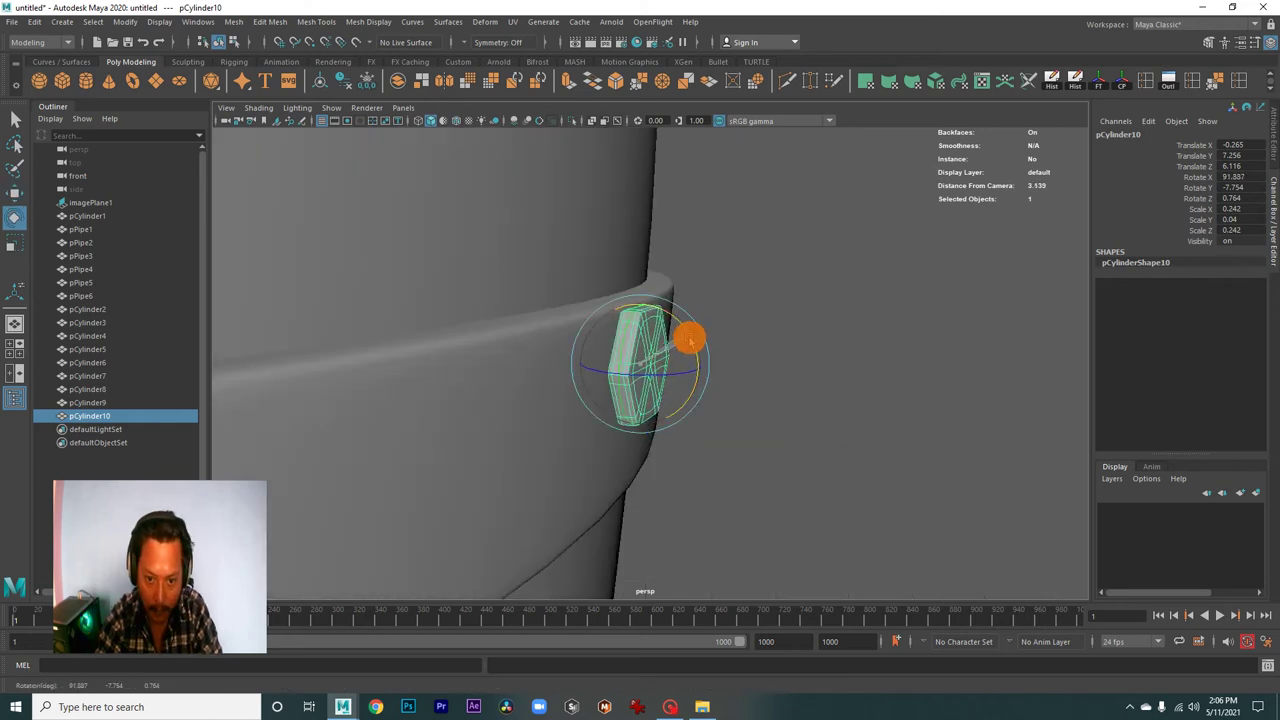
key("w")
- Nudge the new rivet down onto the hoop and angle it to match the band
left_click(711, 349)
right_click(697, 340)
left_click(697, 340)
left_click(823, 329)
left_click(634, 371)
left_click_drag(634, 371, 666, 380)
left_click_drag(640, 428, 646, 459)
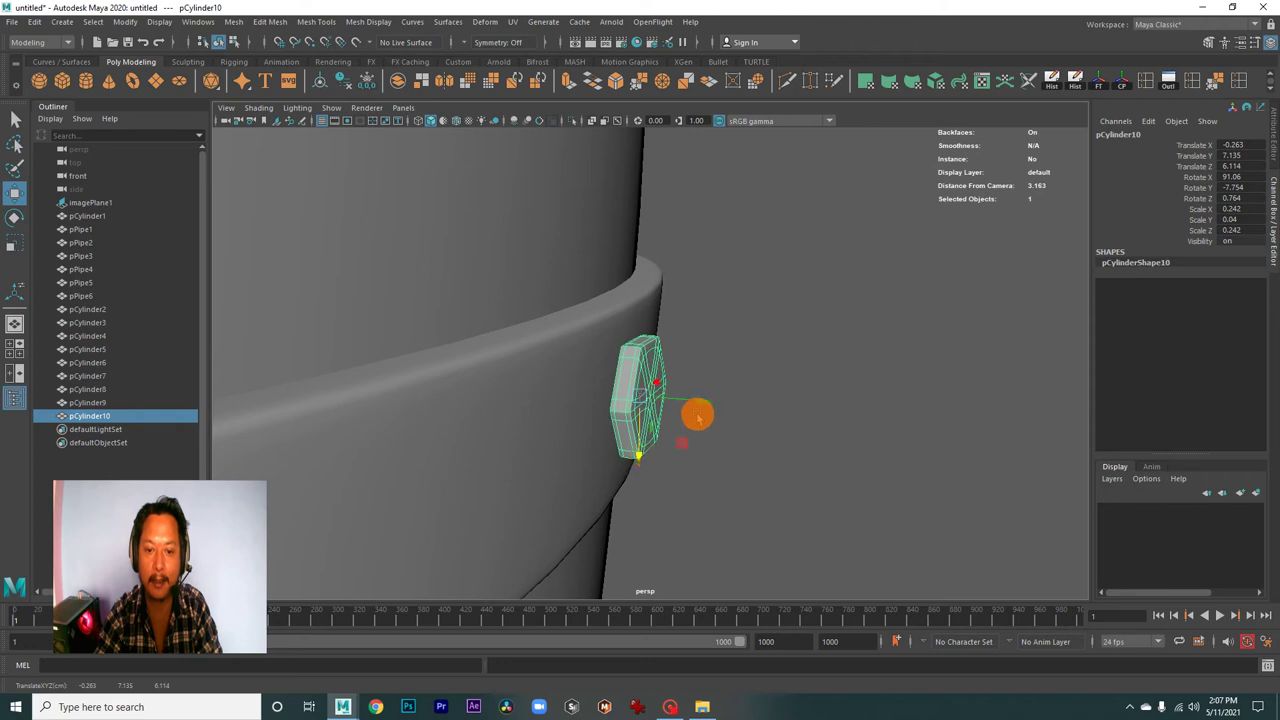
left_click_drag(743, 418, 589, 406)
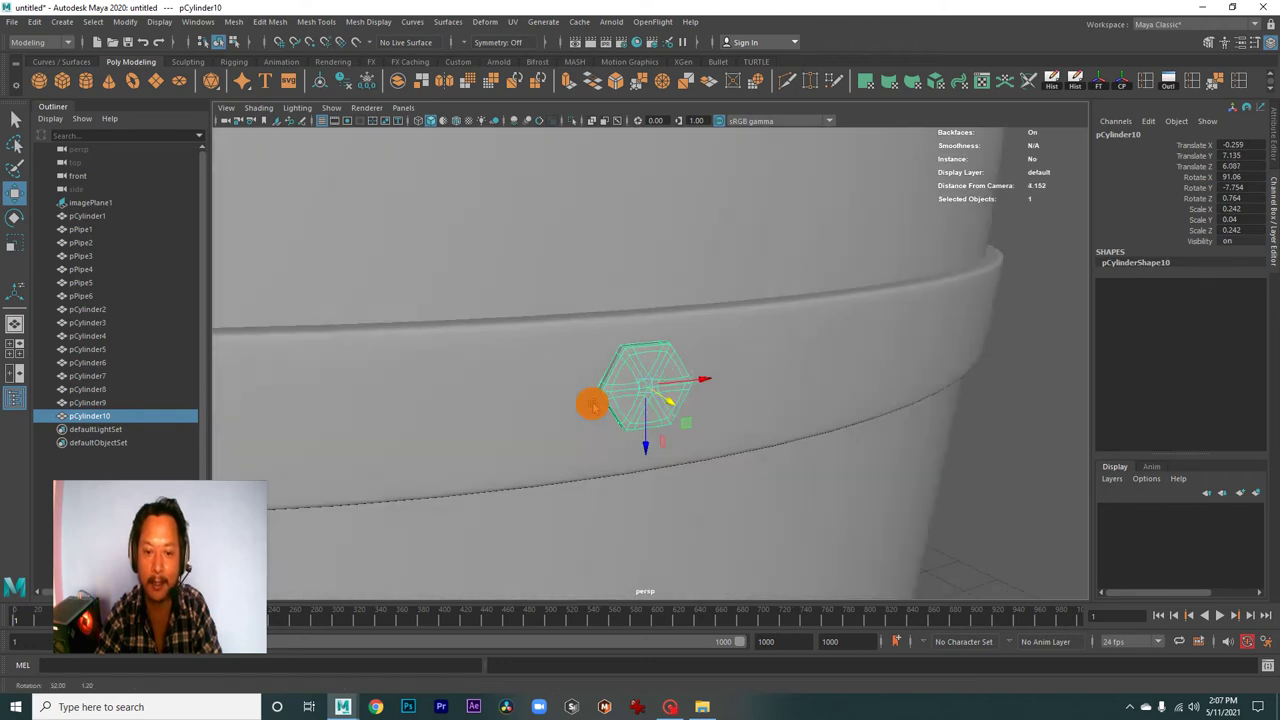
left_click_drag(589, 406, 540, 422)
left_click_drag(663, 461, 612, 402)
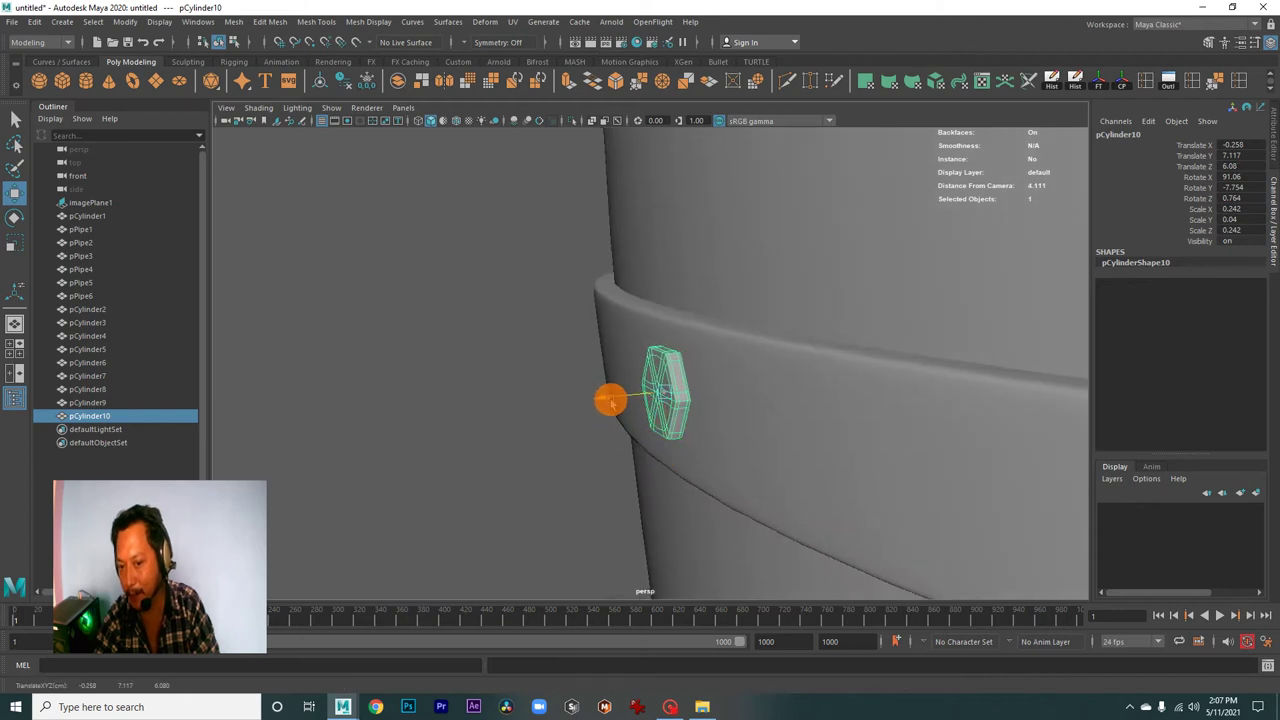
key("e")
left_click_drag(651, 440, 449, 411)
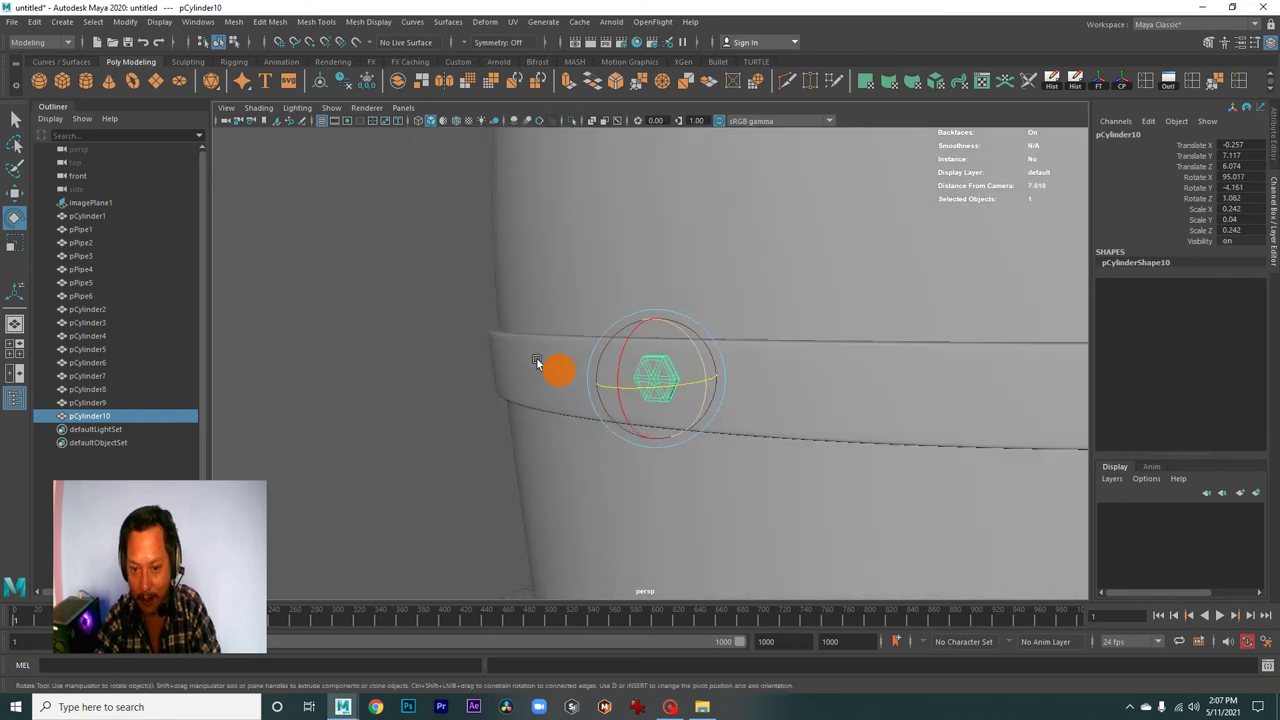
- Duplicate that rivet and nudge the copy slightly down
left_click(325, 278)
left_click_drag(325, 278, 654, 369)
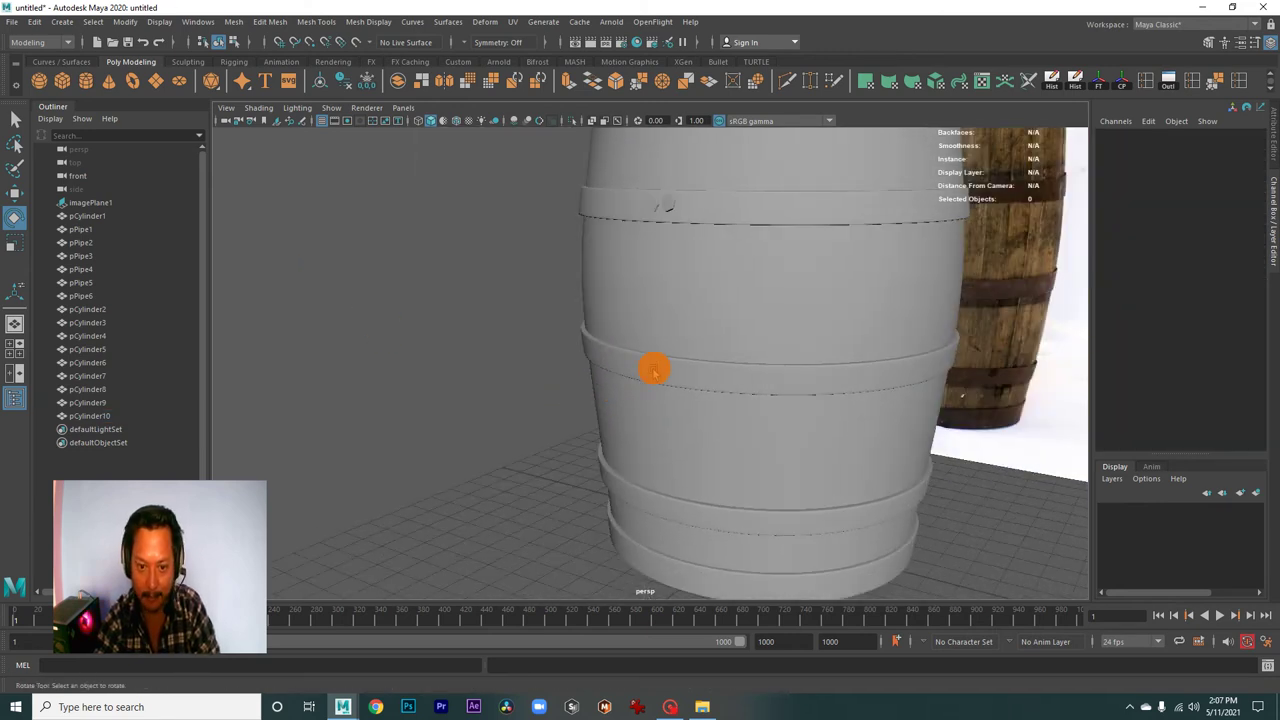
left_click(654, 369)
left_click_drag(600, 380, 797, 425)
key("w")
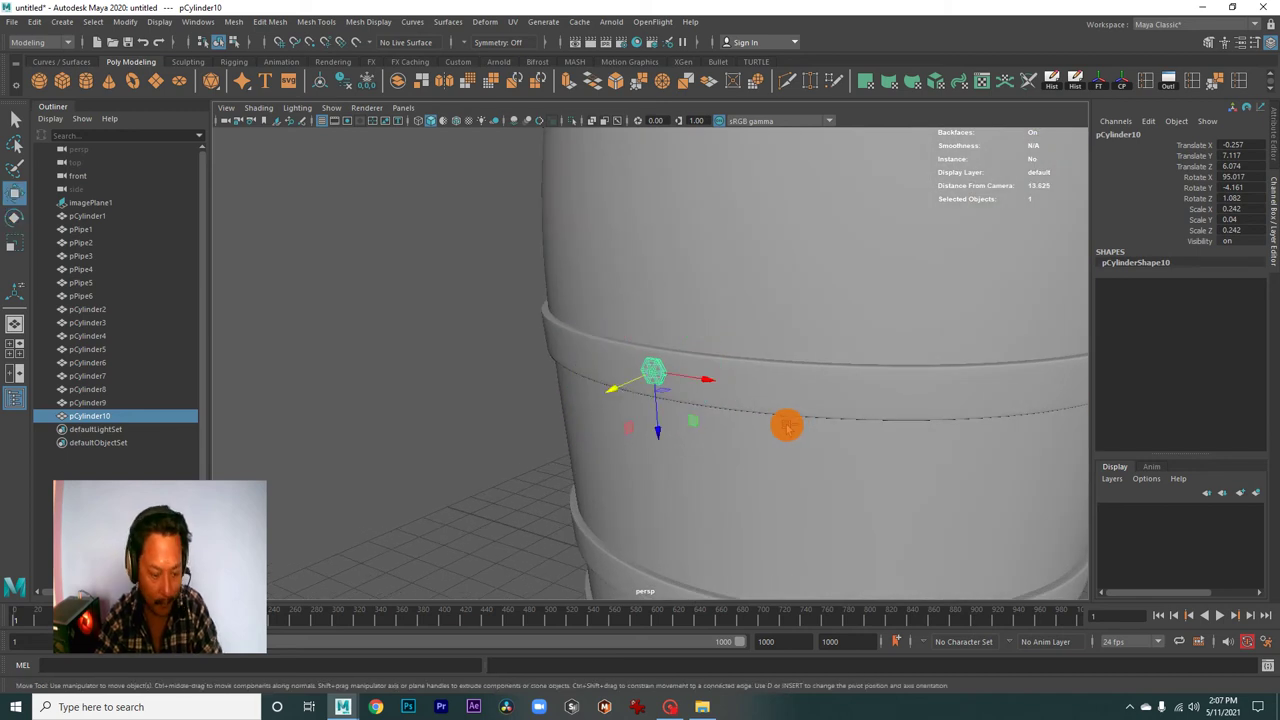
key("ctrl+d")
left_click_drag(716, 406, 819, 471)
key("e")
key("w")
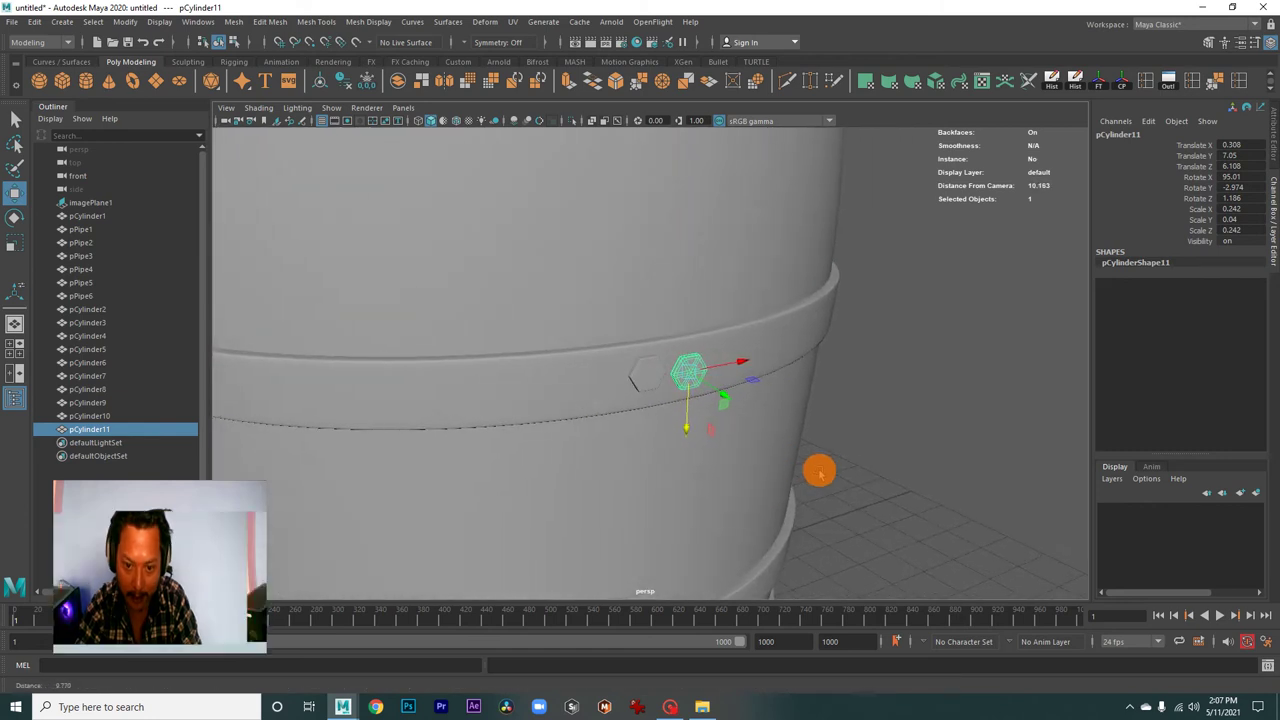
left_click_drag(686, 431, 803, 417)
- Press the new rivet against the hoop surface
left_click(660, 418)
key("e")
key("w")
left_click_drag(732, 365, 726, 356)
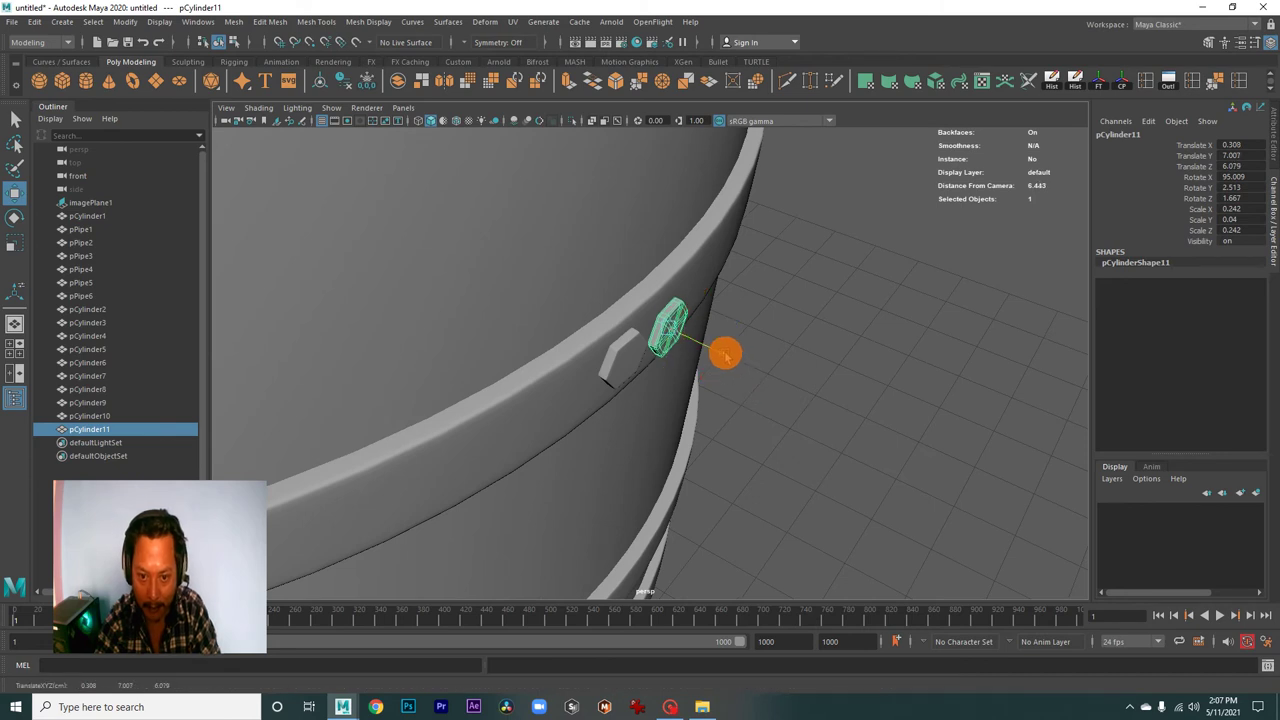
left_click_drag(724, 355, 633, 353)
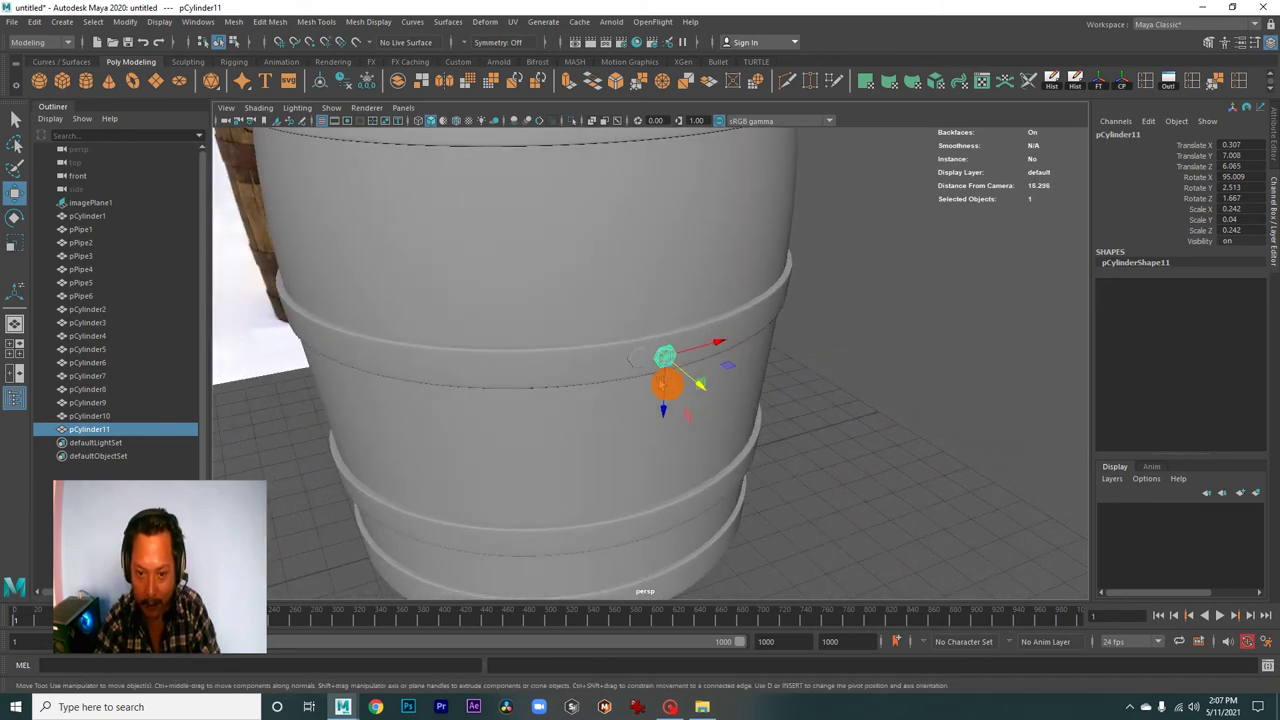
left_click_drag(633, 355, 673, 451)
- Duplicate the rivet again and tilt the copy slightly to fit the band
key("ctrl+d")
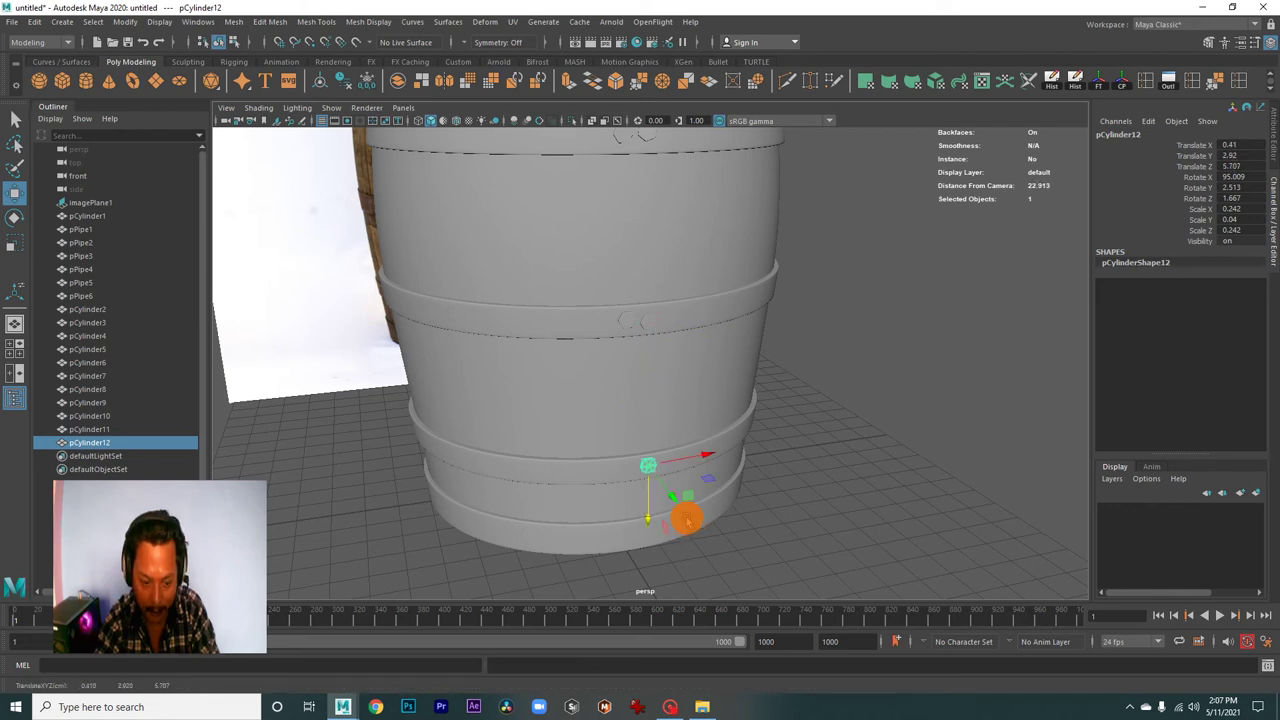
key("f")
left_click_drag(686, 520, 586, 414)
key("e")
left_click_drag(586, 414, 491, 412)
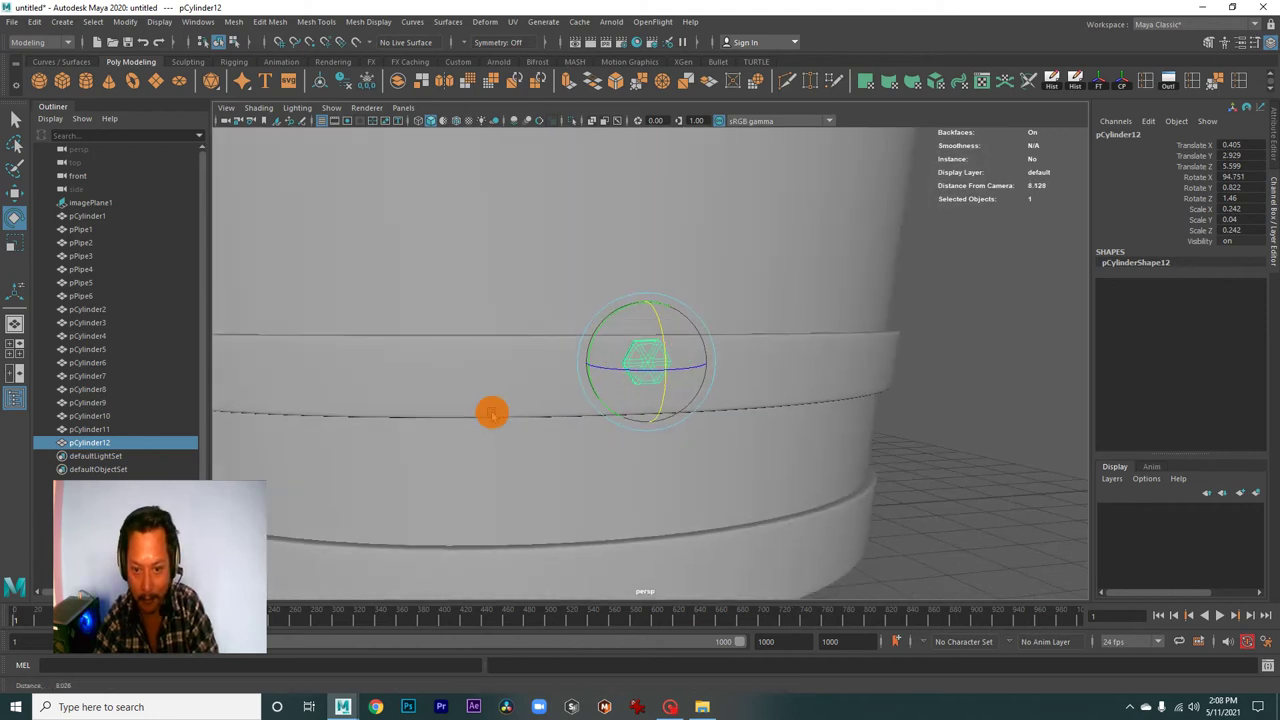
left_click_drag(491, 412, 623, 420)
key("w")
- Duplicate once more, slide the copy along the bottom hoop and tilt it to match
key("ctrl+d")
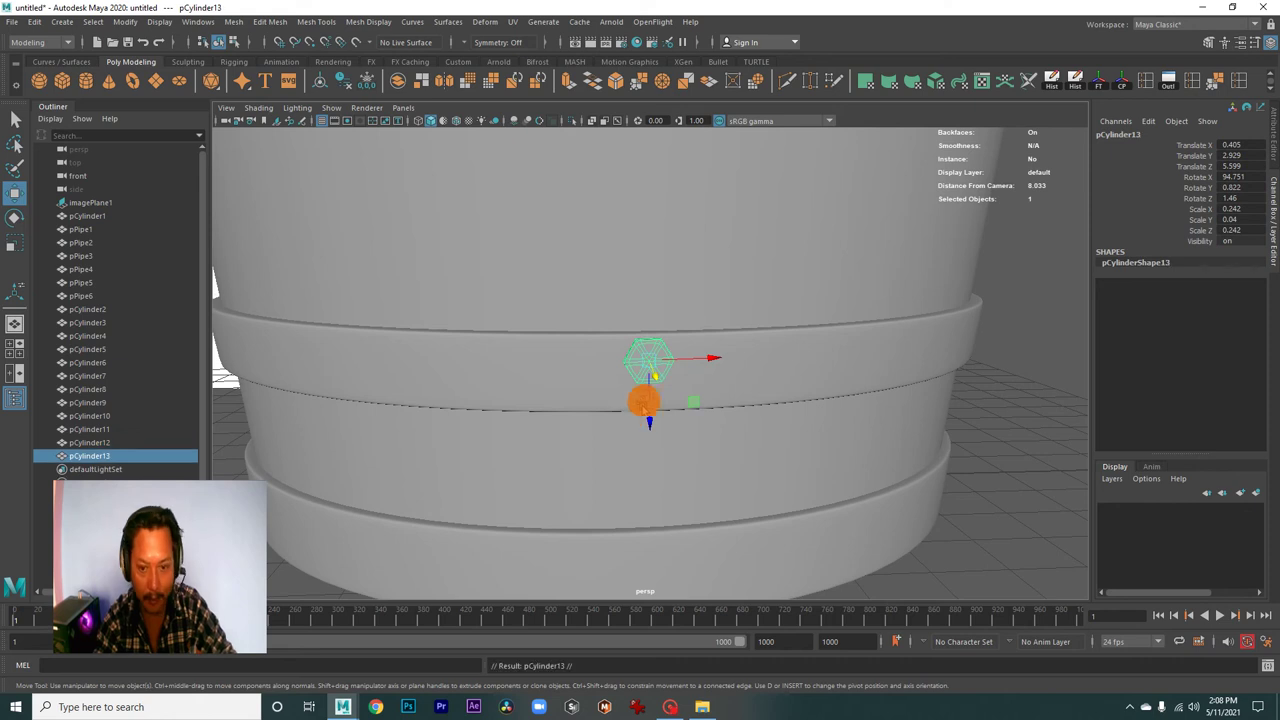
left_click_drag(707, 361, 714, 391)
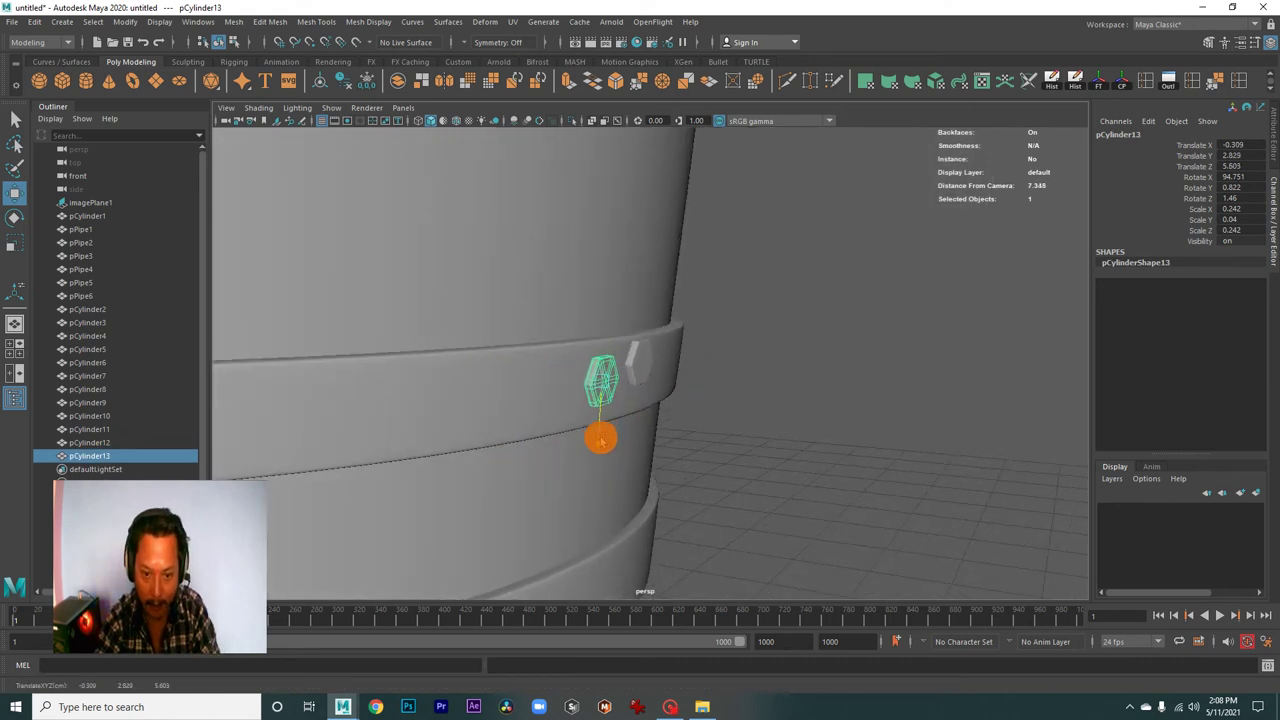
left_click_drag(643, 405, 743, 446)
key("e")
left_click_drag(680, 362, 692, 396)
key("w")
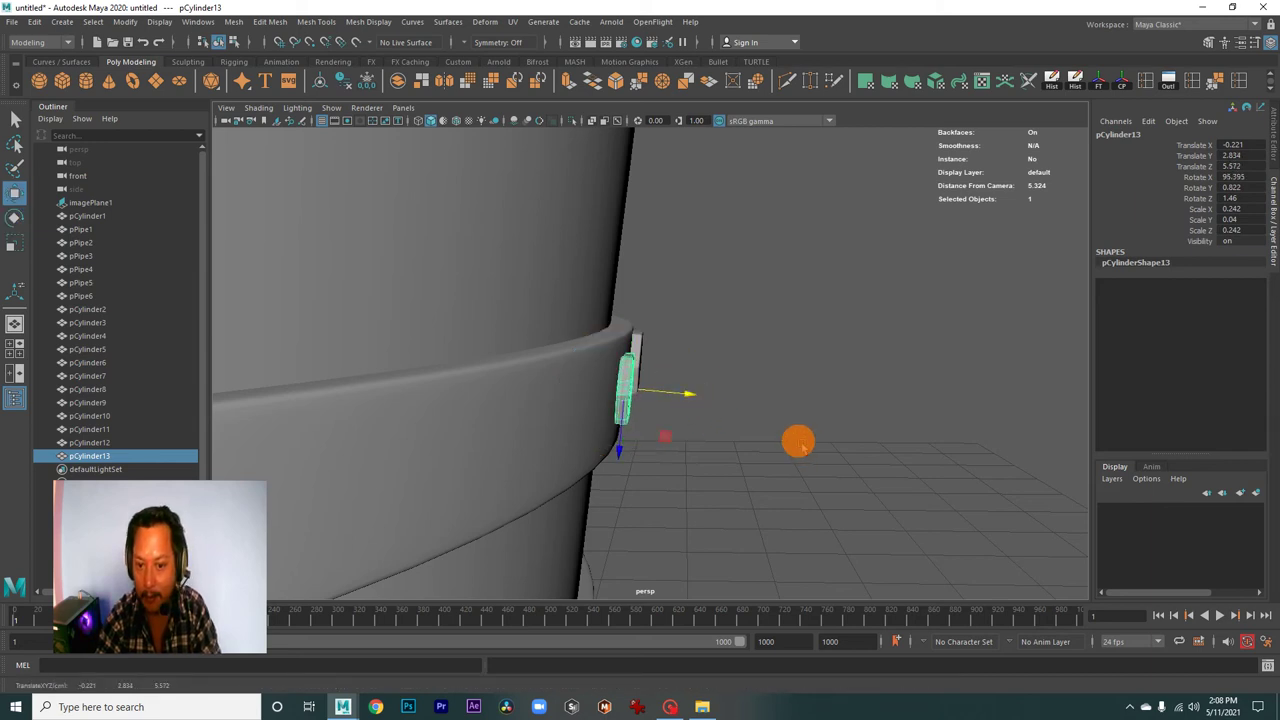
- Zoom in on the bottom hoop and select one of its rivets
left_click_drag(798, 442, 680, 437)
left_click_drag(680, 437, 634, 494)
left_click(634, 494)
left_click_drag(634, 494, 757, 480)
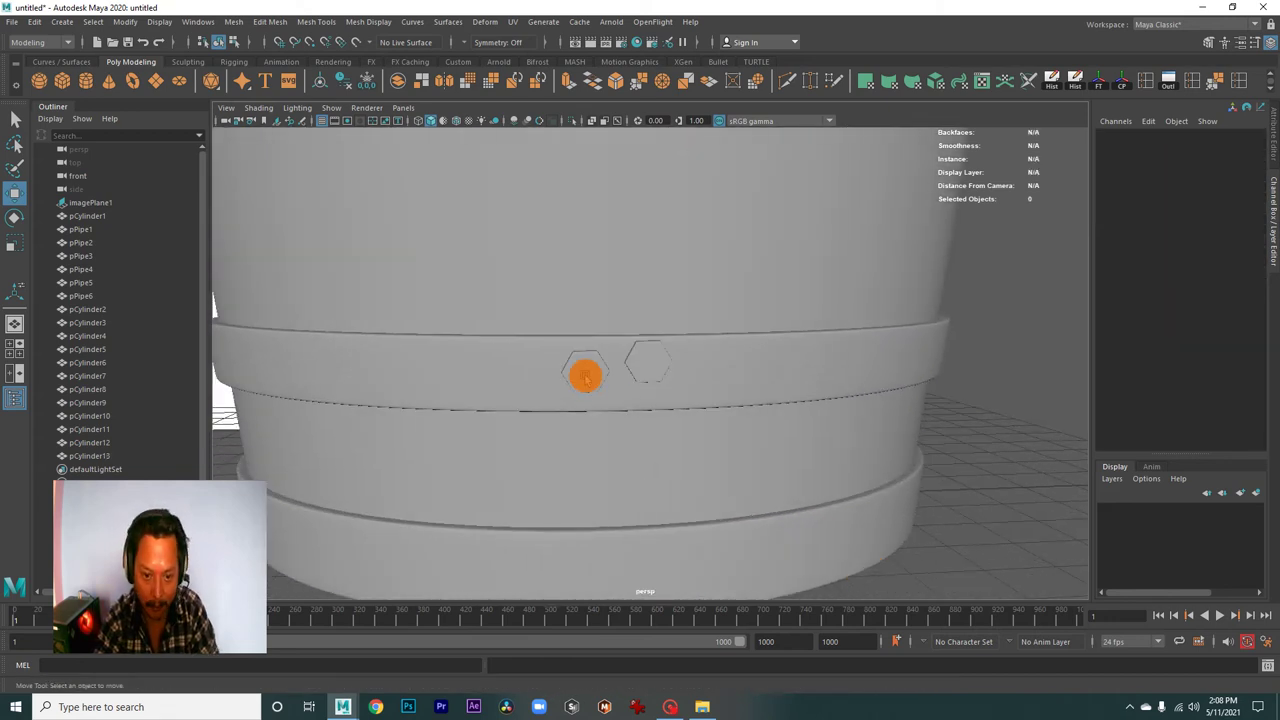
left_click(585, 375)
scroll("down", 3)
- Duplicate the rivet, move the copy down to the lowest hoop and tilt it onto the hoop
key("ctrl+d")
left_click_drag(617, 378, 697, 520)
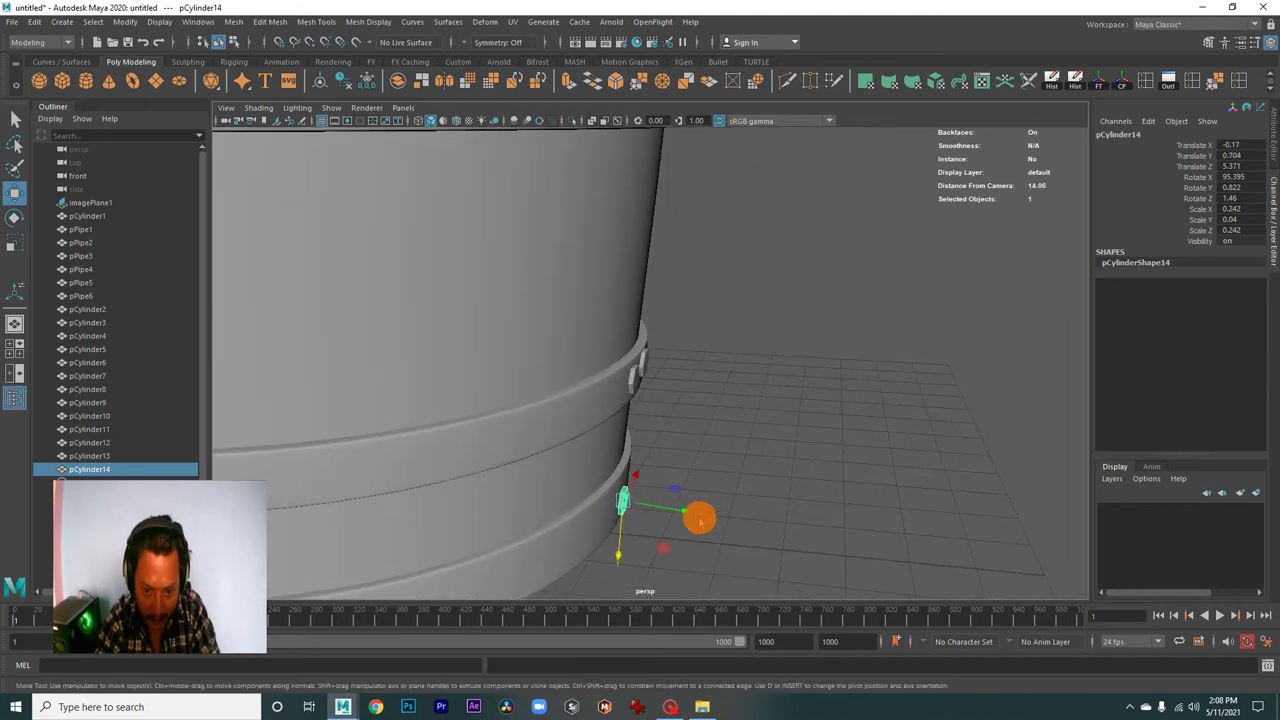
key("f")
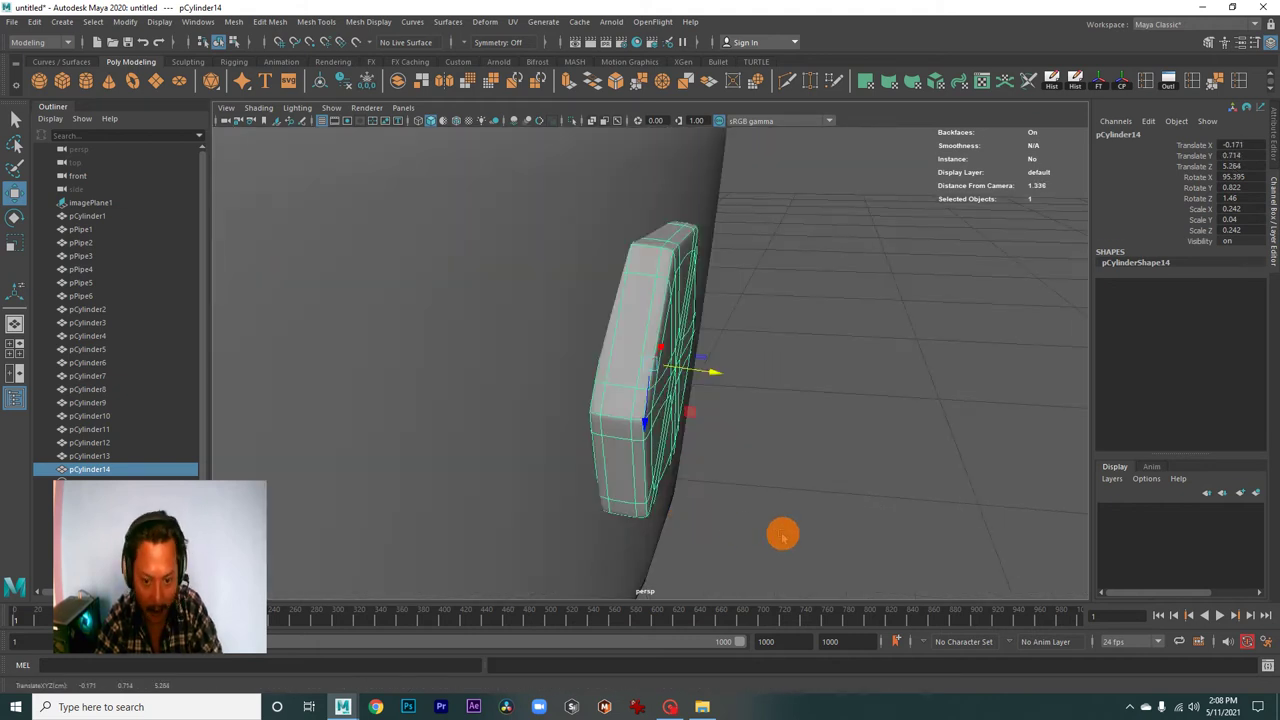
left_click_drag(777, 531, 646, 451)
key("e")
left_click_drag(676, 401, 680, 380)
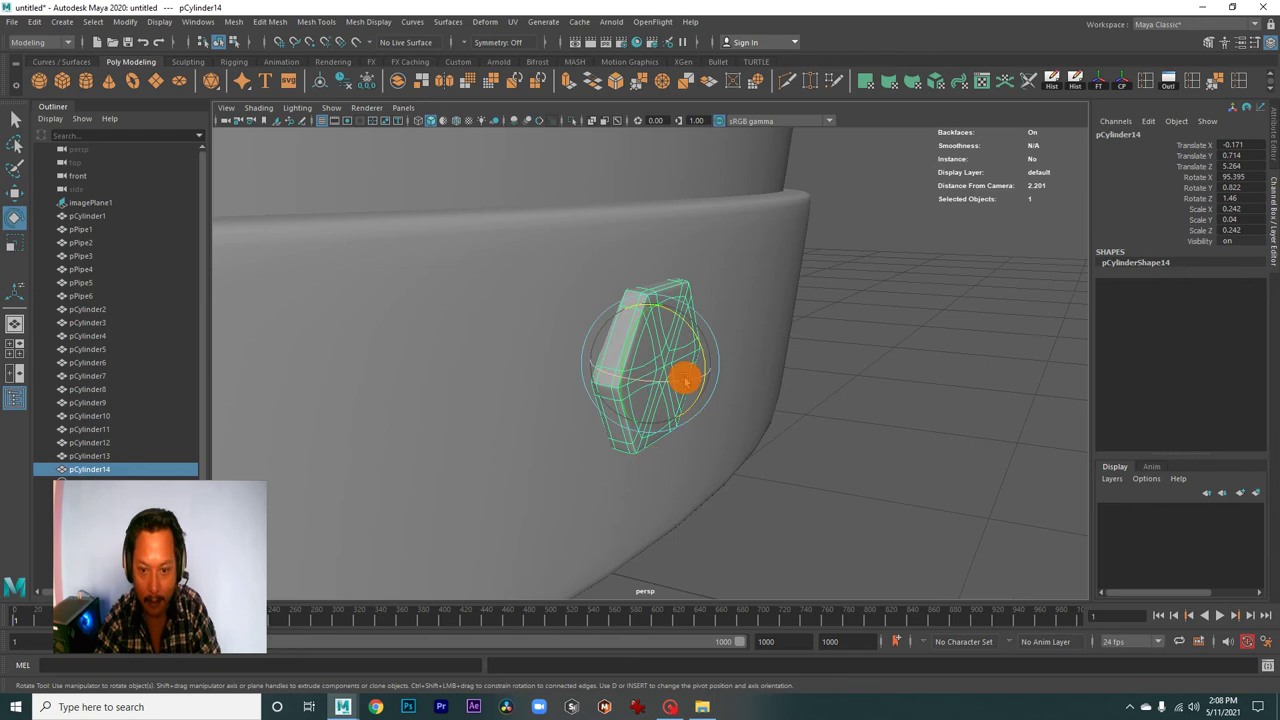
scroll("down", 3)
left_click_drag(729, 414, 654, 374)
left_click_drag(654, 374, 597, 446)
- Duplicate the hexagon bolt, slide the copy right along the hoop and angle it to follow the hoop
key("w")
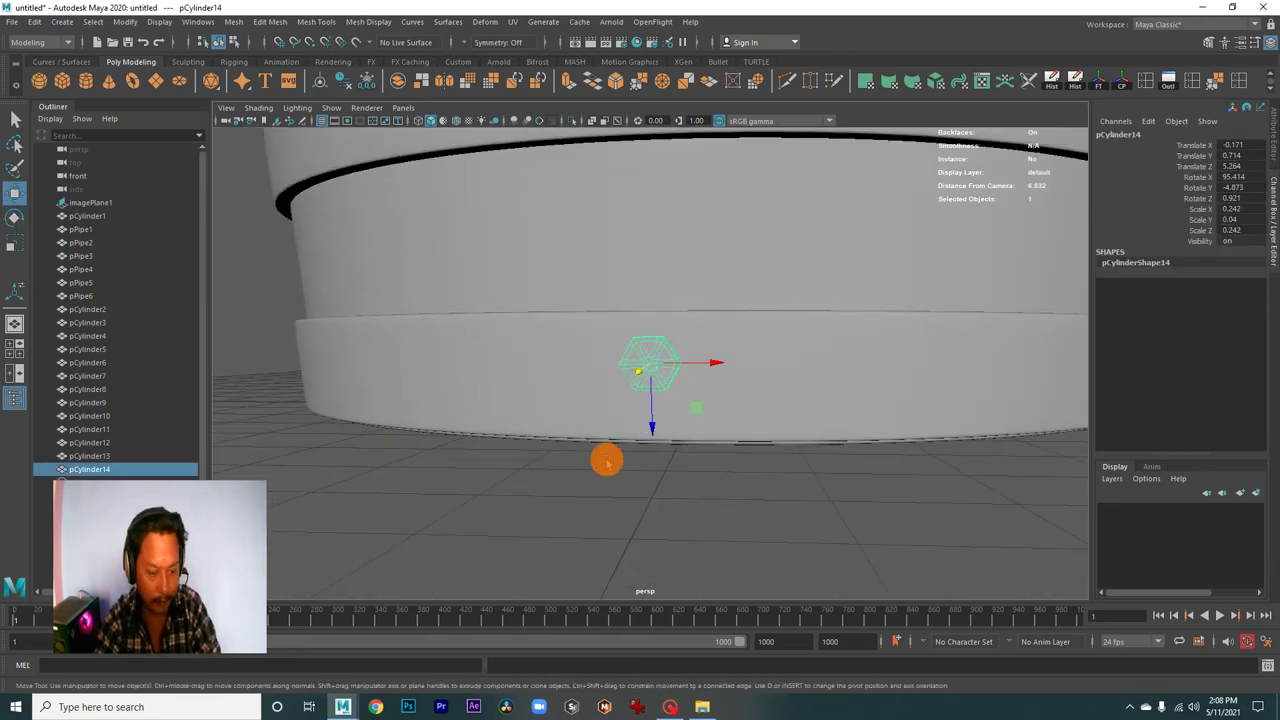
key("ctrl+d")
left_click_drag(711, 371, 790, 366)
scroll("down", 3)
scroll("down", 3)
left_click_drag(689, 421, 746, 380)
key("e")
key("w")
left_click_drag(771, 471, 751, 465)
key("e")
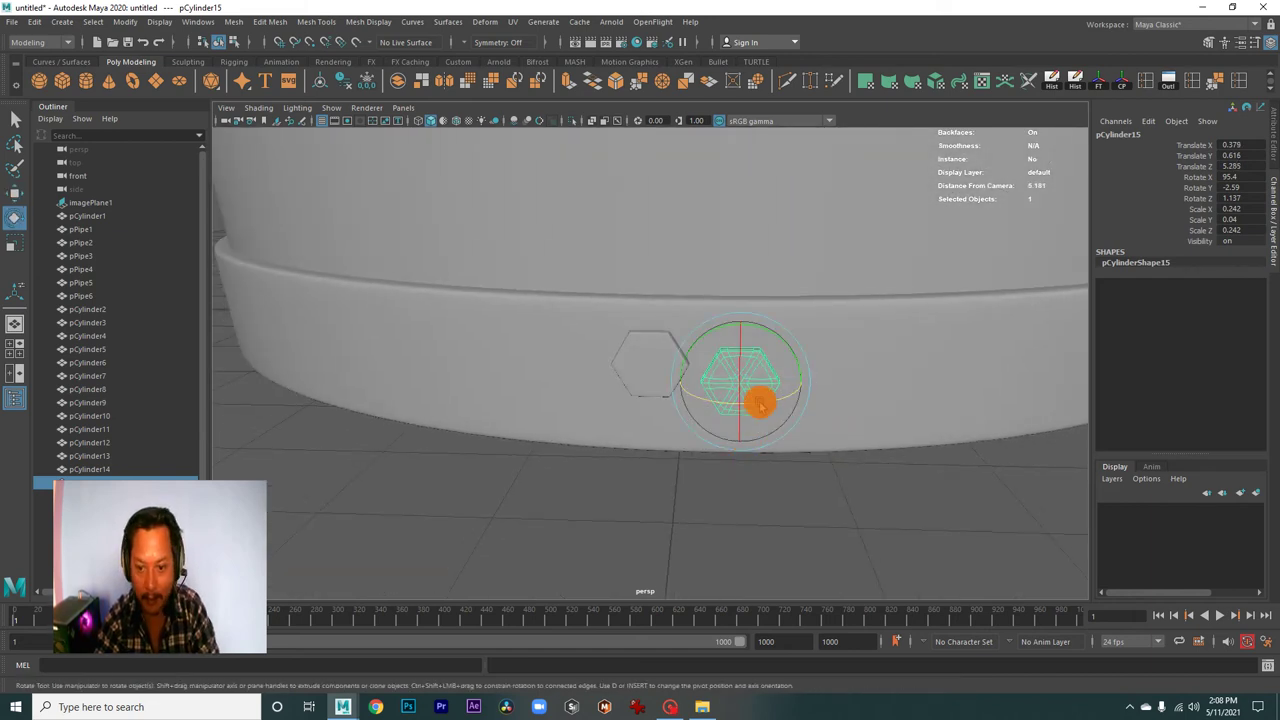
left_click_drag(762, 405, 764, 405)
- Deselect the bolt and orbit until the reference plane stands behind the barrel
left_click_drag(863, 456, 623, 374)
left_click(626, 451)
left_click_drag(623, 374, 528, 354)
left_click_drag(528, 354, 526, 400)
left_click_drag(526, 400, 589, 374)
left_click_drag(589, 374, 740, 389)
left_click_drag(740, 389, 713, 432)
left_click_drag(713, 432, 663, 397)
left_click_drag(663, 397, 731, 409)
left_click_drag(731, 409, 766, 406)
left_click_drag(766, 406, 765, 410)
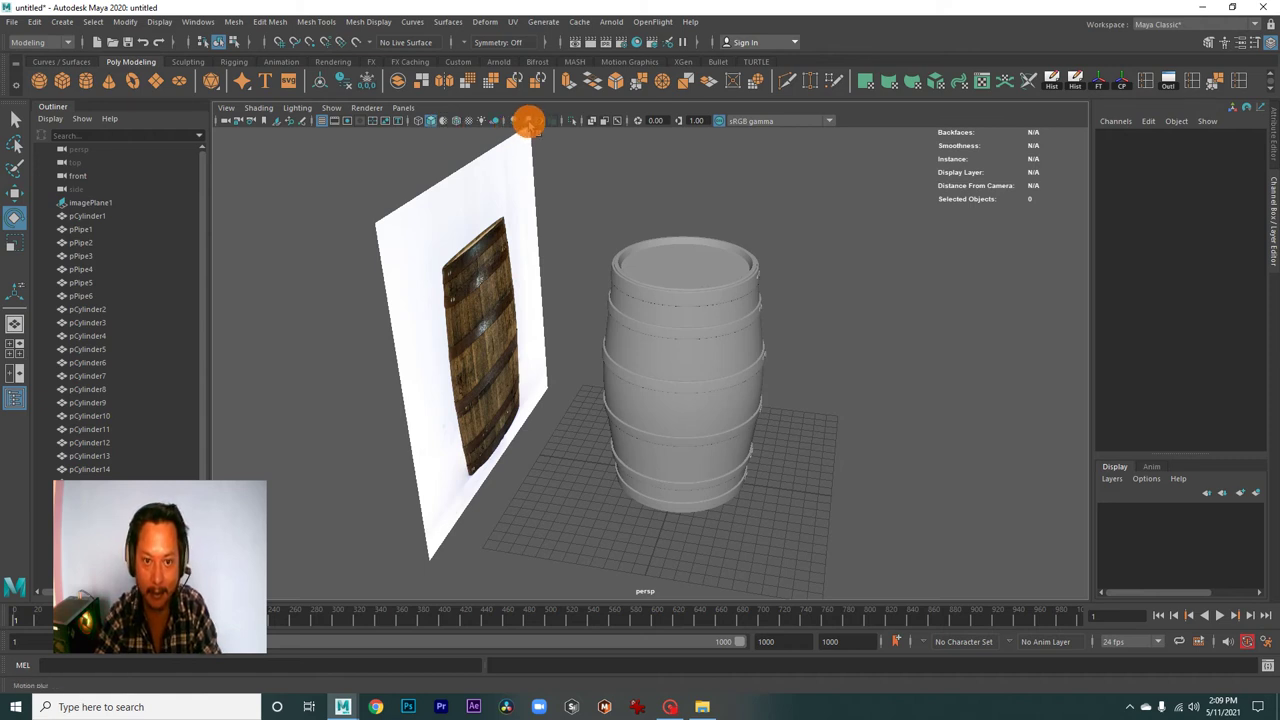
- Turn on multisample anti-aliasing in the viewport and inspect a hoop ring from the front
left_click(540, 121)
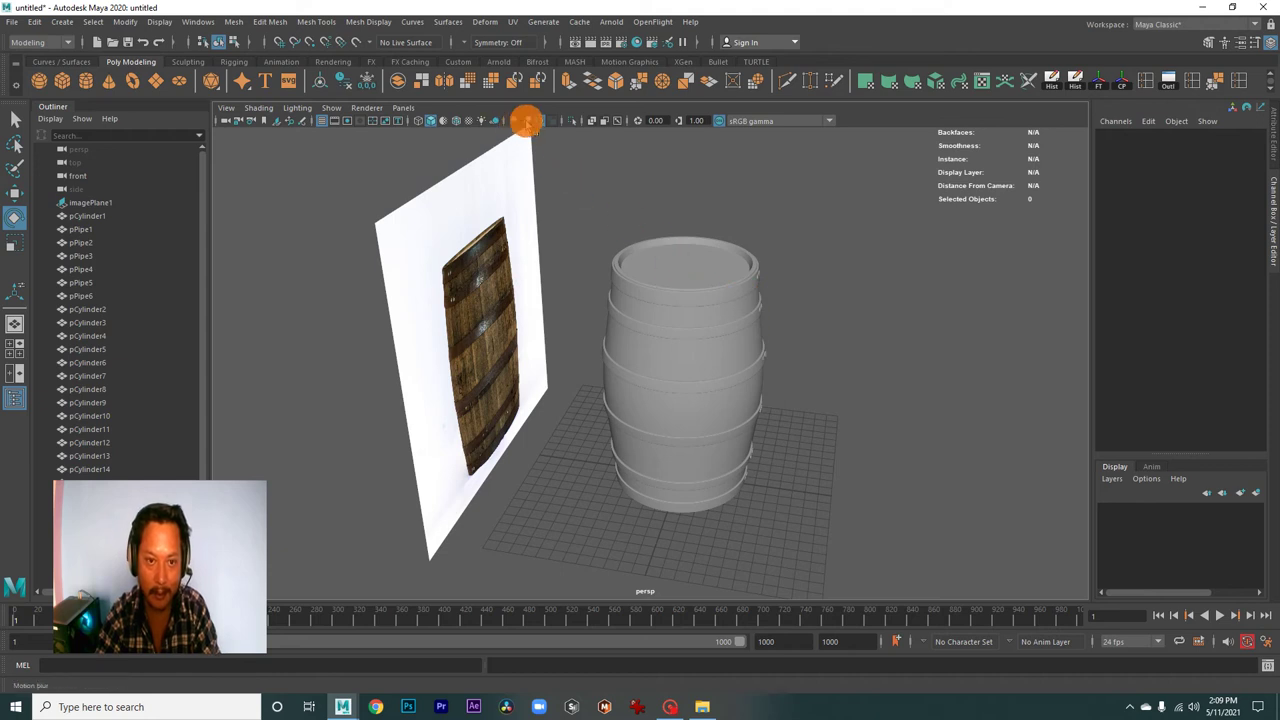
left_click_drag(664, 232, 686, 374)
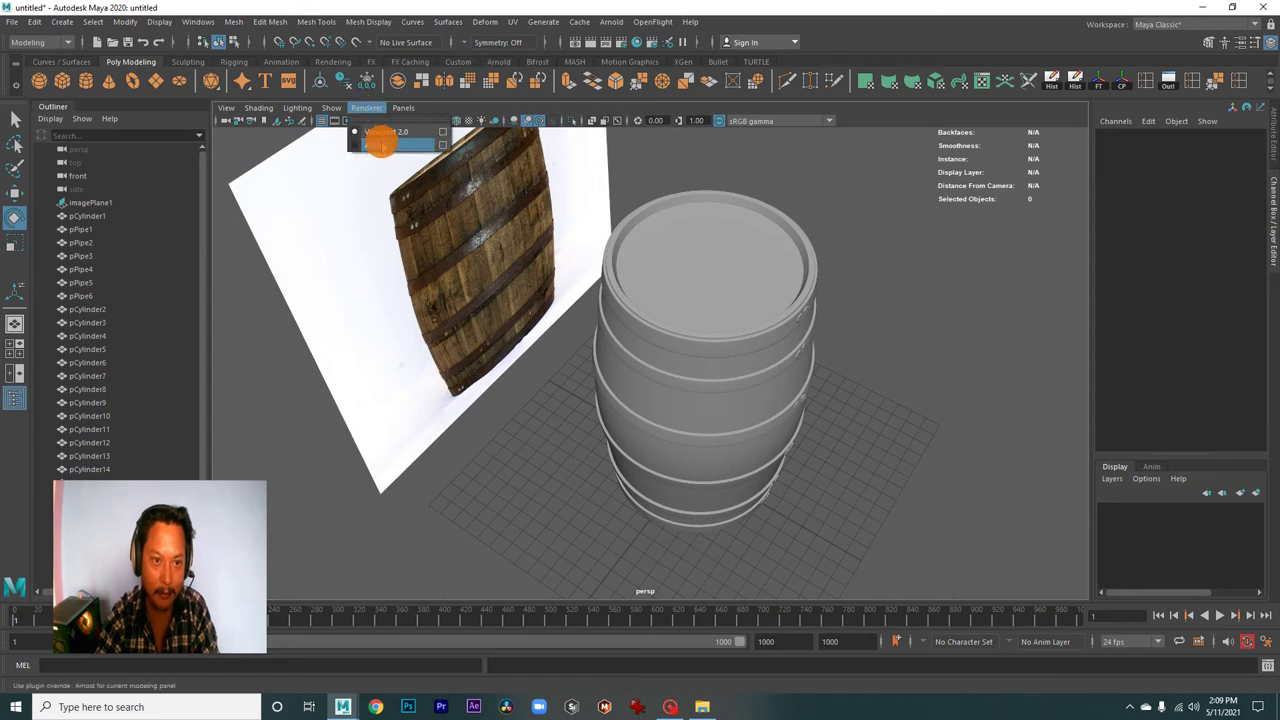
left_click_drag(894, 451, 714, 371)
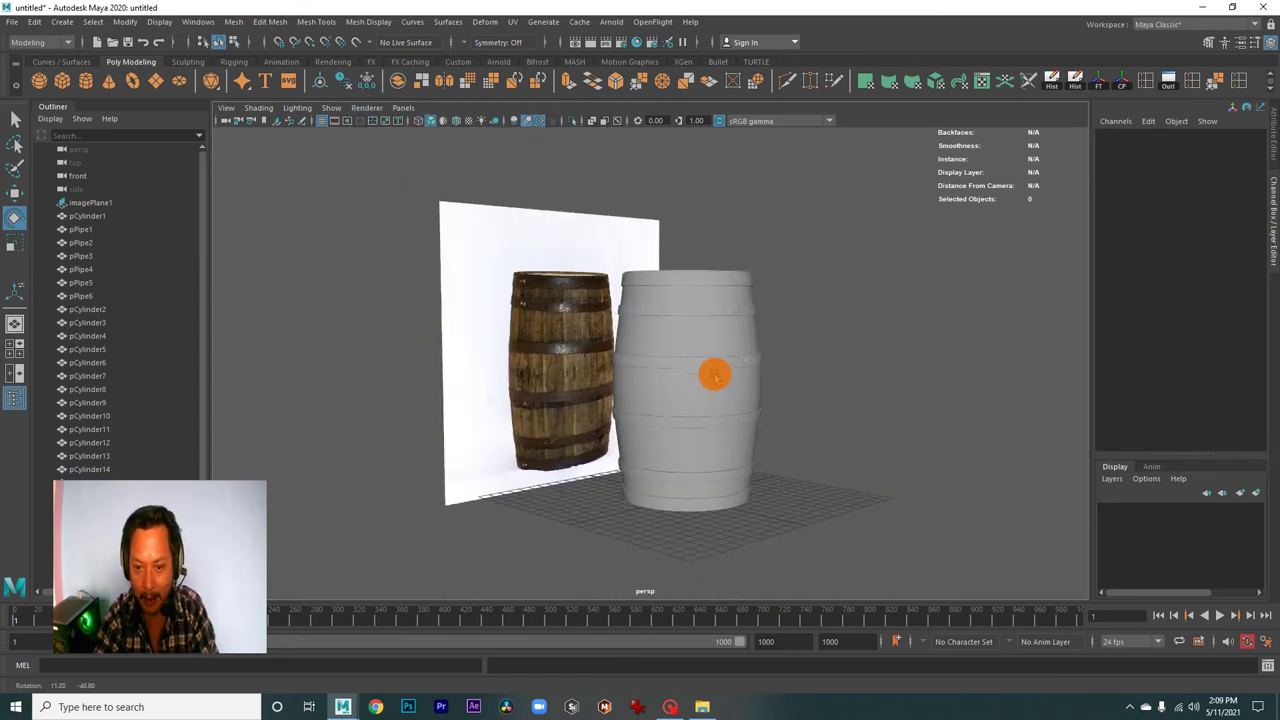
left_click(700, 366)
left_click(817, 432)
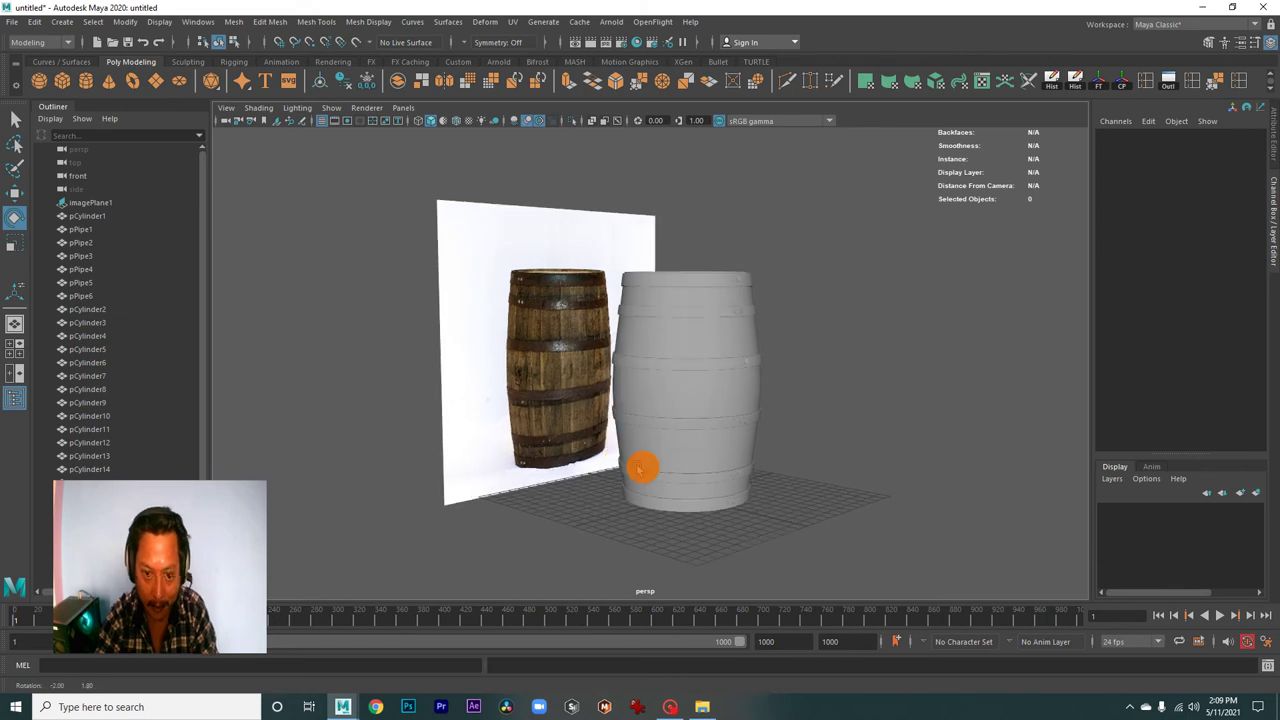
- Orbit around the barrel from the side and above to compare it with the reference
left_click_drag(643, 463, 731, 463)
left_click_drag(731, 463, 788, 449)
left_click_drag(786, 450, 623, 437)
left_click_drag(623, 437, 676, 462)
left_click_drag(677, 463, 574, 397)
left_click_drag(574, 397, 623, 383)
left_click_drag(623, 383, 691, 410)
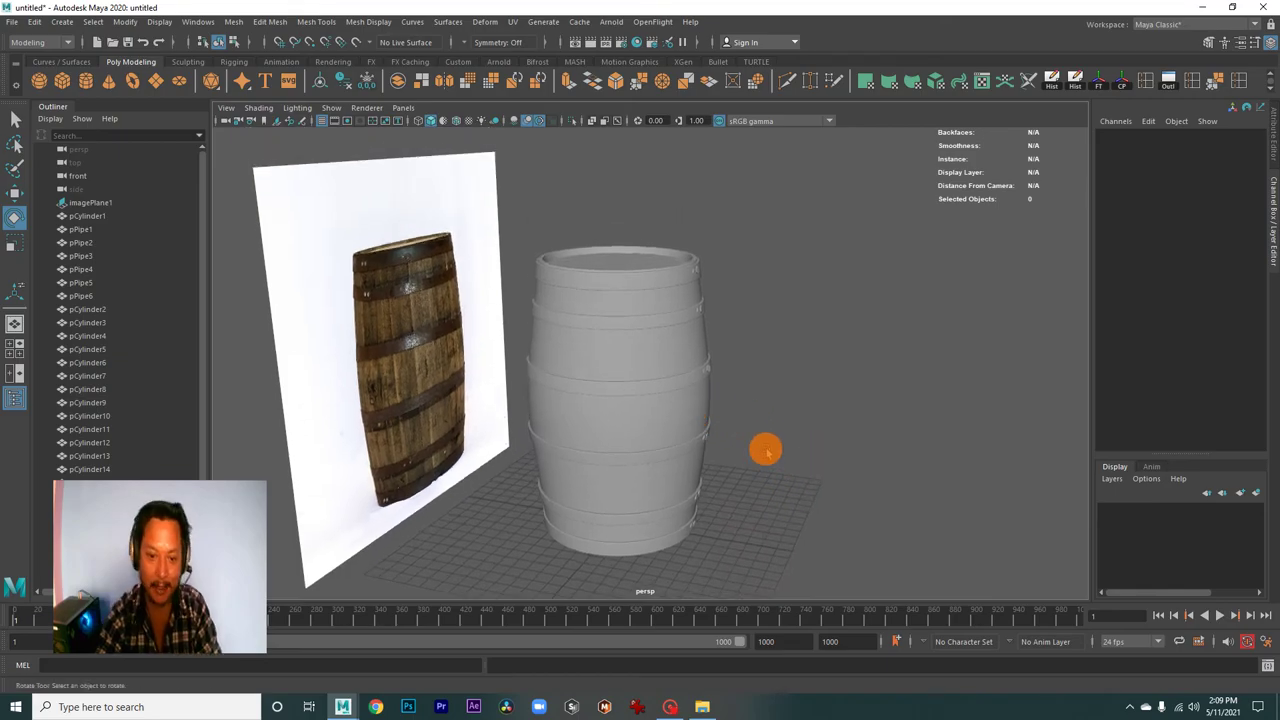
left_click_drag(529, 376, 589, 400)
left_click_drag(589, 400, 679, 415)
left_click_drag(576, 400, 763, 432)
left_click_drag(763, 432, 737, 403)
left_click_drag(737, 403, 629, 375)
left_click_drag(628, 375, 652, 387)
left_click_drag(652, 387, 563, 363)
left_click_drag(563, 363, 629, 351)
- Orbit the scene so the reference sits behind the barrel
left_click_drag(629, 351, 629, 363)
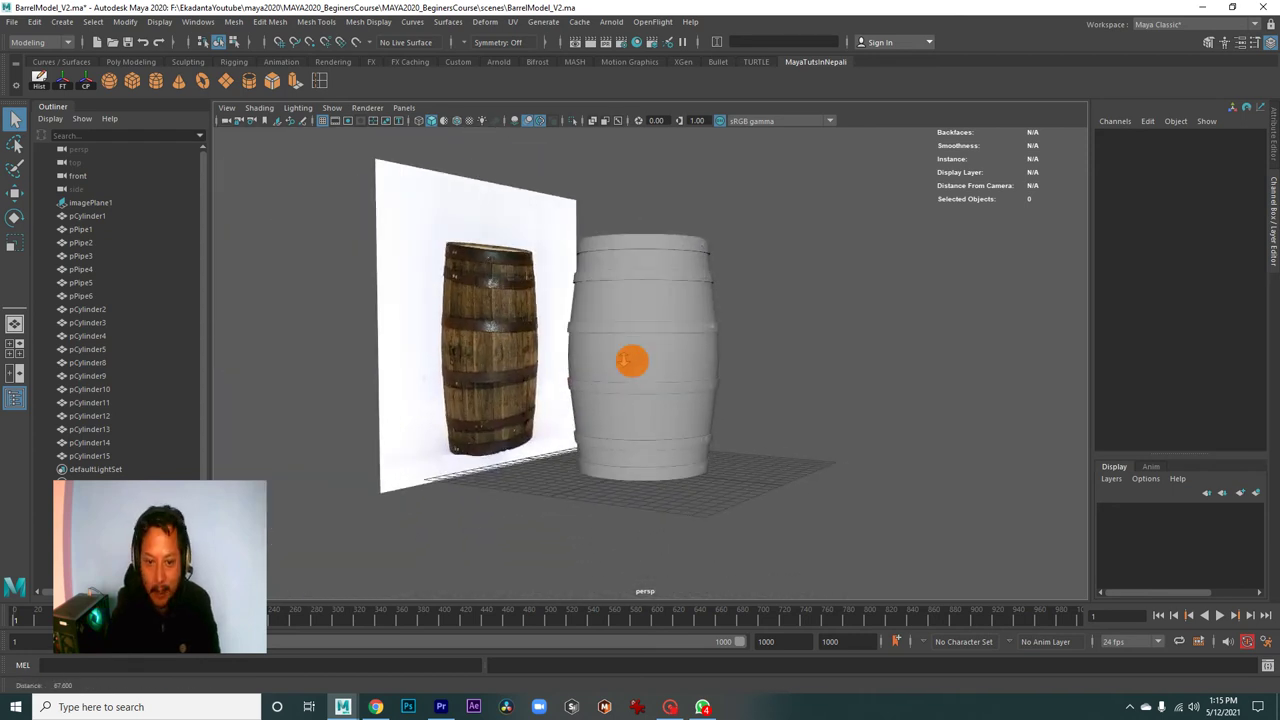
left_click_drag(634, 350, 586, 394)
left_click_drag(586, 394, 621, 333)
left_click_drag(621, 334, 642, 331)
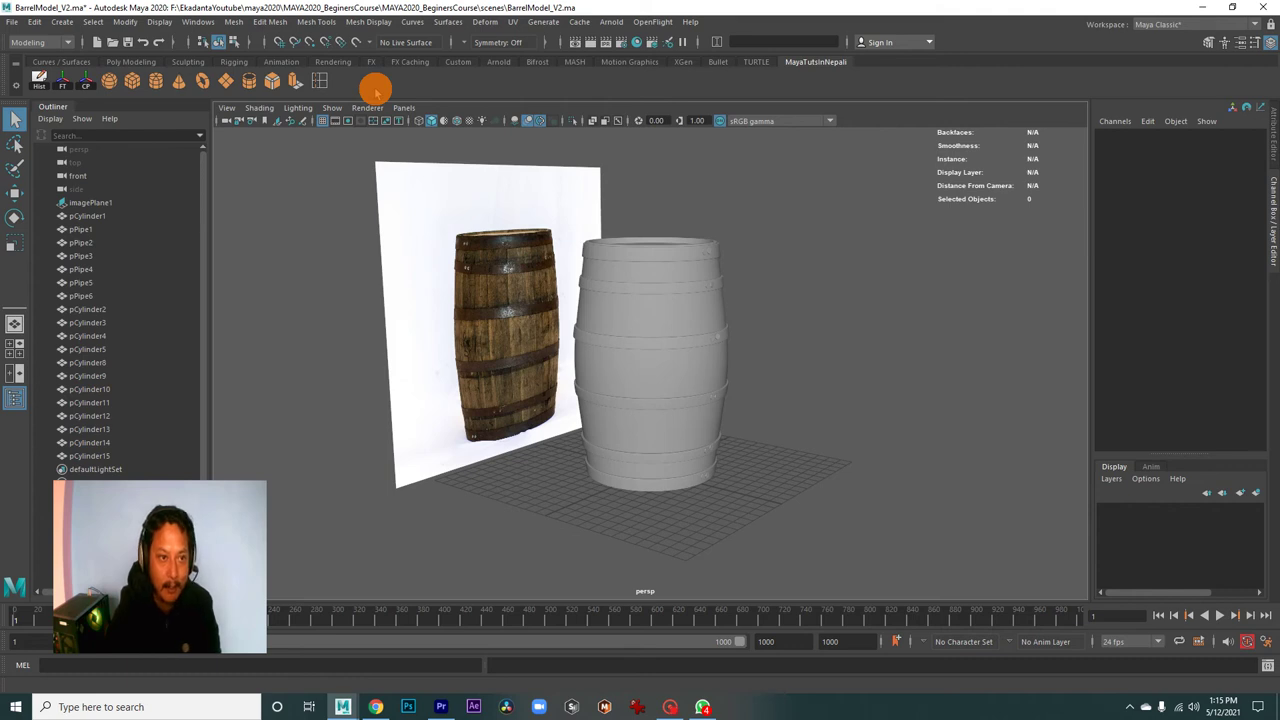
- Browse the Poly Modeling, Rigging, Animation and Rendering shelves, ending on Rendering
left_click(131, 62)
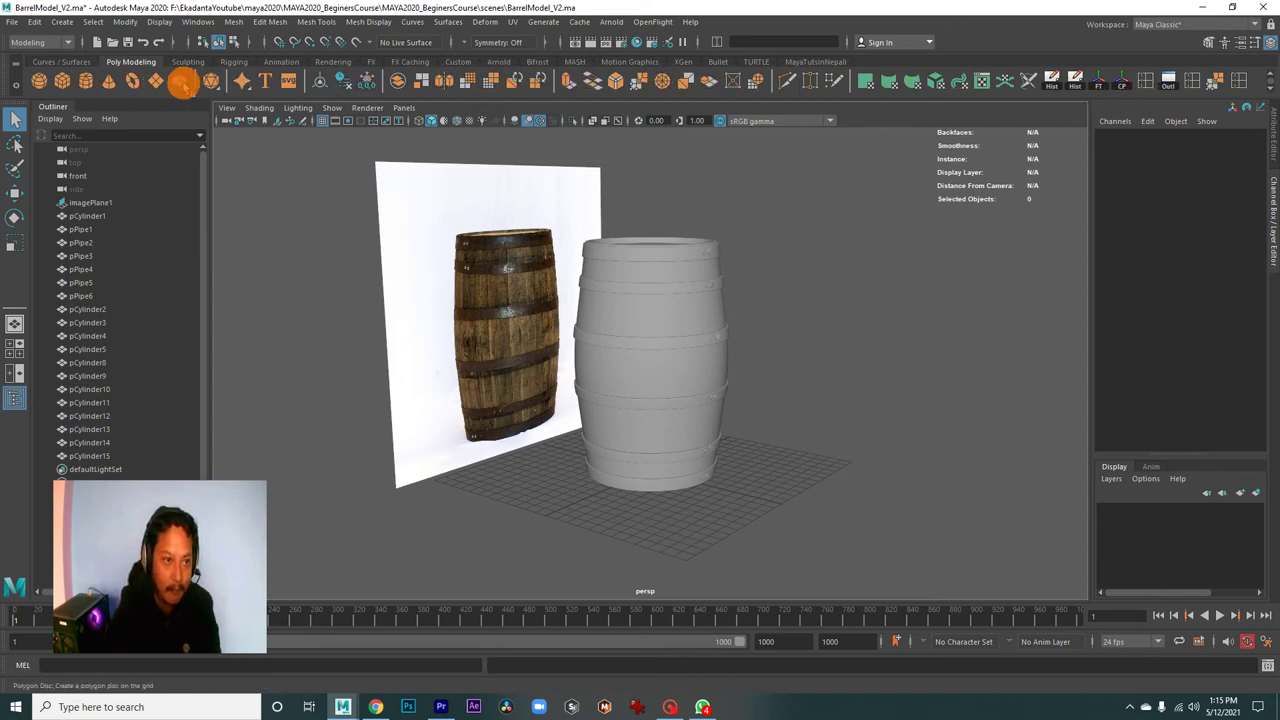
left_click(230, 62)
left_click(283, 62)
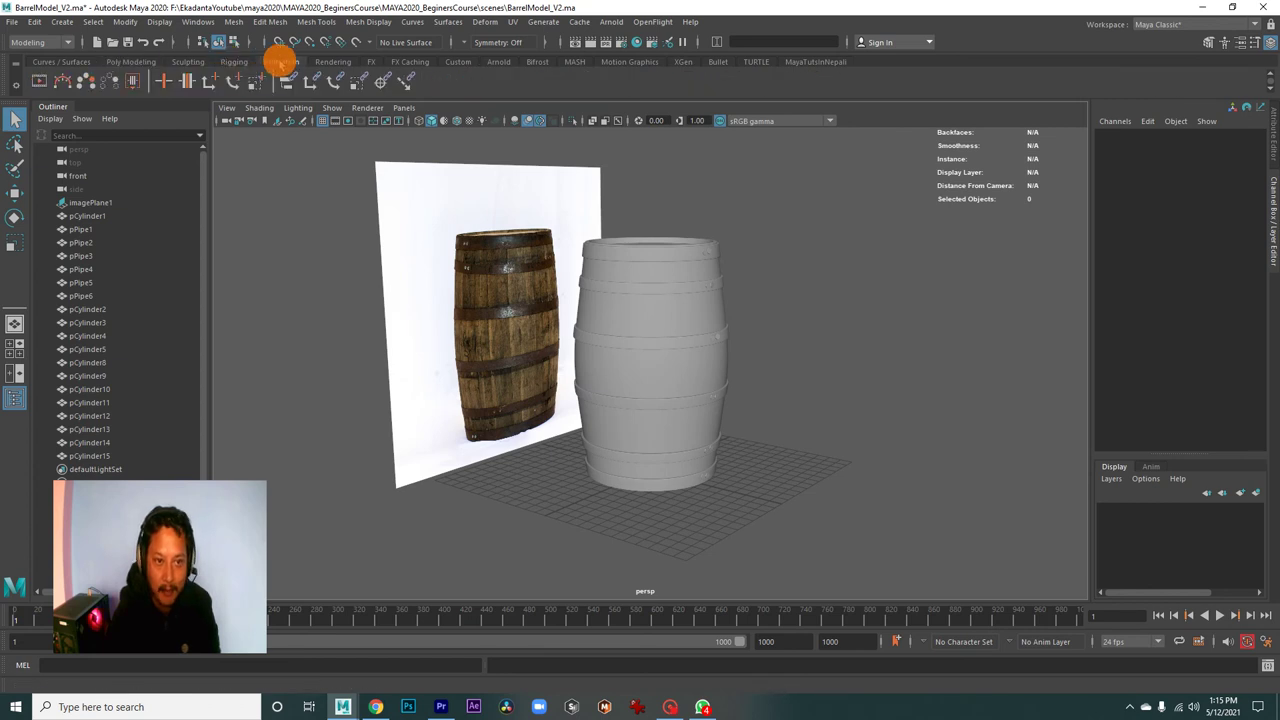
left_click(330, 62)
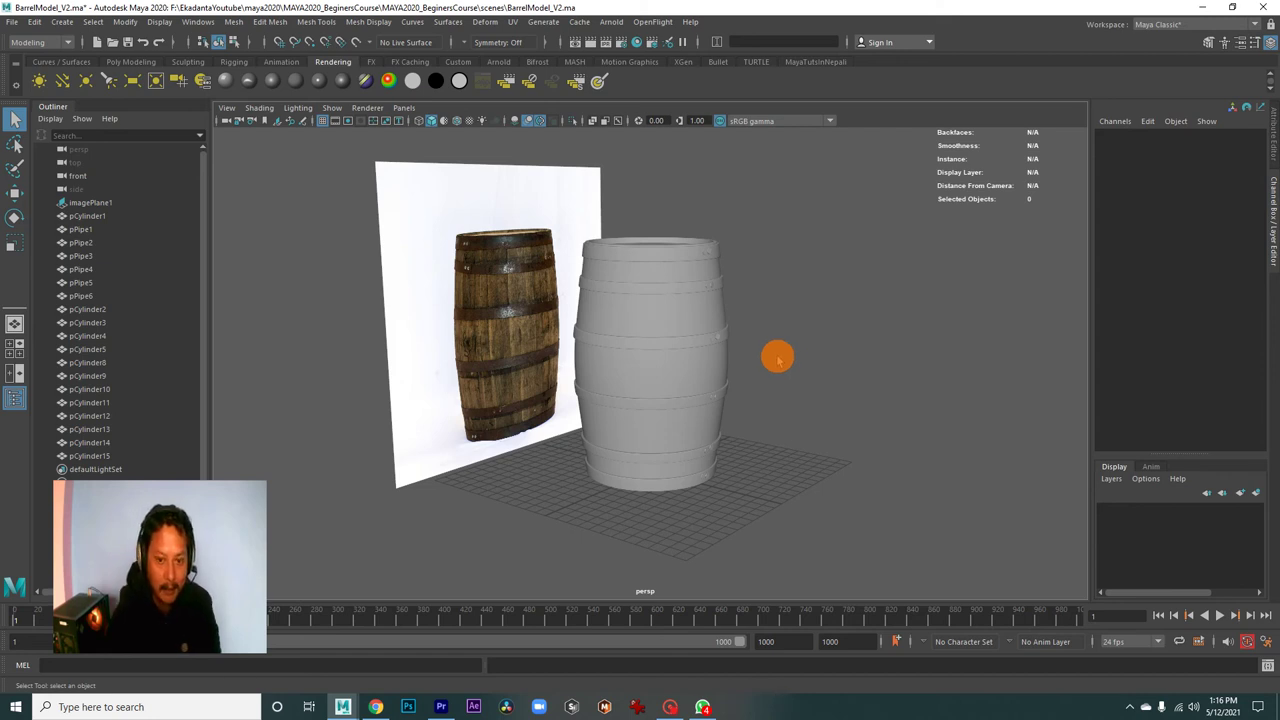
scroll("down", 3)
scroll("down", 3)
left_click_drag(715, 395, 700, 389)
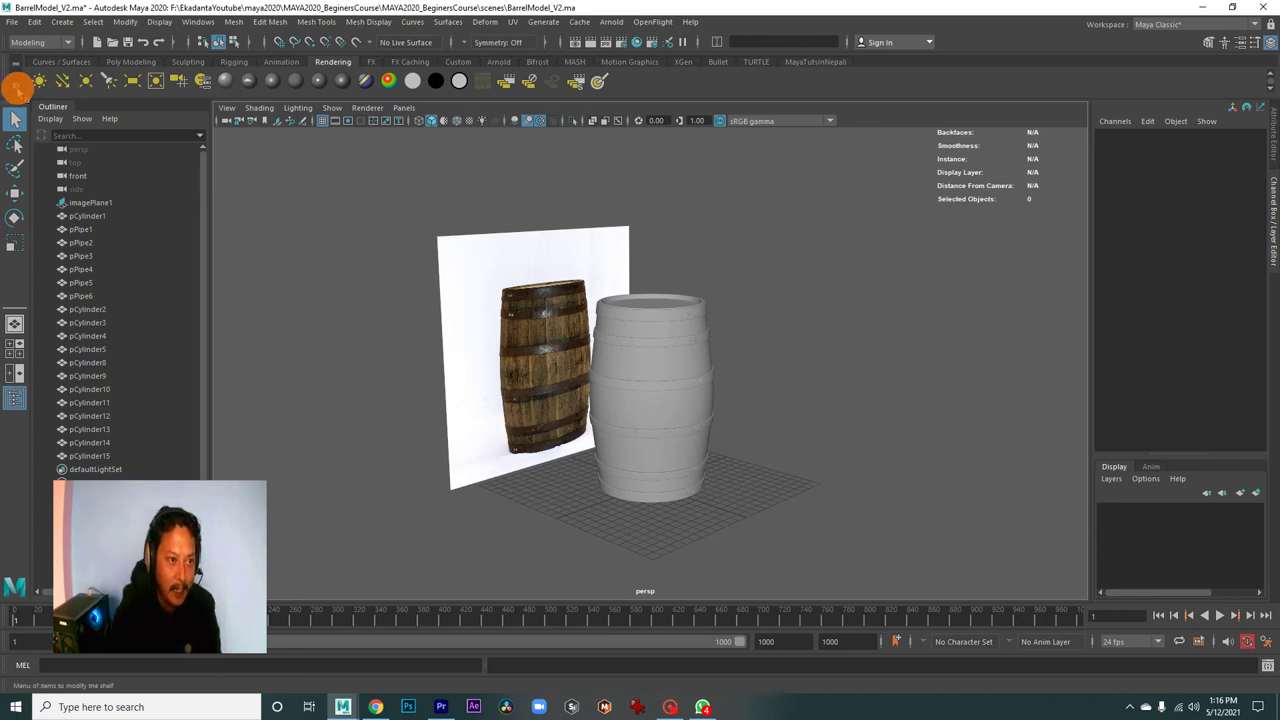
- Create a new shelf from the shelf gear menu named MayaTutorialsInNepali
left_click(17, 88)
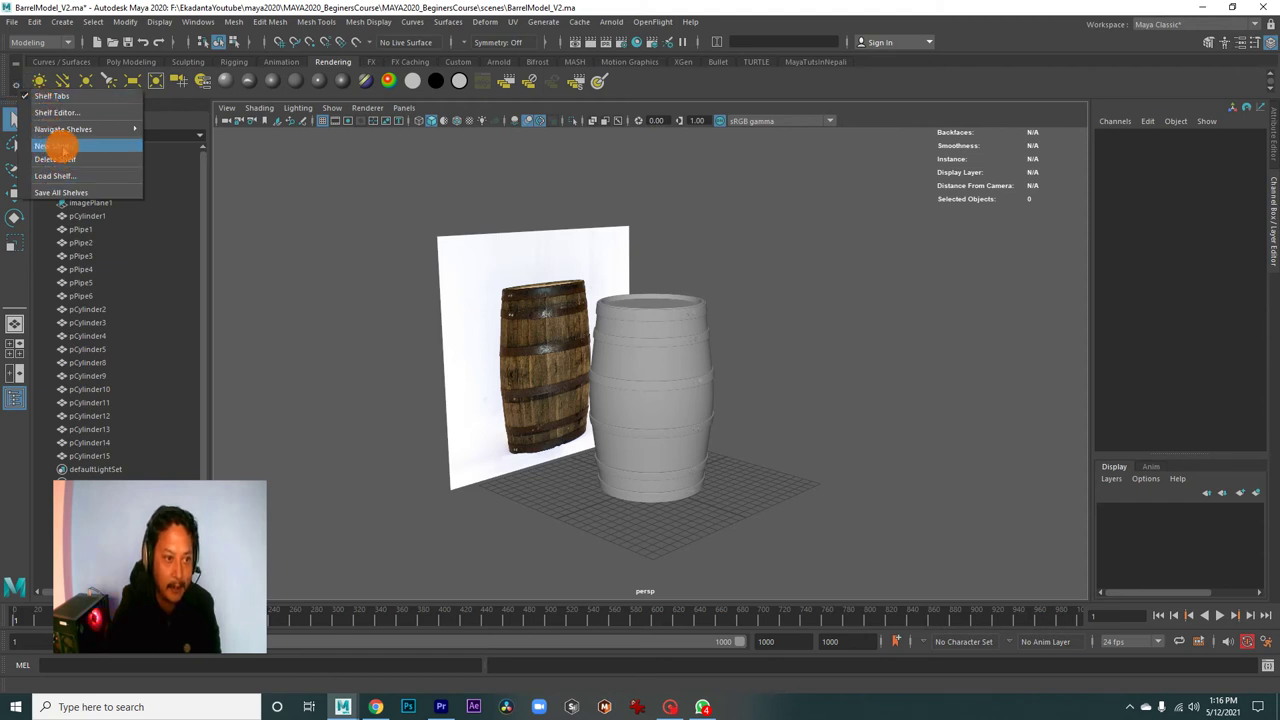
left_click(57, 146)
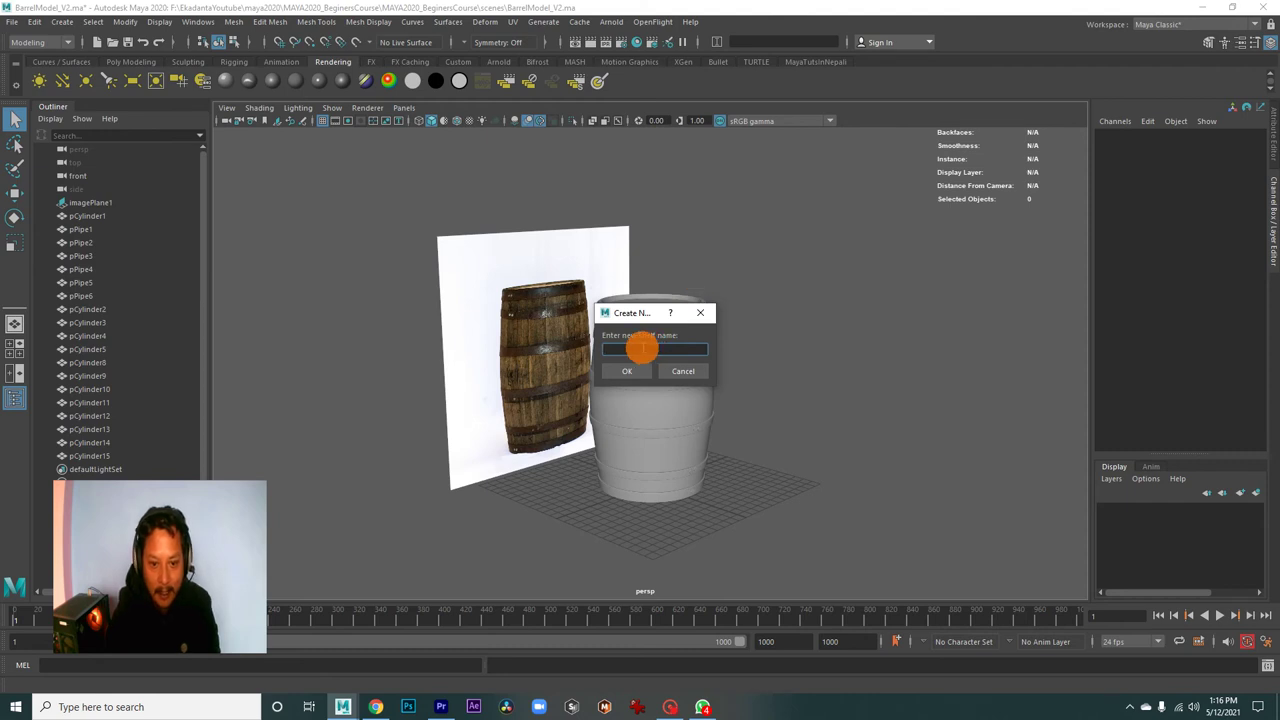
type("MayaTutorialsInNepali")
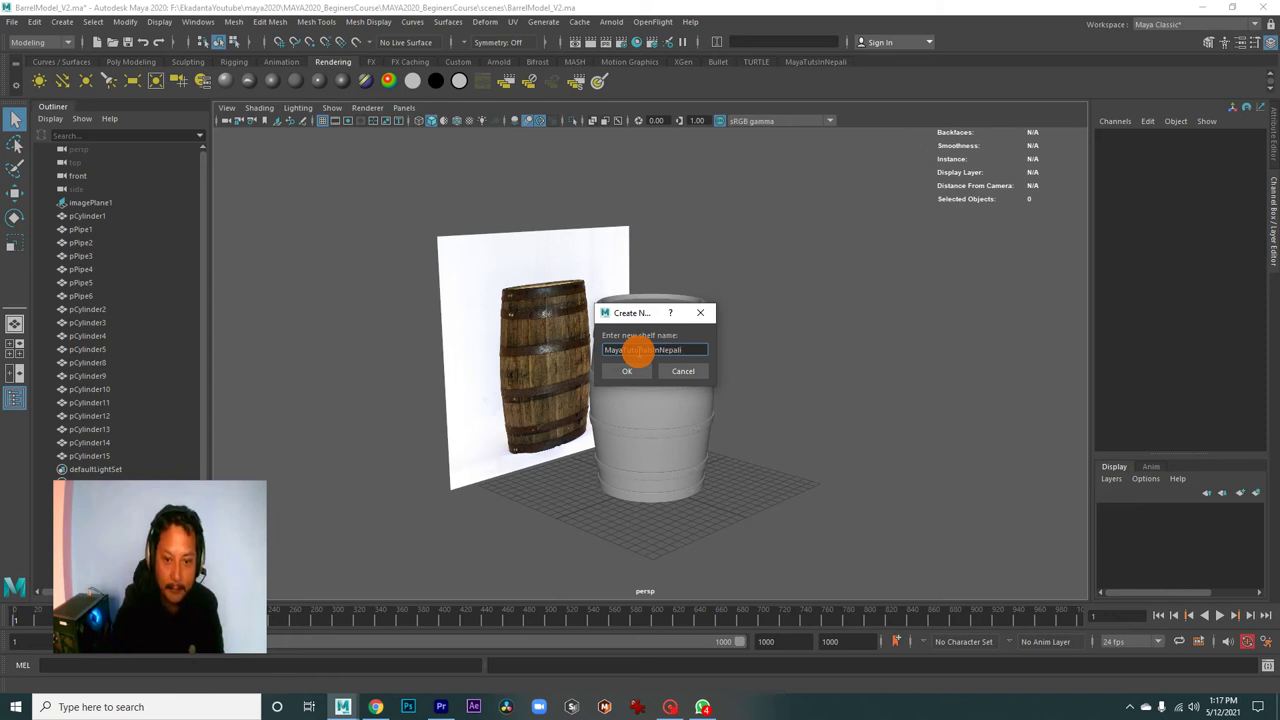
left_click(638, 371)
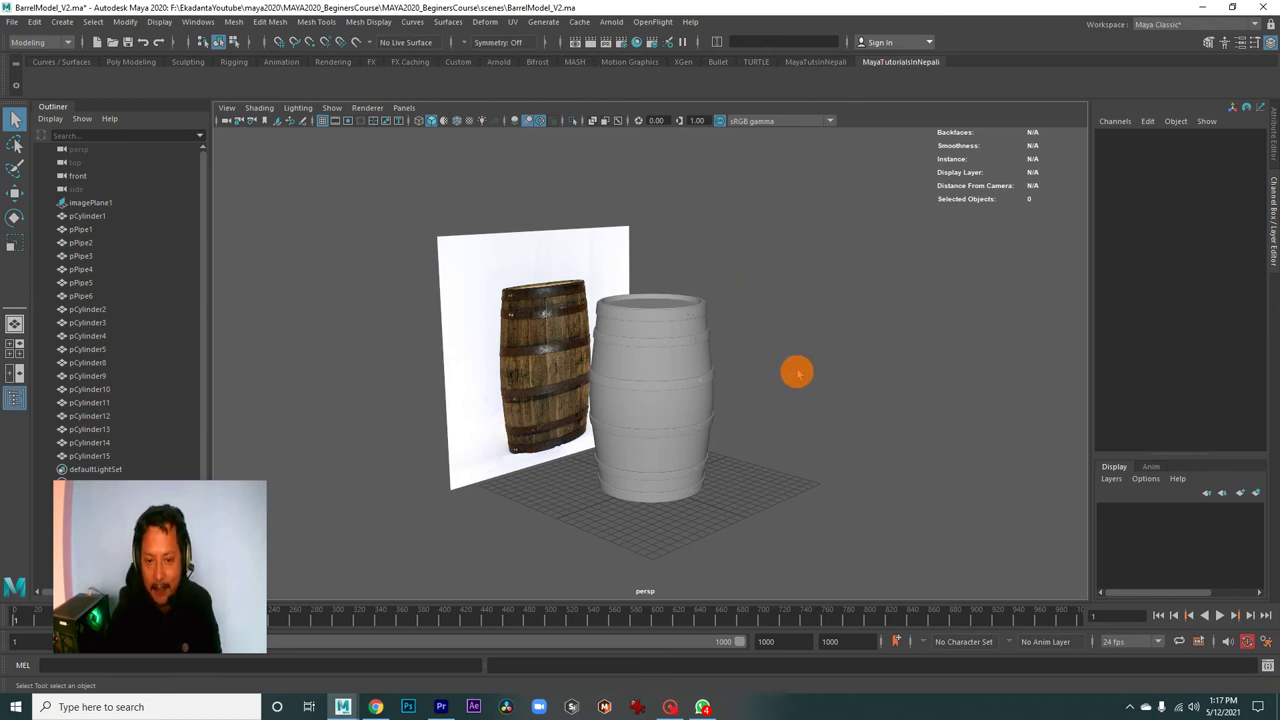
left_click_drag(720, 423, 712, 388)
left_click_drag(712, 388, 574, 405)
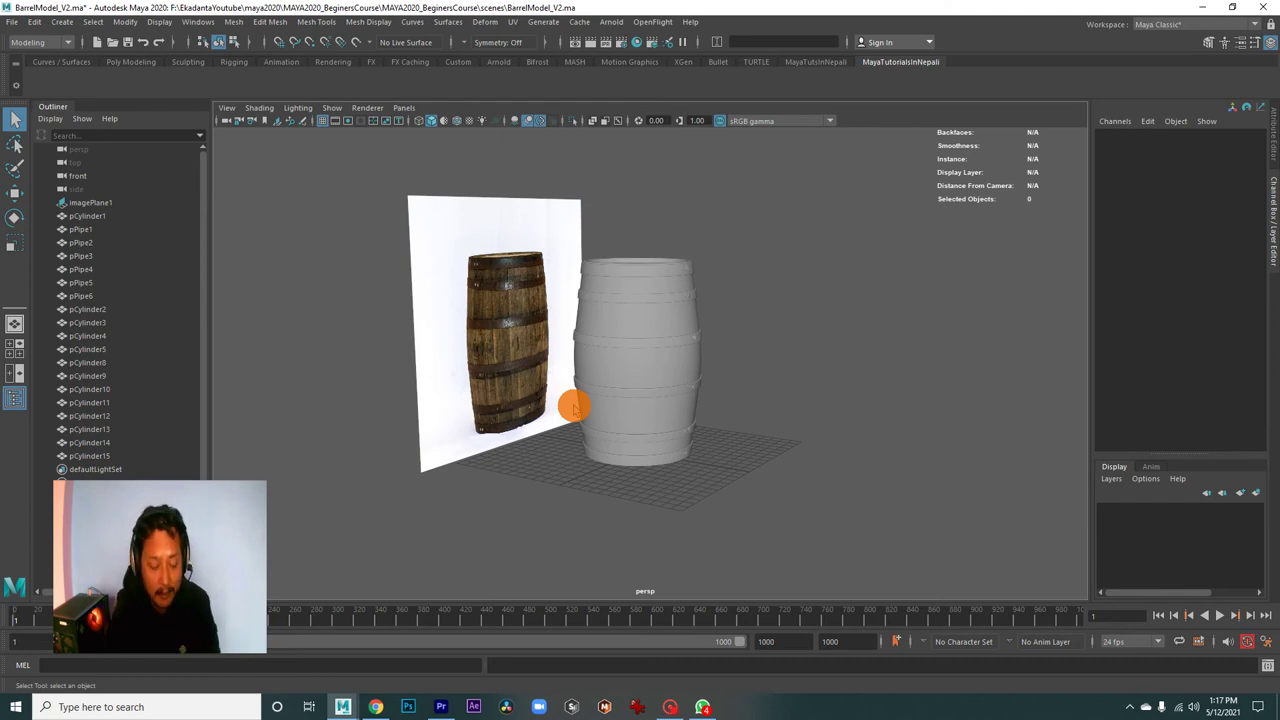
left_click_drag(573, 405, 576, 434)
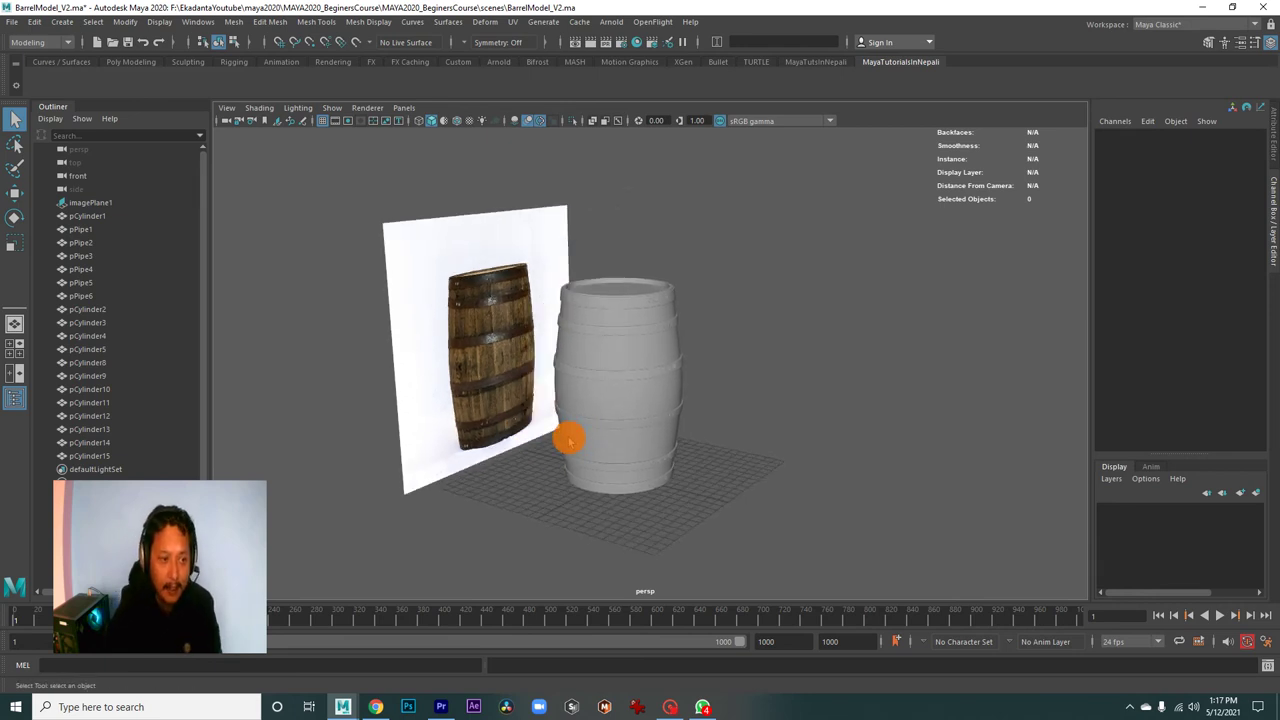
left_click_drag(580, 443, 606, 420)
left_click_drag(606, 420, 574, 408)
left_click_drag(574, 408, 608, 434)
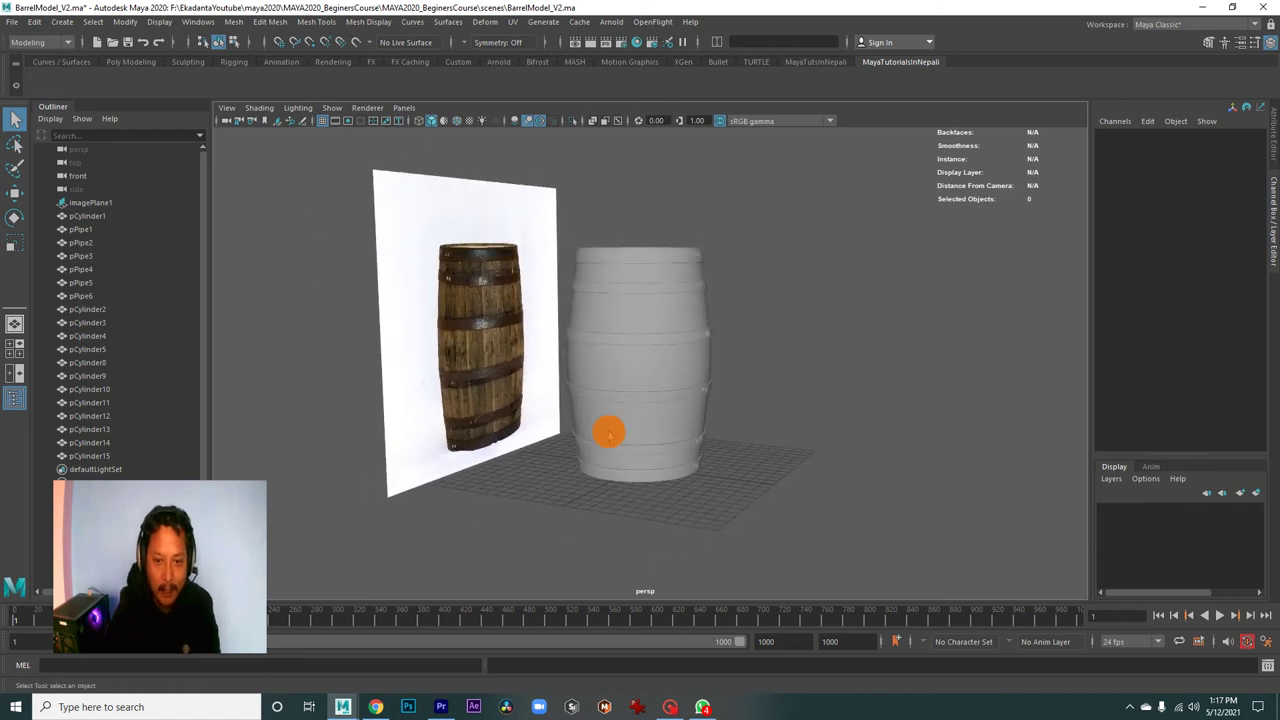
left_click_drag(651, 434, 645, 436)
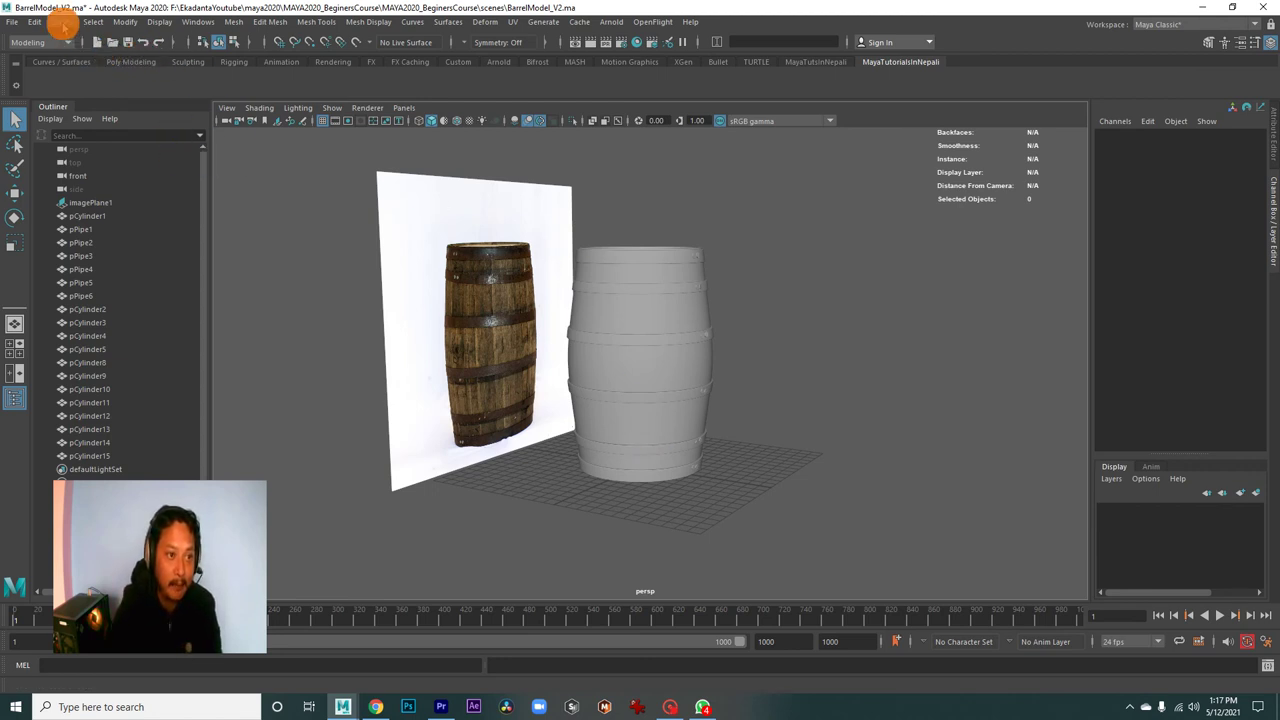
- Add Center Pivot from Modify and Delete by Type > History from Edit as custom shelf buttons
left_click(63, 22)
mouse_move(125, 22)
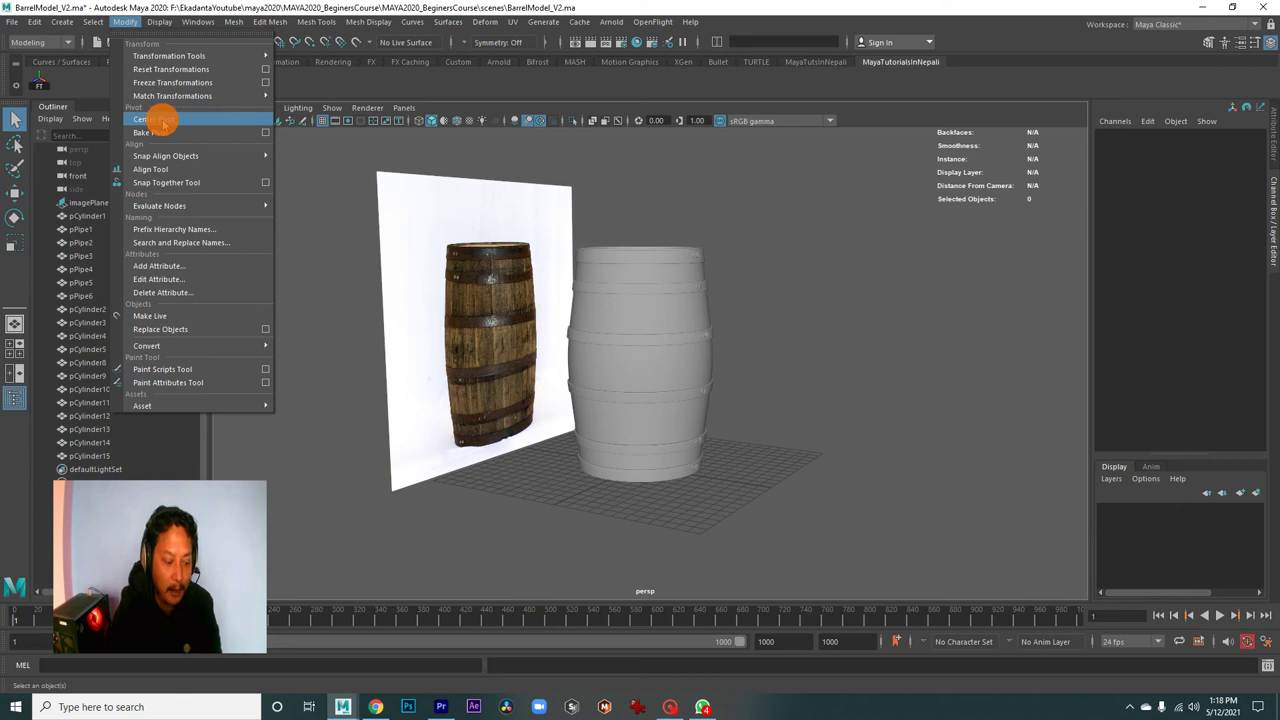
left_click(160, 119)
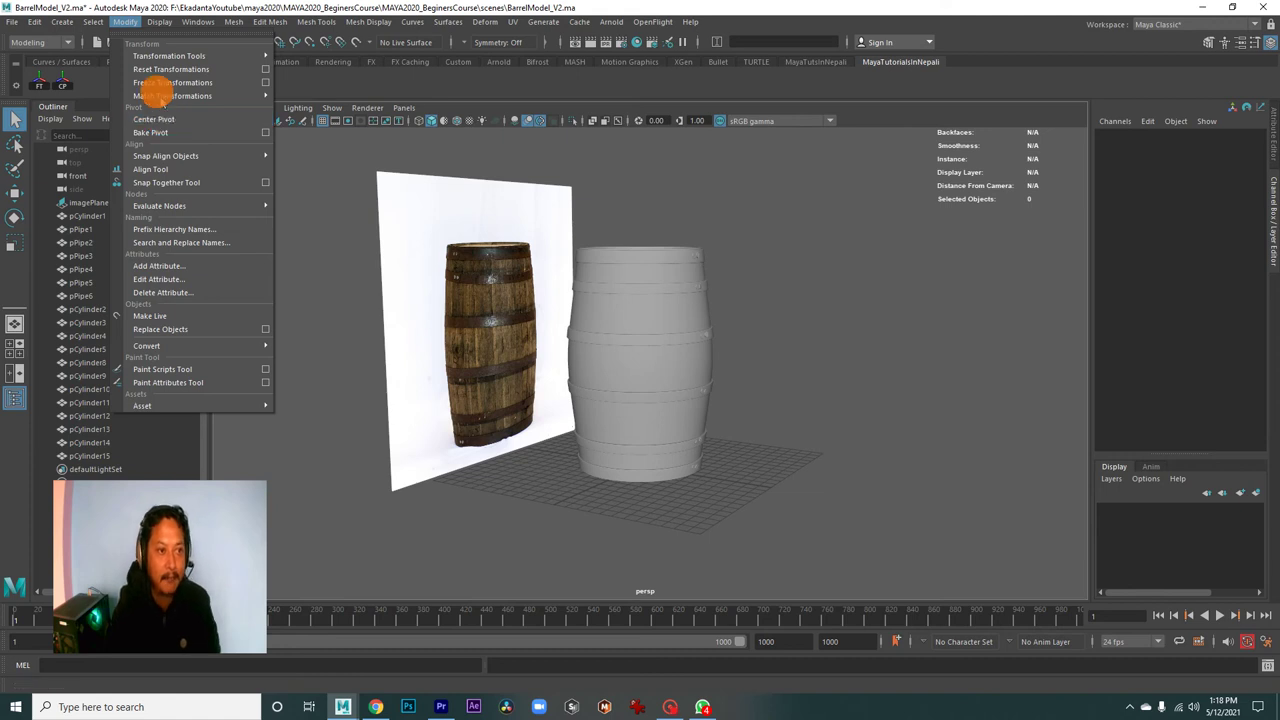
left_click(37, 23)
mouse_move(73, 179)
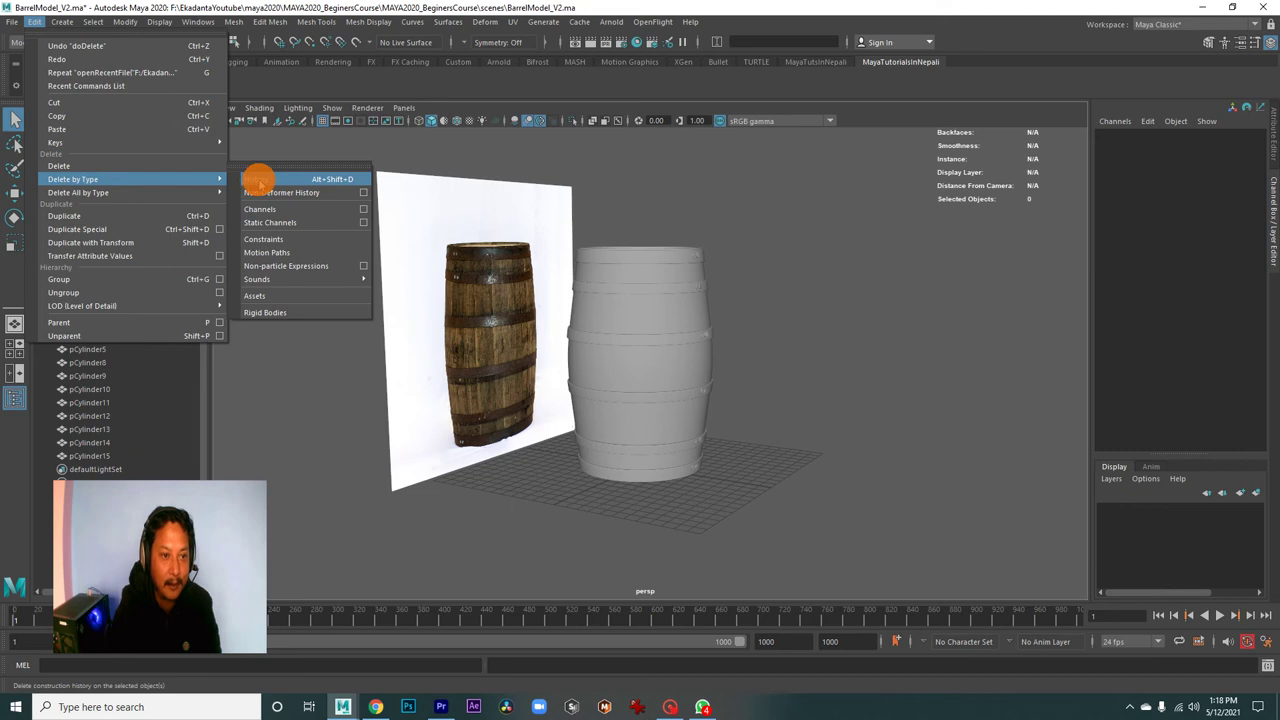
left_click(311, 427)
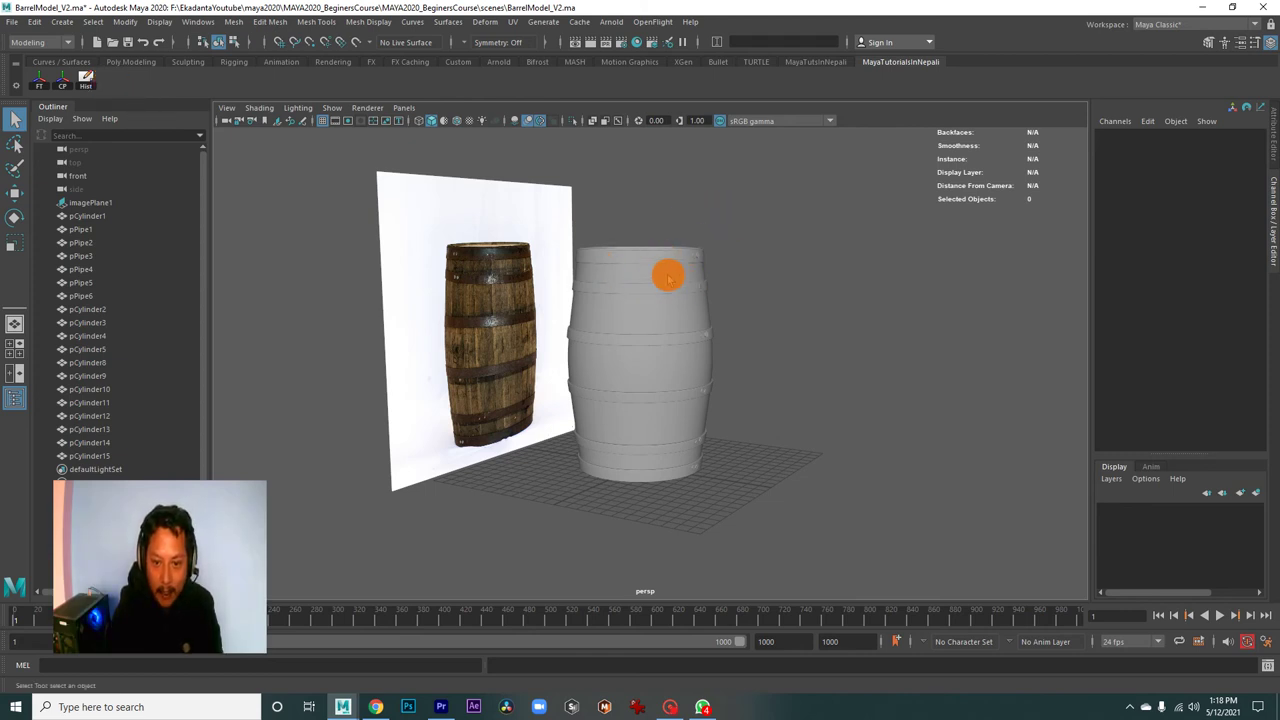
- Box-select every barrel part and delete its construction history with the Hist shelf button
left_click(681, 323)
left_click_drag(771, 394, 754, 420)
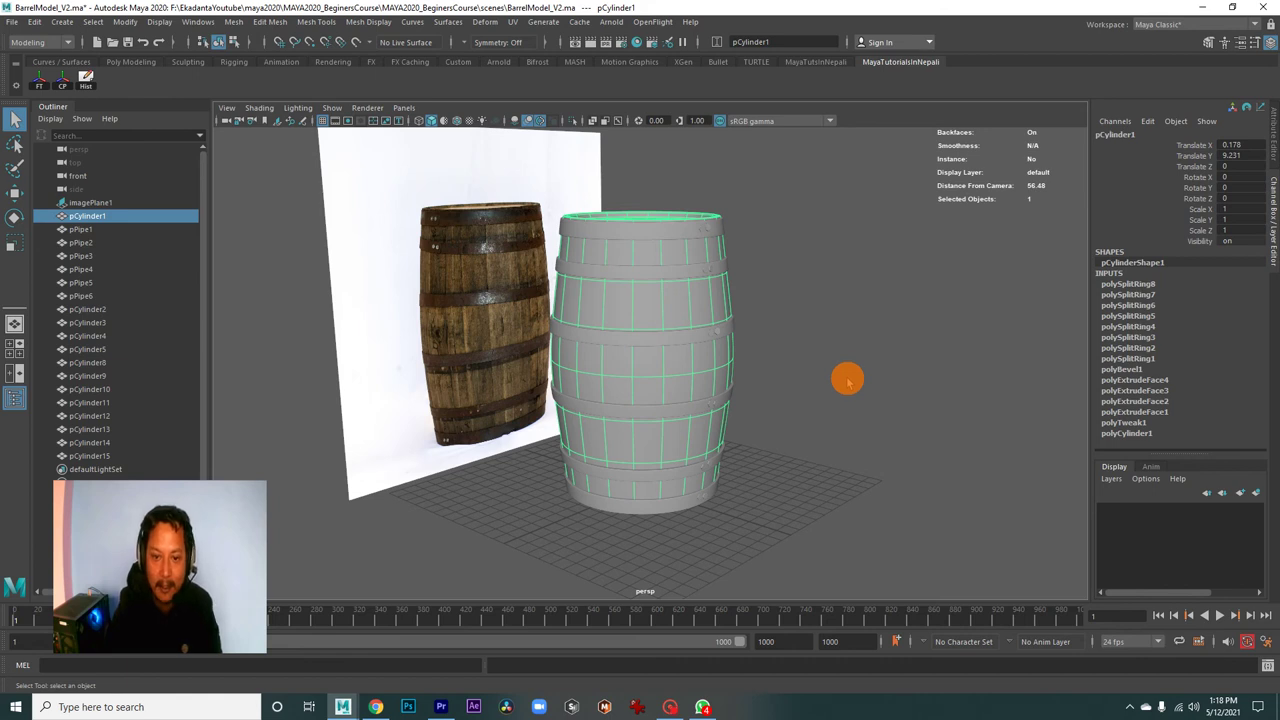
left_click_drag(840, 372, 767, 376)
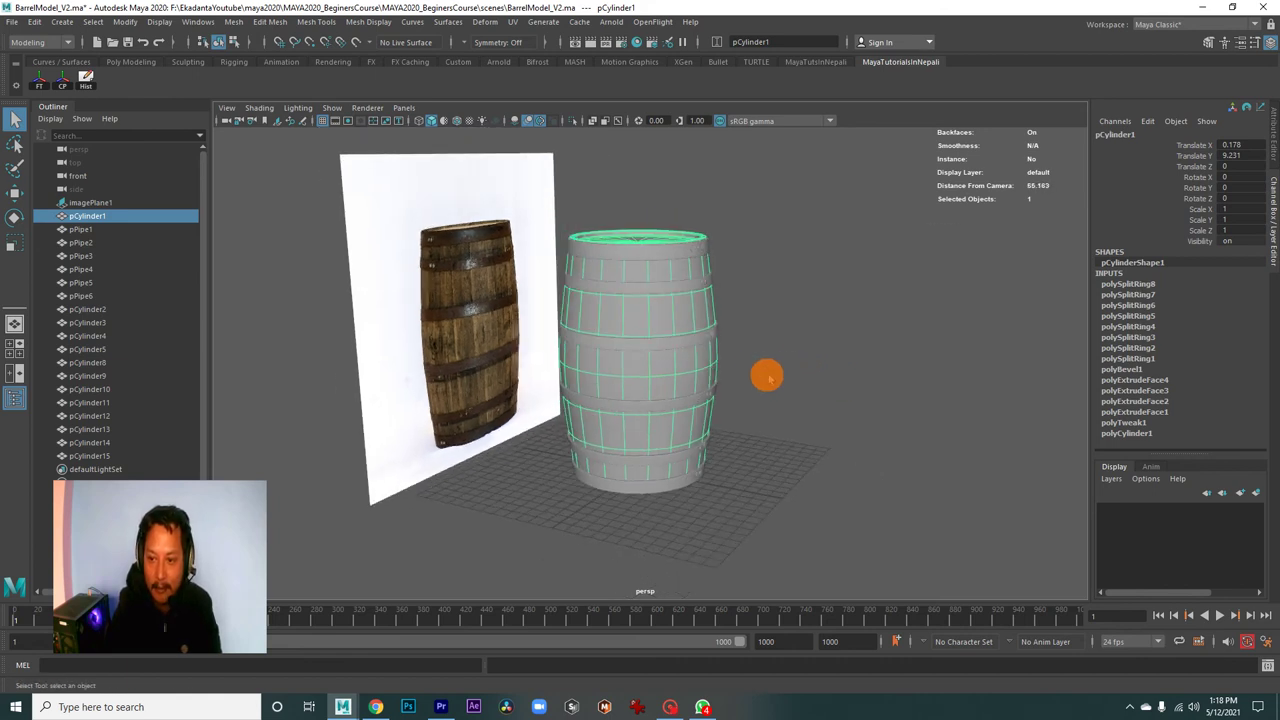
left_click_drag(811, 179, 546, 526)
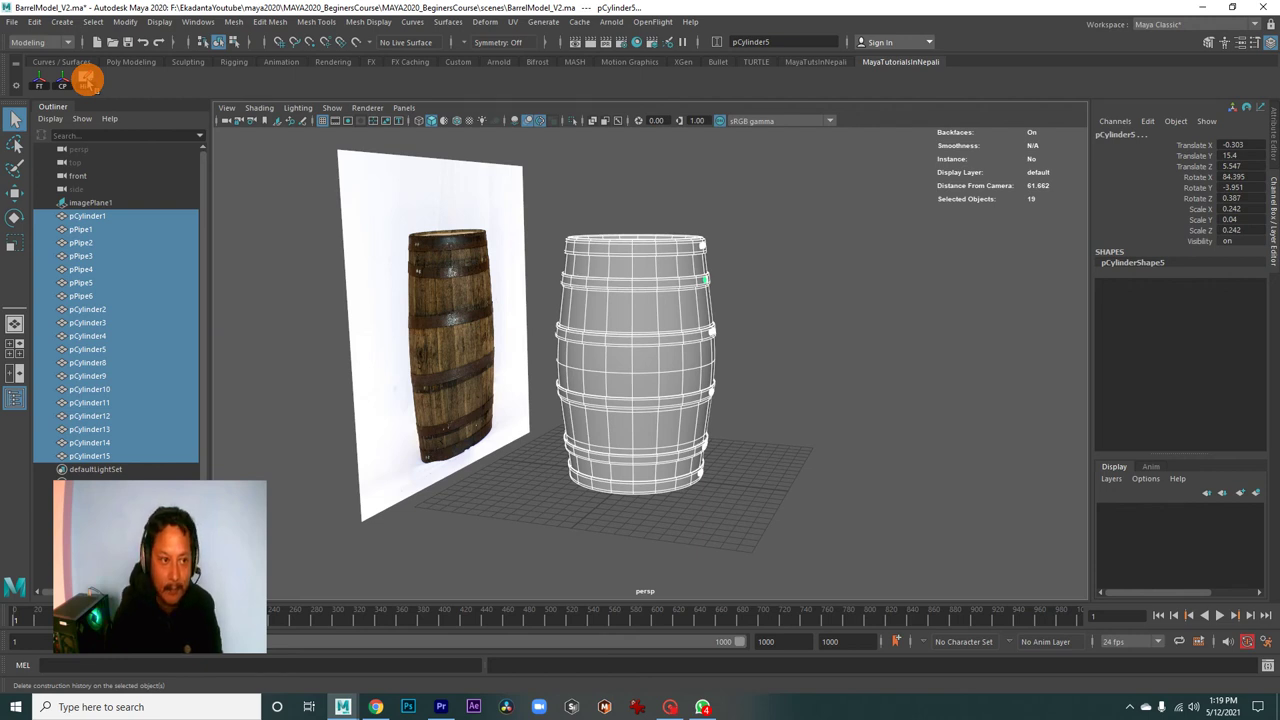
left_click(829, 297)
- Select the barrel body and each hoop in turn to confirm no history remains, then deselect
left_click(690, 312)
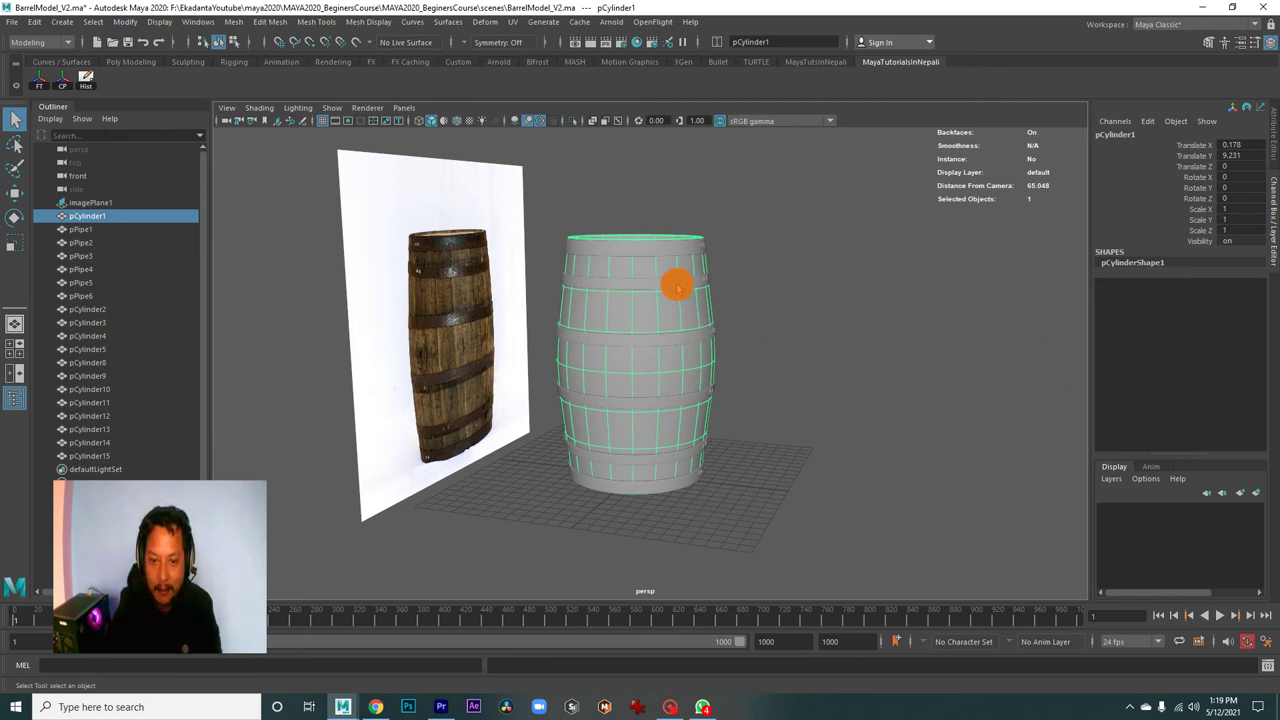
left_click(676, 278)
left_click(670, 250)
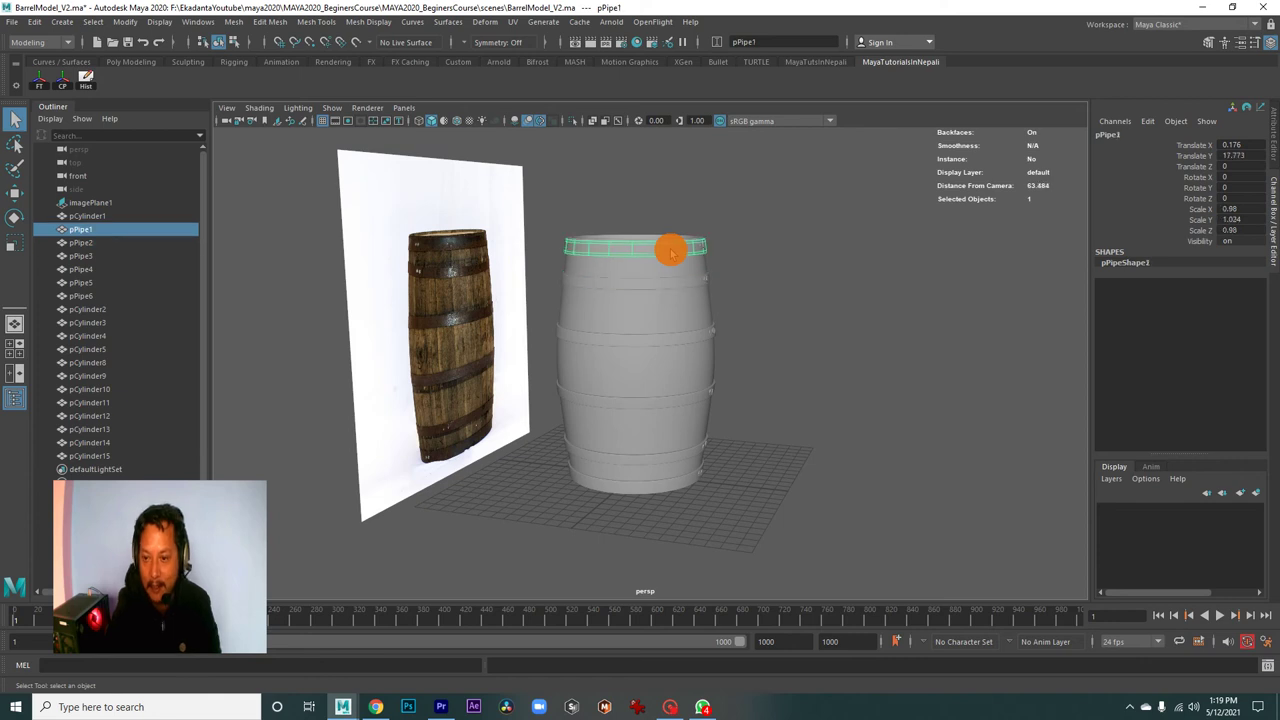
left_click(672, 289)
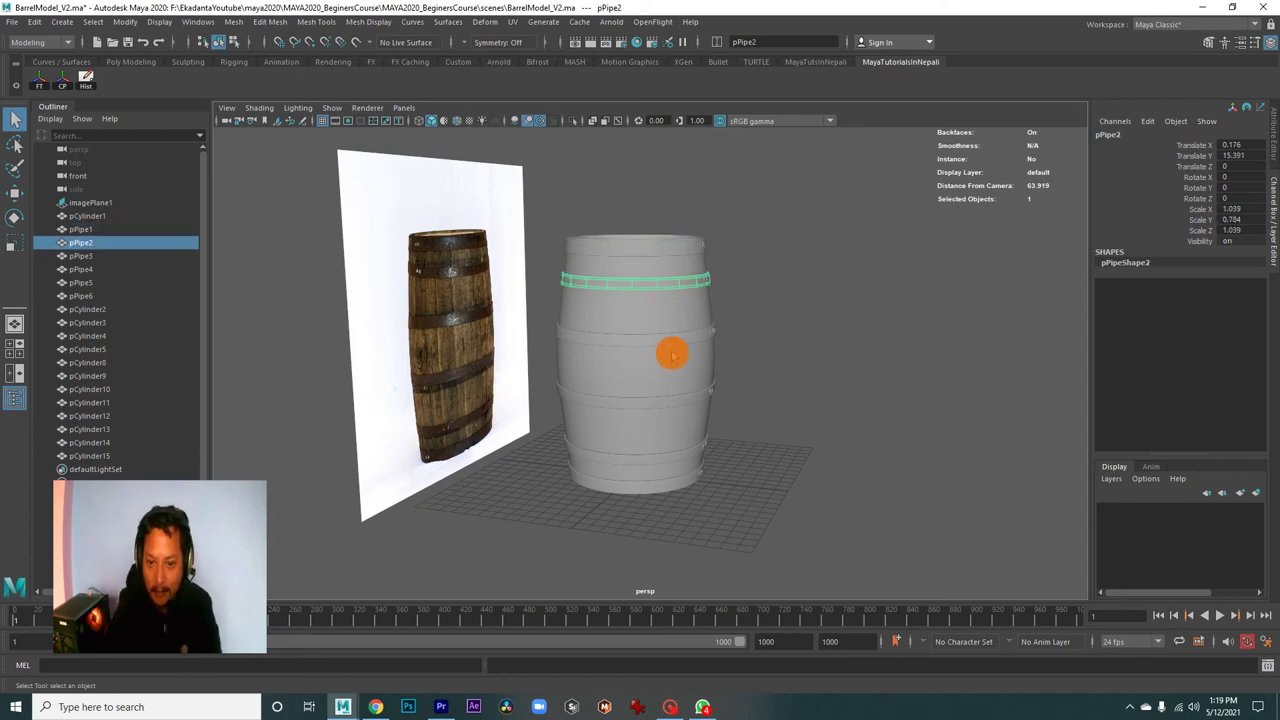
left_click(668, 340)
left_click(672, 392)
left_click(671, 444)
left_click(690, 466)
left_click(755, 418)
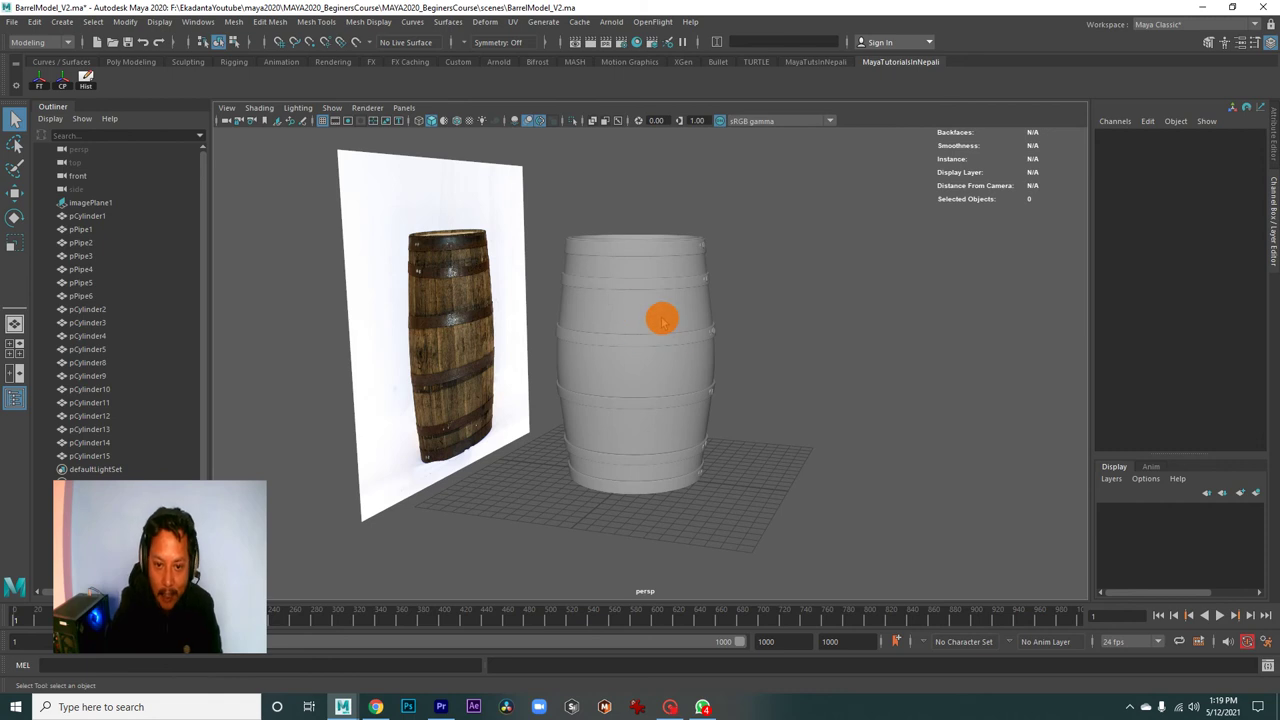
- Box-select every barrel part and apply Freeze Transformations
left_click(662, 320)
left_click_drag(771, 394, 769, 414)
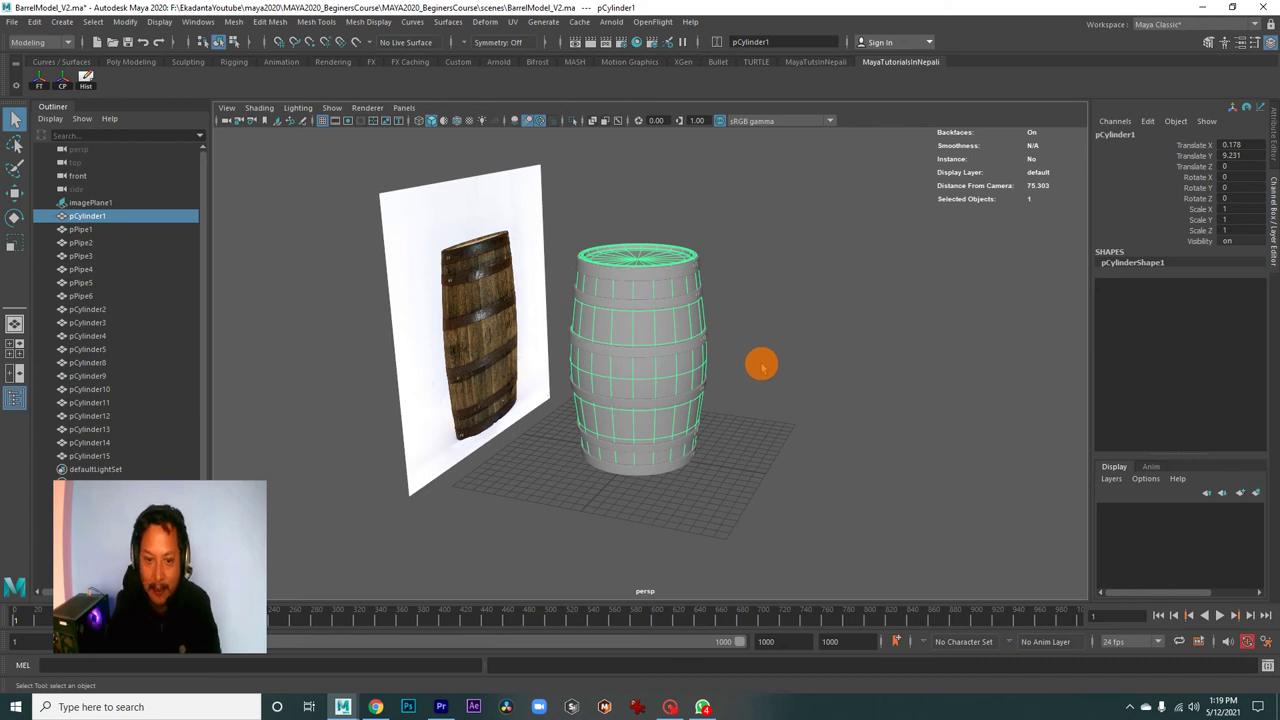
left_click_drag(737, 397, 762, 388)
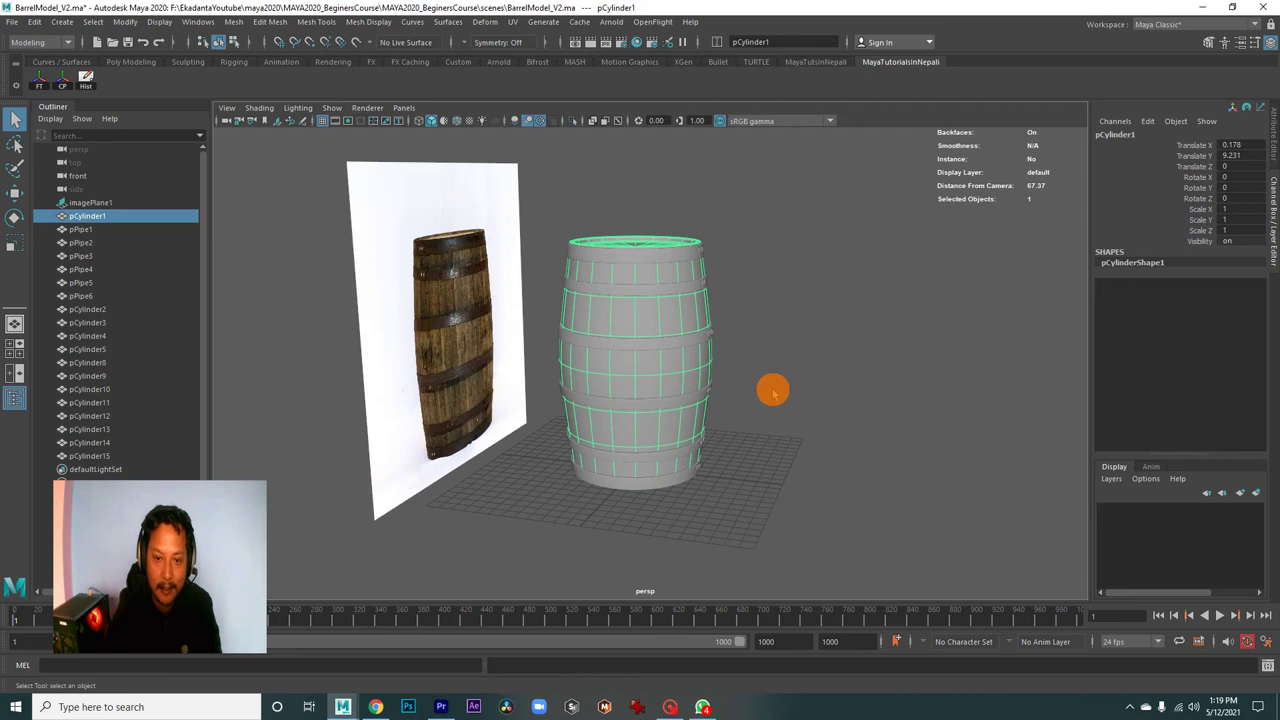
left_click_drag(831, 180, 544, 541)
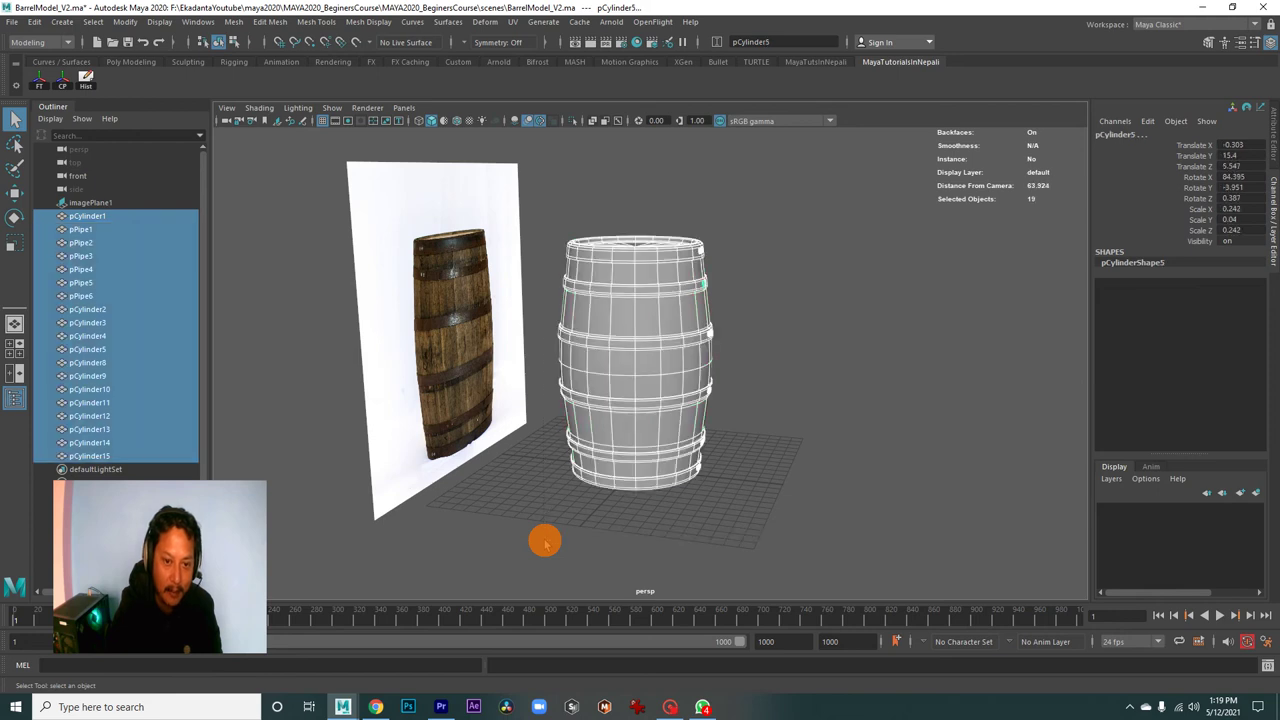
left_click(38, 84)
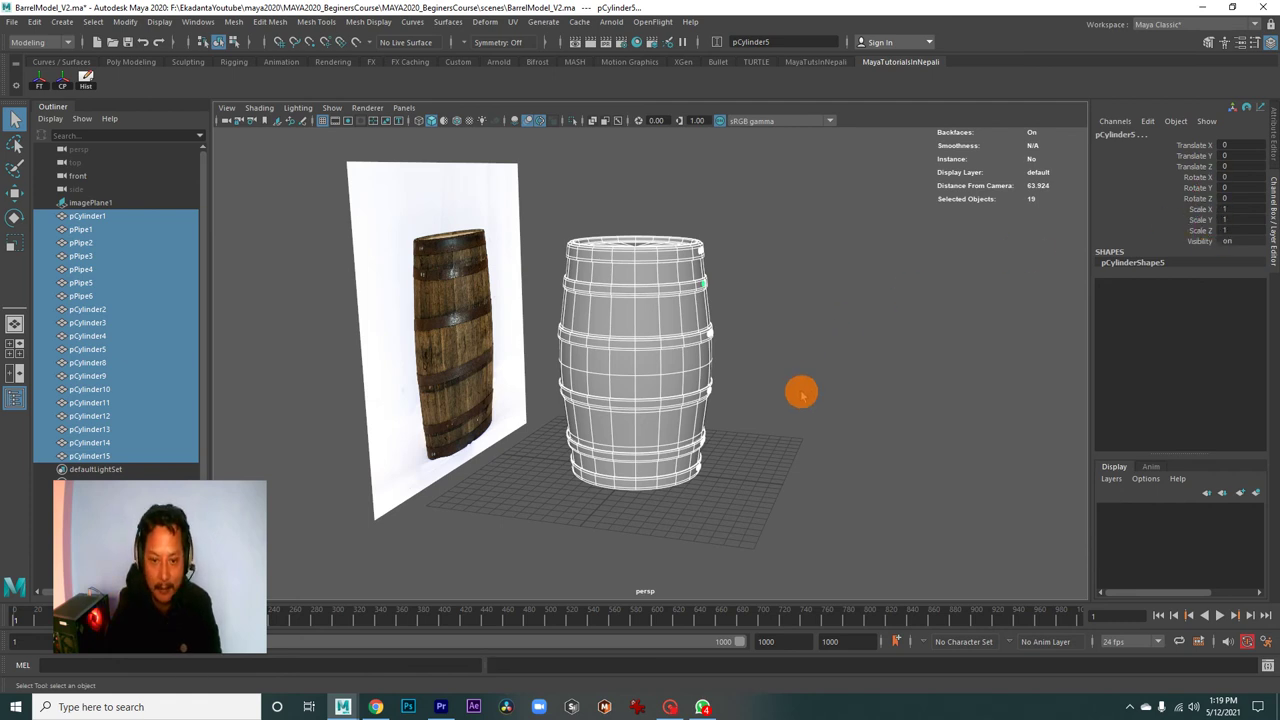
- Select the barrel body with the Move tool to check its zeroed translate and rotate values
left_click(802, 393)
left_click_drag(731, 406, 660, 369)
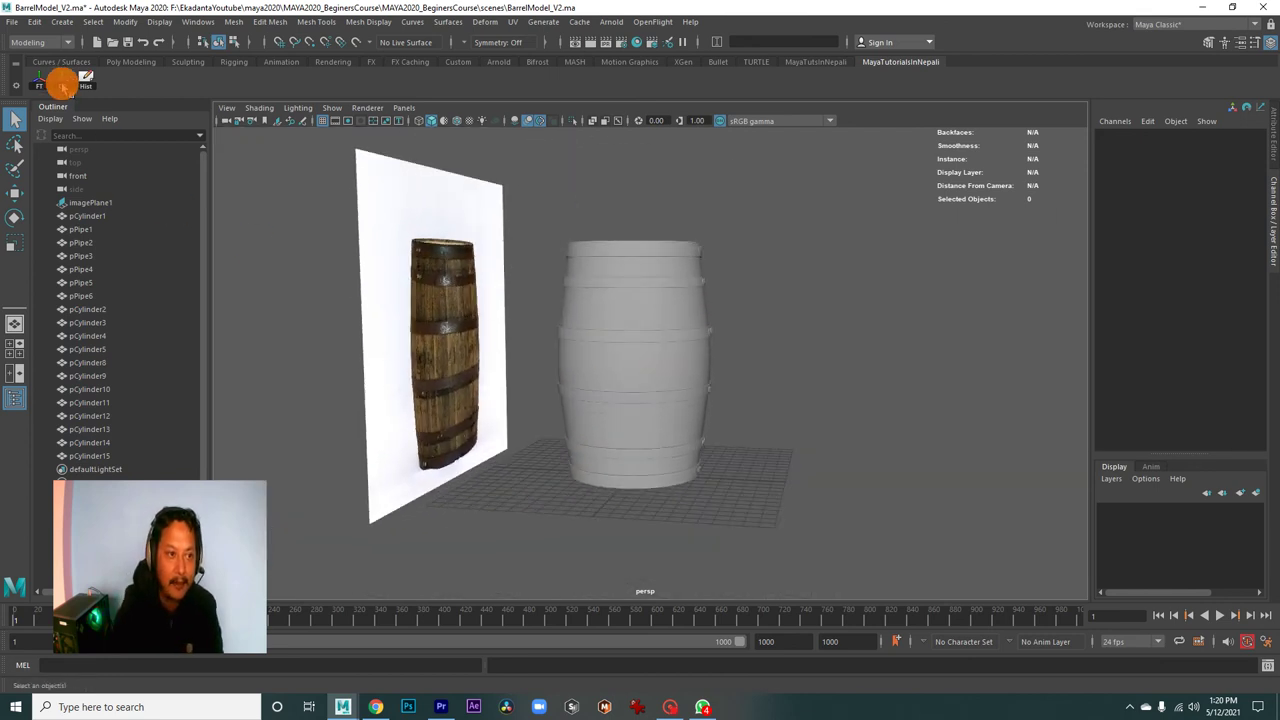
left_click_drag(849, 371, 763, 427)
left_click(700, 393)
key("w")
scroll("up", 3)
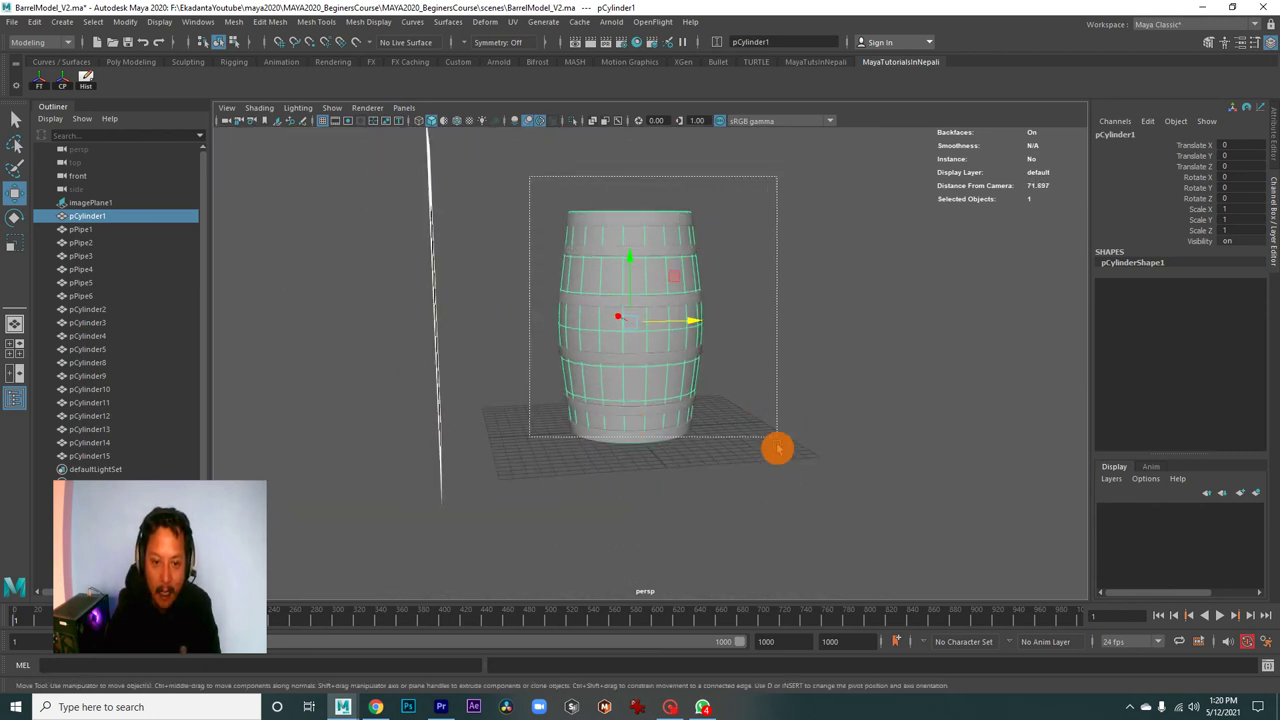
left_click_drag(540, 180, 714, 486)
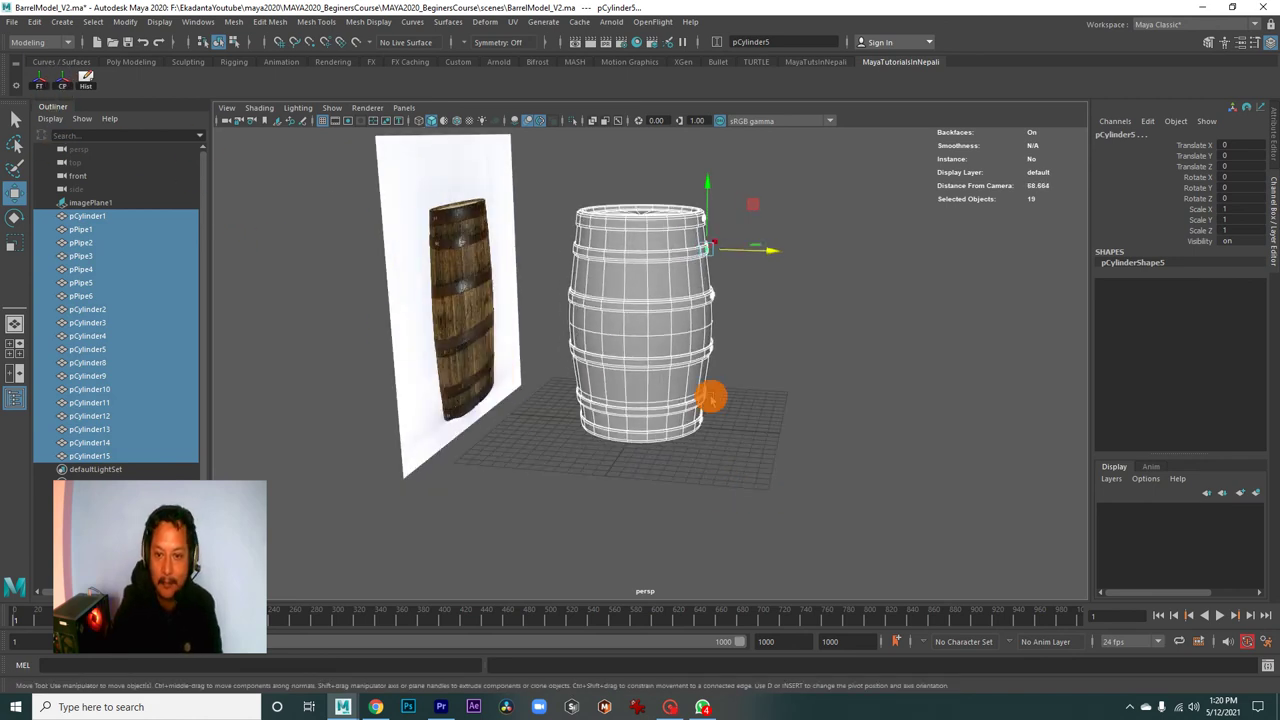
left_click(738, 320)
left_click(681, 281)
left_click(685, 262)
left_click_drag(786, 306, 791, 446)
left_click(780, 446)
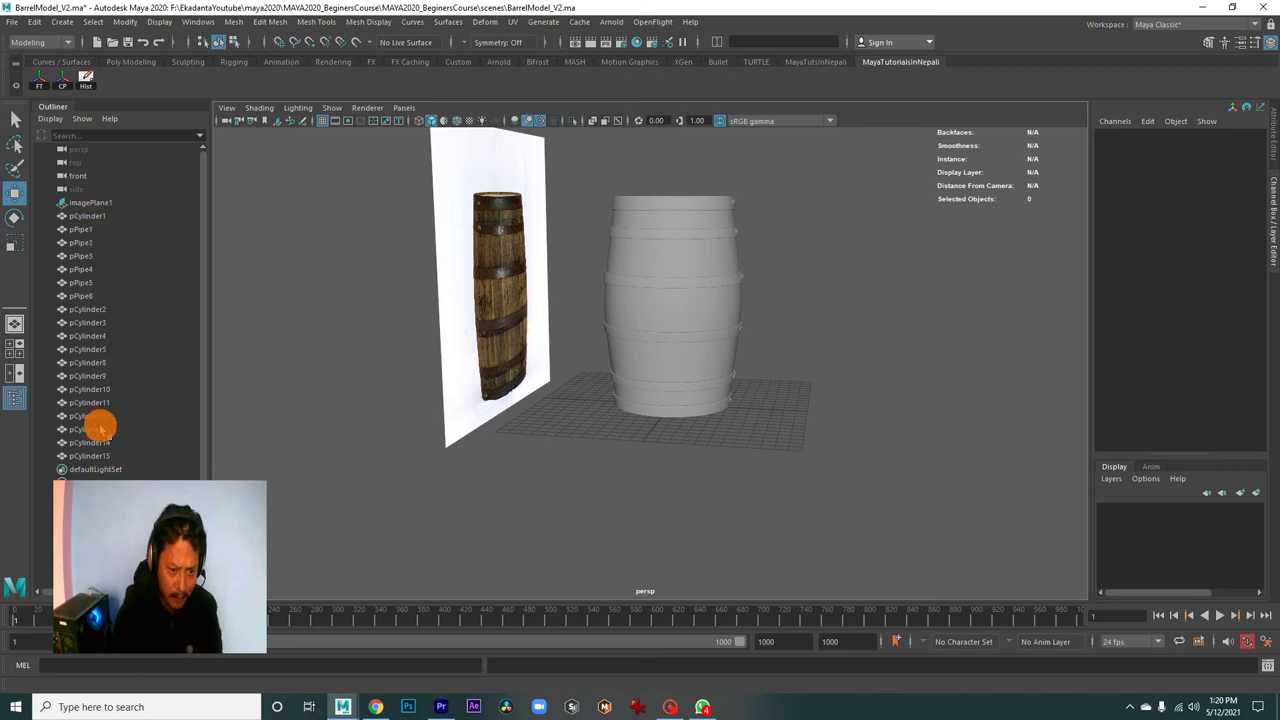
- Shift-select the six bolt cylinders on the upper hoops
left_click_drag(712, 441, 551, 403)
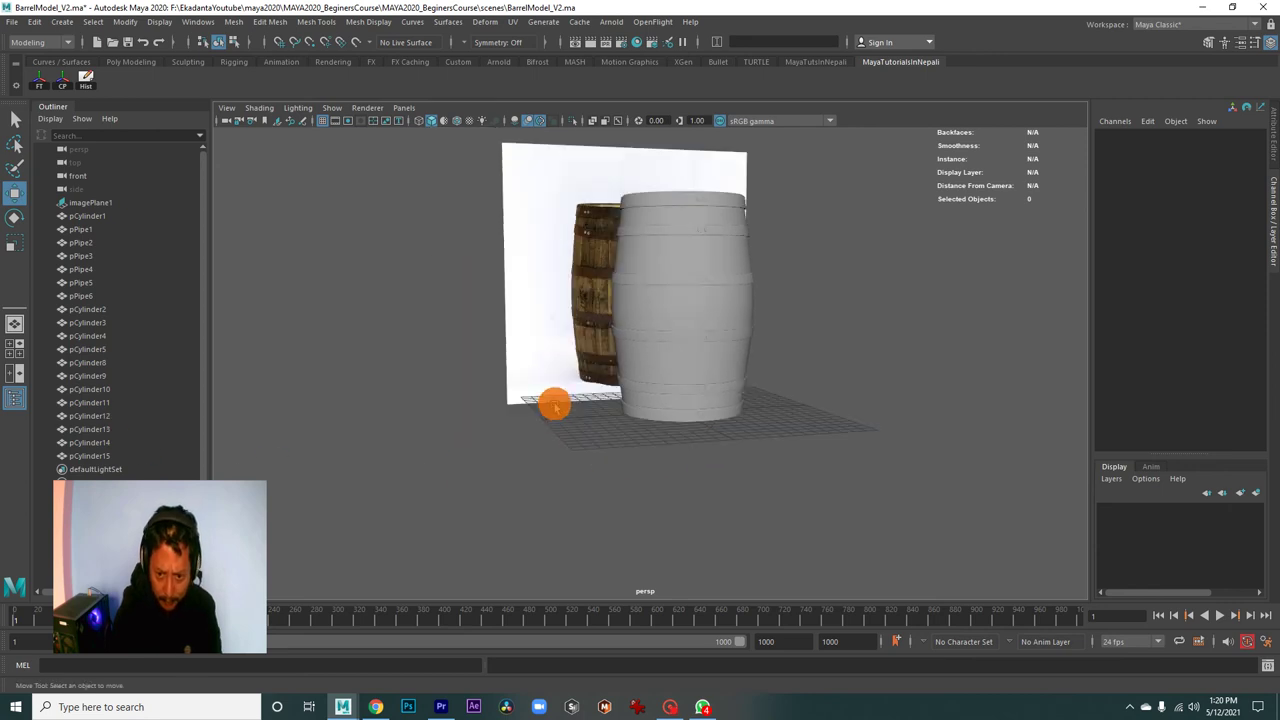
left_click_drag(551, 403, 700, 463)
left_click_drag(700, 463, 763, 409)
left_click_drag(763, 409, 710, 310)
left_click_drag(710, 310, 640, 346)
left_click_drag(640, 346, 891, 346)
left_click(727, 299)
left_click_drag(891, 346, 603, 340)
left_click(557, 225)
left_click(532, 287)
left_click(584, 279)
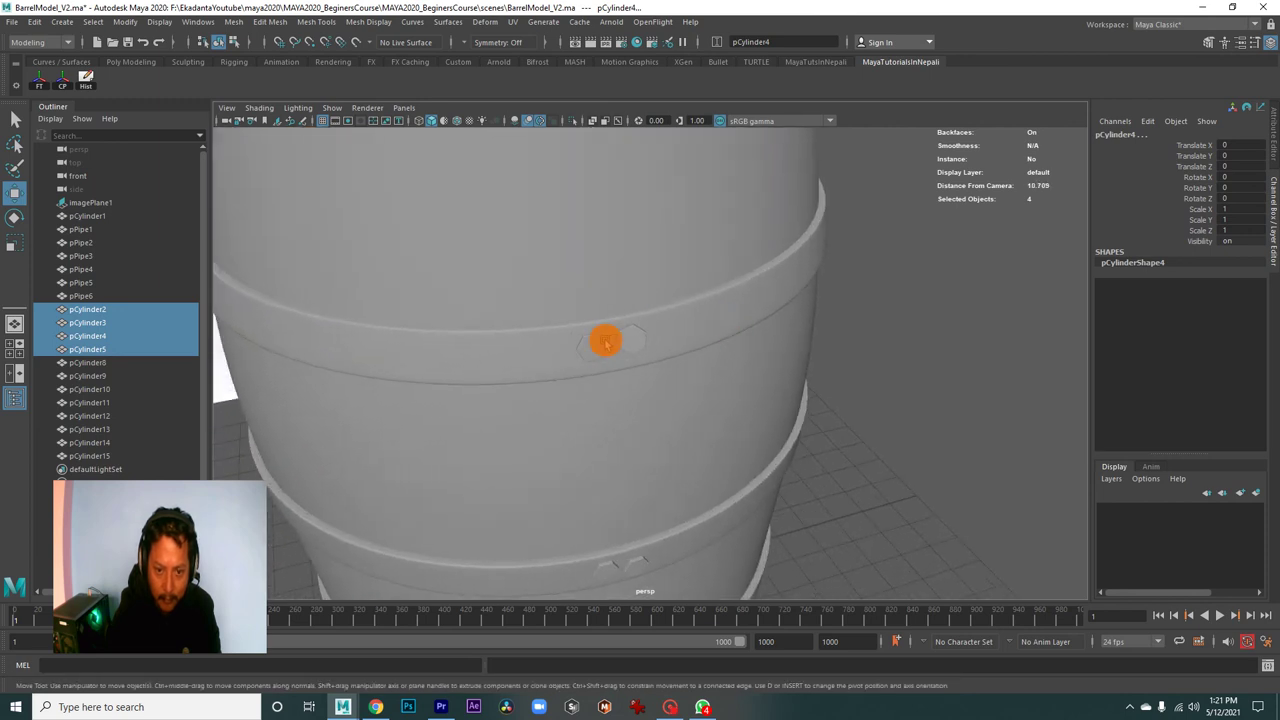
left_click(622, 345)
left_click(636, 332)
- Add the six lower-hoop bolts to the selection, making twelve, then pull back to view the barrel
left_click_drag(814, 391, 663, 351)
left_click(615, 337)
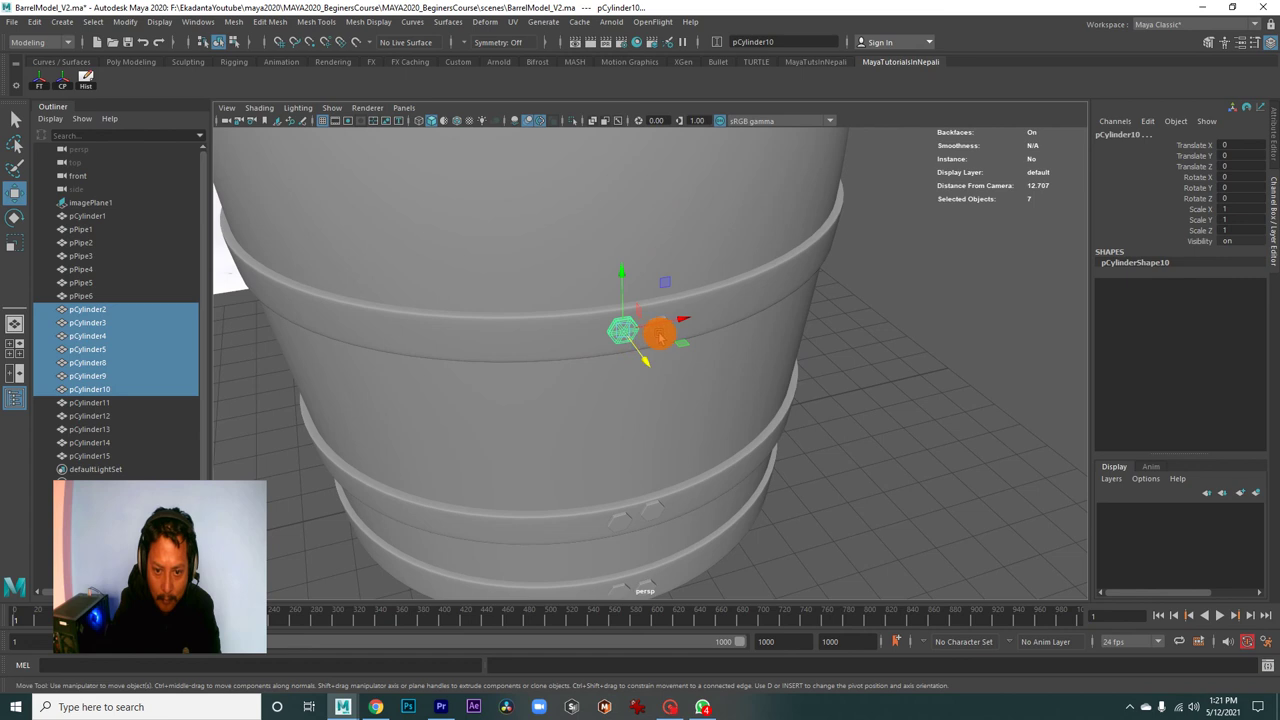
left_click(659, 335)
left_click_drag(851, 417, 851, 380)
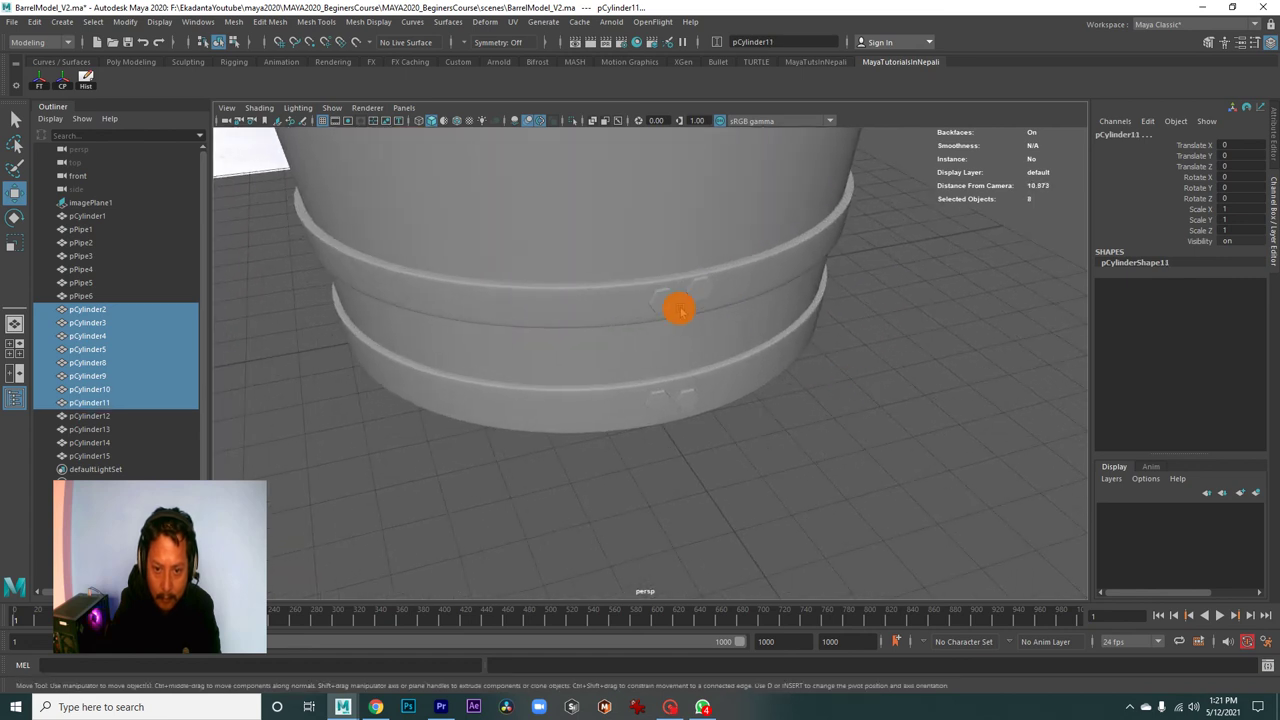
left_click(681, 302)
left_click(700, 288)
left_click_drag(700, 288, 729, 320)
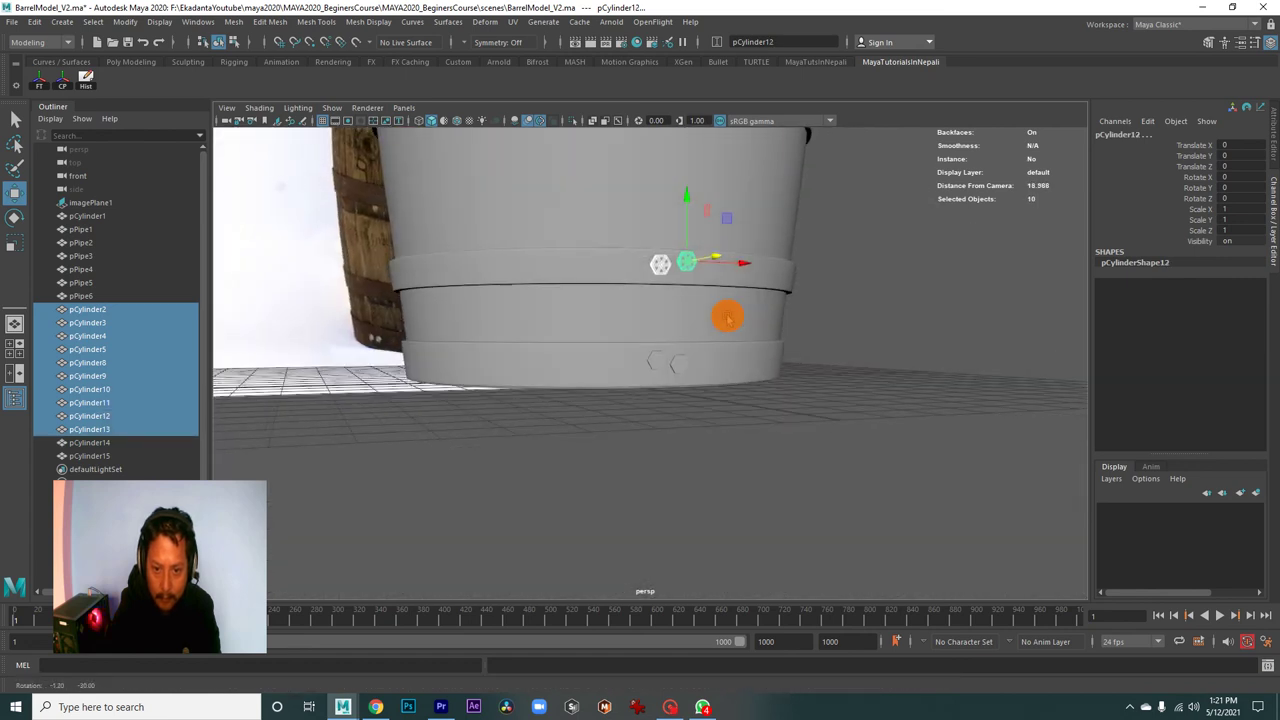
left_click(655, 365)
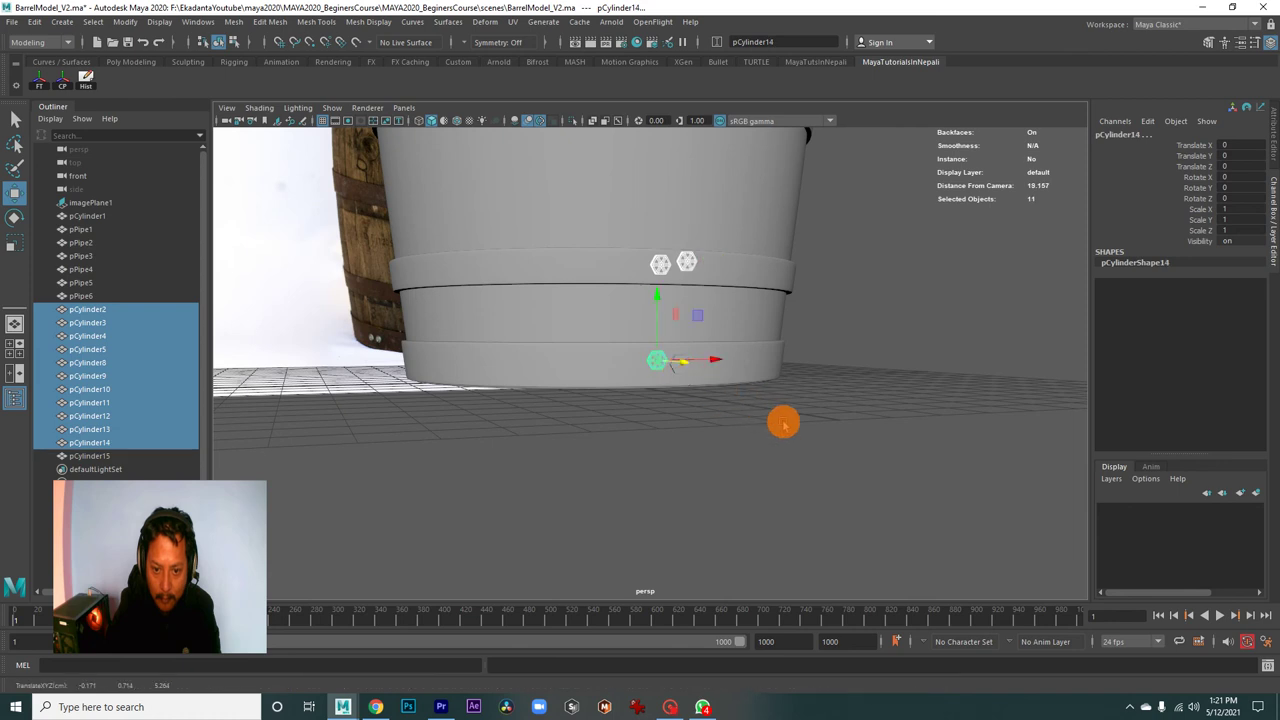
left_click_drag(706, 420, 994, 477)
left_click(729, 375)
scroll("down", 3)
left_click_drag(720, 408, 871, 434)
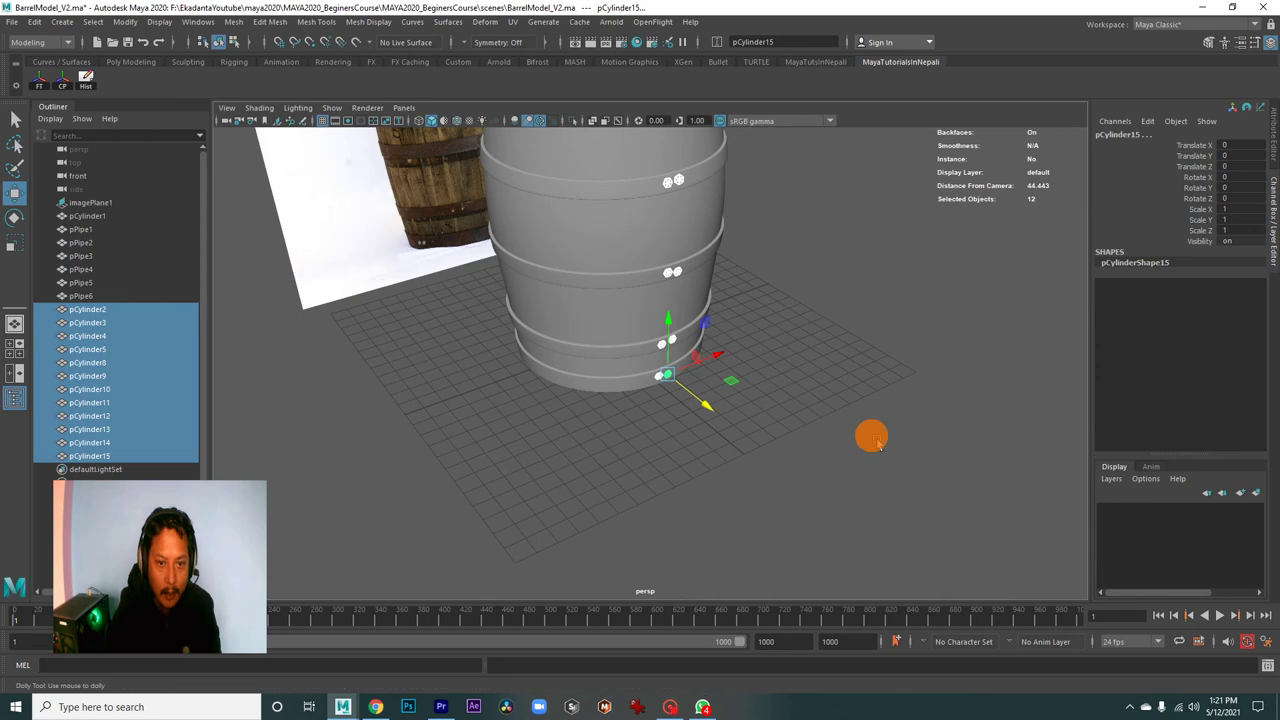
left_click_drag(871, 434, 706, 443)
left_click_drag(706, 443, 666, 434)
left_click_drag(666, 434, 828, 484)
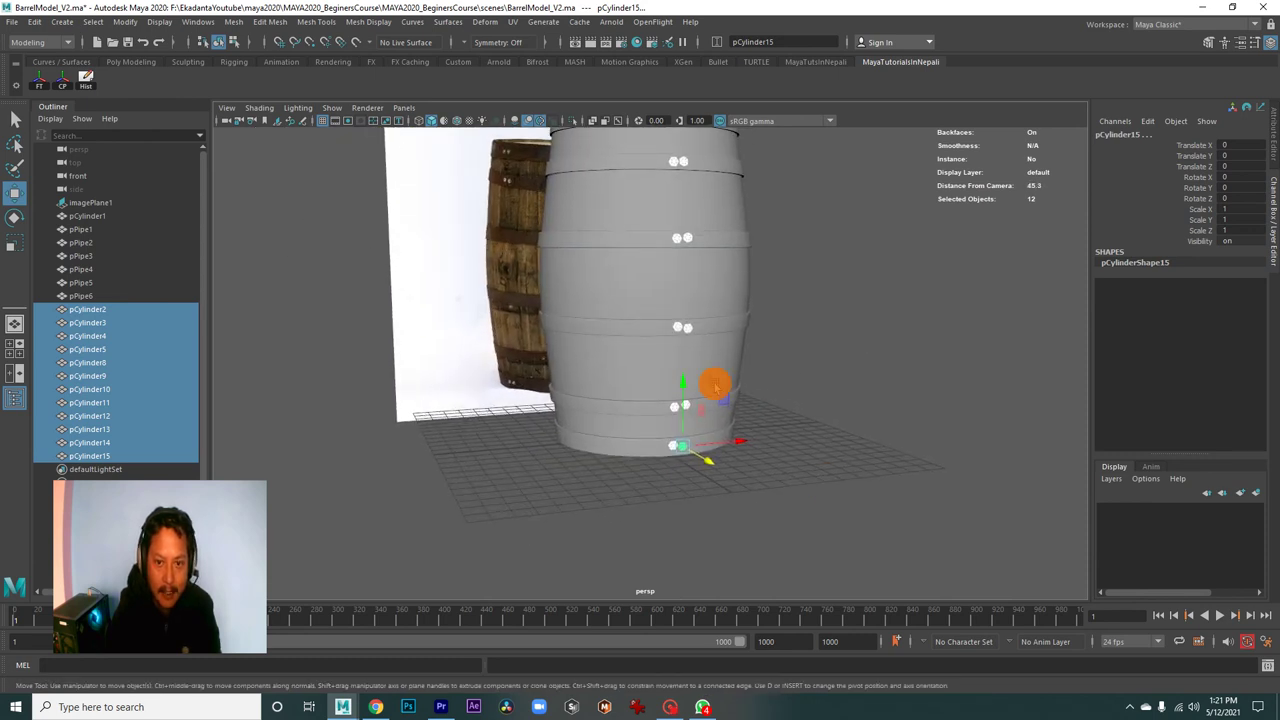
left_click_drag(714, 380, 734, 449)
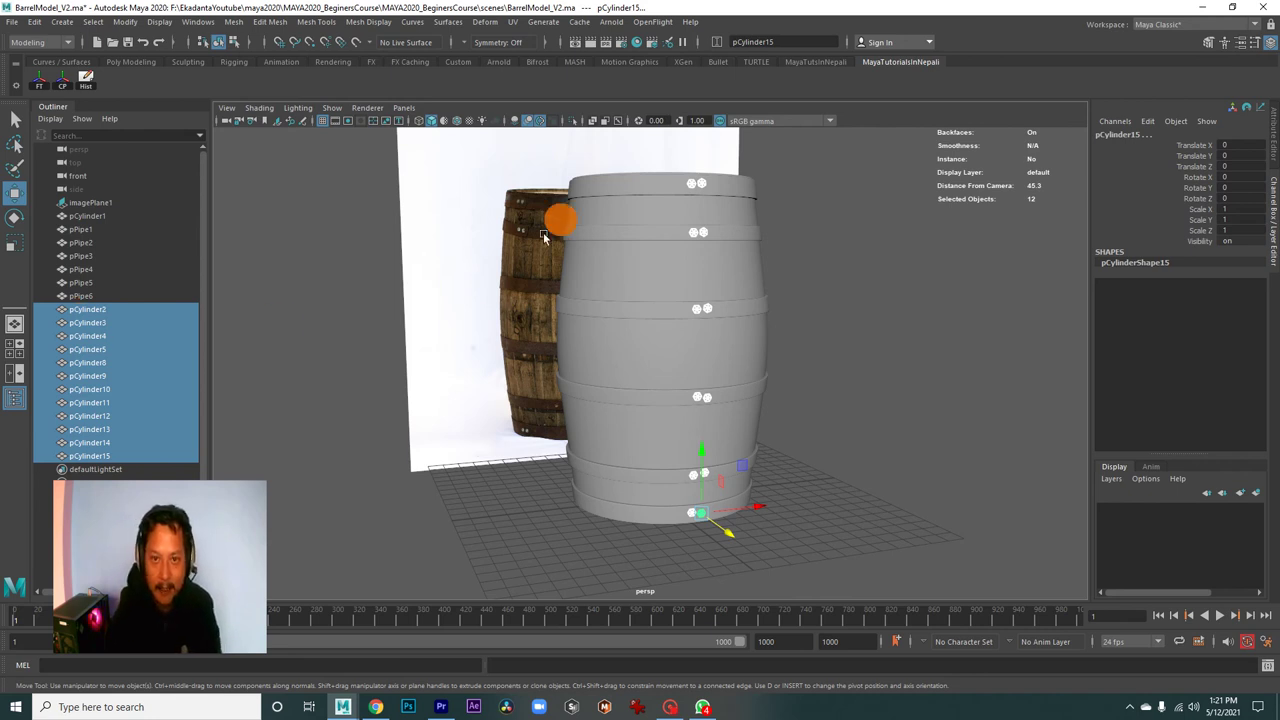
left_click(700, 44)
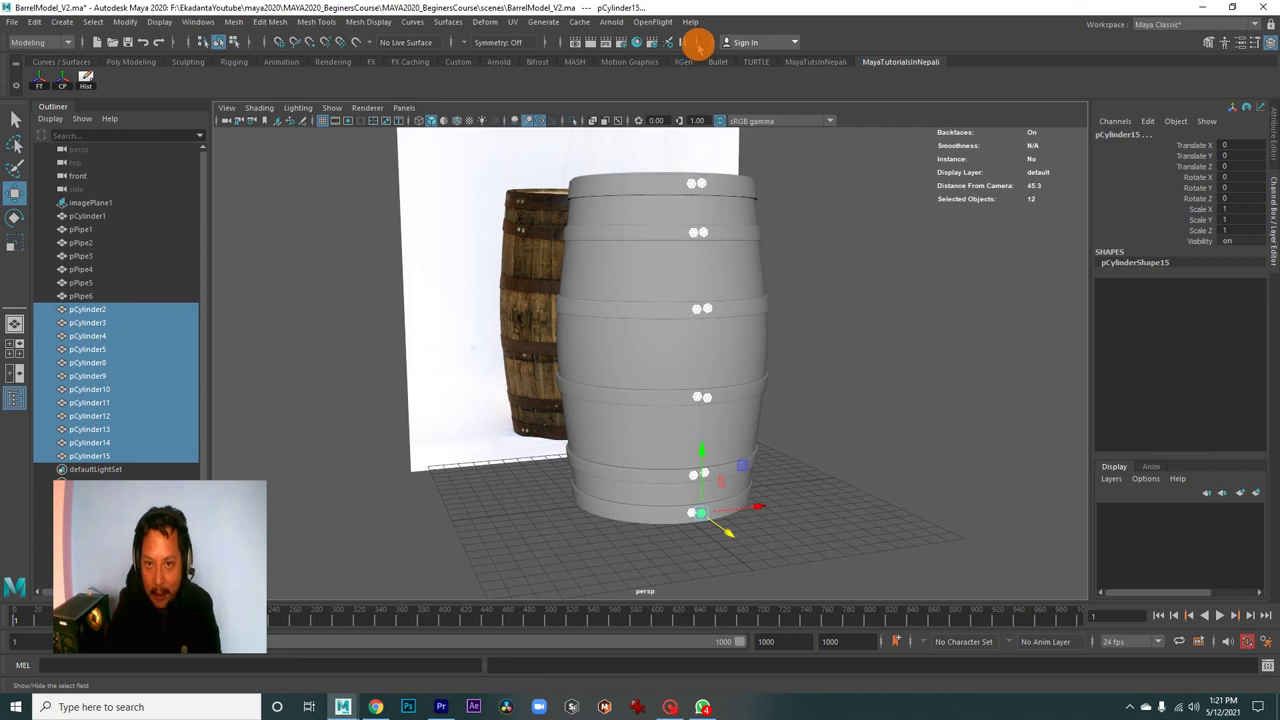
- Switch the status-line name field to Rename and rename the selected bolts Bolt_1 to Bolt_11
left_click(700, 44)
left_click(716, 44)
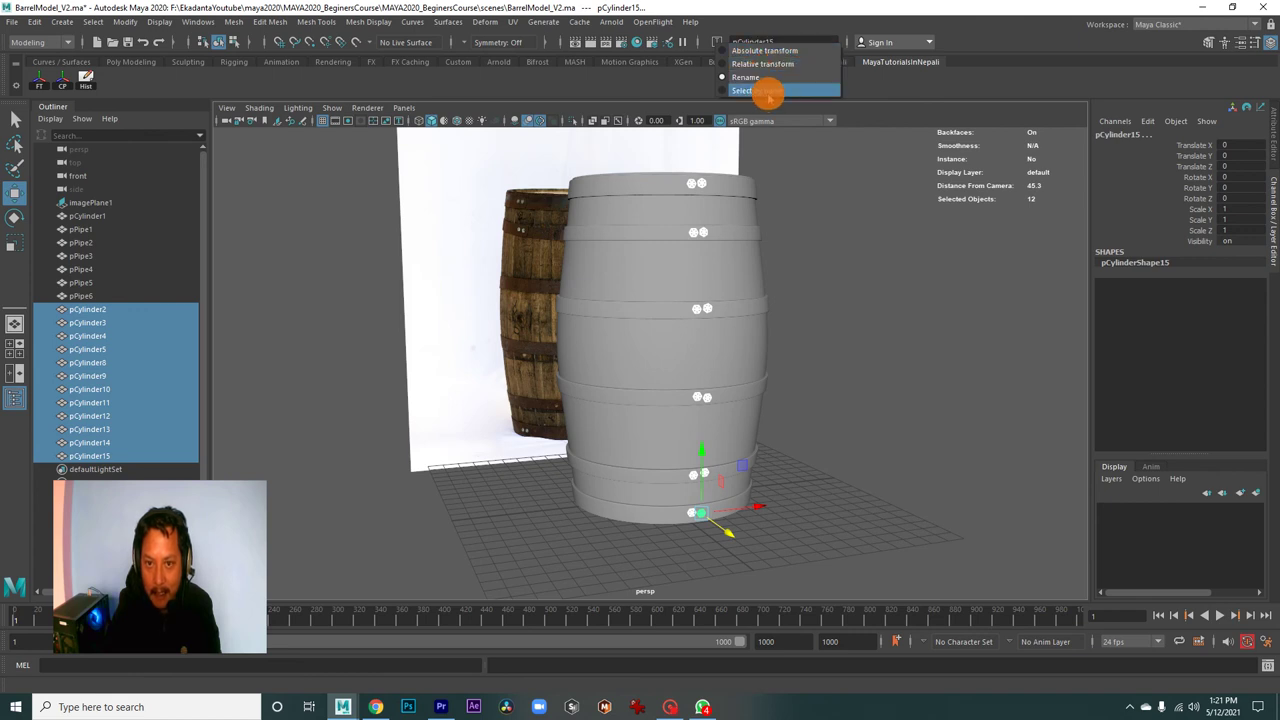
left_click(748, 77)
type("Bolt_")
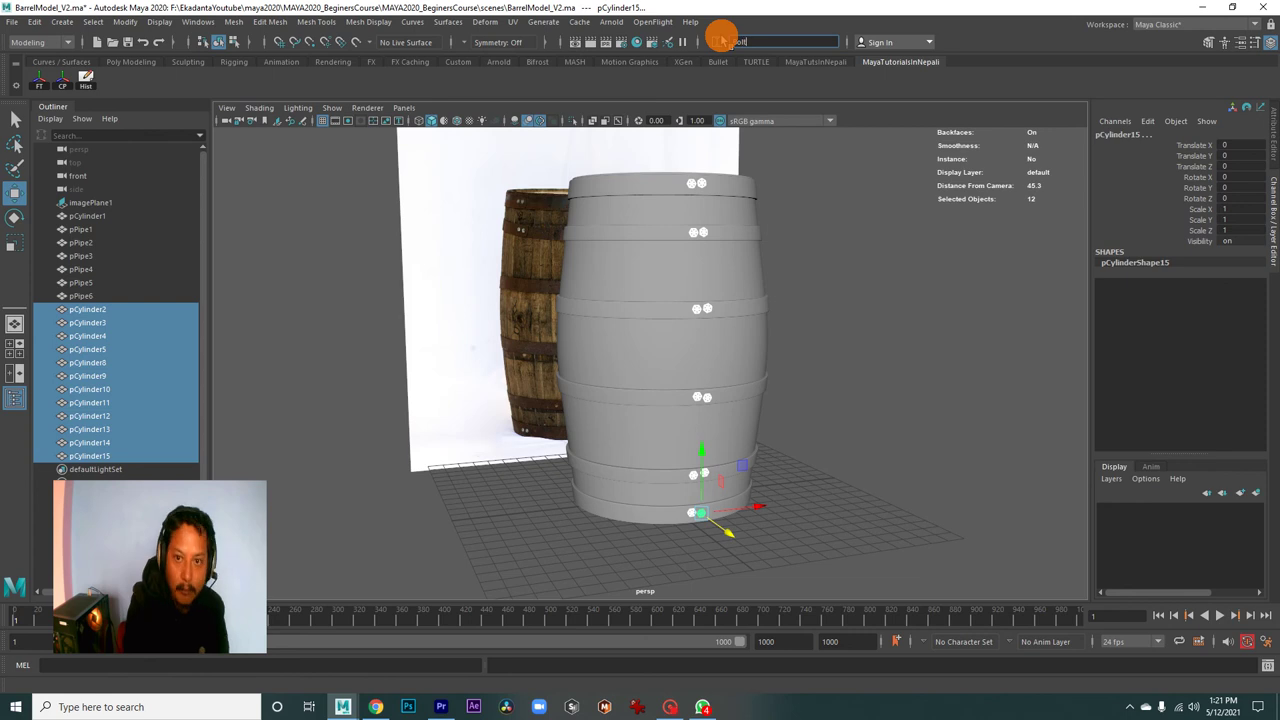
key("Return")
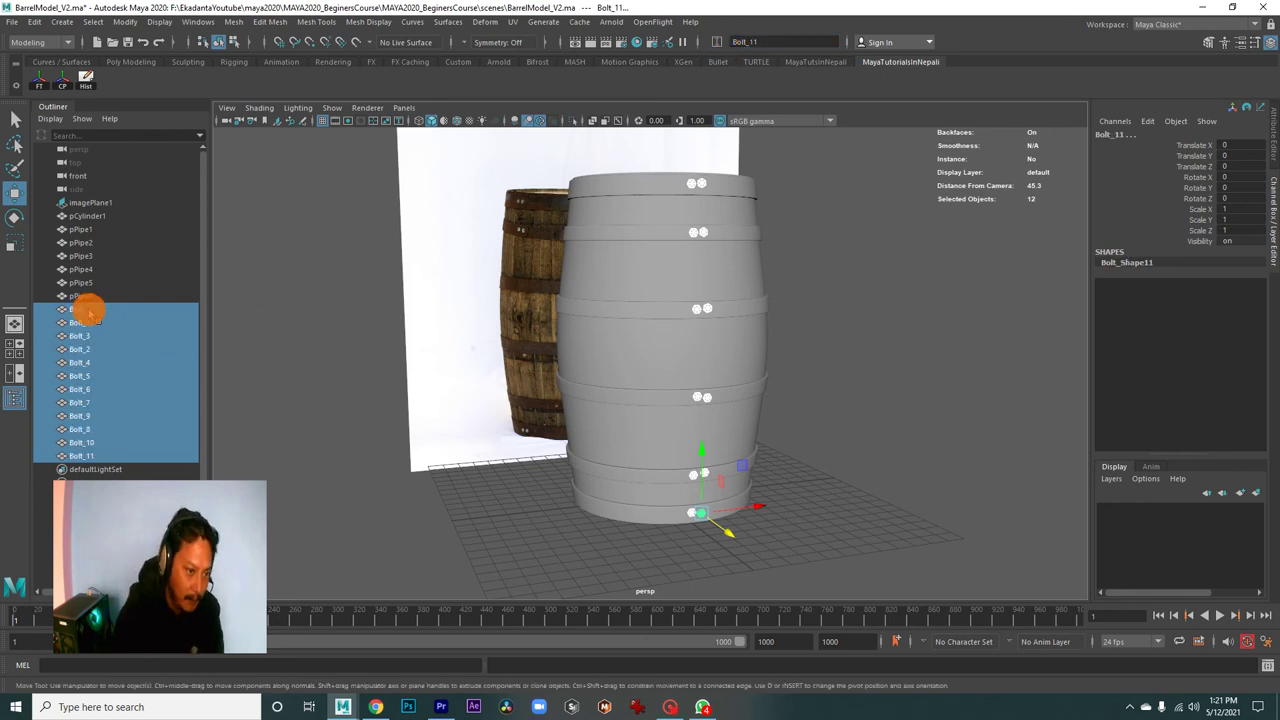
- Rename the first bolt to Bolt_0 in the Outliner and clear the selection
left_click(83, 312)
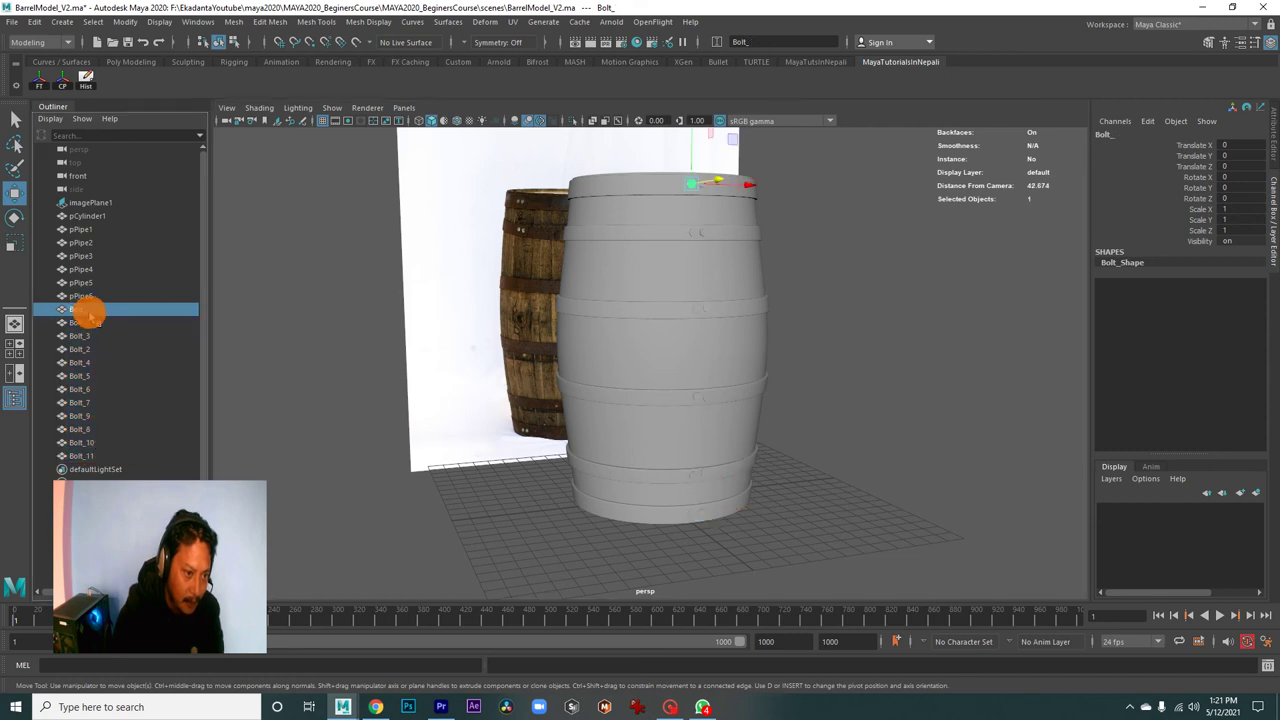
double_click(86, 311)
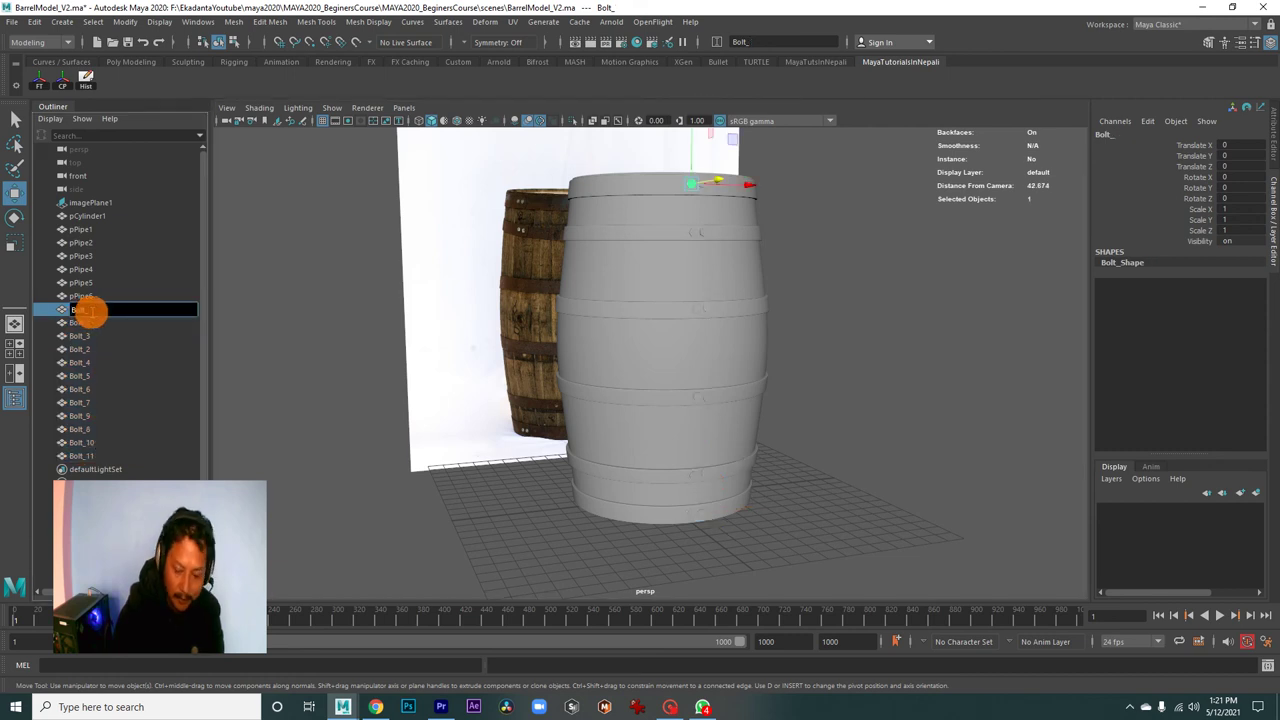
type("0")
left_click(100, 537)
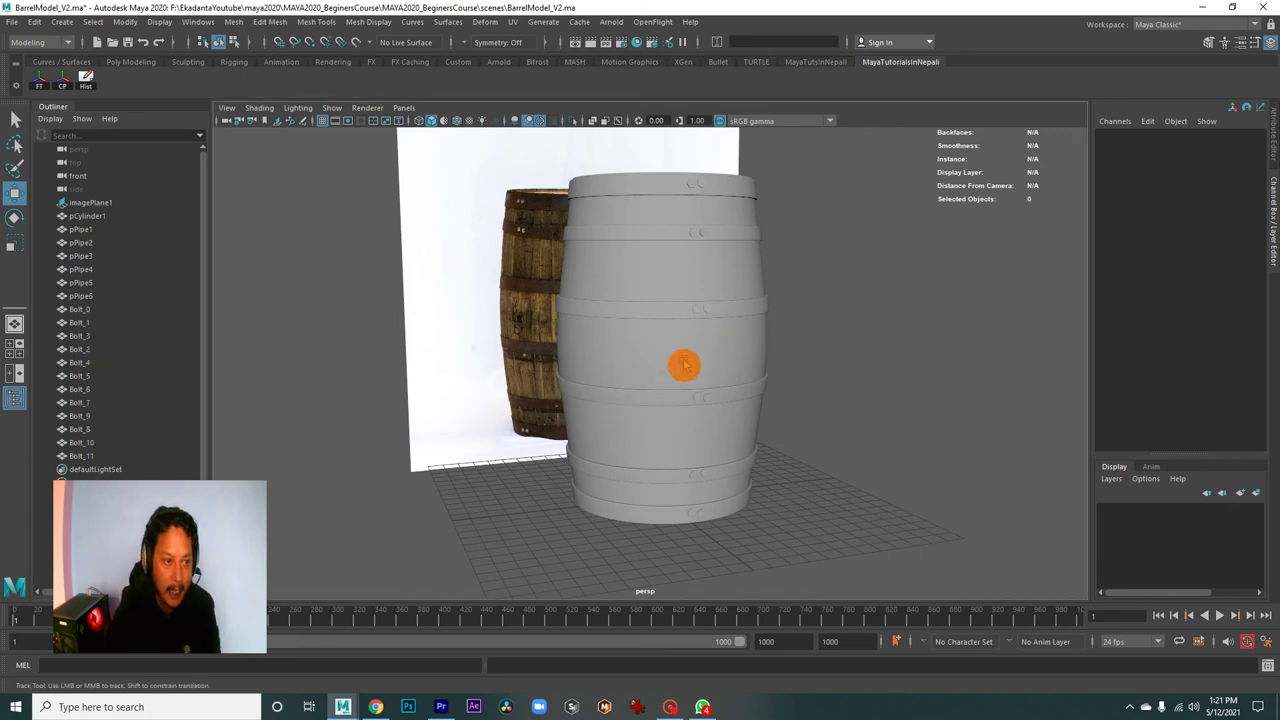
- Select all six barrel rings, pPipe1 through pPipe6, in the viewport
left_click_drag(671, 341, 606, 314)
left_click_drag(606, 314, 671, 337)
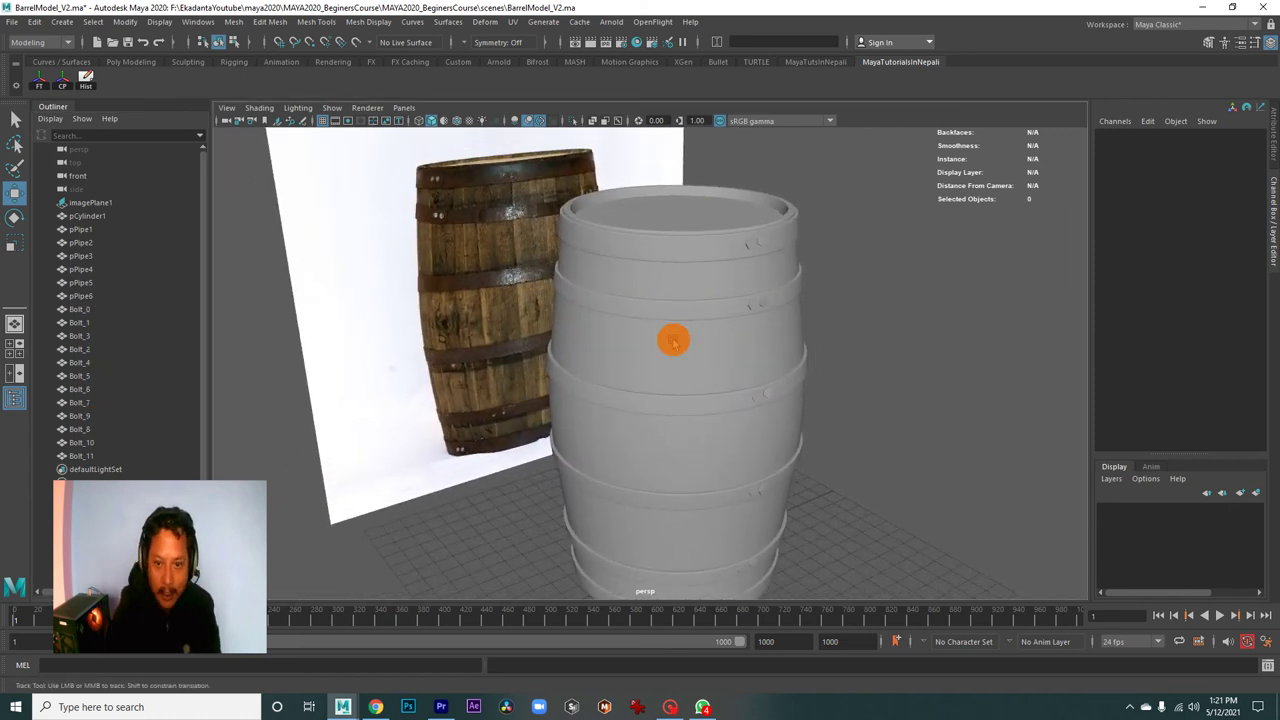
left_click_drag(671, 337, 698, 222)
left_click(690, 207)
left_click(703, 282)
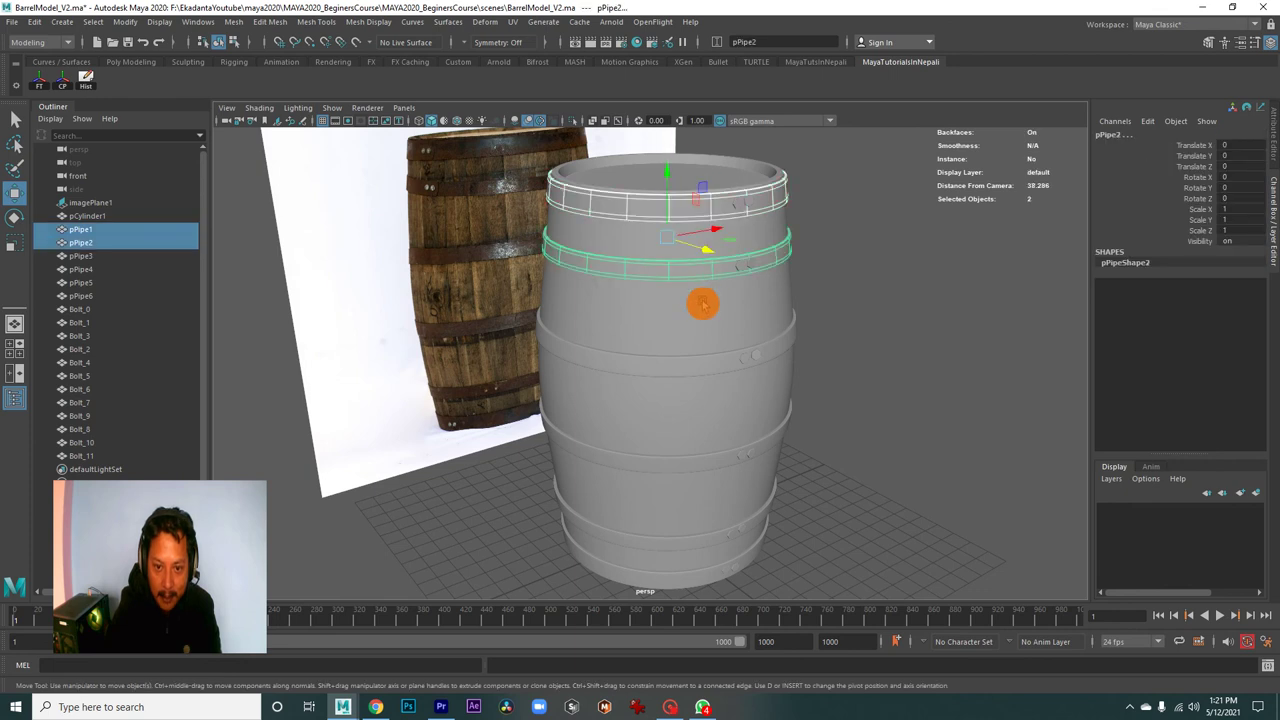
left_click(700, 366)
left_click(703, 463)
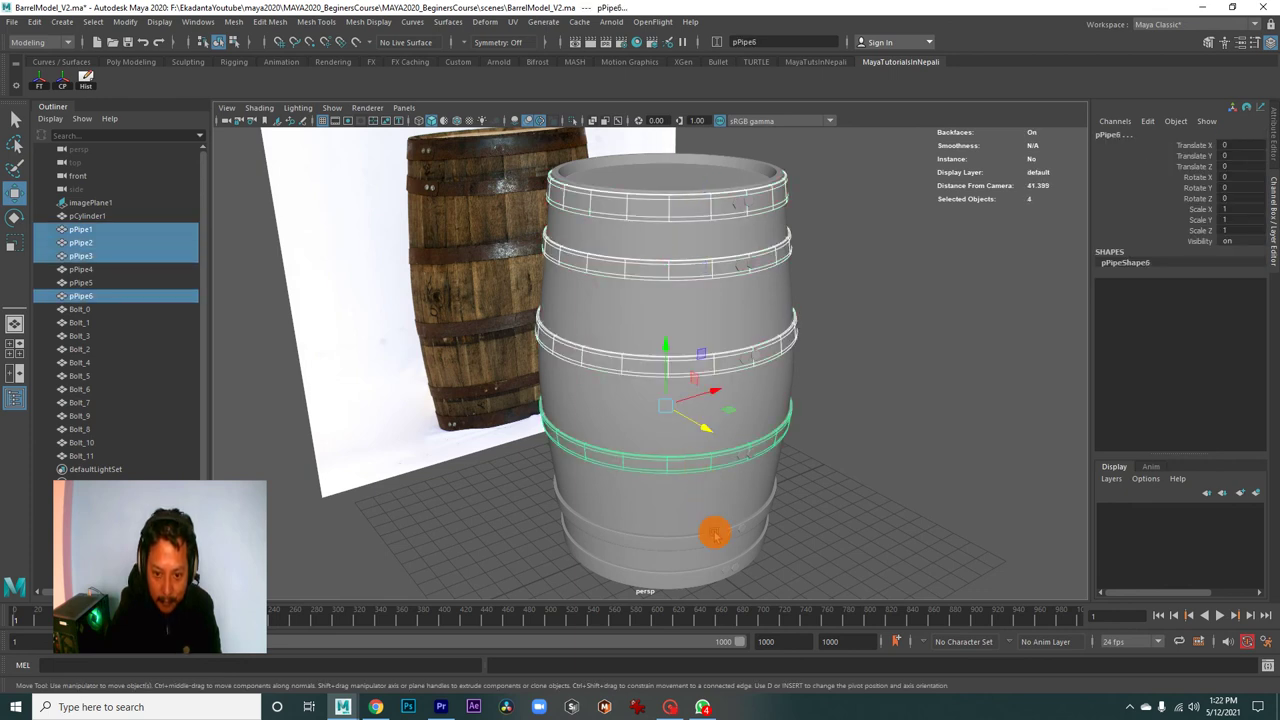
left_click(703, 541)
left_click_drag(723, 534, 660, 440)
left_click(700, 387)
scroll("down", 3)
type("arrelRings_")
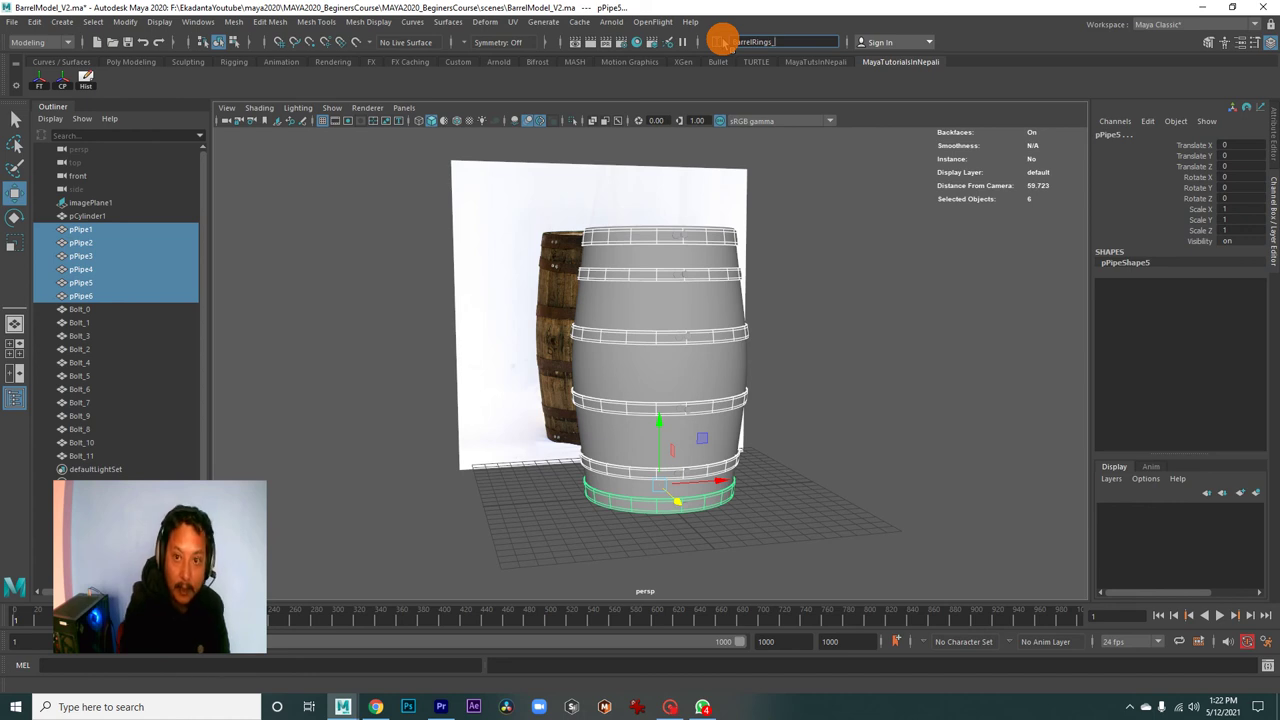
- Apply the BarrelRings_ name to the rings and name the first ring BarrelRings_0
key("Return")
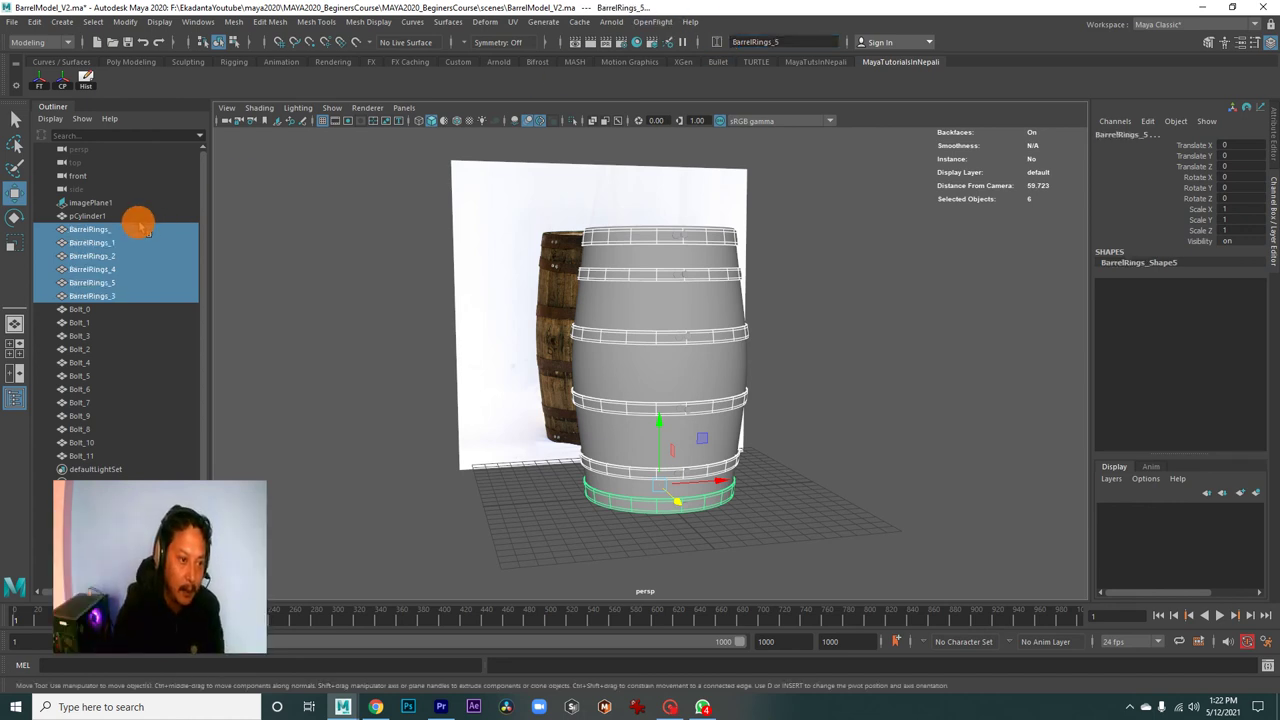
double_click(97, 233)
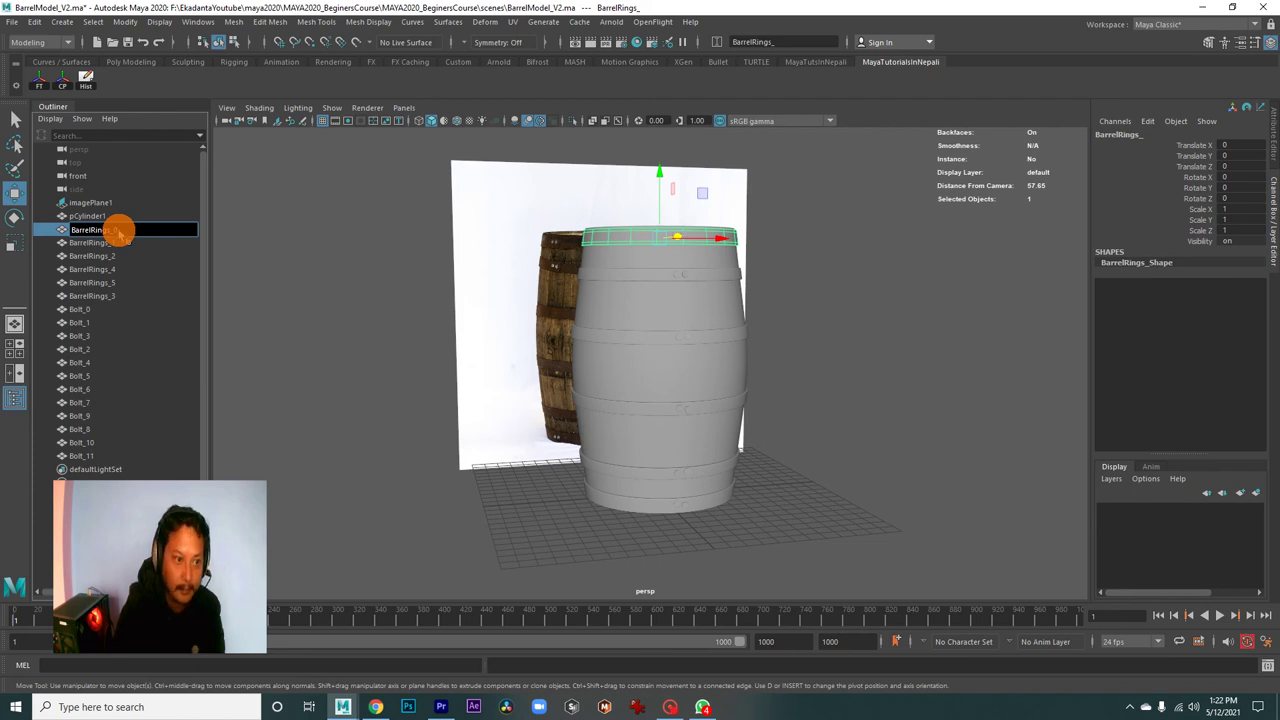
key("Return")
left_click(130, 515)
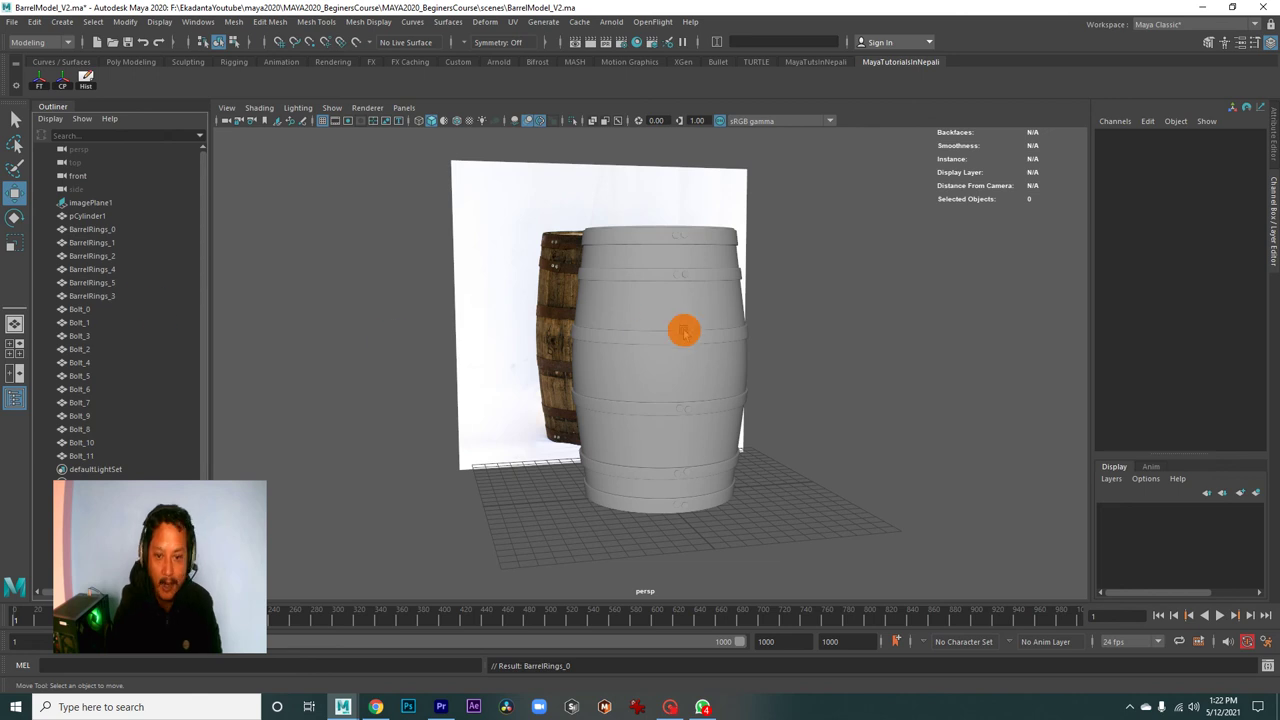
- Rename the barrel body pCylinder1 to Barrel in the Outliner
left_click(679, 309)
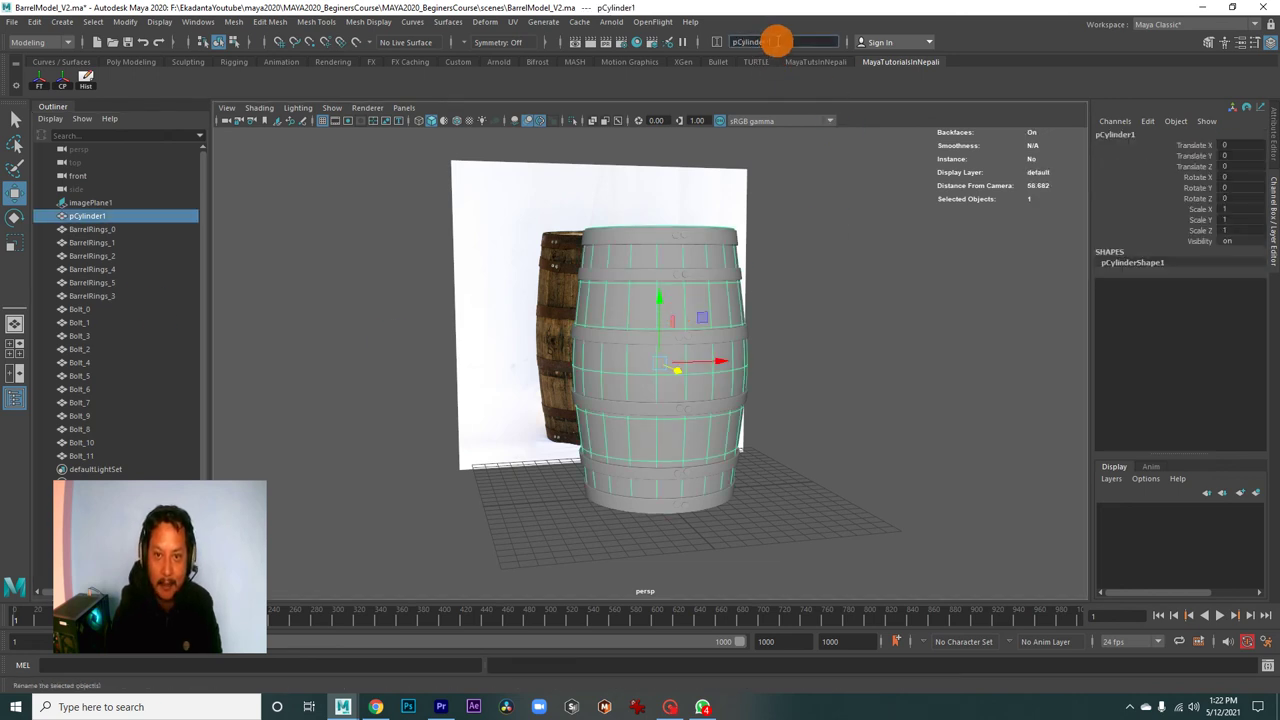
left_click_drag(777, 41, 721, 43)
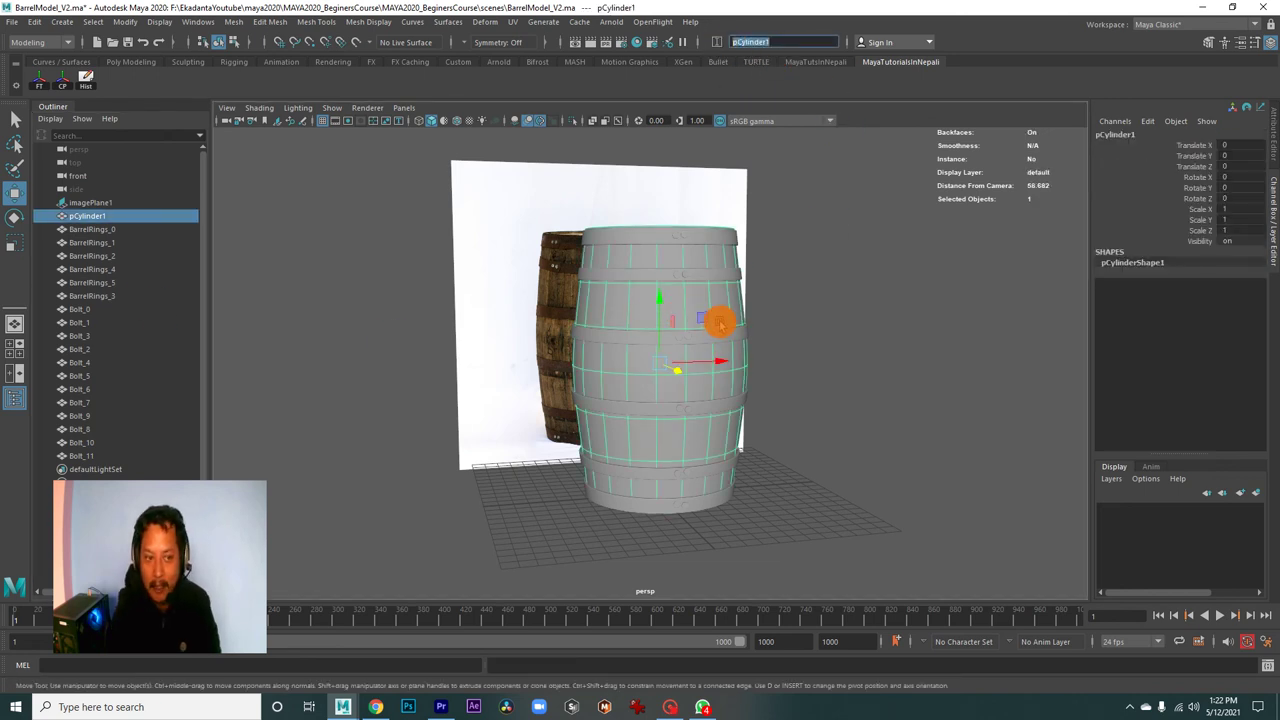
double_click(88, 217)
type("Barrel")
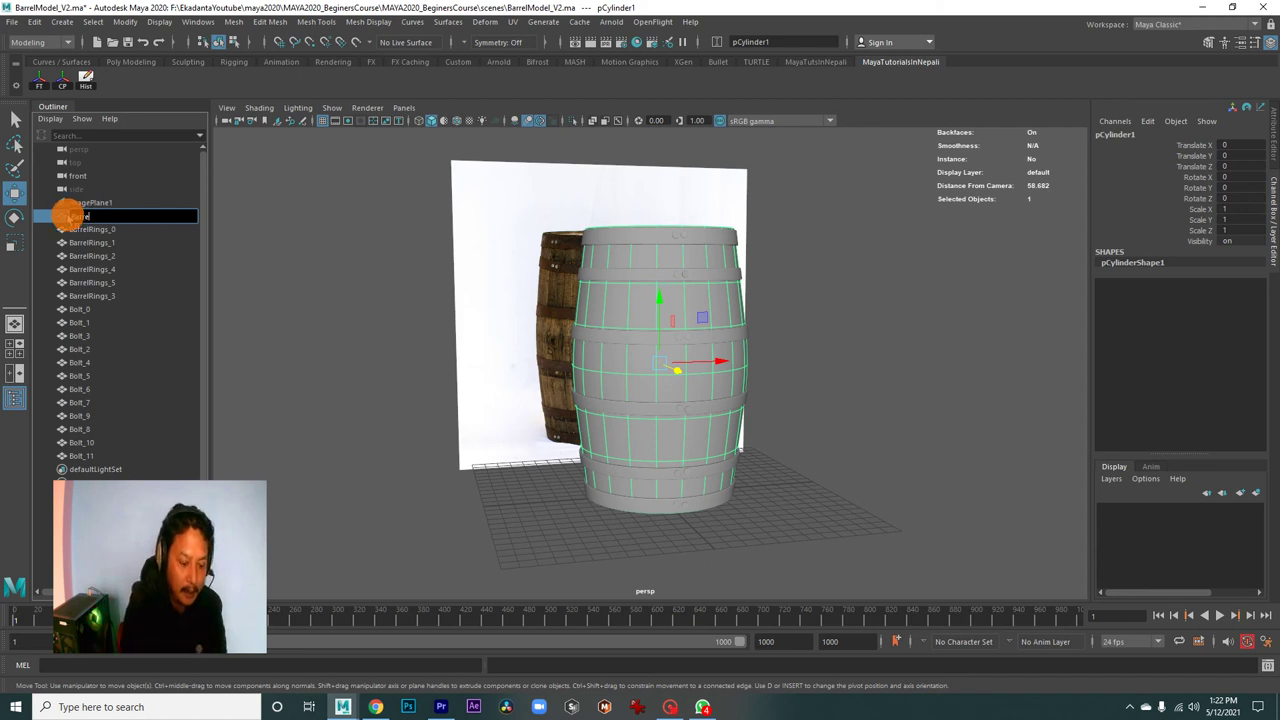
key("Return")
left_click(437, 501)
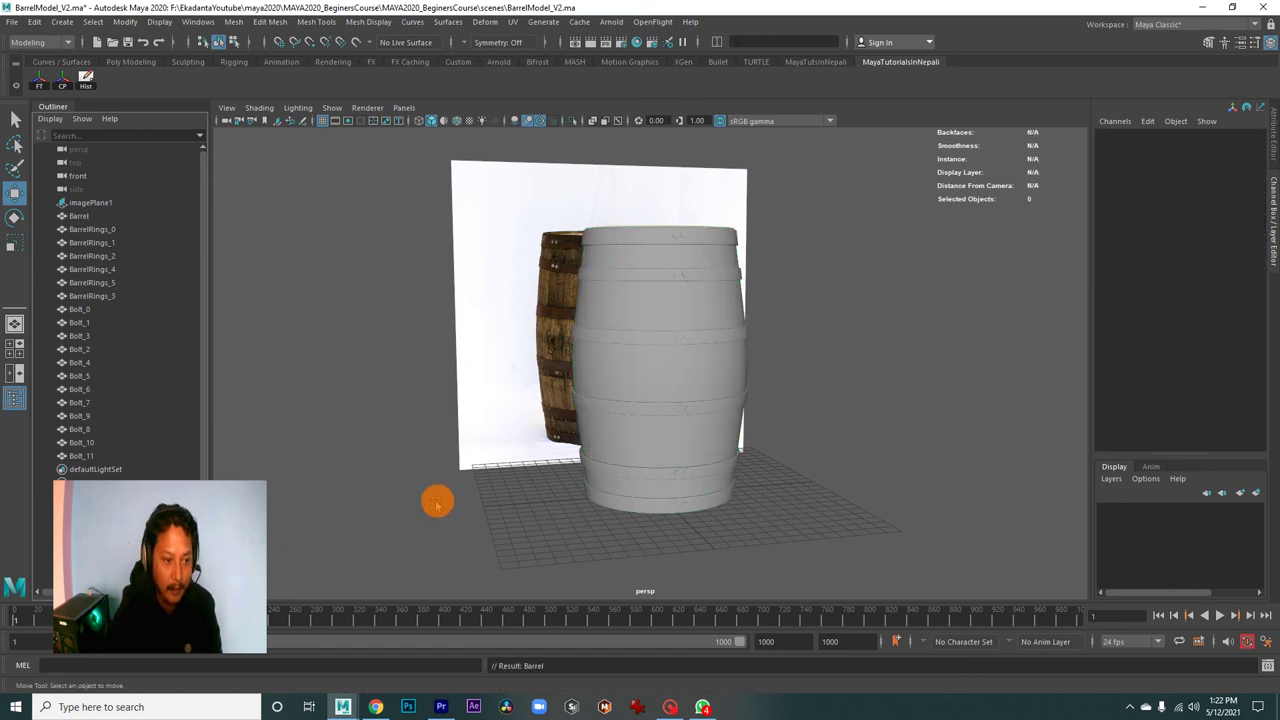
- Box-select the barrel body, rings and bolts, group them, and name the group Barrel
scroll("down", 3)
left_click_drag(560, 423, 652, 422)
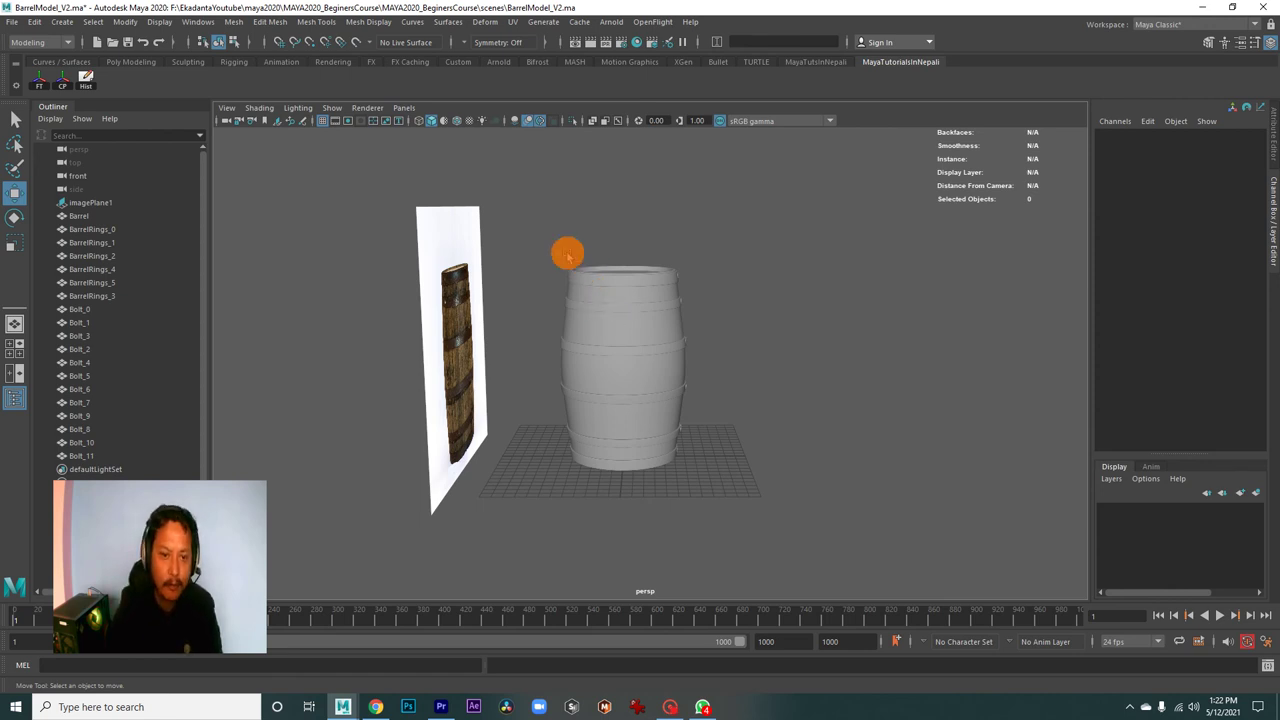
left_click_drag(531, 217, 767, 515)
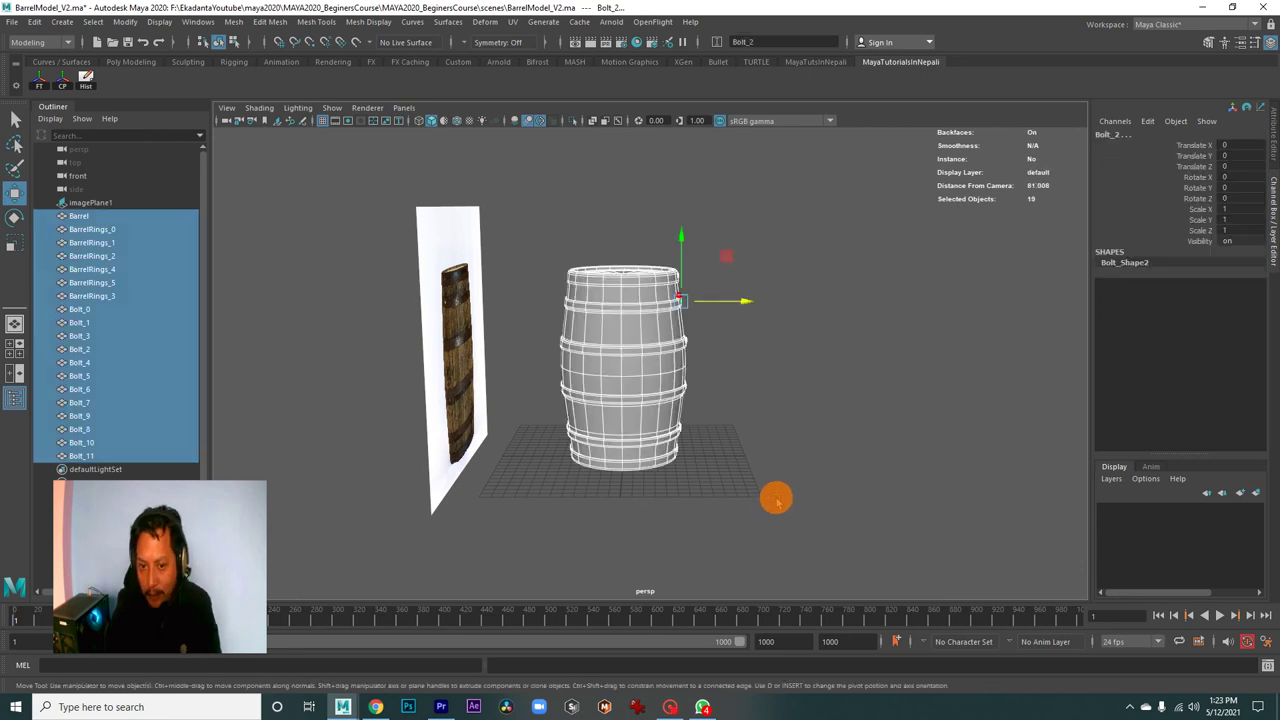
left_click_drag(766, 518, 662, 452)
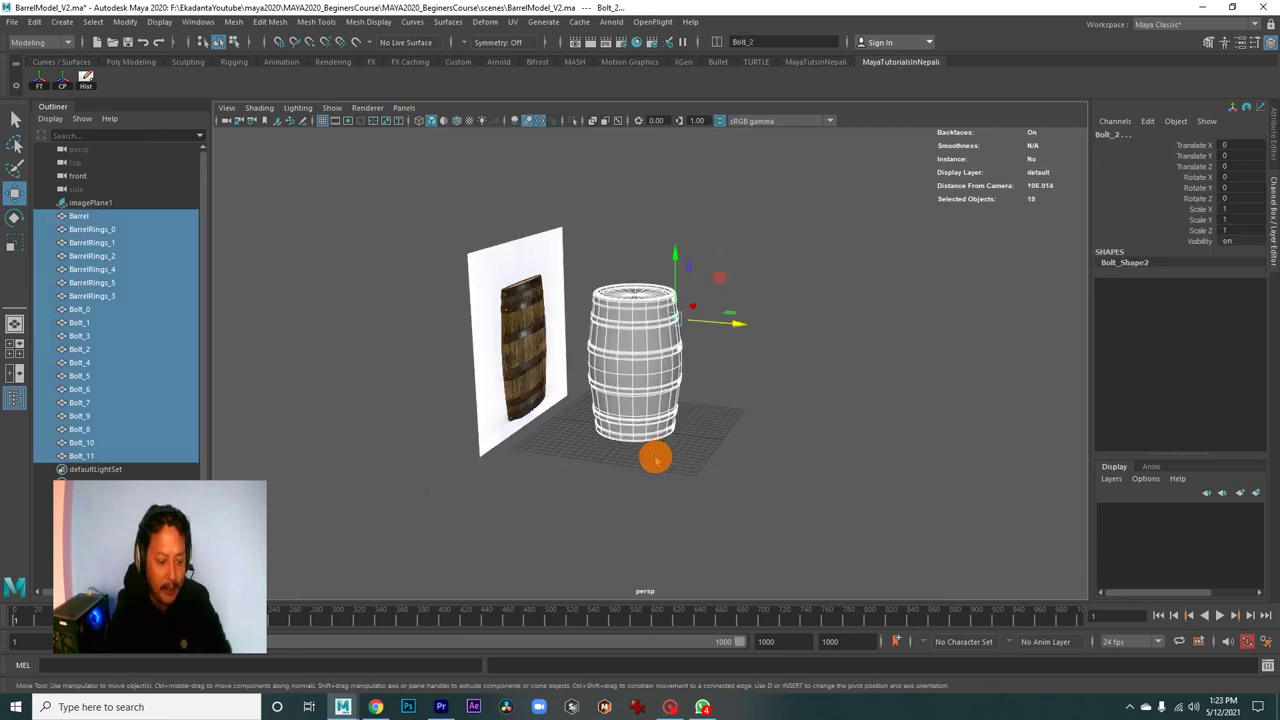
key("ctrl+g")
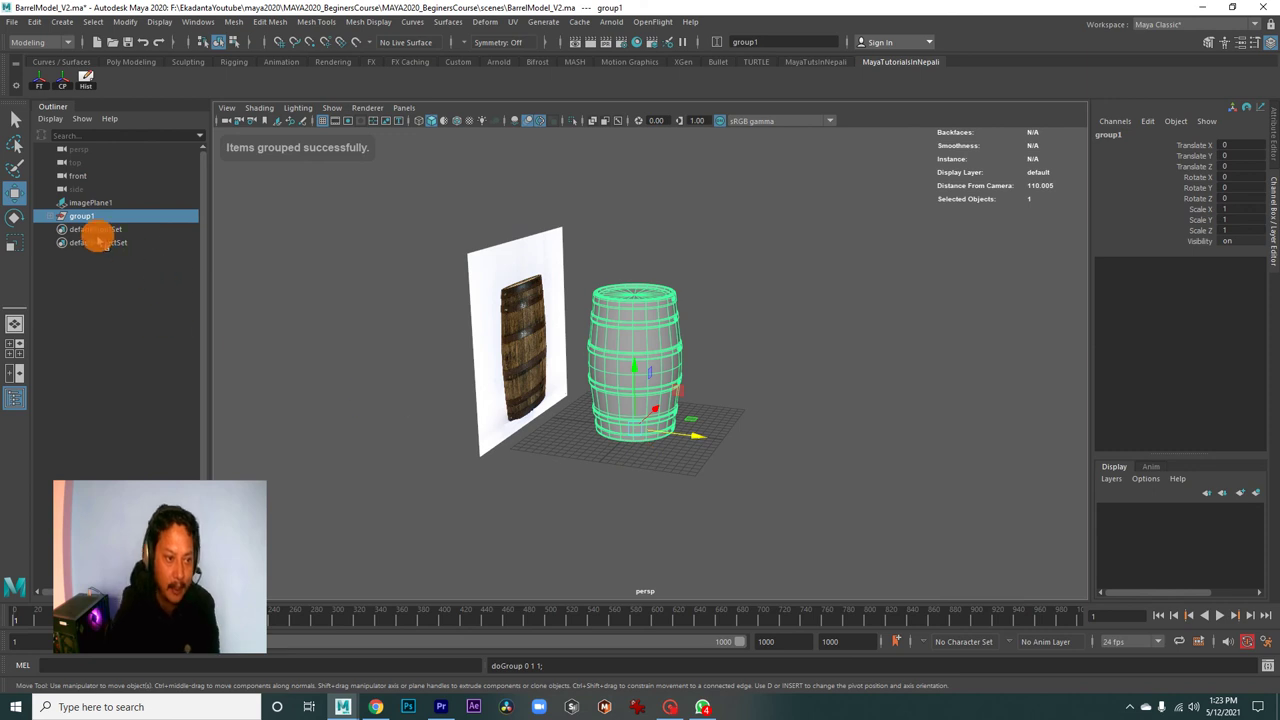
double_click(88, 217)
type("Barrel")
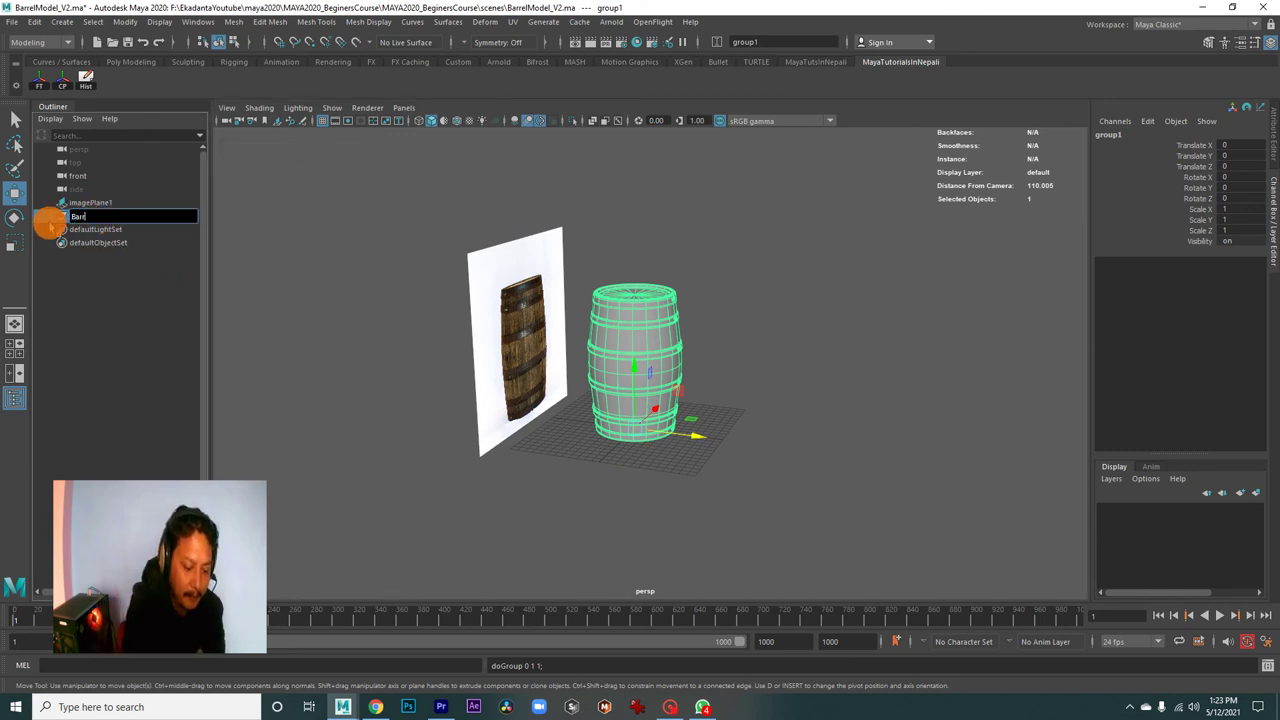
left_click(101, 290)
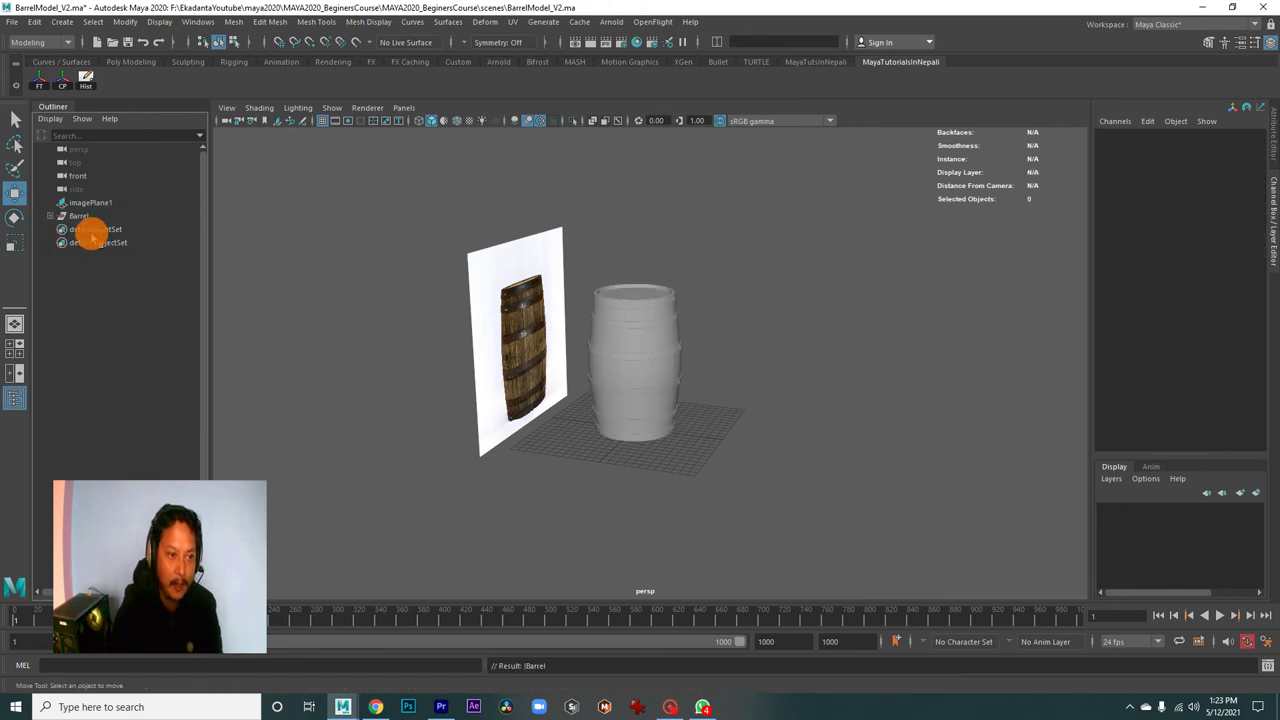
- Test-move and rotate the Barrel group, then undo both changes
left_click(83, 217)
scroll("down", 3)
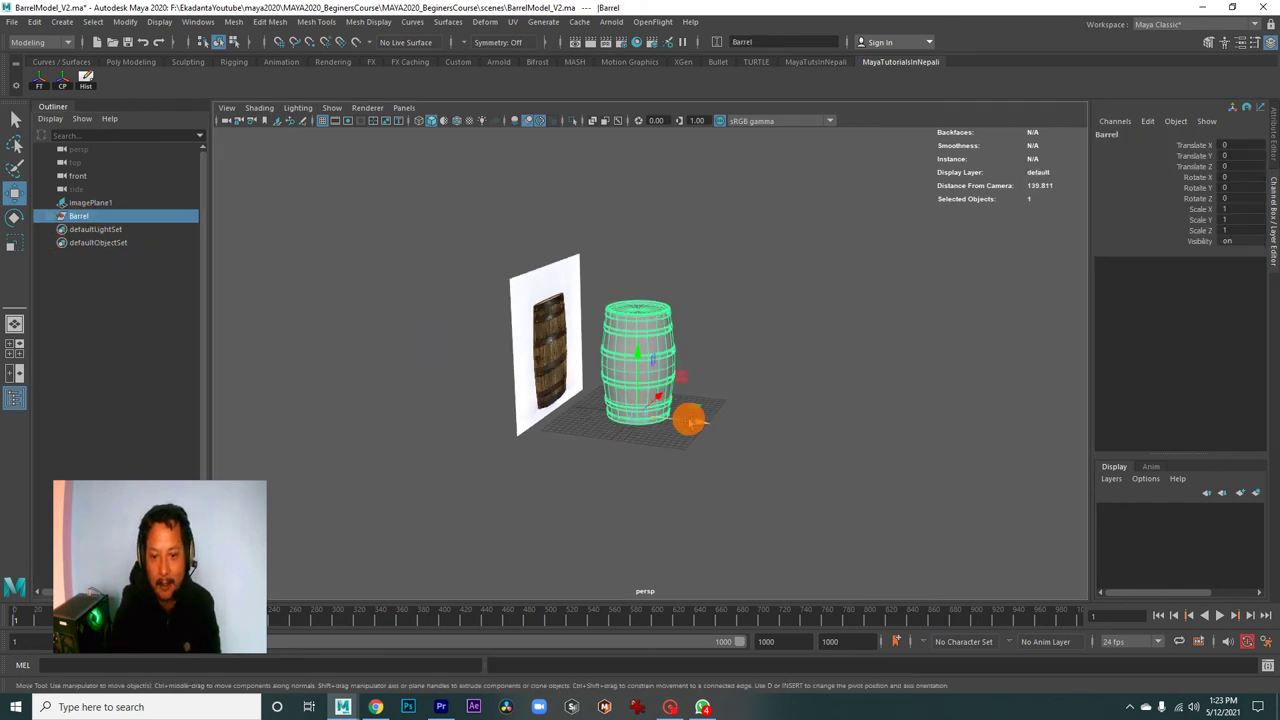
left_click_drag(690, 420, 731, 455)
key("e")
key("r")
key("ctrl+z")
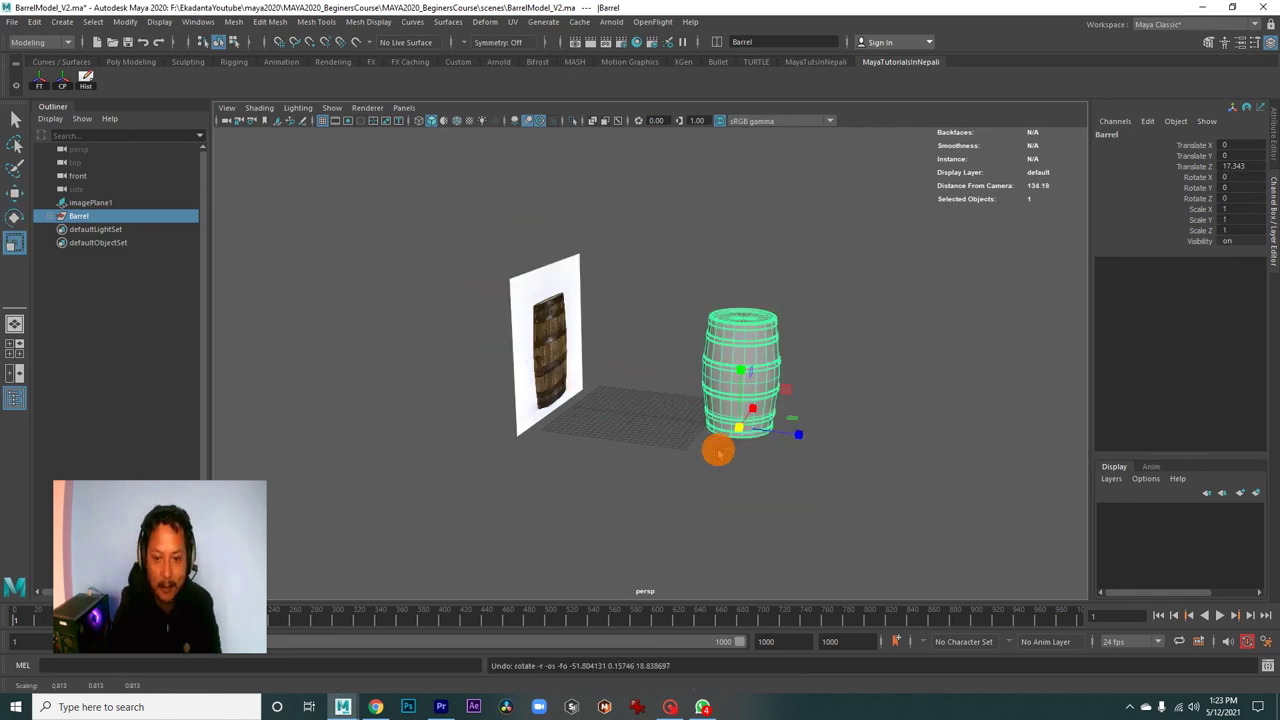
key("ctrl+z")
left_click(627, 474)
left_click_drag(627, 474, 751, 446)
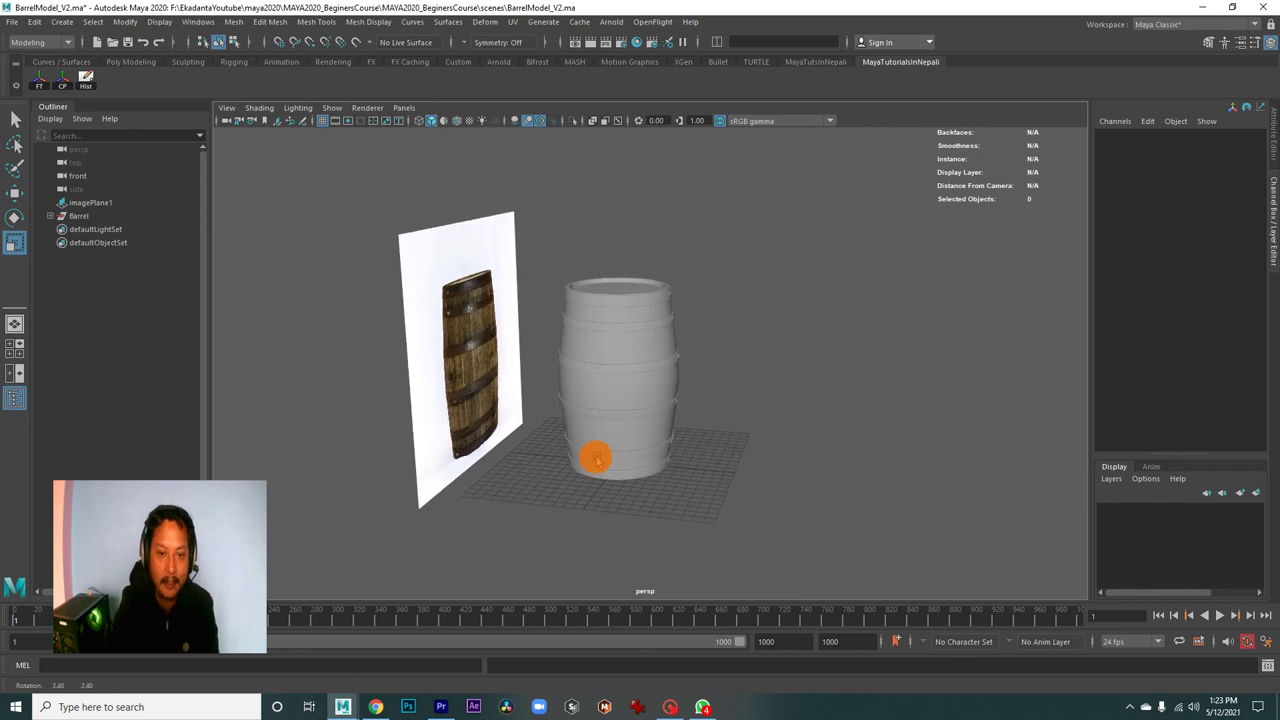
left_click_drag(664, 450, 551, 451)
left_click_drag(551, 451, 679, 477)
left_click_drag(679, 477, 700, 425)
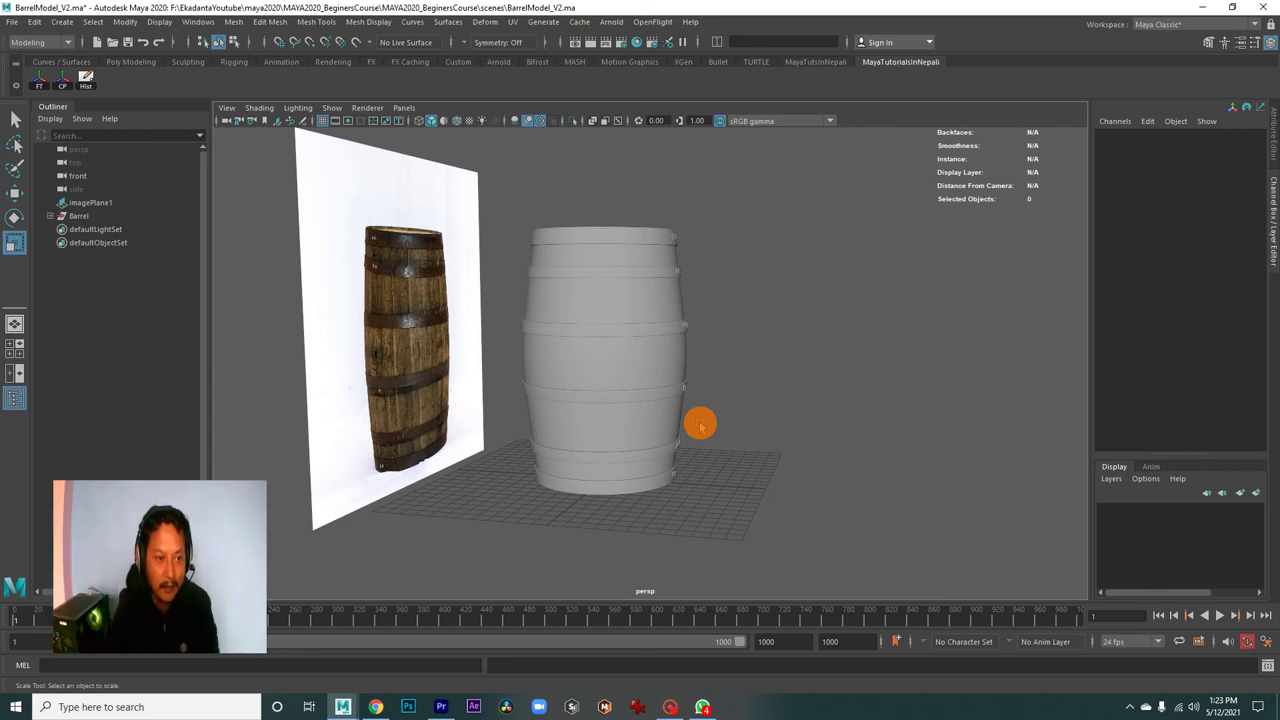
left_click_drag(700, 425, 668, 432)
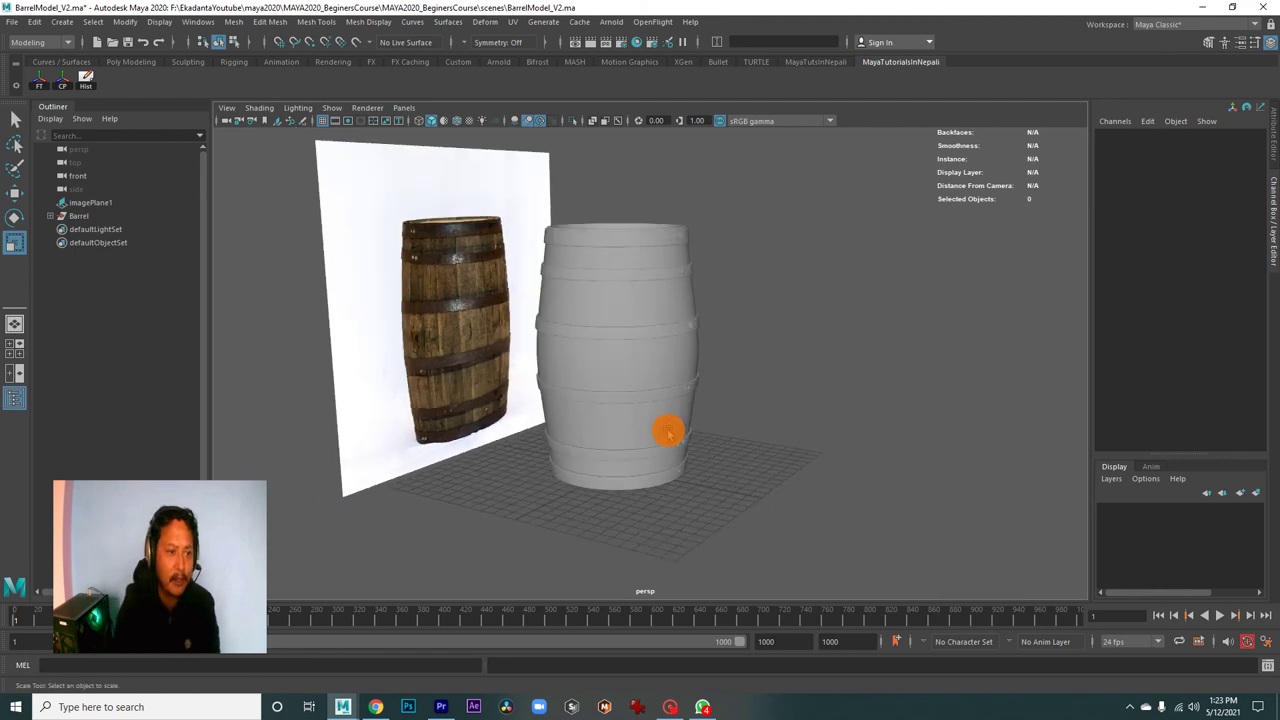
left_click_drag(734, 480, 691, 451)
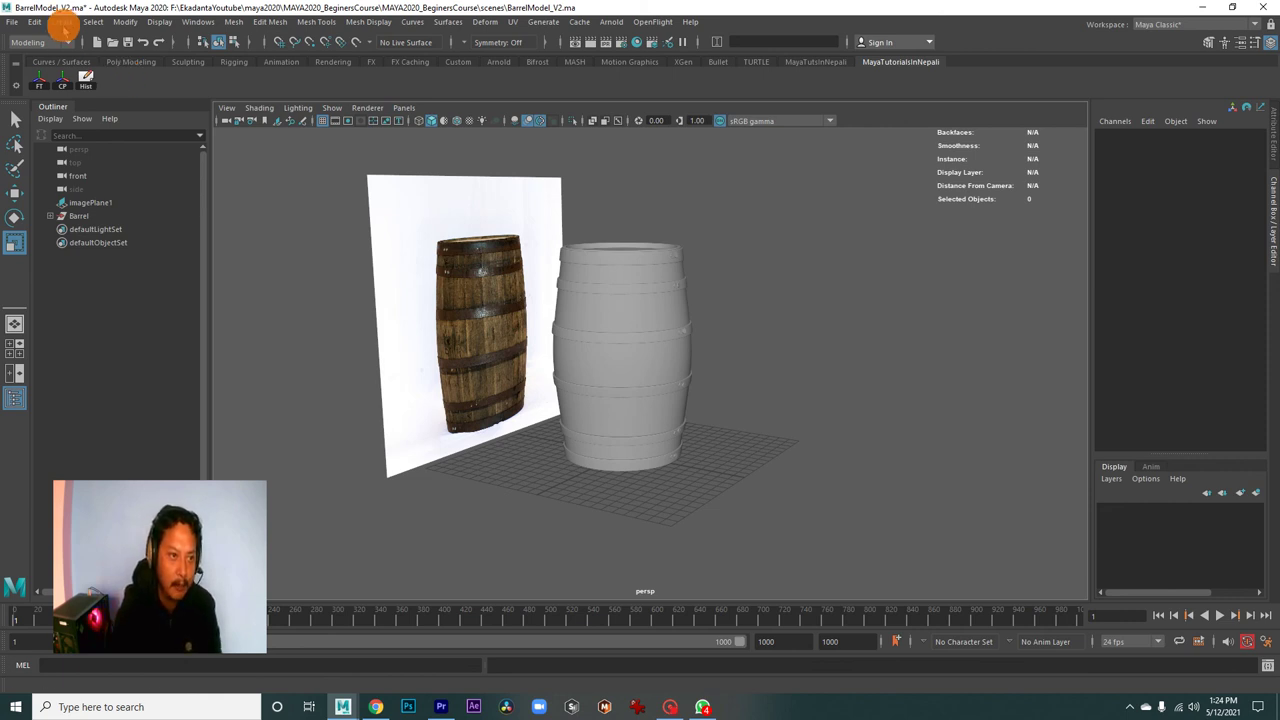
- Tear off the Polygon Primitives menu and add Cube and Cylinder buttons to the shelf
left_click(62, 21)
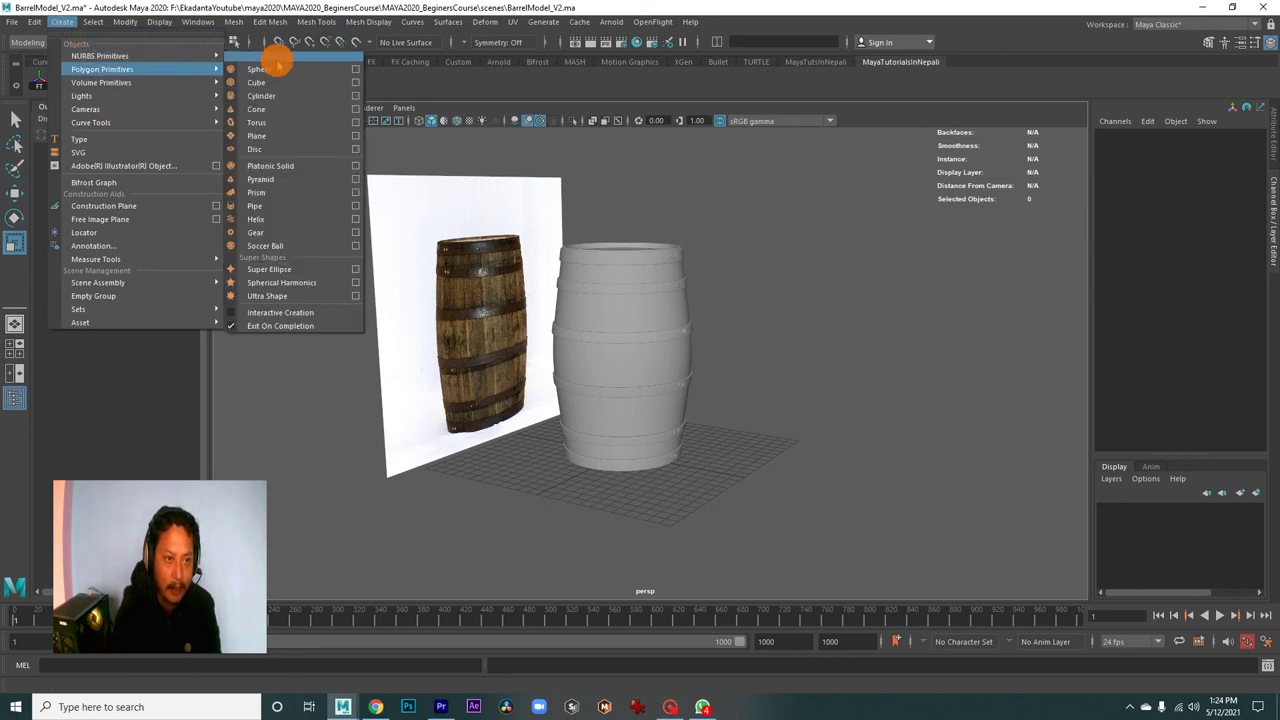
left_click(278, 57)
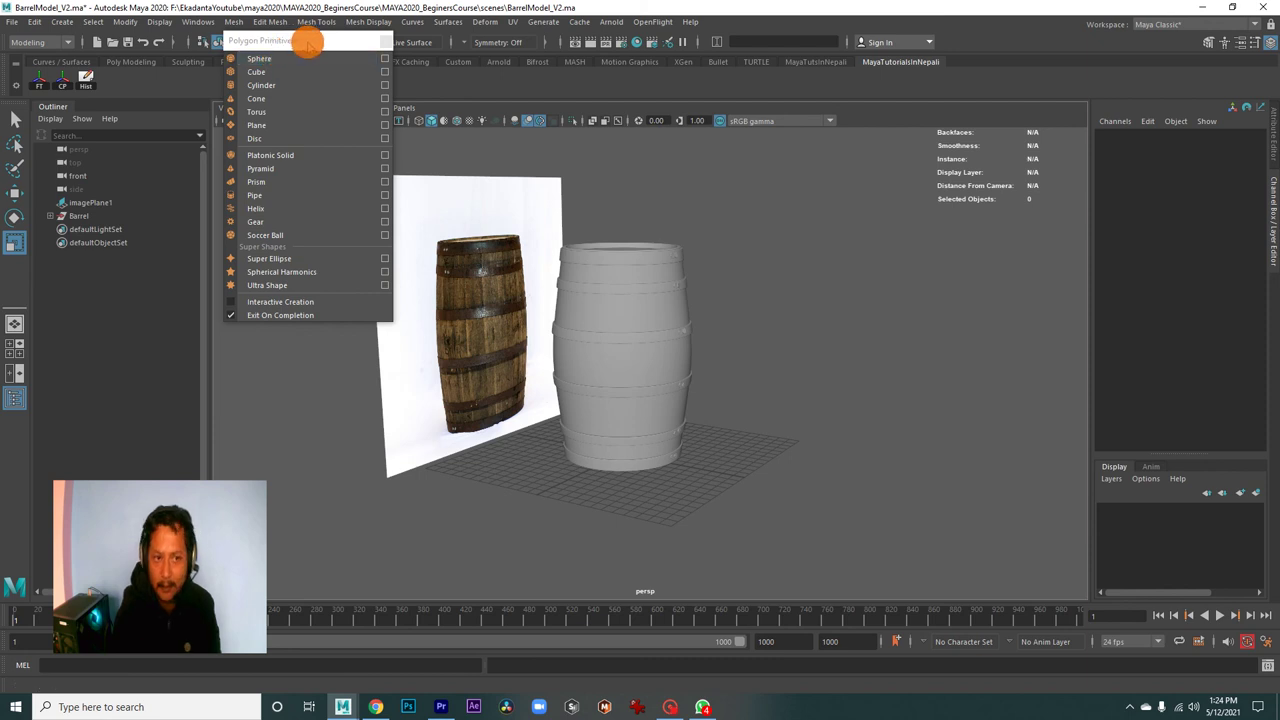
left_click_drag(310, 43, 366, 229)
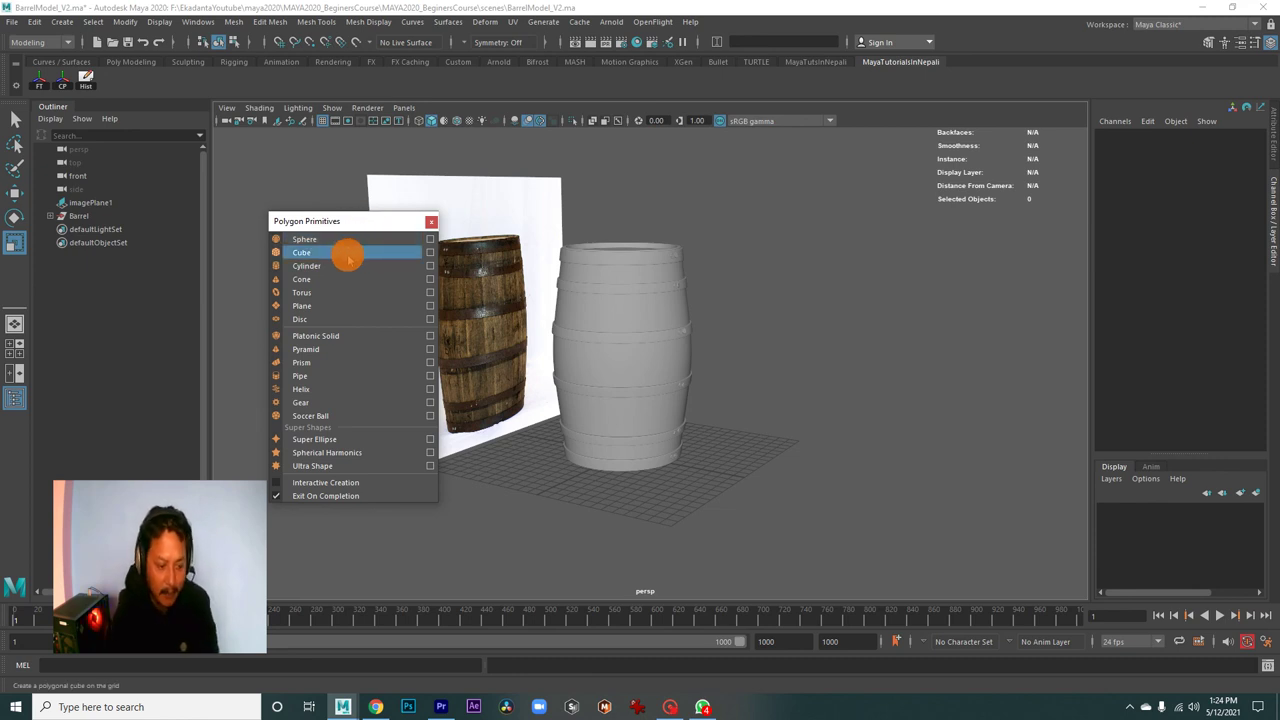
left_click(312, 252)
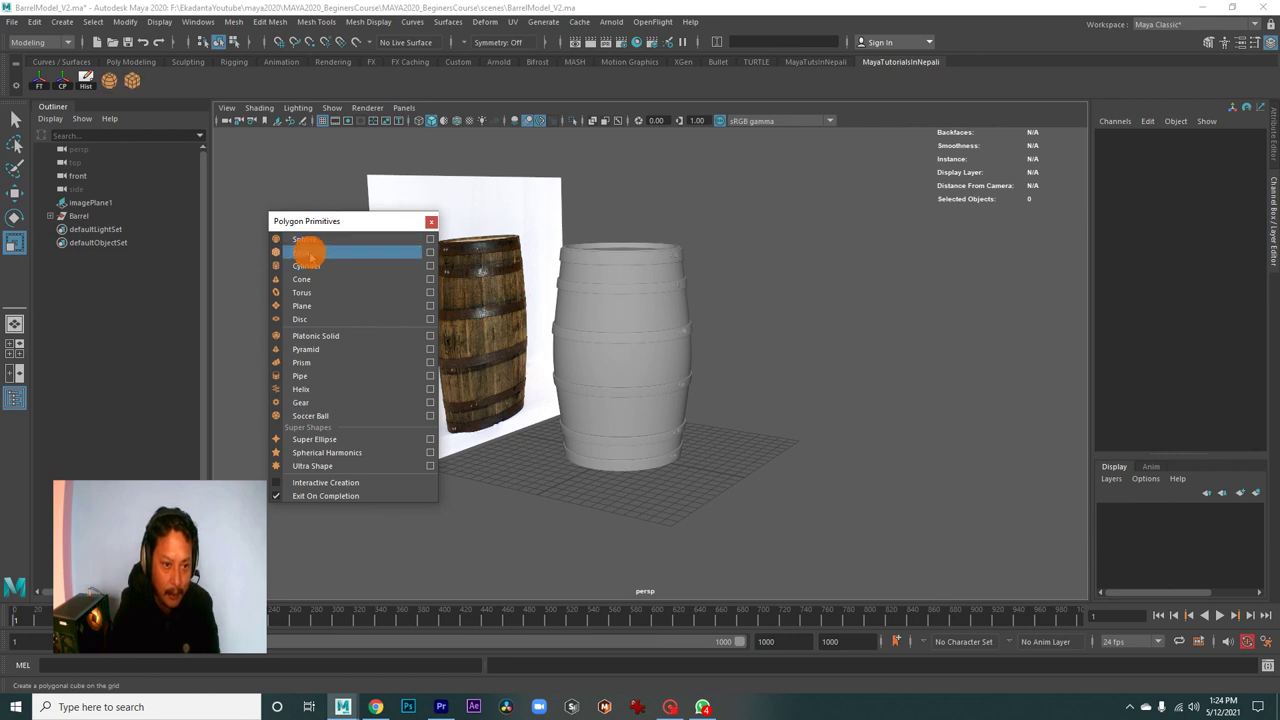
left_click(316, 267)
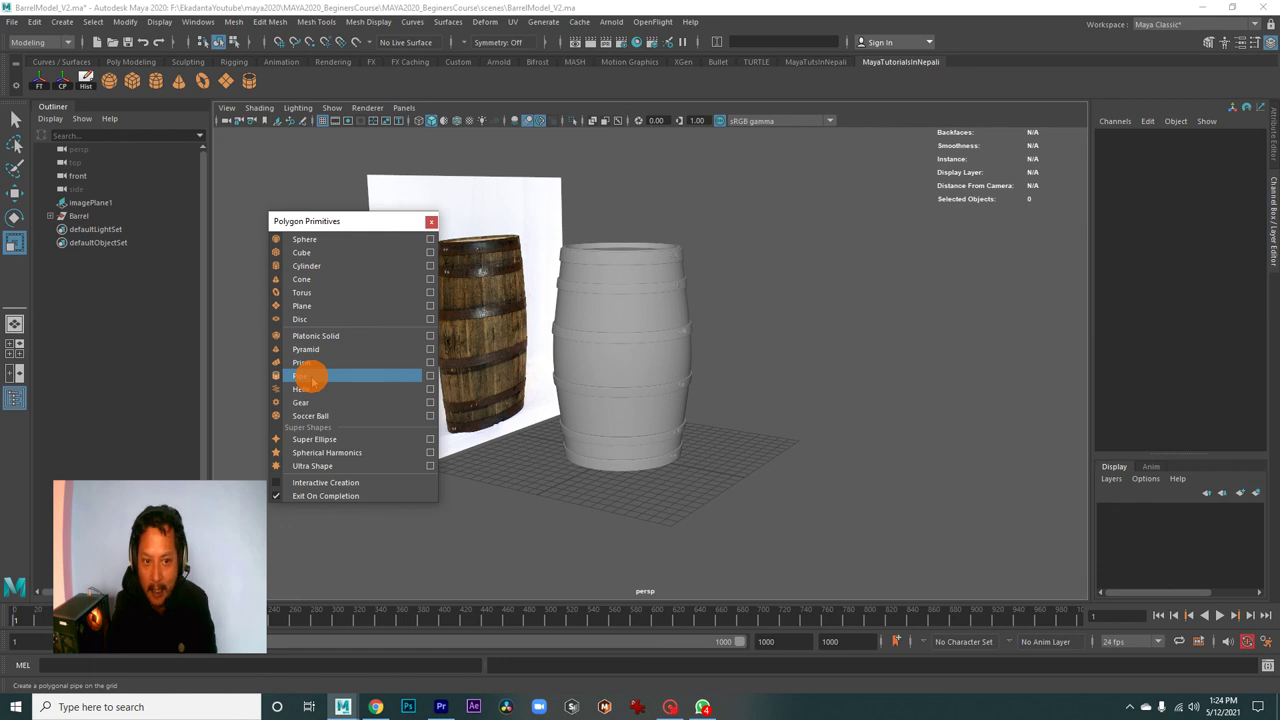
left_click(431, 221)
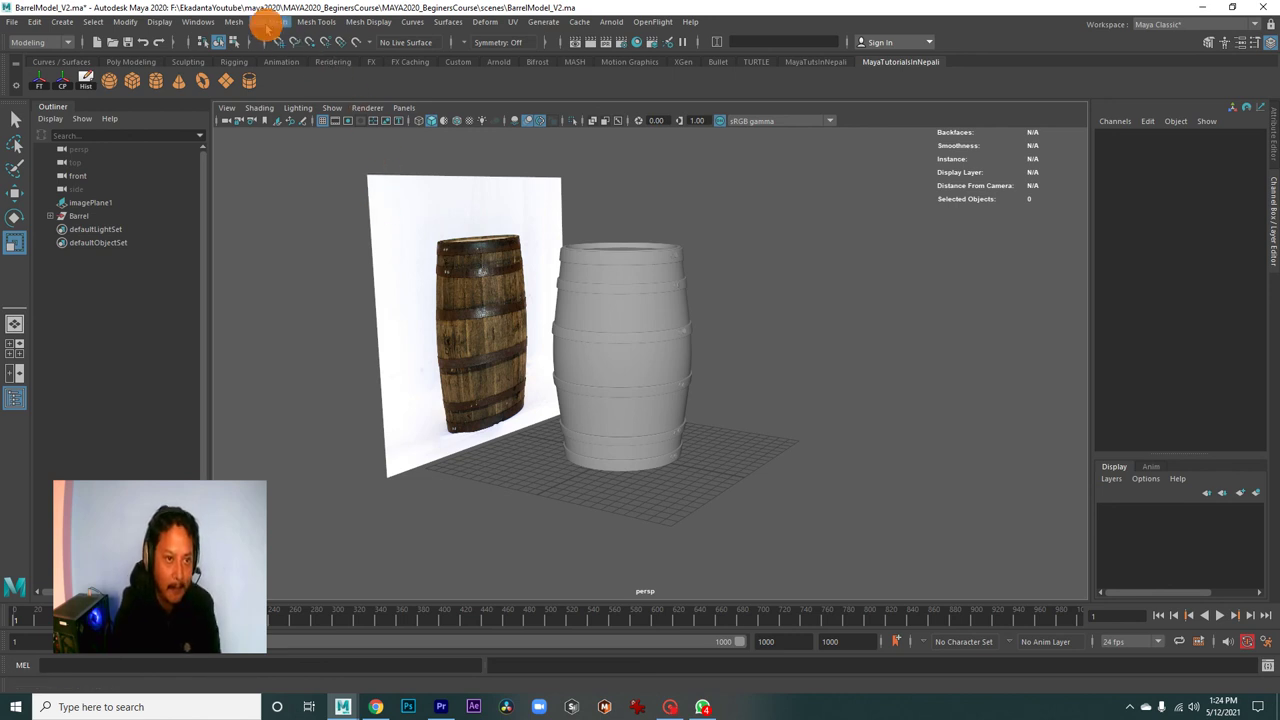
- Add the Insert Edge Loop tool to the MayaTutorialsInNepali shelf
left_click(266, 22)
mouse_move(316, 22)
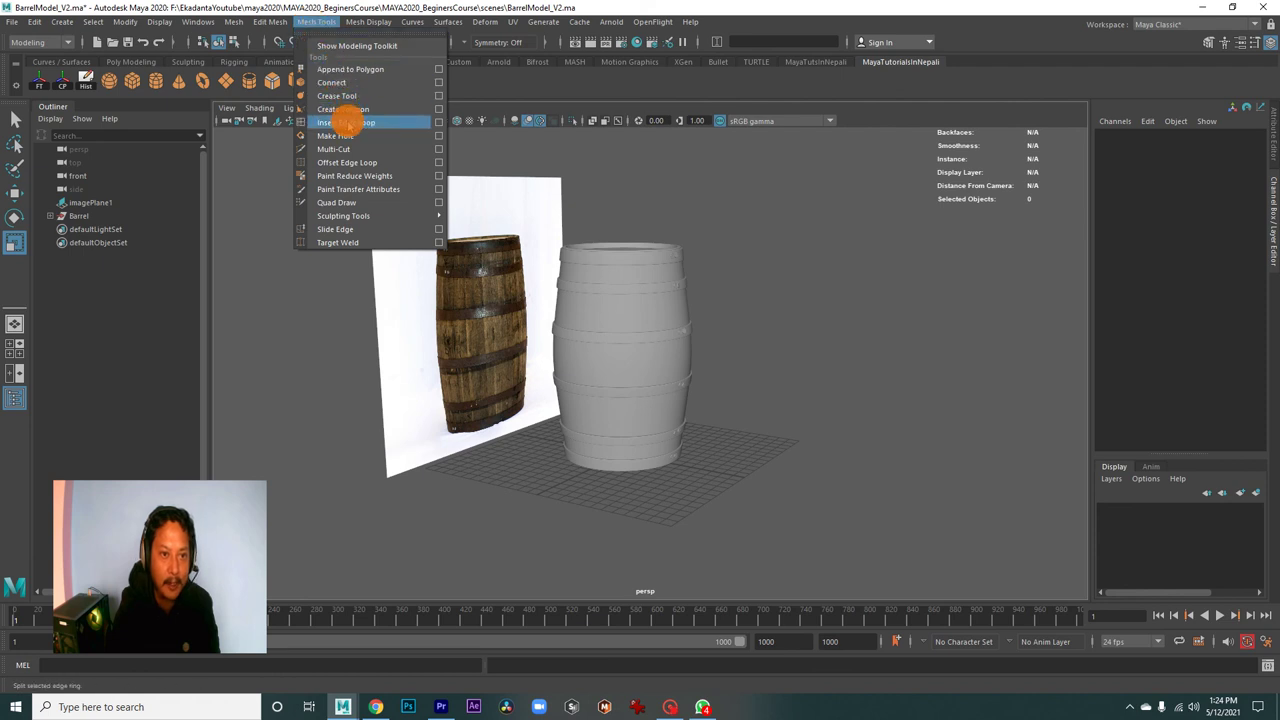
left_click(303, 298)
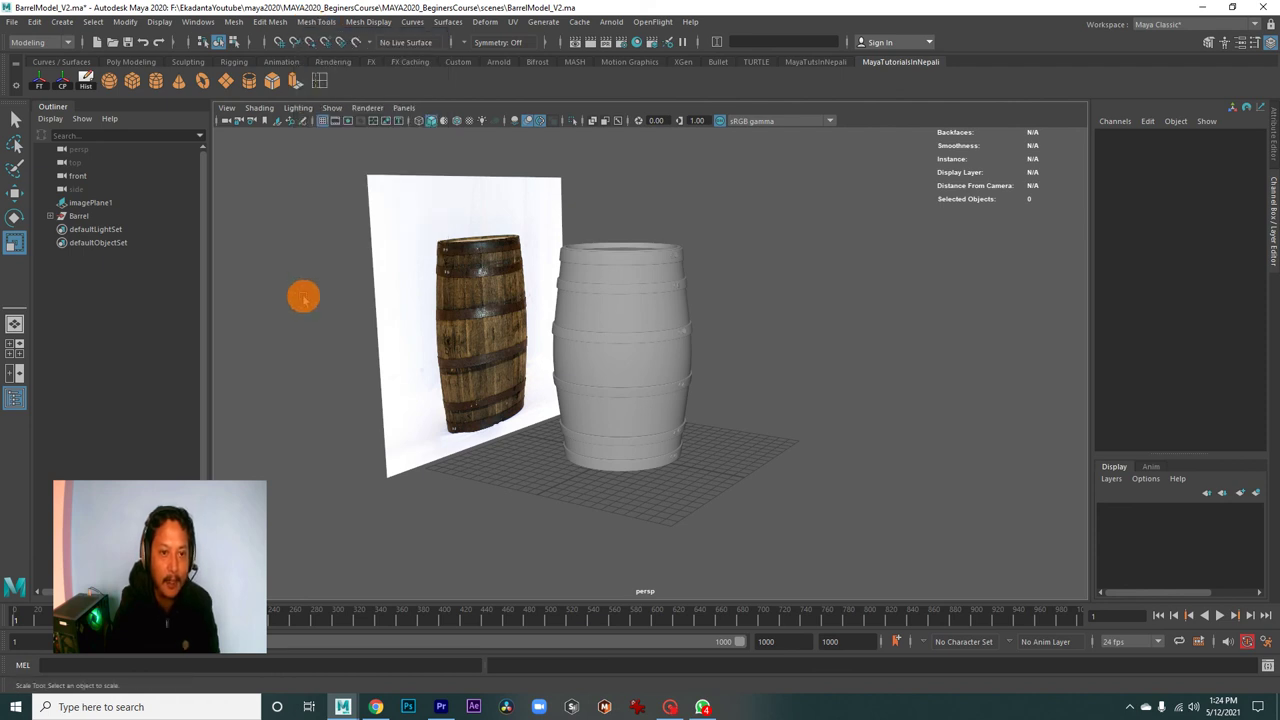
scroll("down", 3)
scroll("down", 3)
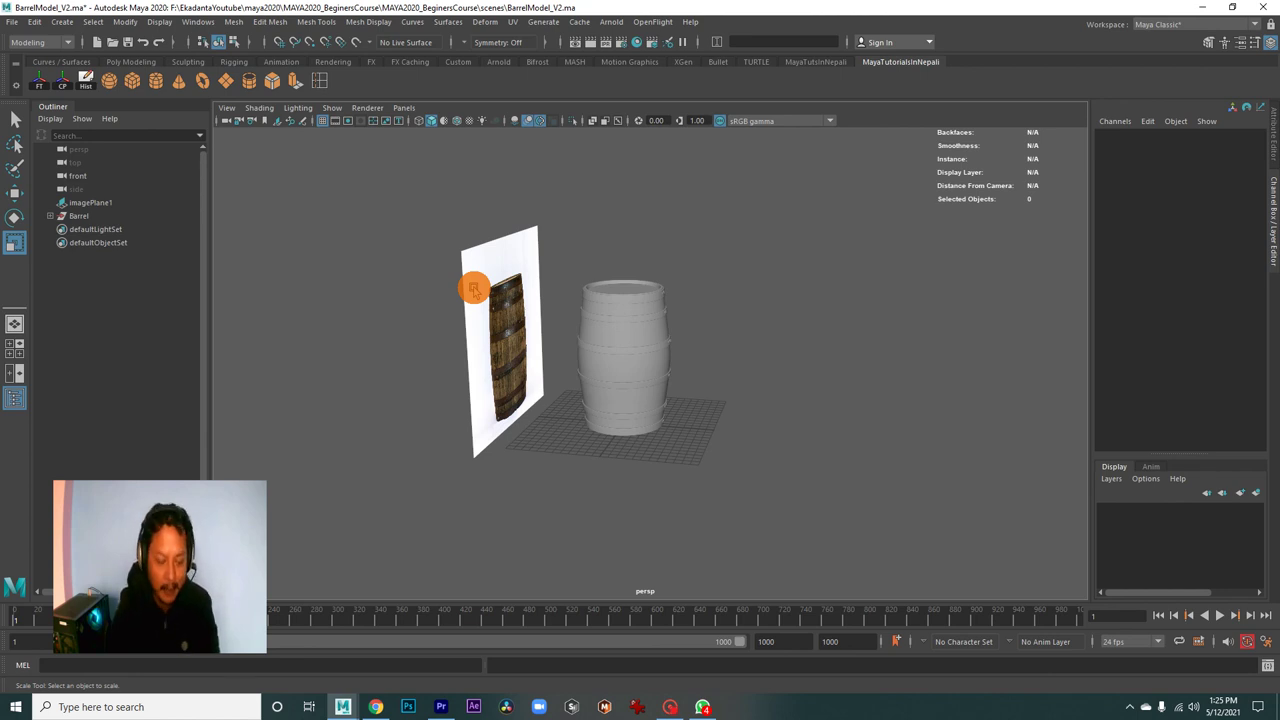
left_click_drag(691, 463, 566, 457)
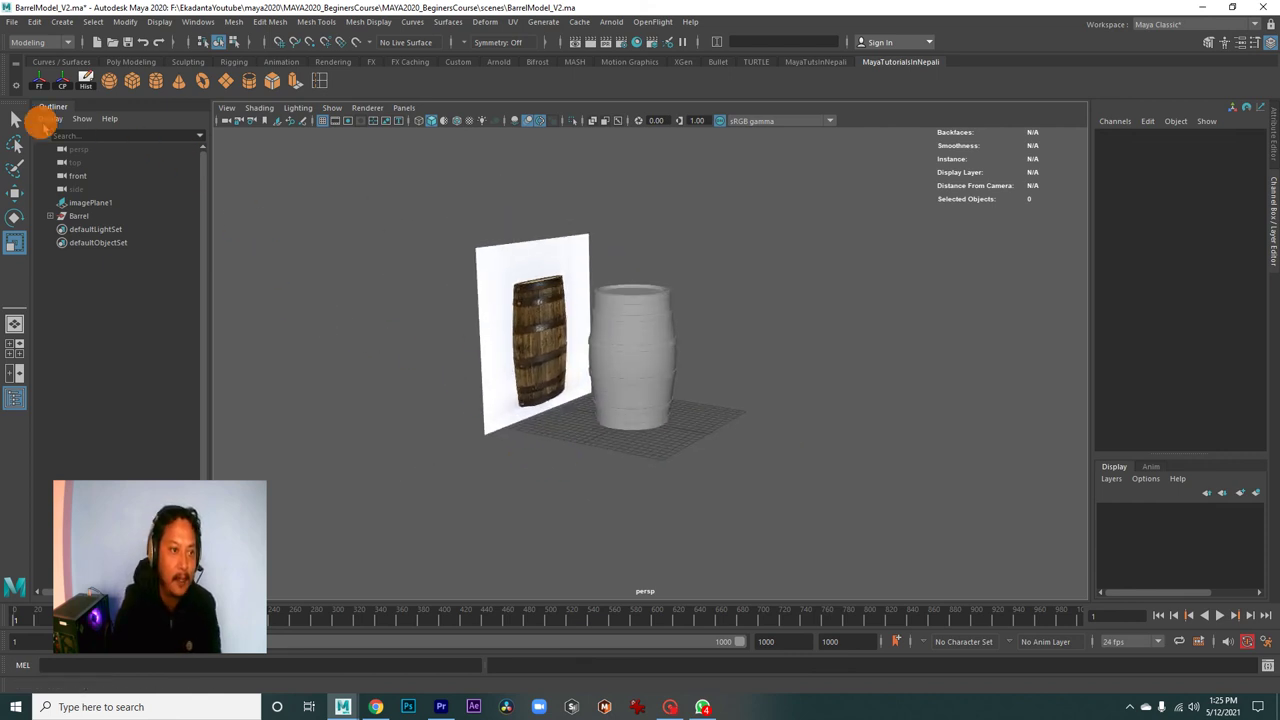
- Save All Shelves from the shelf menu, then show the desktop and open File Explorer
left_click(16, 88)
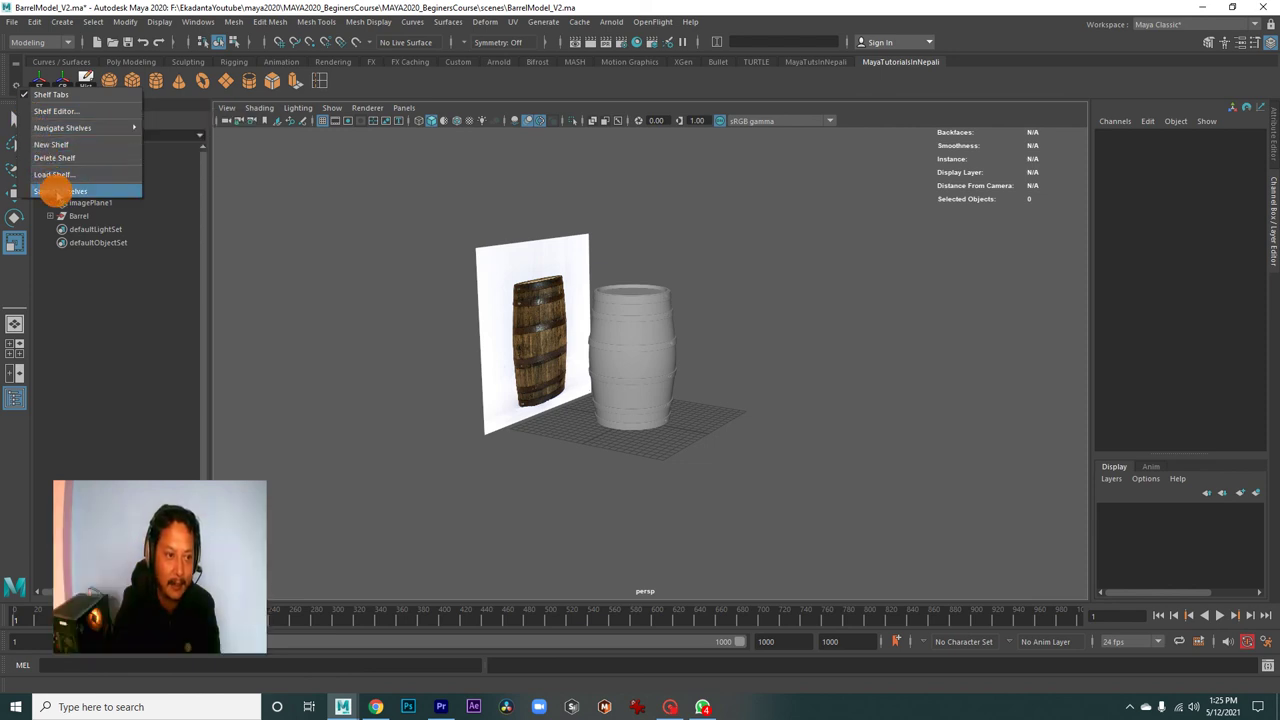
left_click(55, 191)
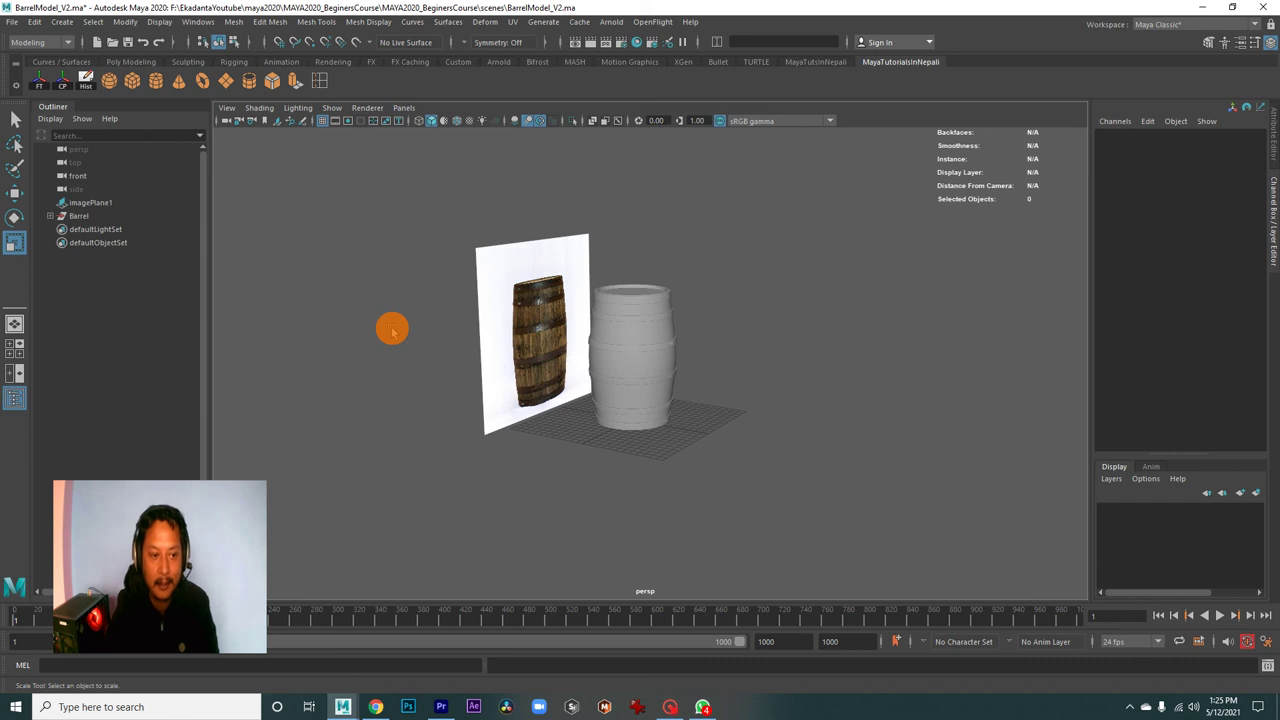
key("super")
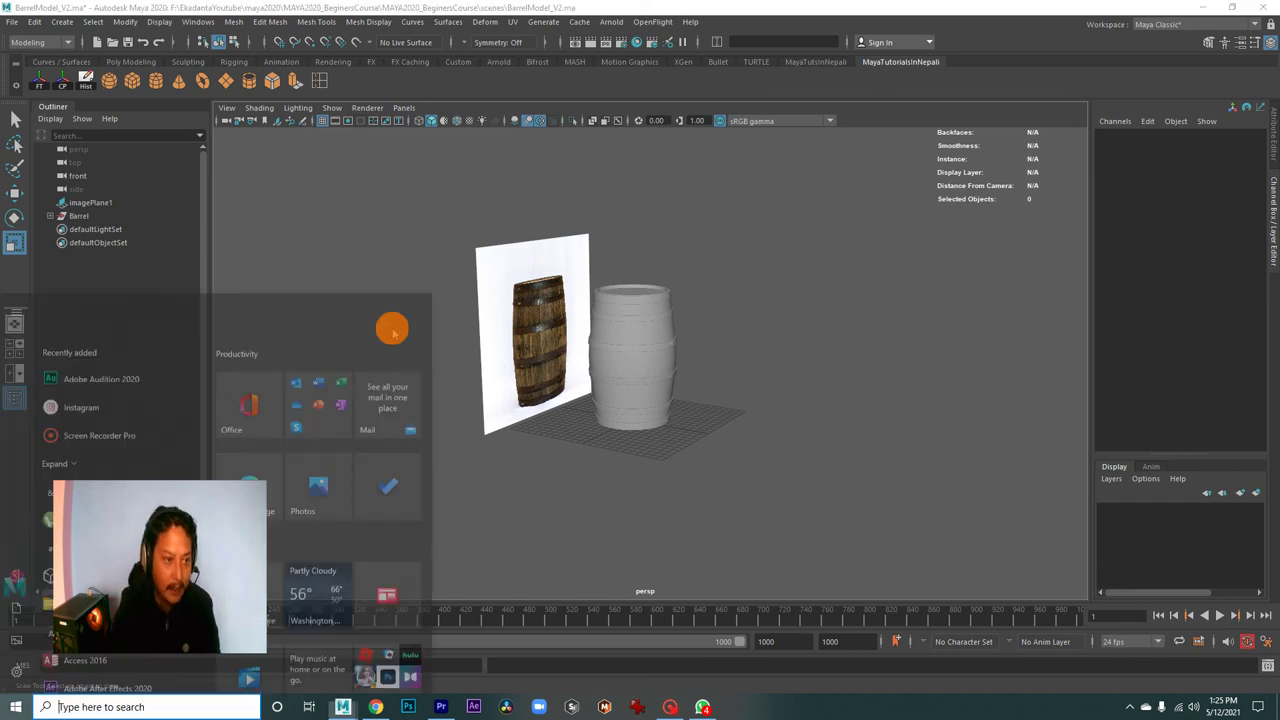
left_click(367, 231)
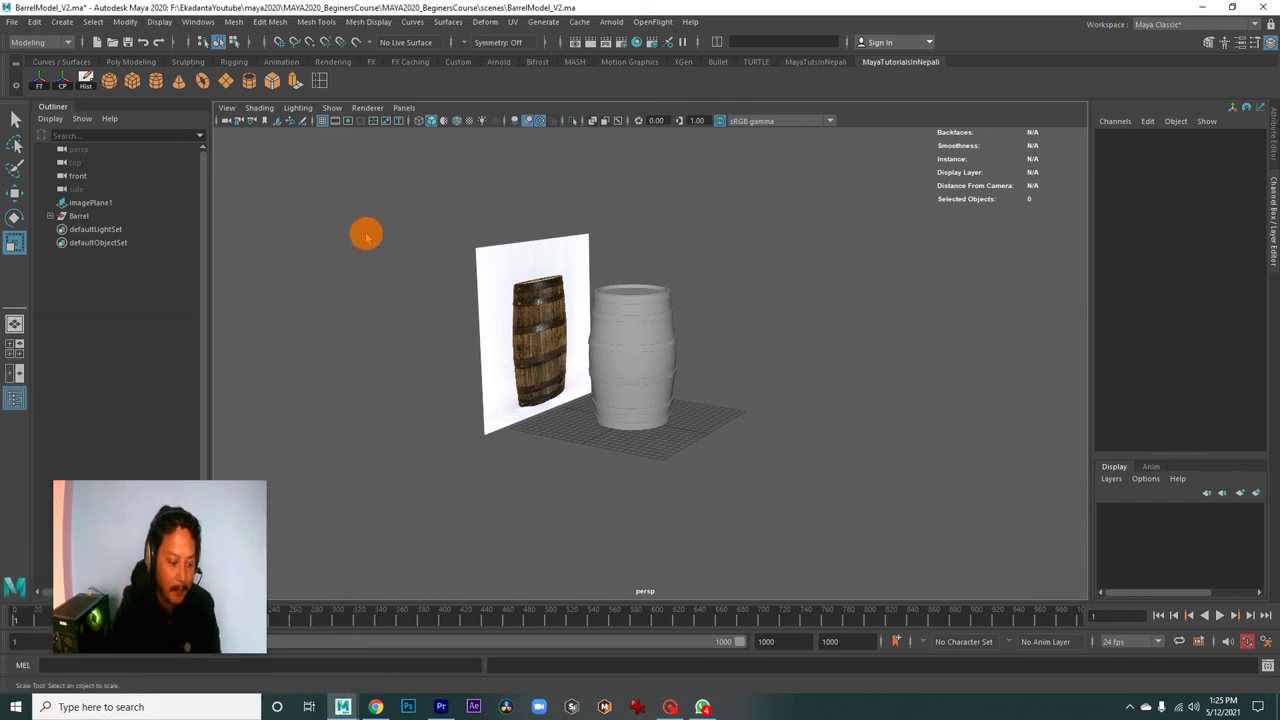
key("super+d")
key("super+e")
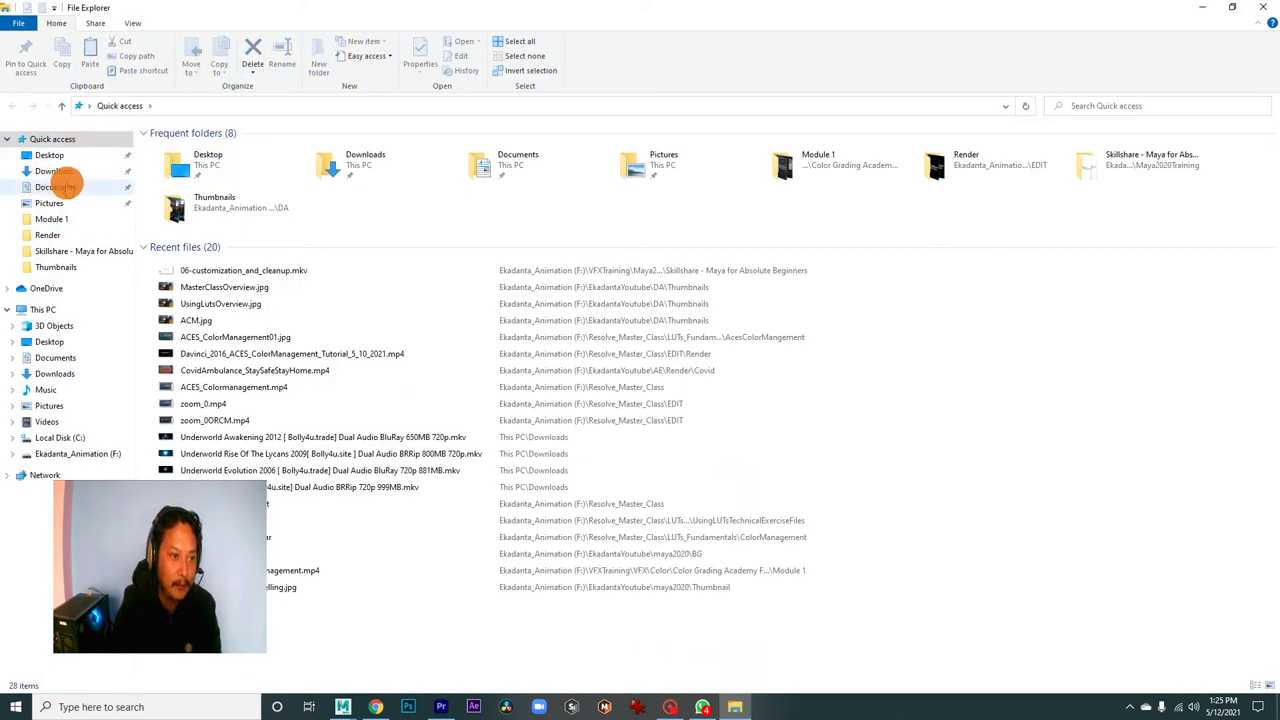
- Check Documents\maya\2020\prefs\shelves for shelf_MayaTutorialsInNepali.mel, then close File Explorer
left_click(62, 187)
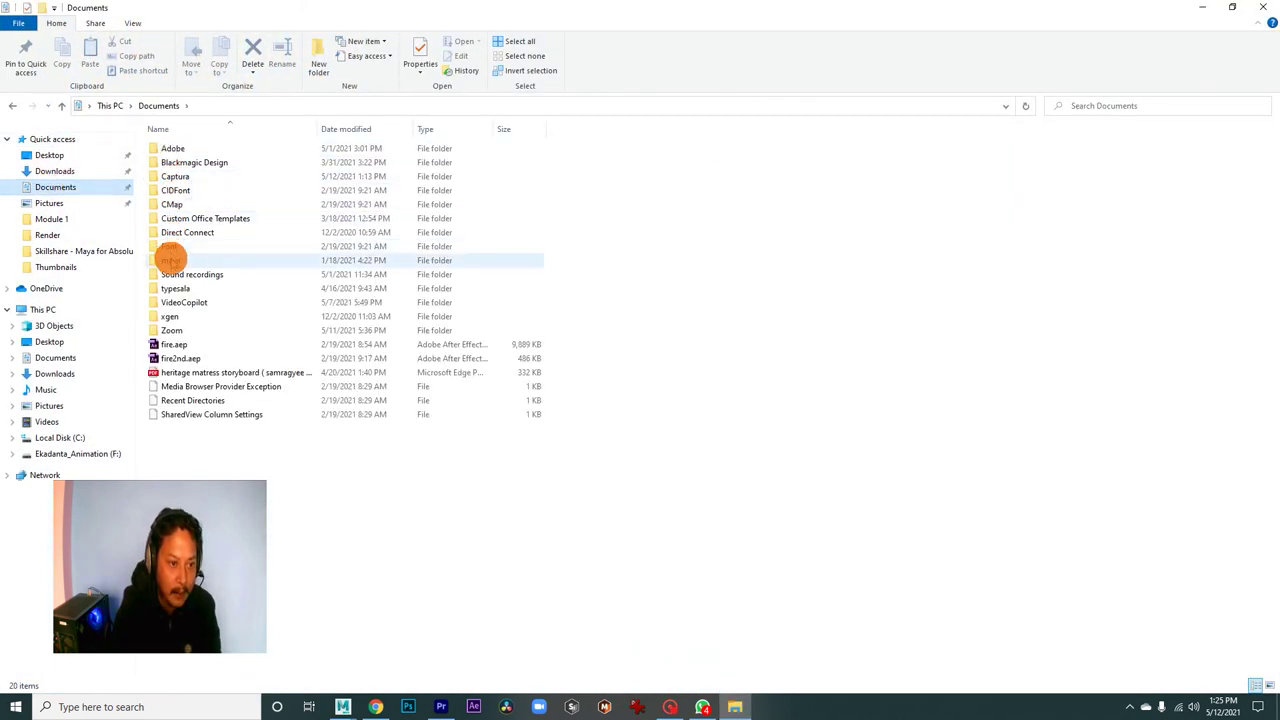
double_click(171, 259)
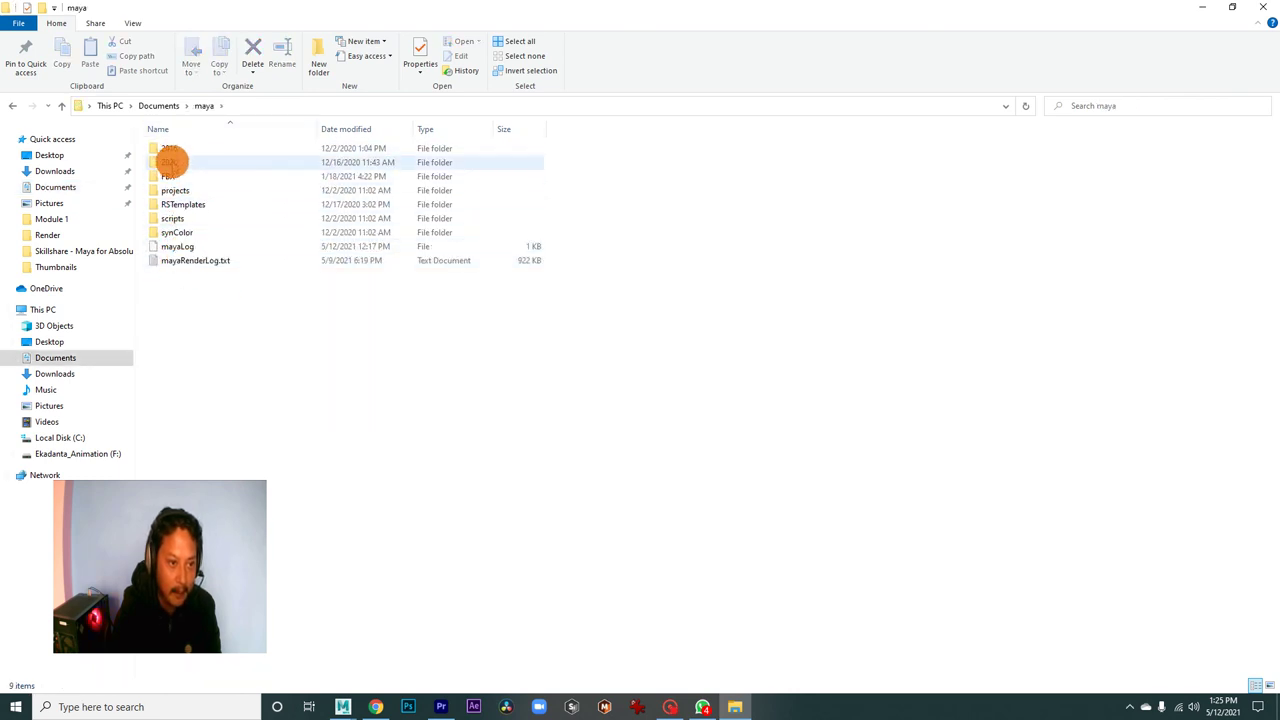
double_click(172, 161)
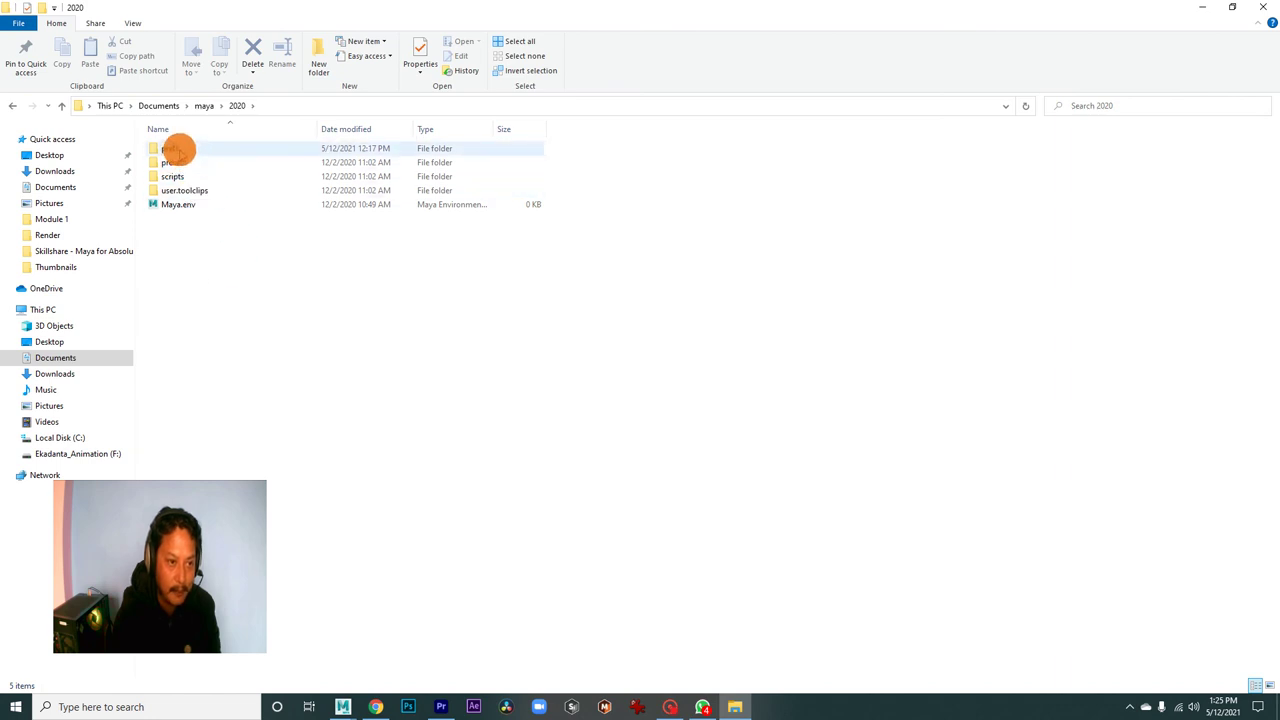
double_click(178, 149)
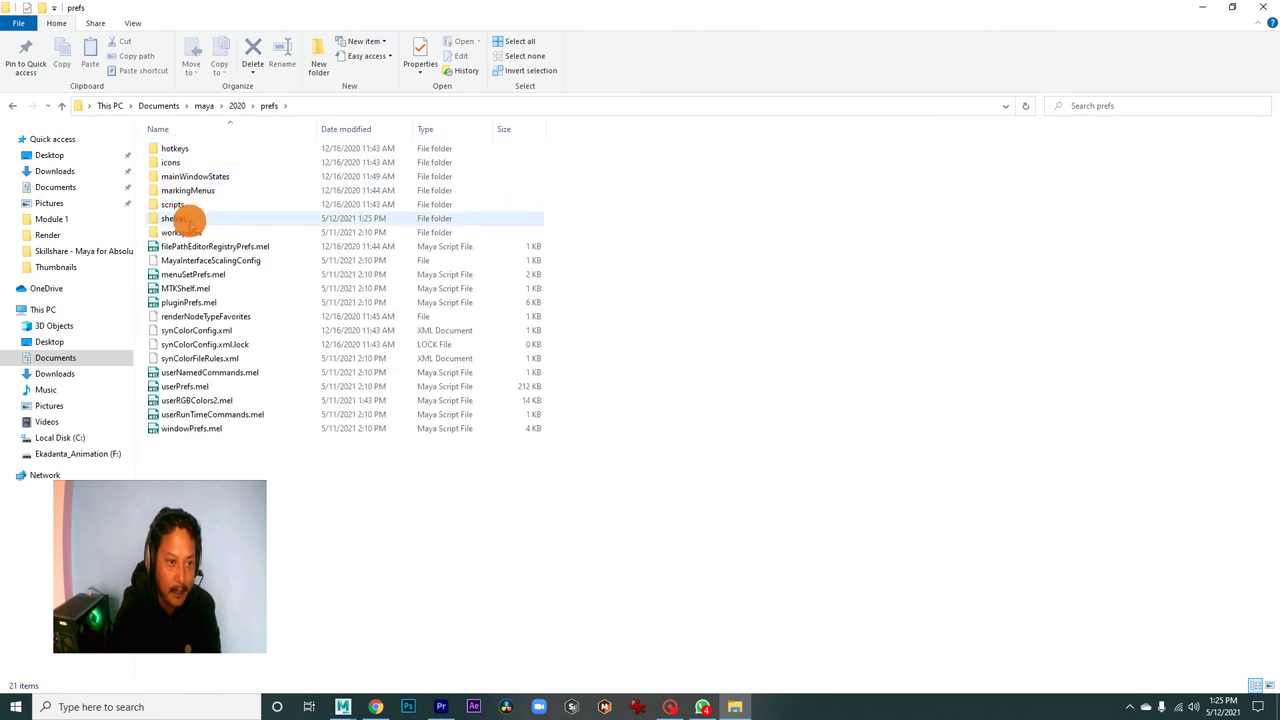
double_click(188, 221)
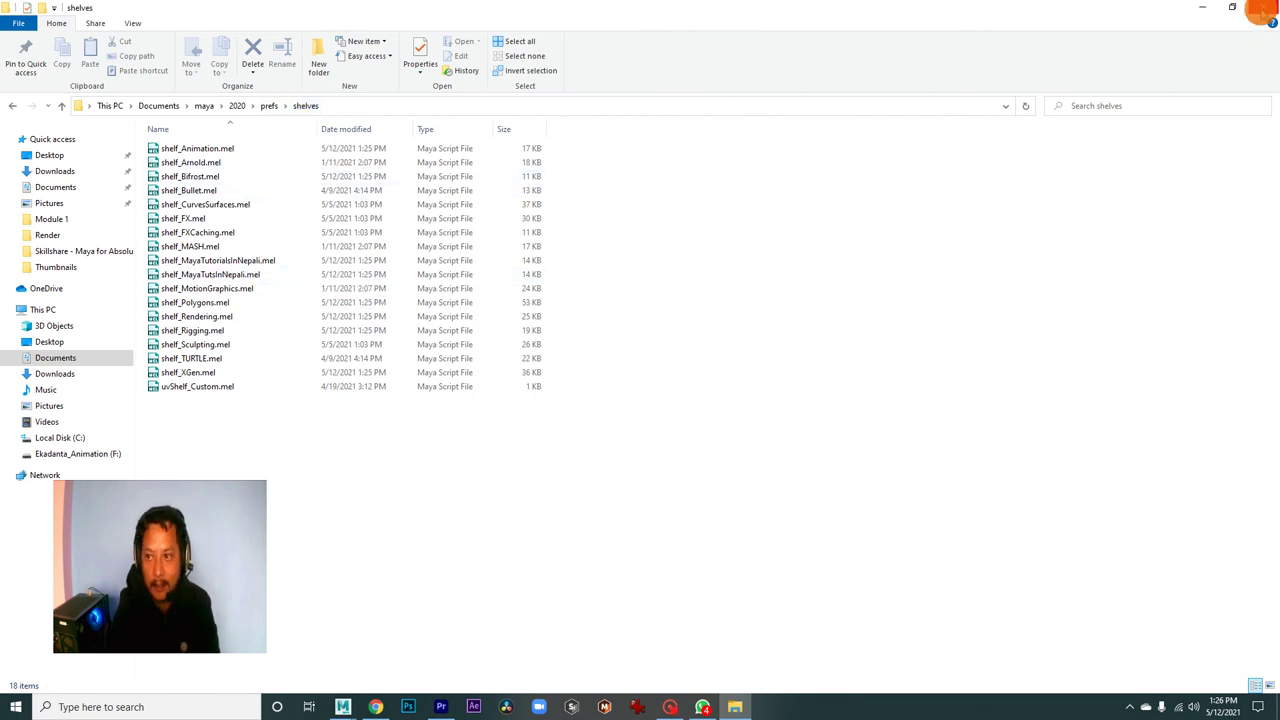
left_click(1263, 7)
- Return to Maya and delete the reference image plane imagePlane1
left_click(343, 707)
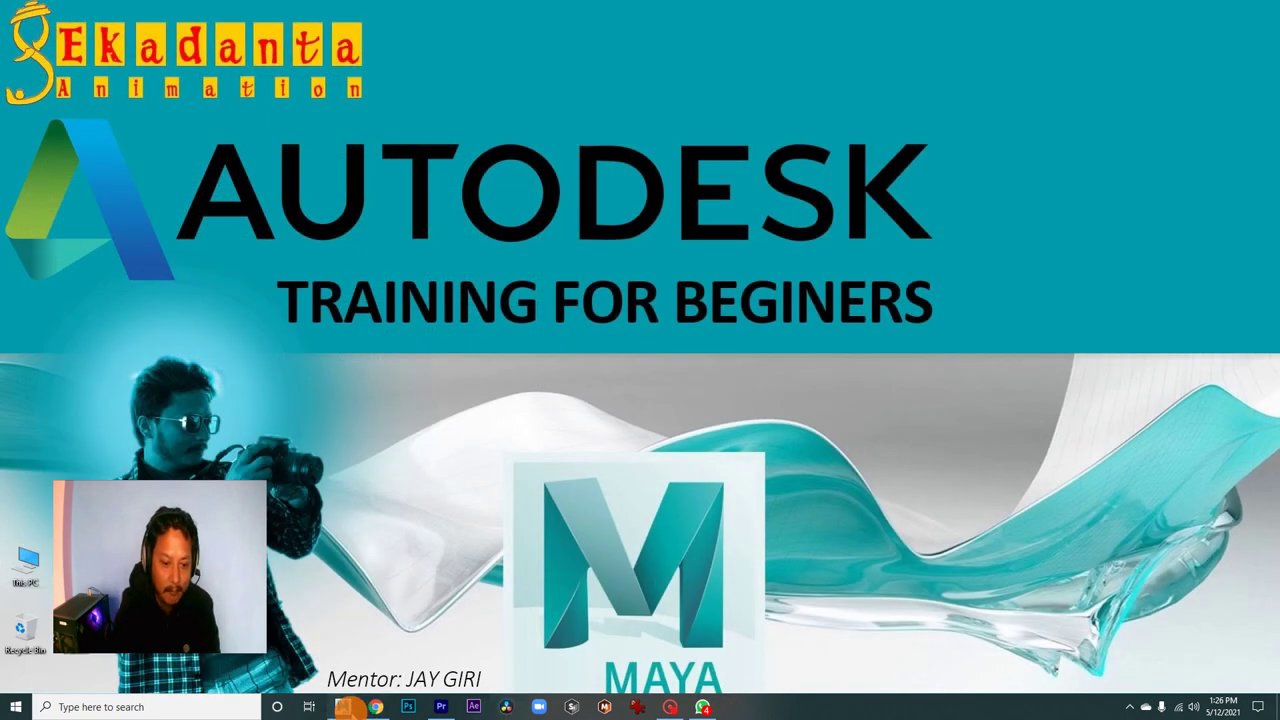
left_click_drag(795, 489, 666, 451)
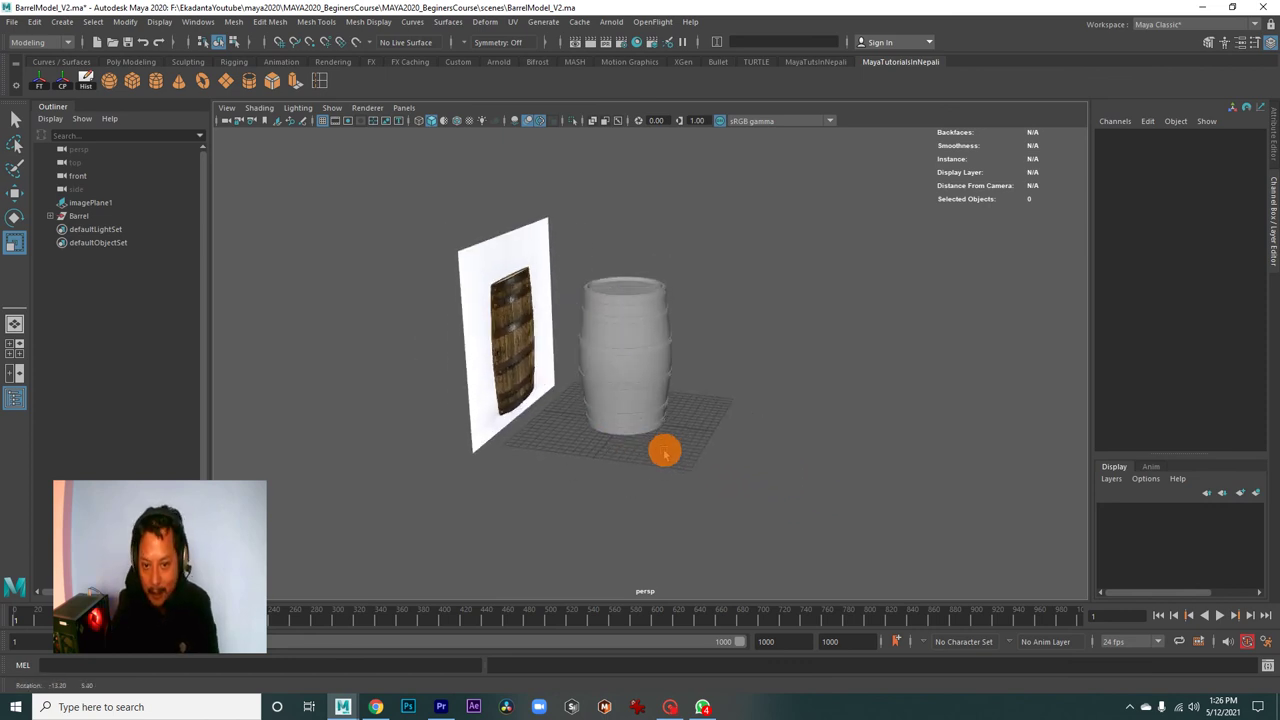
left_click_drag(437, 210, 499, 392)
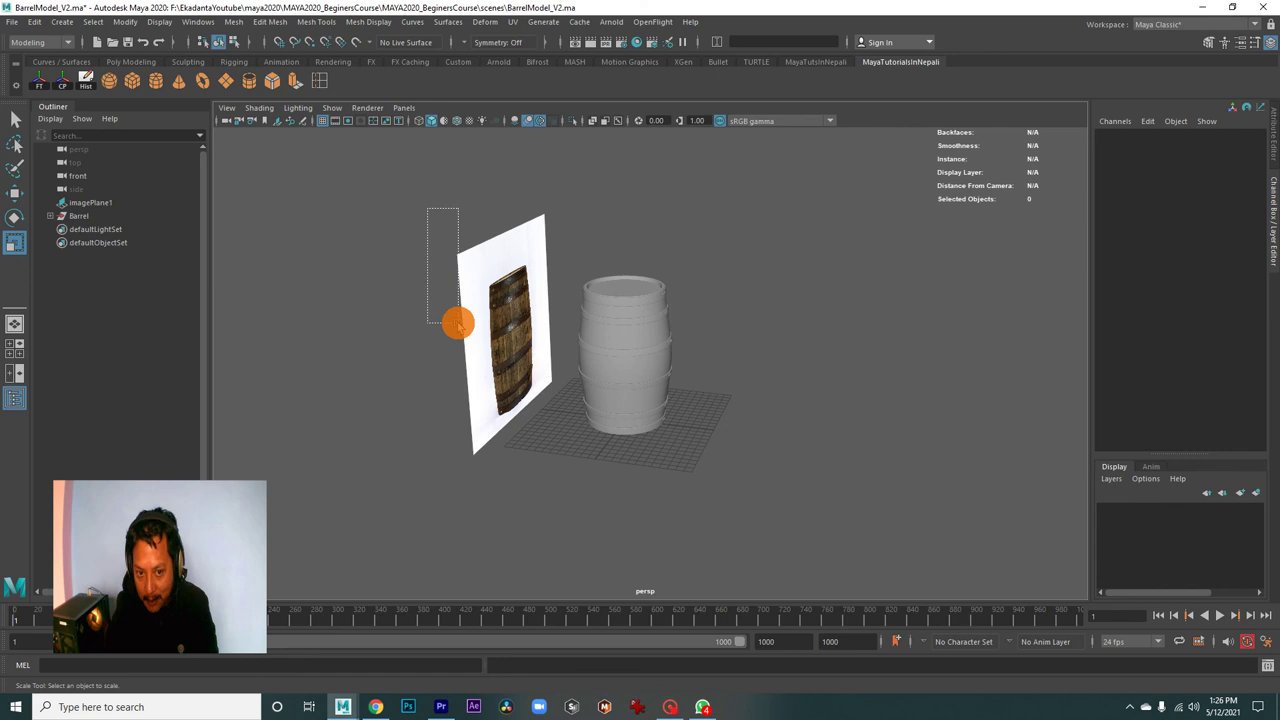
key("Delete")
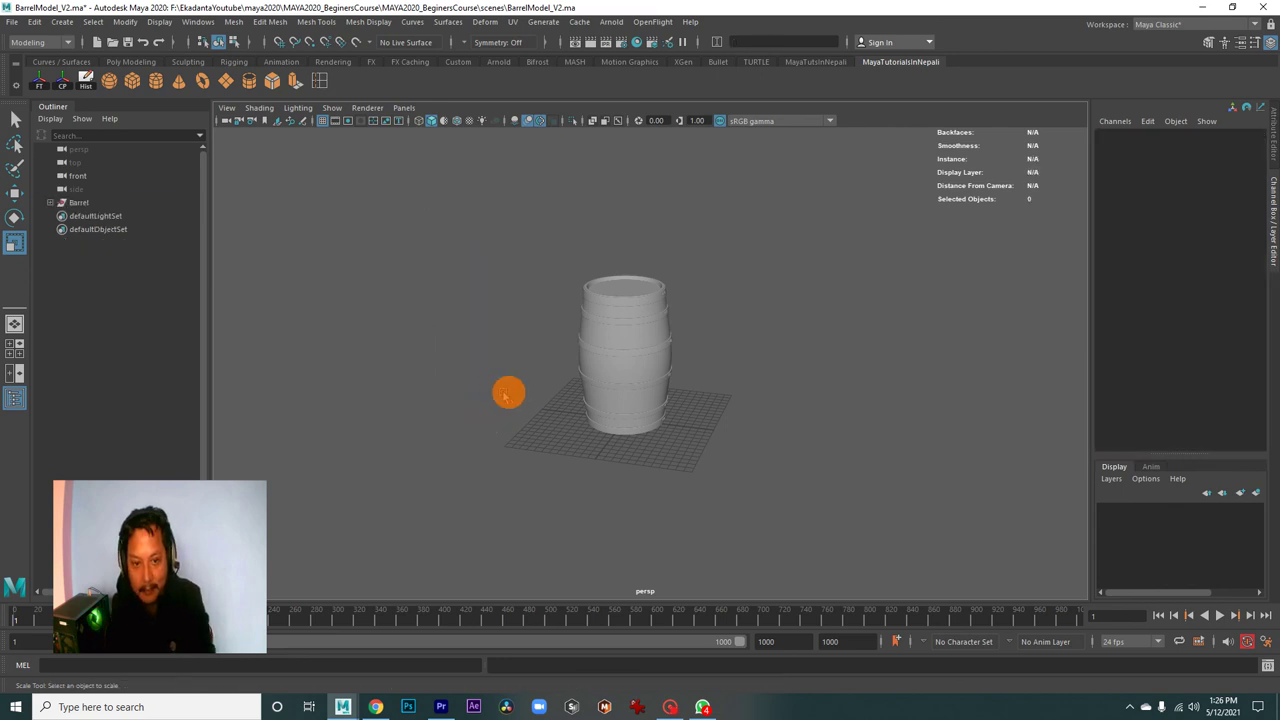
- Orbit and zoom around the barrel to inspect the finished model
left_click_drag(747, 395, 783, 403)
left_click_drag(783, 403, 617, 400)
left_click_drag(617, 400, 640, 414)
left_click_drag(640, 414, 648, 405)
left_click_drag(648, 407, 656, 388)
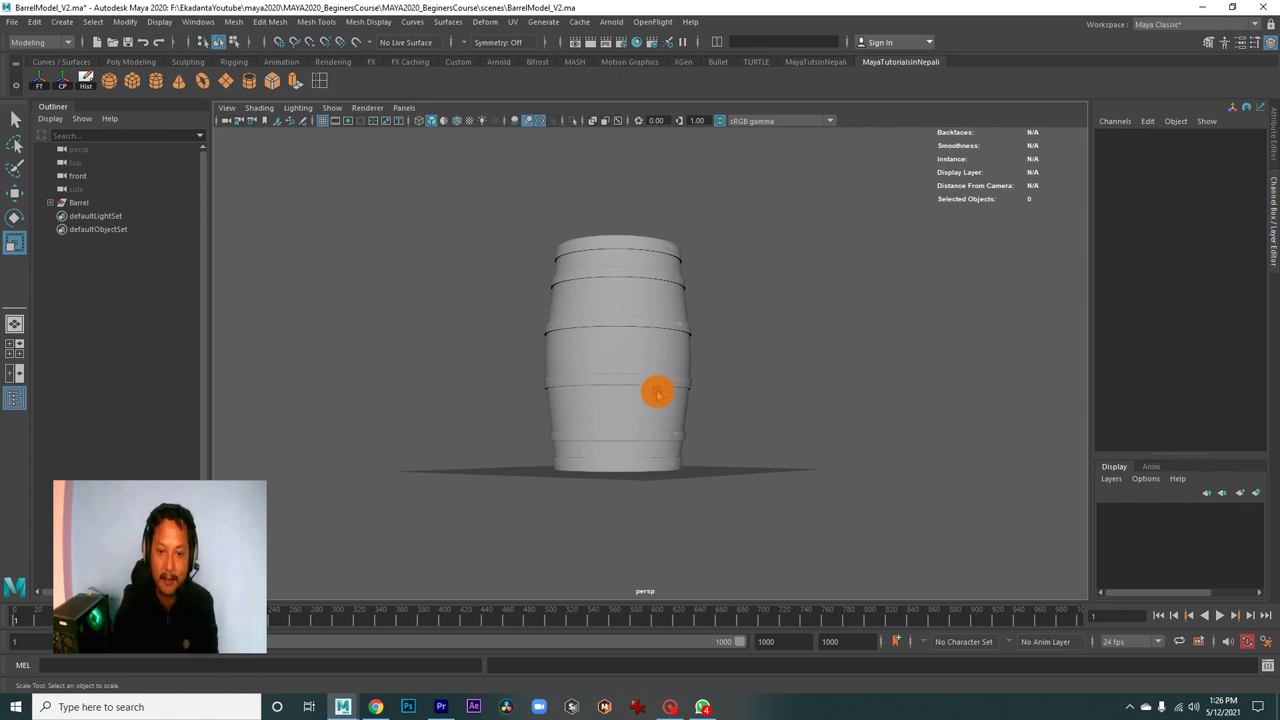
left_click_drag(655, 400, 654, 412)
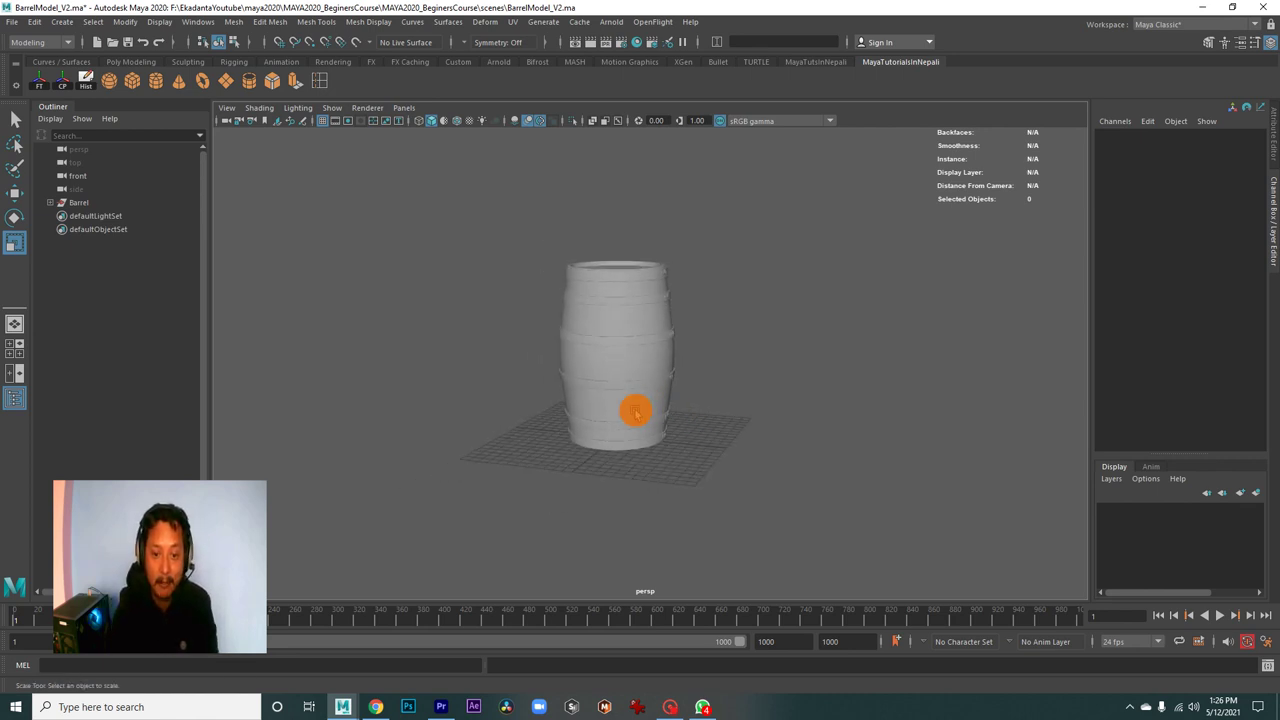
left_click_drag(642, 403, 786, 461)
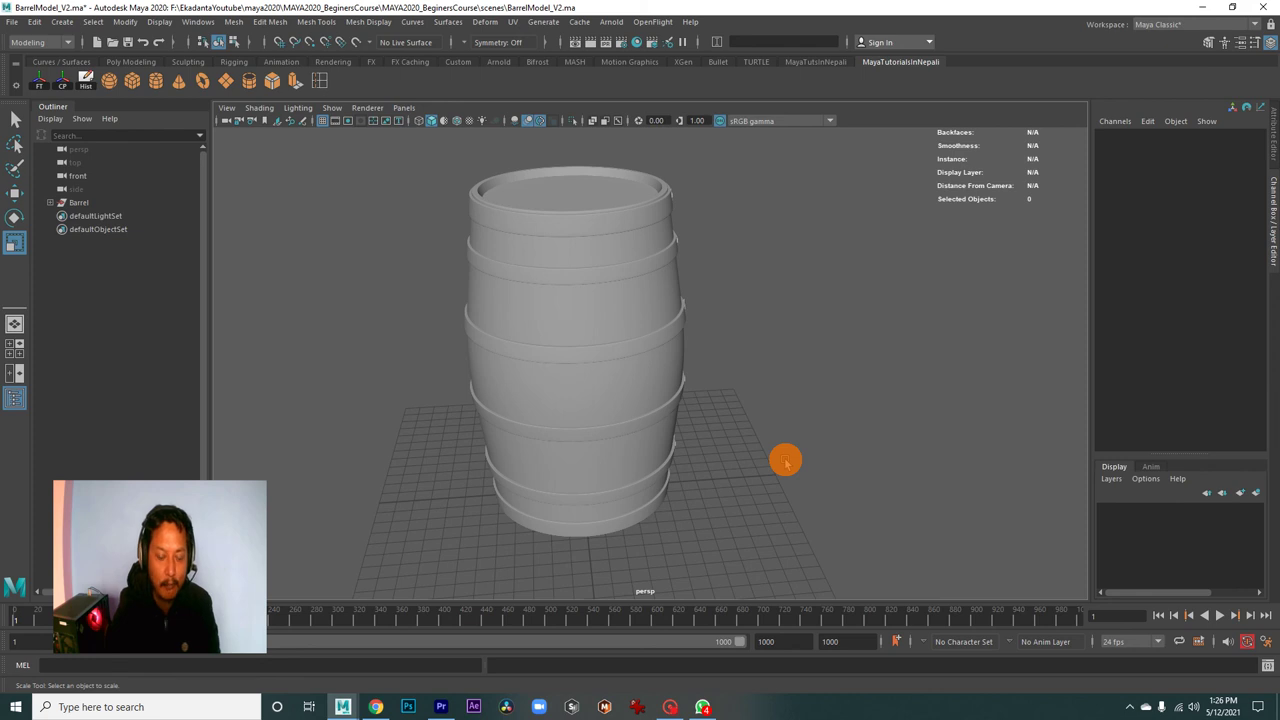
left_click_drag(757, 460, 680, 441)
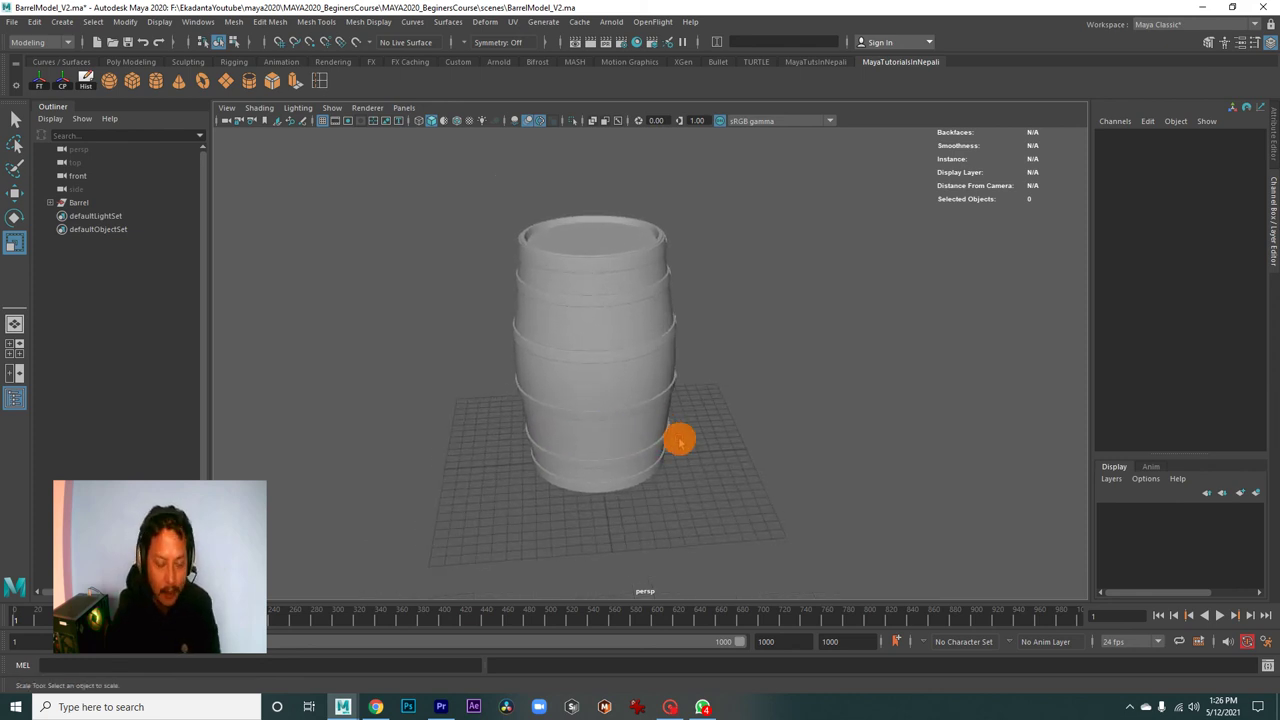